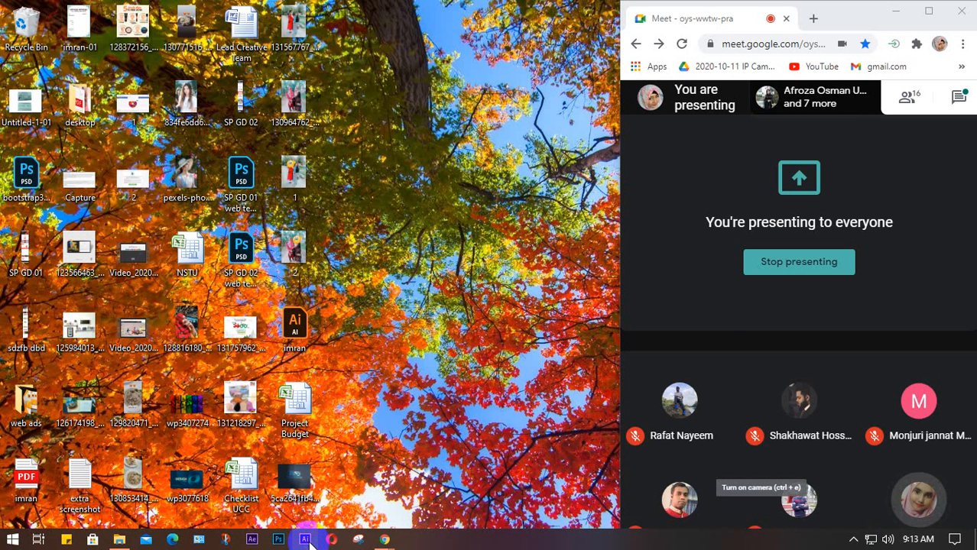
Launch Adobe Illustrator and minimize its window while it loads
{"action": "left_click", "coordinate": [309, 543]}
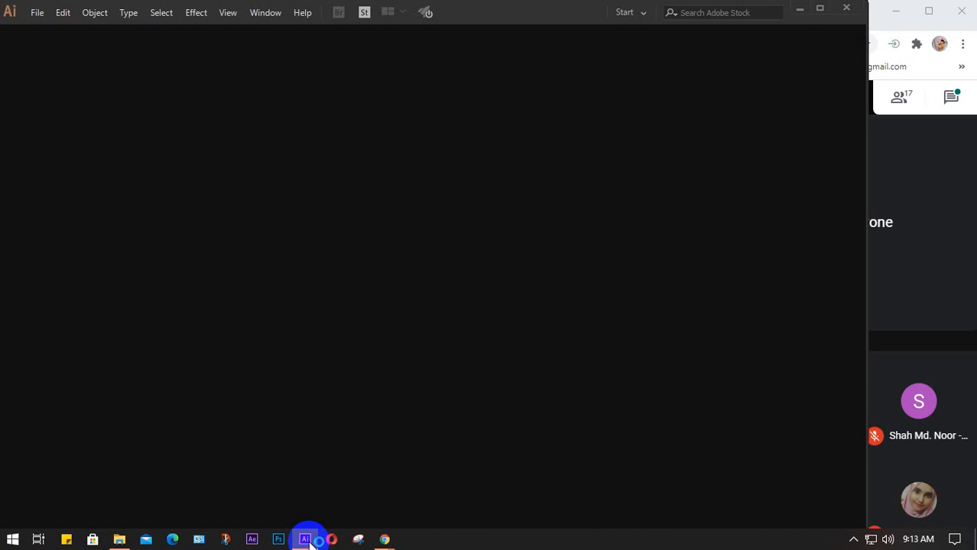
{"action": "mouse_move", "coordinate": [309, 541]}
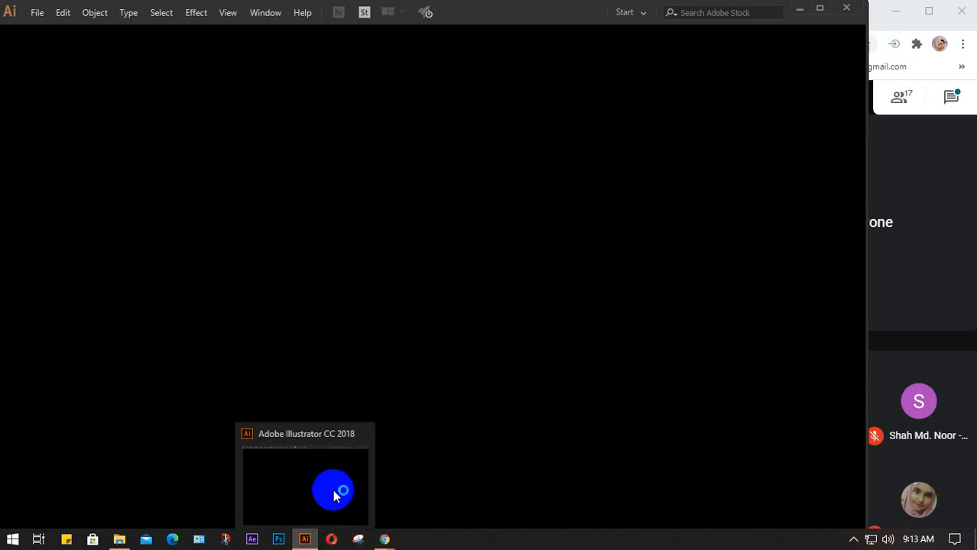
{"action": "left_click", "coordinate": [799, 12]}
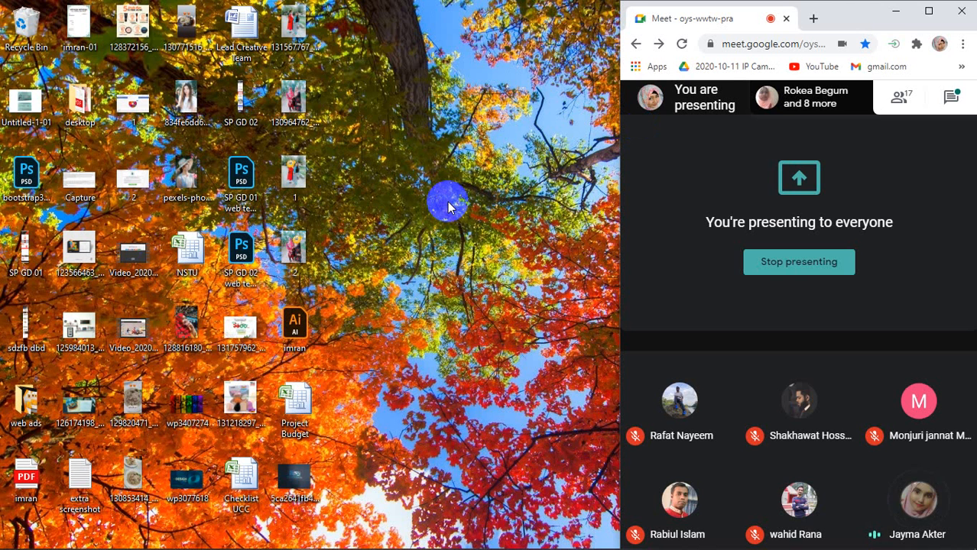
Empty the Recycle Bin and refresh the desktop
{"action": "right_click", "coordinate": [12, 35]}
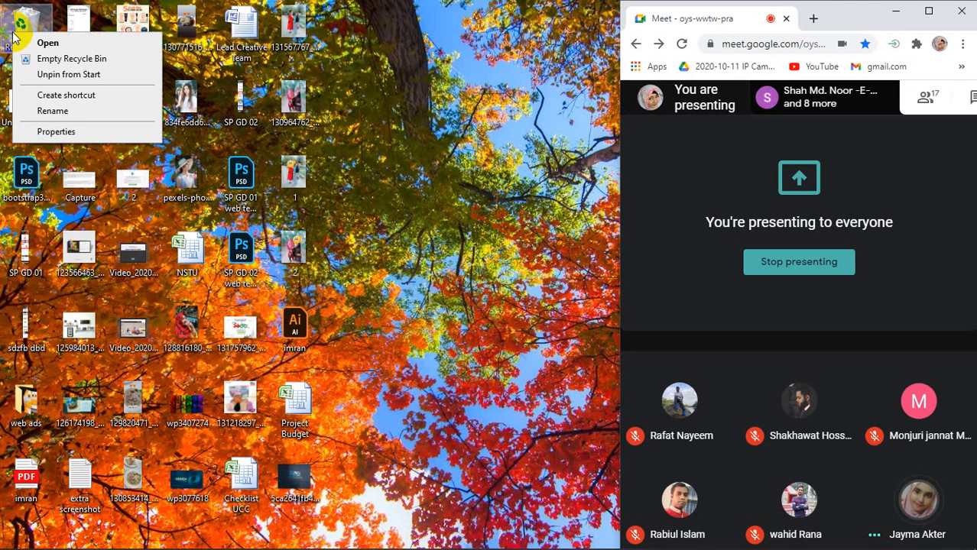
{"action": "left_click", "coordinate": [49, 58]}
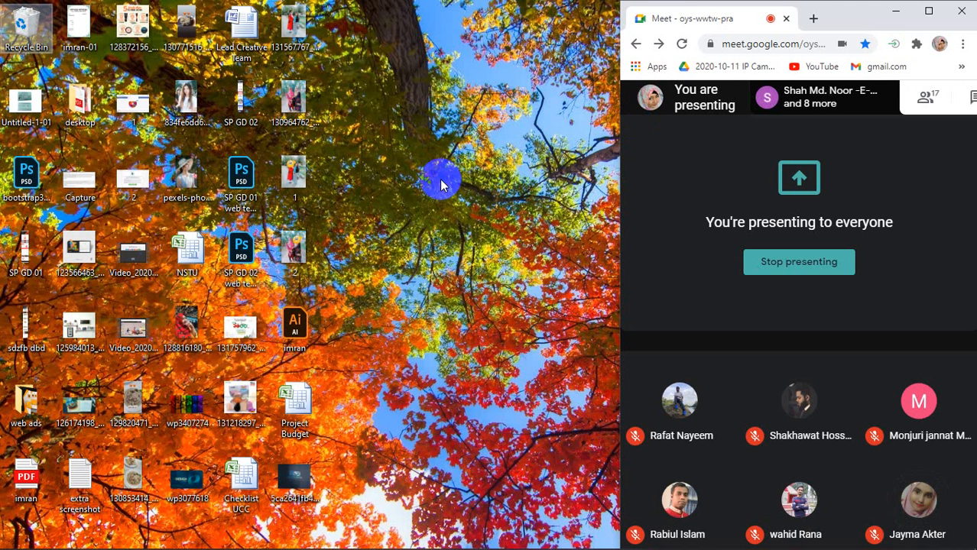
{"action": "left_click", "coordinate": [545, 294]}
{"action": "right_click", "coordinate": [421, 159]}
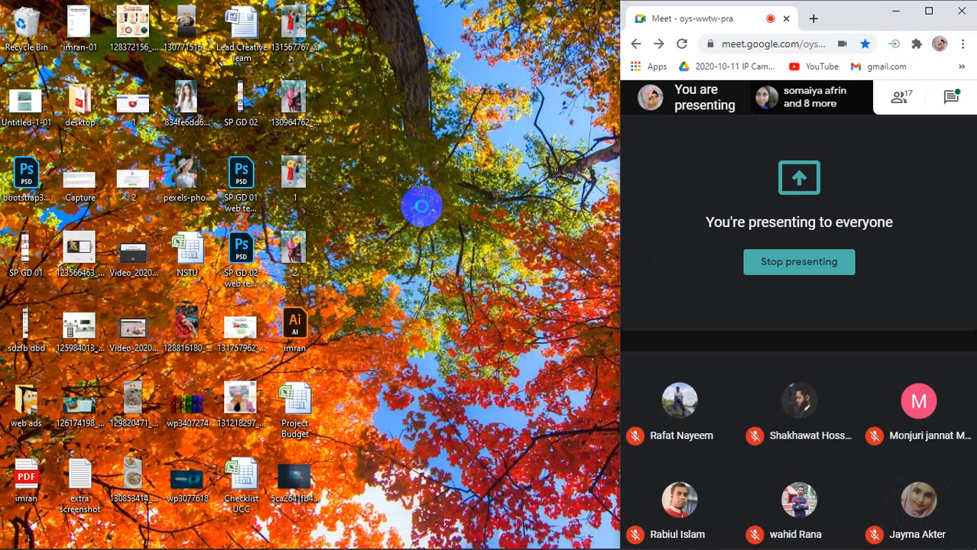
{"action": "left_click", "coordinate": [447, 207]}
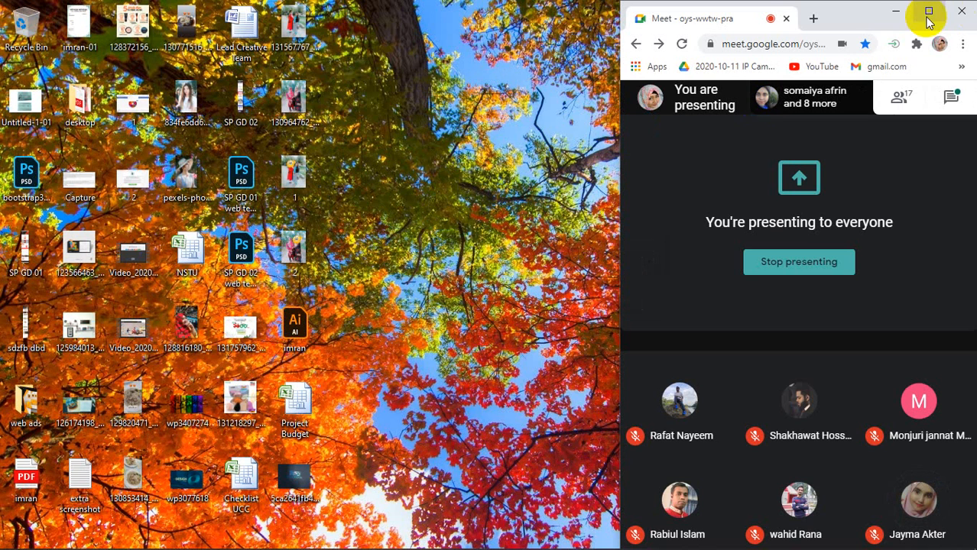
Maximize the Google Meet window and stop presenting the screen
{"action": "left_click", "coordinate": [927, 12]}
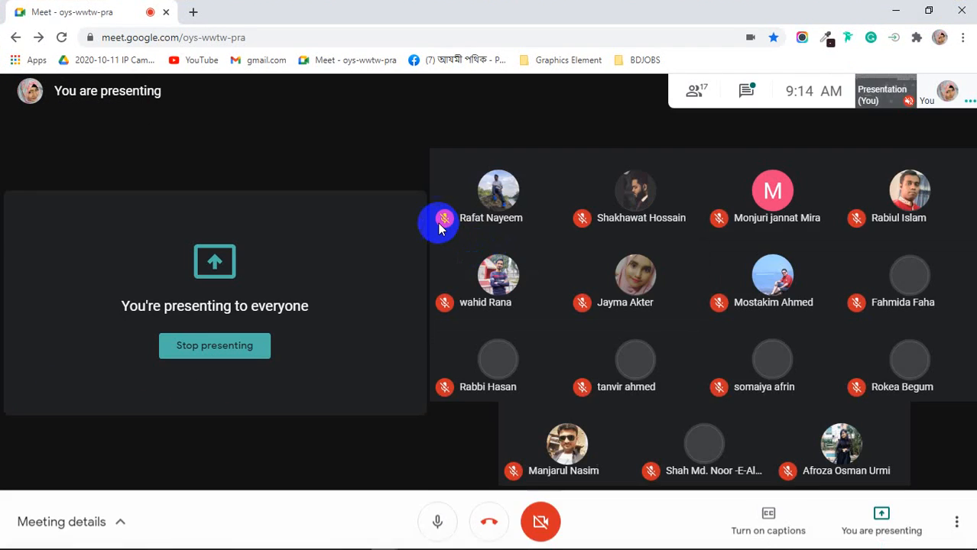
{"action": "left_click", "coordinate": [222, 346]}
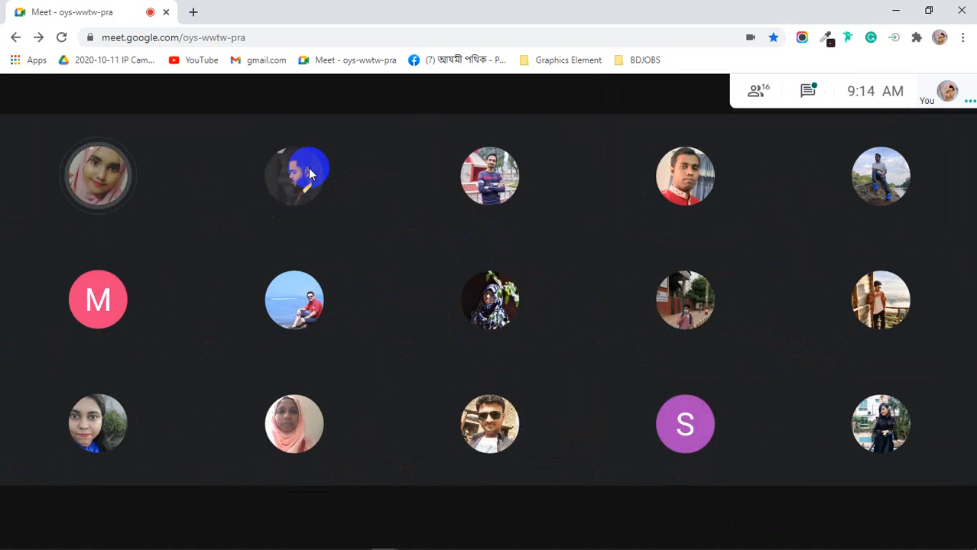
Switch to Illustrator and create a new 7 x 5 in landscape document named "class 42"
{"action": "left_click", "coordinate": [851, 541]}
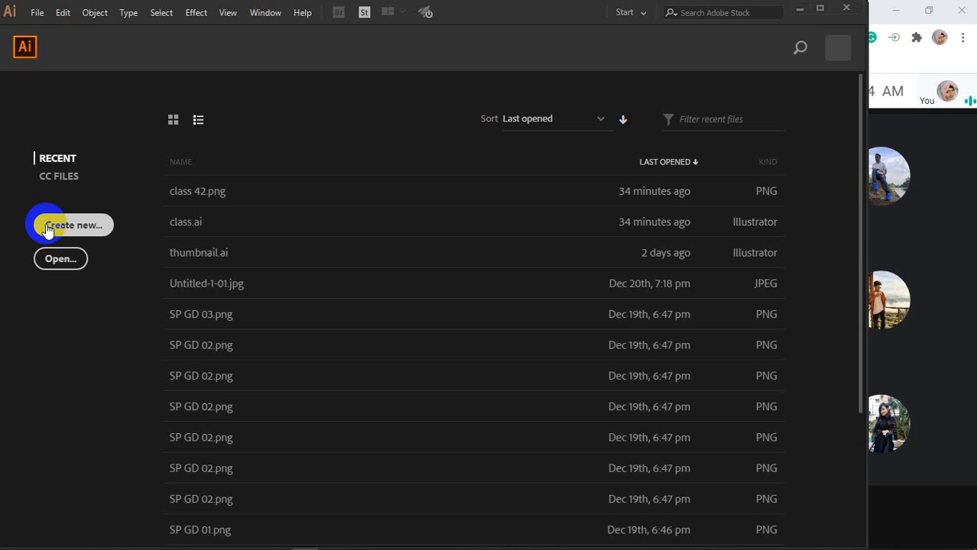
{"action": "left_click", "coordinate": [48, 229]}
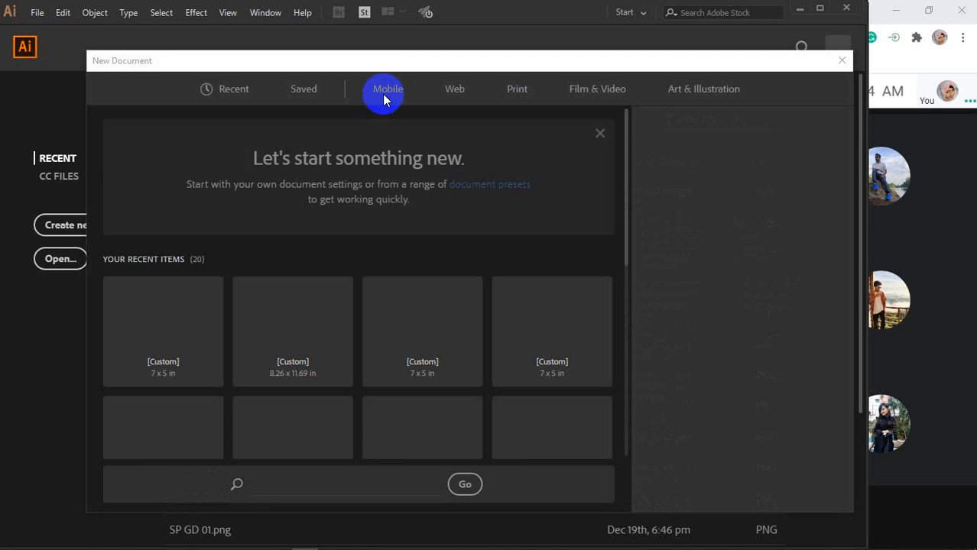
{"action": "left_click_drag", "start_coordinate": [730, 147], "coordinate": [641, 151]}
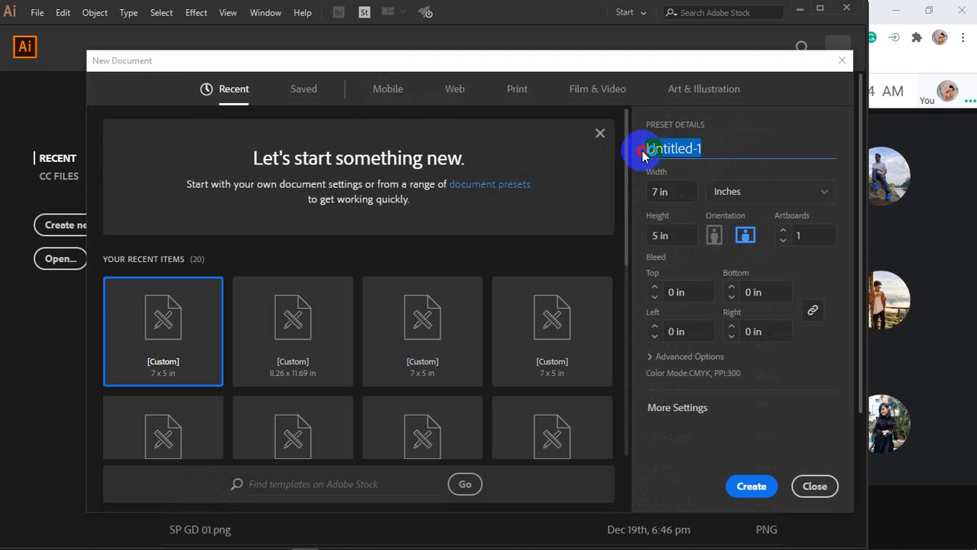
{"action": "type", "text": "class "}
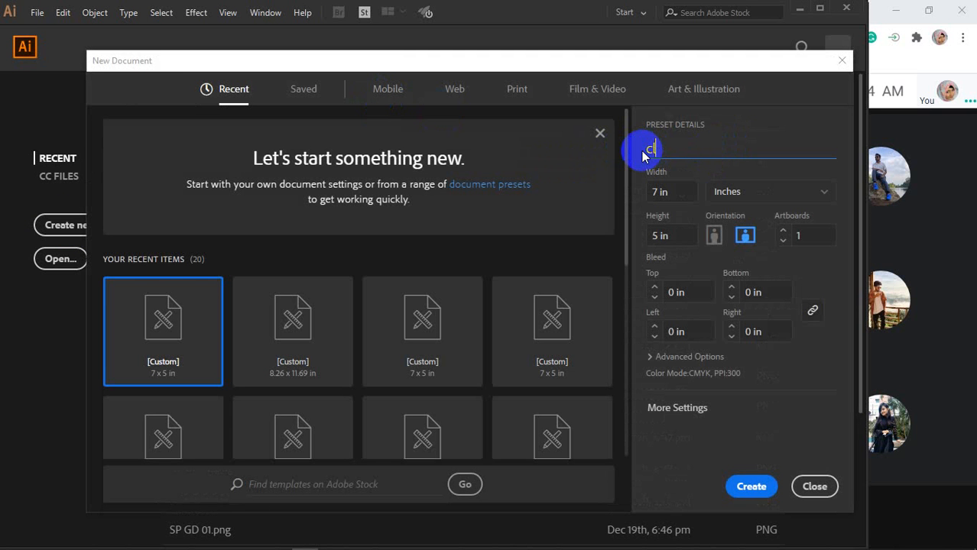
{"action": "type", "text": "42"}
{"action": "left_click", "coordinate": [751, 486]}
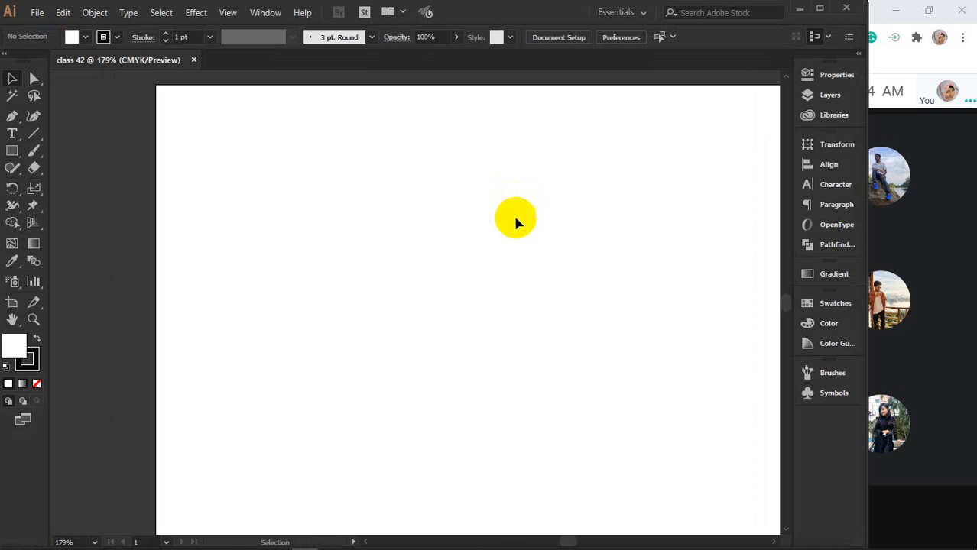
Widen the Illustrator window slightly and restore the Google Meet window to its smaller size beside it
{"action": "left_click_drag", "start_coordinate": [868, 247], "coordinate": [895, 245]}
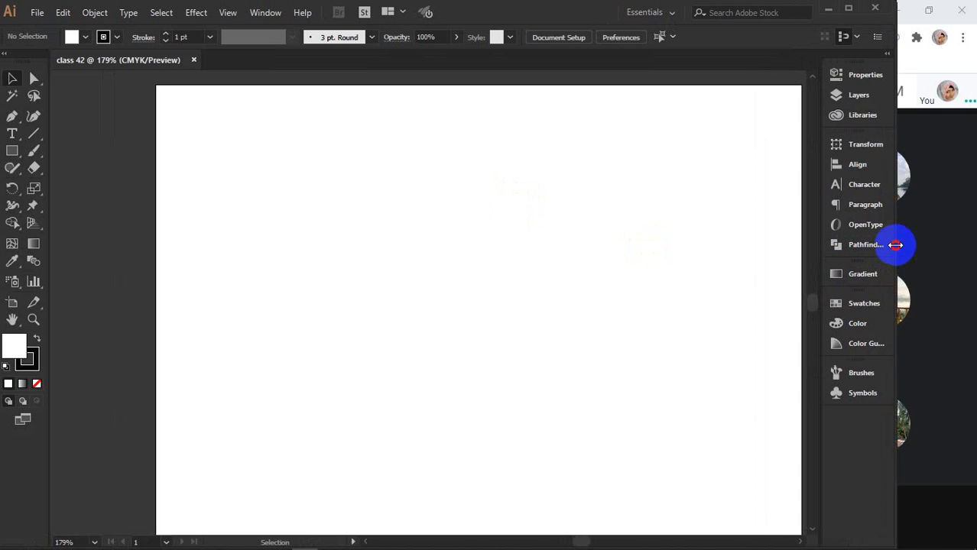
{"action": "left_click", "coordinate": [951, 243]}
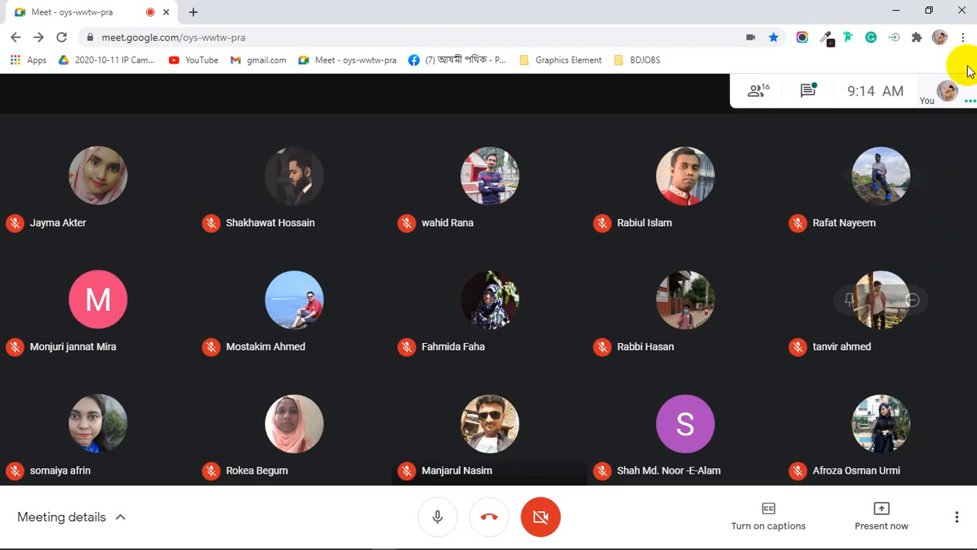
{"action": "left_click", "coordinate": [928, 11]}
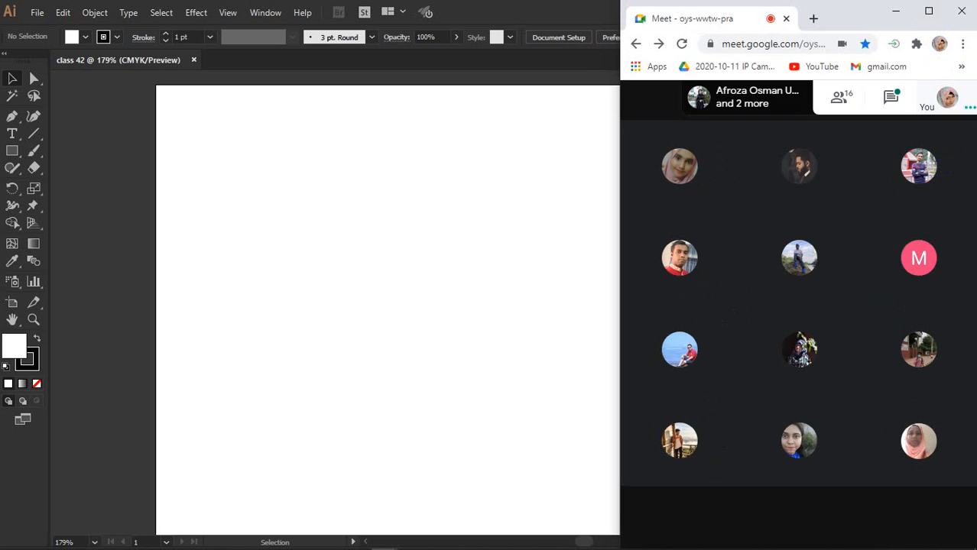
Present the entire screen in the Google Meet call and hide the screen-sharing notice
{"action": "left_click", "coordinate": [951, 522]}
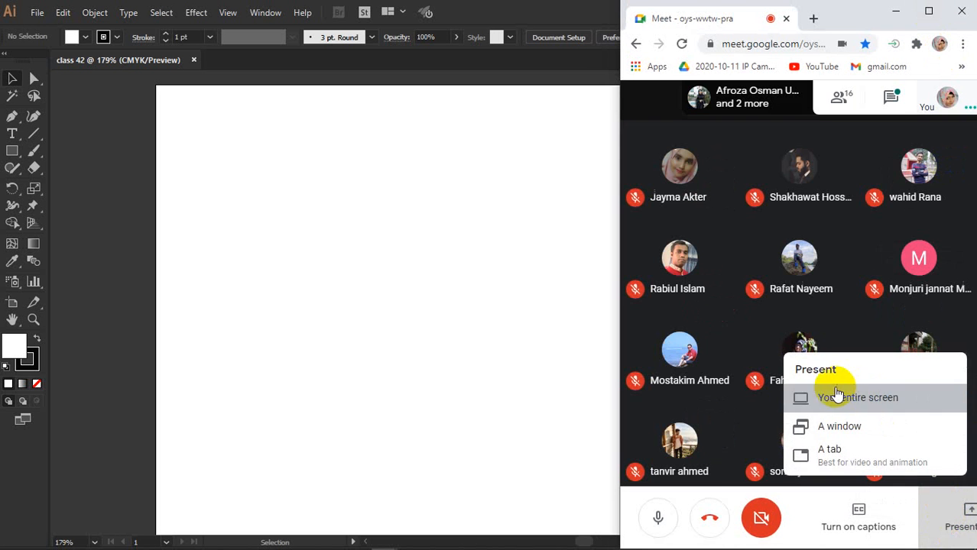
{"action": "left_click", "coordinate": [837, 394]}
{"action": "left_click", "coordinate": [676, 265]}
{"action": "left_click", "coordinate": [950, 350]}
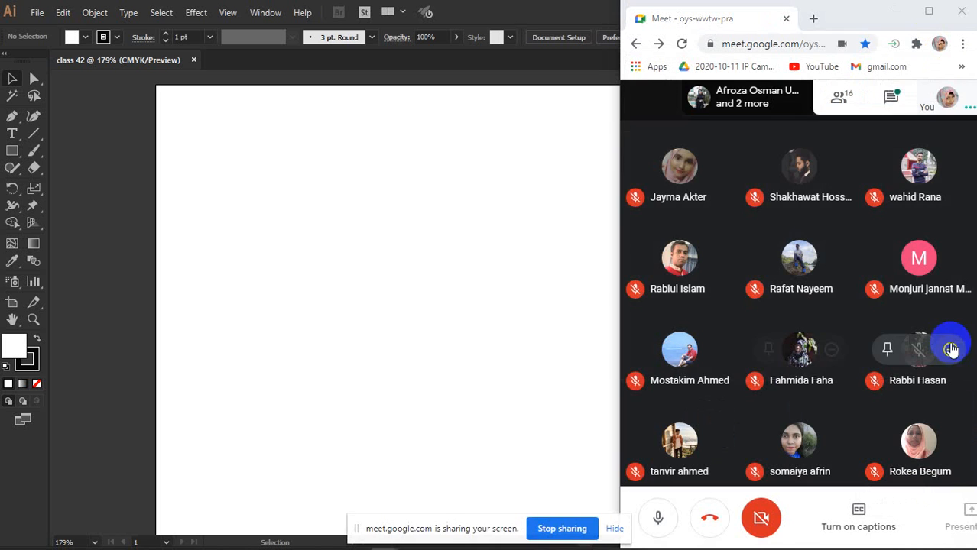
{"action": "left_click", "coordinate": [616, 527]}
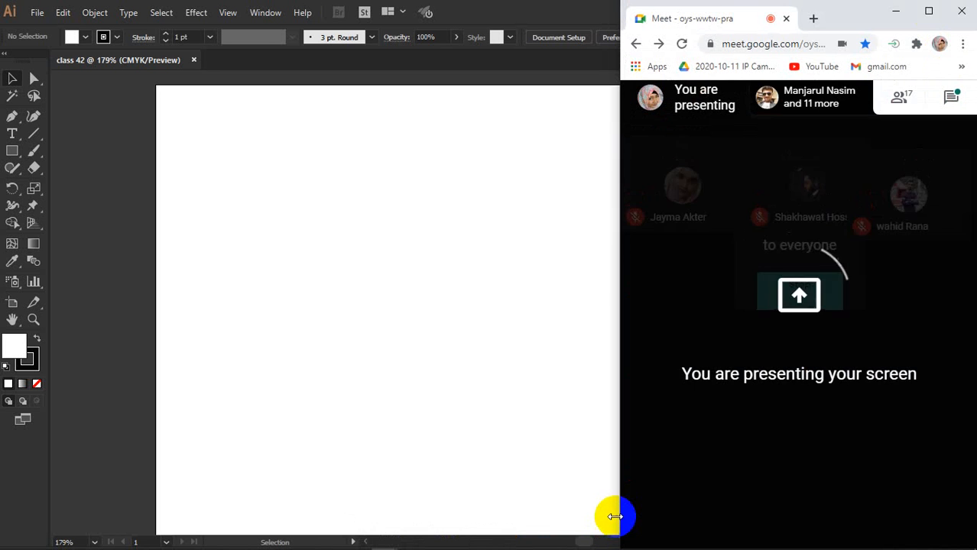
Return to Illustrator and draw a large blue-filled rectangle in the middle of the artboard
{"action": "left_click", "coordinate": [496, 298]}
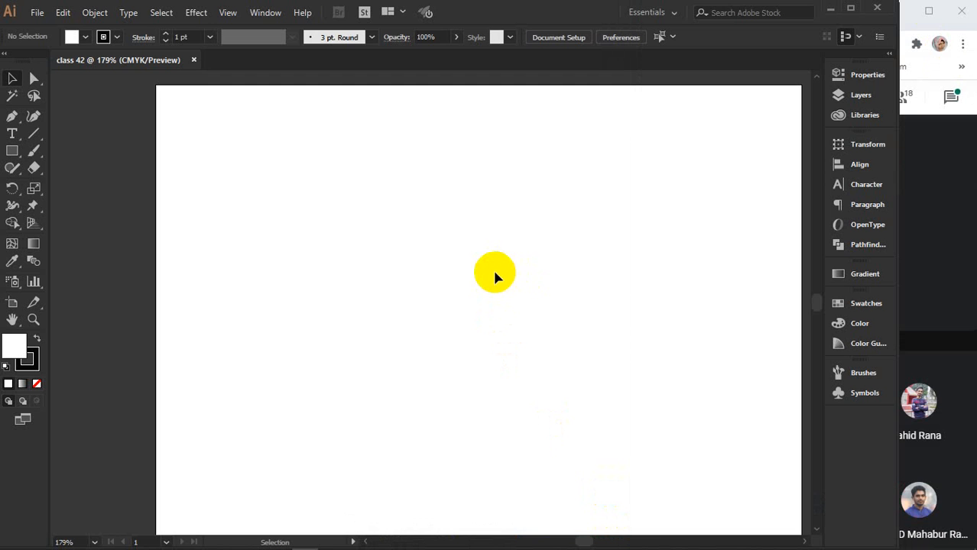
{"action": "scroll", "coordinate": [494, 276], "scroll_direction": "down", "scroll_amount": 1}
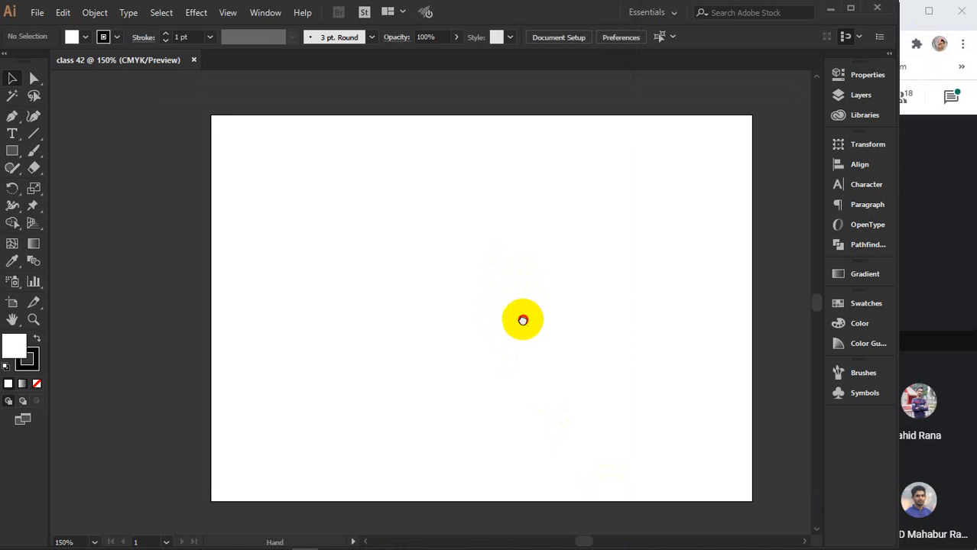
{"action": "left_click_drag", "start_coordinate": [524, 320], "coordinate": [492, 314]}
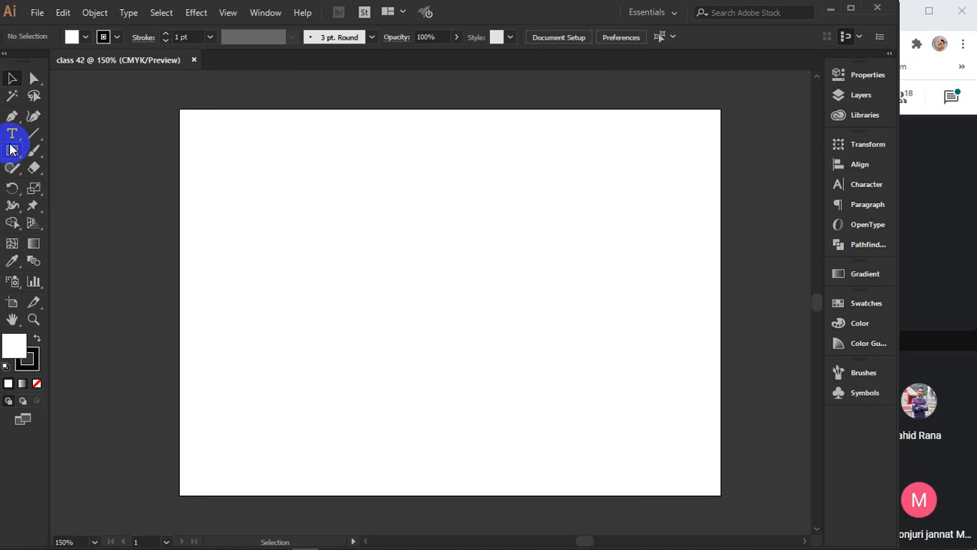
{"action": "left_click", "coordinate": [86, 38]}
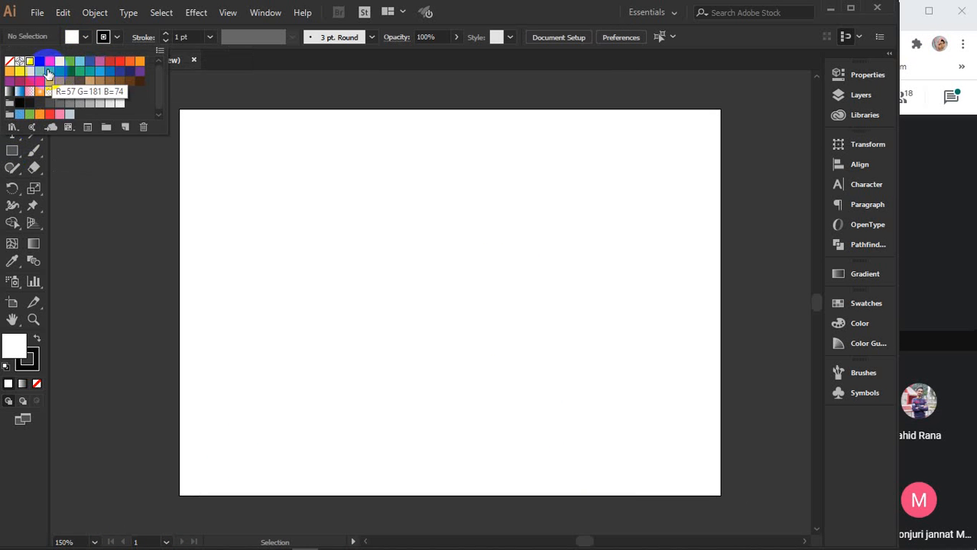
{"action": "left_click", "coordinate": [109, 62]}
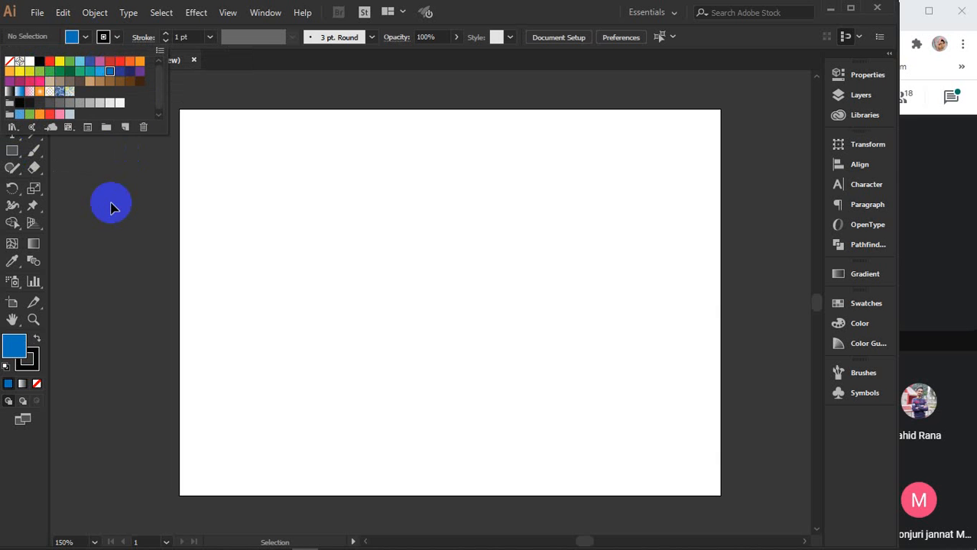
{"action": "left_click", "coordinate": [11, 152]}
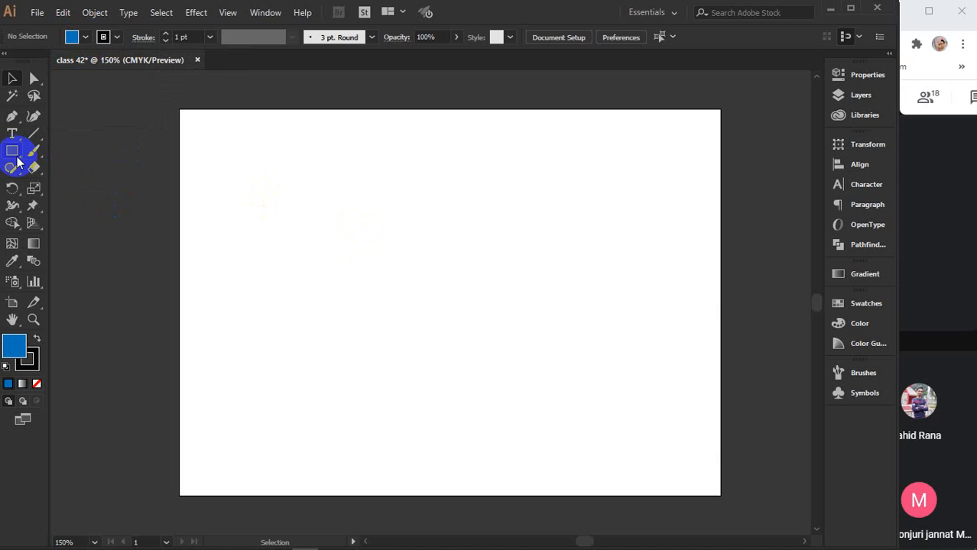
{"action": "left_click_drag", "start_coordinate": [305, 207], "coordinate": [603, 409]}
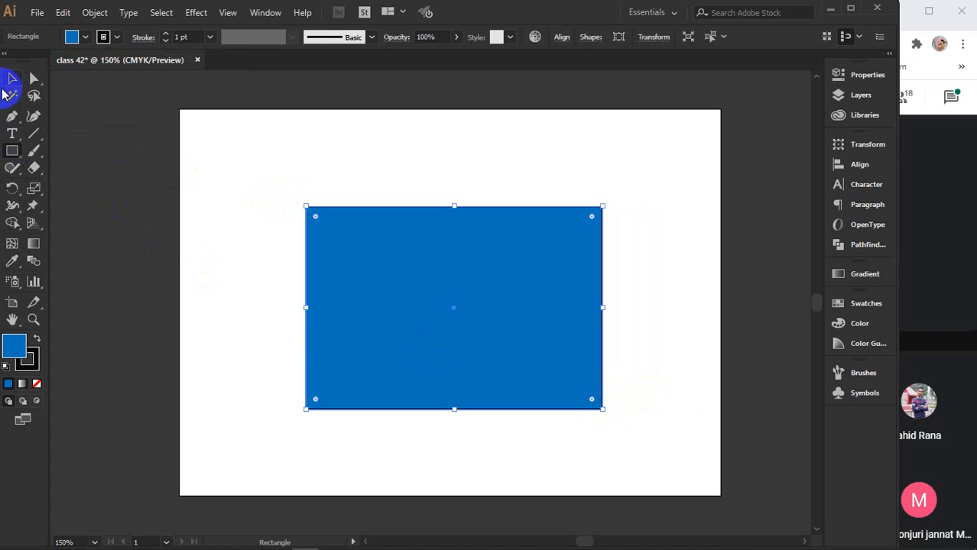
Enlarge and rotate the blue rectangle freely as a demonstration, and delete it
{"action": "left_click", "coordinate": [10, 80]}
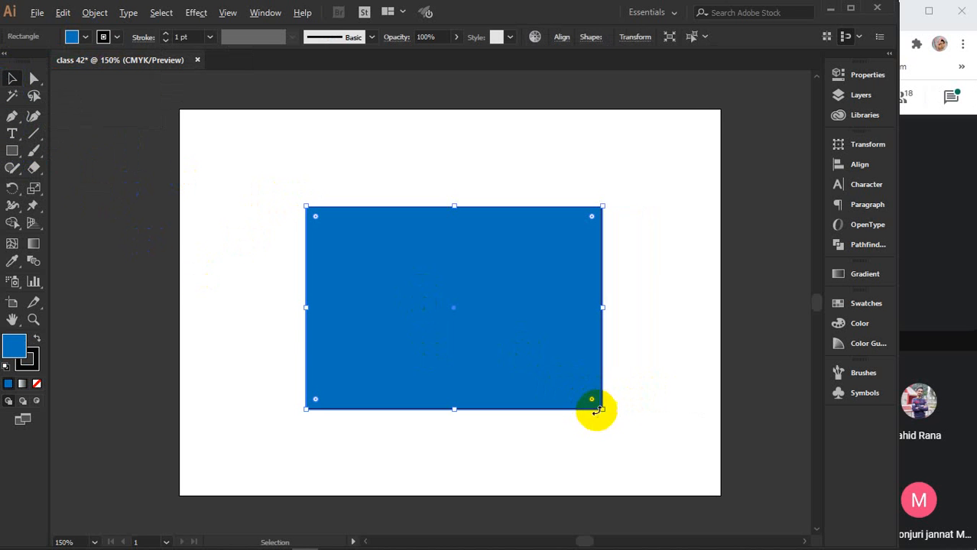
{"action": "mouse_move", "coordinate": [602, 411]}
{"action": "left_mouse_down"}
{"action": "mouse_move", "coordinate": [649, 452]}
{"action": "mouse_move", "coordinate": [584, 408]}
{"action": "mouse_move", "coordinate": [622, 443]}
{"action": "mouse_move", "coordinate": [656, 339]}
{"action": "mouse_move", "coordinate": [659, 264]}
{"action": "mouse_move", "coordinate": [477, 485]}
{"action": "mouse_move", "coordinate": [426, 493]}
{"action": "left_mouse_up"}
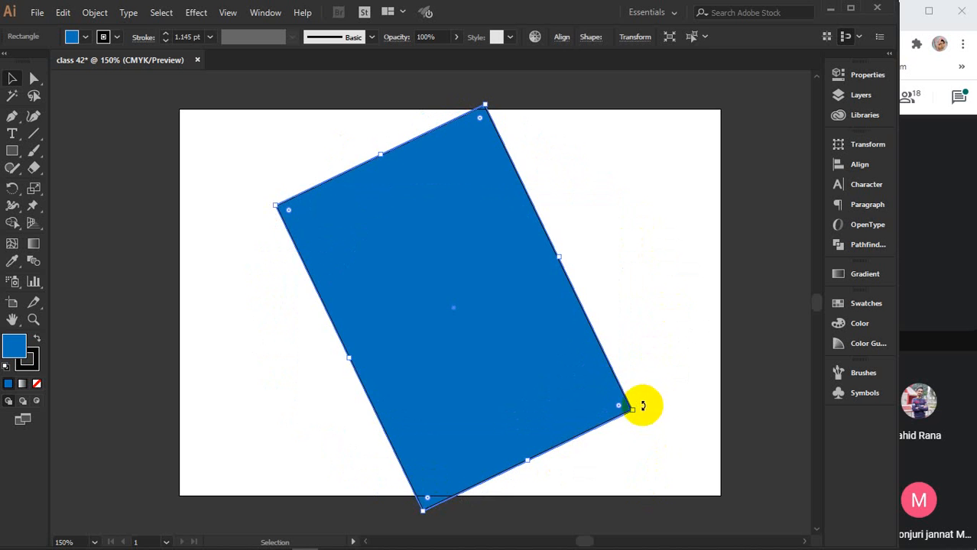
{"action": "left_click_drag", "start_coordinate": [641, 406], "coordinate": [596, 178]}
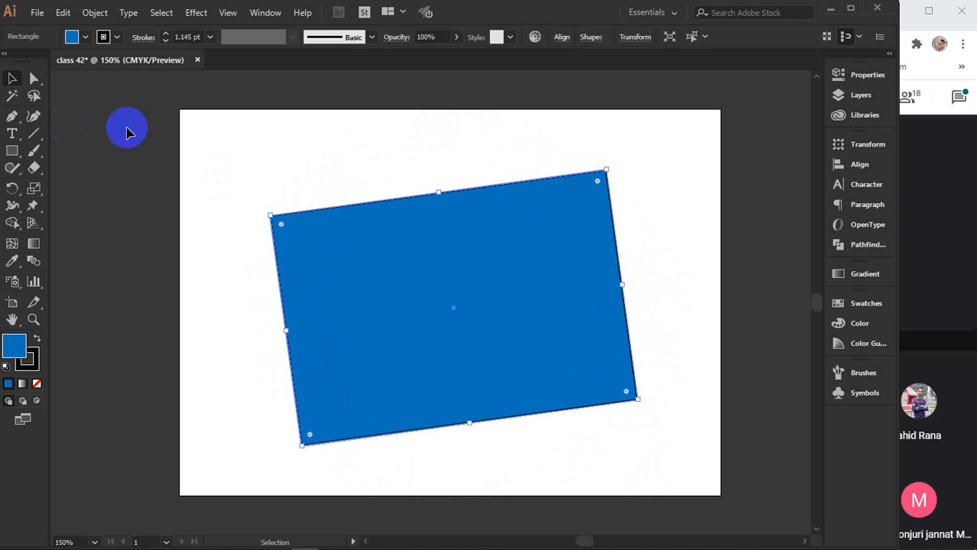
{"action": "key", "text": "Delete"}
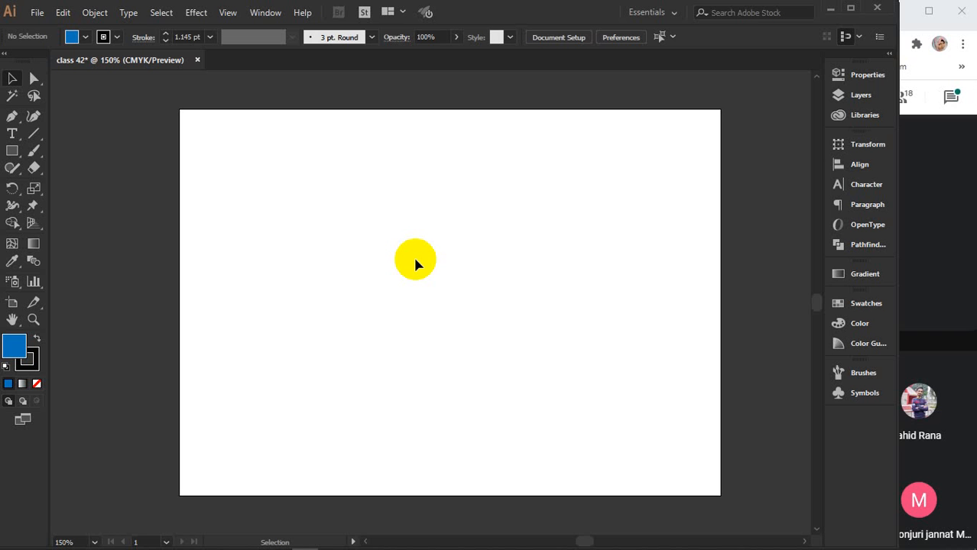
Draw a short vertical line near the upper middle of the artboard and set its stroke weight to 10 pt
{"action": "left_click", "coordinate": [35, 135]}
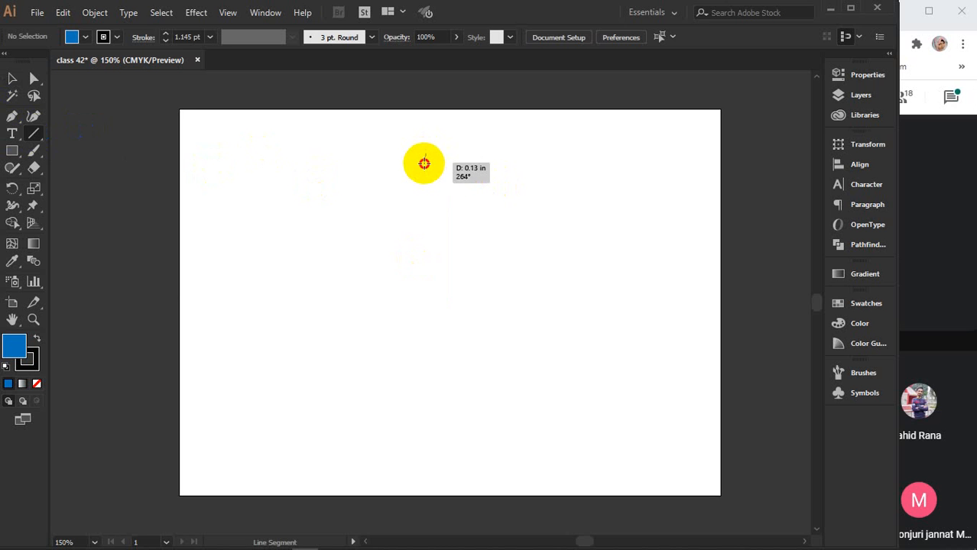
{"action": "left_click_drag", "start_coordinate": [424, 163], "coordinate": [426, 171]}
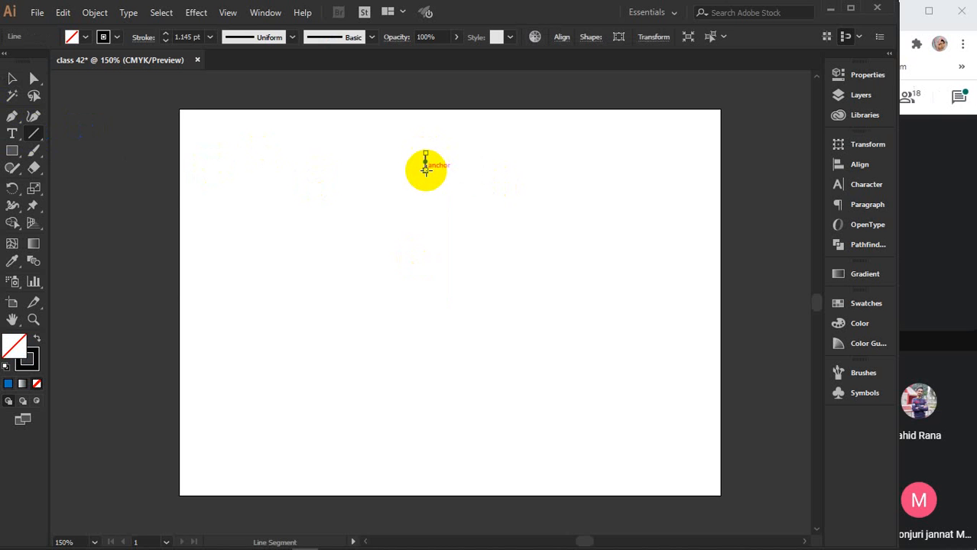
{"action": "left_click", "coordinate": [10, 79]}
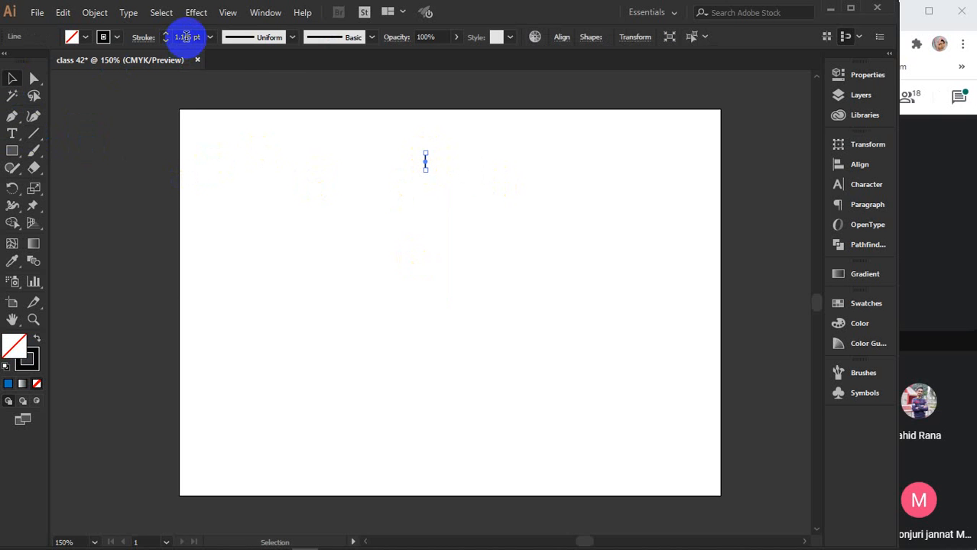
{"action": "left_click", "coordinate": [186, 38]}
{"action": "scroll", "coordinate": [186, 37], "scroll_direction": "up", "scroll_amount": 11}
{"action": "scroll", "coordinate": [184, 36], "scroll_direction": "down", "scroll_amount": 4}
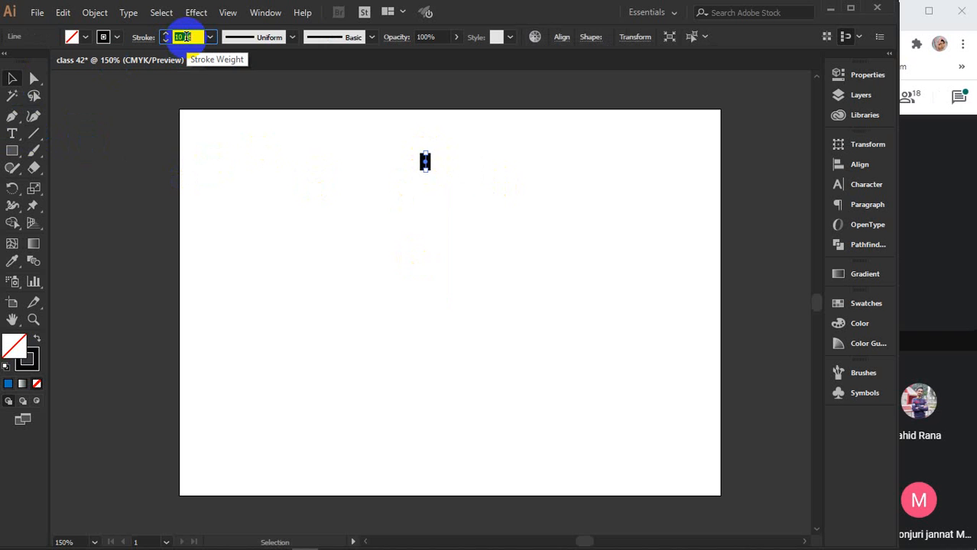
Move the short line slightly away from its place, tilt it diagonally as a demonstration, and delete it
{"action": "left_click", "coordinate": [367, 176]}
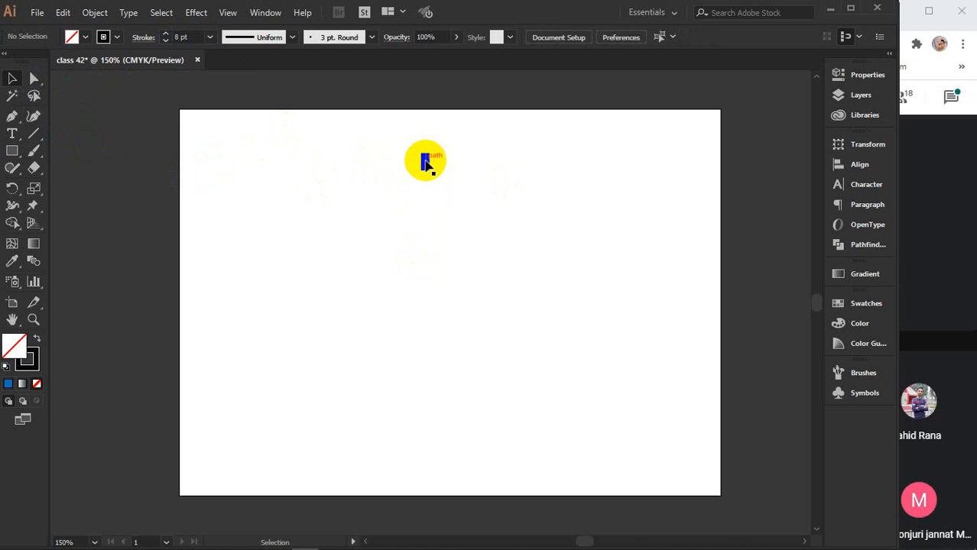
{"action": "left_click_drag", "start_coordinate": [426, 163], "coordinate": [477, 173]}
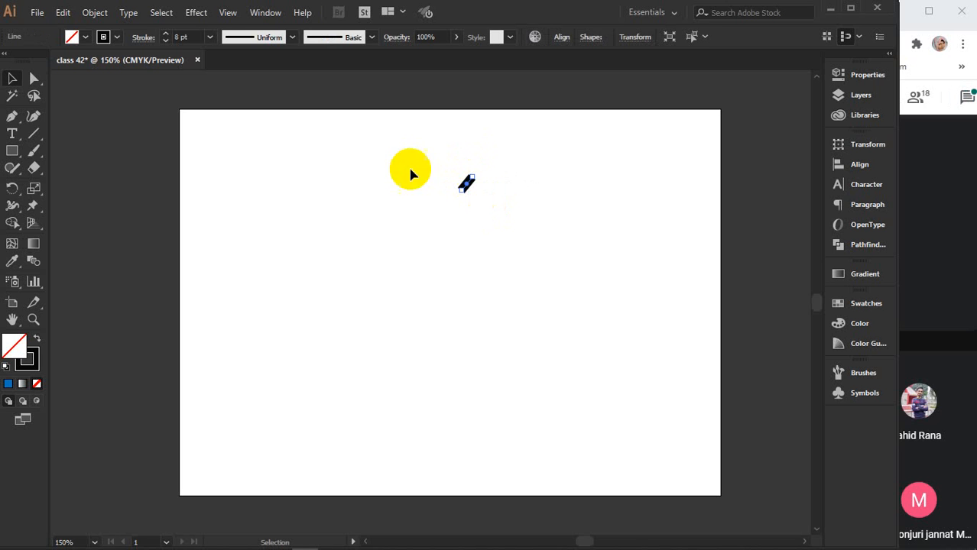
{"action": "left_click_drag", "start_coordinate": [312, 148], "coordinate": [539, 230]}
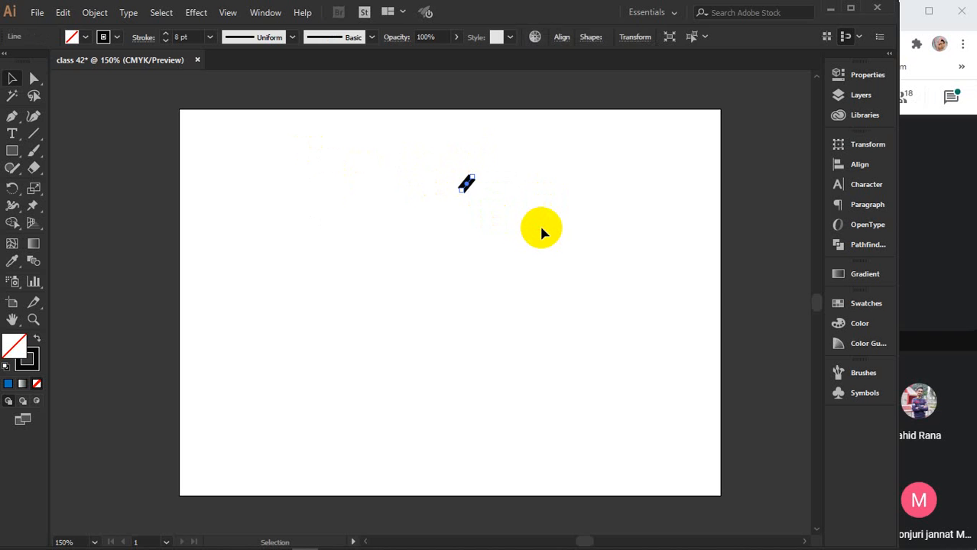
{"action": "left_click", "coordinate": [541, 232]}
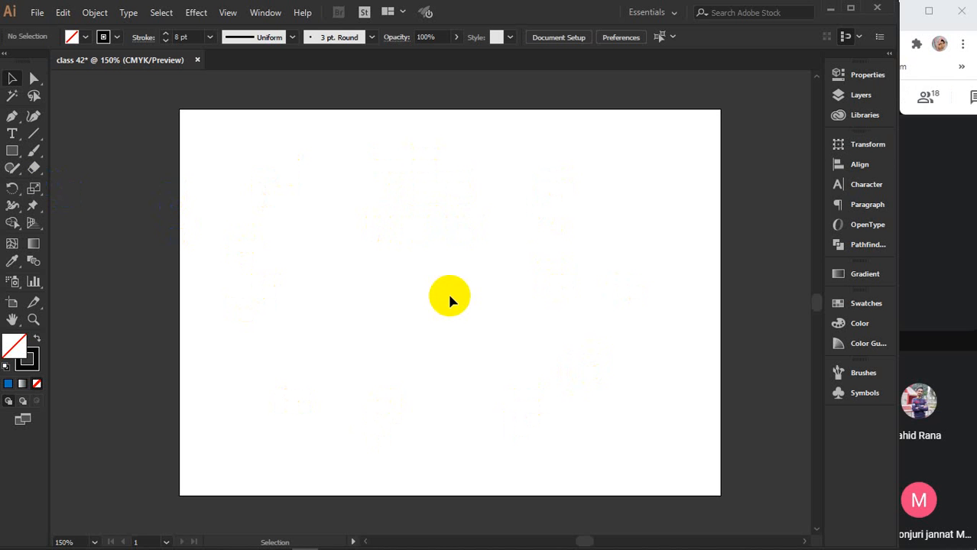
{"action": "left_click", "coordinate": [35, 135]}
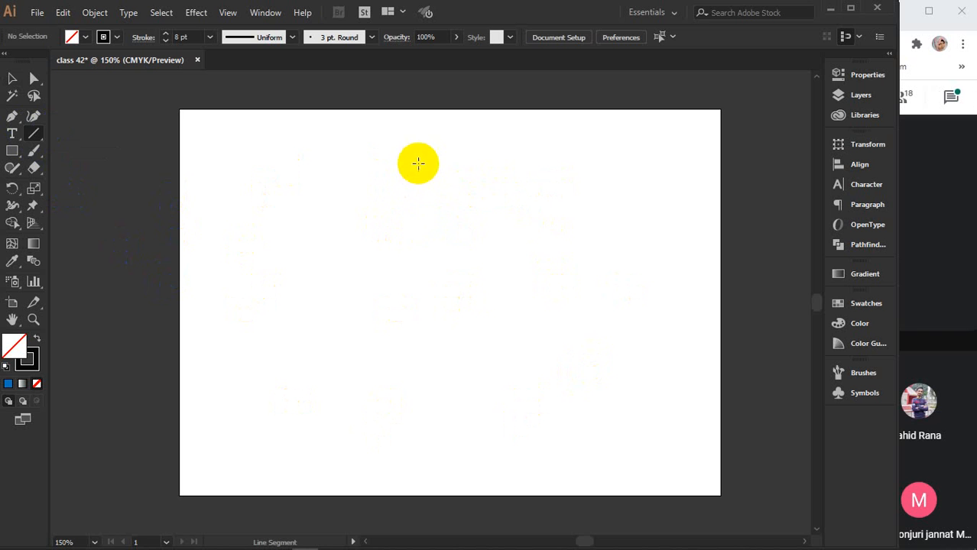
{"action": "left_click_drag", "start_coordinate": [428, 162], "coordinate": [429, 195]}
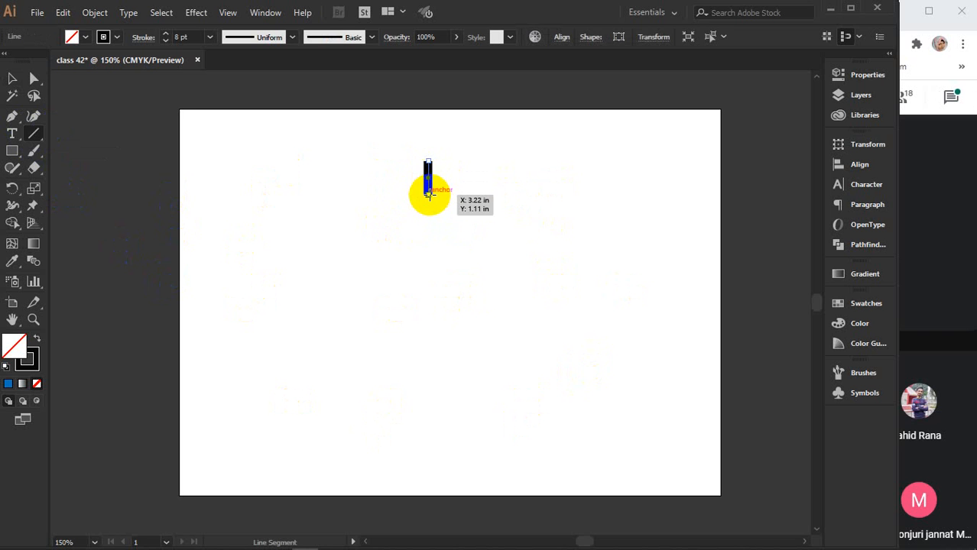
{"action": "left_click", "coordinate": [12, 78]}
{"action": "left_click_drag", "start_coordinate": [384, 132], "coordinate": [491, 233]}
{"action": "key", "text": "Delete"}
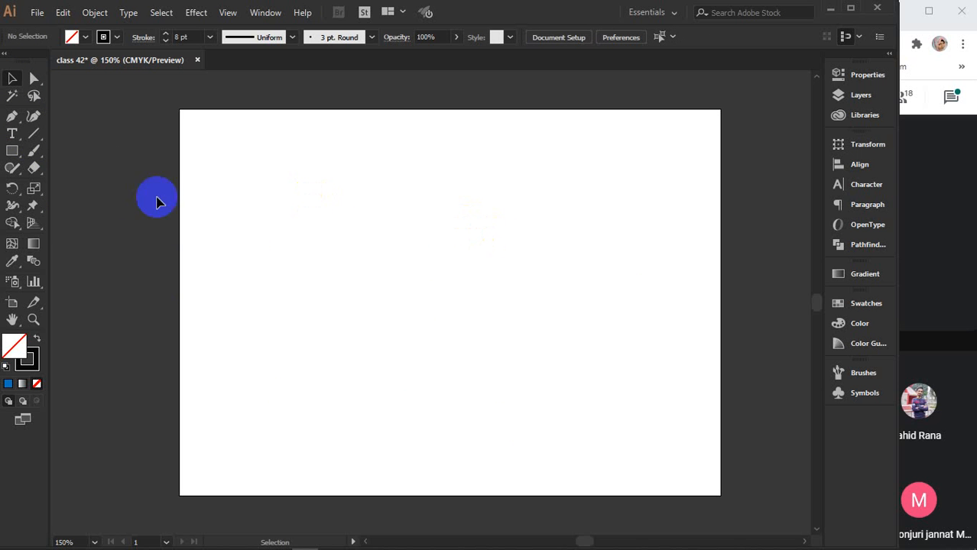
Draw a large circle with the Ellipse tool around the middle of the artboard, nearly filling its height
{"action": "left_click_drag", "start_coordinate": [10, 153], "coordinate": [110, 185]}
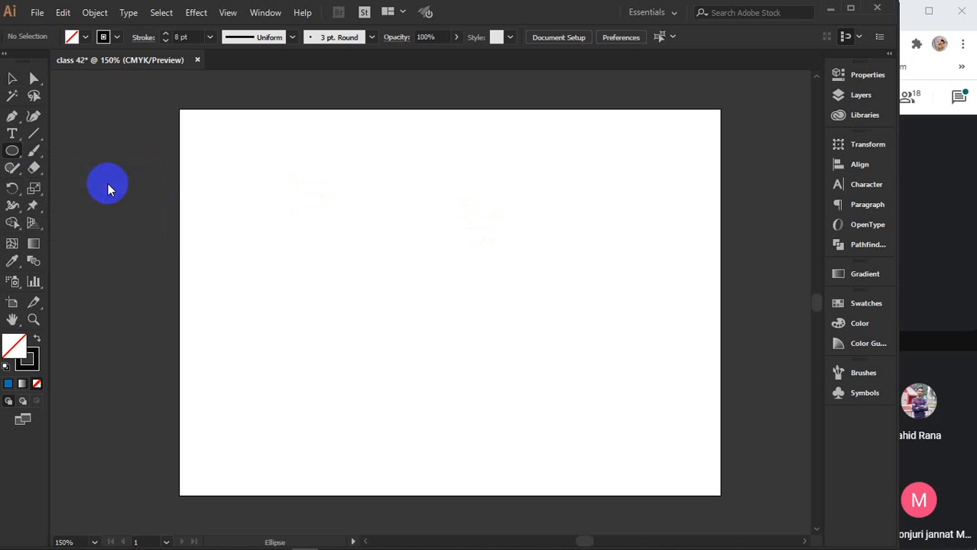
{"action": "mouse_move", "coordinate": [342, 149]}
{"action": "left_mouse_down"}
{"action": "mouse_move", "coordinate": [589, 380]}
{"action": "mouse_move", "coordinate": [597, 417]}
{"action": "mouse_move", "coordinate": [637, 464]}
{"action": "mouse_move", "coordinate": [557, 440]}
{"action": "mouse_move", "coordinate": [584, 458]}
{"action": "left_mouse_up"}
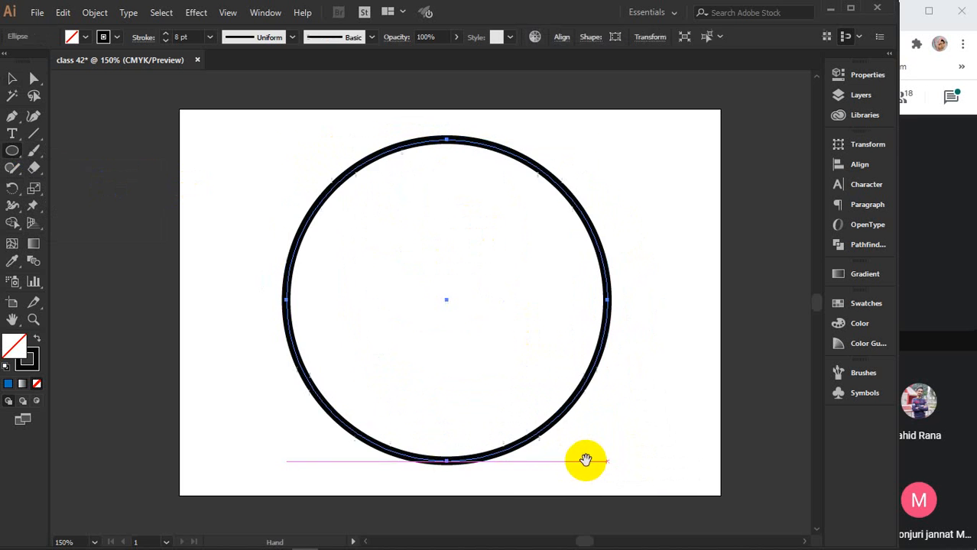
{"action": "left_click", "coordinate": [11, 78]}
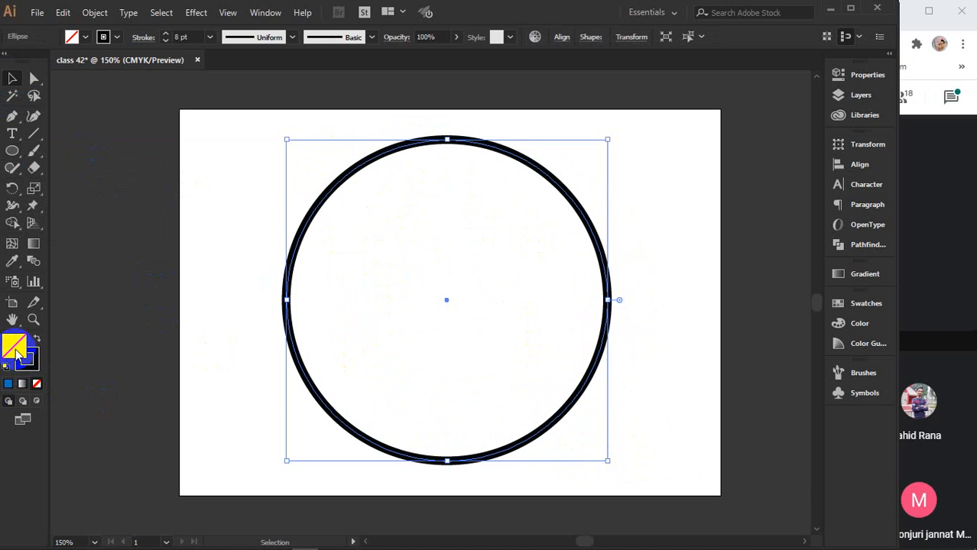
Try to give the circle a black 000000 fill through the Color Picker
{"action": "double_click", "coordinate": [15, 348]}
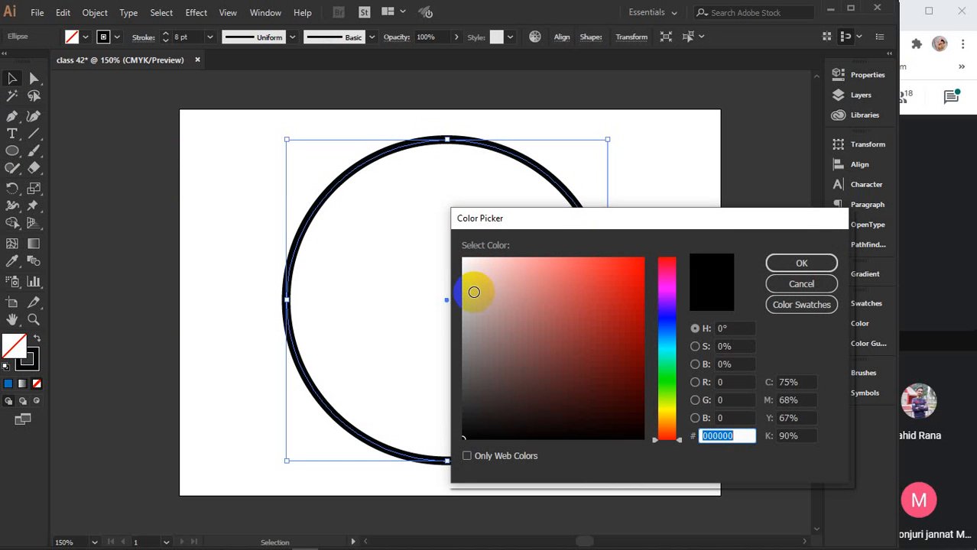
{"action": "left_click", "coordinate": [474, 292]}
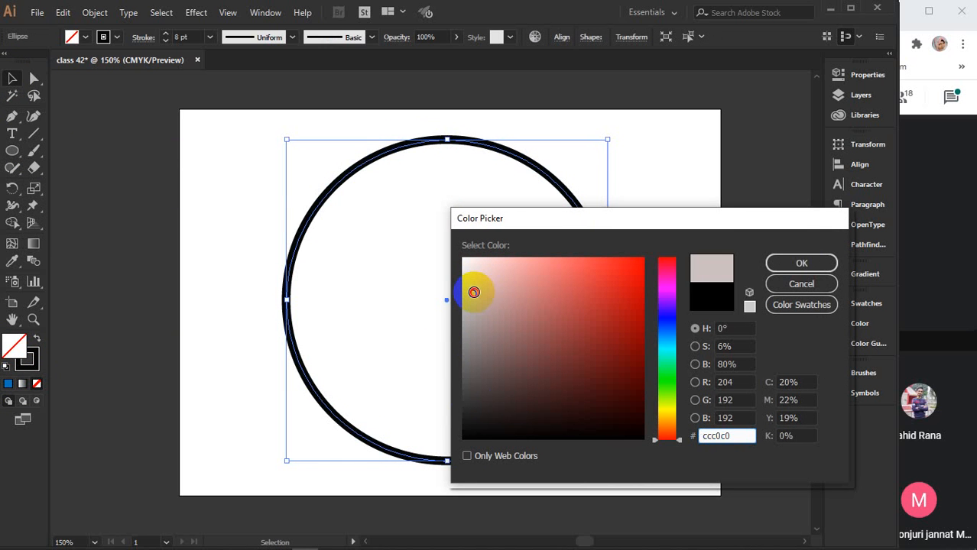
{"action": "left_click_drag", "start_coordinate": [473, 292], "coordinate": [457, 434]}
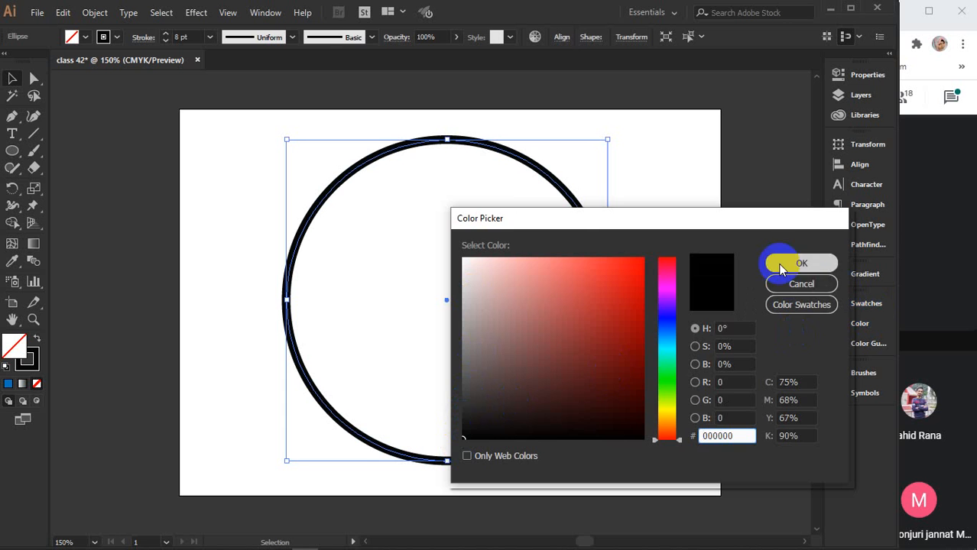
{"action": "left_click", "coordinate": [798, 263]}
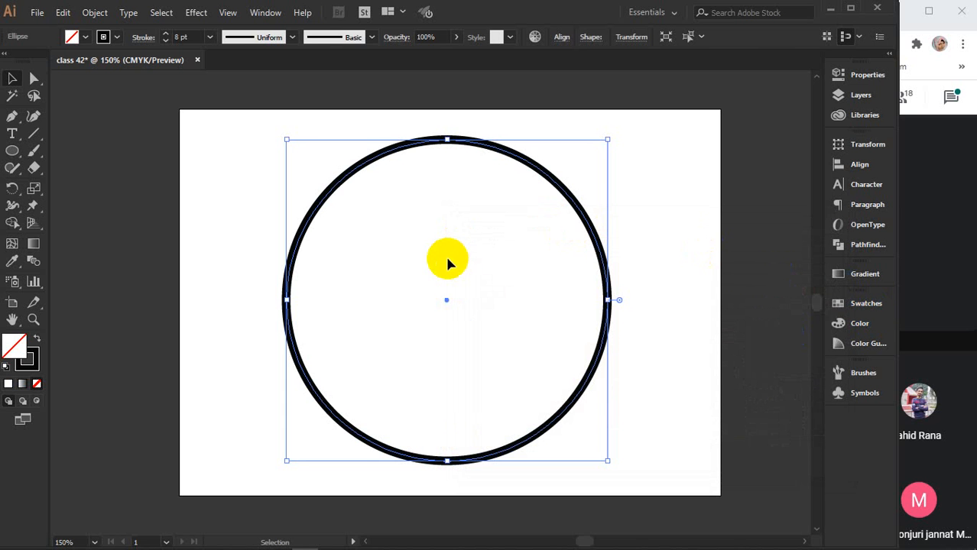
{"action": "double_click", "coordinate": [13, 344]}
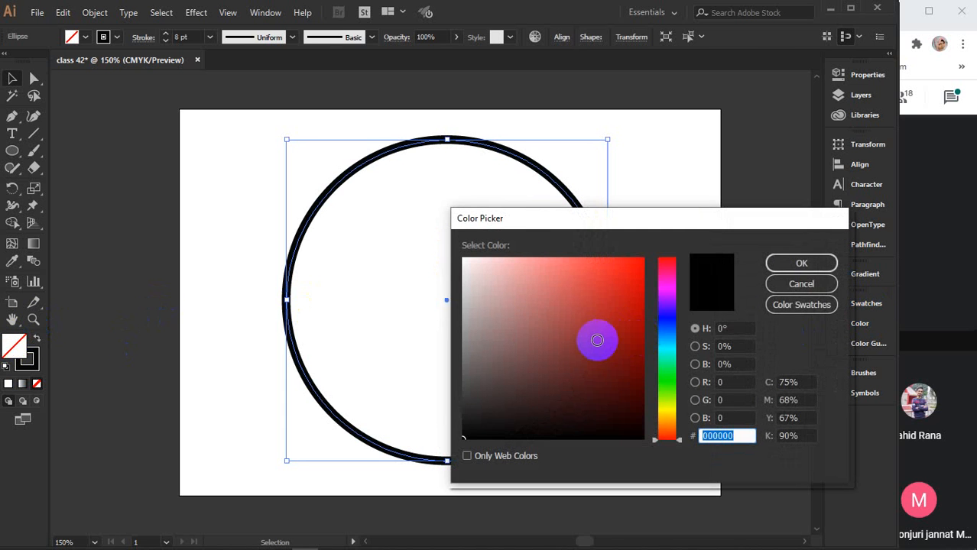
{"action": "left_click", "coordinate": [798, 263]}
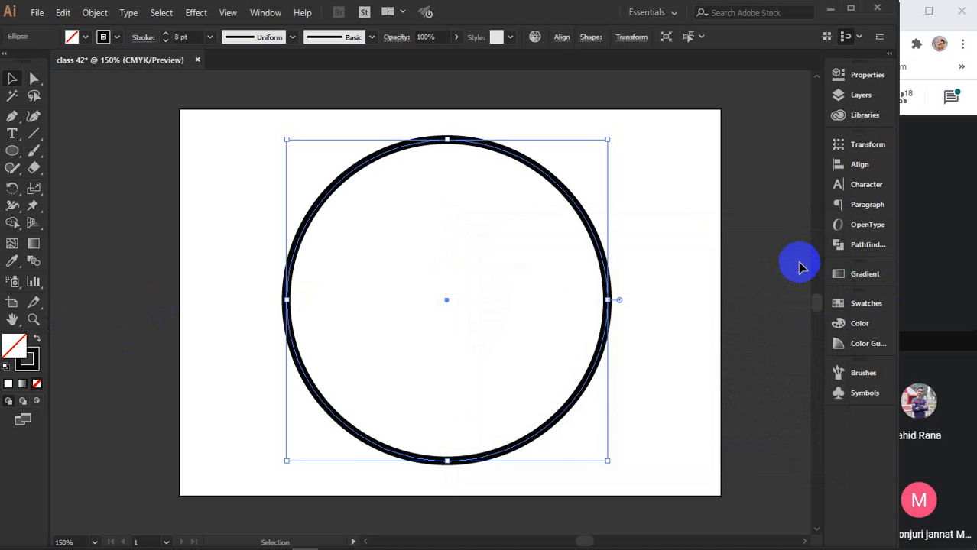
Fill the circle with solid black (K 100%) and remove its stroke
{"action": "left_click", "coordinate": [8, 386]}
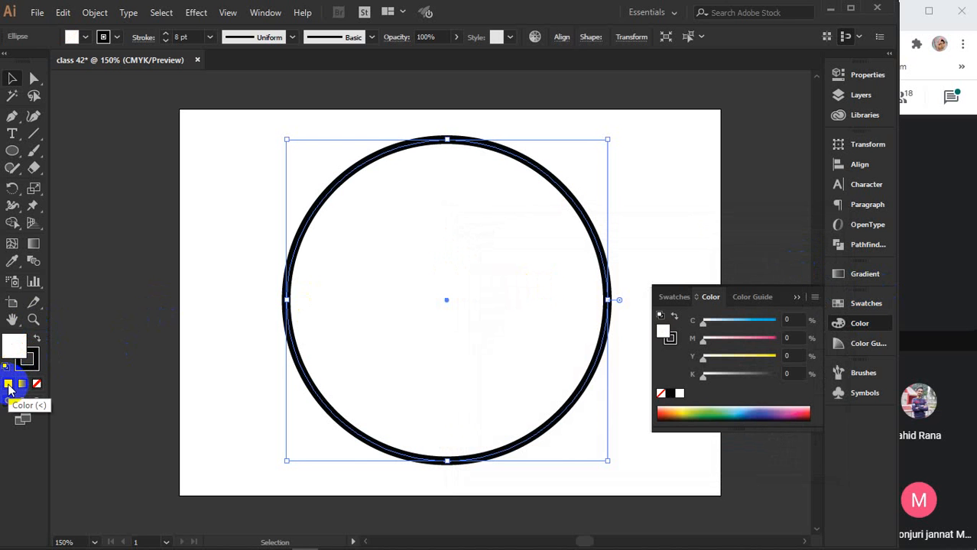
{"action": "left_click", "coordinate": [670, 396]}
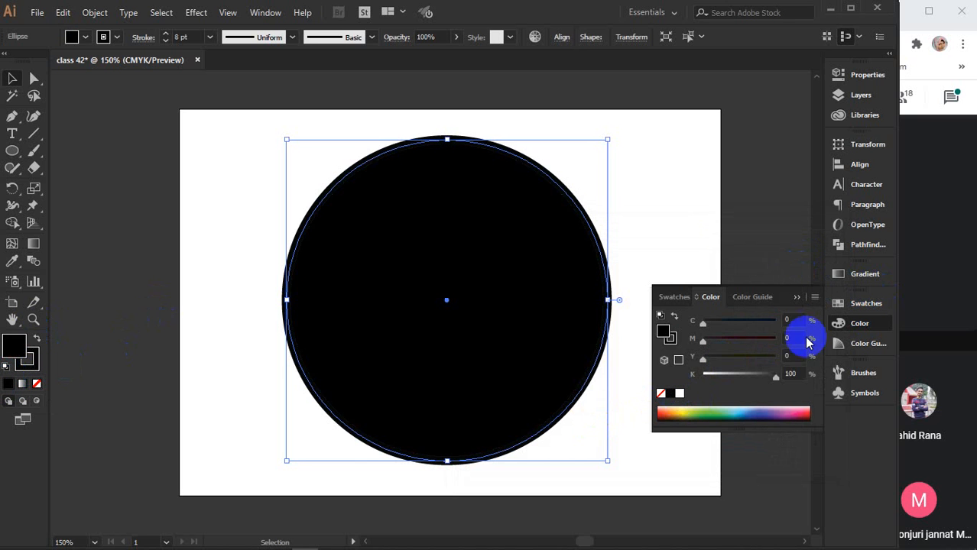
{"action": "left_click", "coordinate": [795, 297]}
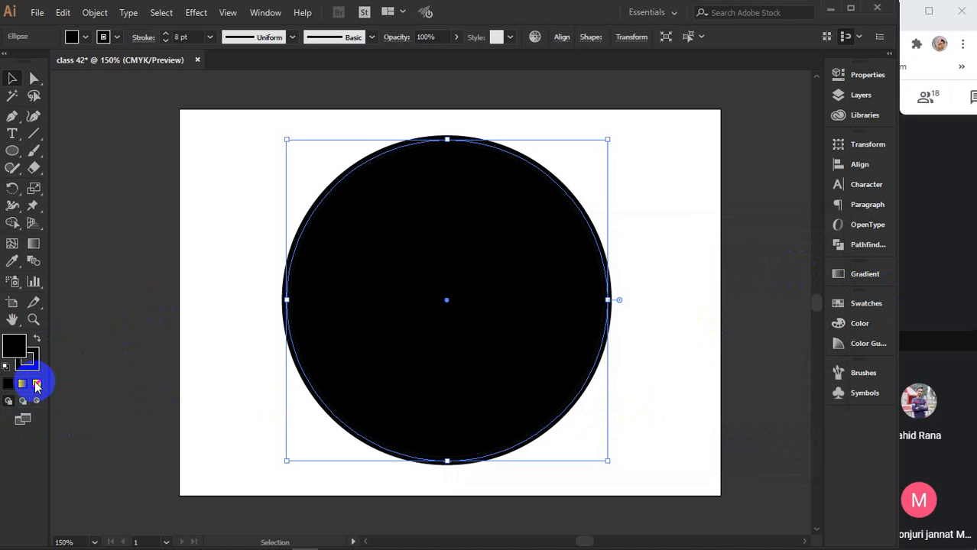
{"action": "left_click", "coordinate": [34, 369]}
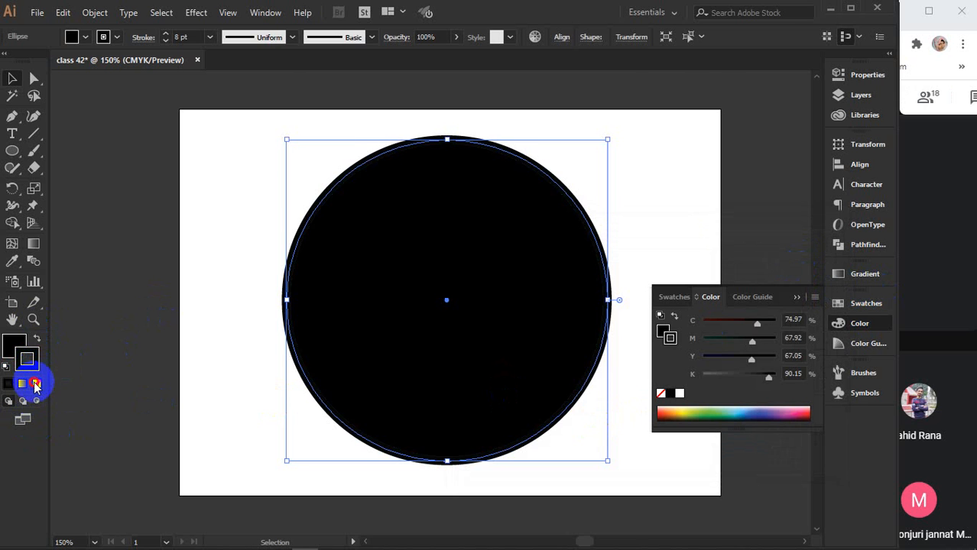
{"action": "left_click", "coordinate": [35, 384]}
{"action": "left_click", "coordinate": [103, 329]}
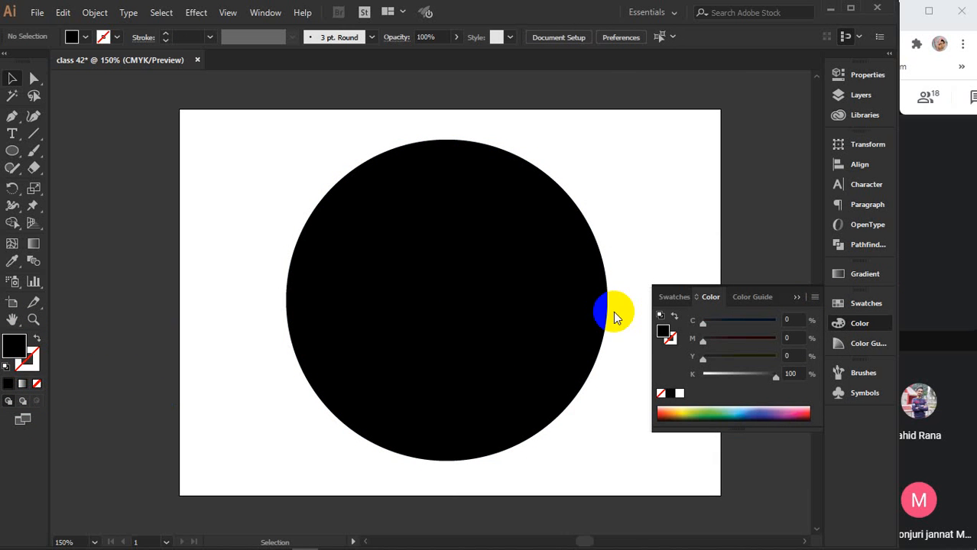
{"action": "left_click", "coordinate": [795, 296]}
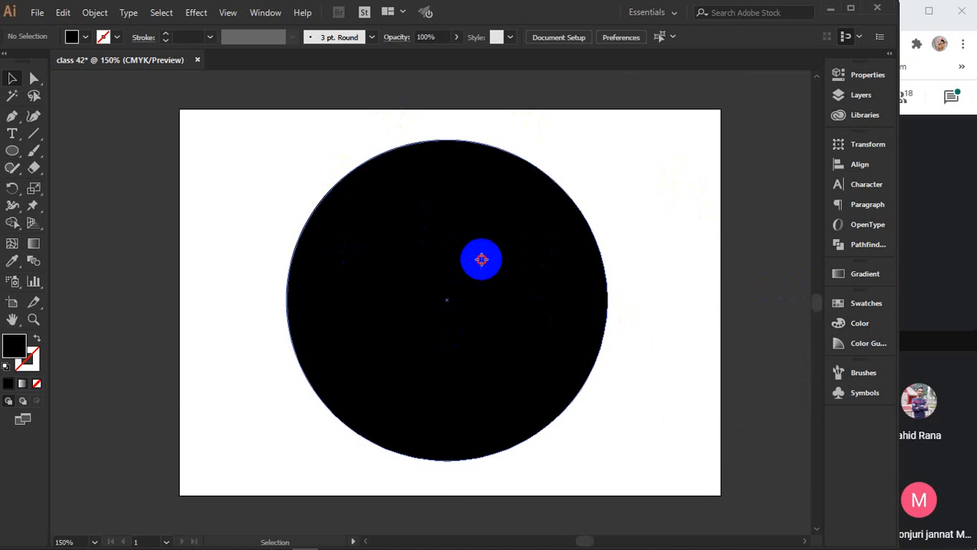
Lock the black circle and test that it can no longer be selected or moved
{"action": "left_click", "coordinate": [480, 260]}
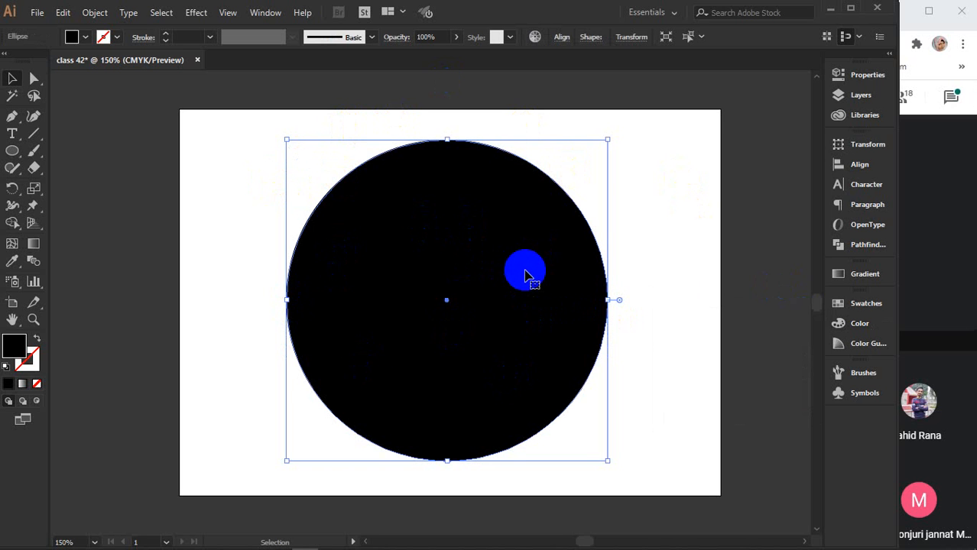
{"action": "key", "text": "a"}
{"action": "key", "text": "ctrl+2"}
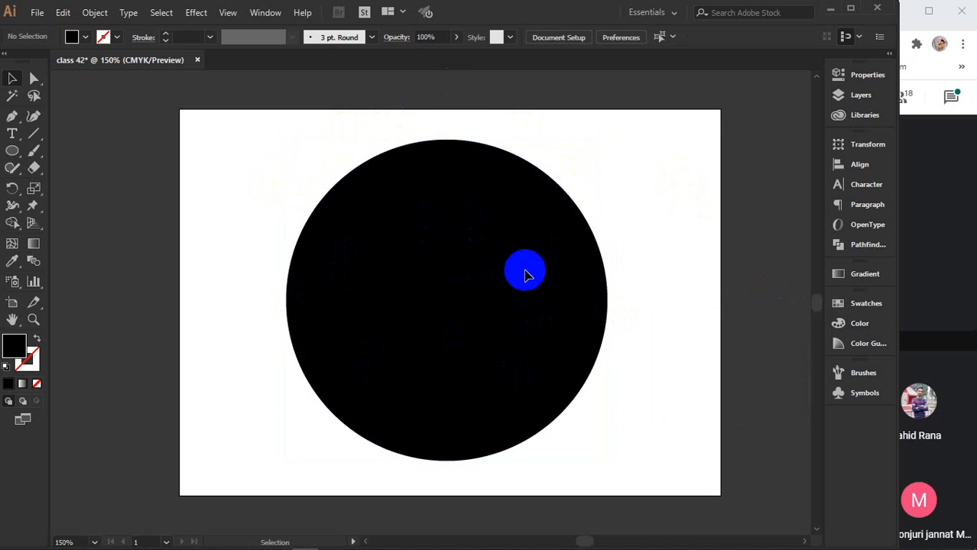
{"action": "left_click_drag", "start_coordinate": [423, 177], "coordinate": [495, 258]}
{"action": "left_click_drag", "start_coordinate": [316, 142], "coordinate": [392, 232]}
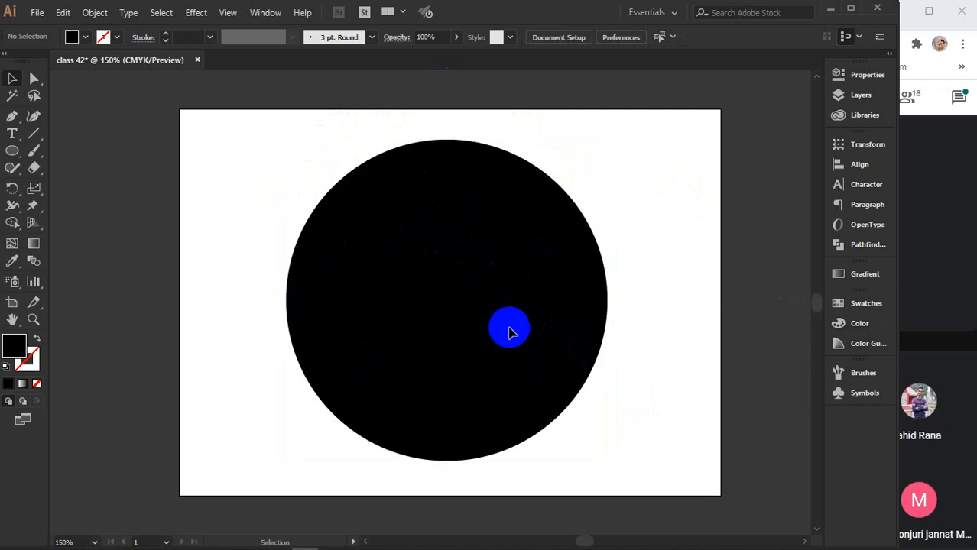
Activate the Line Segment tool and set the drawing colours to a white ffffff stroke with no fill
{"action": "left_click", "coordinate": [33, 136]}
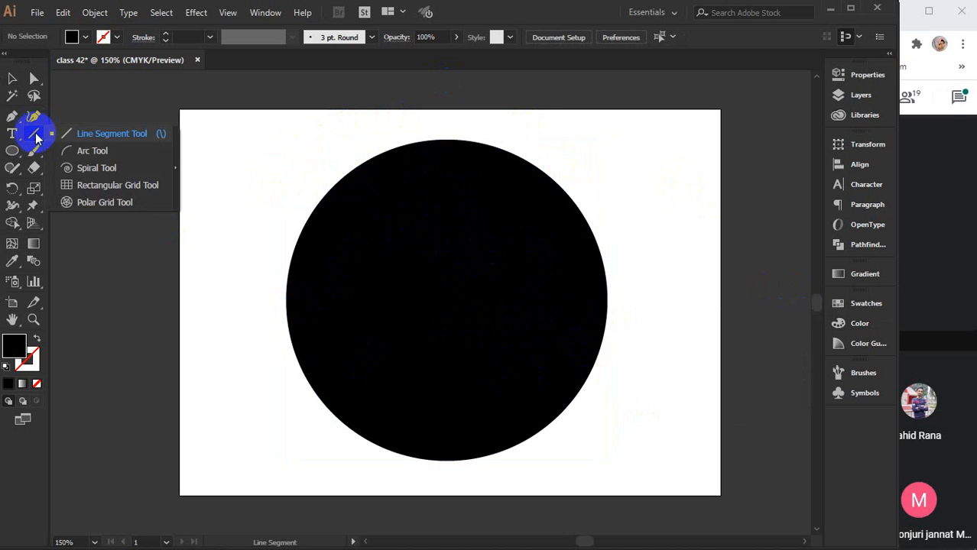
{"action": "left_click", "coordinate": [97, 131]}
{"action": "left_click", "coordinate": [28, 361]}
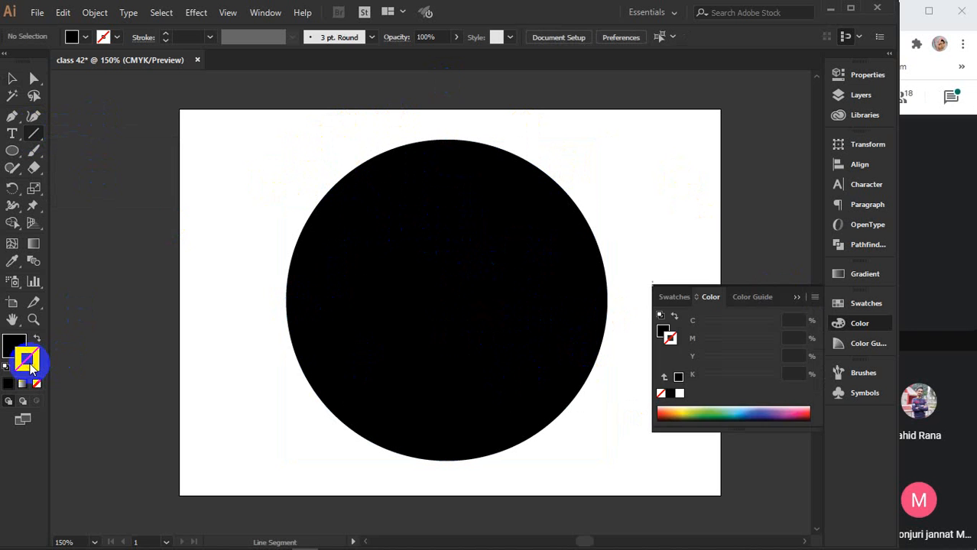
{"action": "double_click", "coordinate": [28, 361]}
{"action": "left_click_drag", "start_coordinate": [535, 301], "coordinate": [435, 243]}
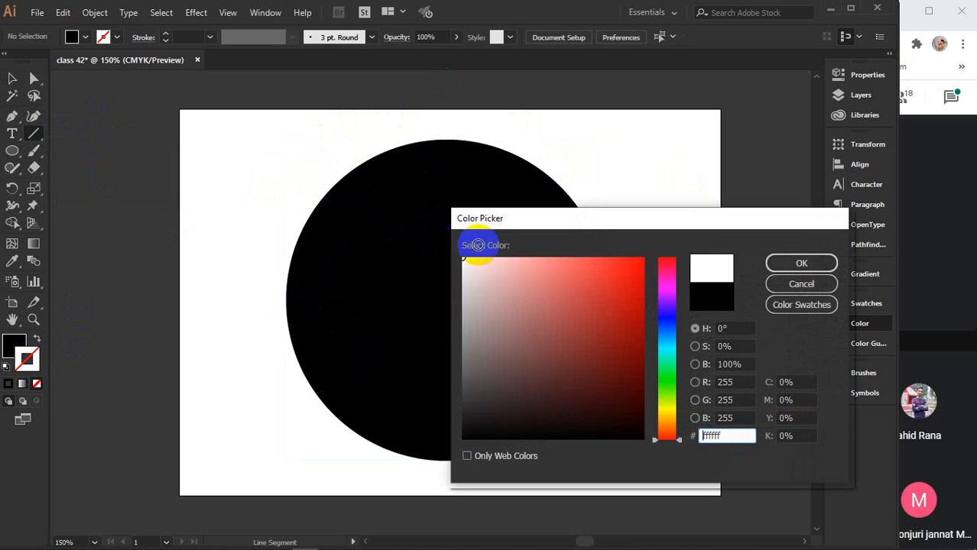
{"action": "left_click", "coordinate": [801, 263]}
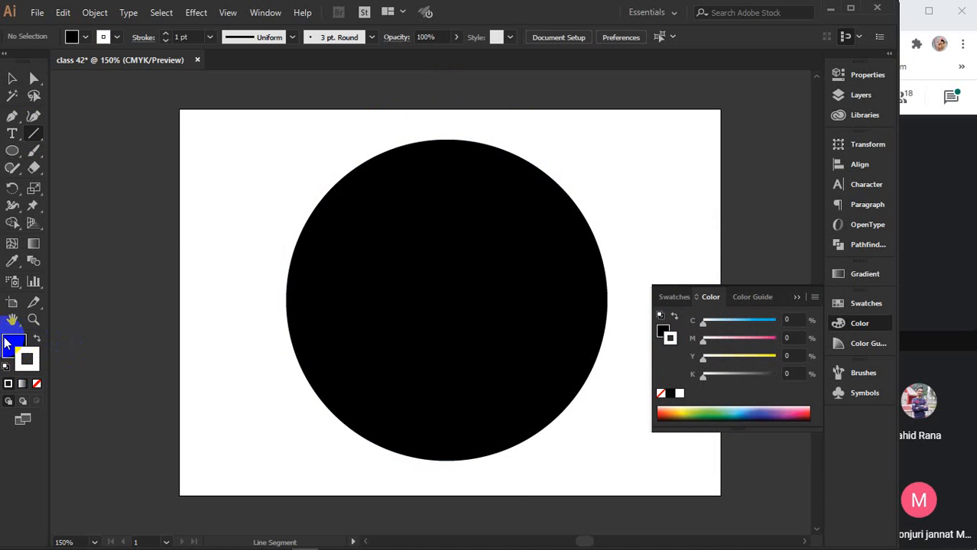
{"action": "left_click", "coordinate": [36, 385]}
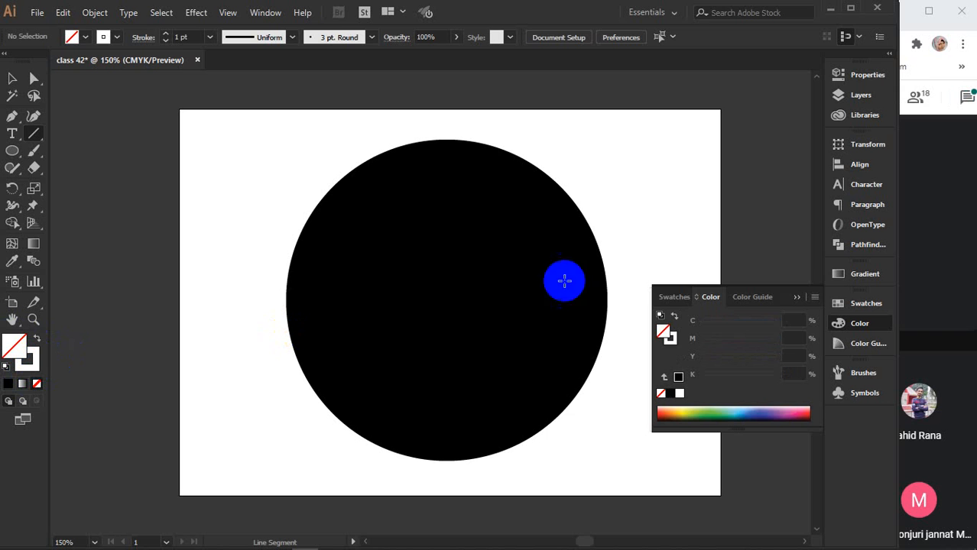
{"action": "left_click", "coordinate": [796, 297]}
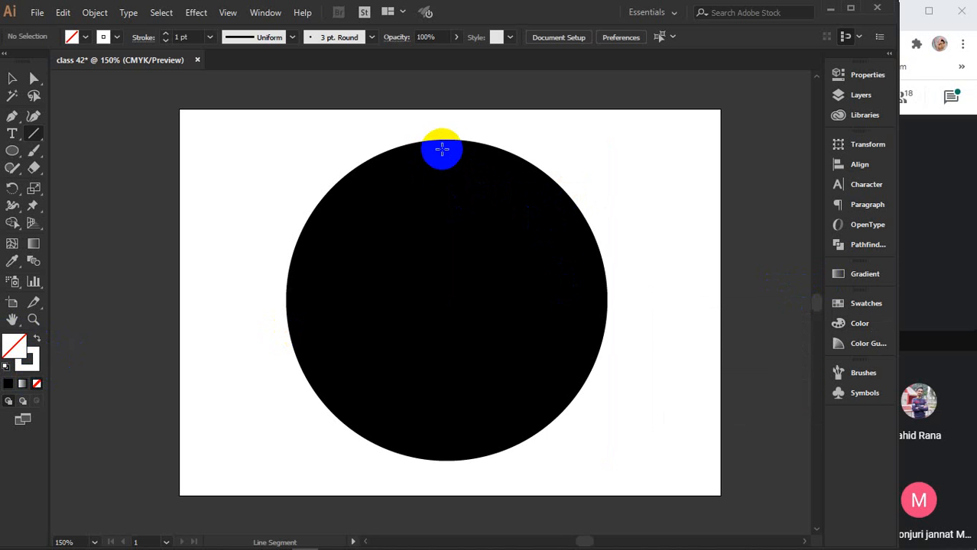
Draw a short vertical white line just inside the top of the black circle and set its stroke weight to 10 pt
{"action": "left_click_drag", "start_coordinate": [441, 148], "coordinate": [441, 177]}
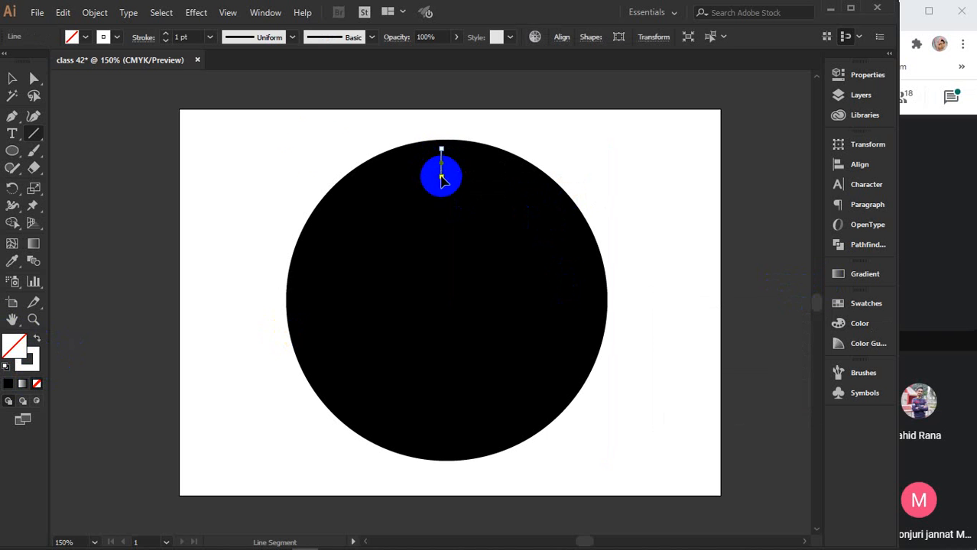
{"action": "left_click", "coordinate": [183, 36]}
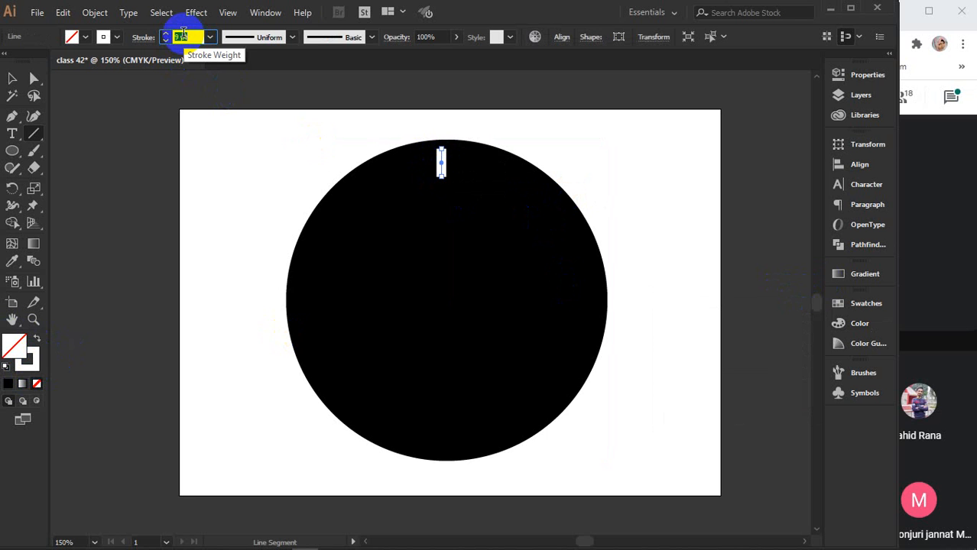
{"action": "key", "text": "Up"}
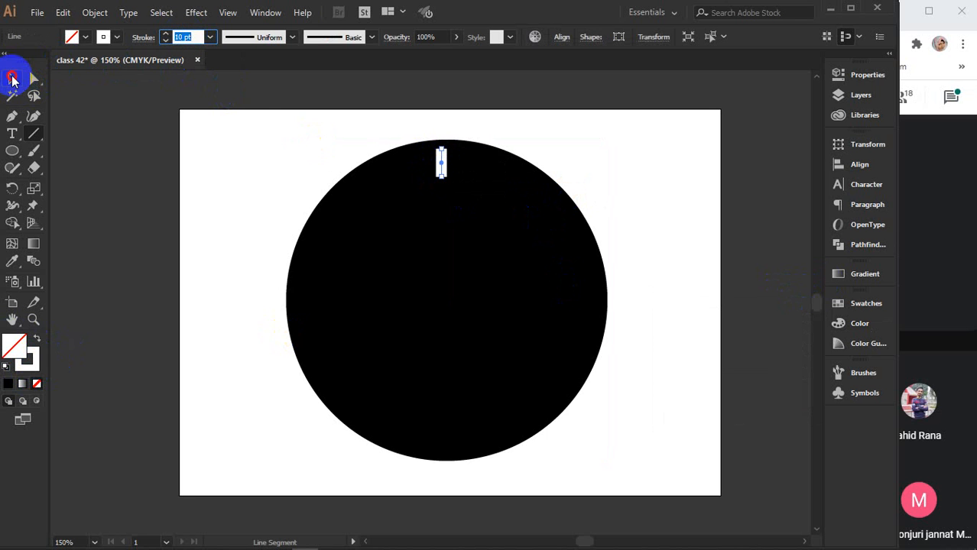
{"action": "left_click", "coordinate": [13, 78]}
{"action": "scroll", "coordinate": [442, 169], "scroll_direction": "up", "scroll_amount": 3, "text": "alt"}
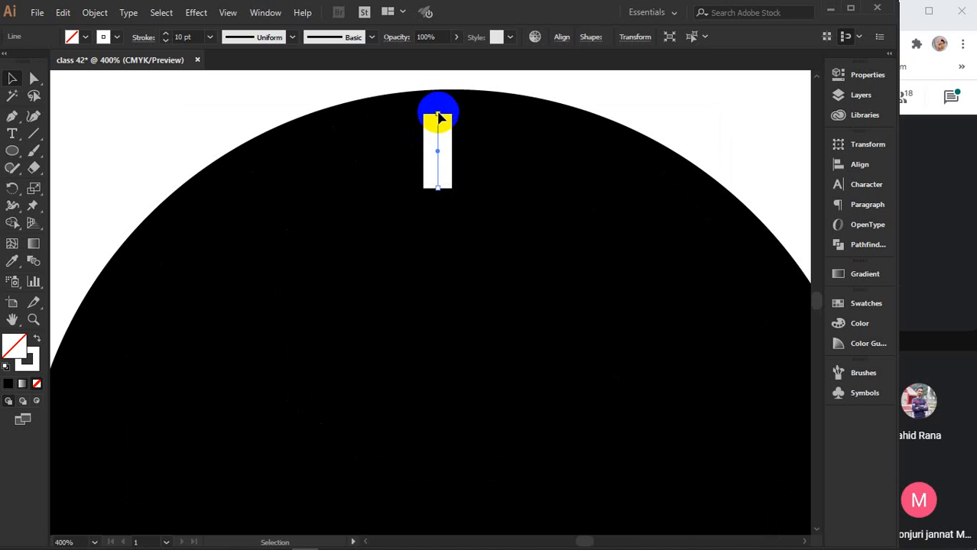
Shorten the white line, shift it slightly lower inside the circle, and give its ends round caps
{"action": "left_click_drag", "start_coordinate": [438, 117], "coordinate": [440, 209]}
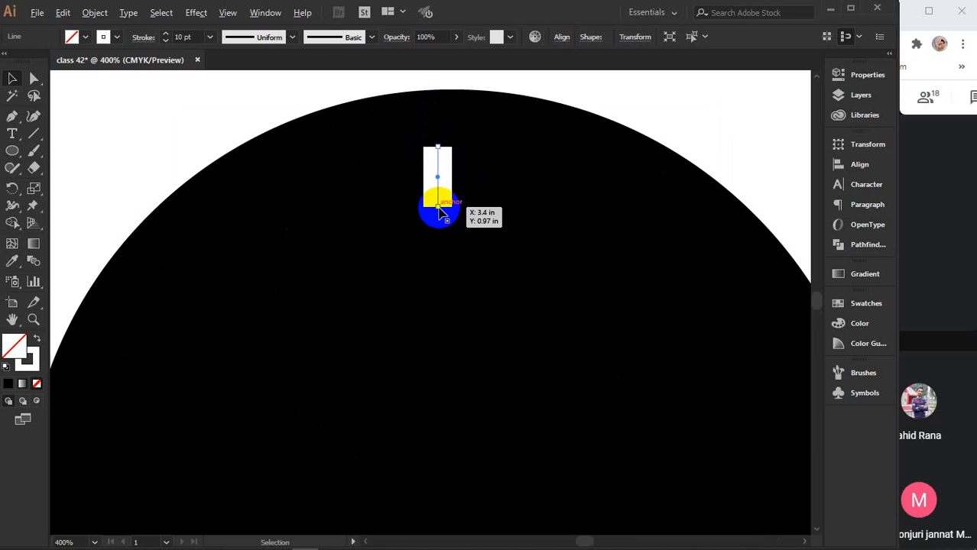
{"action": "scroll", "coordinate": [440, 210], "scroll_direction": "down", "scroll_amount": 2}
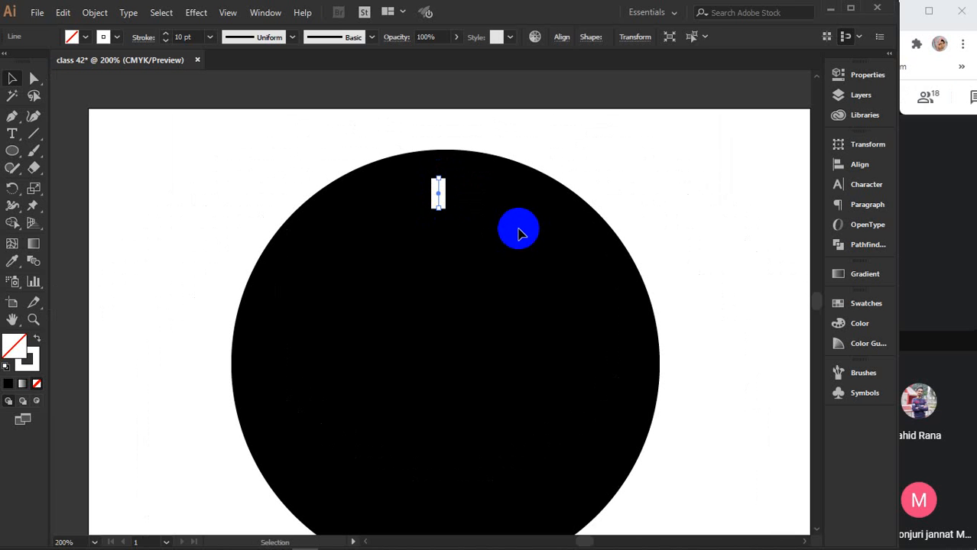
{"action": "left_click", "coordinate": [143, 38]}
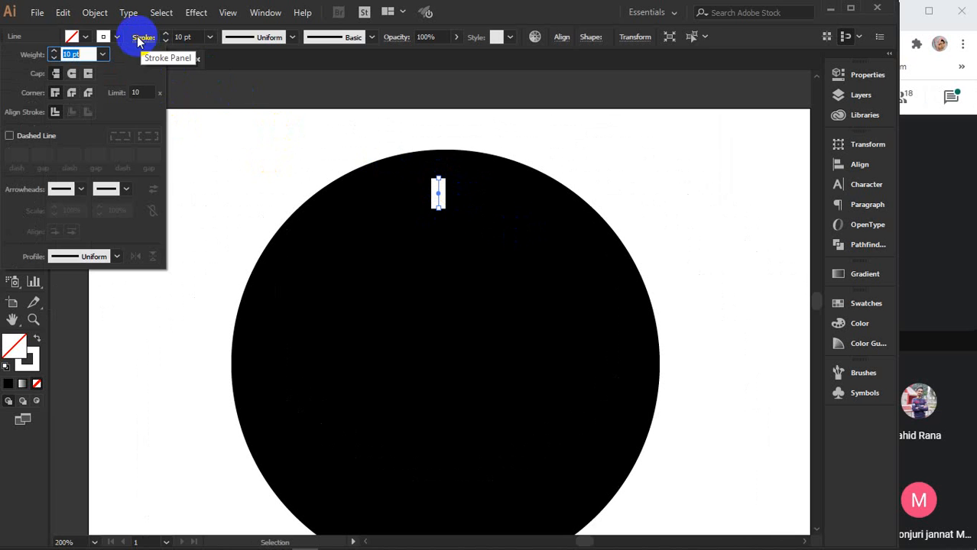
{"action": "left_click", "coordinate": [71, 74]}
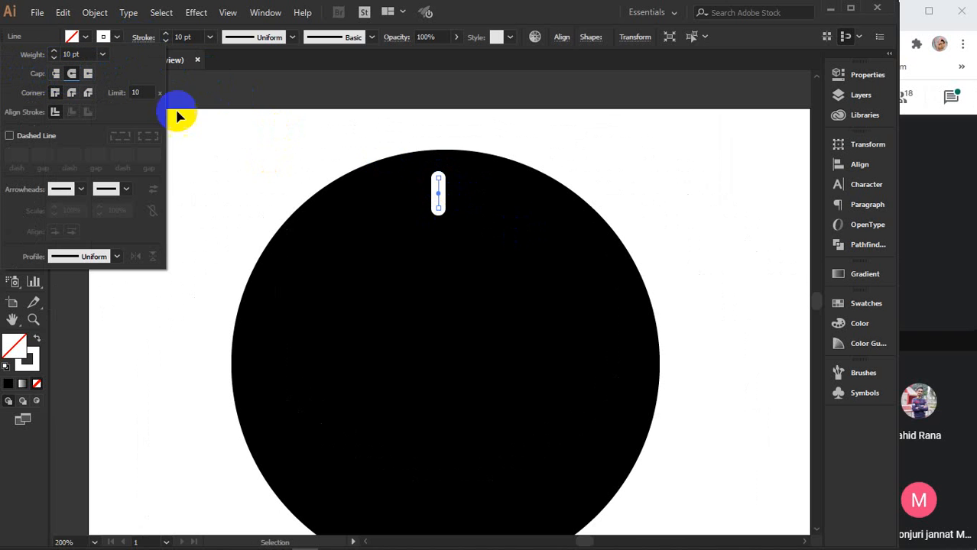
{"action": "left_click", "coordinate": [136, 38]}
{"action": "left_click", "coordinate": [457, 149]}
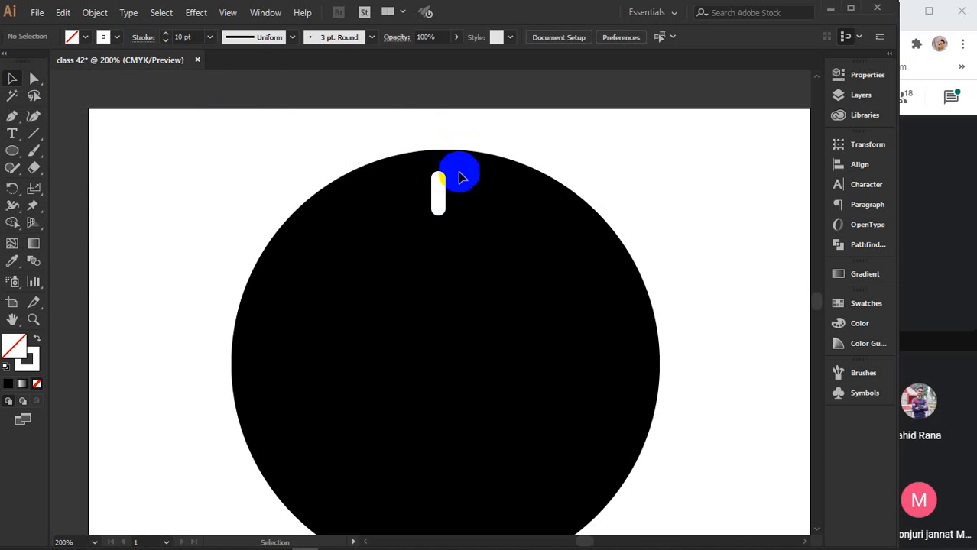
Unlock the black circle and align it with the white line on their horizontal centres
{"action": "scroll", "coordinate": [458, 177], "scroll_direction": "down", "scroll_amount": 1}
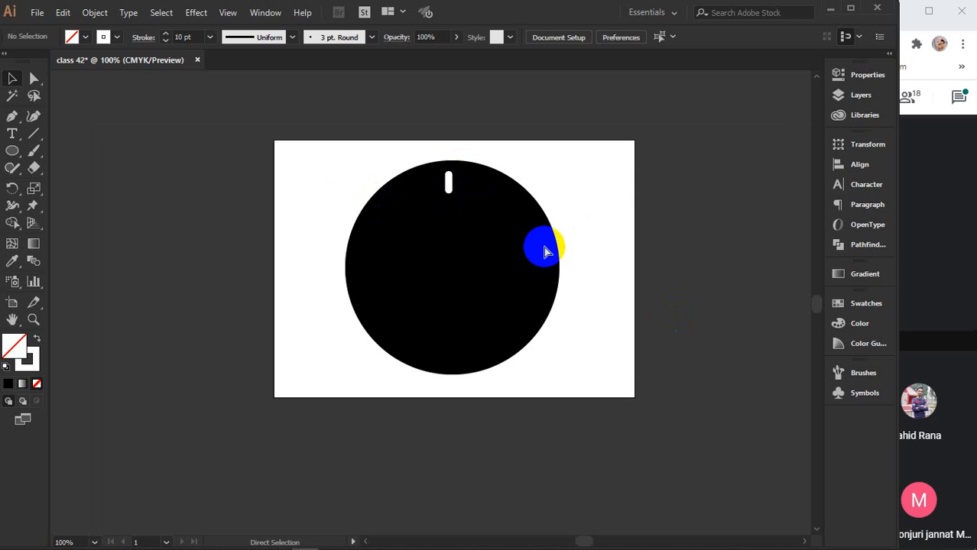
{"action": "key", "text": "alt"}
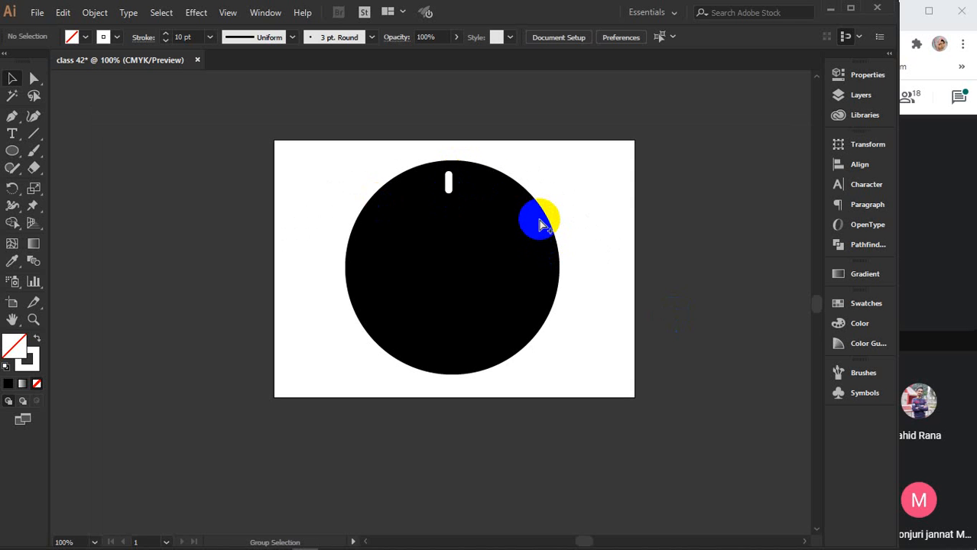
{"action": "left_click", "coordinate": [540, 224]}
{"action": "left_click_drag", "start_coordinate": [423, 141], "coordinate": [487, 233]}
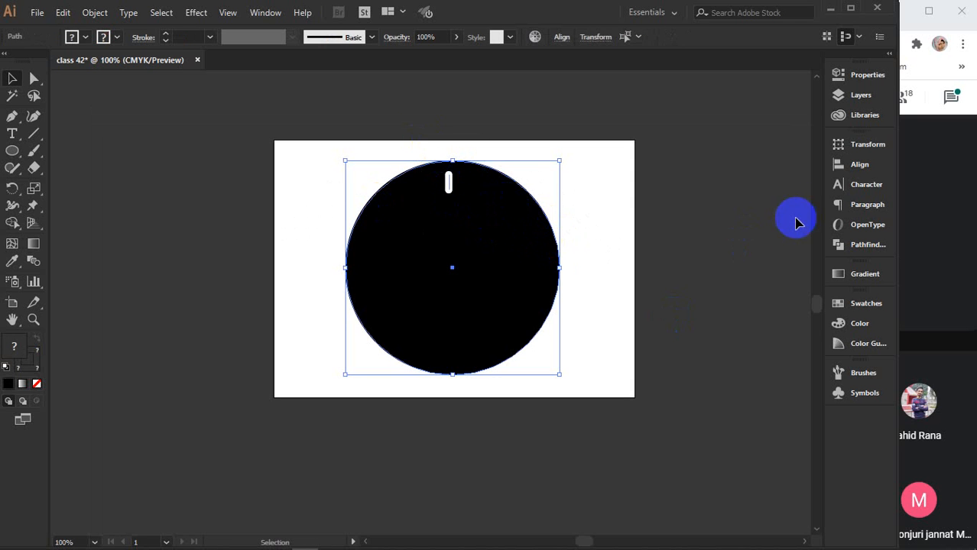
{"action": "left_click", "coordinate": [847, 166]}
{"action": "left_click", "coordinate": [695, 174]}
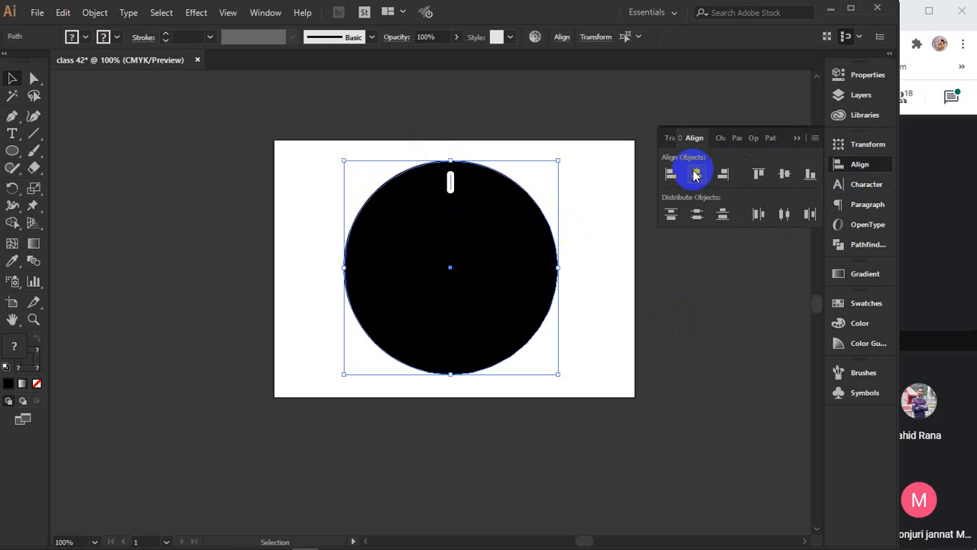
Select only the black circle and lock it again
{"action": "left_click", "coordinate": [584, 144]}
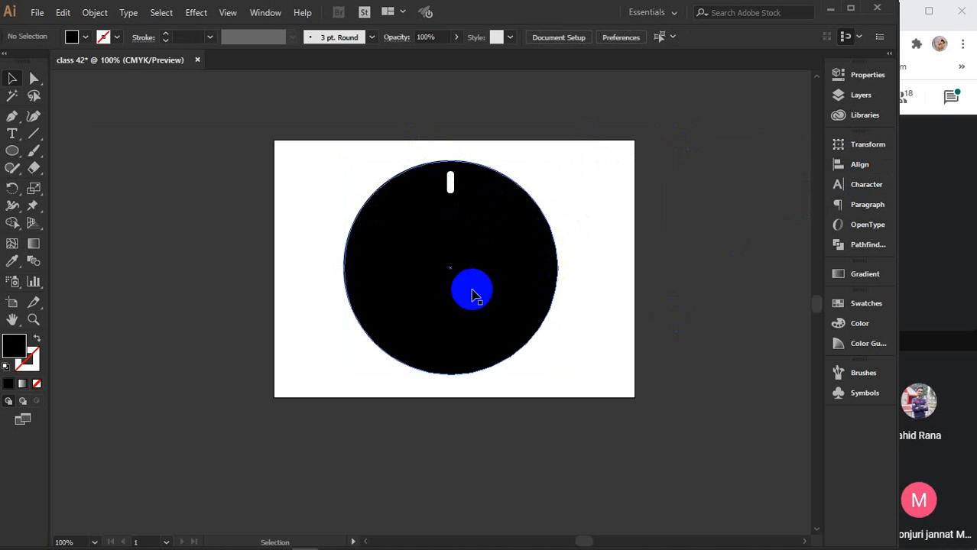
{"action": "left_click", "coordinate": [473, 294]}
{"action": "key", "text": "ctrl+2"}
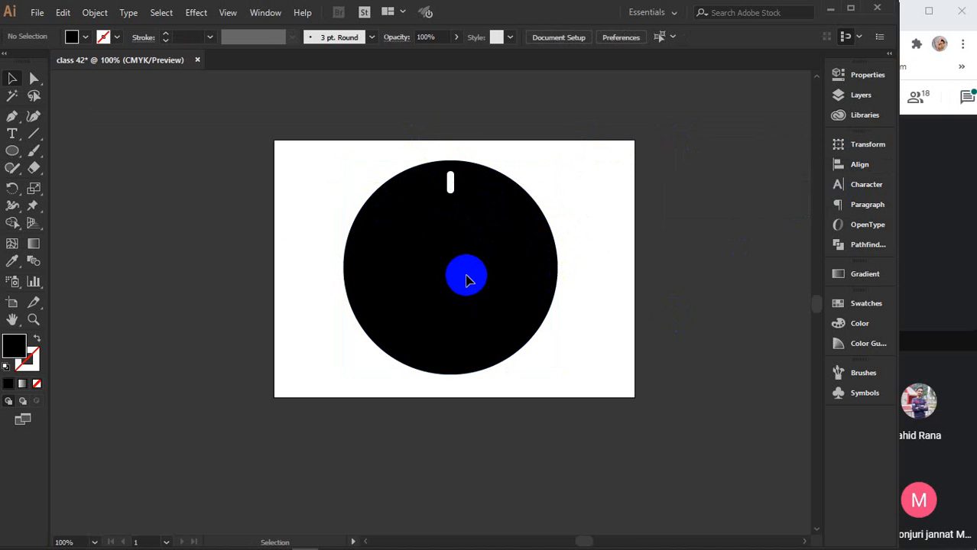
{"action": "scroll", "coordinate": [469, 276], "scroll_direction": "up", "scroll_amount": 1}
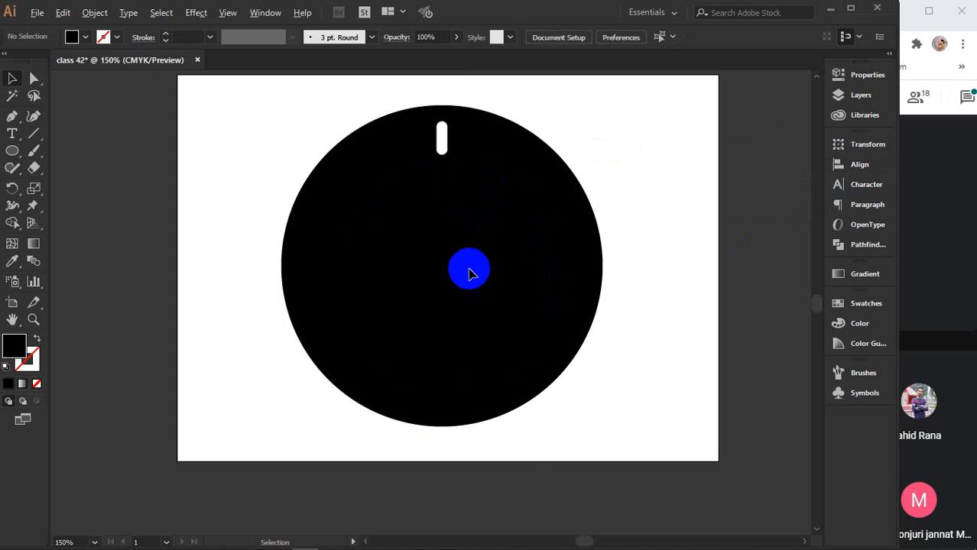
{"action": "scroll", "coordinate": [469, 274], "scroll_direction": "up", "scroll_amount": 1}
{"action": "left_click_drag", "start_coordinate": [493, 258], "coordinate": [491, 288]}
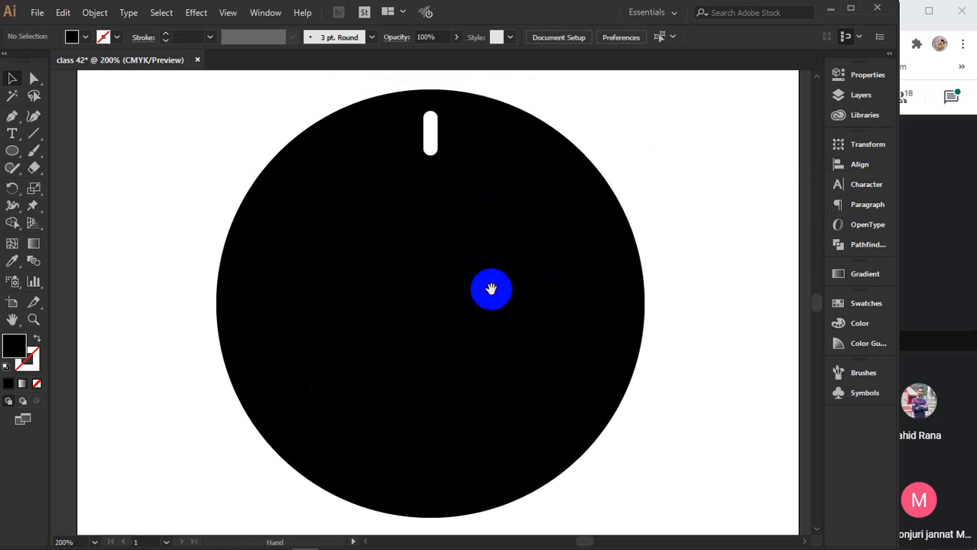
{"action": "left_click", "coordinate": [431, 133]}
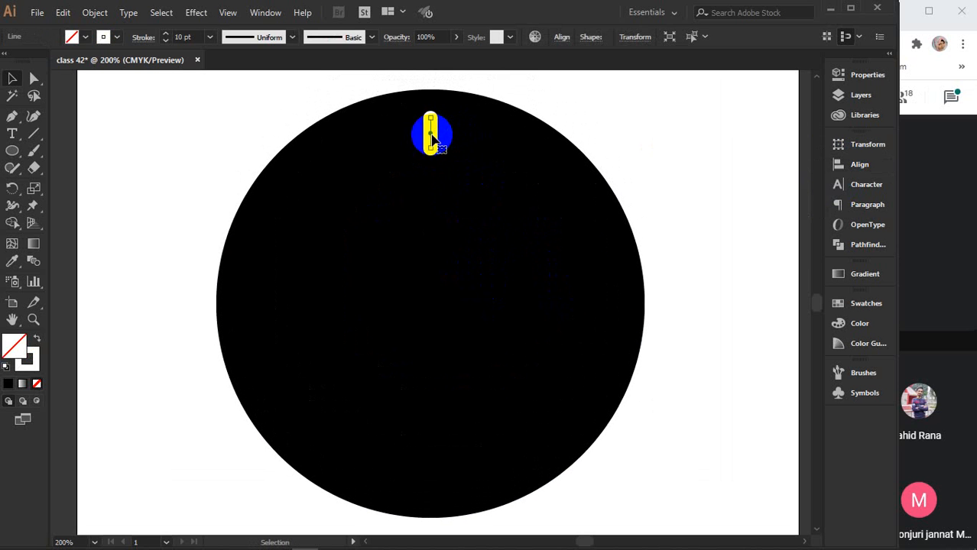
{"action": "left_click_drag", "start_coordinate": [366, 92], "coordinate": [525, 226]}
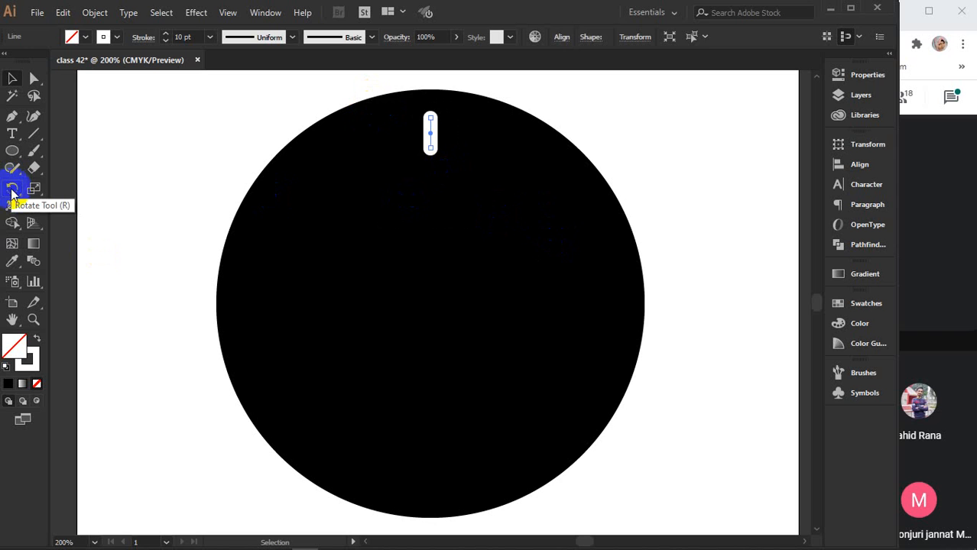
{"action": "left_click", "coordinate": [11, 191]}
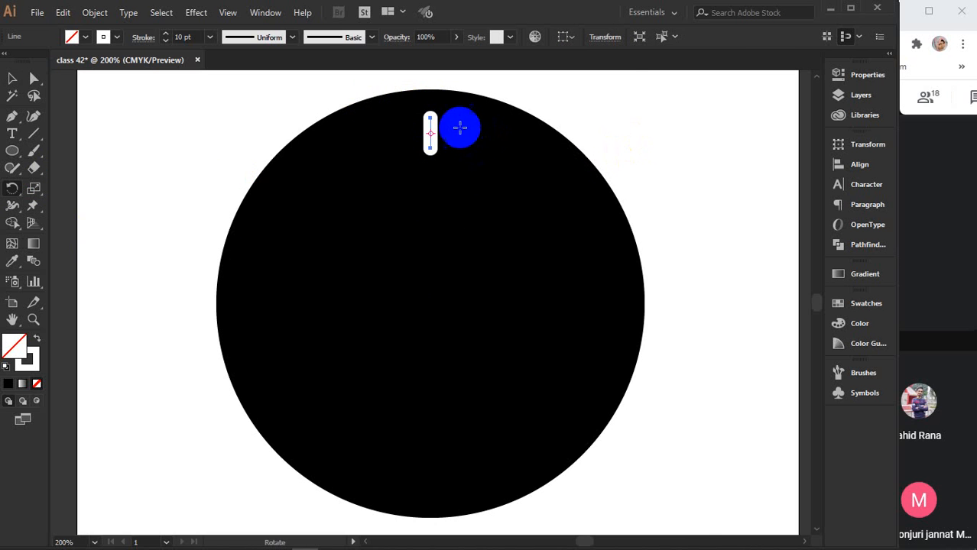
{"action": "scroll", "coordinate": [456, 126], "scroll_direction": "up", "scroll_amount": 5, "text": "alt"}
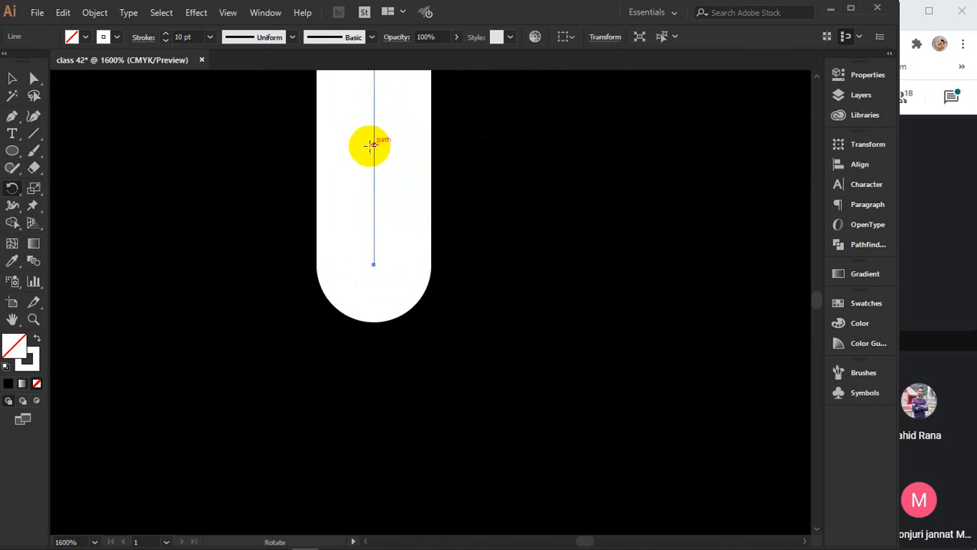
{"action": "scroll", "coordinate": [577, 187], "scroll_direction": "down", "scroll_amount": 3, "text": "alt"}
{"action": "scroll", "coordinate": [764, 223], "scroll_direction": "down", "scroll_amount": 2, "text": "alt"}
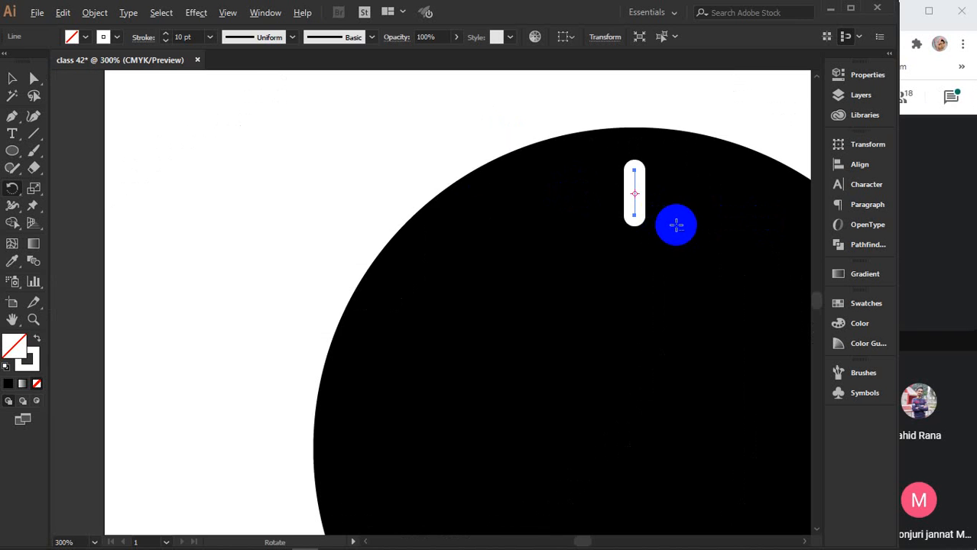
{"action": "scroll", "coordinate": [675, 225], "scroll_direction": "down", "scroll_amount": 1, "text": "alt"}
{"action": "left_click_drag", "start_coordinate": [704, 246], "coordinate": [503, 186]}
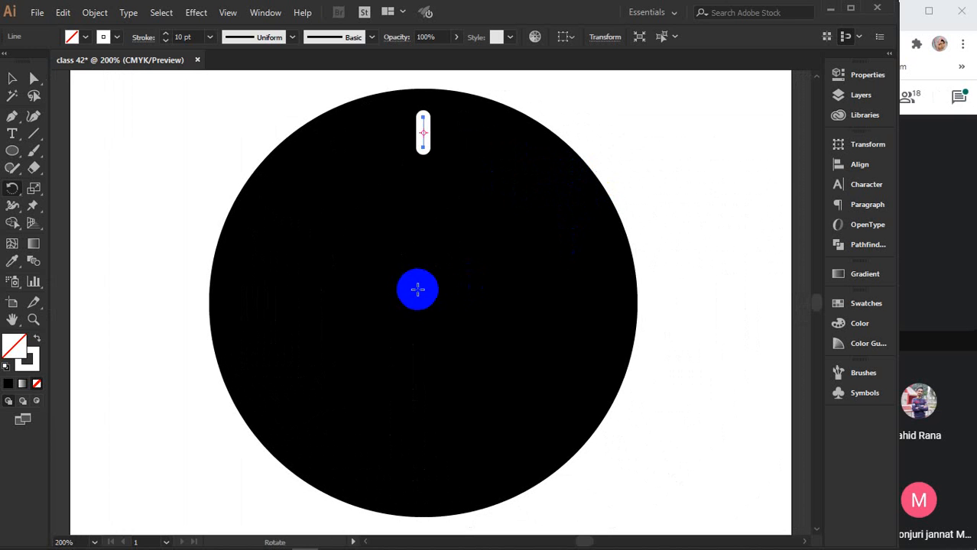
{"action": "left_click", "coordinate": [422, 135]}
{"action": "left_click", "coordinate": [12, 78]}
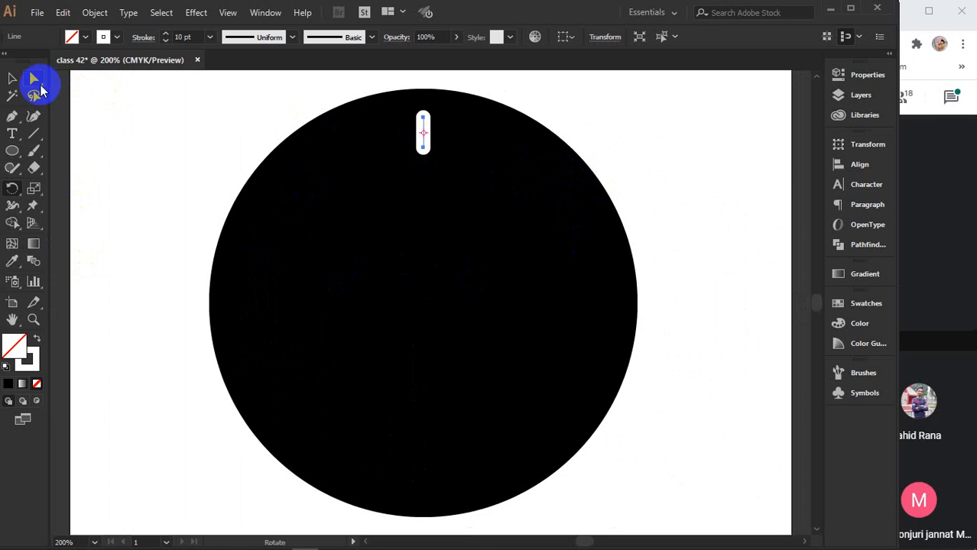
{"action": "left_click", "coordinate": [263, 152]}
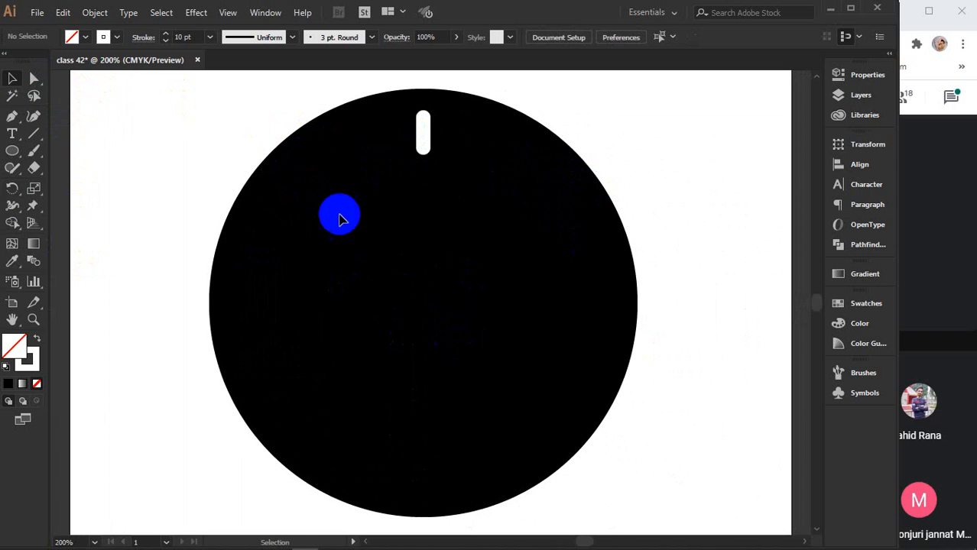
Set the white line's rotation pivot at the circle's centre with the Rotate tool and open the Rotate settings with preview on
{"action": "left_click_drag", "start_coordinate": [384, 101], "coordinate": [462, 160]}
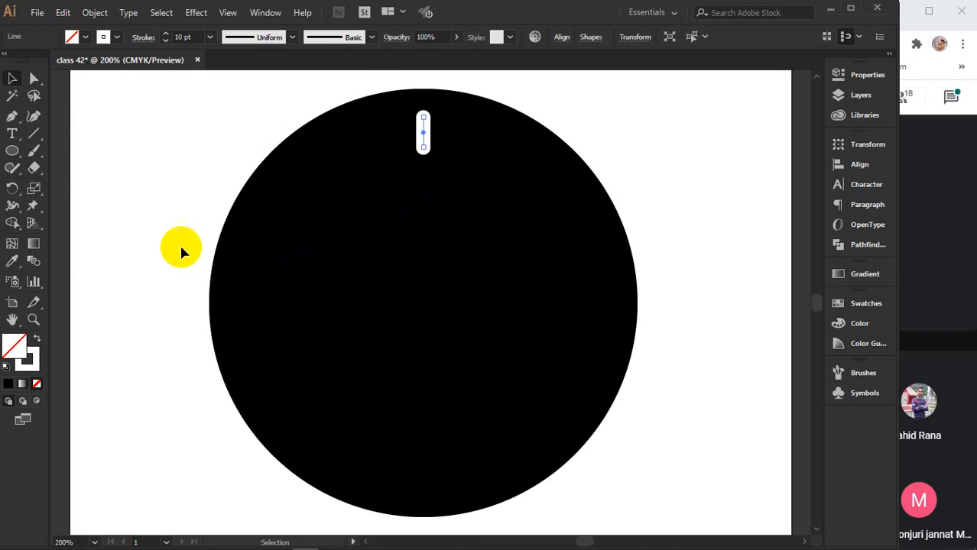
{"action": "left_click", "coordinate": [10, 189]}
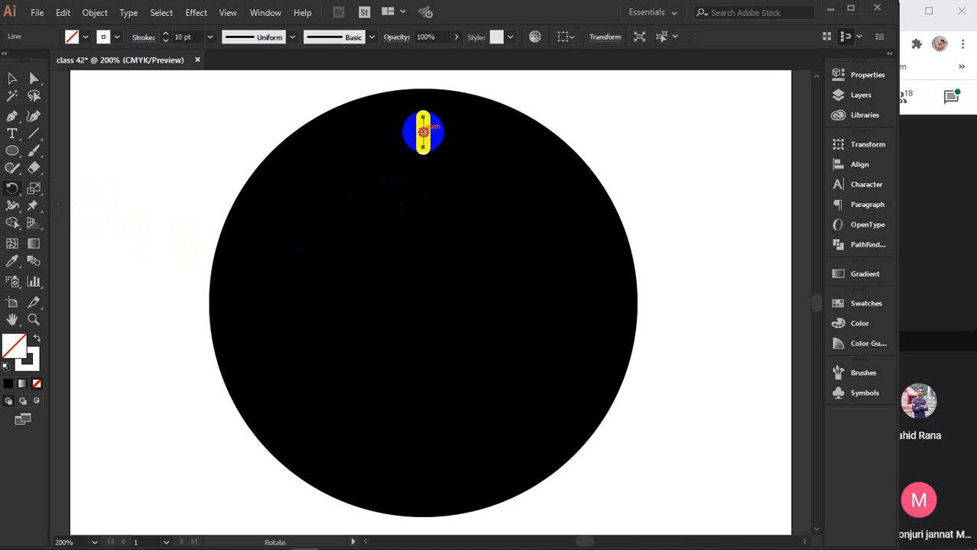
{"action": "left_click_drag", "start_coordinate": [422, 131], "coordinate": [425, 300]}
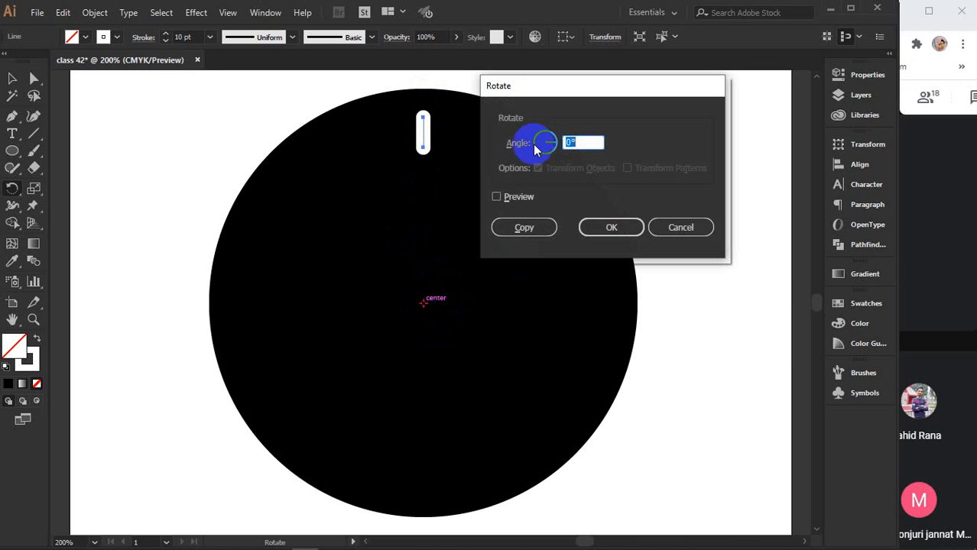
{"action": "left_click_drag", "start_coordinate": [570, 88], "coordinate": [681, 115]}
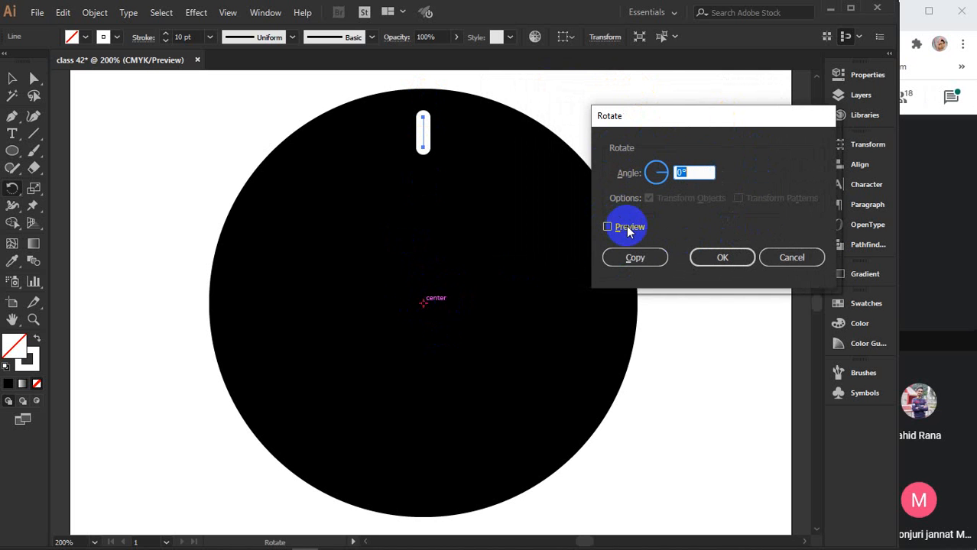
{"action": "left_click", "coordinate": [627, 229]}
Set the rotation angle to 360/12 and compare the white line with the preview off and on, leaving it on
{"action": "left_click", "coordinate": [690, 173]}
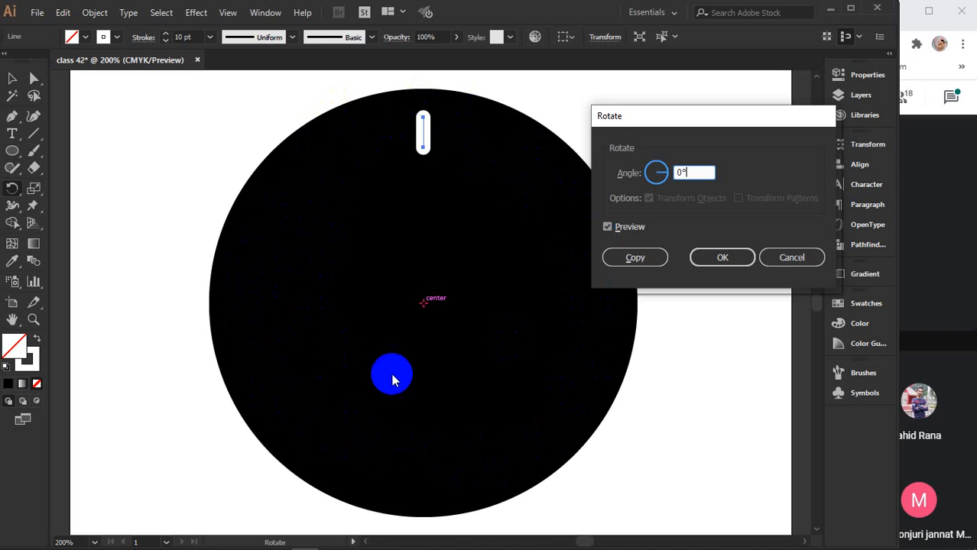
{"action": "double_click", "coordinate": [692, 171]}
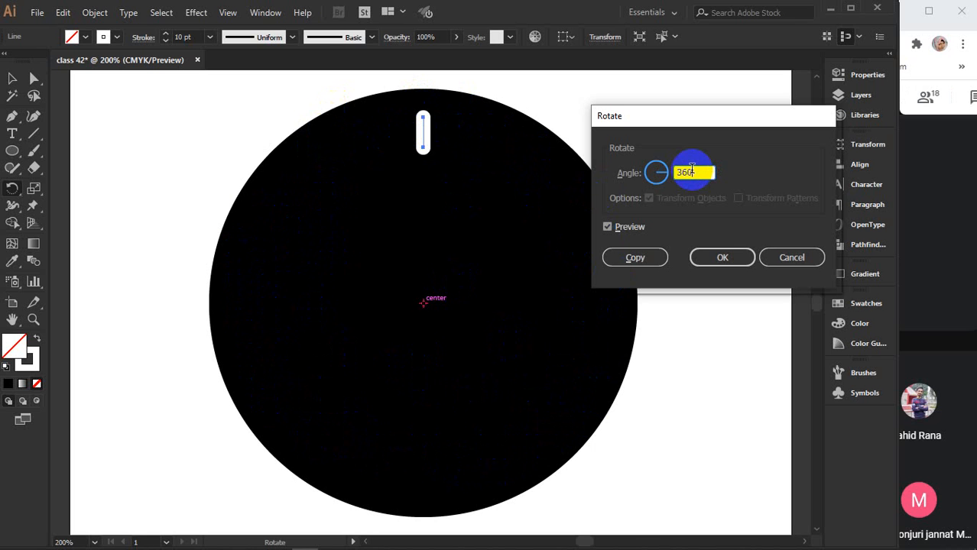
{"action": "type", "text": "360/12"}
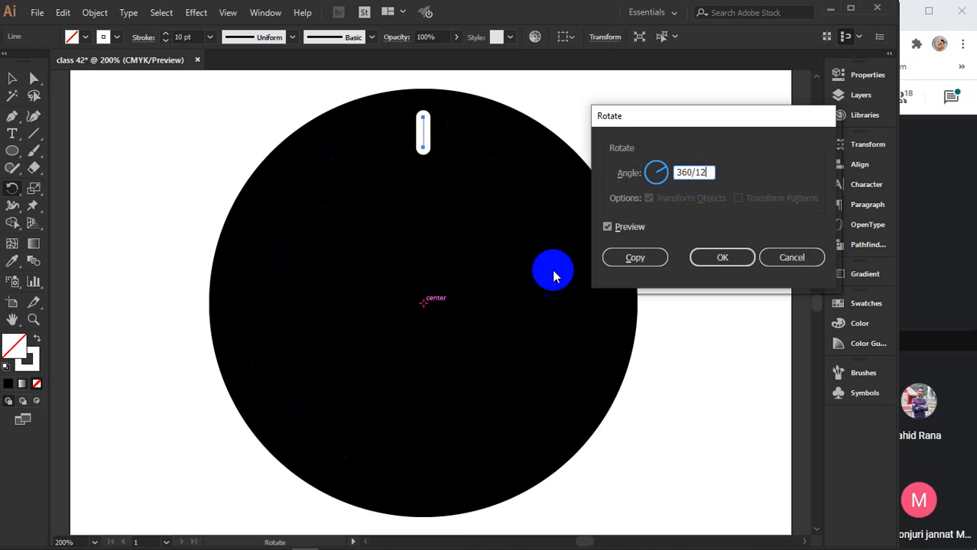
{"action": "left_click", "coordinate": [625, 229]}
{"action": "left_click", "coordinate": [625, 230]}
{"action": "left_click", "coordinate": [627, 229]}
{"action": "left_click", "coordinate": [628, 229]}
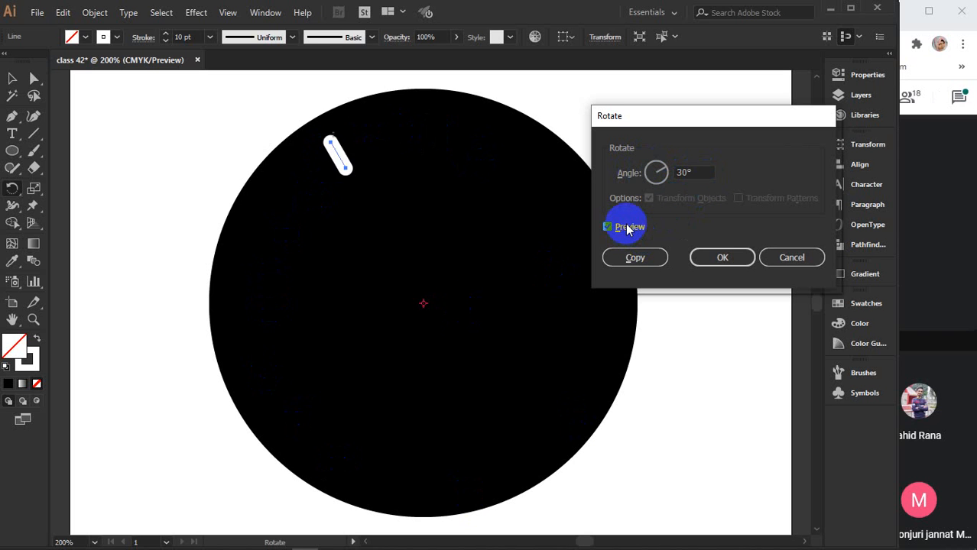
{"action": "left_click", "coordinate": [628, 228]}
{"action": "left_click", "coordinate": [628, 228]}
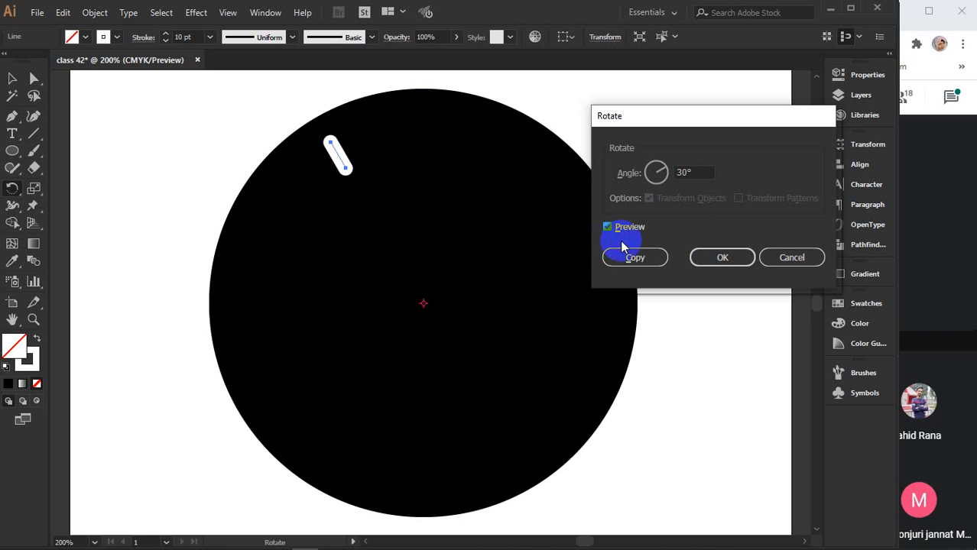
{"action": "left_click", "coordinate": [633, 264]}
{"action": "left_click", "coordinate": [719, 259]}
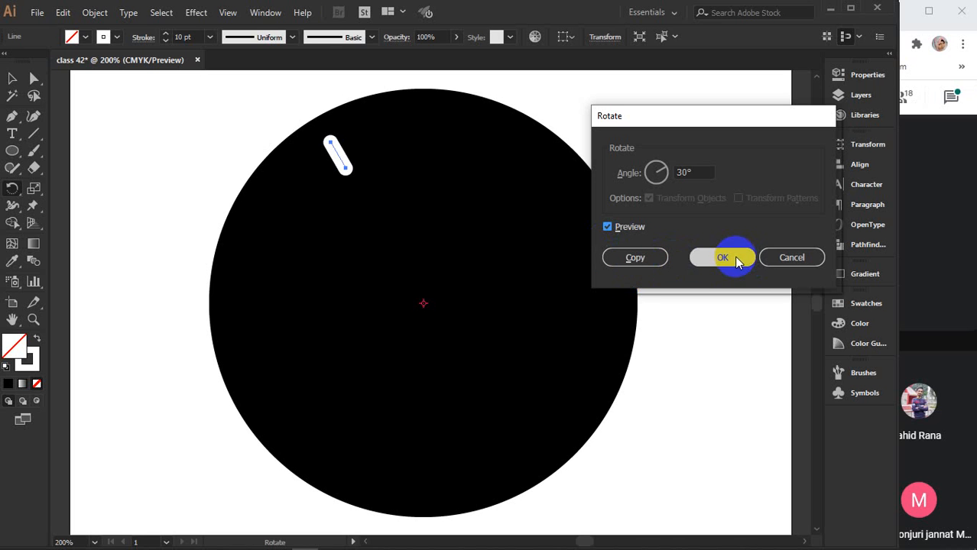
{"action": "left_click", "coordinate": [632, 260]}
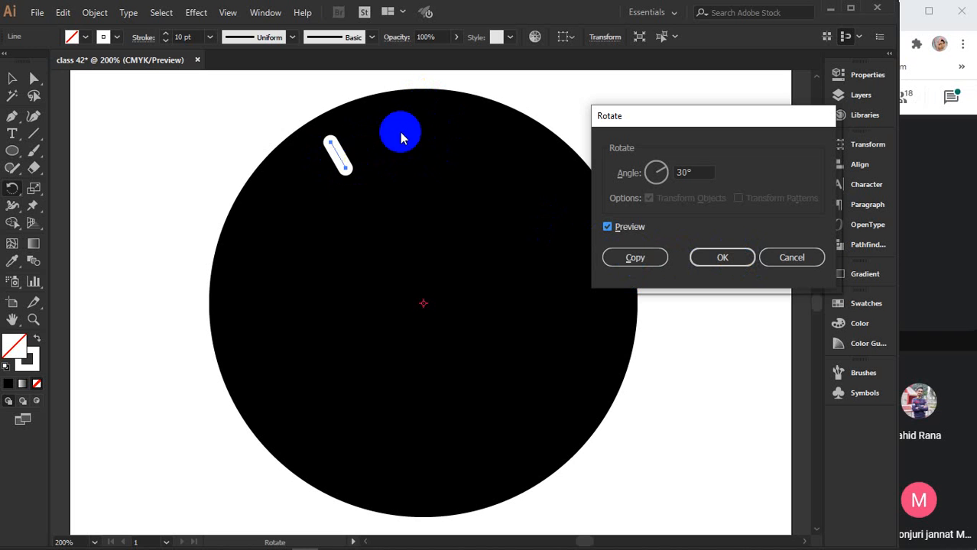
{"action": "left_click", "coordinate": [722, 259]}
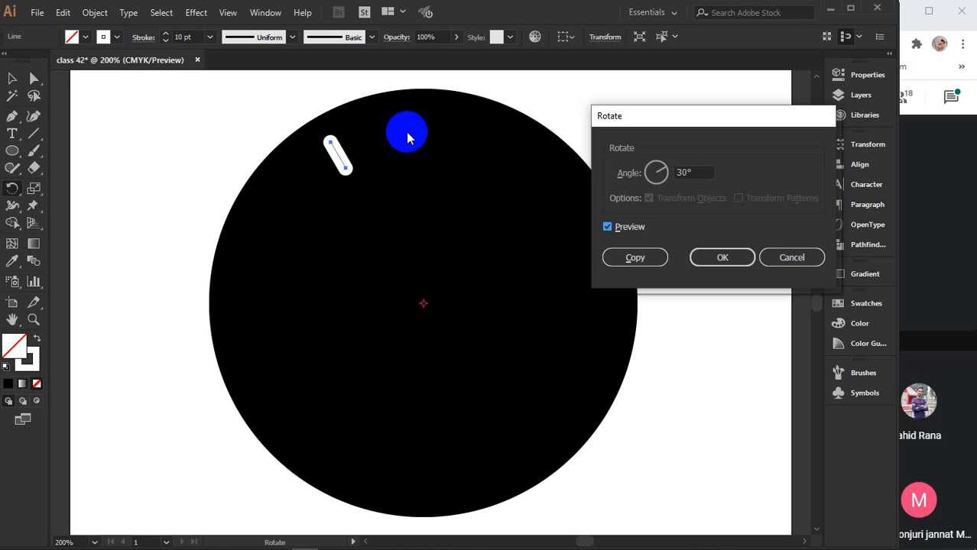
{"action": "left_click", "coordinate": [617, 259]}
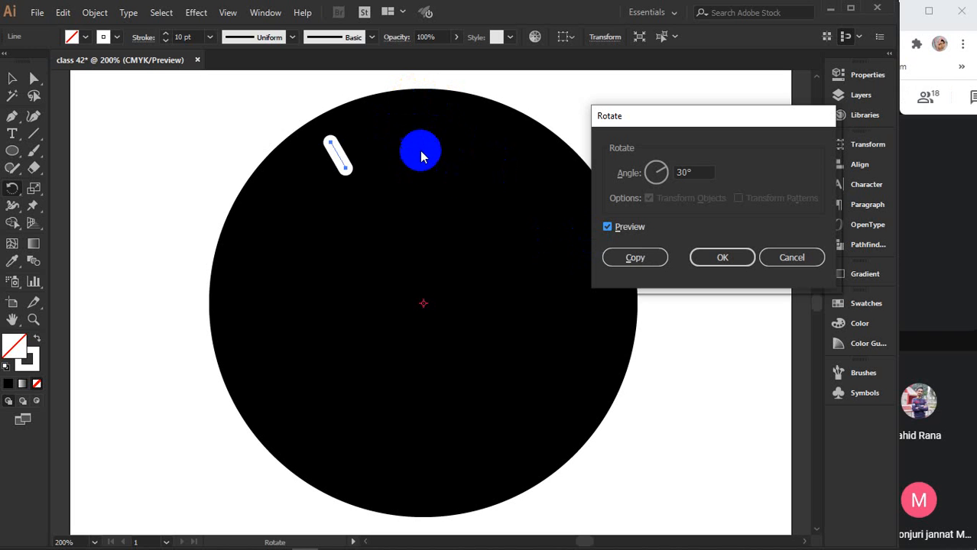
{"action": "left_click", "coordinate": [350, 145]}
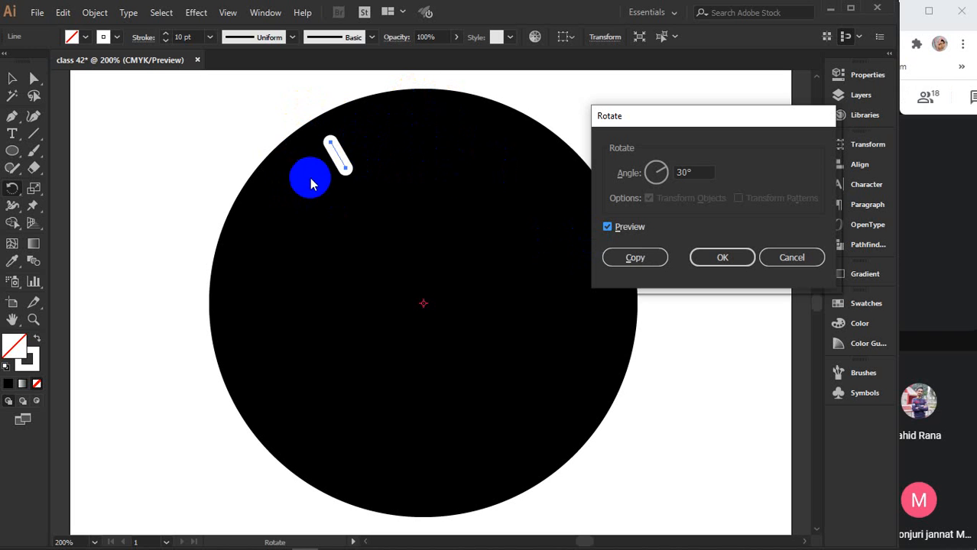
Create a copy of the white line rotated 30° about the black circle's centre
{"action": "left_click", "coordinate": [724, 258]}
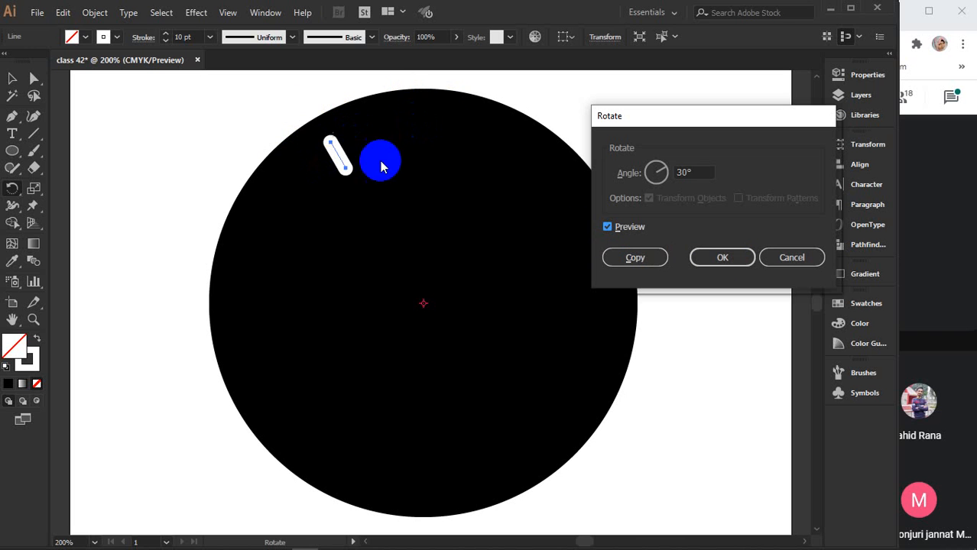
{"action": "left_click", "coordinate": [661, 262]}
{"action": "left_click", "coordinate": [340, 156]}
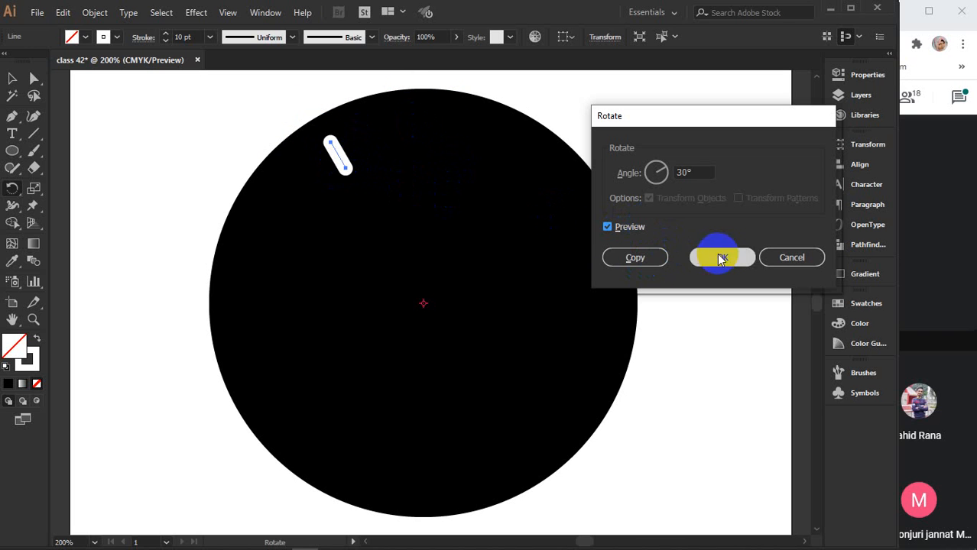
{"action": "left_click", "coordinate": [613, 262]}
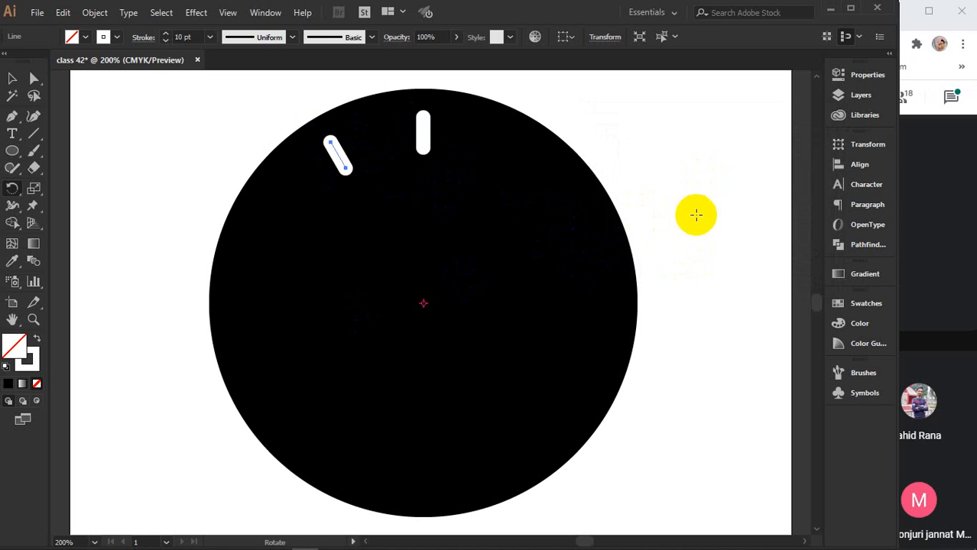
Repeat the rotated copy around the circle until twelve evenly spaced hour marks fill the dial
{"action": "key", "text": "ctrl+d"}
{"action": "key", "text": "ctrl+d"}
{"action": "key", "text": "ctrl+d"}
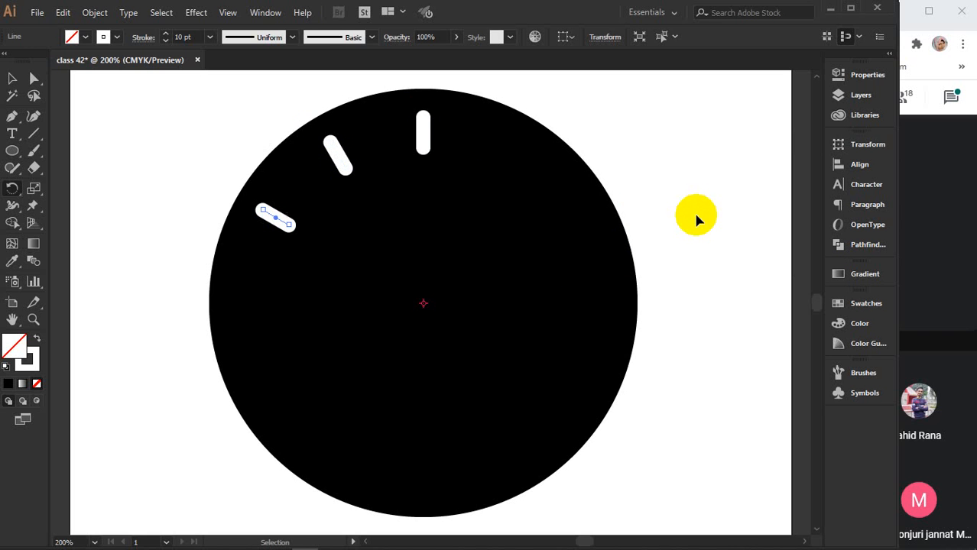
{"action": "key", "text": "ctrl+d"}
{"action": "key", "text": "ctrl+d"}
{"action": "key", "text": "ctrl+d"}
{"action": "key", "text": "ctrl+d"}
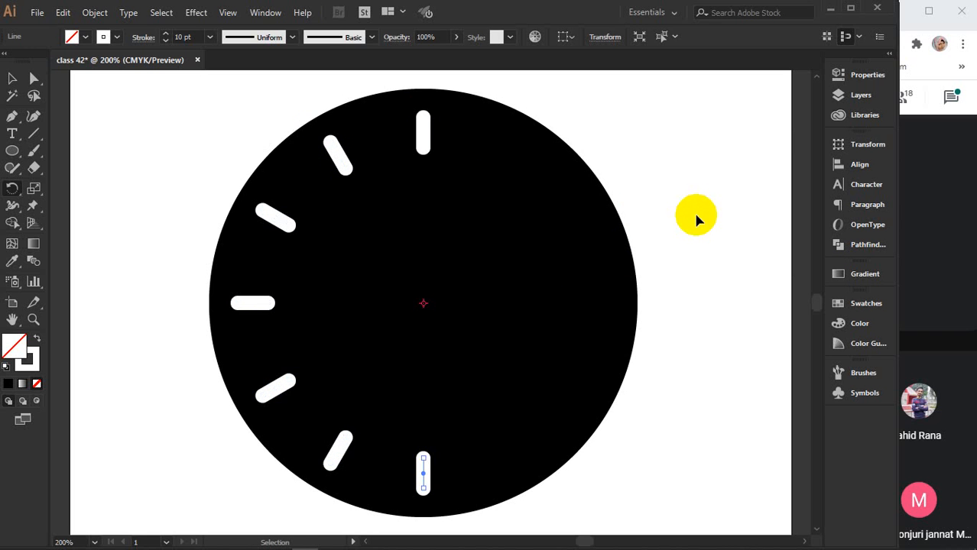
{"action": "key", "text": "ctrl+d"}
{"action": "key", "text": "ctrl+d"}
{"action": "key", "text": "ctrl+d"}
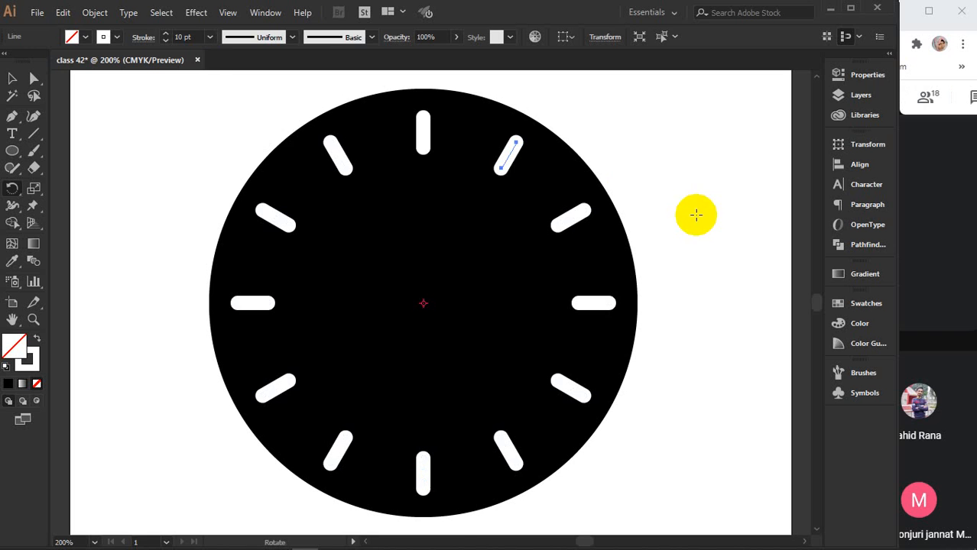
Draw three clock hands from the dial's centre with the Line Segment tool, pointing near the one, five and nine o'clock marks
{"action": "left_click", "coordinate": [10, 79]}
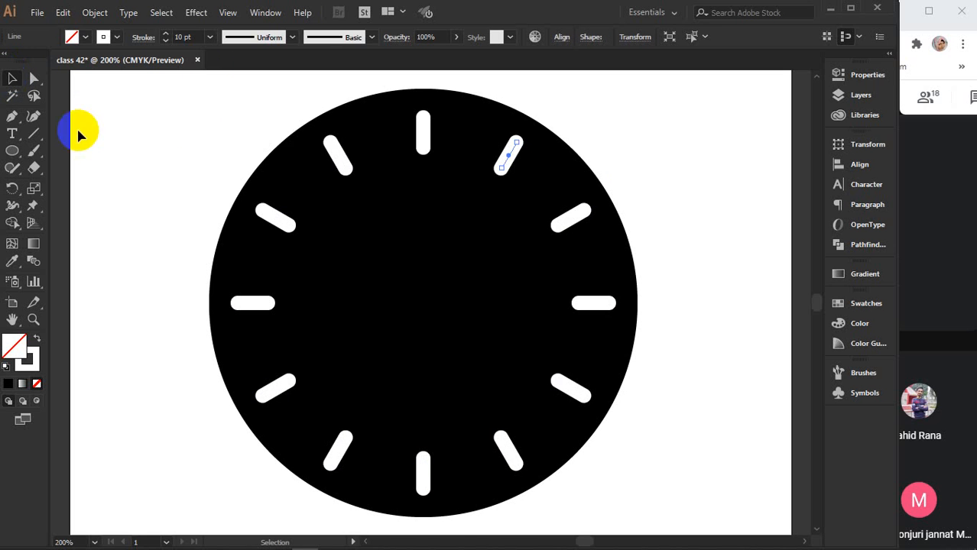
{"action": "left_click", "coordinate": [31, 135]}
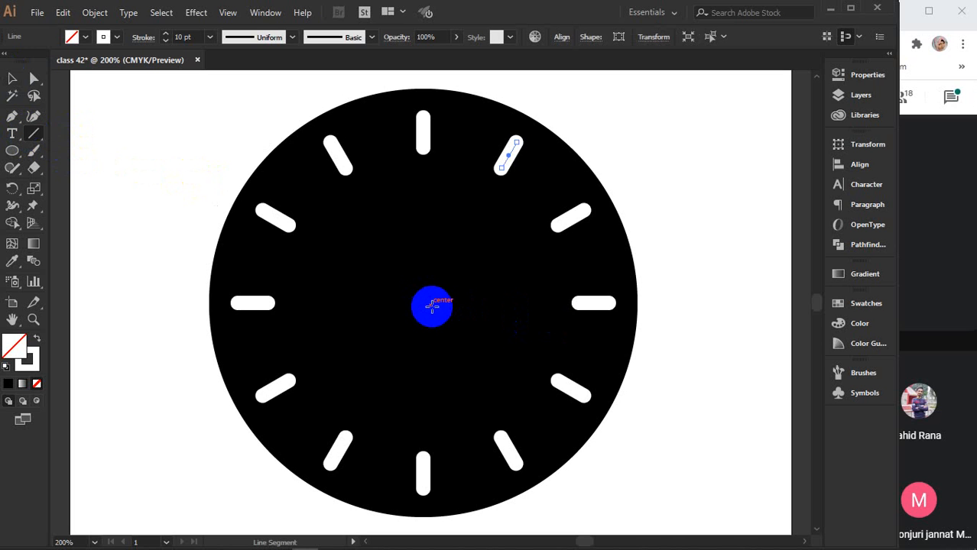
{"action": "mouse_move", "coordinate": [429, 305]}
{"action": "left_mouse_down"}
{"action": "mouse_move", "coordinate": [573, 302]}
{"action": "mouse_move", "coordinate": [430, 304]}
{"action": "left_mouse_up"}
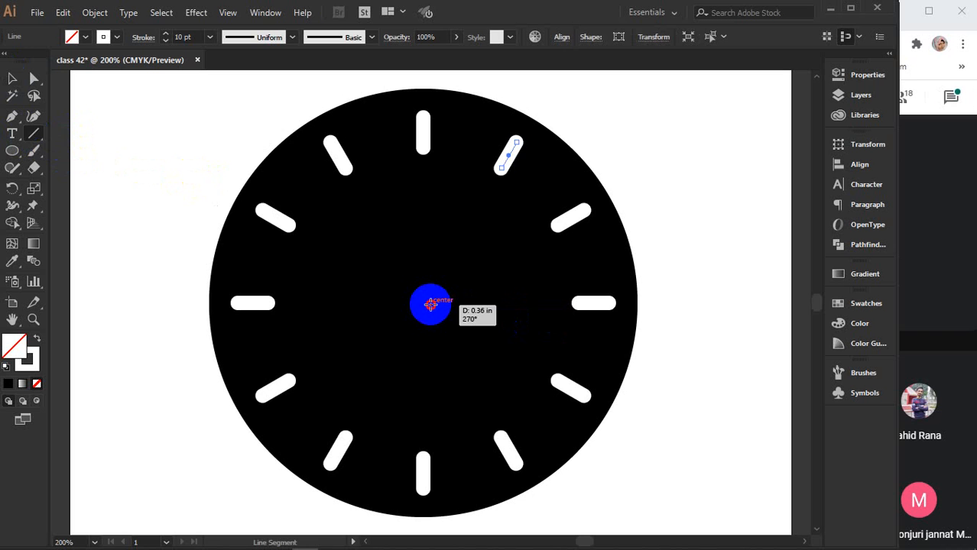
{"action": "left_click_drag", "start_coordinate": [430, 305], "coordinate": [349, 293]}
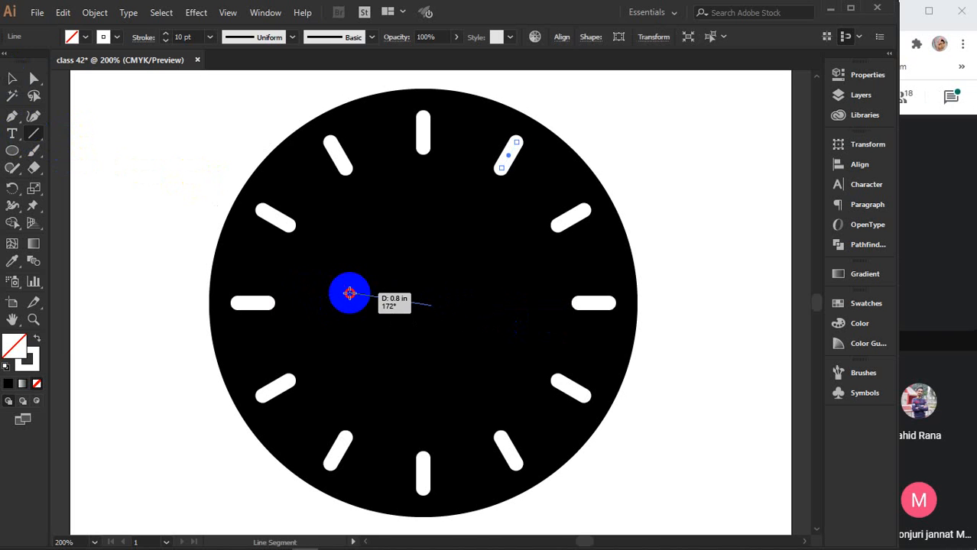
{"action": "left_click_drag", "start_coordinate": [349, 293], "coordinate": [546, 170]}
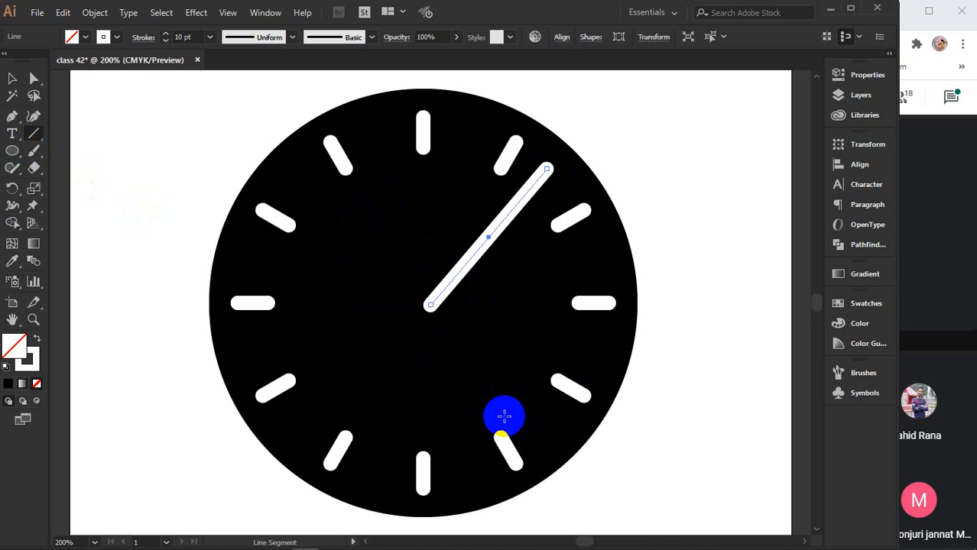
{"action": "left_click_drag", "start_coordinate": [505, 416], "coordinate": [431, 305]}
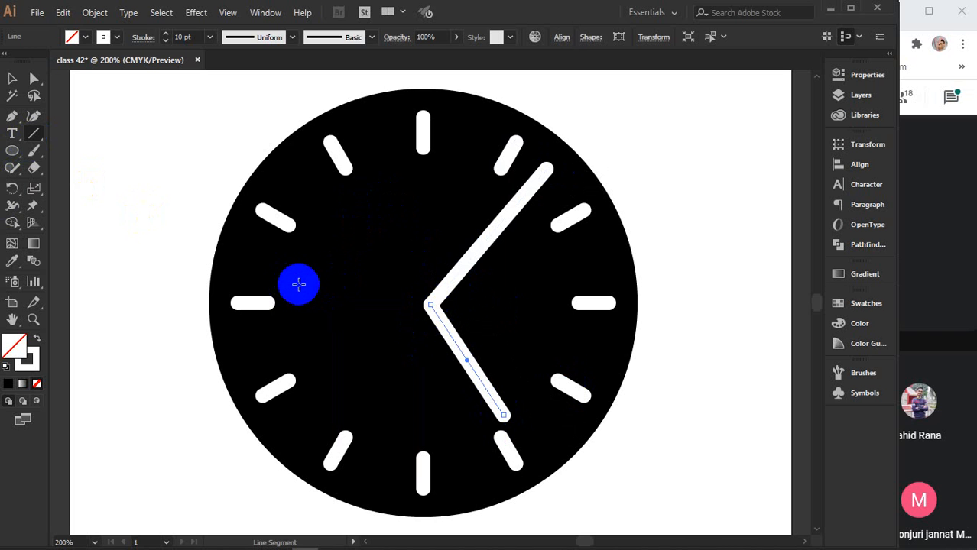
{"action": "left_click_drag", "start_coordinate": [298, 284], "coordinate": [431, 305]}
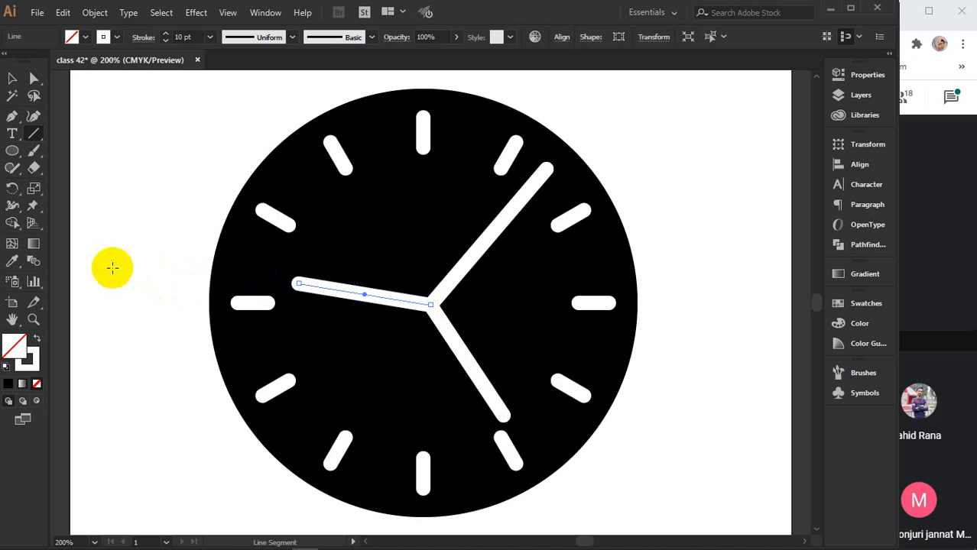
Slightly shorten the hand near nine o'clock and lengthen the other two outward, keeping all inner ends joined at the dial's centre
{"action": "left_click", "coordinate": [12, 78]}
{"action": "left_click_drag", "start_coordinate": [298, 285], "coordinate": [306, 285]}
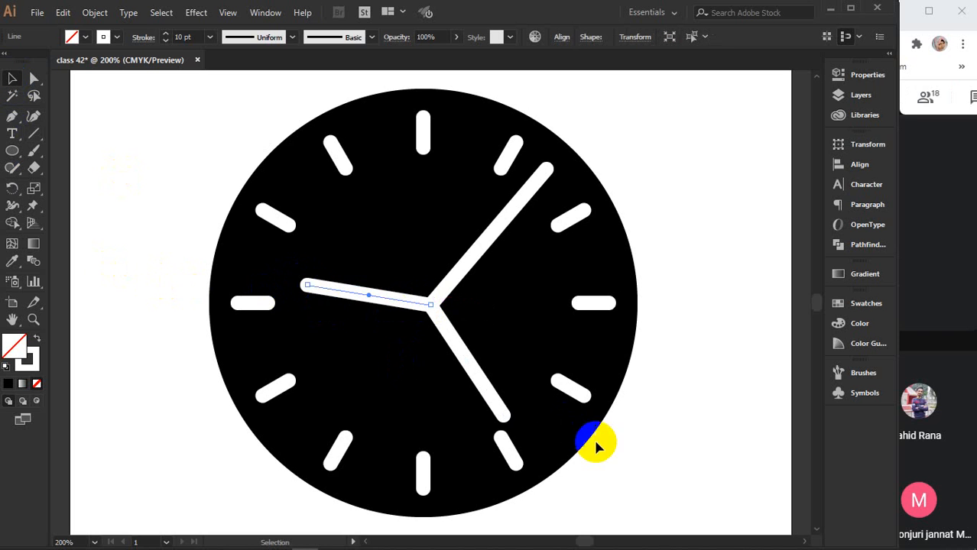
{"action": "left_click_drag", "start_coordinate": [508, 408], "coordinate": [511, 433]}
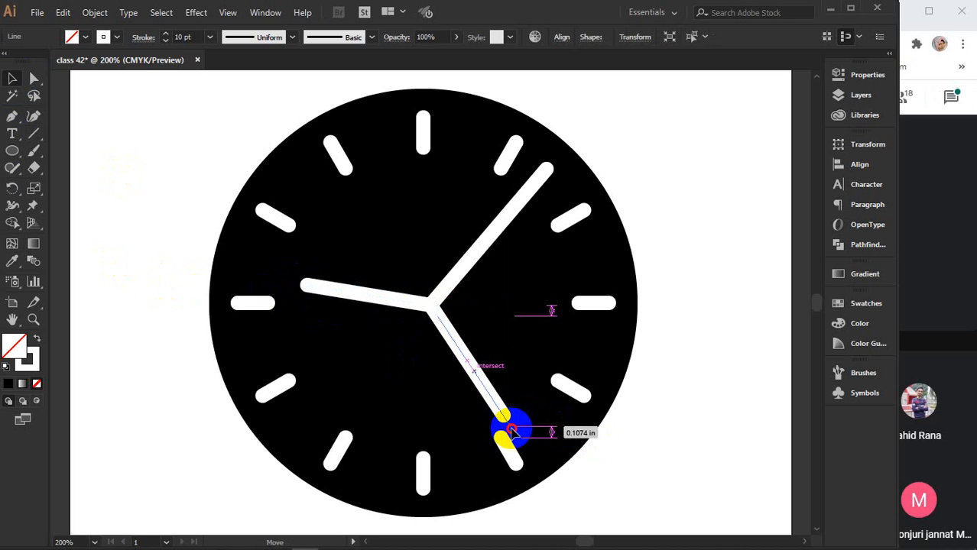
{"action": "left_click_drag", "start_coordinate": [512, 432], "coordinate": [510, 432]}
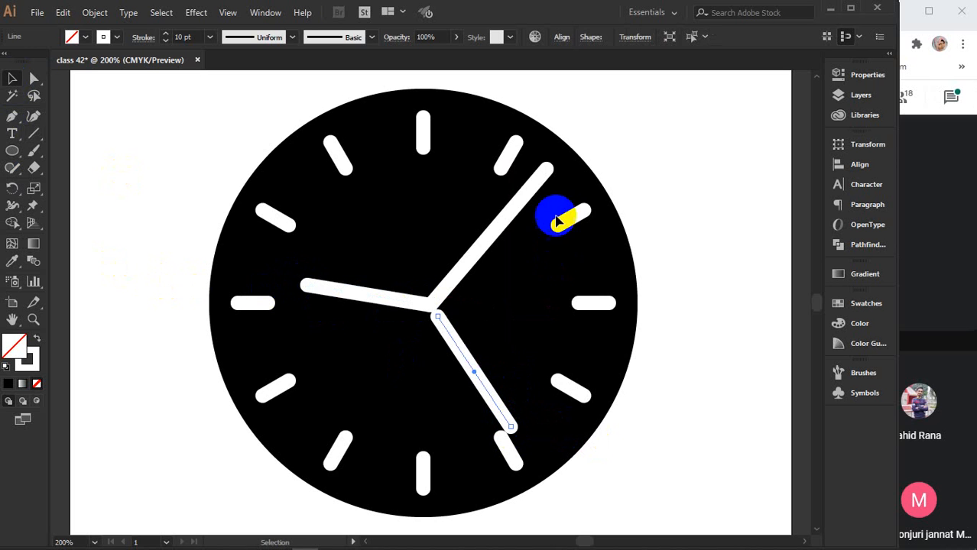
{"action": "left_click_drag", "start_coordinate": [547, 167], "coordinate": [553, 157]}
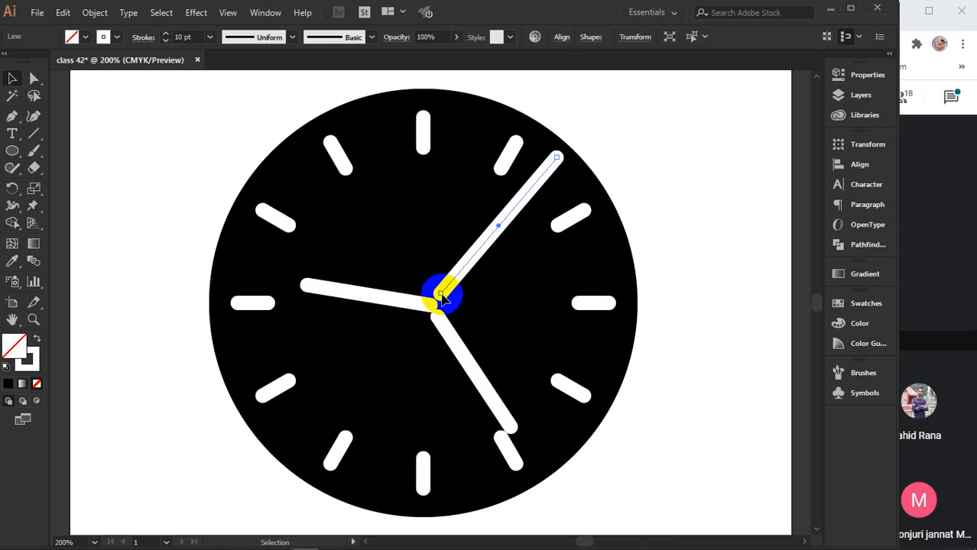
{"action": "left_click_drag", "start_coordinate": [440, 296], "coordinate": [430, 305]}
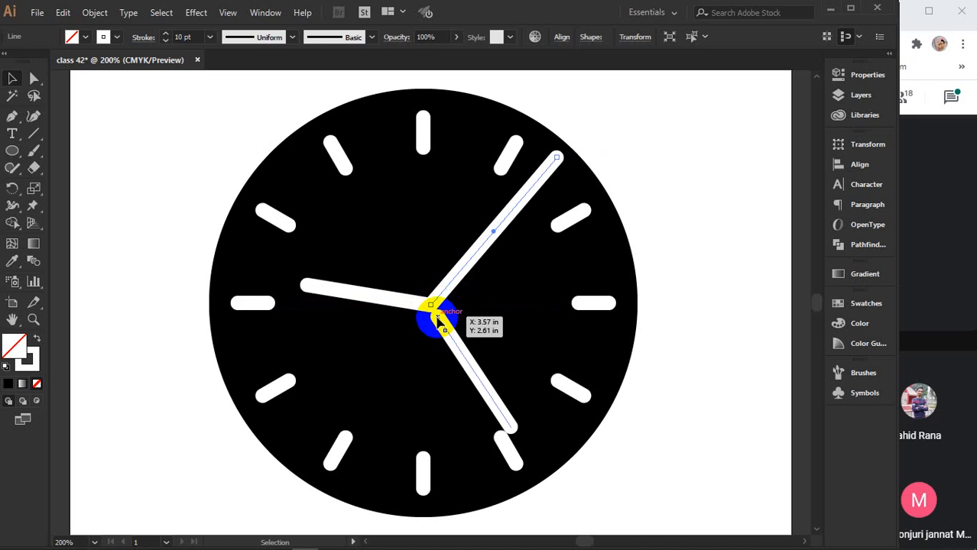
{"action": "left_click", "coordinate": [437, 316]}
{"action": "left_click_drag", "start_coordinate": [437, 315], "coordinate": [430, 305]}
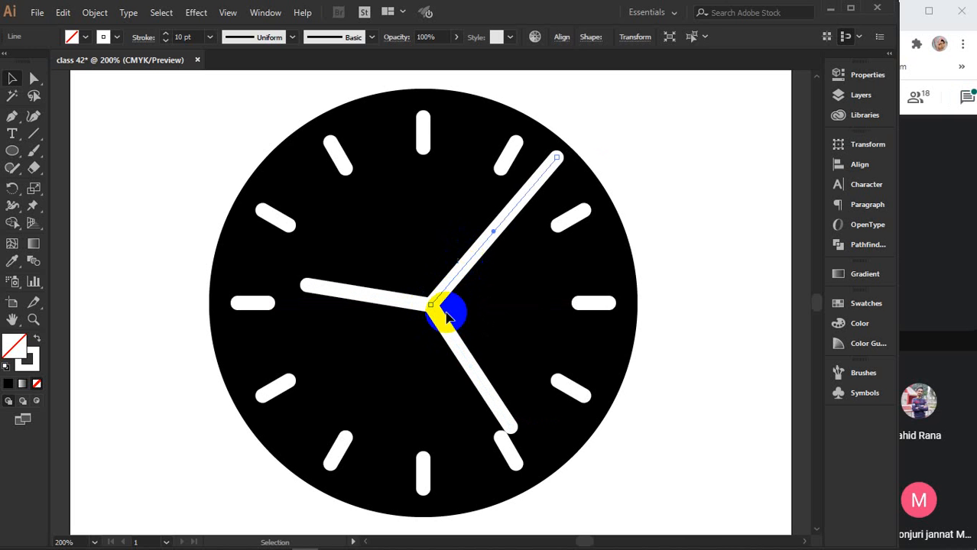
Select all three clock hands and apply Width Profile 5 to their strokes
{"action": "left_click", "coordinate": [381, 295]}
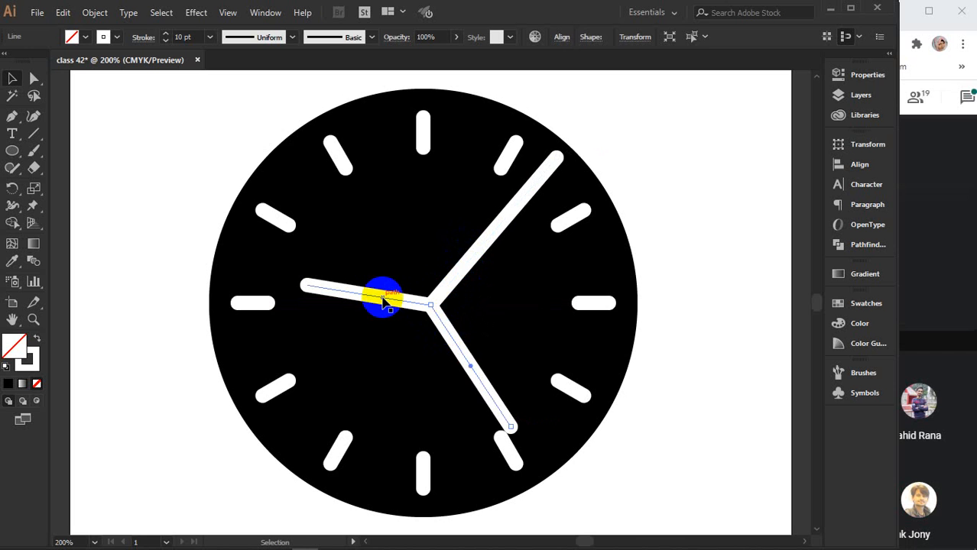
{"action": "left_click", "coordinate": [446, 289], "text": "shift"}
{"action": "left_click", "coordinate": [447, 333], "text": "shift"}
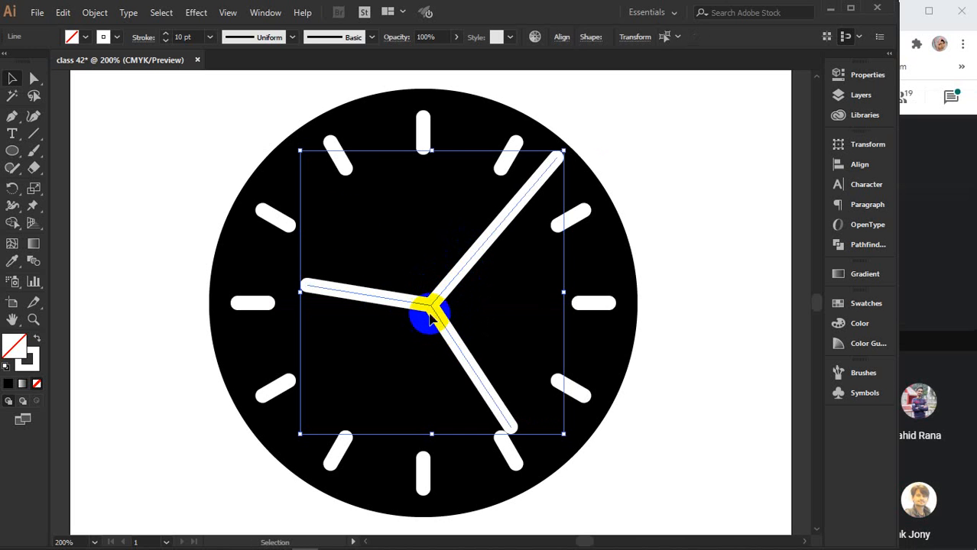
{"action": "left_click", "coordinate": [287, 37]}
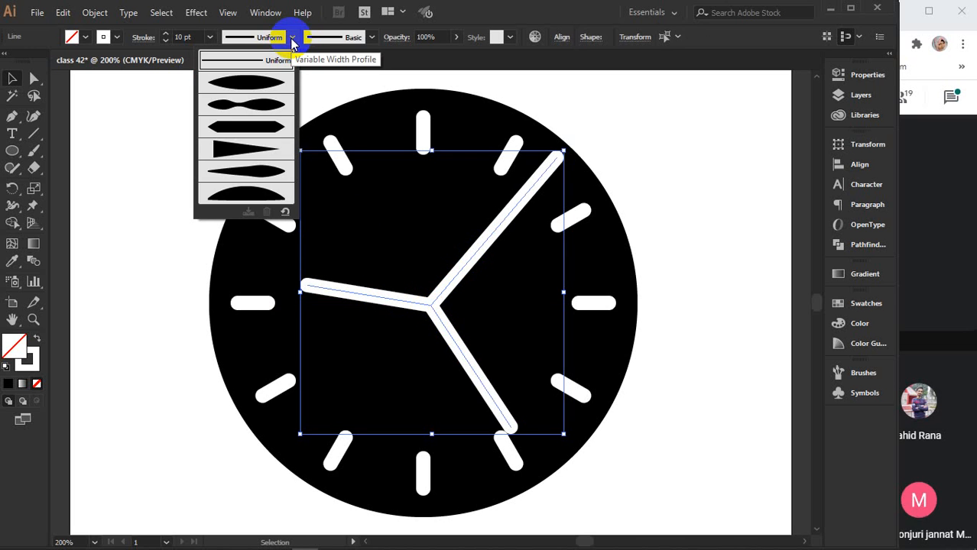
{"action": "left_click", "coordinate": [265, 152]}
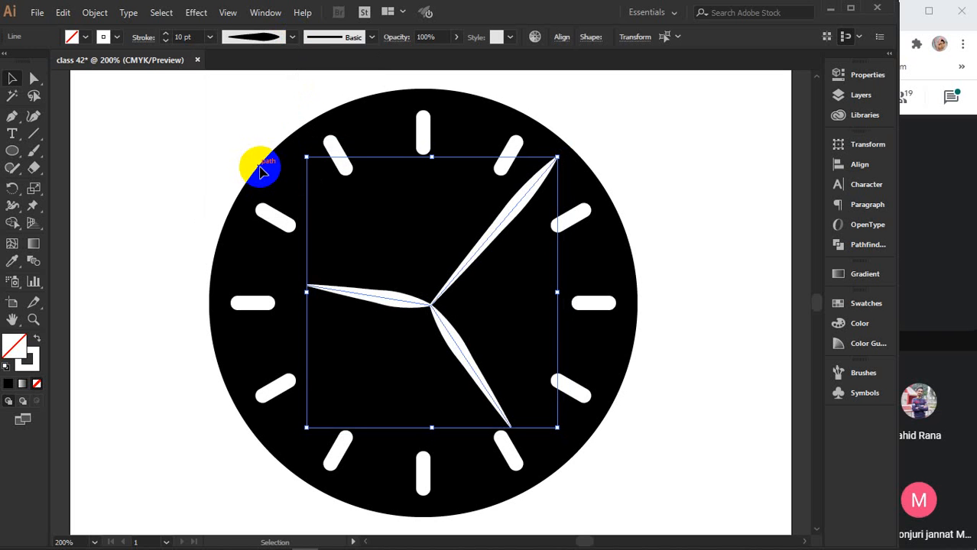
{"action": "left_click", "coordinate": [291, 37]}
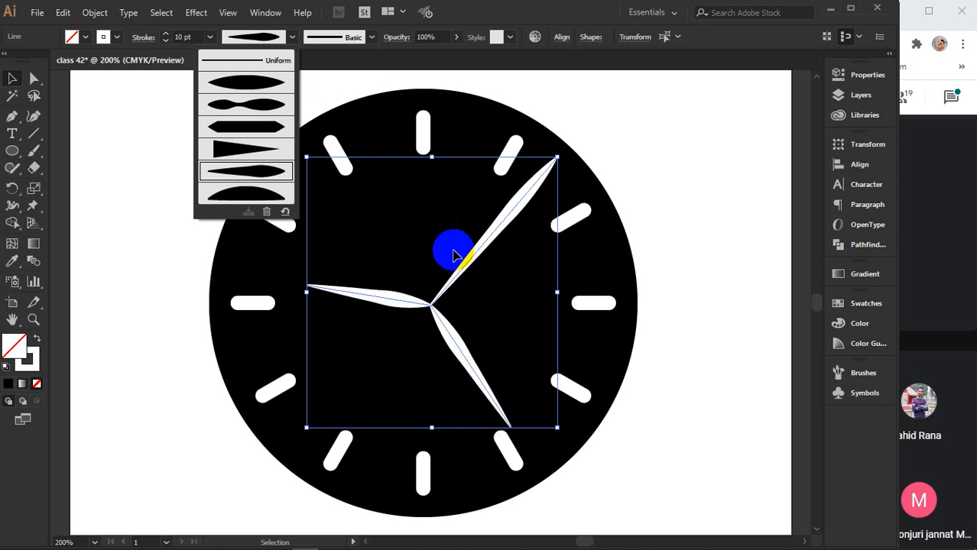
{"action": "left_click", "coordinate": [667, 163]}
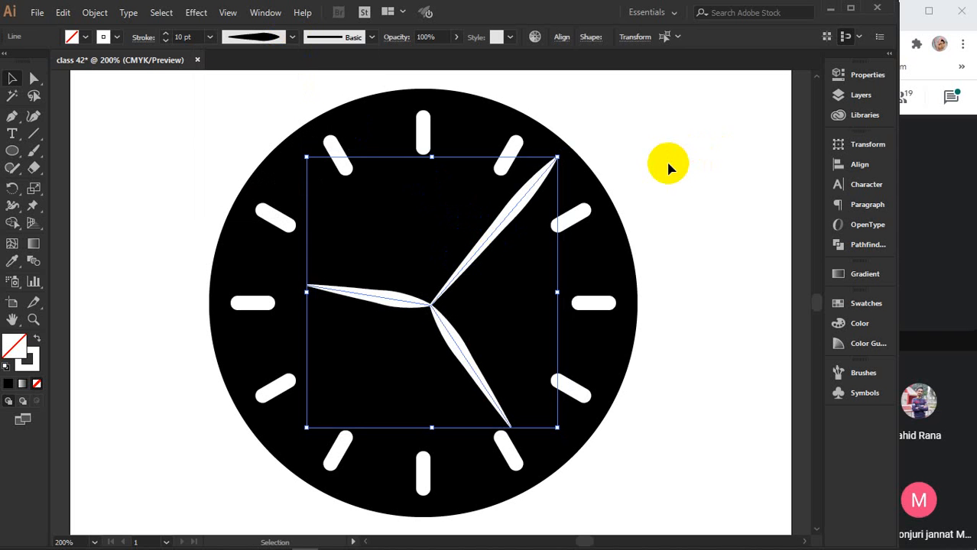
{"action": "left_click", "coordinate": [667, 163]}
Flip the width profile along the hand near five o'clock so its wide part faces outward
{"action": "left_click", "coordinate": [461, 350]}
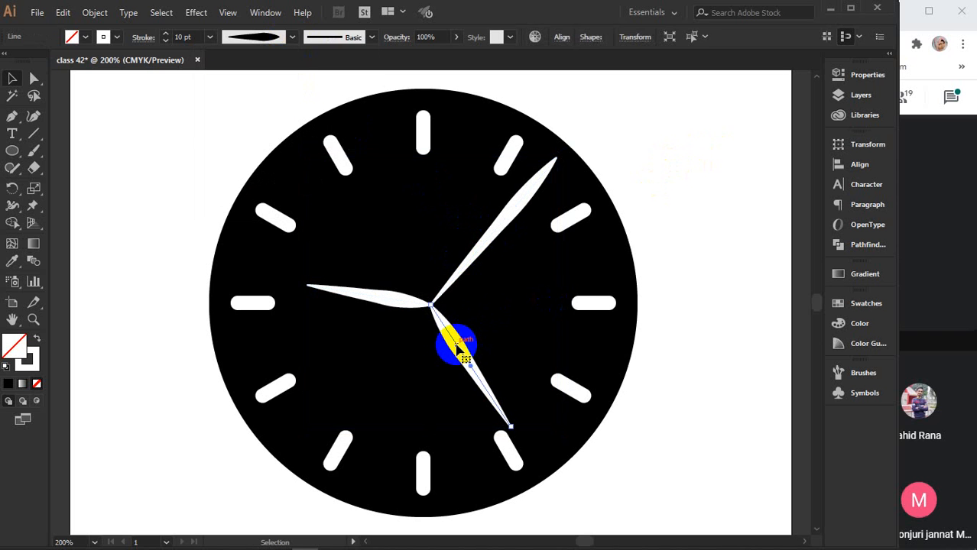
{"action": "left_click", "coordinate": [291, 36]}
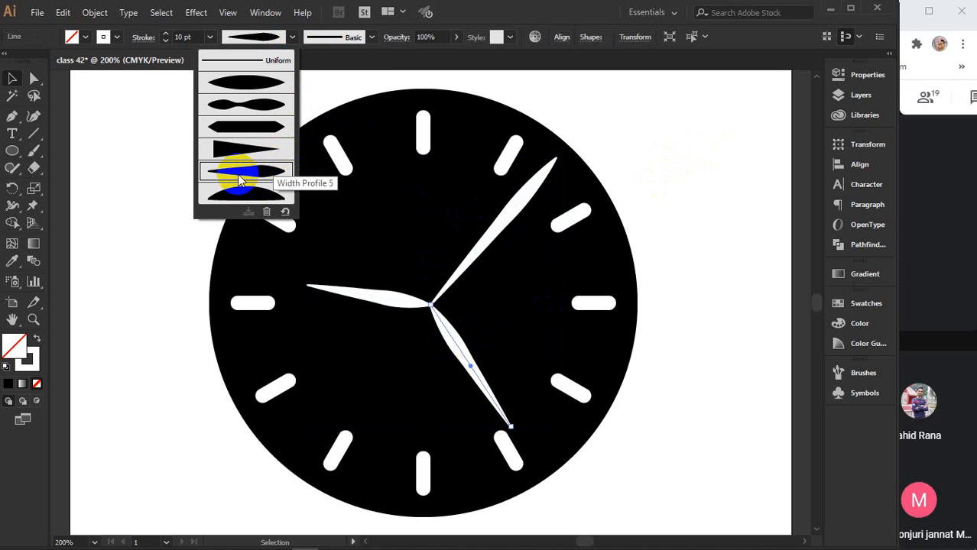
{"action": "left_click", "coordinate": [140, 38]}
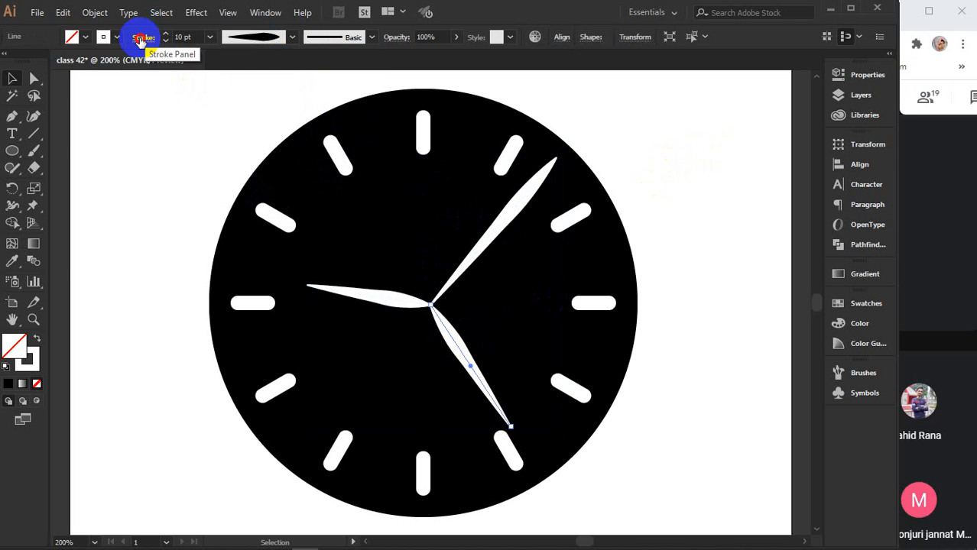
{"action": "left_click", "coordinate": [140, 38]}
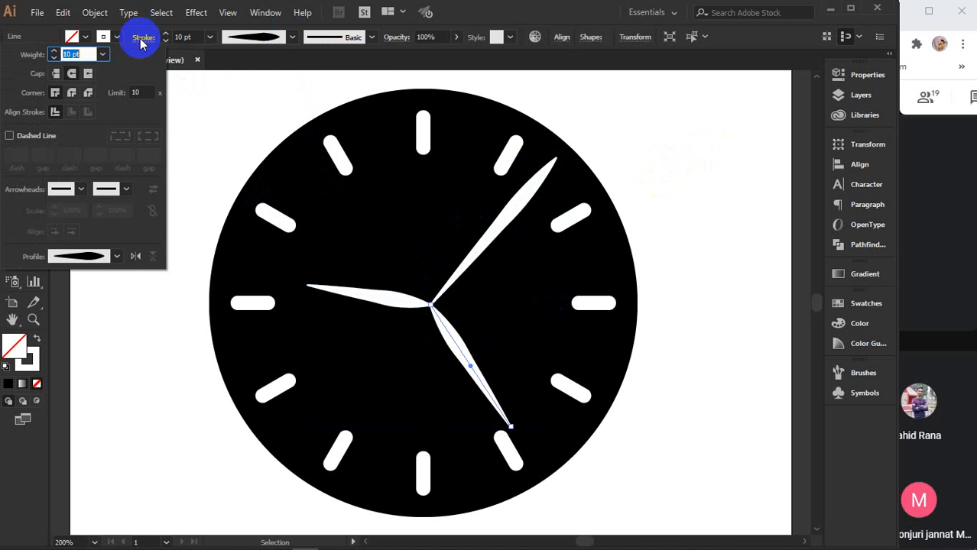
{"action": "left_click", "coordinate": [135, 256]}
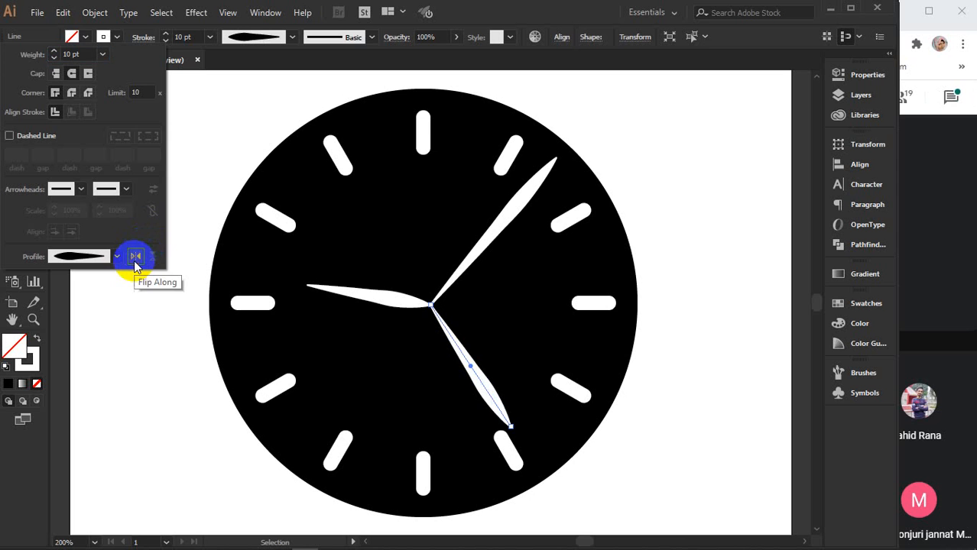
Flip the width profile along the hand near nine o'clock and deselect it
{"action": "left_click", "coordinate": [380, 300]}
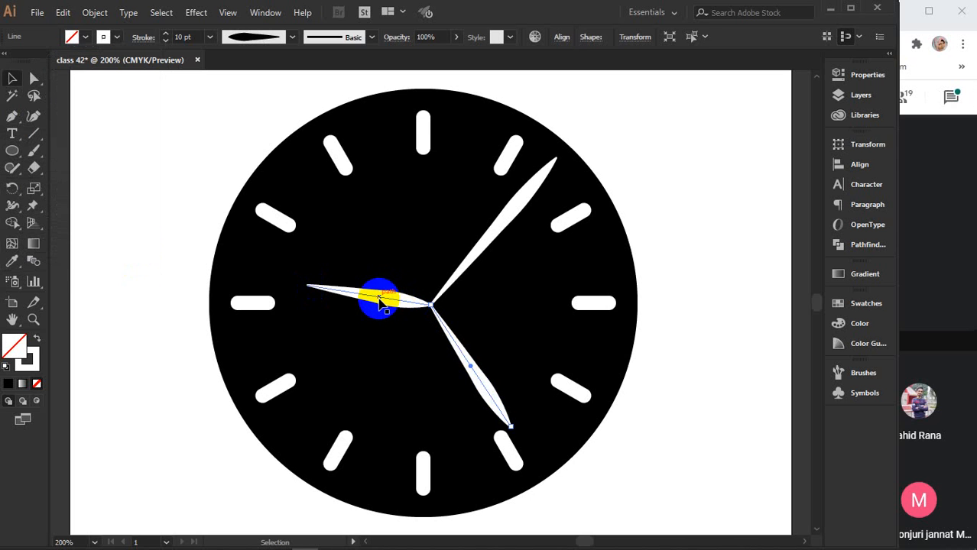
{"action": "left_click", "coordinate": [143, 38]}
{"action": "left_click", "coordinate": [136, 257]}
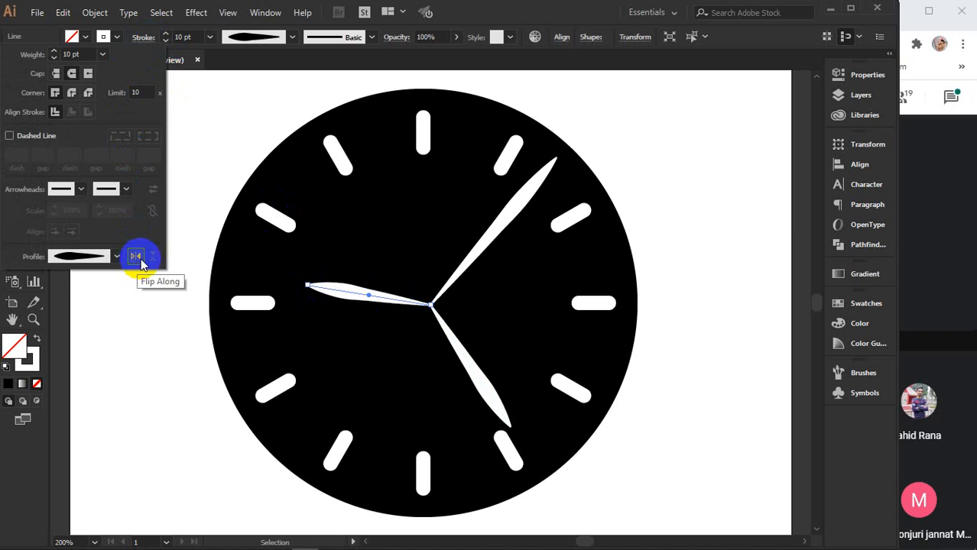
{"action": "left_click", "coordinate": [638, 152]}
{"action": "left_click", "coordinate": [638, 152]}
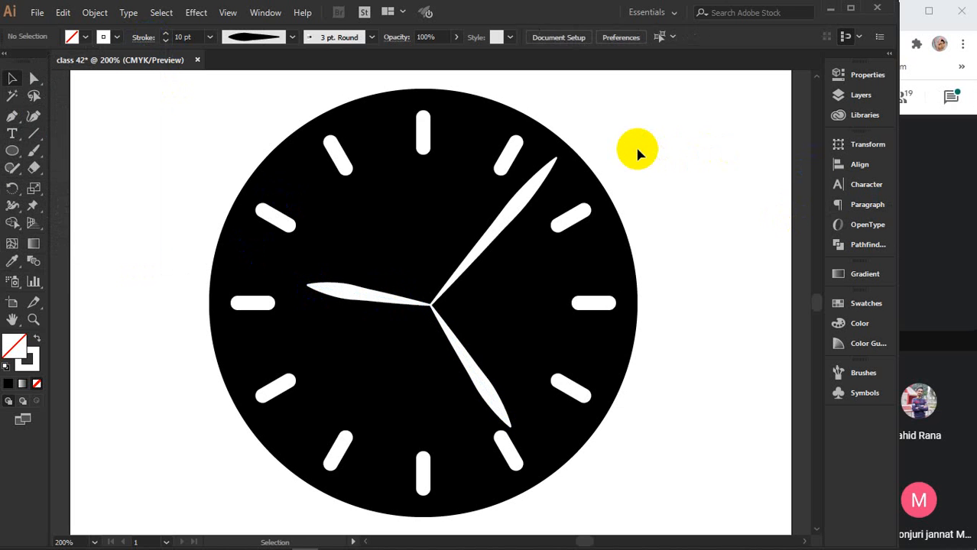
Set the stroke weight of the clock hand near one o'clock to 3 pt
{"action": "left_click", "coordinate": [495, 231]}
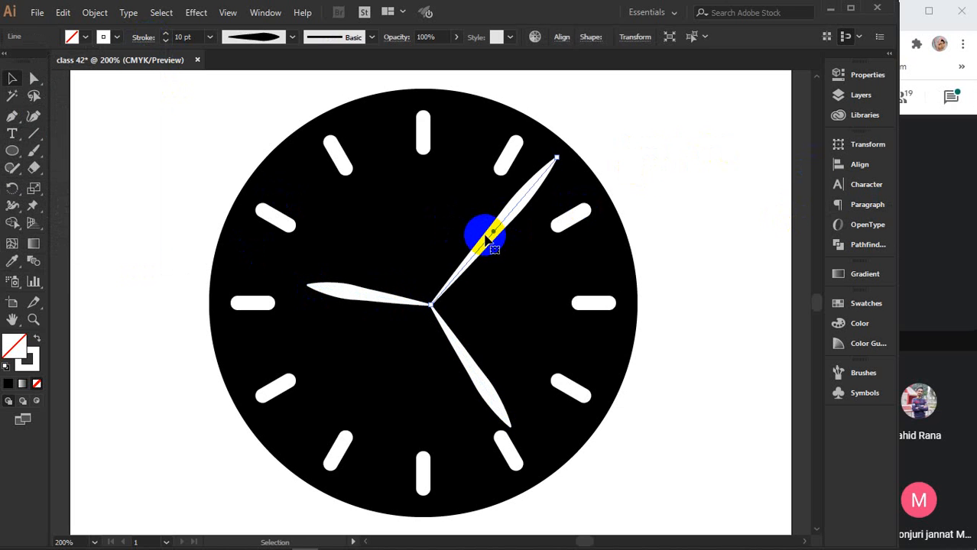
{"action": "double_click", "coordinate": [183, 36]}
{"action": "type", "text": "5"}
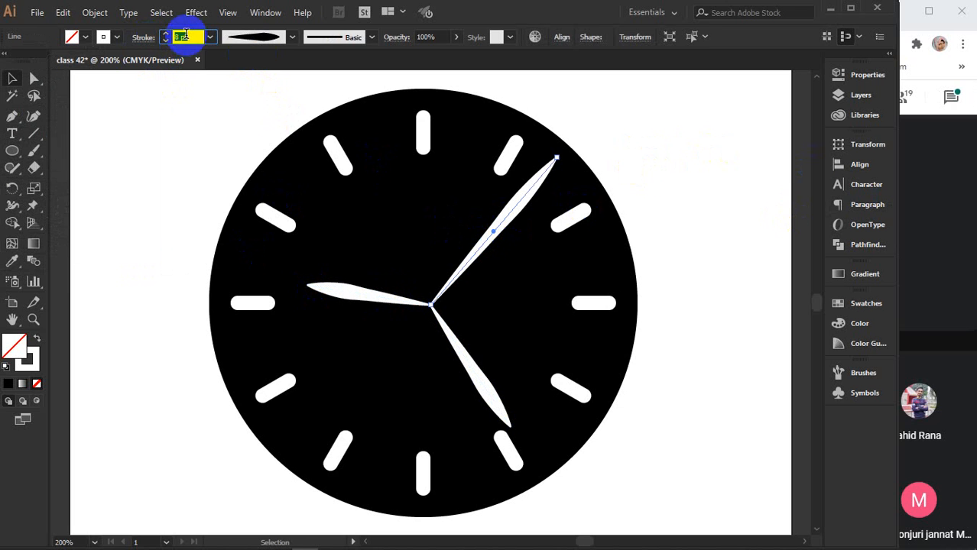
{"action": "key", "text": "Return"}
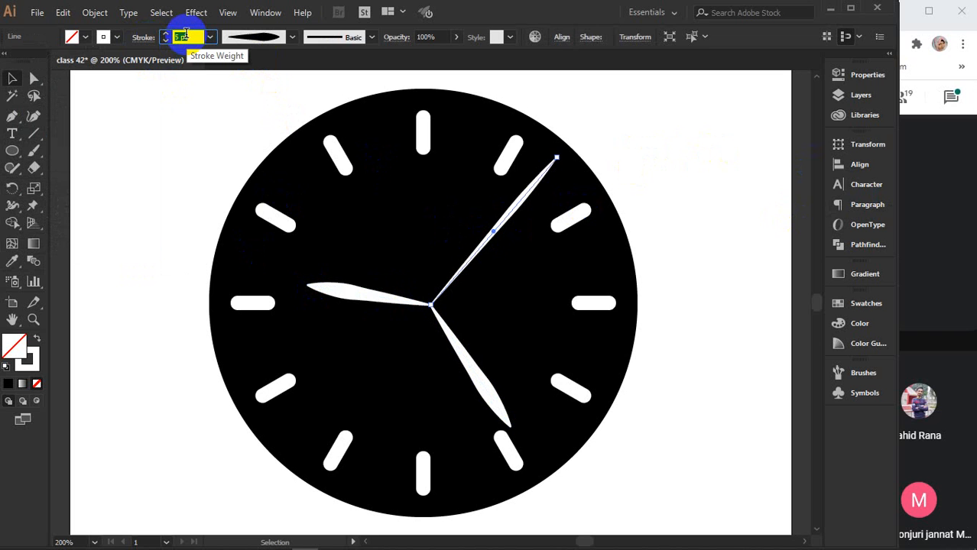
{"action": "key", "text": "Down"}
{"action": "key", "text": "Down"}
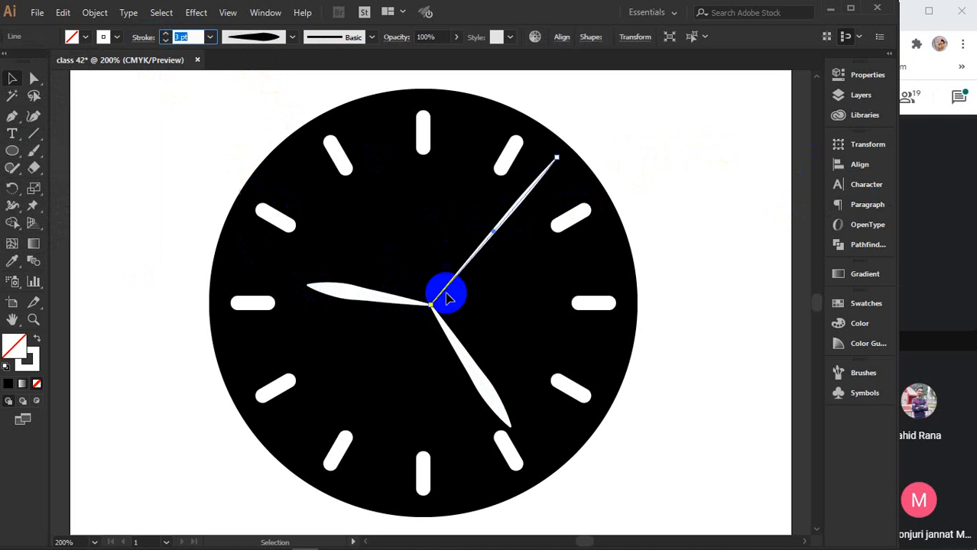
Reduce the stroke weight of the clock hand near five o'clock to 5 pt and deselect it
{"action": "left_click", "coordinate": [459, 342]}
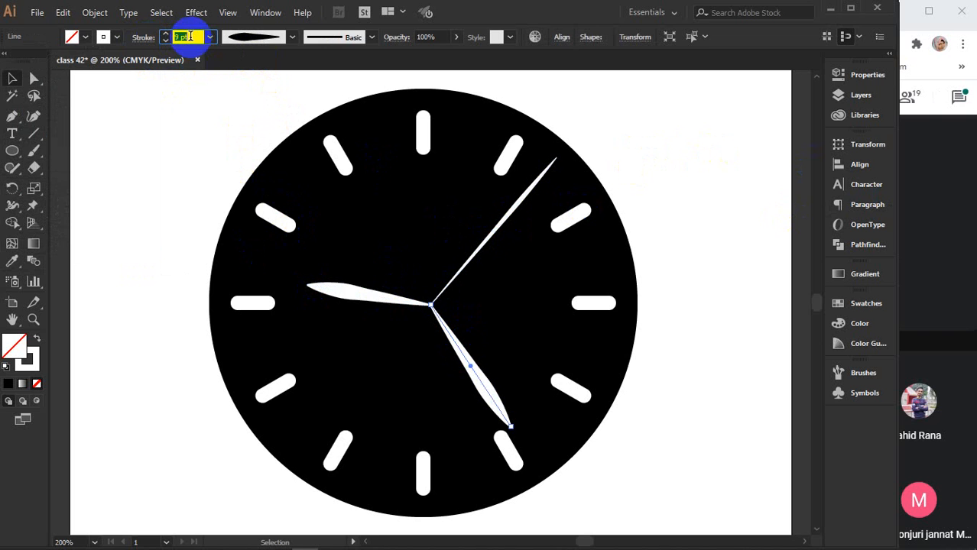
{"action": "key", "text": "Up"}
{"action": "key", "text": "Up"}
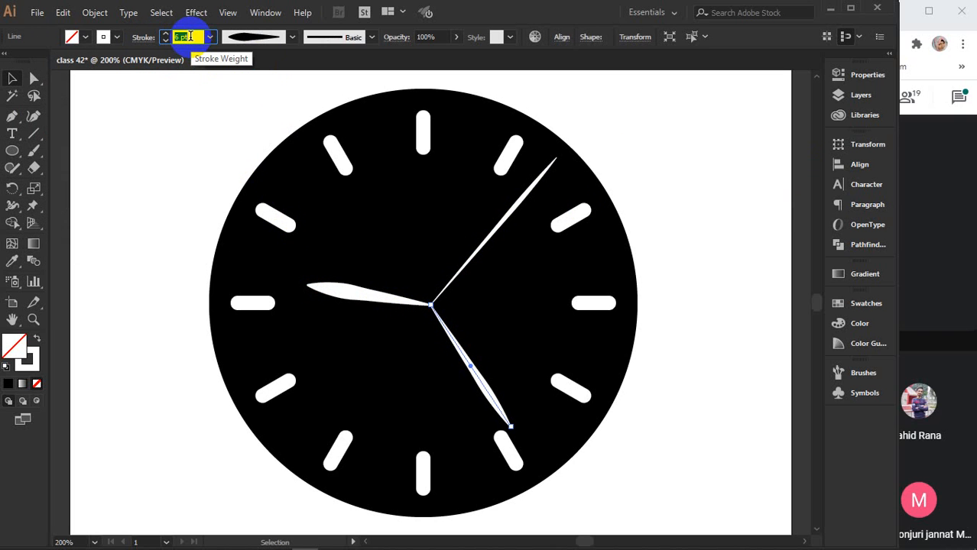
{"action": "left_click", "coordinate": [552, 171]}
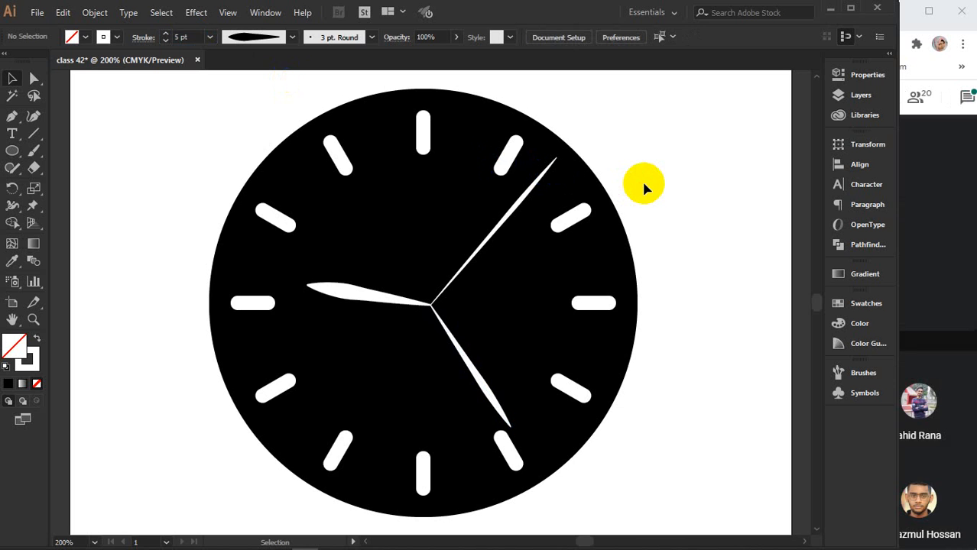
{"action": "scroll", "coordinate": [643, 185], "scroll_direction": "down", "scroll_amount": 1}
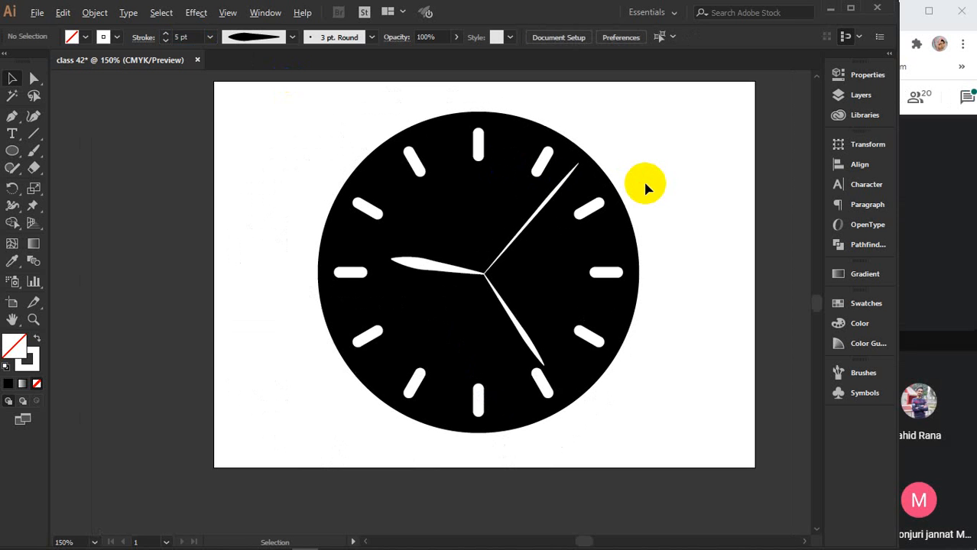
{"action": "mouse_move", "coordinate": [701, 283]}
{"action": "left_mouse_down"}
{"action": "mouse_move", "coordinate": [565, 279]}
{"action": "mouse_move", "coordinate": [326, 246]}
{"action": "left_mouse_up"}
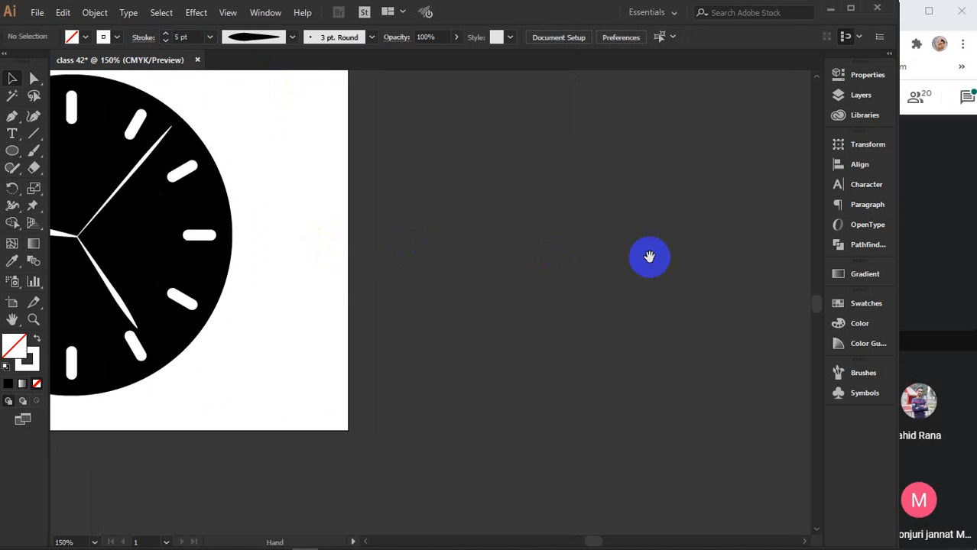
{"action": "mouse_move", "coordinate": [648, 258]}
{"action": "left_mouse_down"}
{"action": "mouse_move", "coordinate": [301, 323]}
{"action": "mouse_move", "coordinate": [231, 300]}
{"action": "left_mouse_up"}
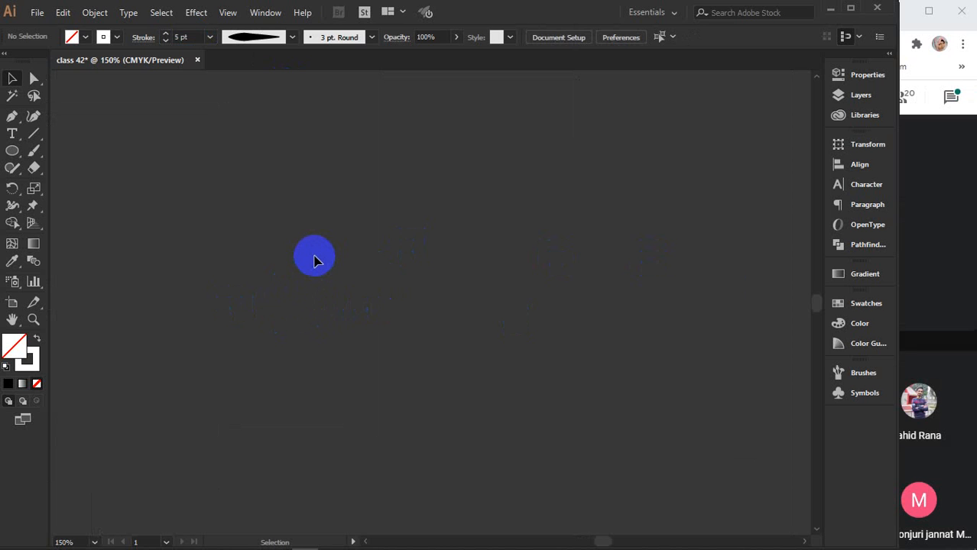
{"action": "left_click", "coordinate": [11, 152]}
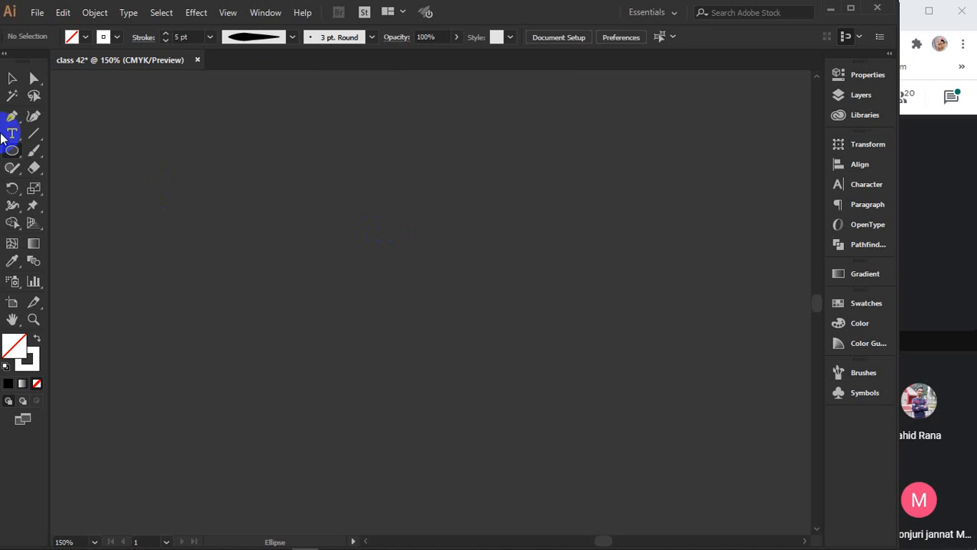
{"action": "left_click", "coordinate": [11, 79]}
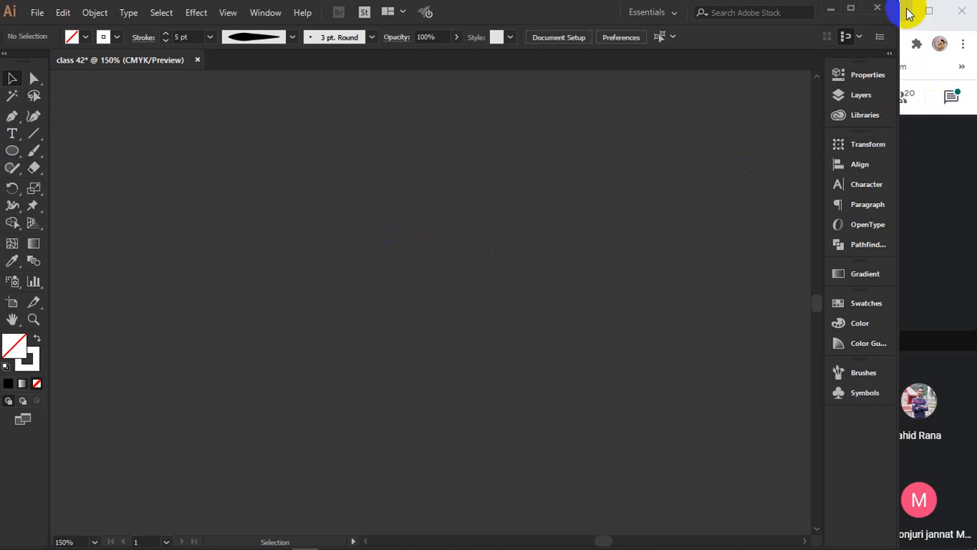
Switch to the Google Meet window, maximize it and stop presenting the screen
{"action": "left_click", "coordinate": [959, 212]}
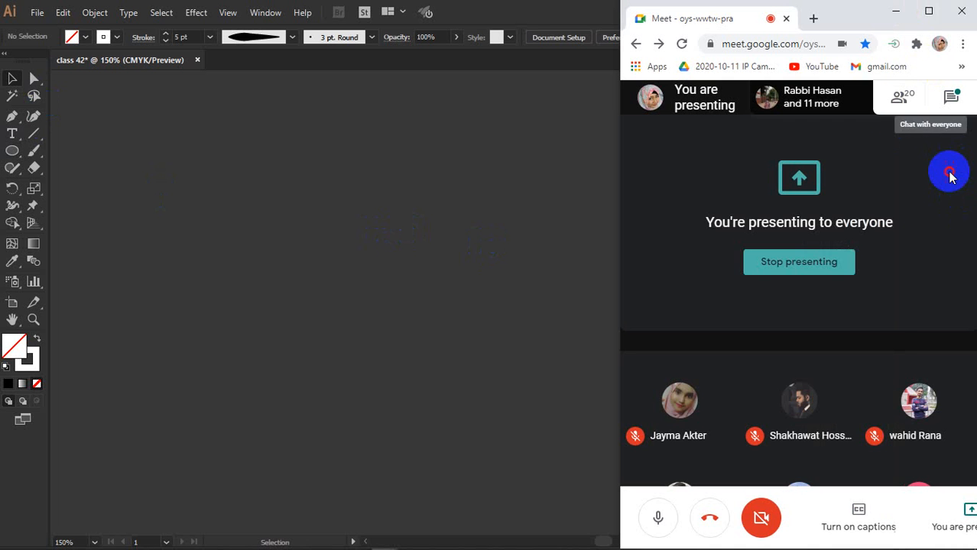
{"action": "left_click", "coordinate": [927, 11]}
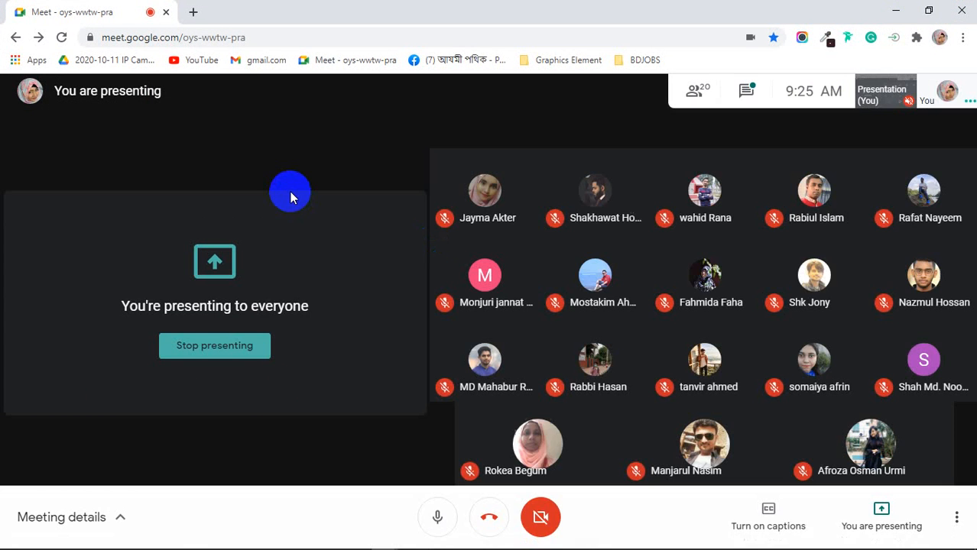
{"action": "left_click", "coordinate": [189, 352]}
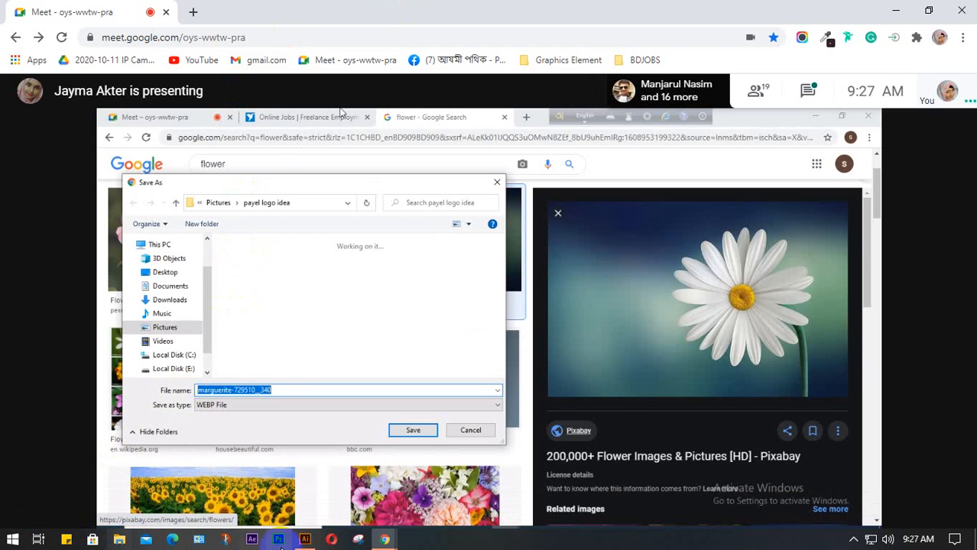
Look in Google Drive's My Drive and Shared with me sections, select the Elements Envato folder, and minimize the window
{"action": "mouse_move", "coordinate": [375, 545]}
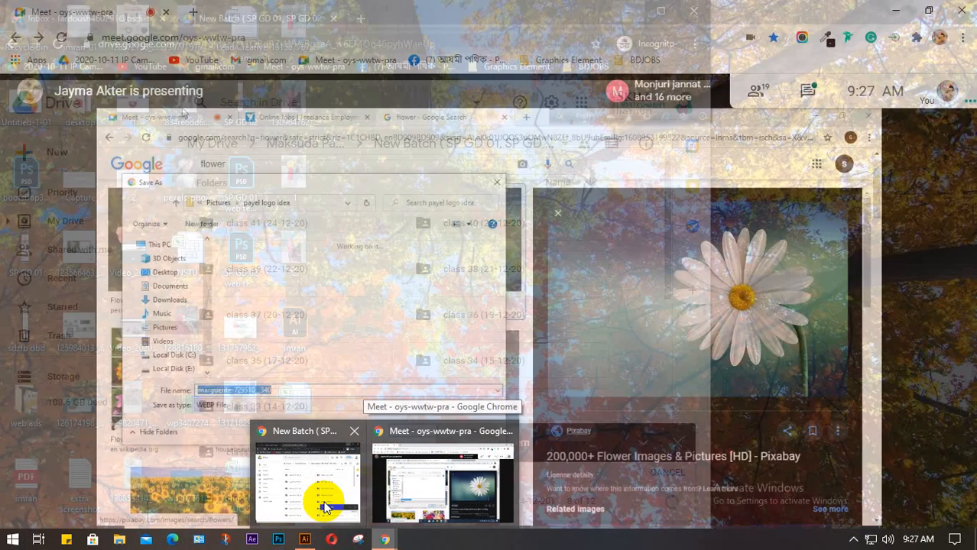
{"action": "left_click", "coordinate": [321, 493]}
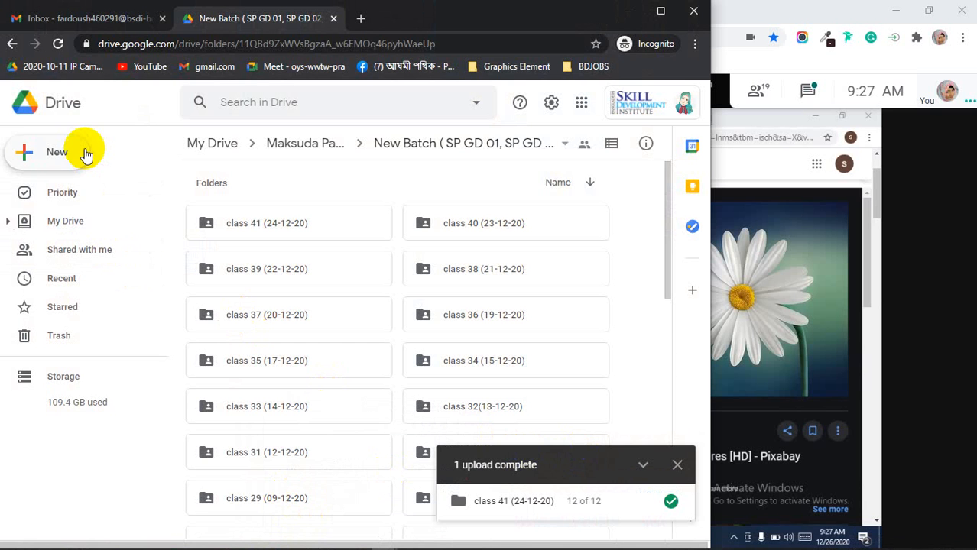
{"action": "left_click", "coordinate": [70, 221]}
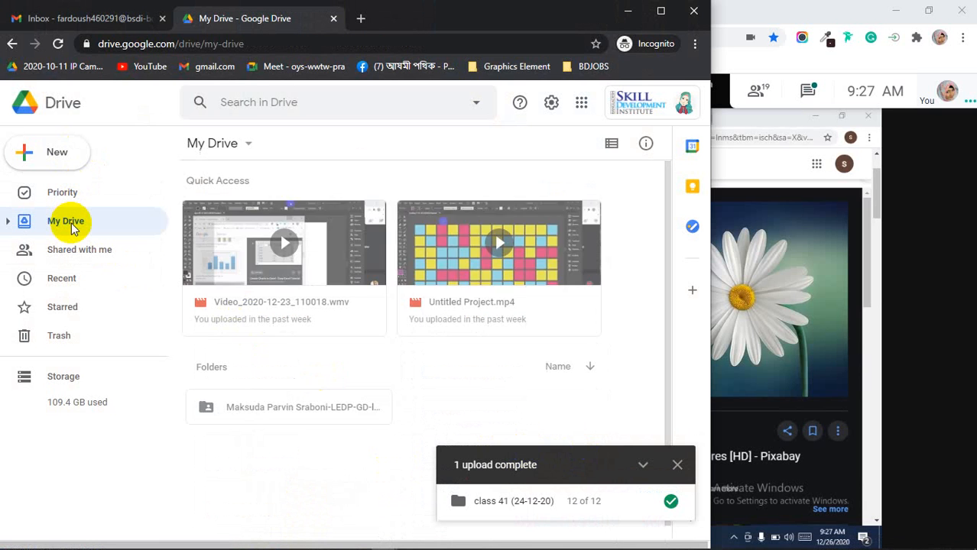
{"action": "left_click", "coordinate": [71, 255]}
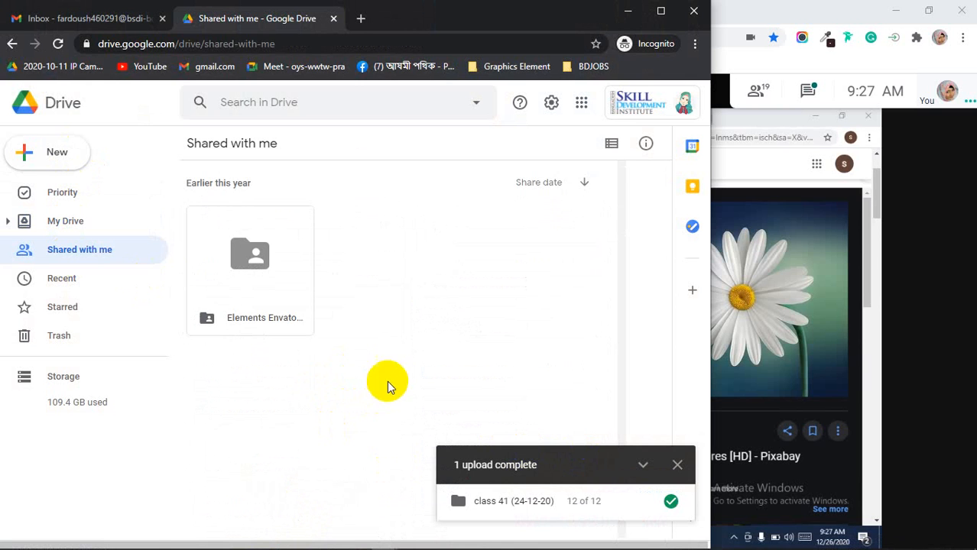
{"action": "left_click", "coordinate": [247, 267]}
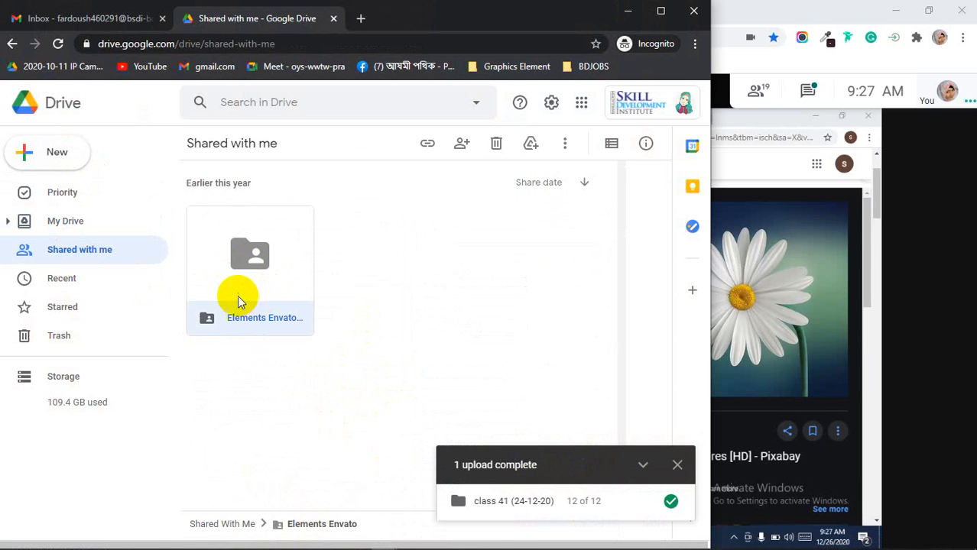
{"action": "left_click", "coordinate": [625, 11]}
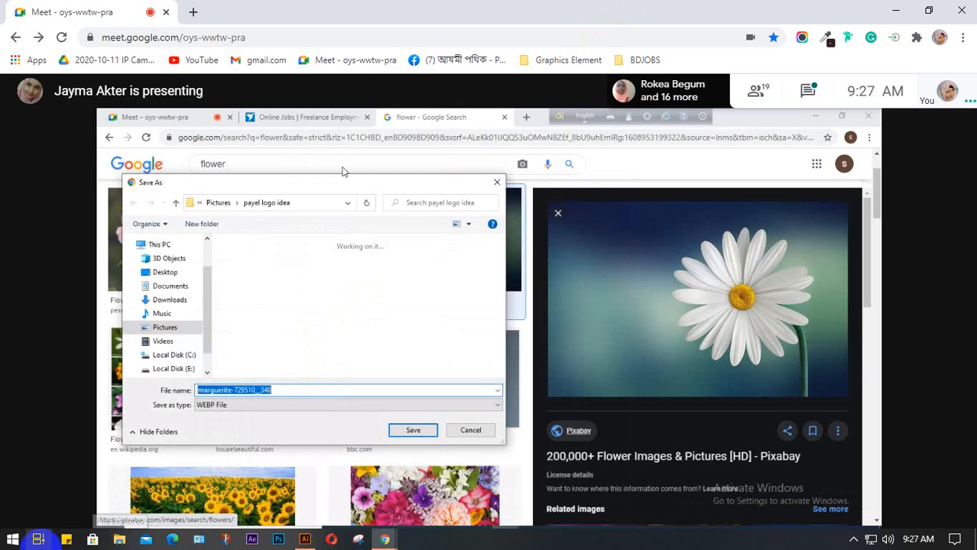
Launch the WhatsApp desktop app and open the LEDP SP GD 01 group chat
{"action": "left_click", "coordinate": [11, 541]}
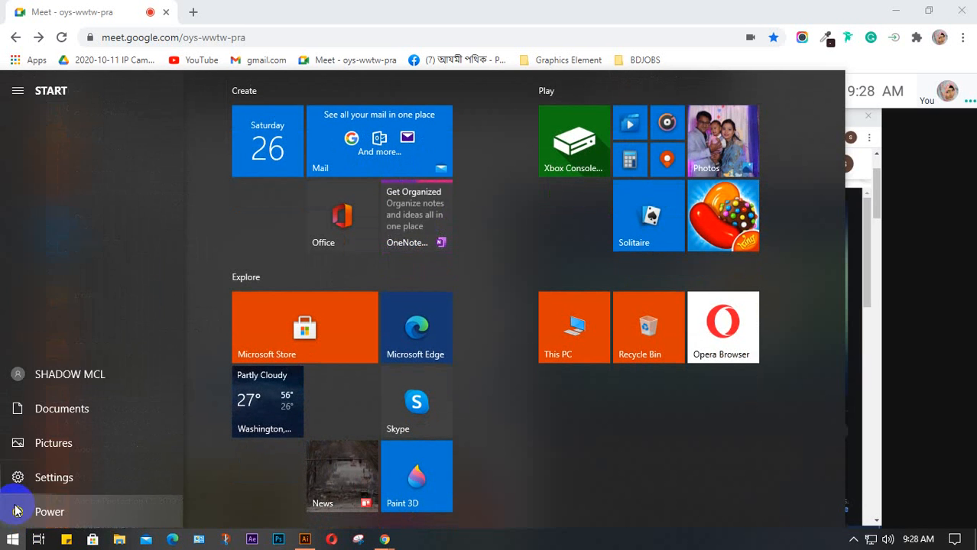
{"action": "type", "text": "wh"}
{"action": "left_click", "coordinate": [15, 510]}
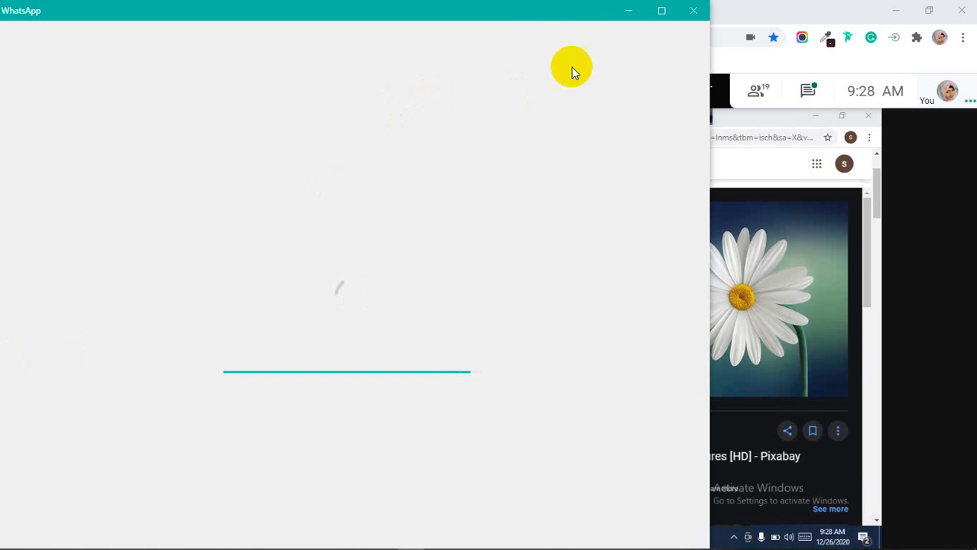
{"action": "left_click", "coordinate": [628, 10]}
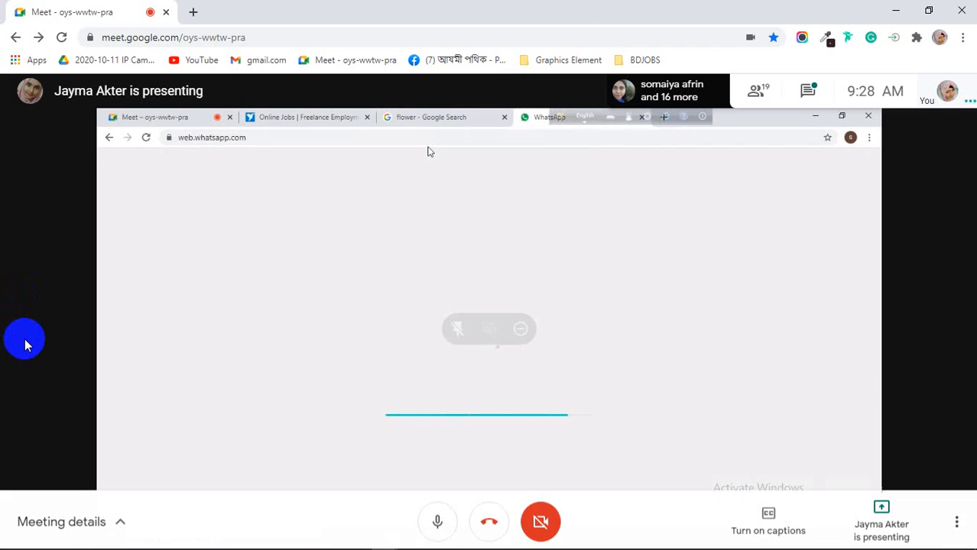
{"action": "mouse_move", "coordinate": [9, 544]}
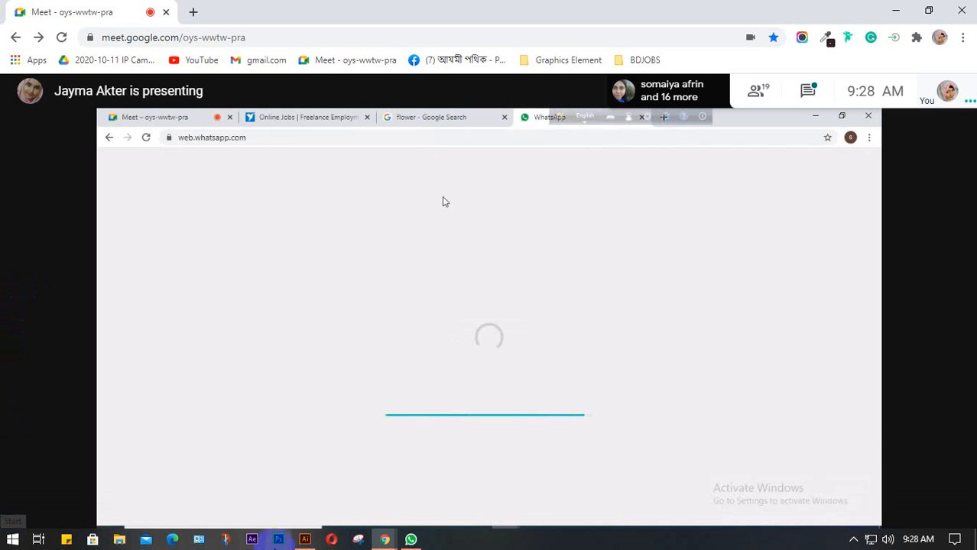
{"action": "left_click", "coordinate": [410, 540]}
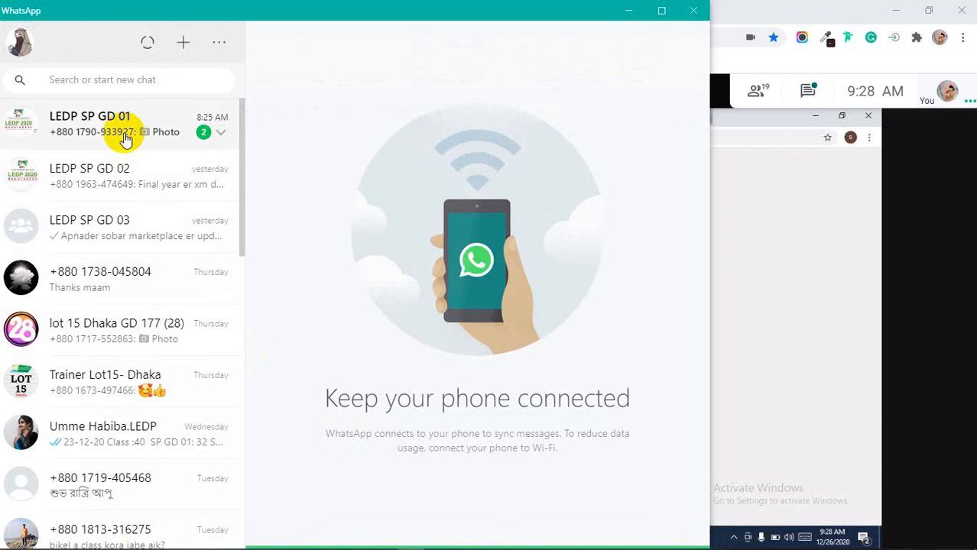
{"action": "left_click", "coordinate": [116, 126]}
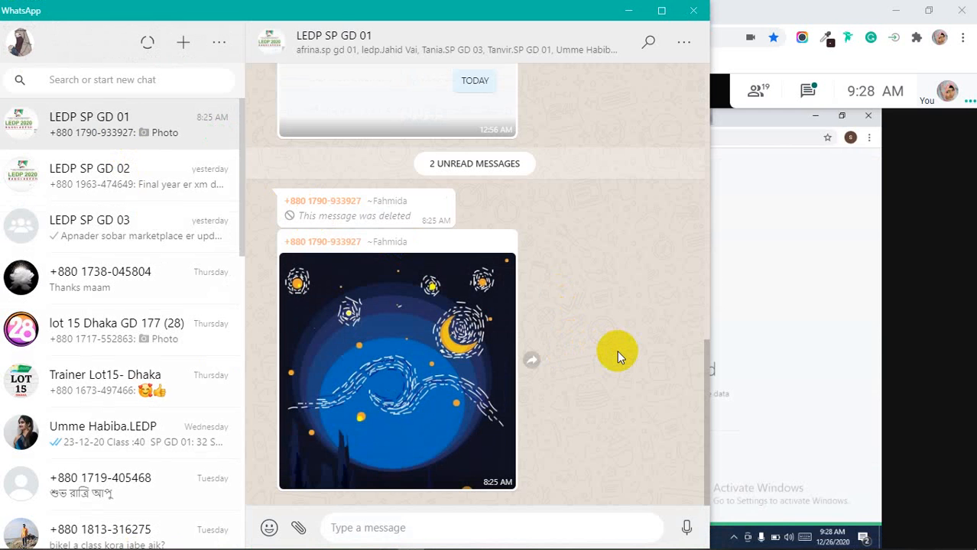
Start attaching a document to the group chat and browse to the presenter's own folder on drive D
{"action": "left_click", "coordinate": [299, 529]}
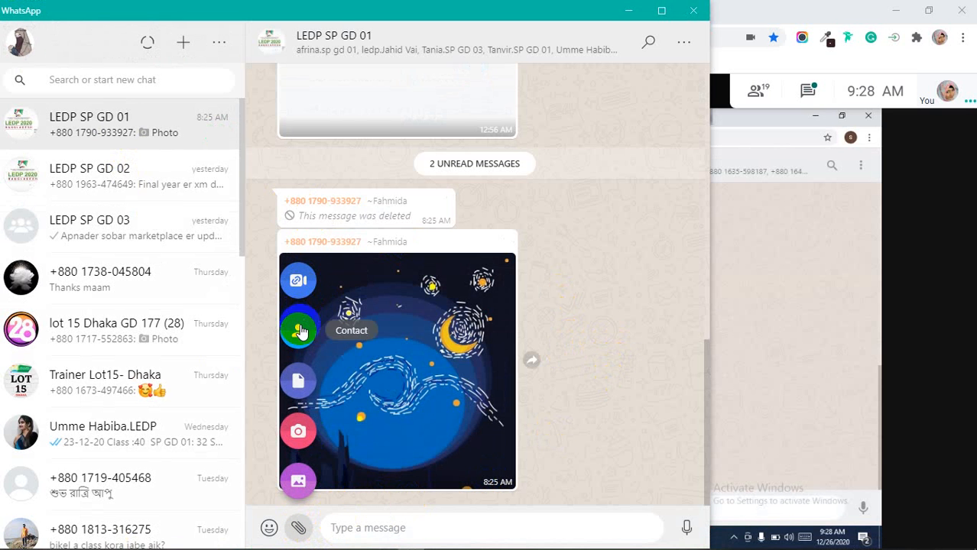
{"action": "left_click", "coordinate": [299, 373]}
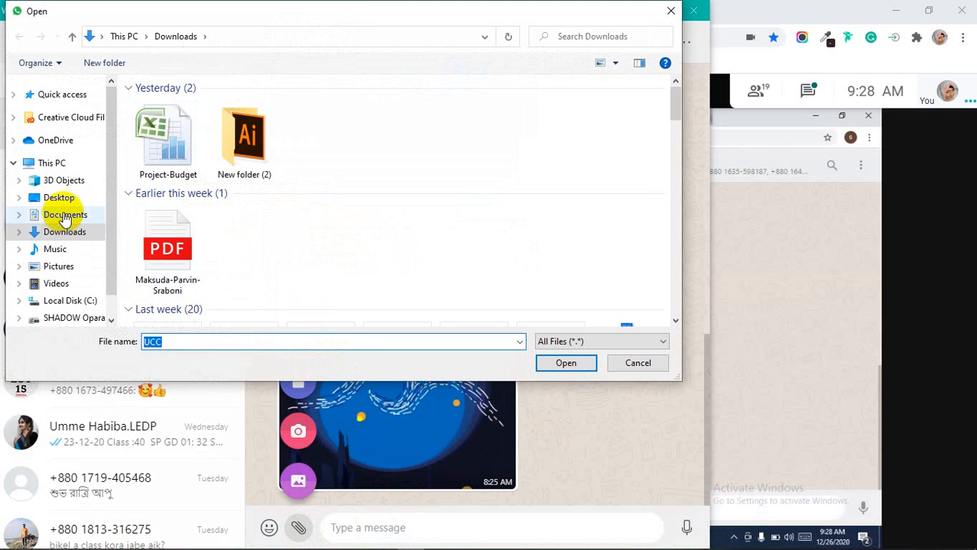
{"action": "scroll", "coordinate": [55, 254], "scroll_direction": "down", "scroll_amount": 1}
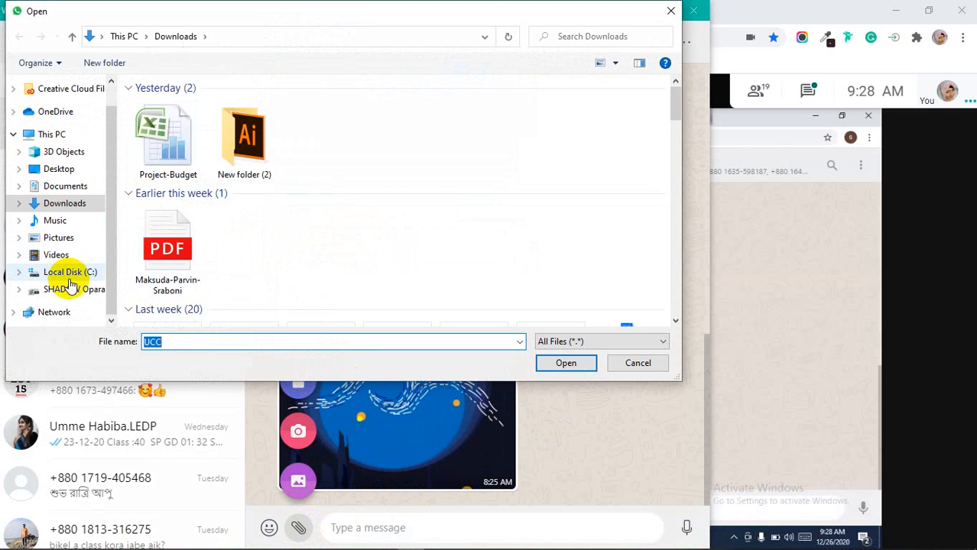
{"action": "left_click", "coordinate": [66, 289]}
{"action": "scroll", "coordinate": [306, 199], "scroll_direction": "down", "scroll_amount": 2}
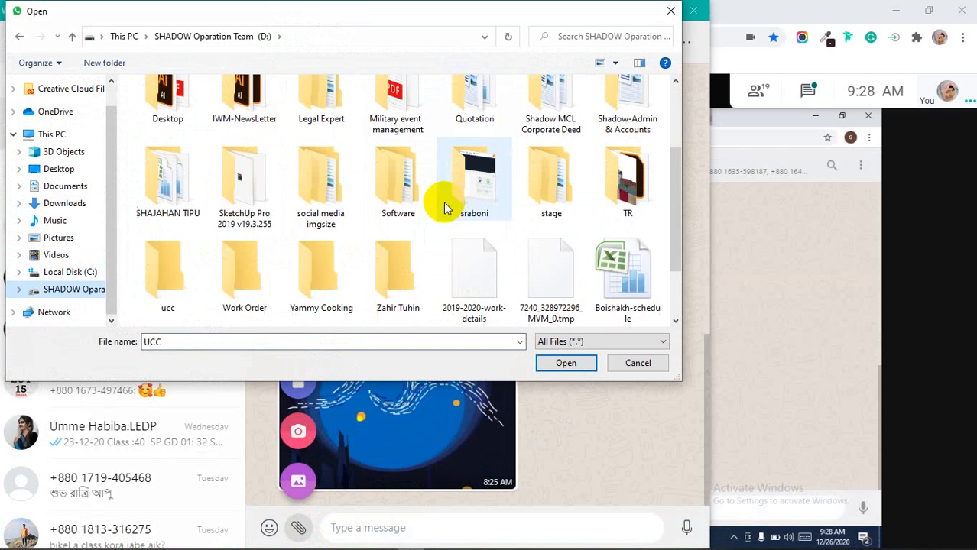
{"action": "double_click", "coordinate": [472, 184]}
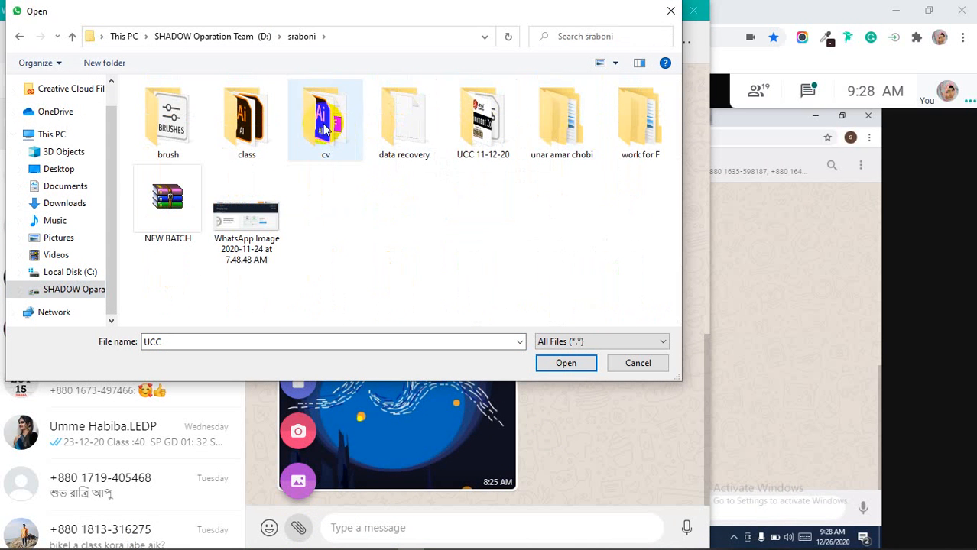
{"action": "double_click", "coordinate": [250, 124]}
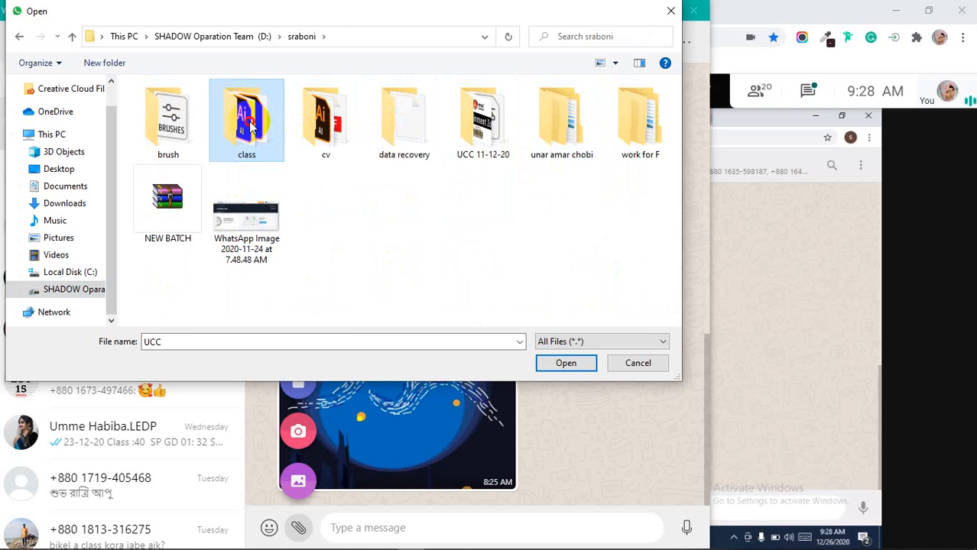
{"action": "scroll", "coordinate": [248, 121], "scroll_direction": "down", "scroll_amount": 3}
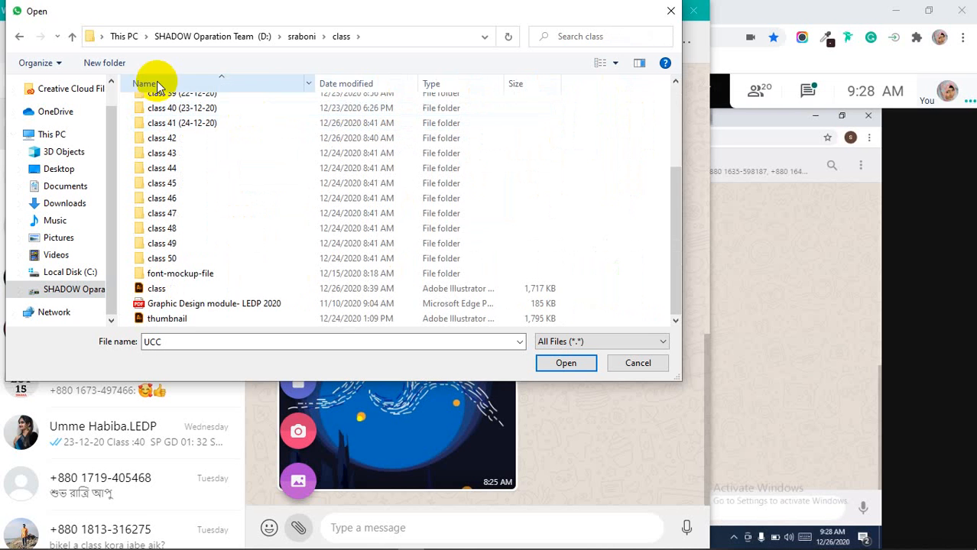
{"action": "left_click", "coordinate": [299, 36]}
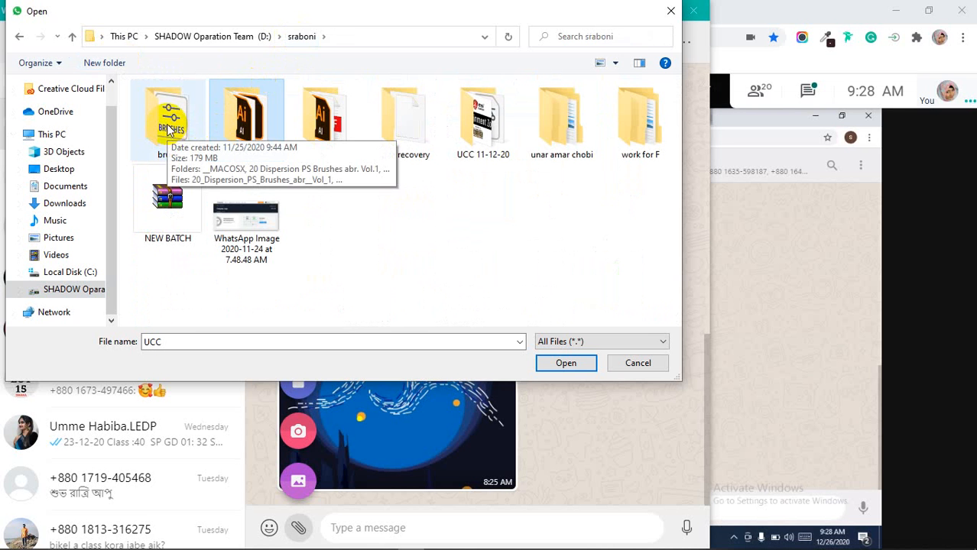
Send the Free_Smoke_Photoshop_Brushes_1, Free_Spray_Photoshop_Brushes_1 and WG_Watercolor_1 zip files from the brush folder to the group chat
{"action": "double_click", "coordinate": [169, 130]}
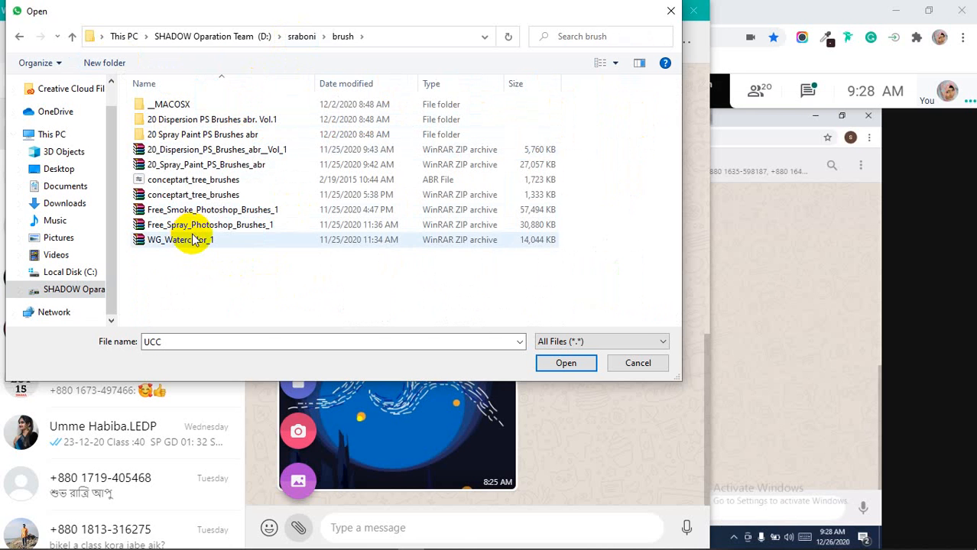
{"action": "left_click_drag", "start_coordinate": [220, 263], "coordinate": [187, 203]}
{"action": "left_click", "coordinate": [565, 365]}
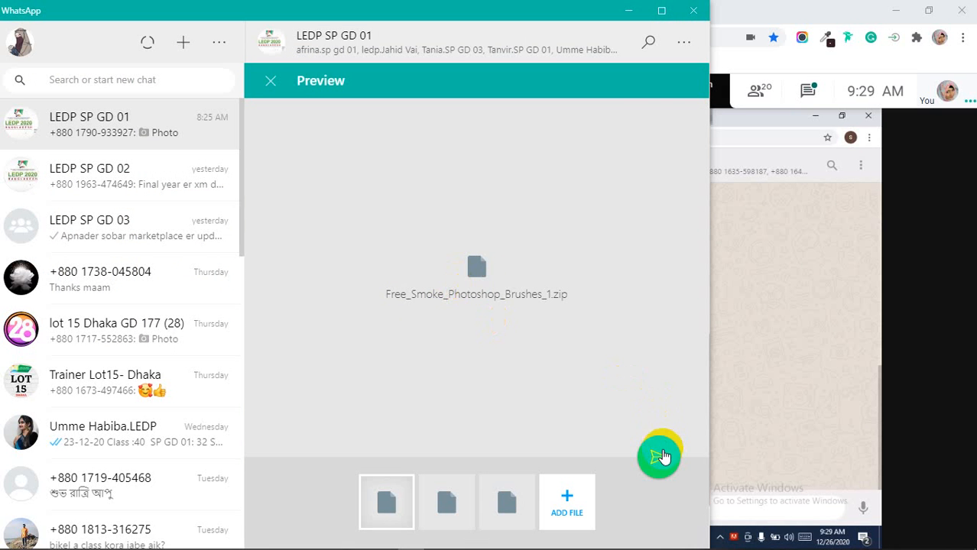
{"action": "left_click", "coordinate": [658, 456]}
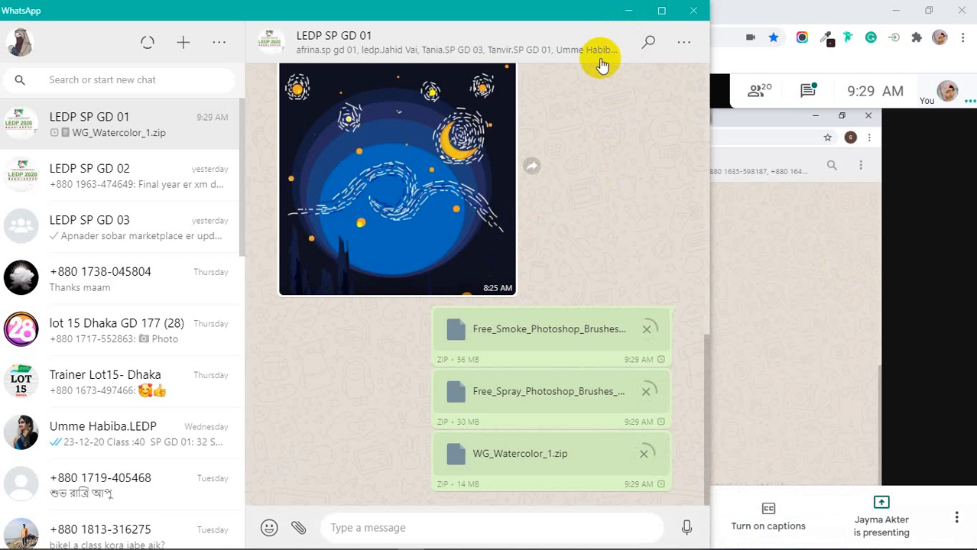
Switch between the Meet window and WhatsApp to check the upload progress of the three brush archives
{"action": "left_click", "coordinate": [628, 10]}
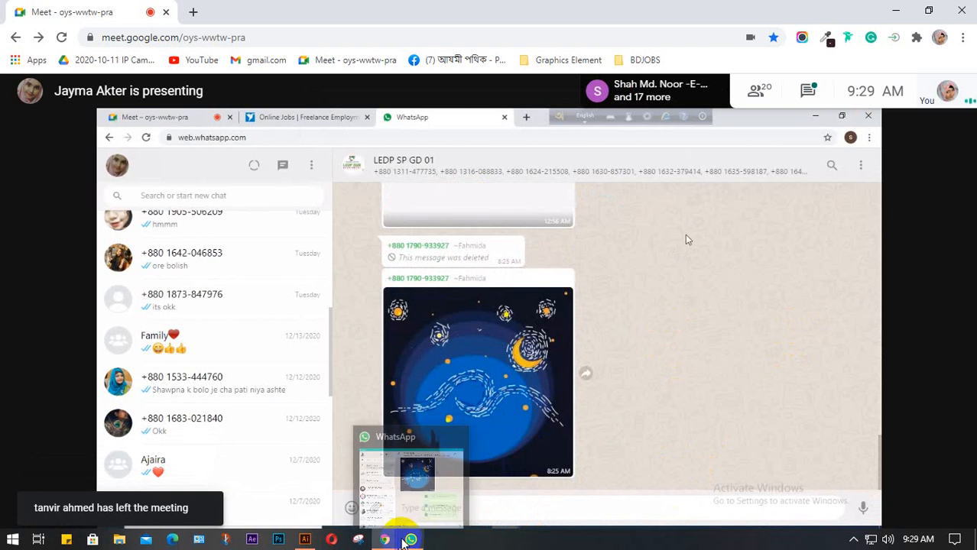
{"action": "left_click", "coordinate": [411, 543]}
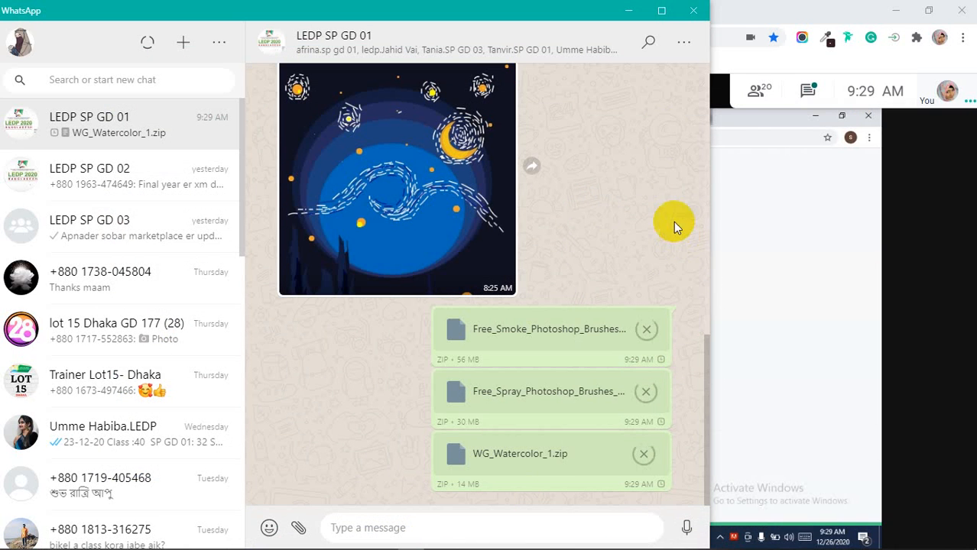
{"action": "left_click", "coordinate": [844, 227]}
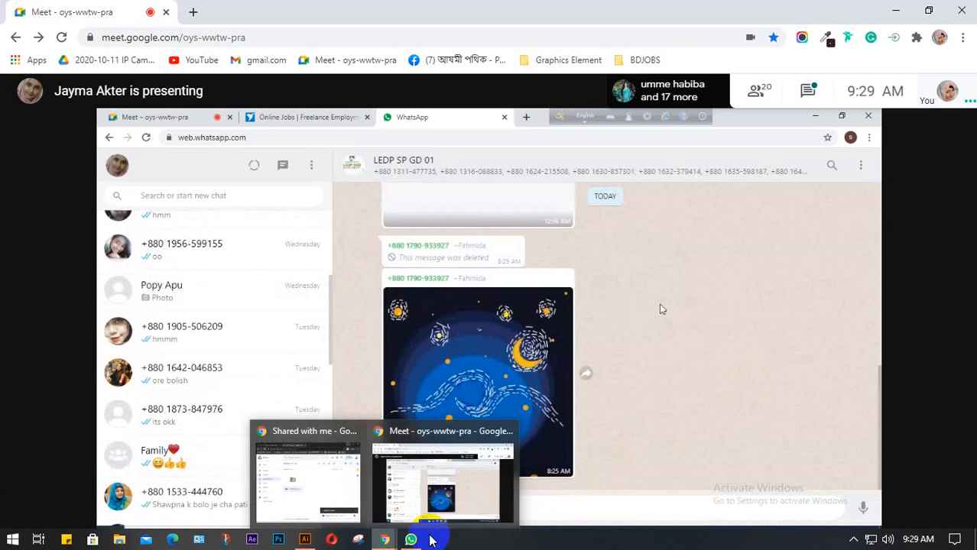
{"action": "left_click", "coordinate": [411, 539]}
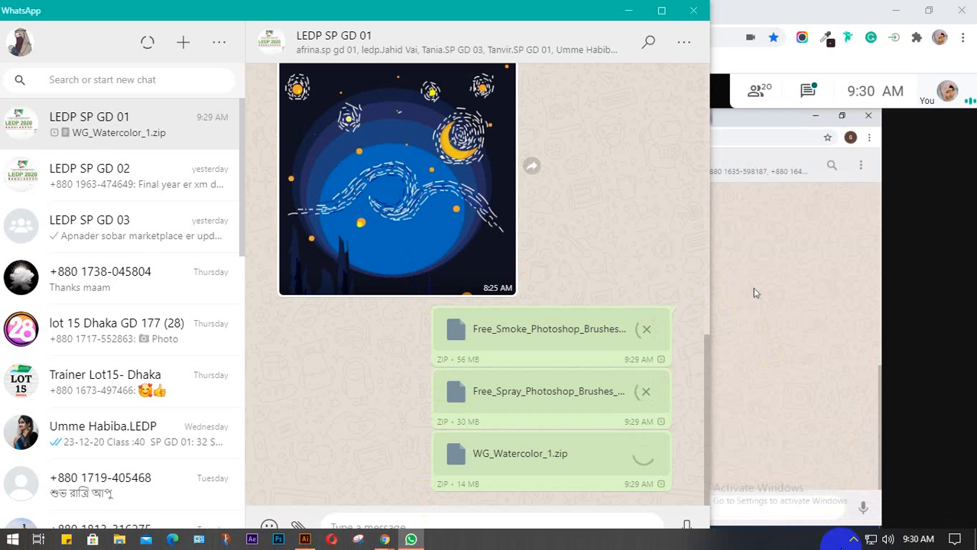
{"action": "left_click", "coordinate": [854, 538]}
{"action": "left_click", "coordinate": [858, 507]}
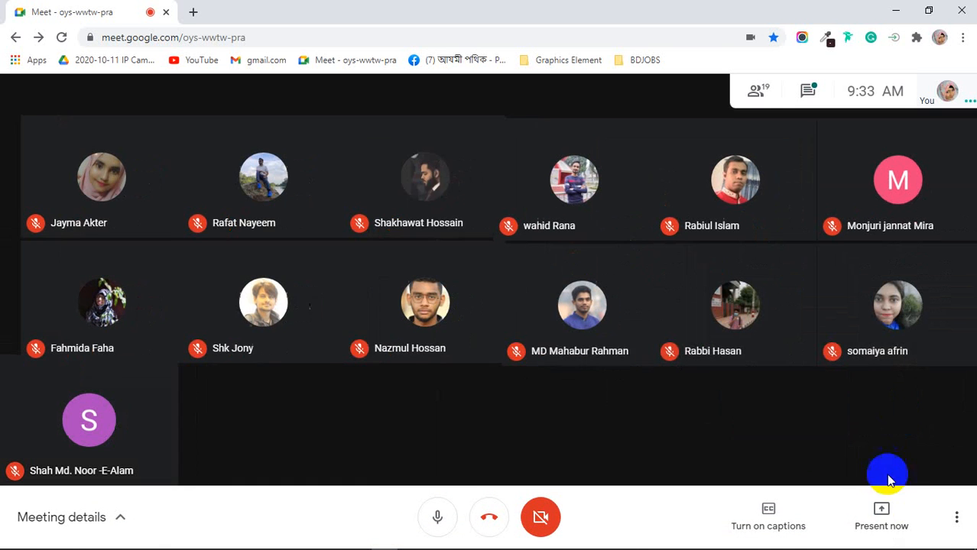
Present the entire screen in the Meet call, hide the sharing notice, and return to Illustrator with the Meet window restored down
{"action": "left_click", "coordinate": [879, 527]}
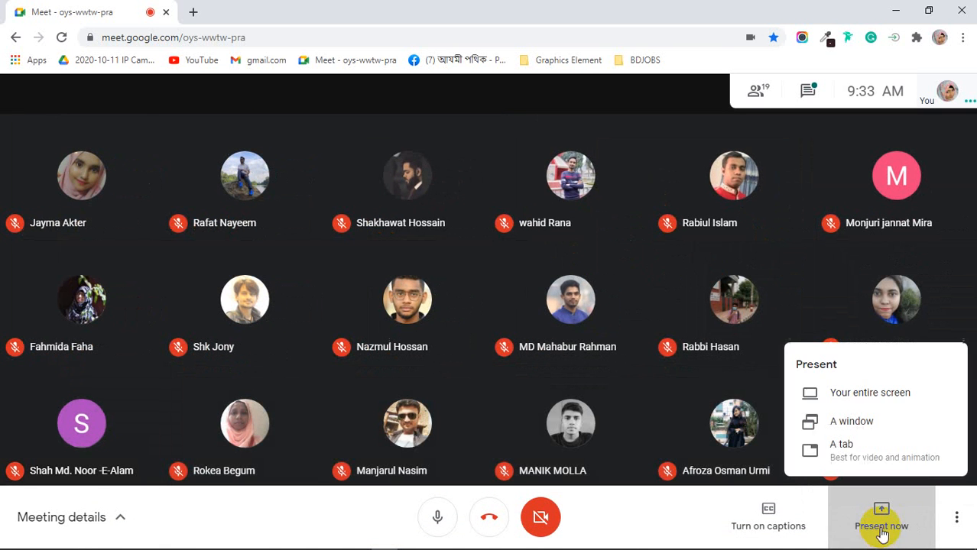
{"action": "left_click", "coordinate": [863, 394]}
{"action": "left_click", "coordinate": [421, 218]}
{"action": "left_click", "coordinate": [615, 344]}
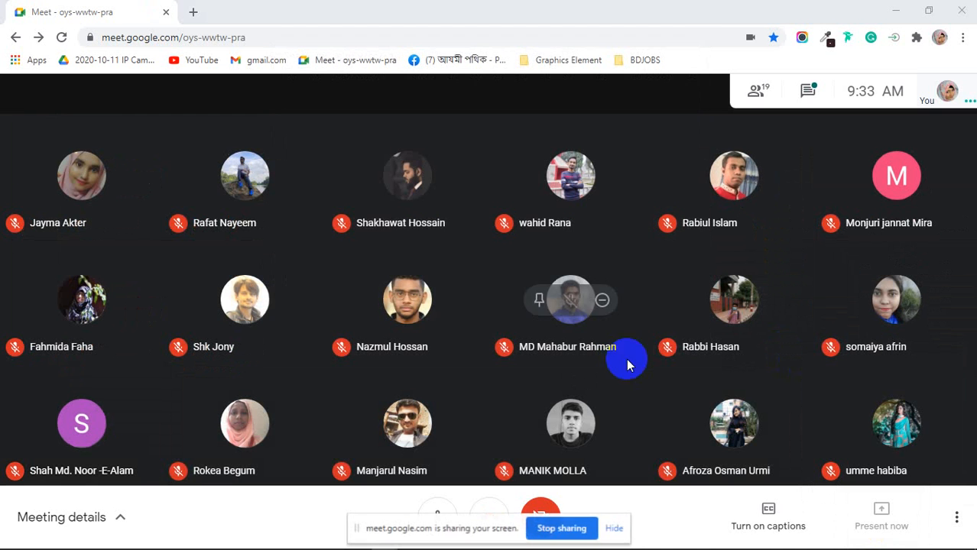
{"action": "left_click", "coordinate": [615, 527]}
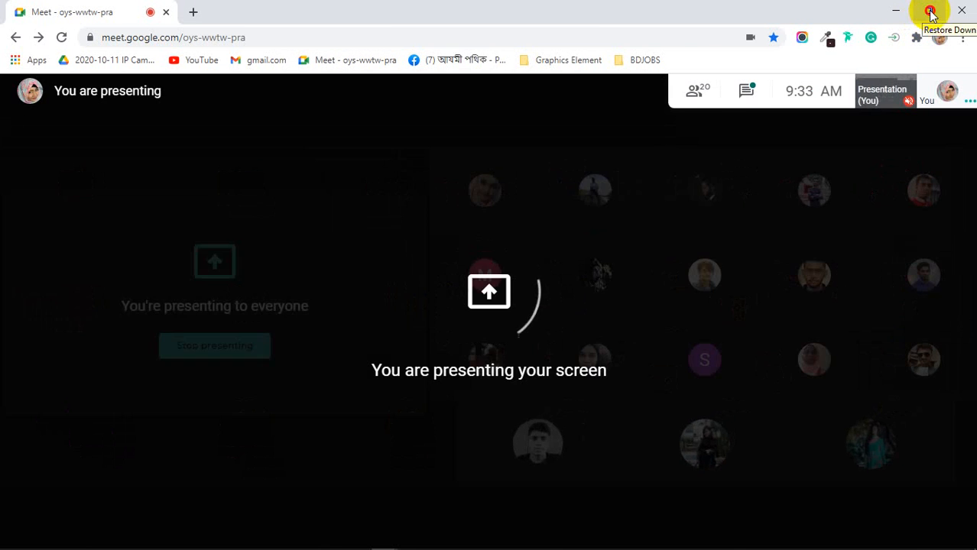
{"action": "left_click", "coordinate": [927, 11]}
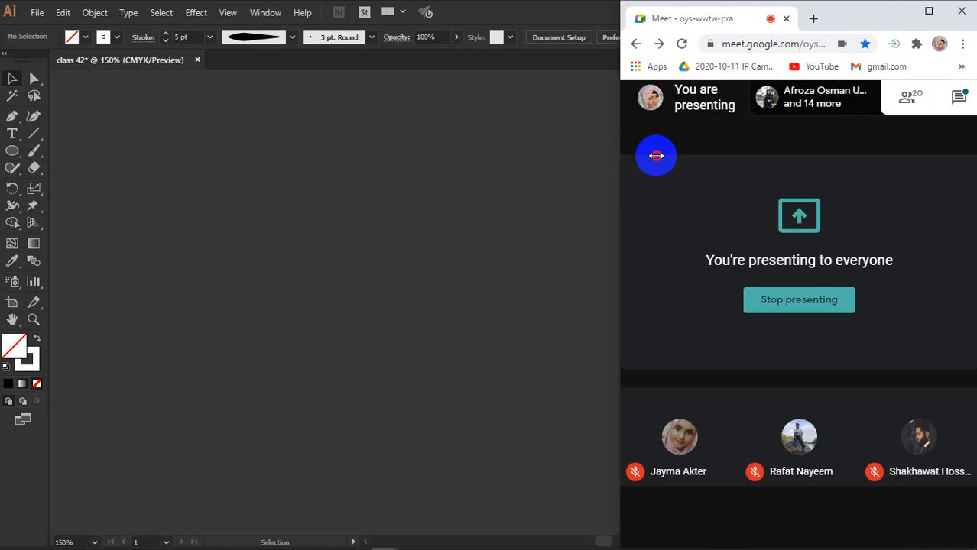
{"action": "left_click", "coordinate": [540, 243]}
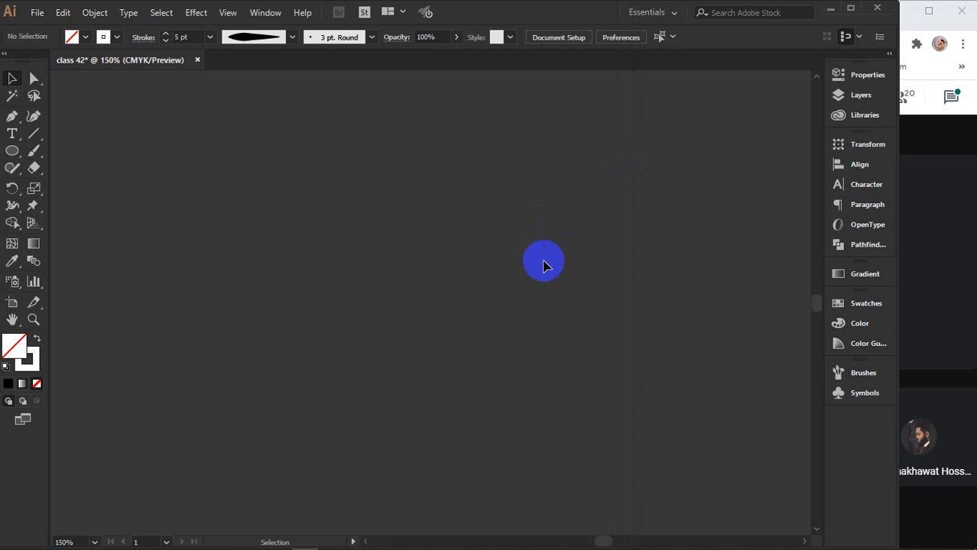
Draw a small circle with the Ellipse tool on the empty canvas of the class 42 document
{"action": "left_click", "coordinate": [9, 152]}
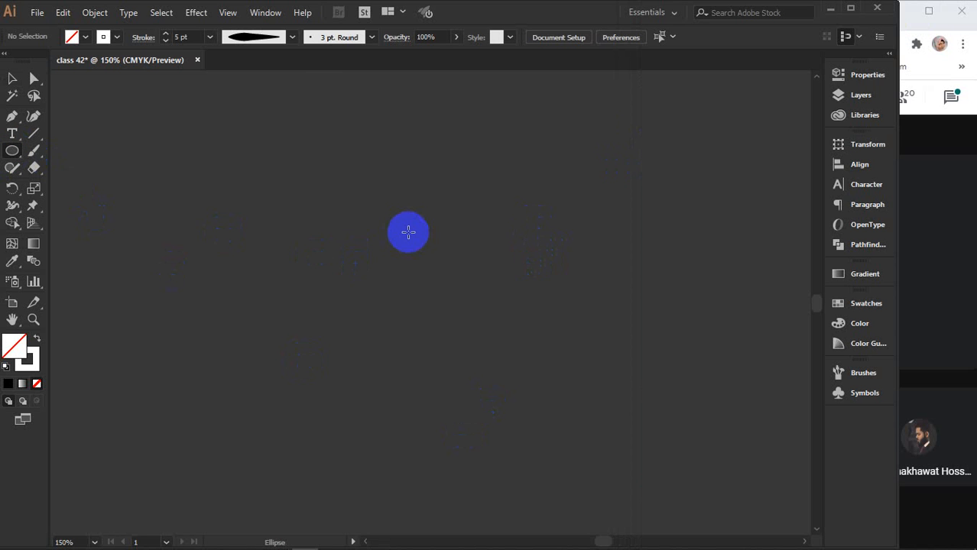
{"action": "mouse_move", "coordinate": [354, 192]}
{"action": "left_mouse_down"}
{"action": "mouse_move", "coordinate": [437, 281]}
{"action": "mouse_move", "coordinate": [431, 262]}
{"action": "left_mouse_up"}
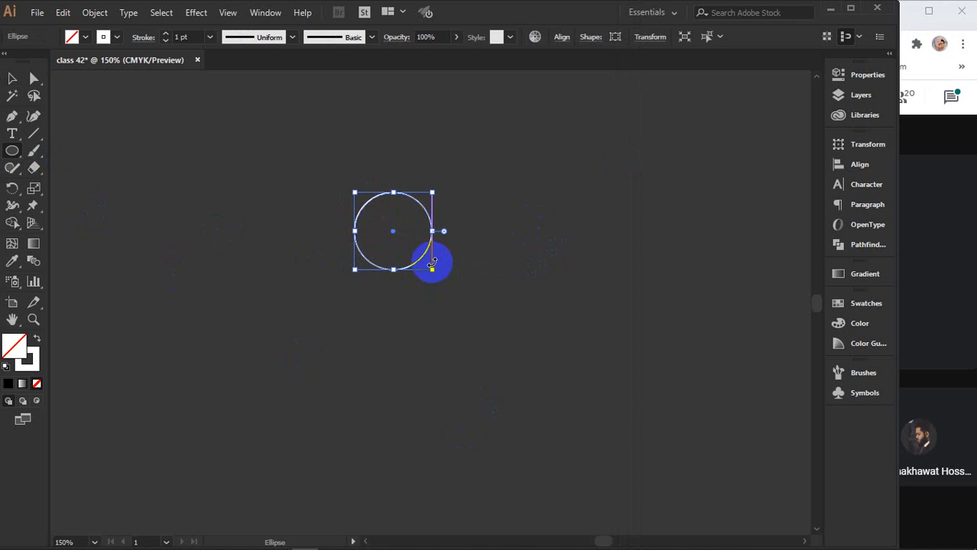
{"action": "key", "text": "v"}
Fill the circle with a pale yellow chosen in the Color Picker
{"action": "double_click", "coordinate": [23, 348]}
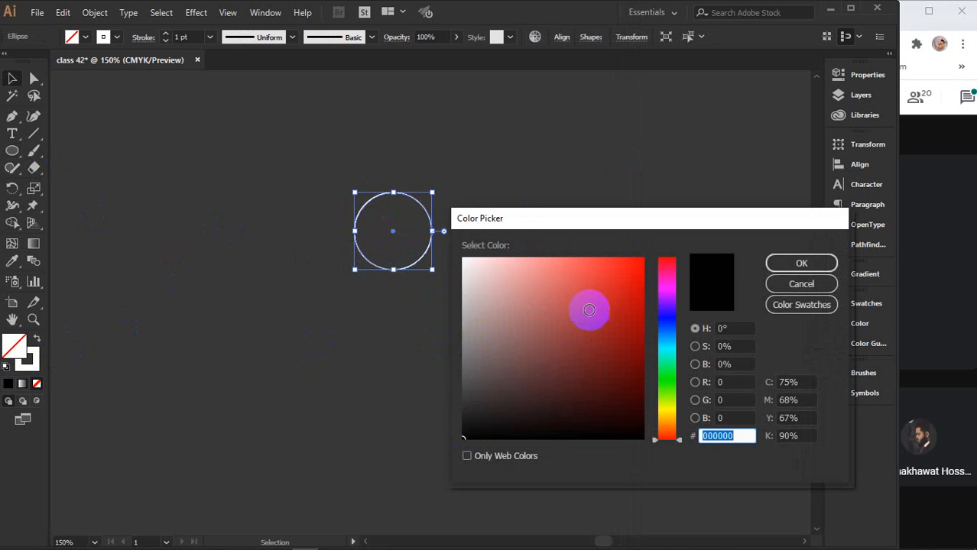
{"action": "left_click_drag", "start_coordinate": [508, 276], "coordinate": [454, 252]}
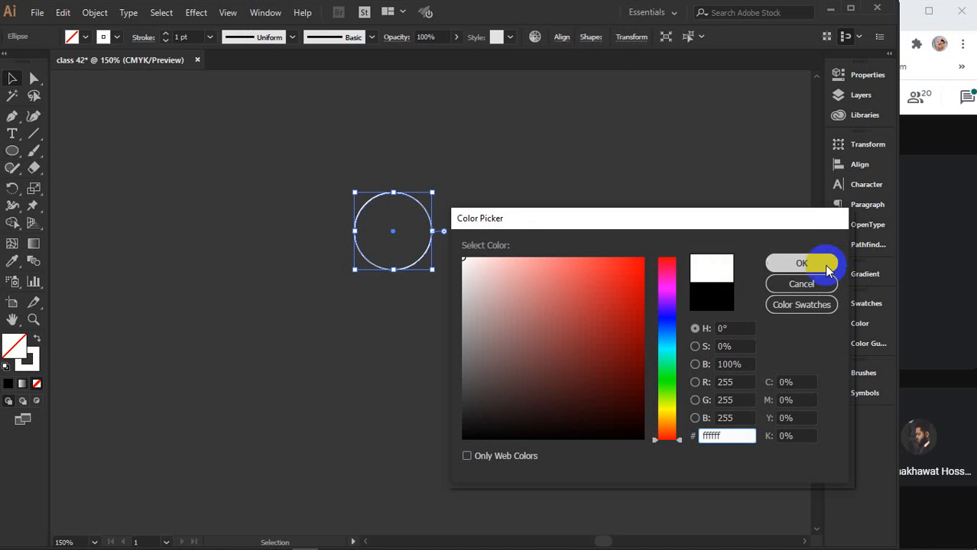
{"action": "left_click", "coordinate": [669, 413]}
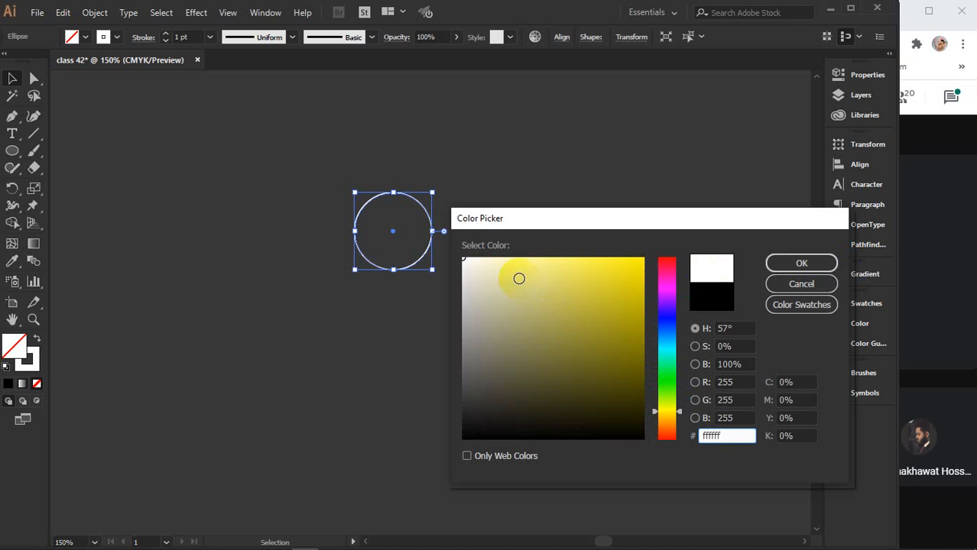
{"action": "left_click_drag", "start_coordinate": [519, 277], "coordinate": [511, 258]}
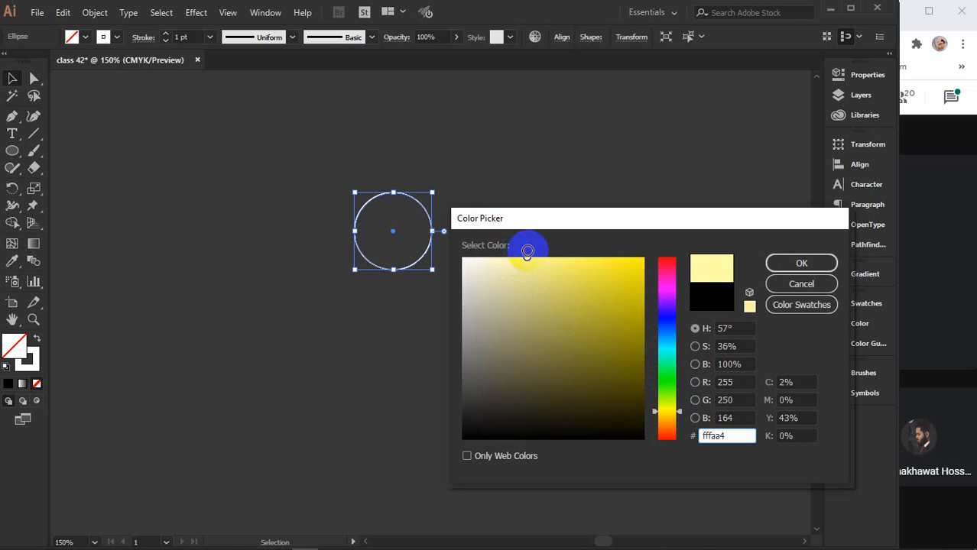
{"action": "left_click", "coordinate": [799, 262]}
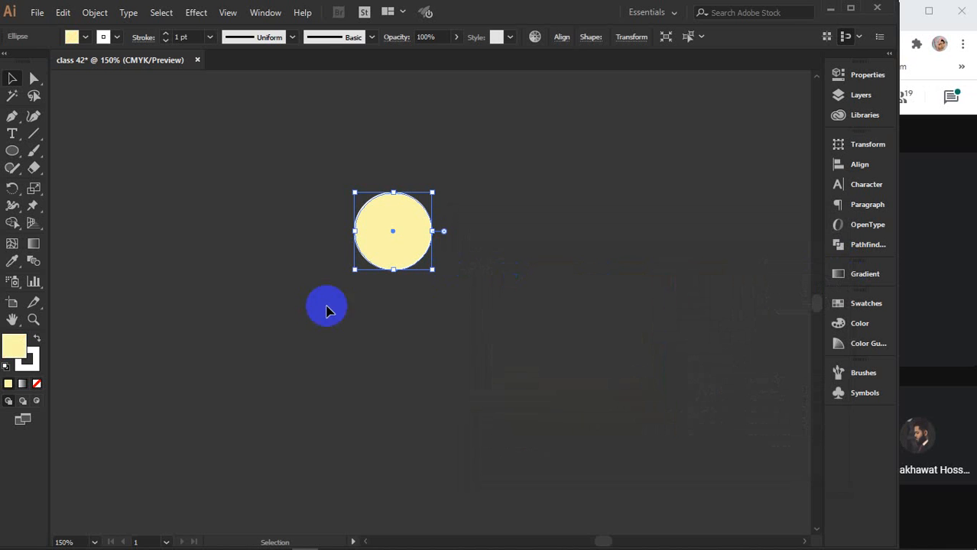
Remove the stroke from the pale yellow circle
{"action": "left_click", "coordinate": [31, 361]}
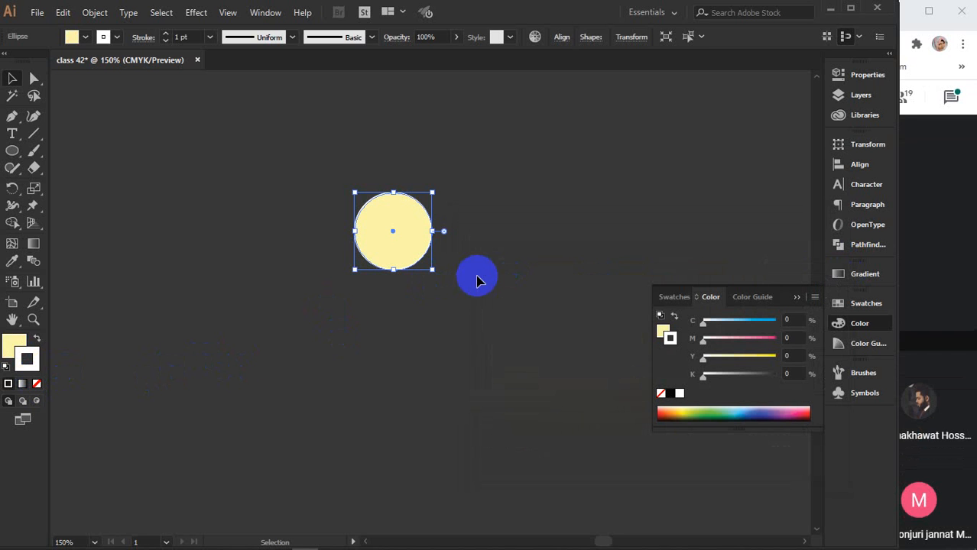
{"action": "left_click", "coordinate": [37, 384]}
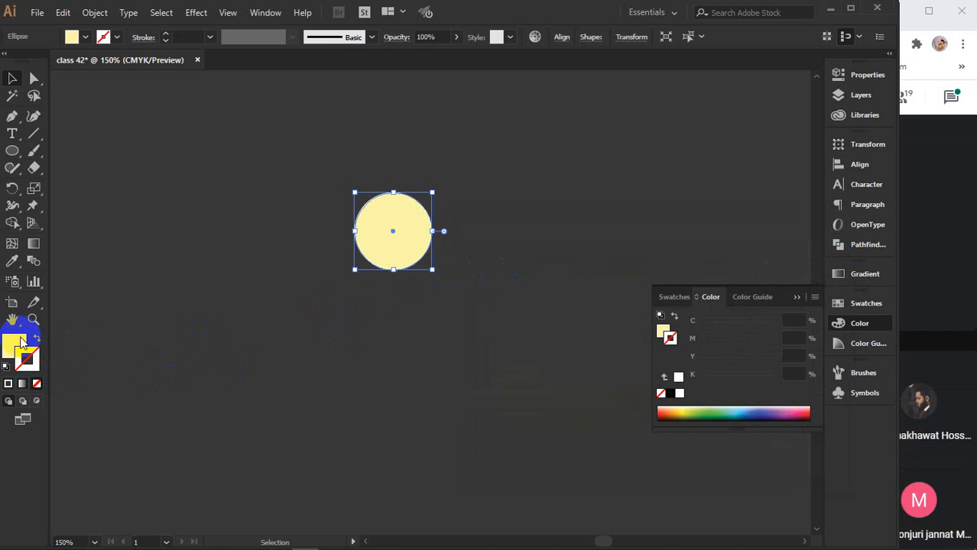
{"action": "left_click", "coordinate": [794, 303]}
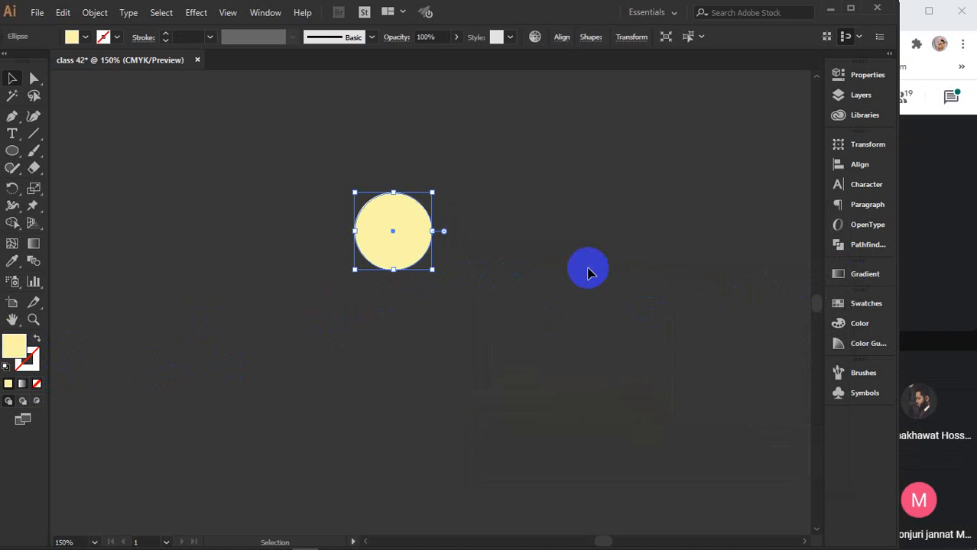
{"action": "left_click", "coordinate": [586, 268]}
Select the circle's top anchor point with the Direct Selection tool and convert it to a corner
{"action": "left_click", "coordinate": [380, 246]}
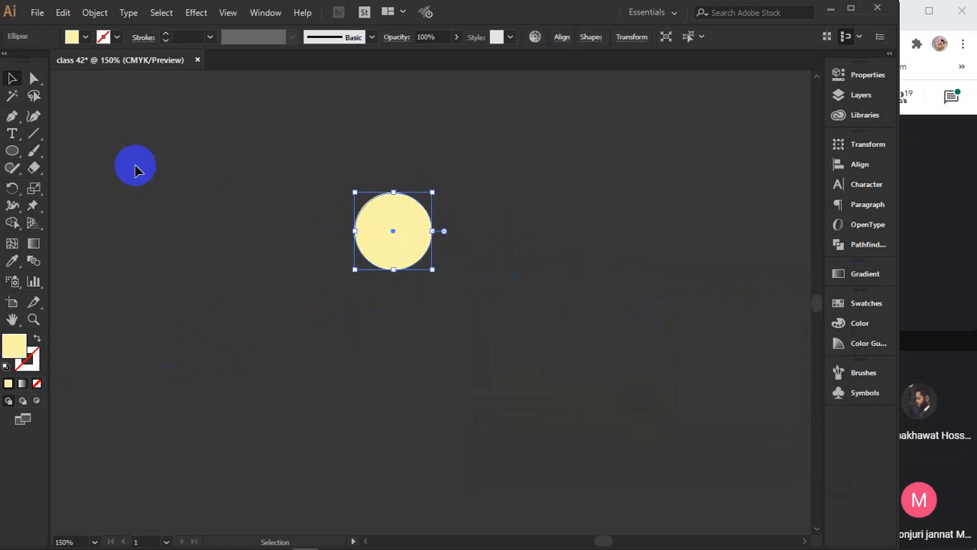
{"action": "left_click", "coordinate": [33, 78]}
{"action": "left_click_drag", "start_coordinate": [365, 191], "coordinate": [392, 203]}
{"action": "left_click", "coordinate": [104, 37]}
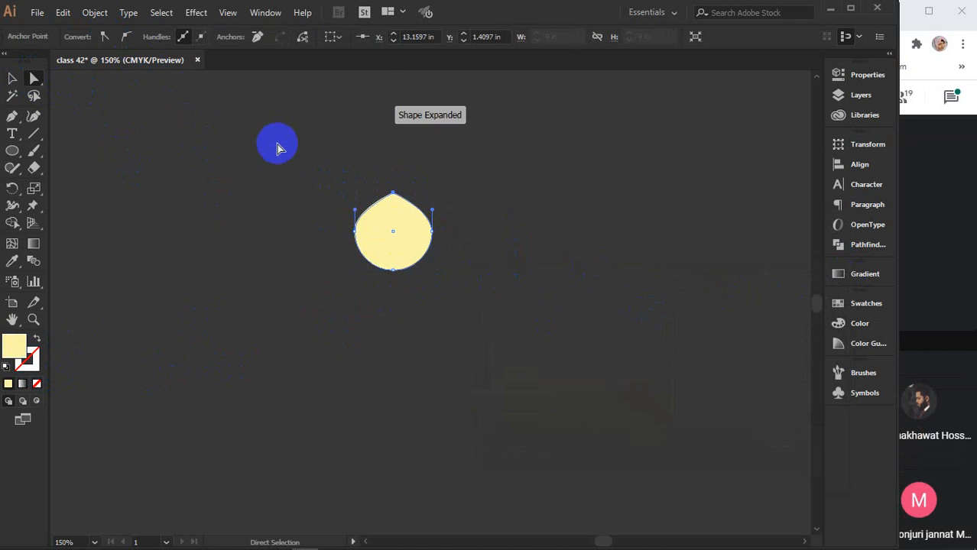
Move the top corner point straight up to about Y 1.03 in to form a teardrop, and select the whole shape
{"action": "scroll", "coordinate": [396, 208], "scroll_direction": "up", "scroll_amount": 4}
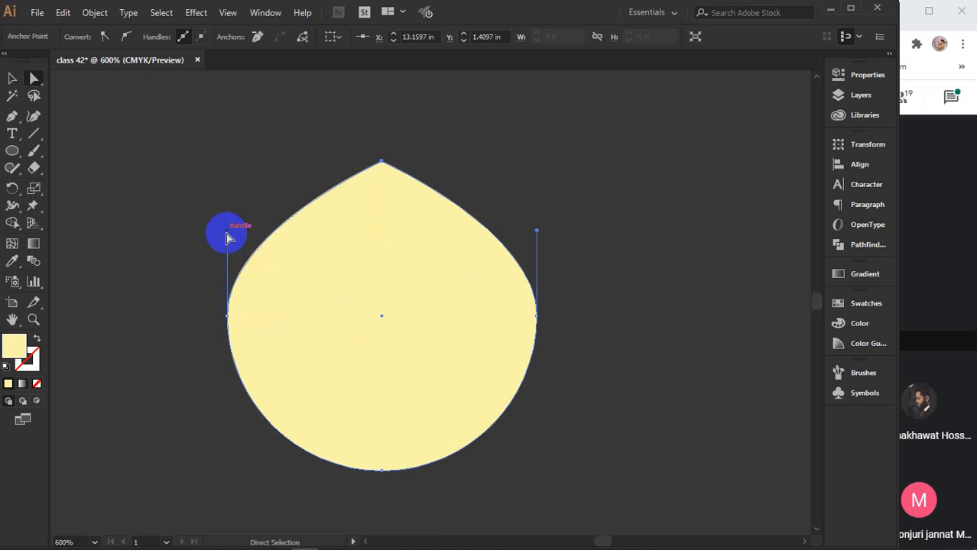
{"action": "scroll", "coordinate": [410, 191], "scroll_direction": "up", "scroll_amount": 3}
{"action": "left_click", "coordinate": [381, 232]}
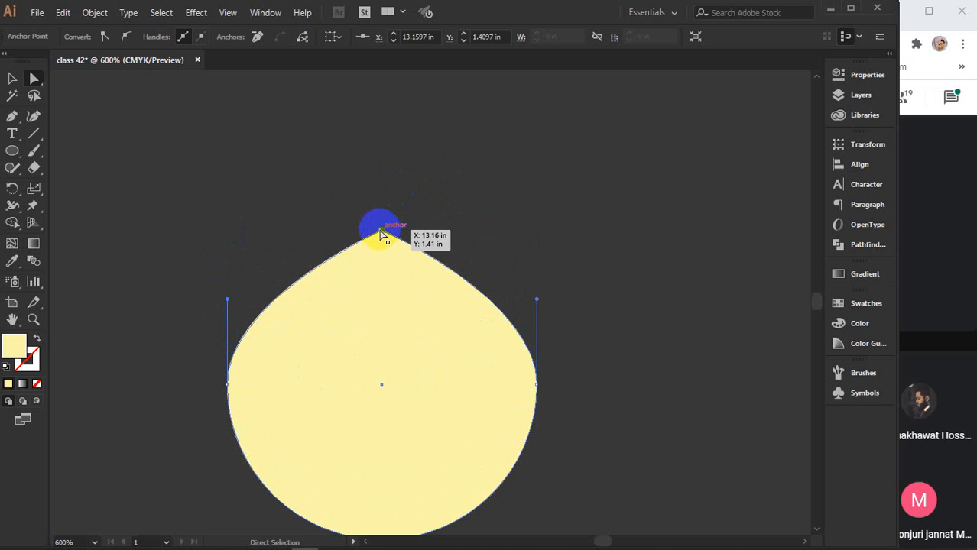
{"action": "left_click_drag", "start_coordinate": [380, 231], "coordinate": [390, 112]}
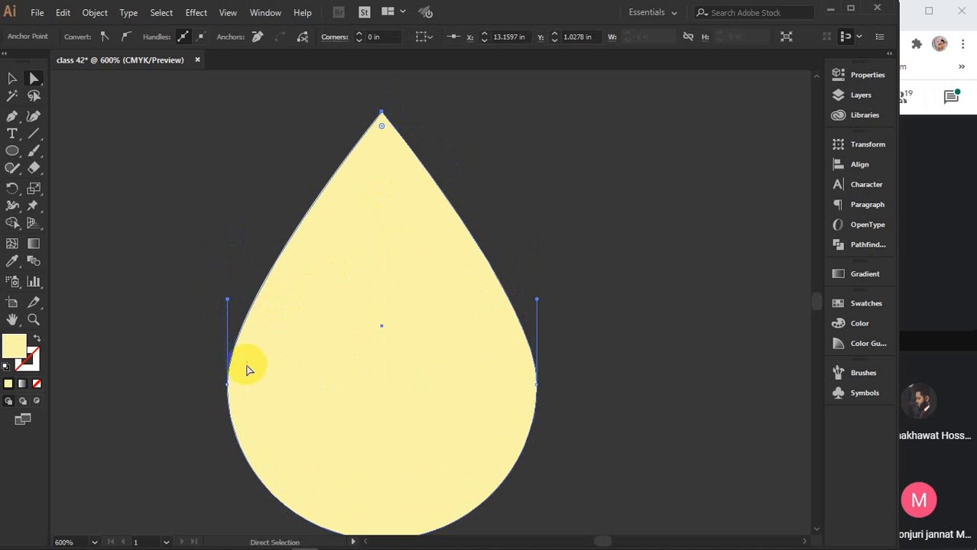
{"action": "left_click", "coordinate": [227, 384]}
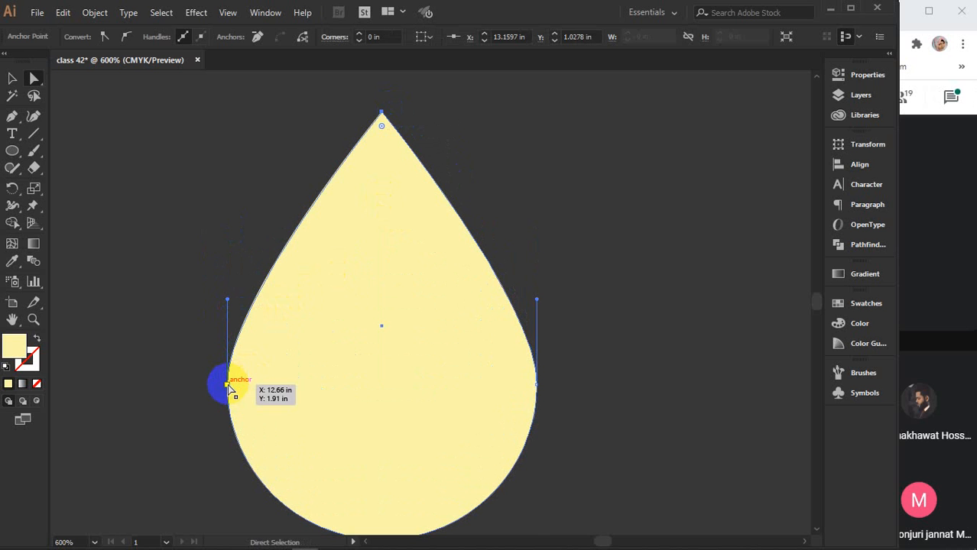
{"action": "left_click", "coordinate": [9, 80]}
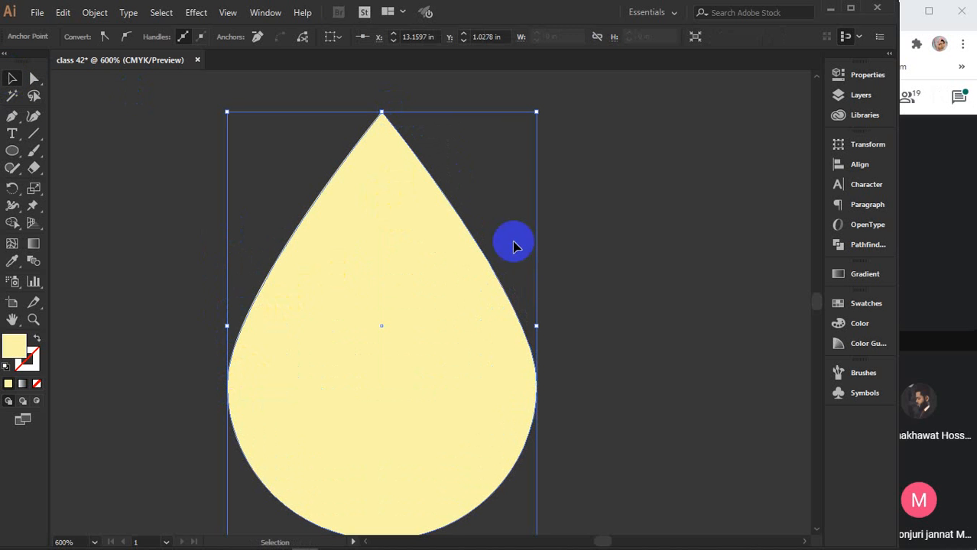
Change the teardrop's fill to light green #b2ff92 in the Color Picker, and deselect the shape
{"action": "scroll", "coordinate": [534, 292], "scroll_direction": "down", "scroll_amount": 3}
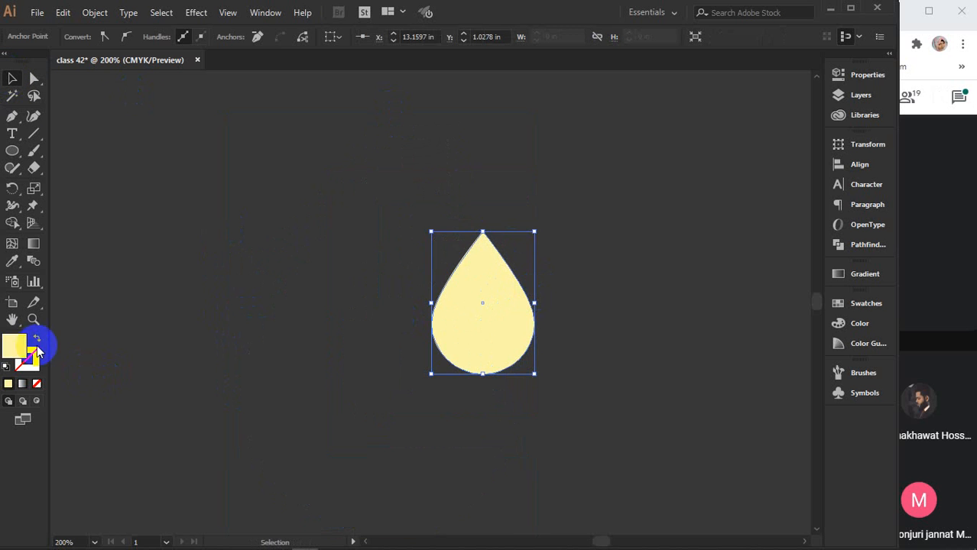
{"action": "double_click", "coordinate": [12, 345]}
{"action": "left_click", "coordinate": [668, 390]}
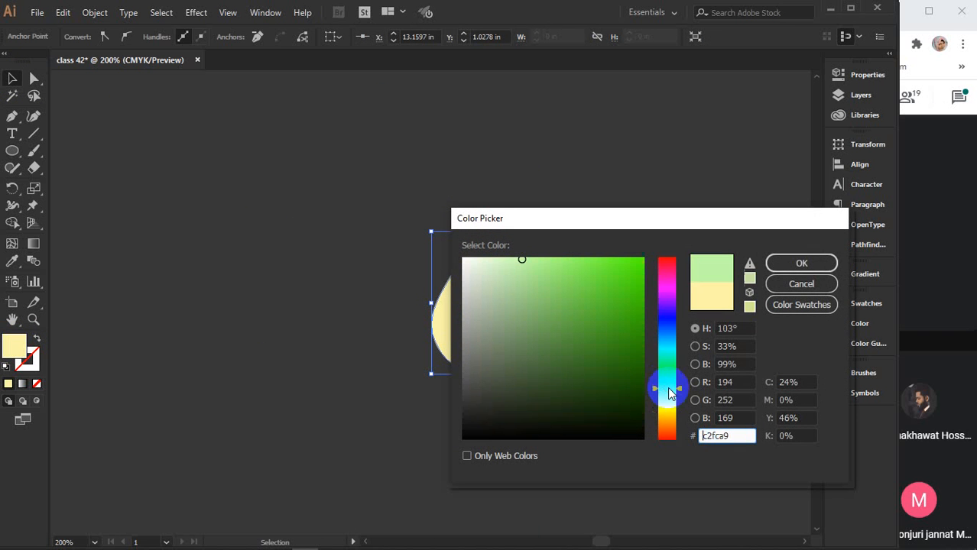
{"action": "left_click", "coordinate": [540, 259]}
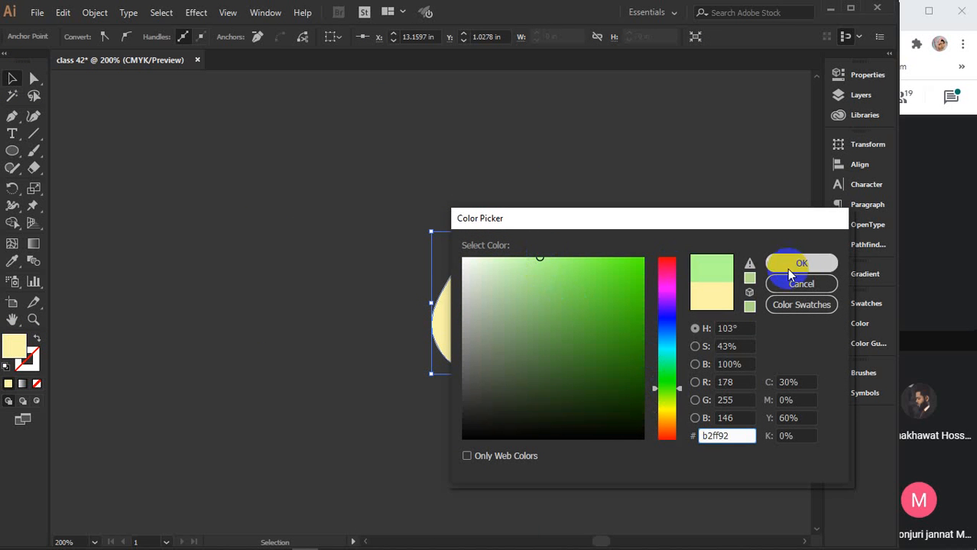
{"action": "left_click", "coordinate": [812, 266]}
{"action": "left_click_drag", "start_coordinate": [564, 392], "coordinate": [450, 302]}
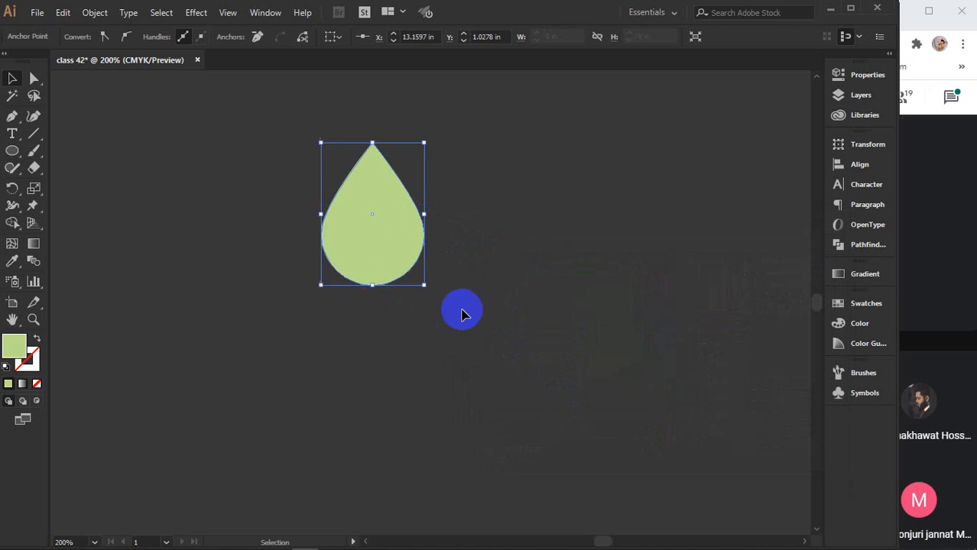
{"action": "scroll", "coordinate": [462, 310], "scroll_direction": "down", "scroll_amount": 1}
{"action": "scroll", "coordinate": [461, 313], "scroll_direction": "down", "scroll_amount": 2}
{"action": "left_click_drag", "start_coordinate": [499, 348], "coordinate": [394, 318]}
{"action": "left_click_drag", "start_coordinate": [340, 260], "coordinate": [504, 220]}
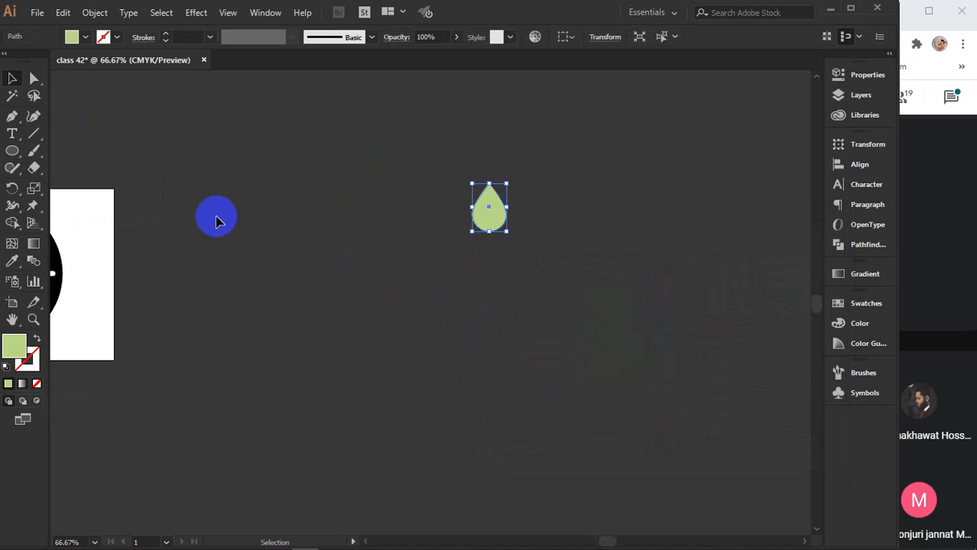
{"action": "left_click", "coordinate": [556, 294]}
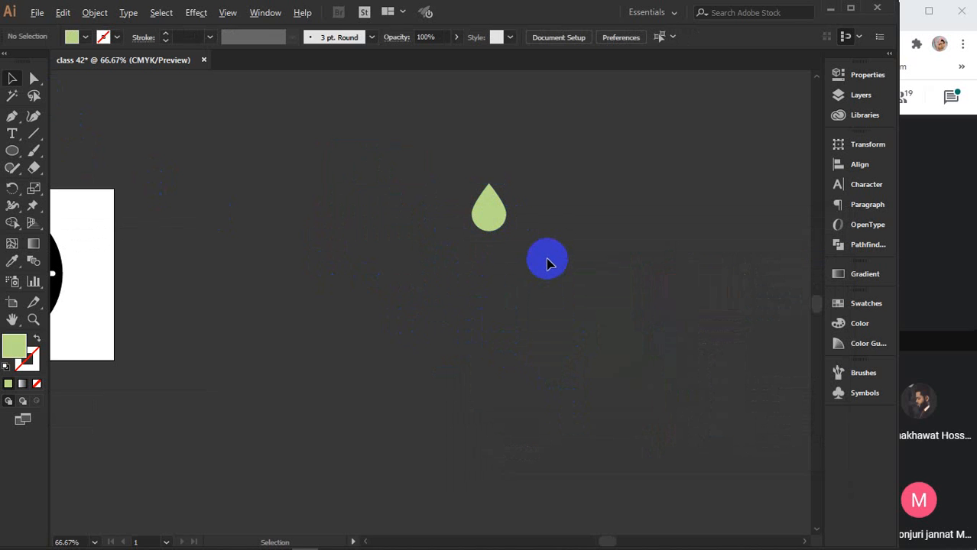
Try to place four copies of the teardrop by hand along a curve, and undo the copies
{"action": "scroll", "coordinate": [546, 264], "scroll_direction": "up", "scroll_amount": 1}
{"action": "left_click", "coordinate": [468, 214]}
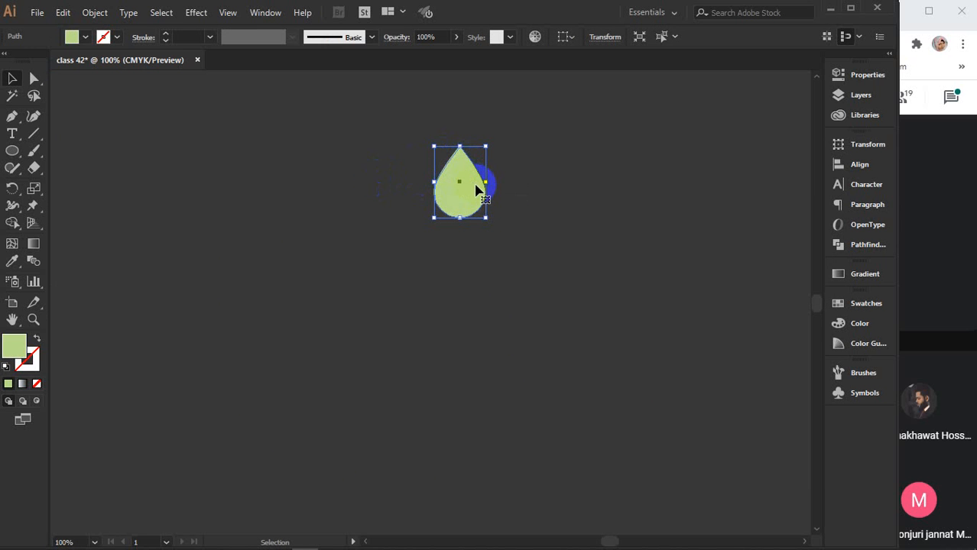
{"action": "left_click_drag", "start_coordinate": [475, 189], "coordinate": [364, 496]}
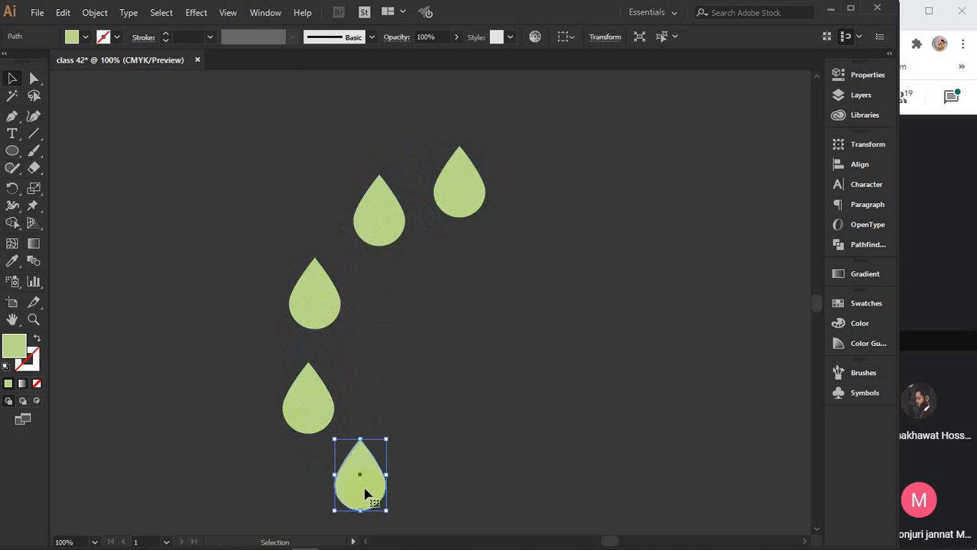
{"action": "key", "text": "ctrl+z"}
{"action": "key", "text": "ctrl+z"}
{"action": "key", "text": "ctrl+z"}
{"action": "key", "text": "ctrl+z"}
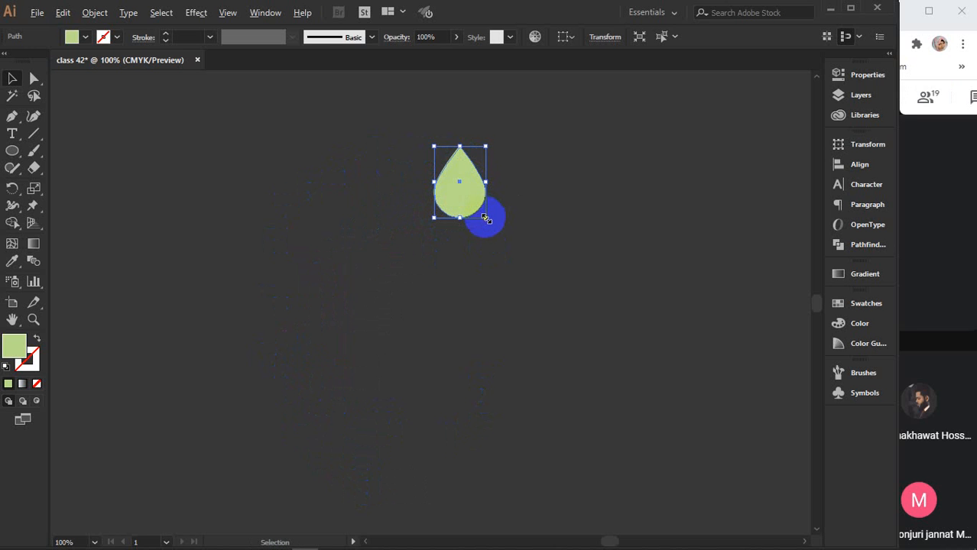
Scale the teardrop down proportionally about its centre to about half its size, and leave it selected
{"action": "left_click_drag", "start_coordinate": [484, 218], "coordinate": [474, 200]}
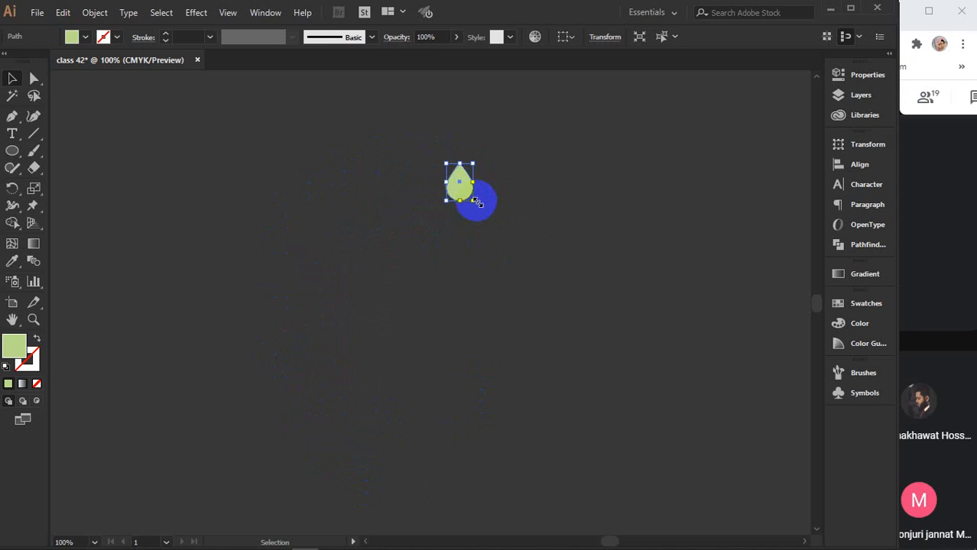
{"action": "left_click", "coordinate": [495, 195]}
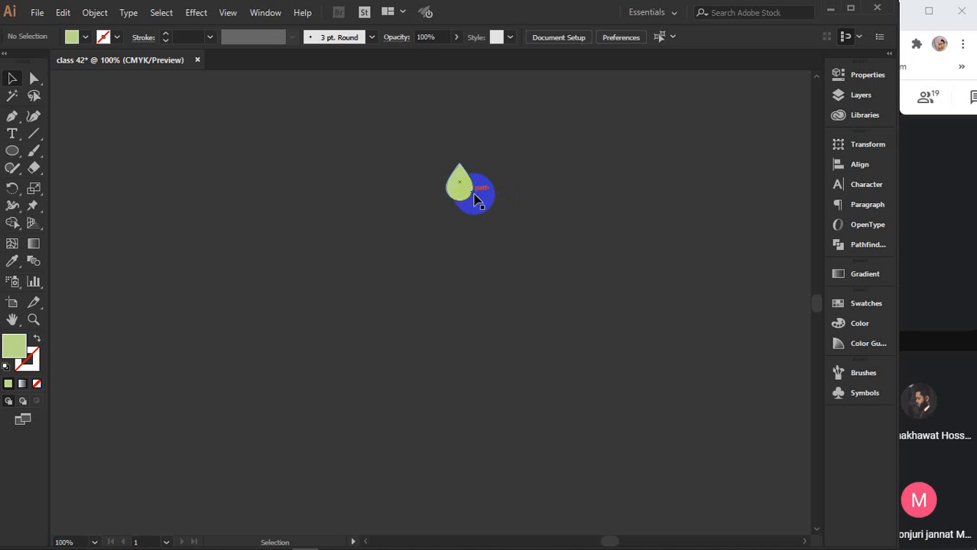
{"action": "scroll", "coordinate": [462, 196], "scroll_direction": "up", "scroll_amount": 1}
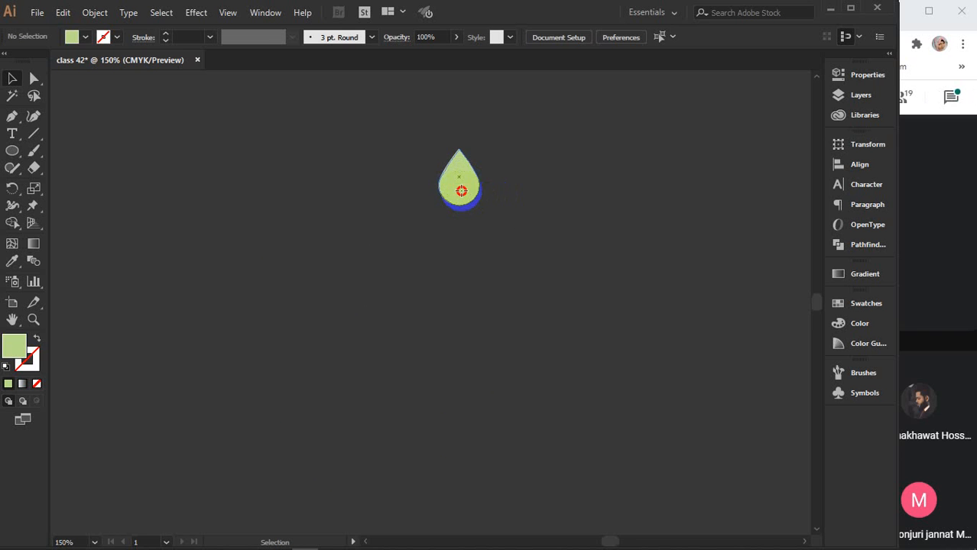
{"action": "left_click", "coordinate": [461, 193]}
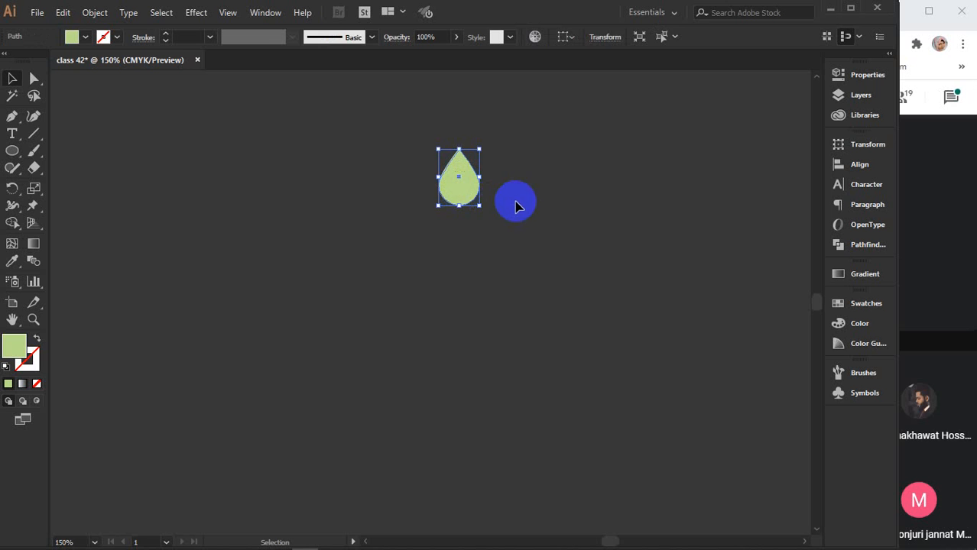
{"action": "left_click", "coordinate": [514, 200]}
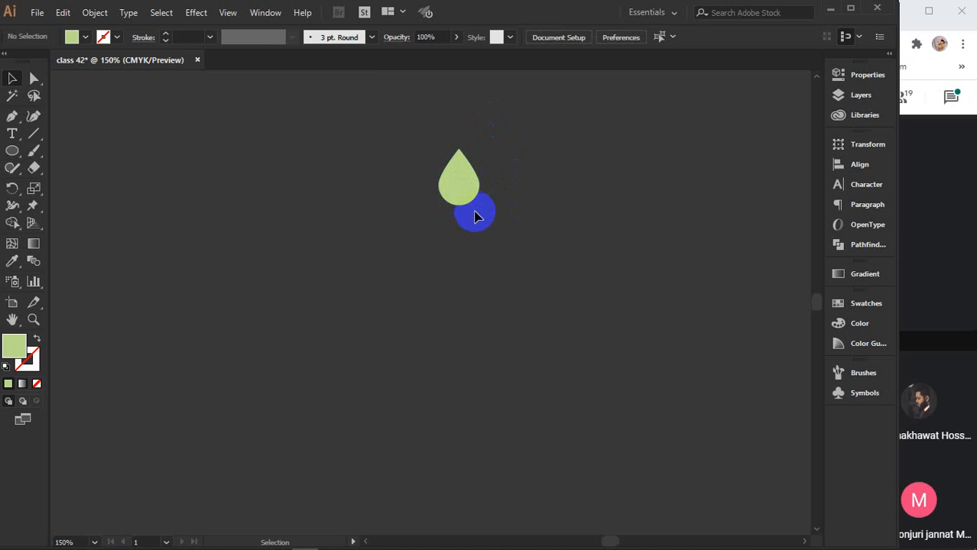
{"action": "left_click_drag", "start_coordinate": [473, 215], "coordinate": [469, 190]}
{"action": "left_click", "coordinate": [469, 190]}
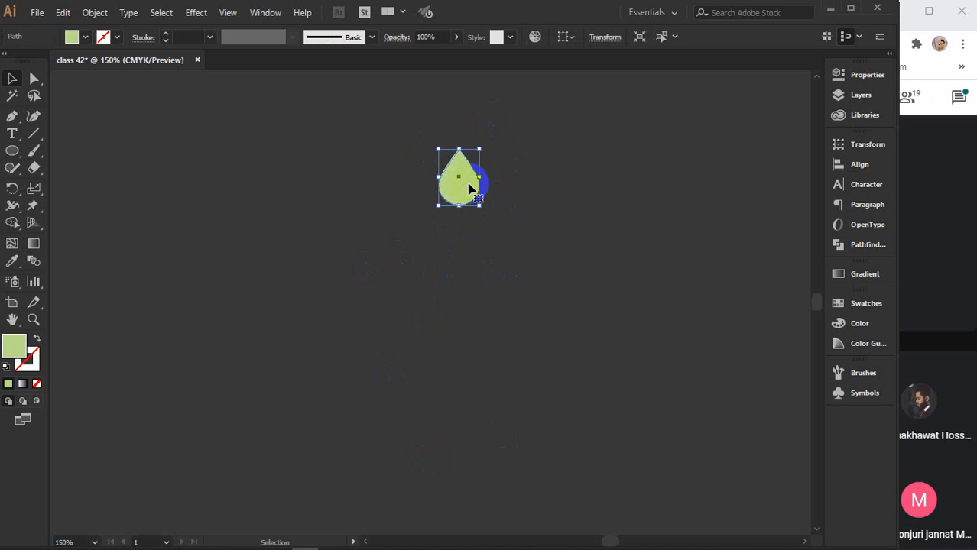
Try moving the Rotate tool's pivot below the small teardrop, and undo the scaling
{"action": "left_click", "coordinate": [10, 192]}
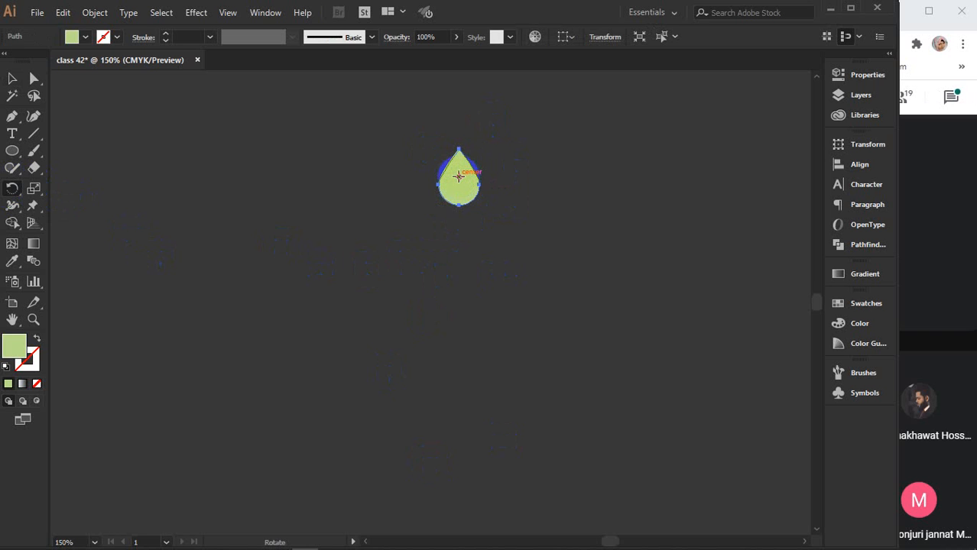
{"action": "left_click_drag", "start_coordinate": [457, 177], "coordinate": [465, 365]}
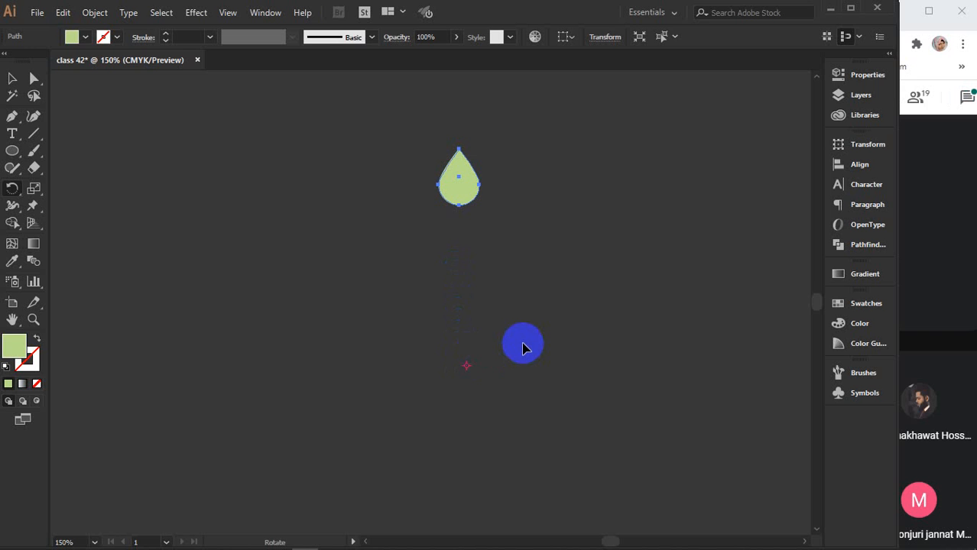
{"action": "key", "text": "ctrl+z"}
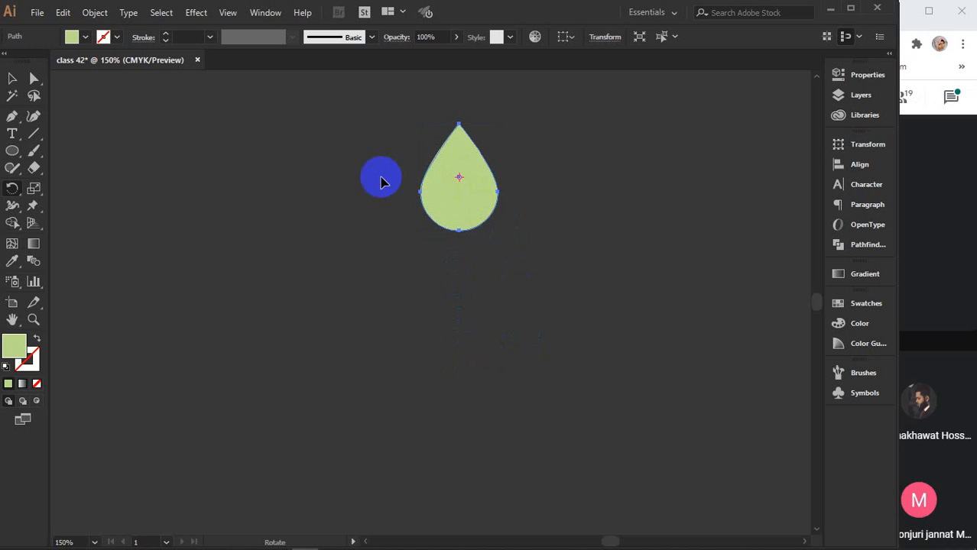
Rotate a copy of the teardrop by 360/15 degrees around a pivot placed well below the shape
{"action": "left_click", "coordinate": [12, 188]}
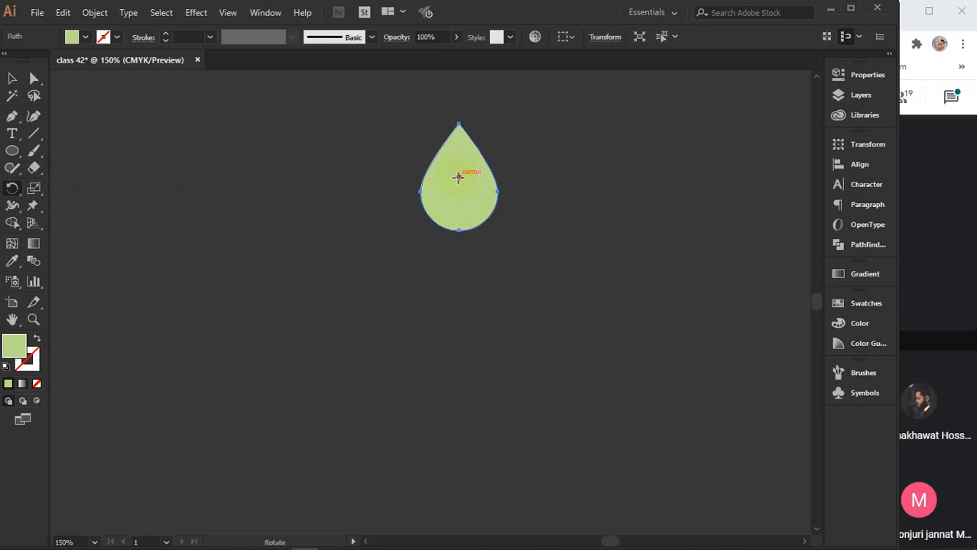
{"action": "left_click_drag", "start_coordinate": [458, 178], "coordinate": [464, 496]}
{"action": "scroll", "coordinate": [470, 488], "scroll_direction": "down", "scroll_amount": 1}
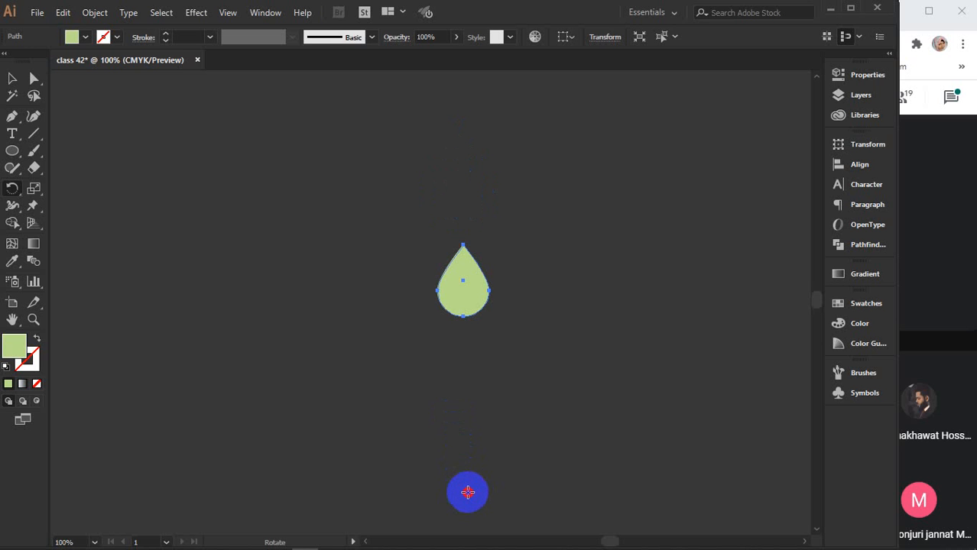
{"action": "left_click", "coordinate": [464, 491], "text": "alt"}
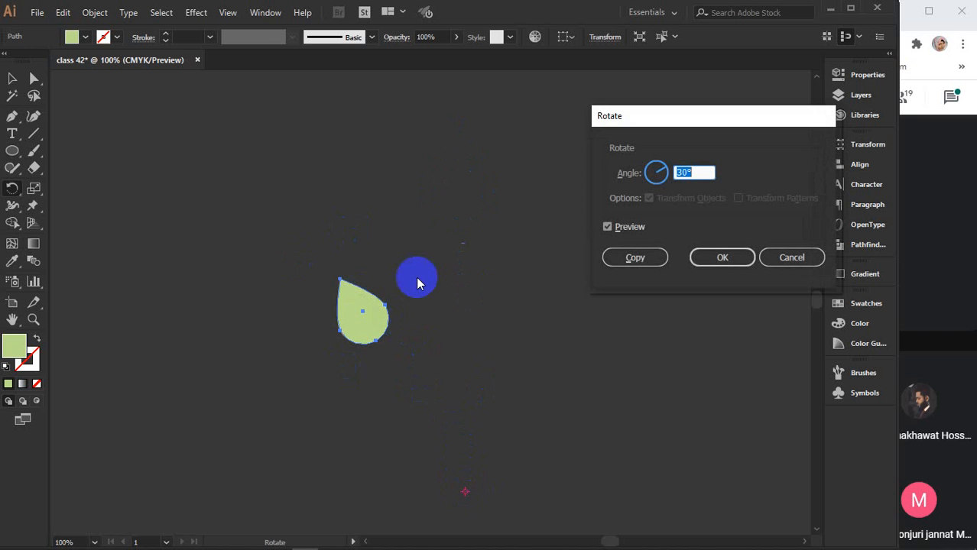
{"action": "left_click_drag", "start_coordinate": [663, 118], "coordinate": [692, 112]}
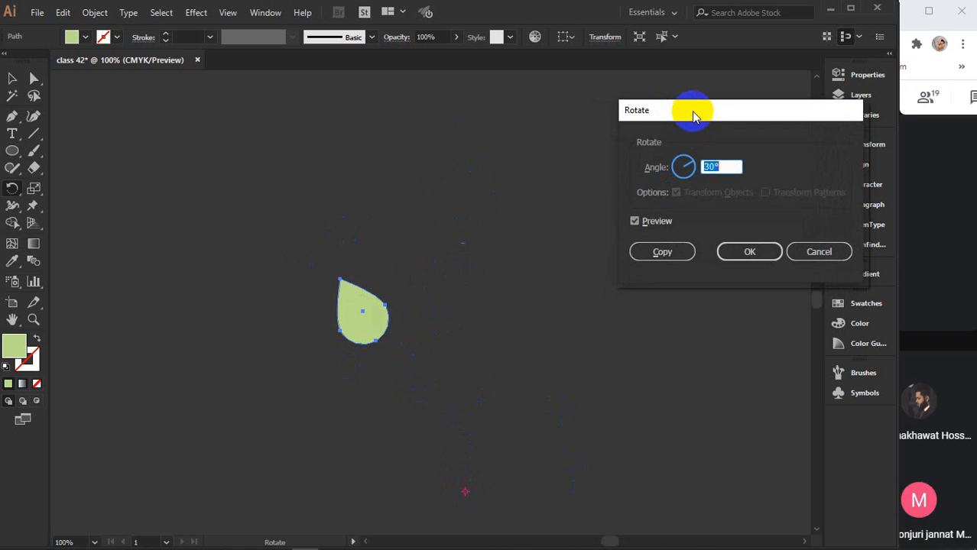
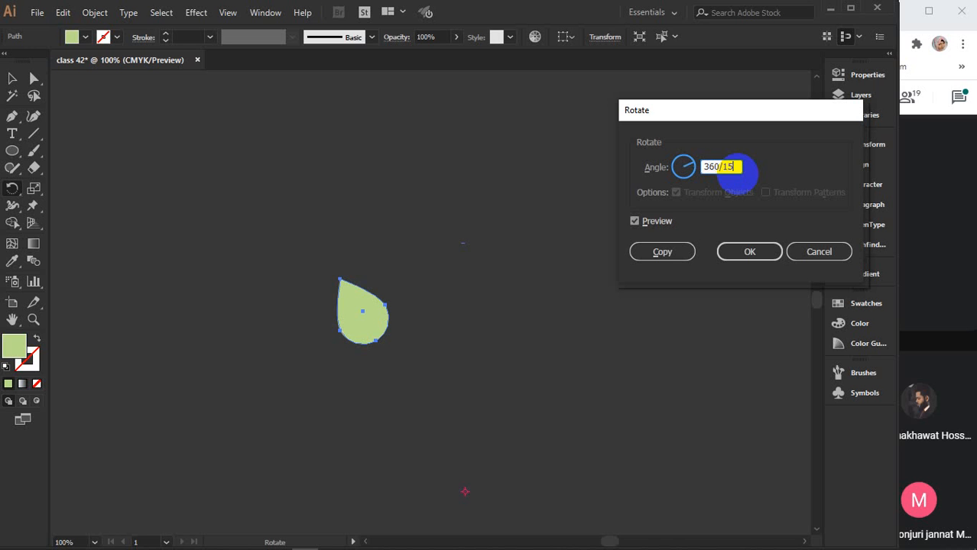
{"action": "left_click", "coordinate": [637, 222]}
{"action": "left_click", "coordinate": [644, 226]}
{"action": "left_click", "coordinate": [645, 226]}
{"action": "left_click", "coordinate": [644, 226]}
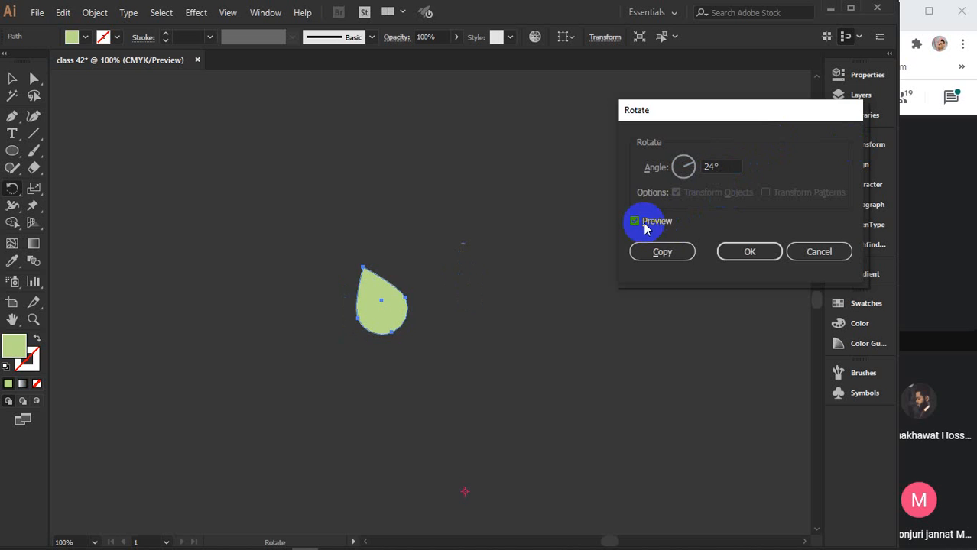
{"action": "left_click", "coordinate": [673, 253]}
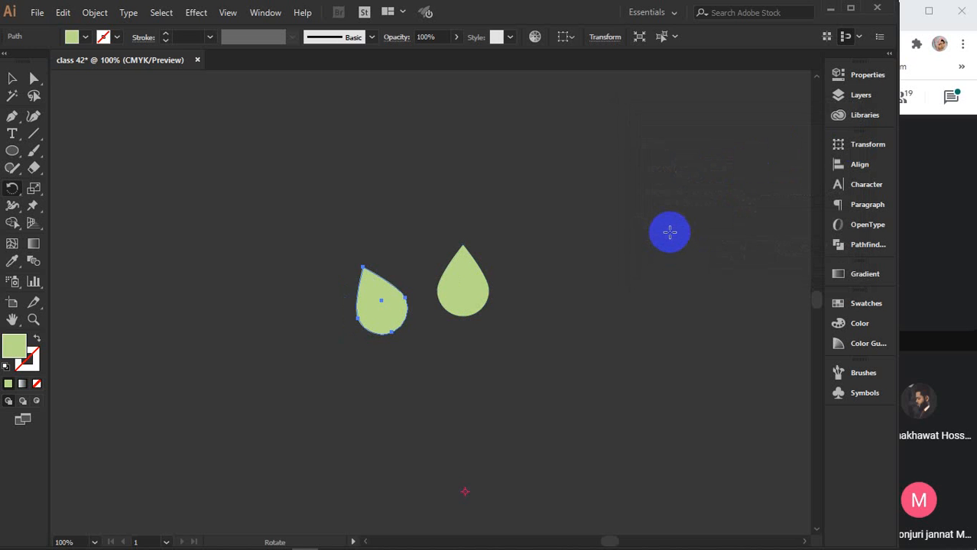
Repeat the rotated copy until 15 teardrops form a complete ring, and deselect everything
{"action": "key", "text": "ctrl"}
{"action": "key", "text": "ctrl+d"}
{"action": "key", "text": "ctrl+d"}
{"action": "key", "text": "ctrl+d"}
{"action": "left_click", "coordinate": [670, 235]}
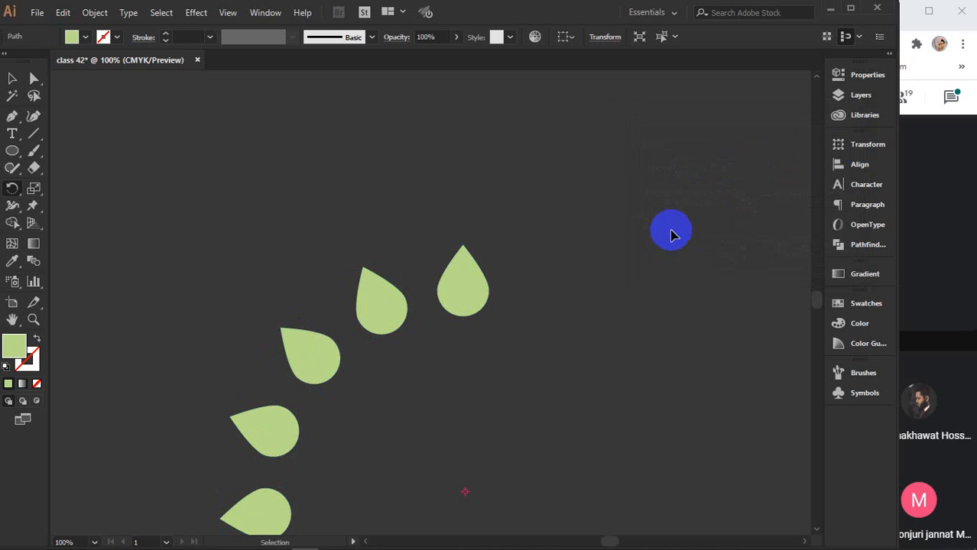
{"action": "key", "text": "ctrl+d"}
{"action": "key", "text": "ctrl+d"}
{"action": "key", "text": "ctrl+d"}
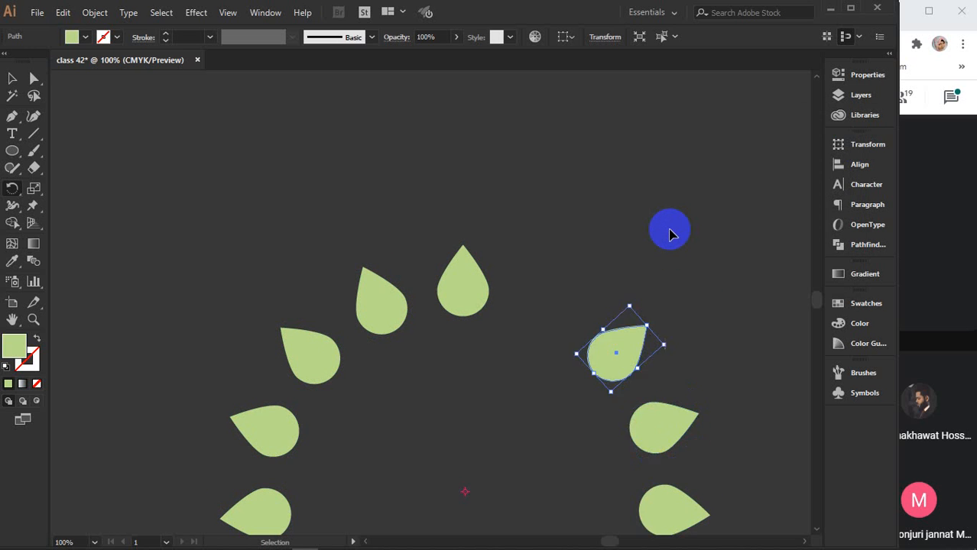
{"action": "key", "text": "ctrl+d"}
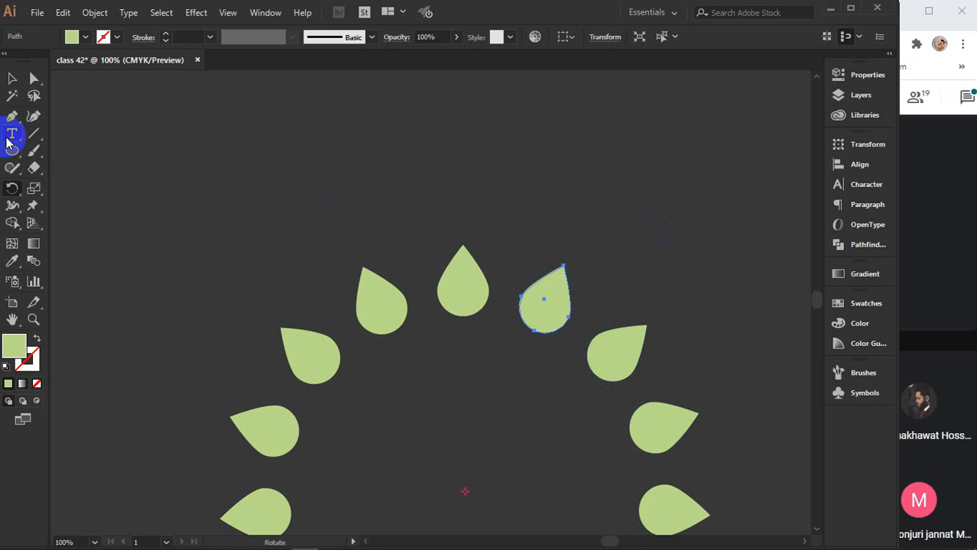
{"action": "left_click", "coordinate": [12, 81]}
{"action": "left_click", "coordinate": [486, 193]}
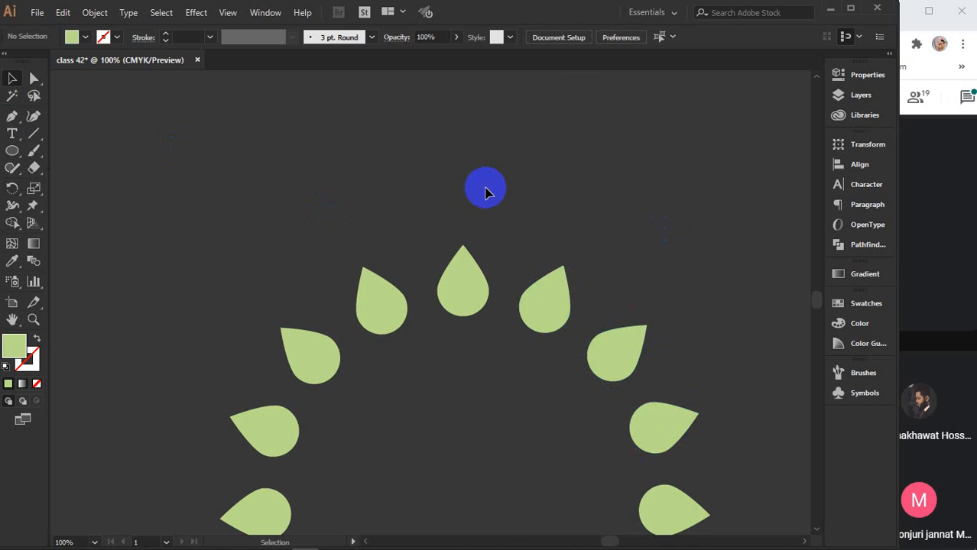
{"action": "scroll", "coordinate": [484, 193], "scroll_direction": "down", "scroll_amount": 1}
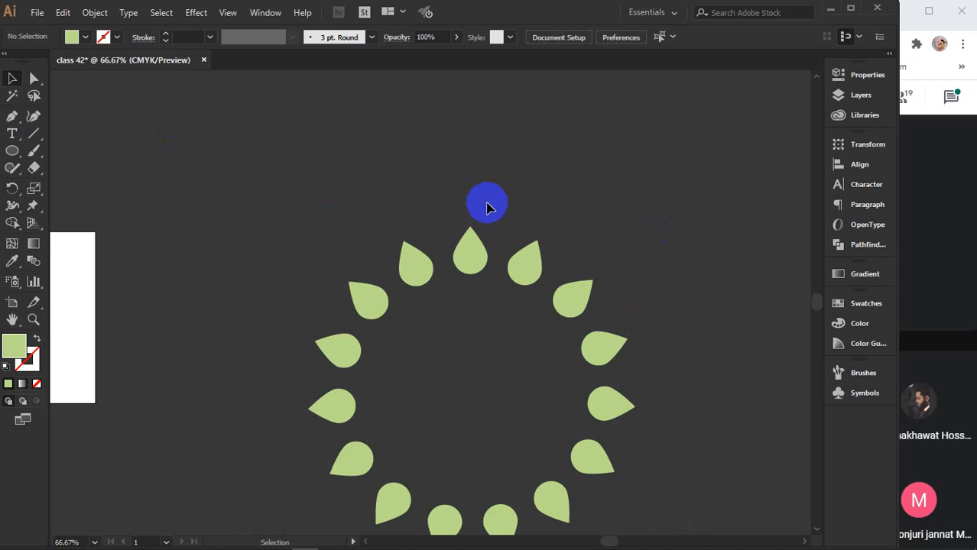
{"action": "left_click_drag", "start_coordinate": [508, 408], "coordinate": [507, 309]}
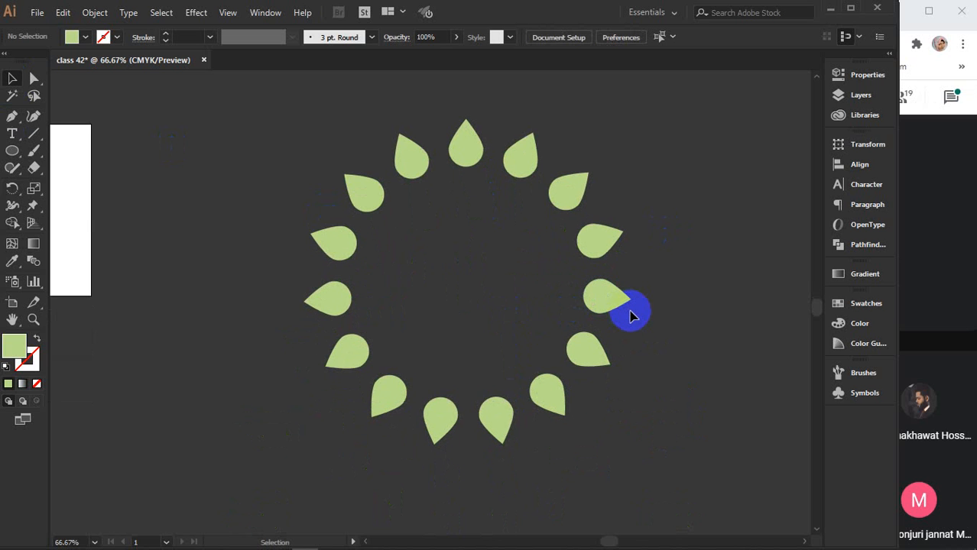
Switch to the Google Meet call to toggle the microphone, and return to the teardrop ring in Illustrator
{"action": "left_click", "coordinate": [916, 266]}
{"action": "left_click", "coordinate": [653, 524]}
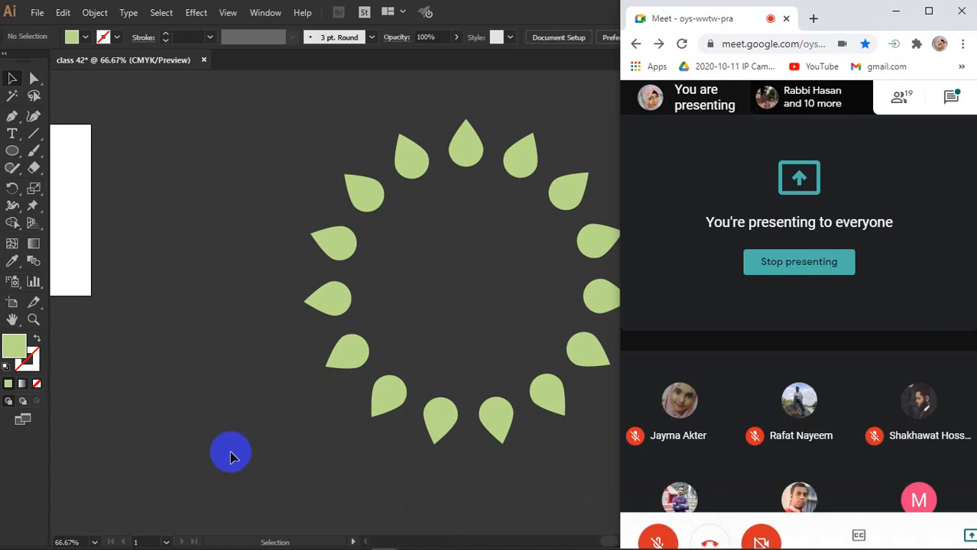
{"action": "left_click", "coordinate": [203, 413]}
{"action": "left_click", "coordinate": [959, 284]}
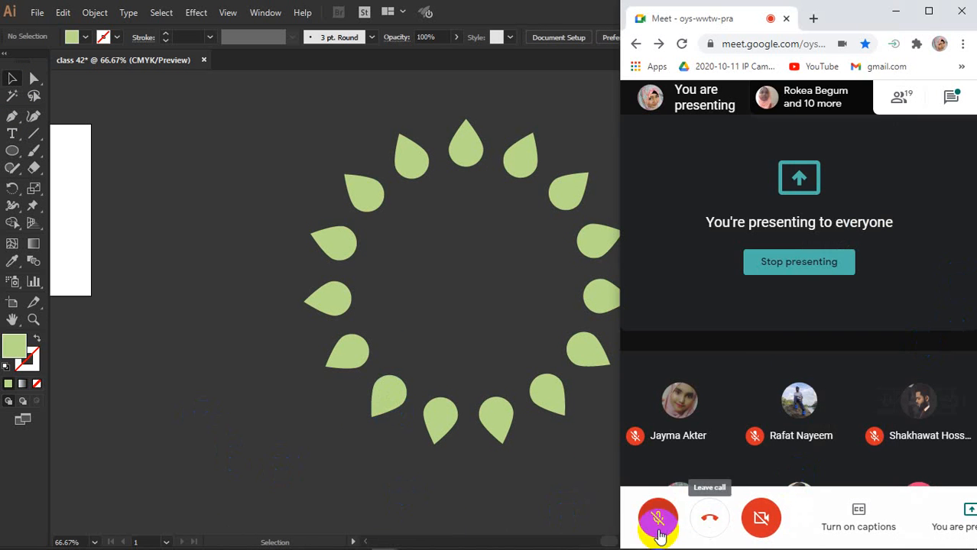
{"action": "left_click", "coordinate": [371, 480]}
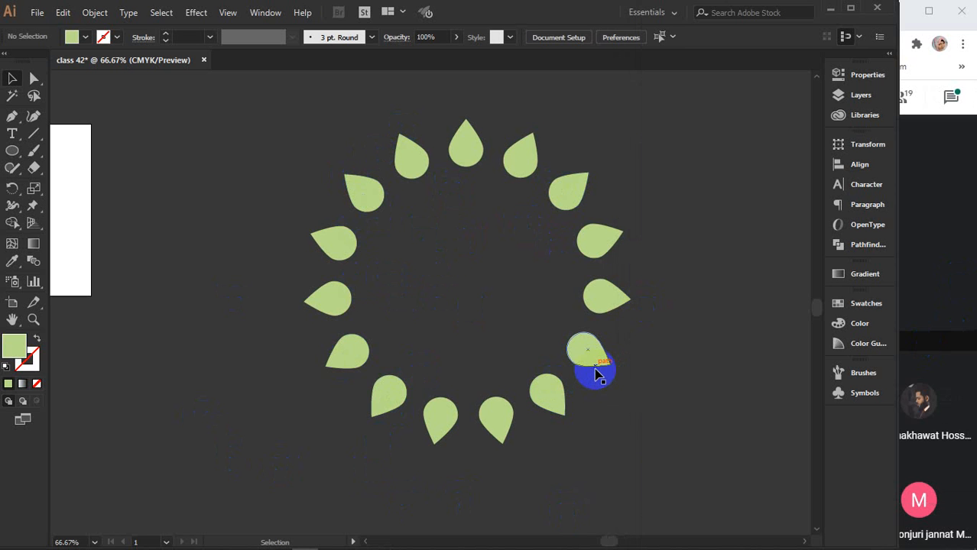
{"action": "scroll", "coordinate": [539, 290], "scroll_direction": "down", "scroll_amount": 2}
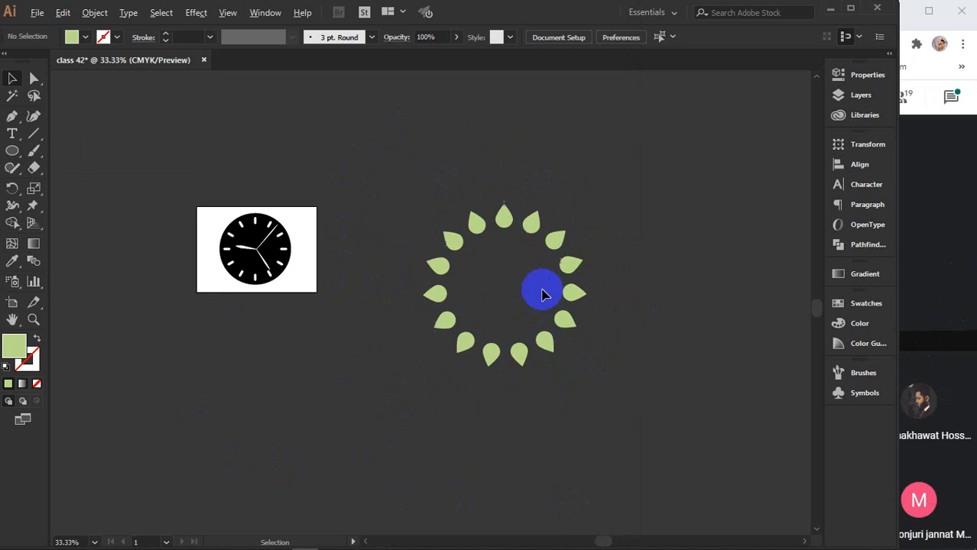
Draw a closed green fan shape with a curved top edge and a narrow flat base beside the teardrop ring, and reposition it
{"action": "left_click_drag", "start_coordinate": [600, 291], "coordinate": [267, 292]}
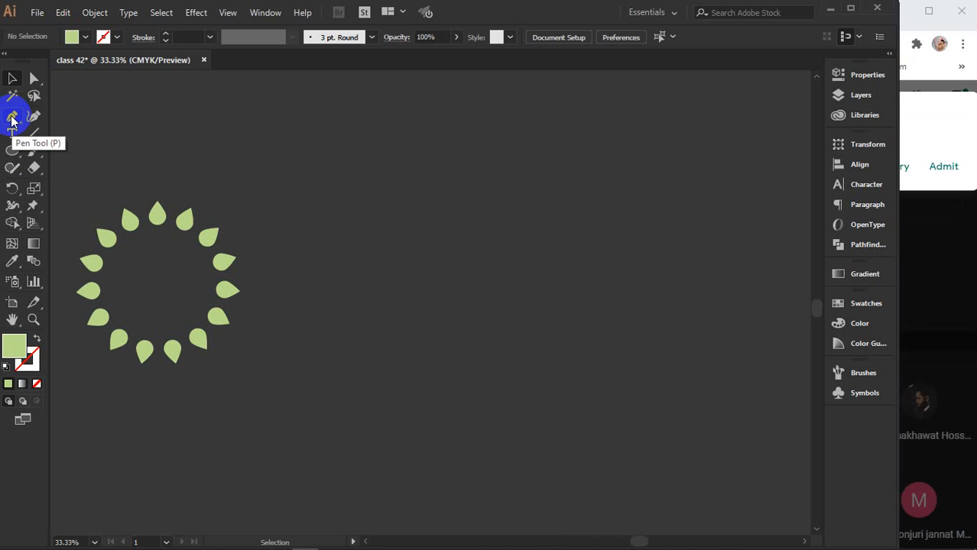
{"action": "left_click", "coordinate": [12, 119]}
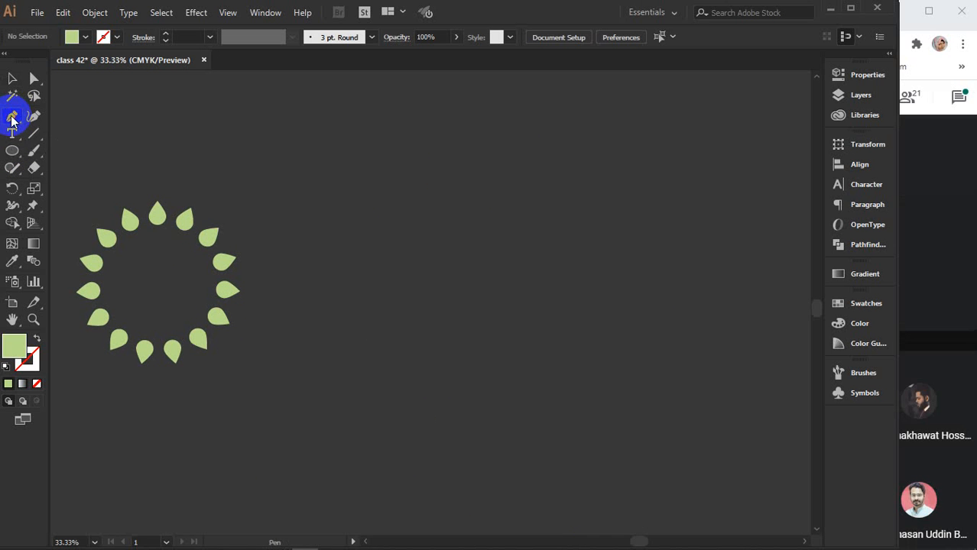
{"action": "left_click_drag", "start_coordinate": [510, 252], "coordinate": [574, 253]}
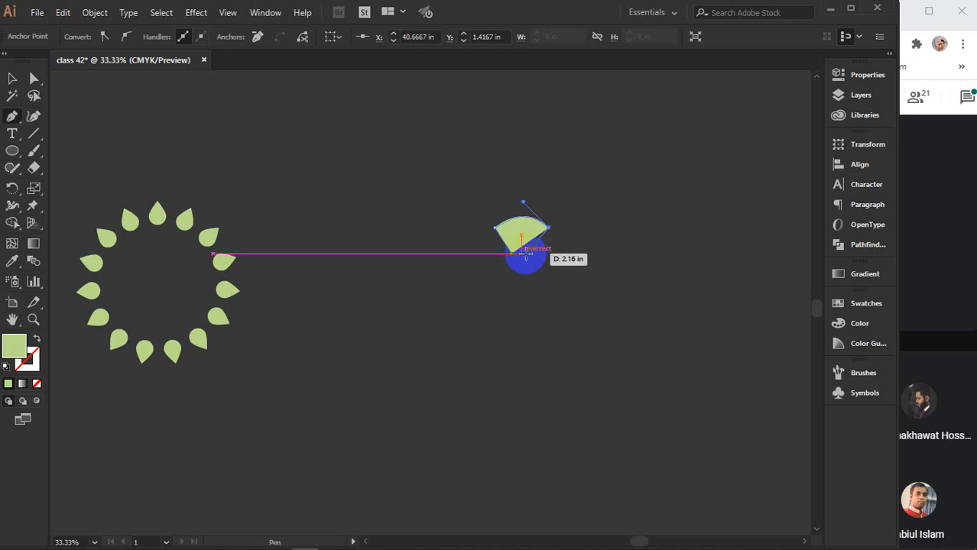
{"action": "left_click", "coordinate": [539, 253]}
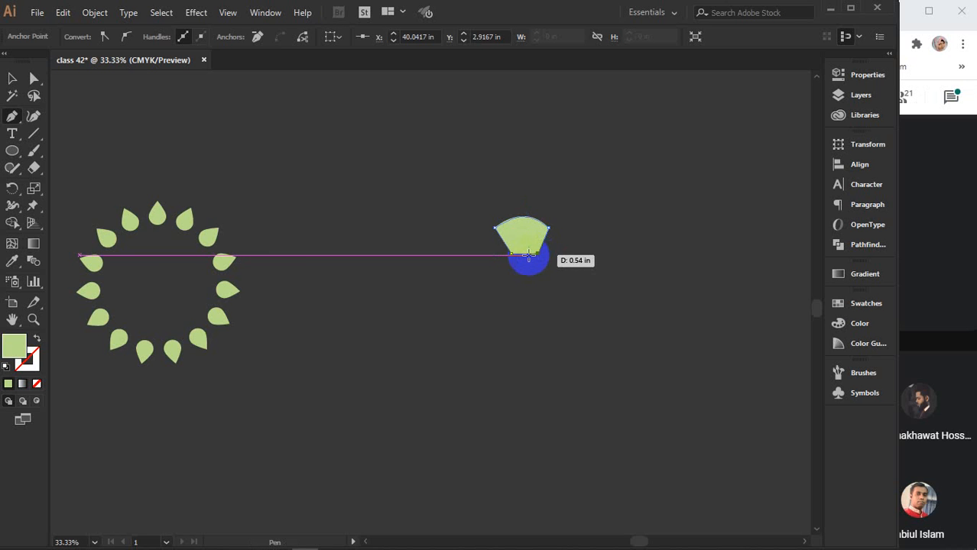
{"action": "left_click", "coordinate": [514, 255]}
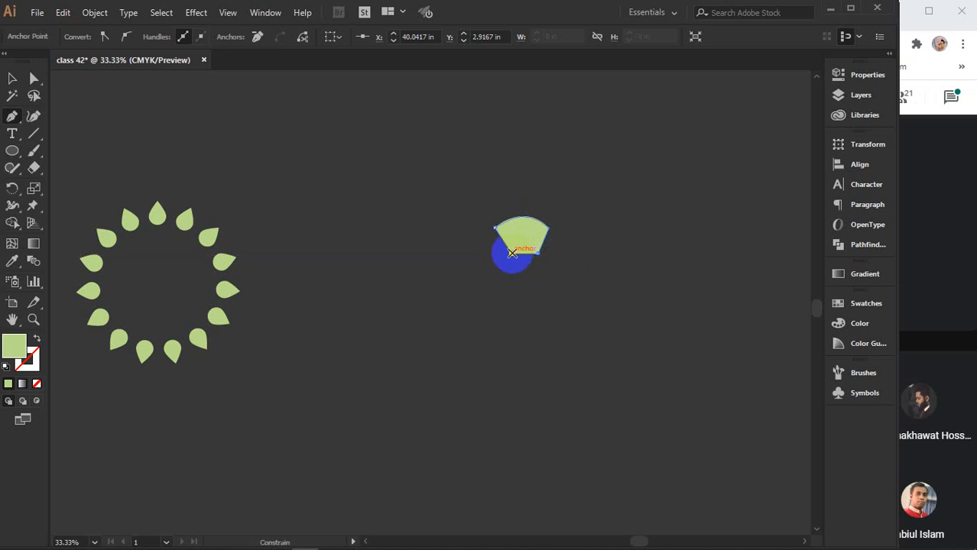
{"action": "left_click", "coordinate": [11, 79]}
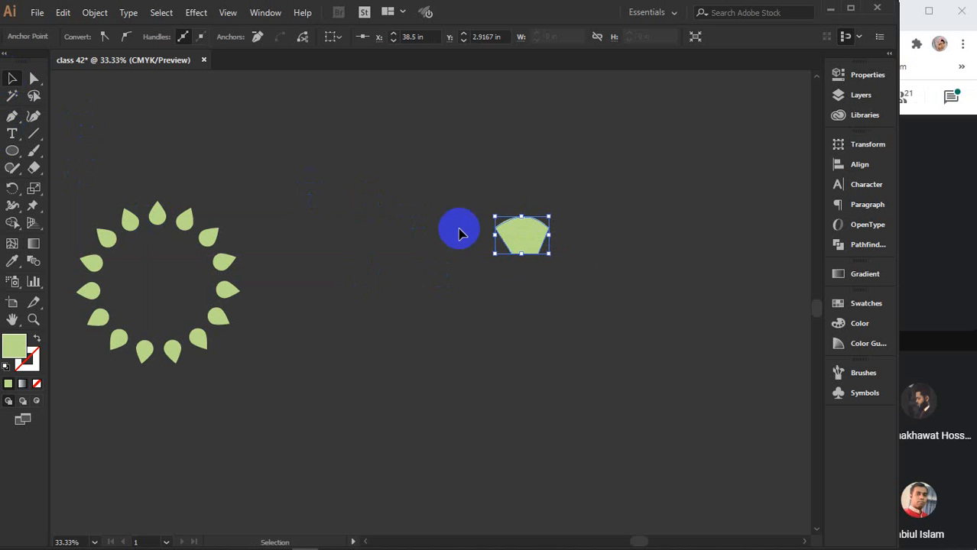
{"action": "left_click_drag", "start_coordinate": [526, 242], "coordinate": [462, 237]}
Move the fan shape's two bottom corner anchors inward so both sides slope evenly, and deselect it
{"action": "scroll", "coordinate": [450, 201], "scroll_direction": "up", "scroll_amount": 5}
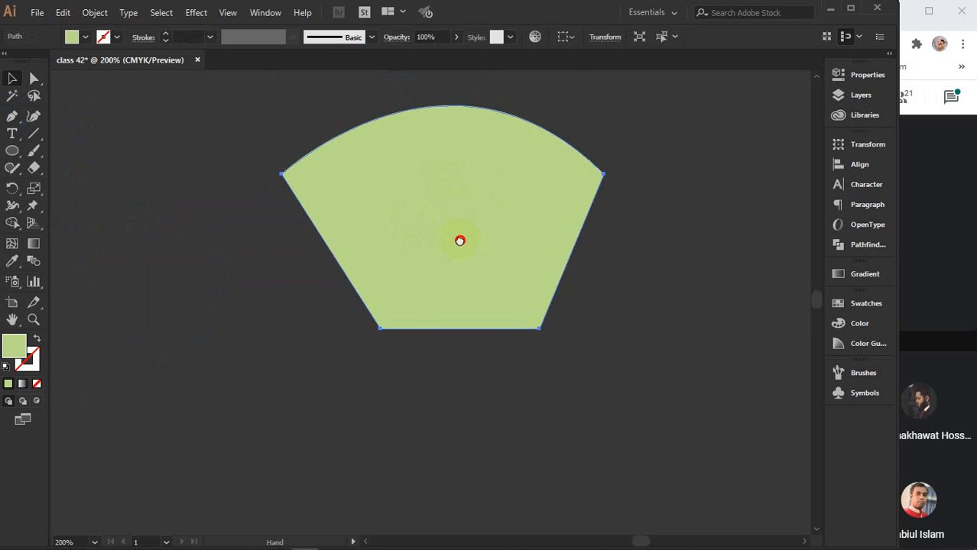
{"action": "left_click", "coordinate": [34, 79]}
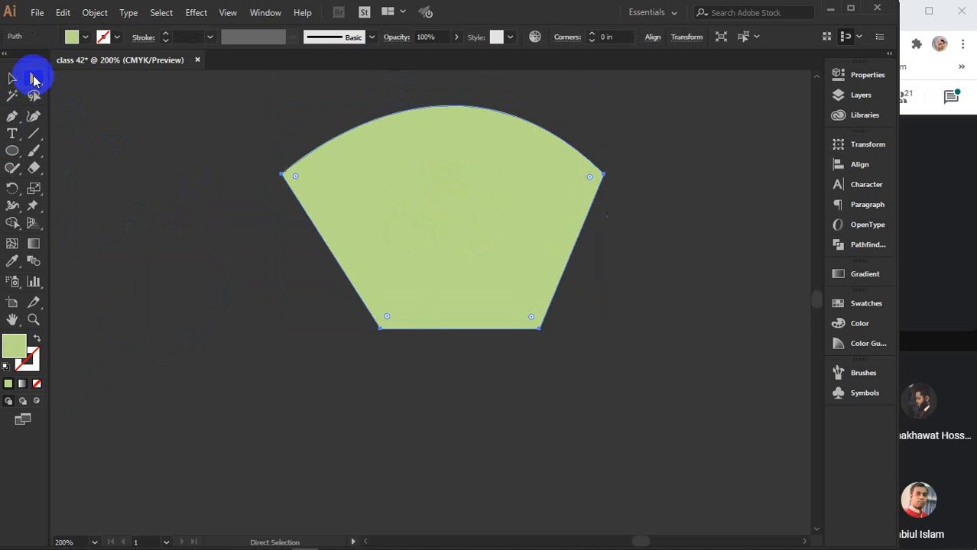
{"action": "left_click", "coordinate": [539, 330]}
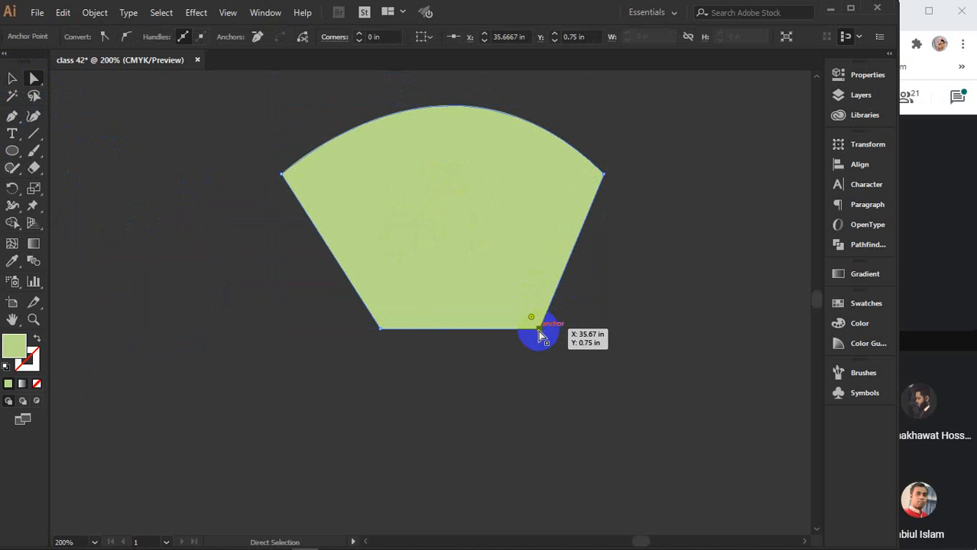
{"action": "left_click_drag", "start_coordinate": [538, 330], "coordinate": [512, 328]}
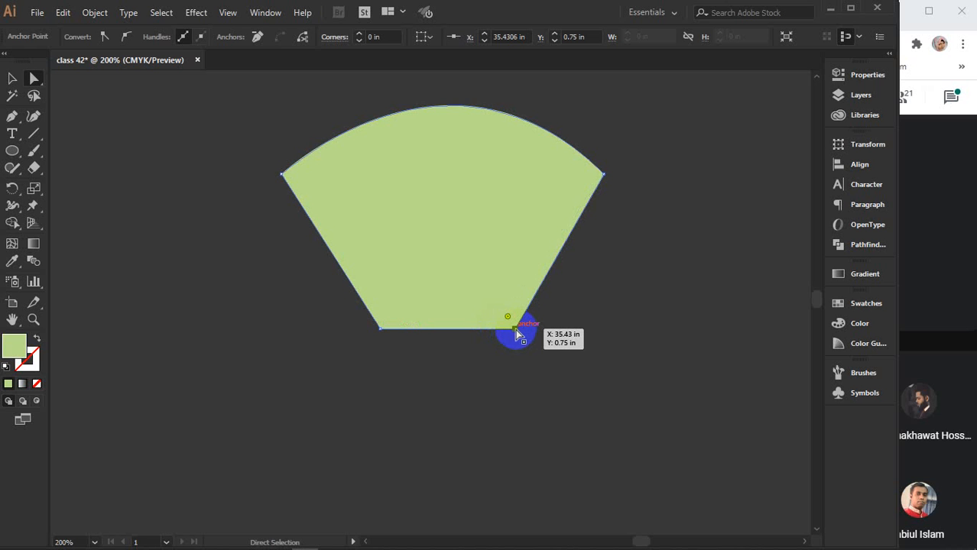
{"action": "left_click_drag", "start_coordinate": [514, 330], "coordinate": [508, 331]}
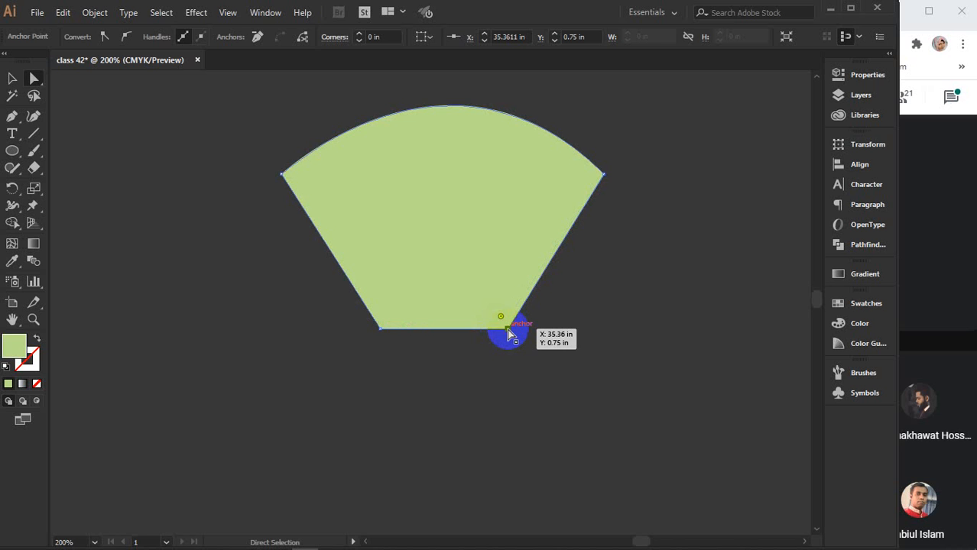
{"action": "left_click_drag", "start_coordinate": [382, 333], "coordinate": [385, 329]}
{"action": "left_click_drag", "start_coordinate": [508, 330], "coordinate": [502, 333]}
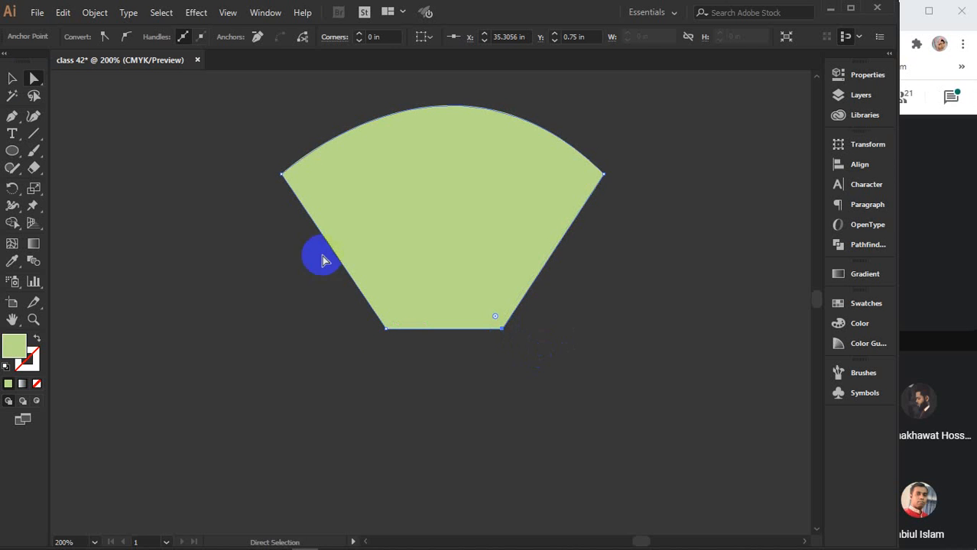
{"action": "left_click", "coordinate": [13, 79]}
{"action": "left_click", "coordinate": [178, 232]}
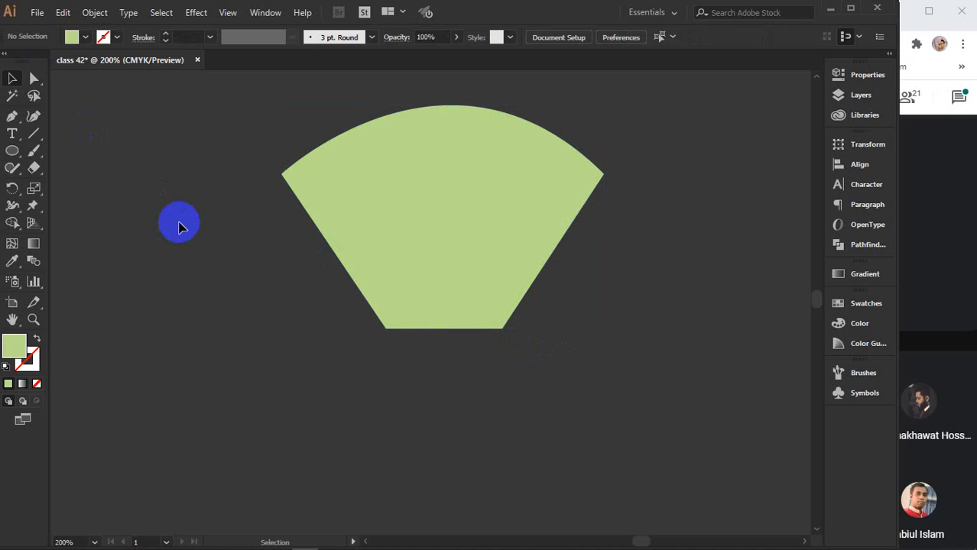
{"action": "right_click", "coordinate": [395, 191]}
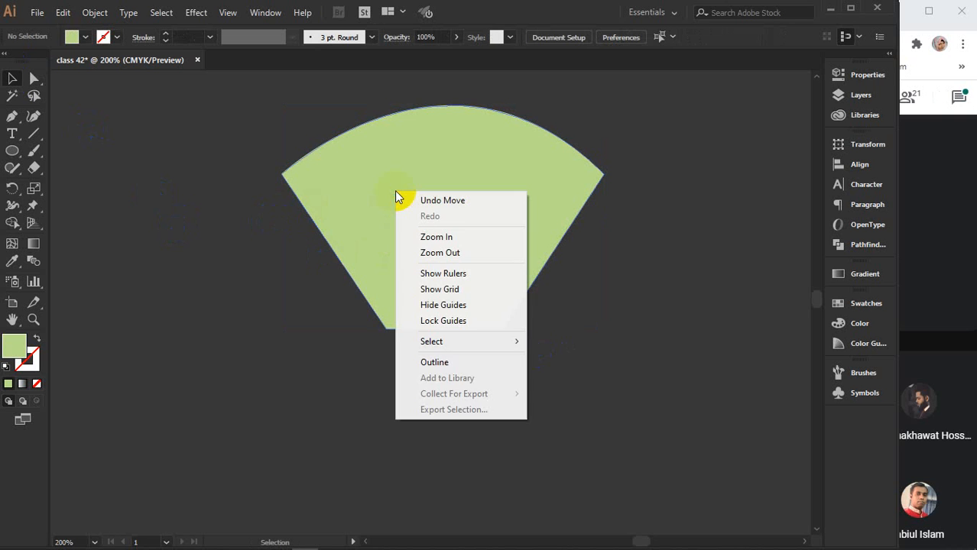
{"action": "left_click_drag", "start_coordinate": [264, 134], "coordinate": [393, 220]}
{"action": "right_click", "coordinate": [400, 221]}
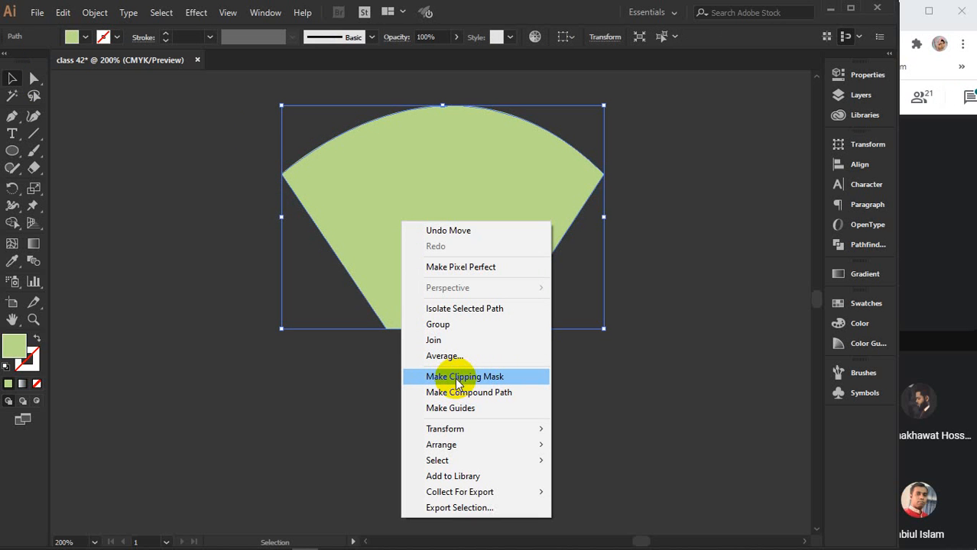
{"action": "left_click", "coordinate": [233, 207]}
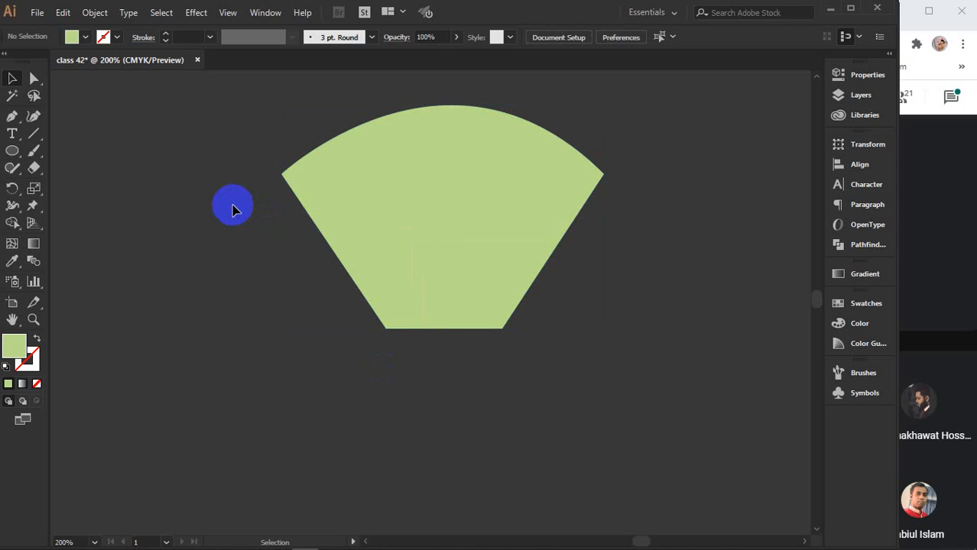
Scale the fan shape down proportionally and move it up to leave empty space below
{"action": "scroll", "coordinate": [444, 251], "scroll_direction": "down", "scroll_amount": 2}
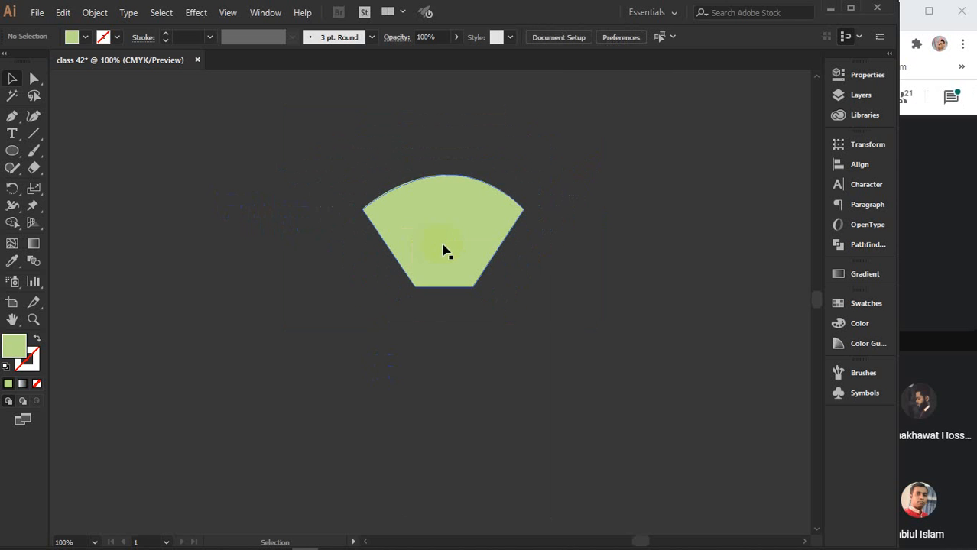
{"action": "left_click", "coordinate": [443, 251]}
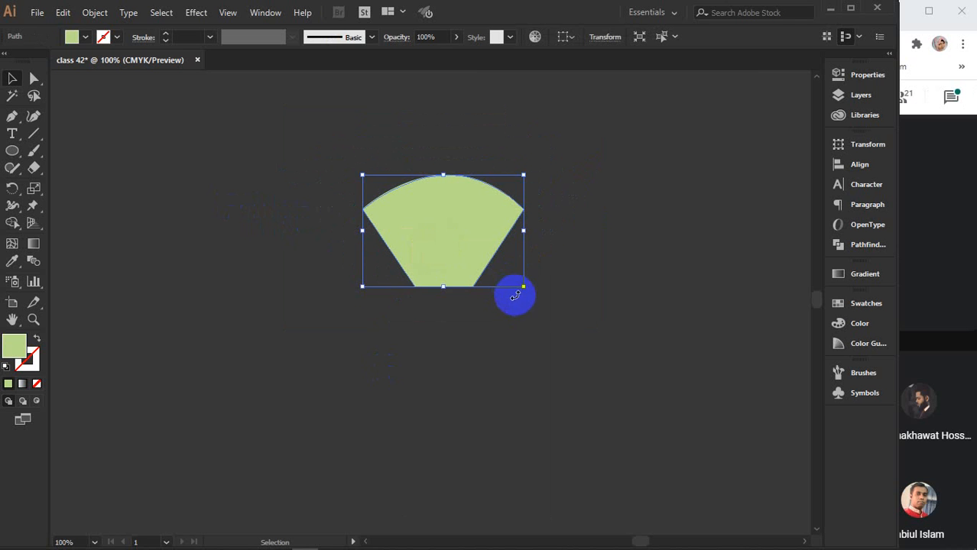
{"action": "left_click_drag", "start_coordinate": [525, 290], "coordinate": [499, 262]}
{"action": "scroll", "coordinate": [501, 263], "scroll_direction": "down", "scroll_amount": 1}
{"action": "scroll", "coordinate": [500, 262], "scroll_direction": "down", "scroll_amount": 1}
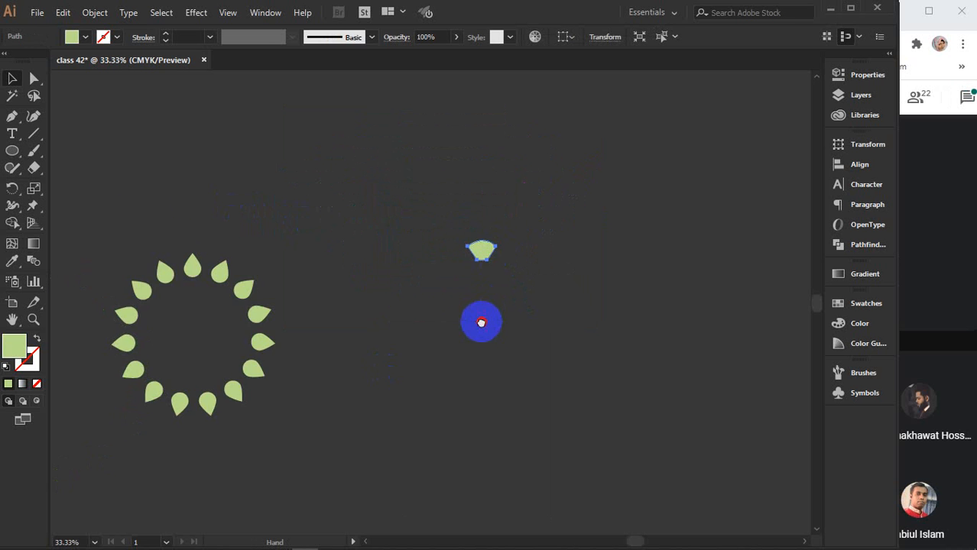
{"action": "left_click_drag", "start_coordinate": [479, 322], "coordinate": [419, 266]}
{"action": "scroll", "coordinate": [415, 200], "scroll_direction": "up", "scroll_amount": 1}
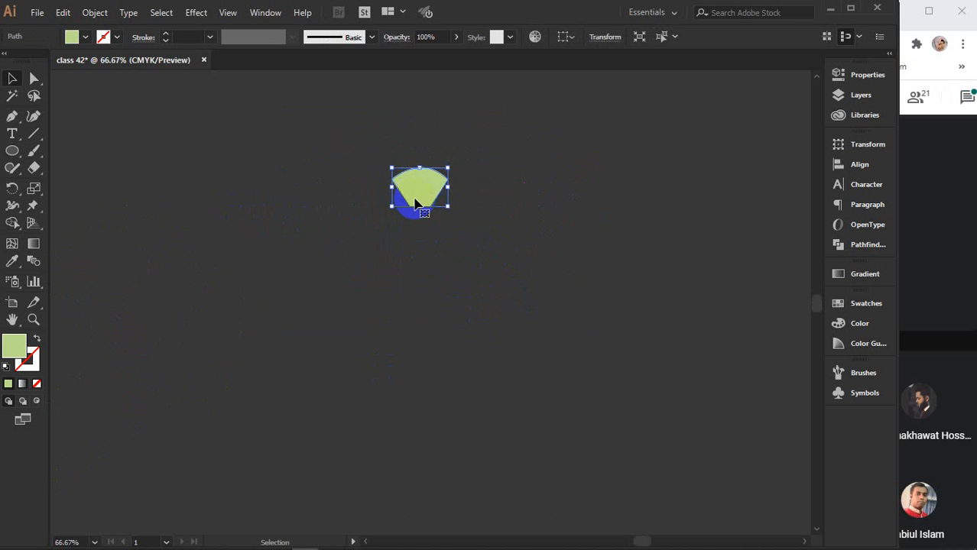
{"action": "left_click_drag", "start_coordinate": [415, 202], "coordinate": [411, 161]}
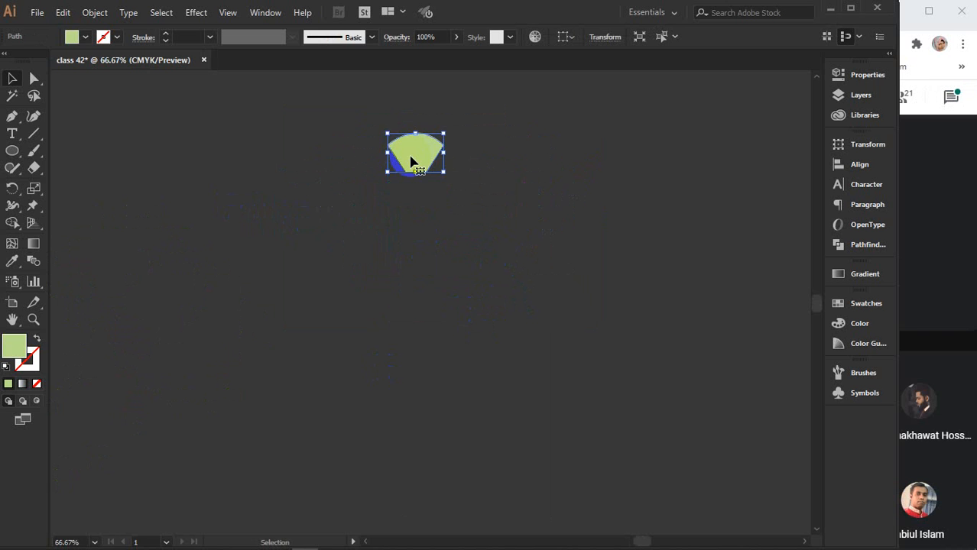
Set the Rotate pivot well below the fan shape with the rotation options open, and compare the shape with the preview on and off
{"action": "left_click", "coordinate": [12, 187]}
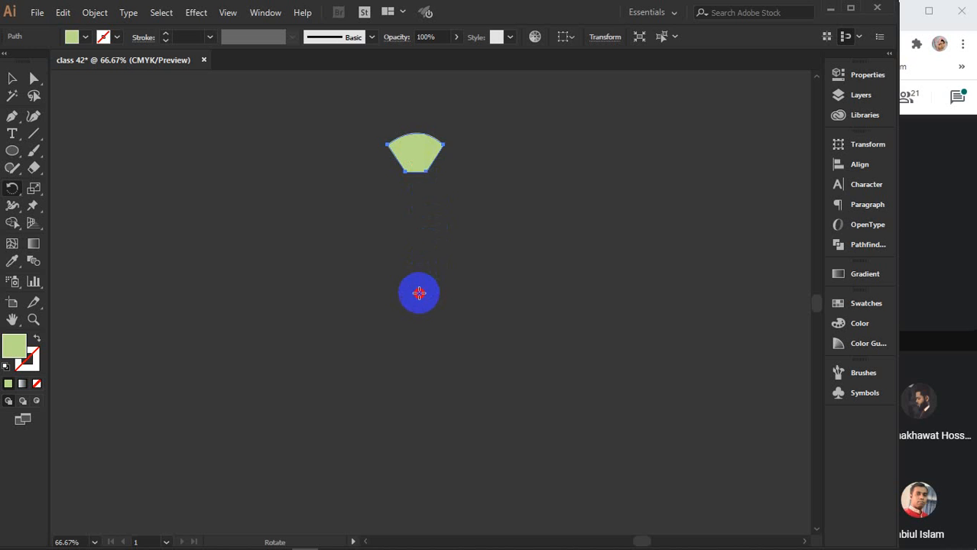
{"action": "left_click", "coordinate": [419, 292], "text": "alt"}
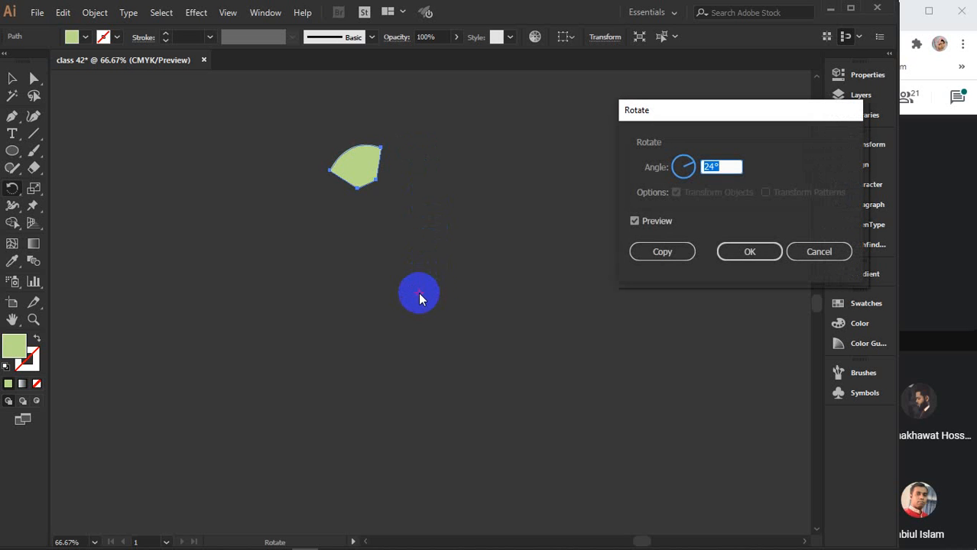
{"action": "left_click", "coordinate": [659, 227]}
{"action": "left_click", "coordinate": [660, 226]}
{"action": "left_click", "coordinate": [660, 226]}
{"action": "left_click", "coordinate": [660, 227]}
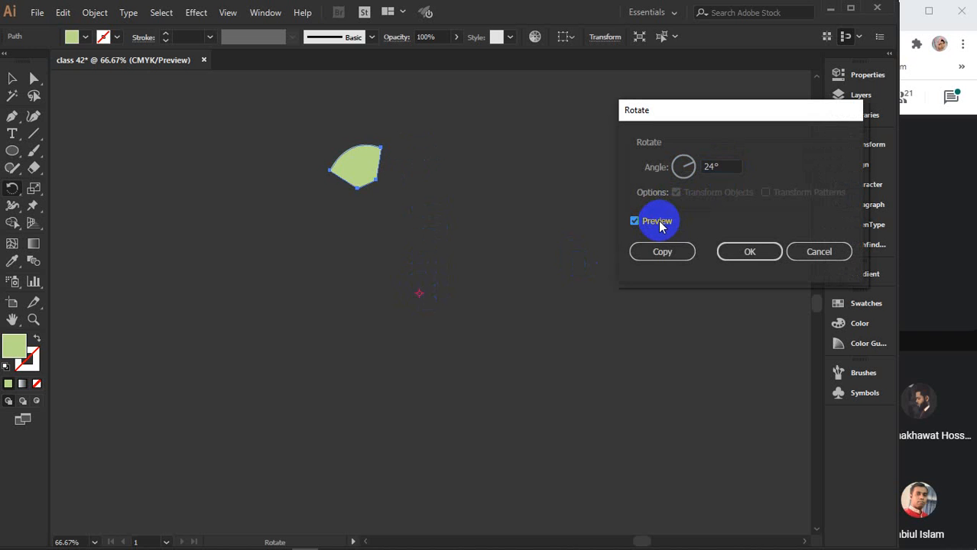
Set the rotation angle to 360/10, check it with the preview, and create a rotated copy of the fan shape
{"action": "double_click", "coordinate": [729, 165]}
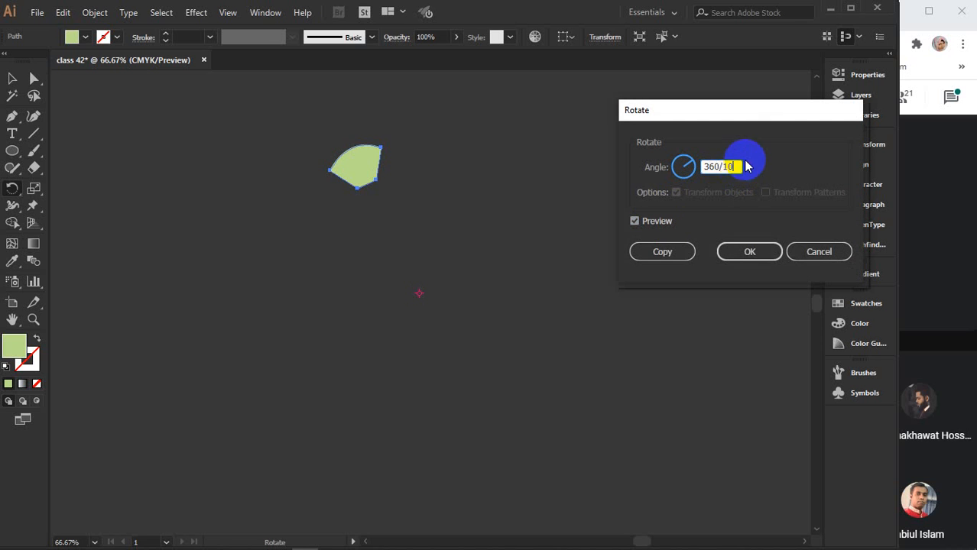
{"action": "left_click", "coordinate": [648, 222]}
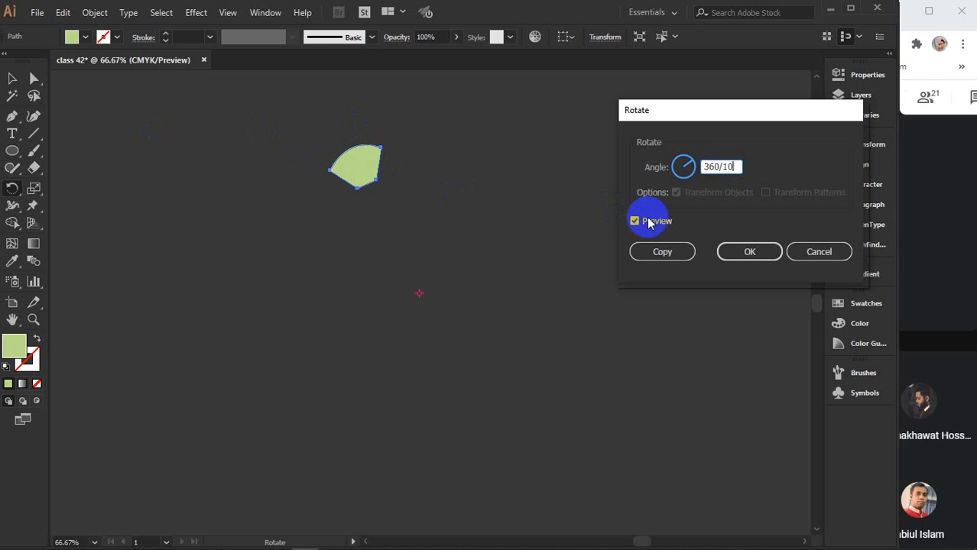
{"action": "left_click", "coordinate": [635, 221]}
{"action": "left_click", "coordinate": [634, 221]}
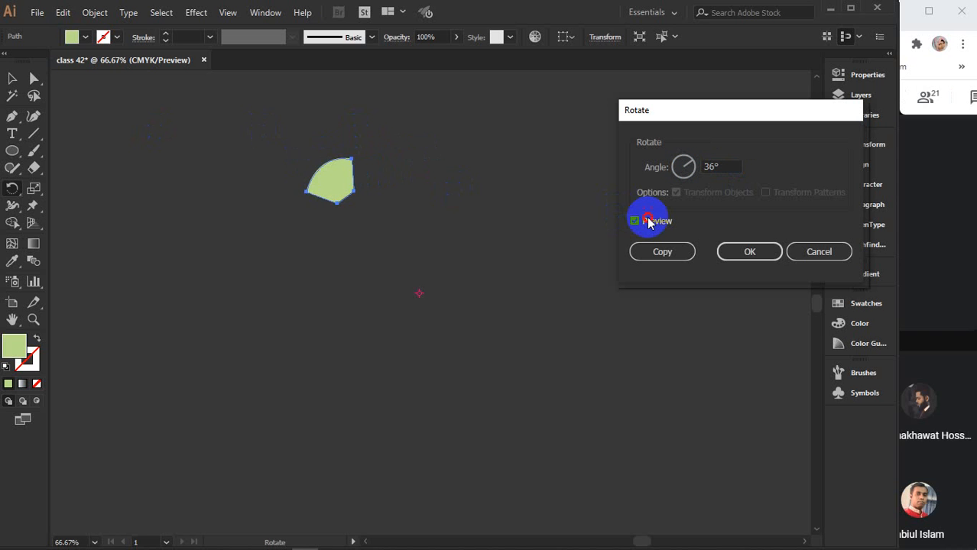
{"action": "left_click", "coordinate": [634, 221]}
{"action": "left_click", "coordinate": [635, 221]}
{"action": "left_click", "coordinate": [634, 221]}
{"action": "left_click", "coordinate": [635, 221]}
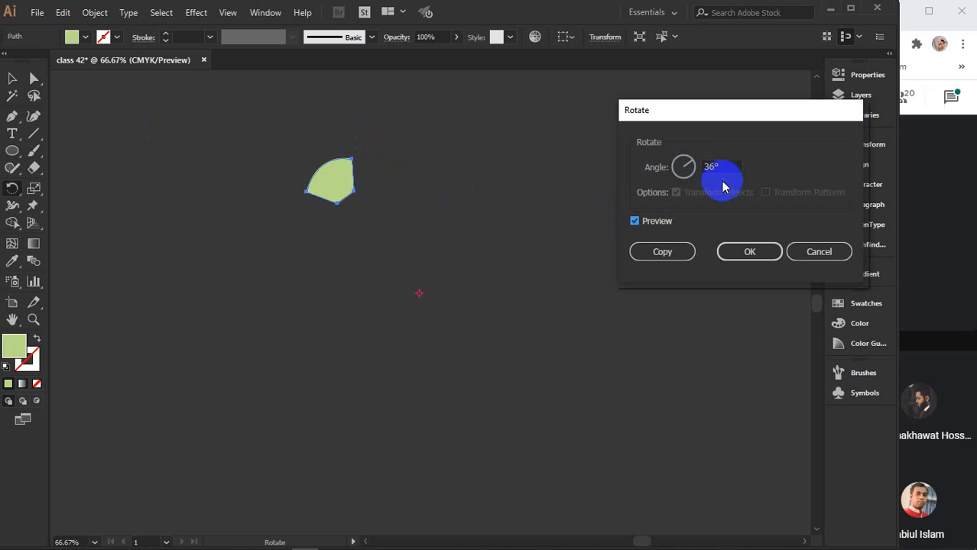
{"action": "left_click", "coordinate": [722, 168]}
{"action": "left_click", "coordinate": [662, 252]}
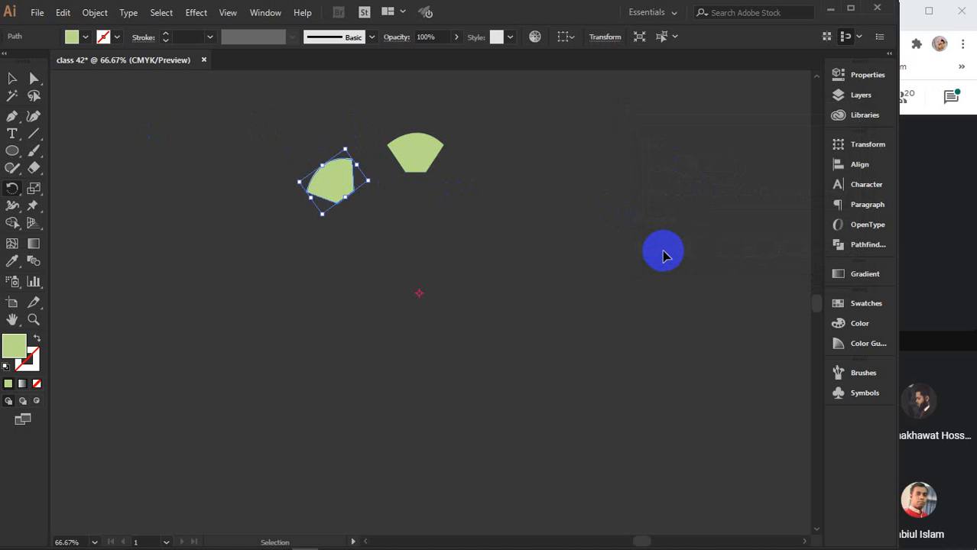
Repeat the rotated copy until 10 fan shapes form a complete ring, and deselect everything
{"action": "key", "text": "ctrl+d"}
{"action": "key", "text": "ctrl+d"}
{"action": "key", "text": "ctrl+d"}
{"action": "key", "text": "ctrl+d"}
{"action": "key", "text": "ctrl+d"}
{"action": "key", "text": "ctrl+d"}
{"action": "key", "text": "ctrl+d"}
{"action": "key", "text": "ctrl+d"}
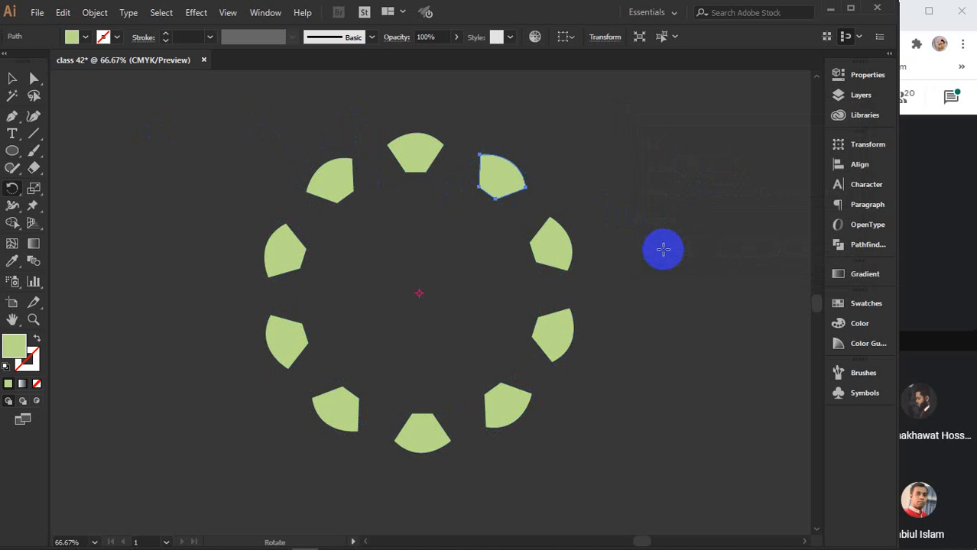
{"action": "left_click", "coordinate": [13, 78]}
{"action": "left_click", "coordinate": [184, 140]}
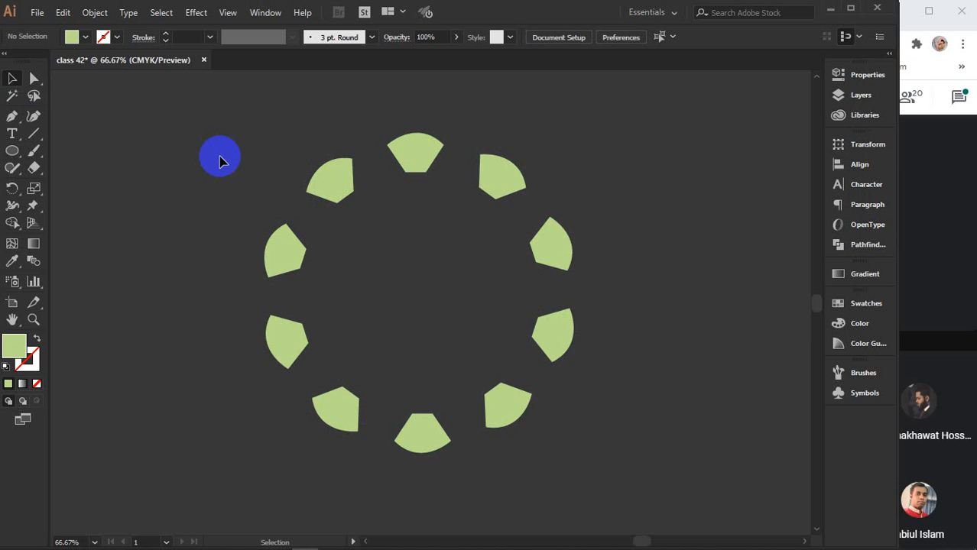
Delete the clock, the teardrop ring and the fan-shape ring, including the black clock face, to empty the artboard
{"action": "scroll", "coordinate": [219, 156], "scroll_direction": "down", "scroll_amount": 5}
{"action": "left_click_drag", "start_coordinate": [201, 228], "coordinate": [358, 247]}
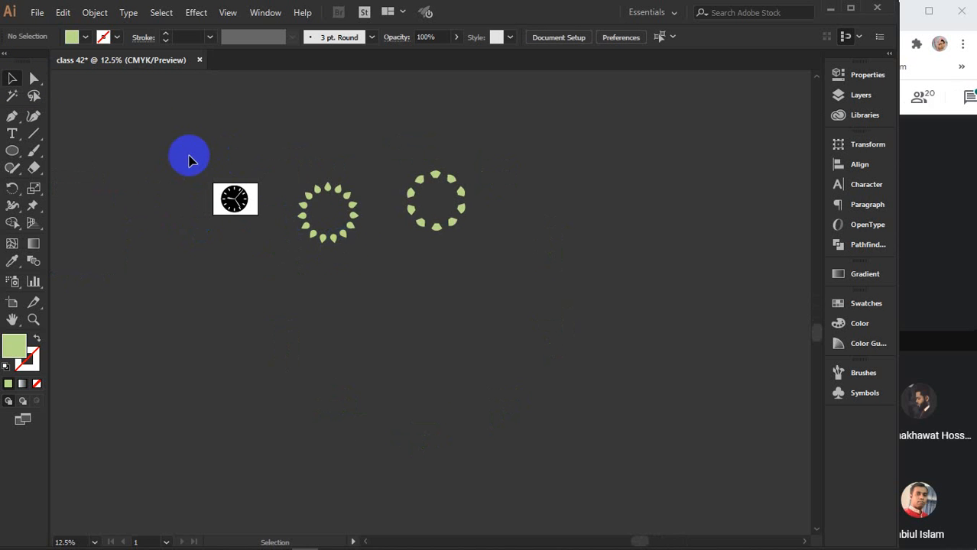
{"action": "left_click_drag", "start_coordinate": [175, 131], "coordinate": [489, 264]}
{"action": "key", "text": "Delete"}
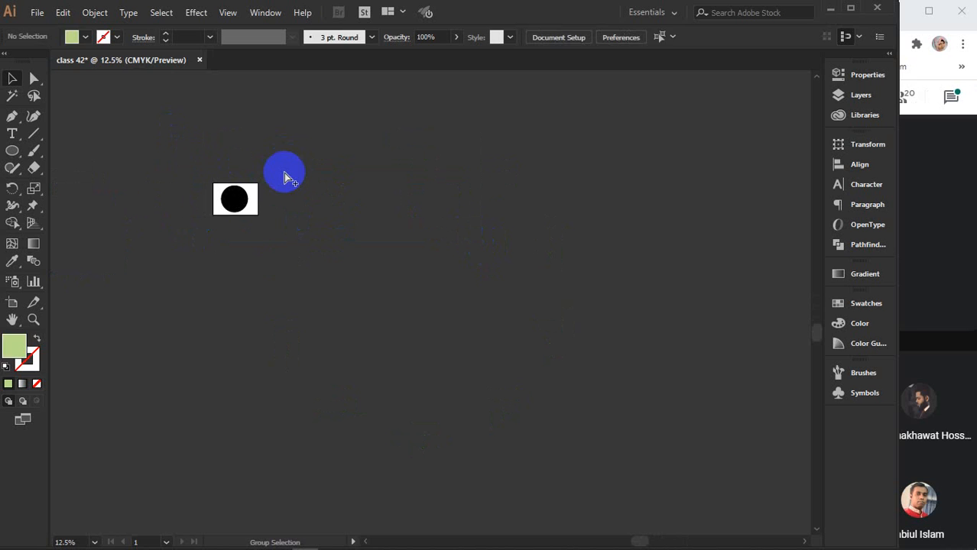
{"action": "key", "text": "ctrl+a"}
{"action": "key", "text": "Delete"}
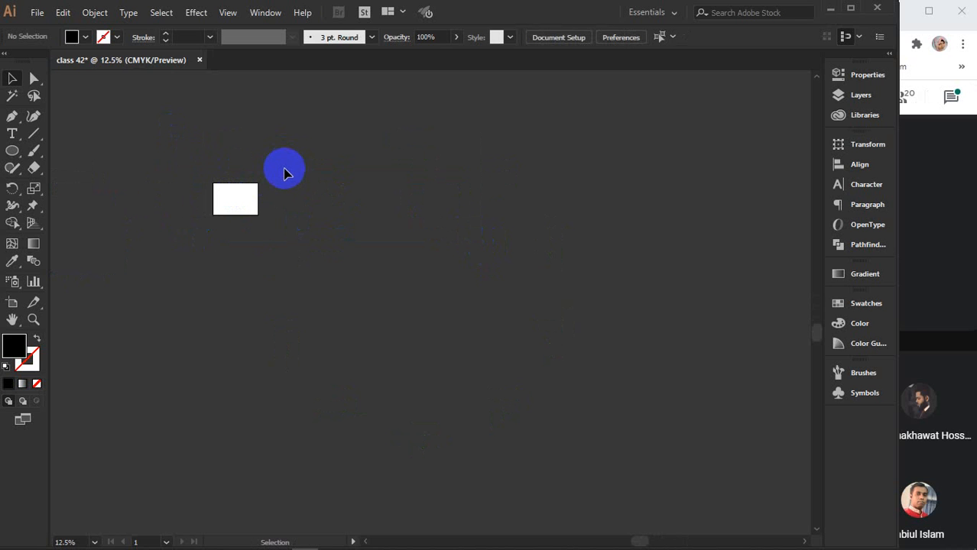
{"action": "scroll", "coordinate": [249, 202], "scroll_direction": "up", "scroll_amount": 6}
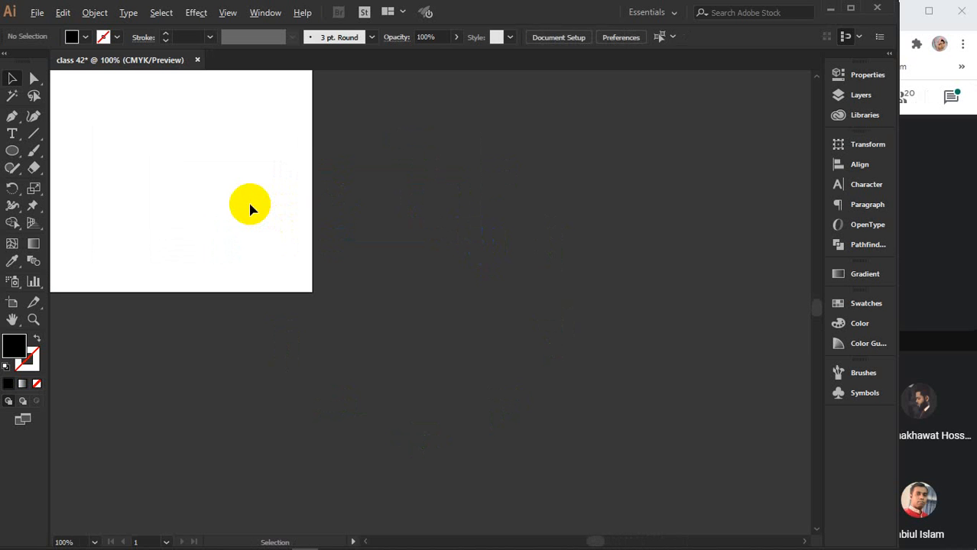
Draw a black ellipse, slightly taller than wide, on the upper middle-left area of the artboard
{"action": "scroll", "coordinate": [250, 208], "scroll_direction": "up", "scroll_amount": 2}
{"action": "left_click_drag", "start_coordinate": [229, 183], "coordinate": [633, 353]}
{"action": "left_click", "coordinate": [19, 152]}
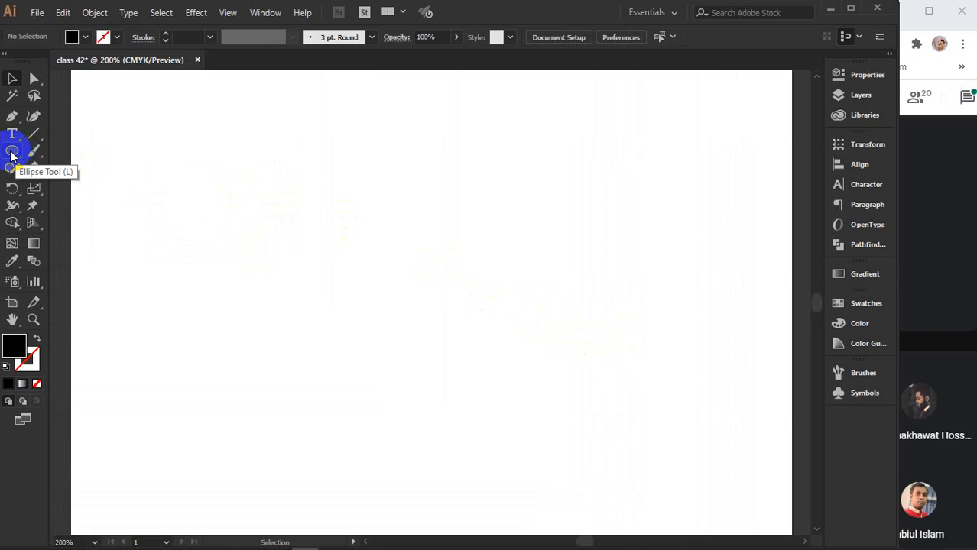
{"action": "left_click", "coordinate": [11, 152]}
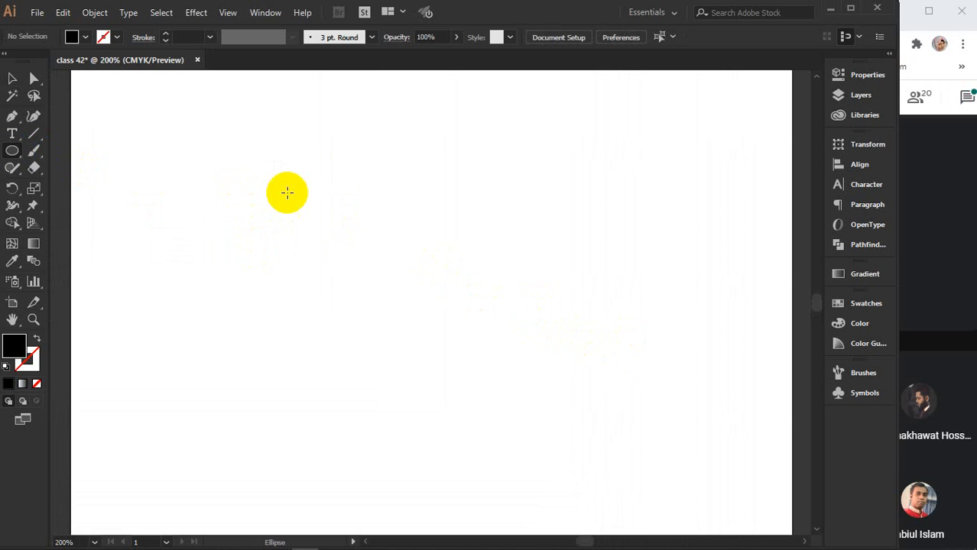
{"action": "left_click_drag", "start_coordinate": [279, 176], "coordinate": [438, 353]}
Reshape the ellipse into a leaning teardrop by pulling its top anchor up and outward and moving its left anchor slightly inward
{"action": "left_click", "coordinate": [33, 78]}
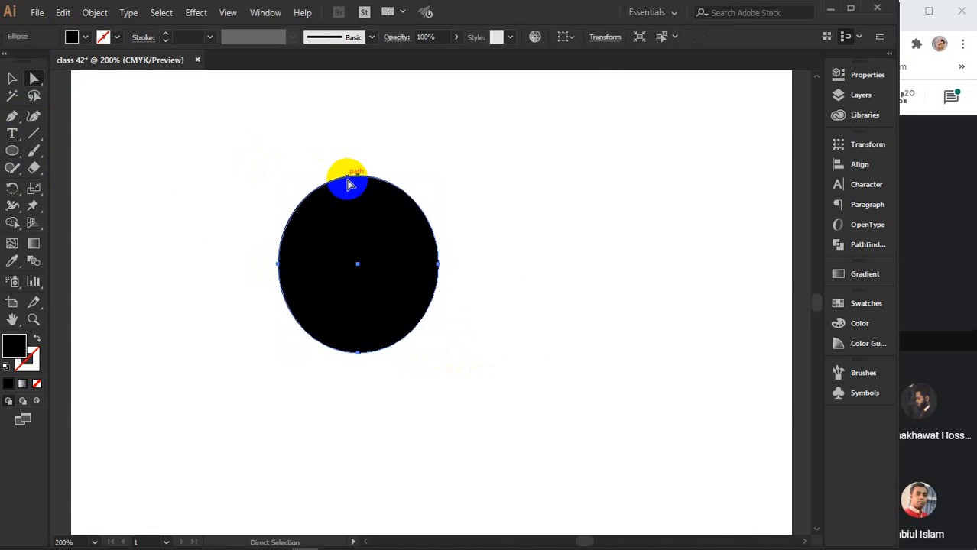
{"action": "left_click_drag", "start_coordinate": [358, 176], "coordinate": [262, 141]}
{"action": "left_click", "coordinate": [279, 264]}
{"action": "left_click_drag", "start_coordinate": [281, 266], "coordinate": [299, 264]}
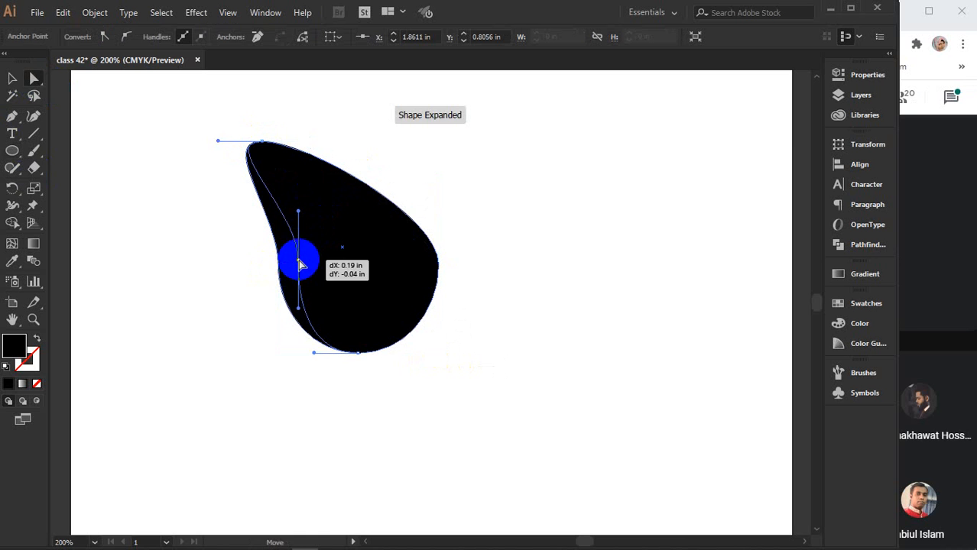
{"action": "left_click", "coordinate": [12, 78]}
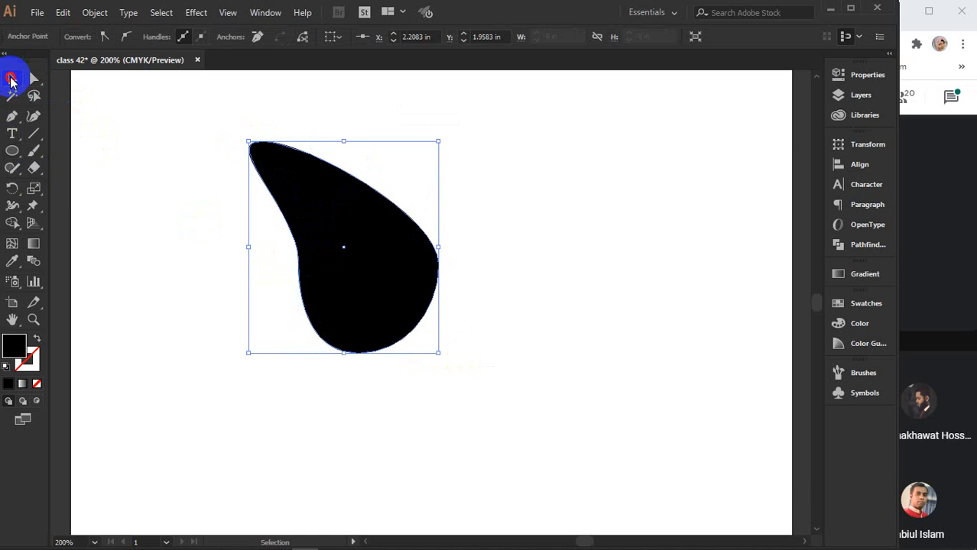
Fill the teardrop with a saturated orange and leave it selected
{"action": "double_click", "coordinate": [12, 344]}
{"action": "left_click_drag", "start_coordinate": [559, 348], "coordinate": [663, 283]}
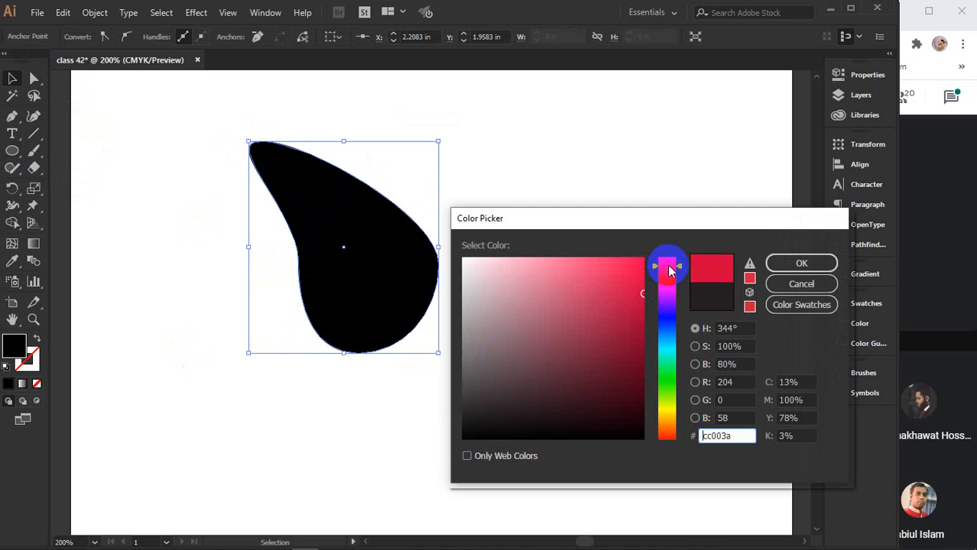
{"action": "left_click", "coordinate": [668, 264]}
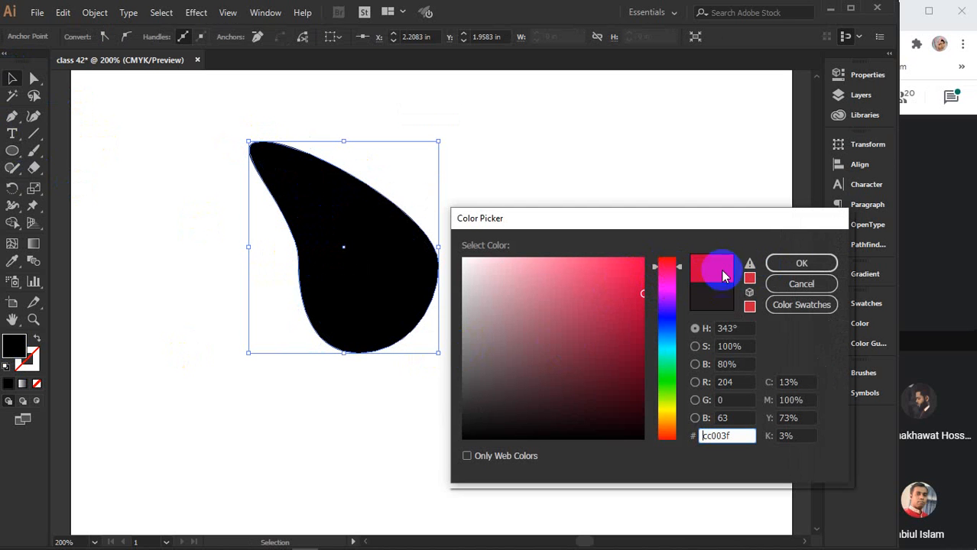
{"action": "left_click", "coordinate": [668, 428]}
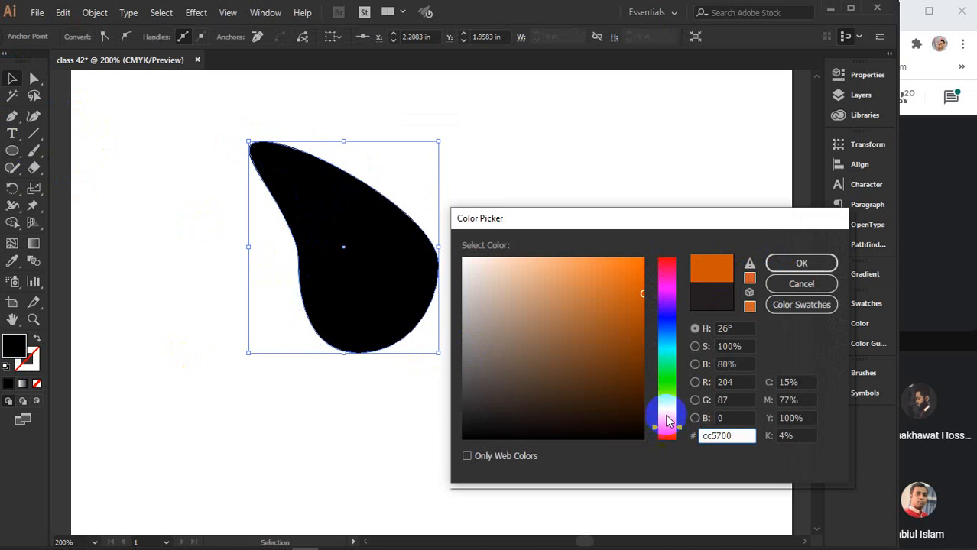
{"action": "left_click", "coordinate": [666, 421]}
{"action": "left_click", "coordinate": [785, 264]}
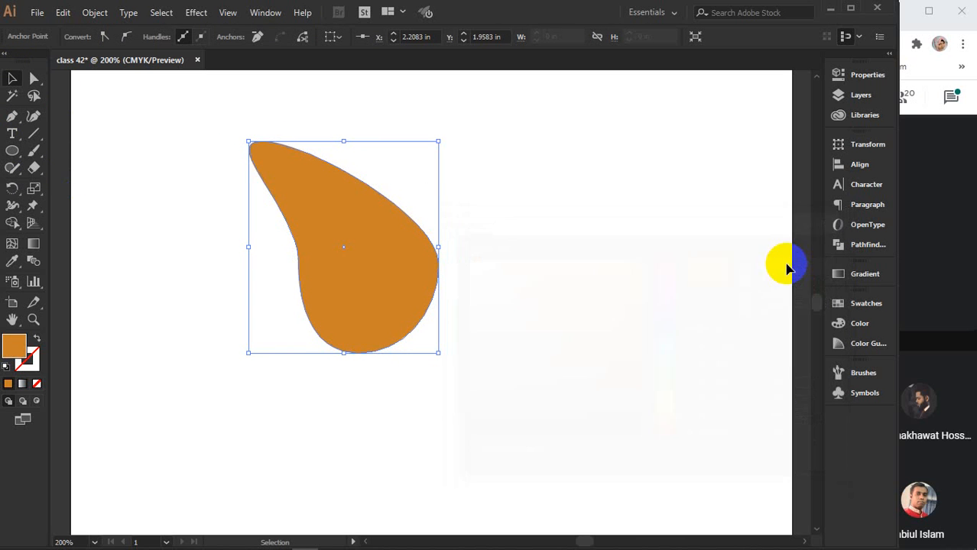
{"action": "left_click", "coordinate": [535, 257]}
{"action": "left_click", "coordinate": [405, 269]}
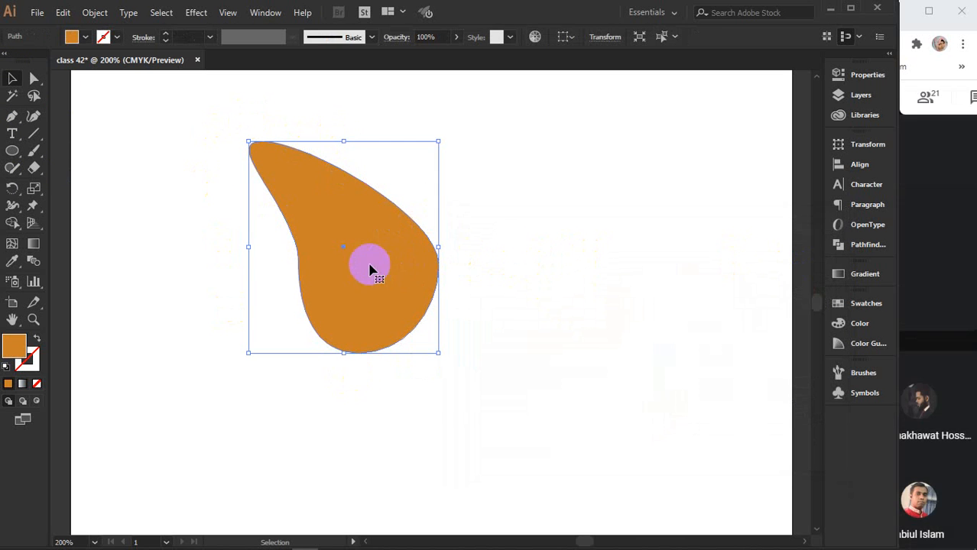
Create a copy of the teardrop rotated by 360/12 about its own centre, checking the preview first
{"action": "left_click_drag", "start_coordinate": [897, 241], "coordinate": [877, 245]}
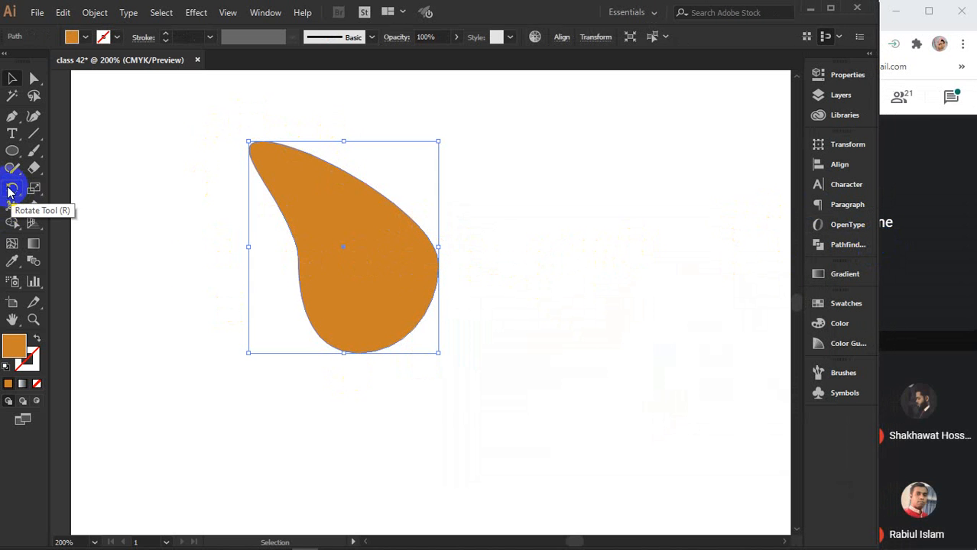
{"action": "right_click", "coordinate": [359, 255]}
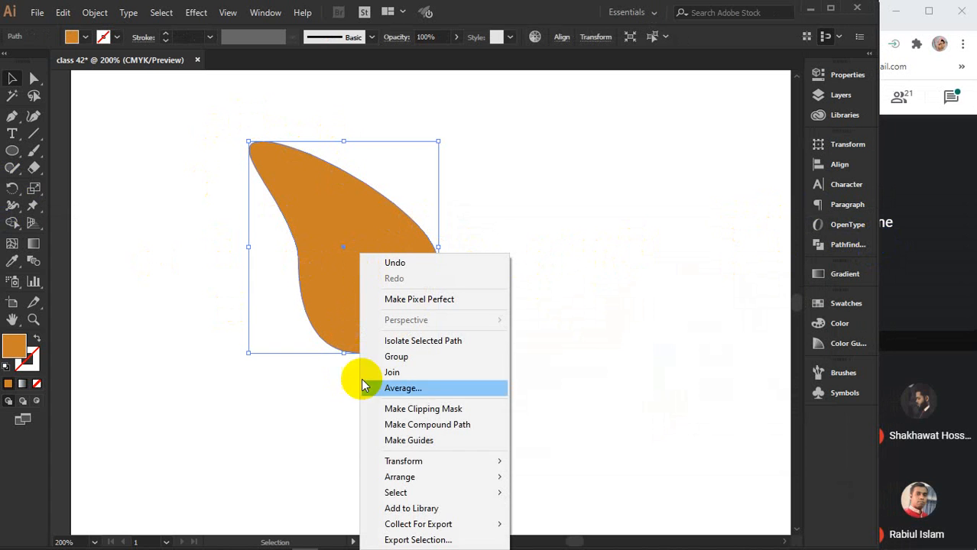
{"action": "mouse_move", "coordinate": [406, 461]}
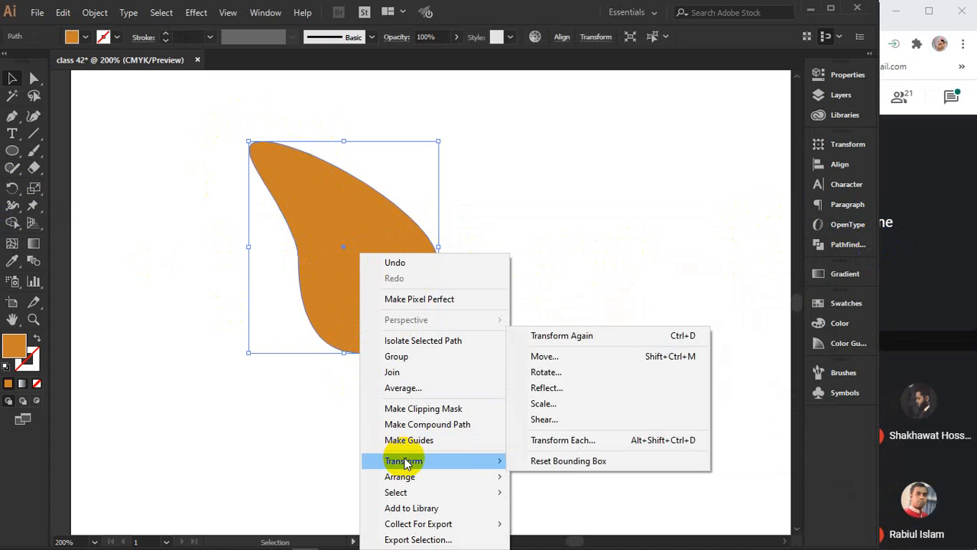
{"action": "left_click", "coordinate": [558, 373]}
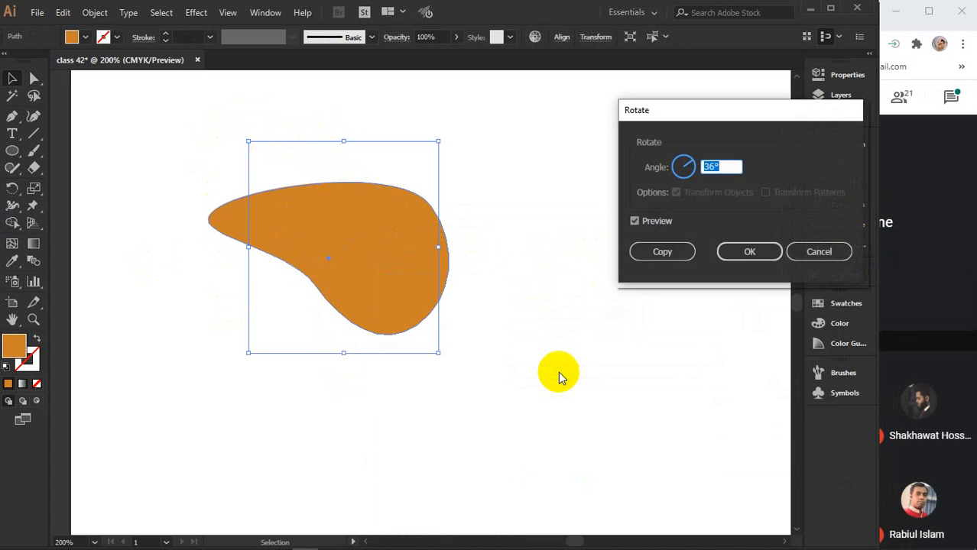
{"action": "mouse_move", "coordinate": [689, 105]}
{"action": "left_mouse_down"}
{"action": "mouse_move", "coordinate": [667, 112]}
{"action": "mouse_move", "coordinate": [621, 98]}
{"action": "mouse_move", "coordinate": [679, 102]}
{"action": "left_mouse_up"}
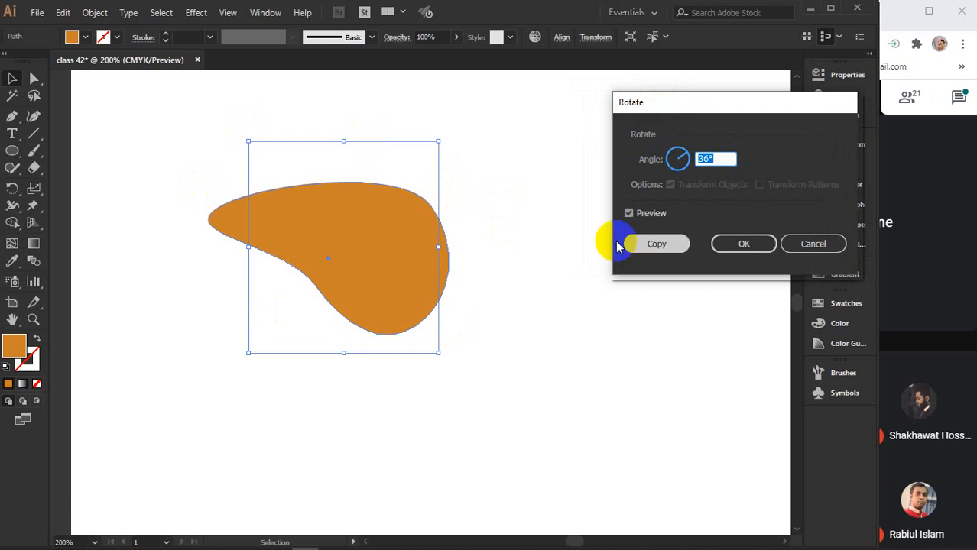
{"action": "left_click", "coordinate": [722, 158]}
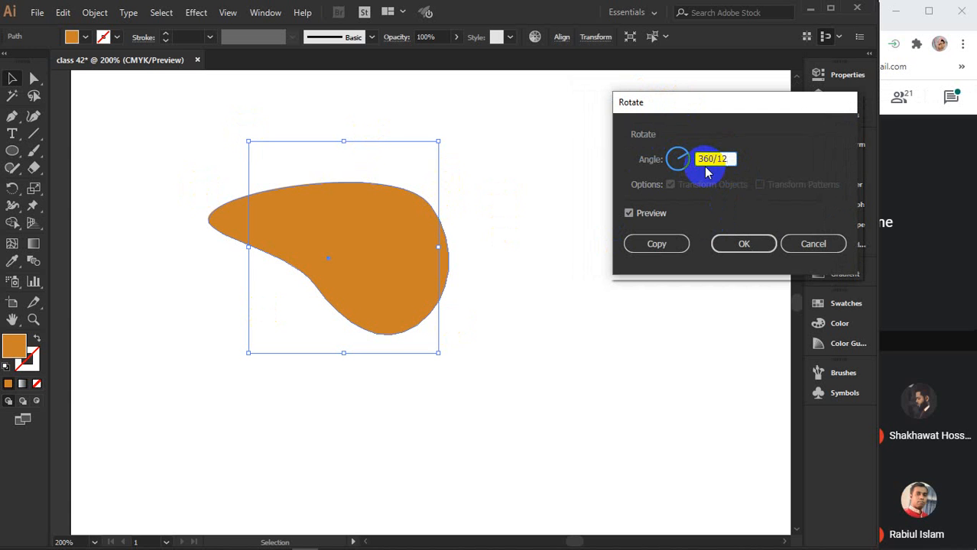
{"action": "left_click", "coordinate": [644, 220]}
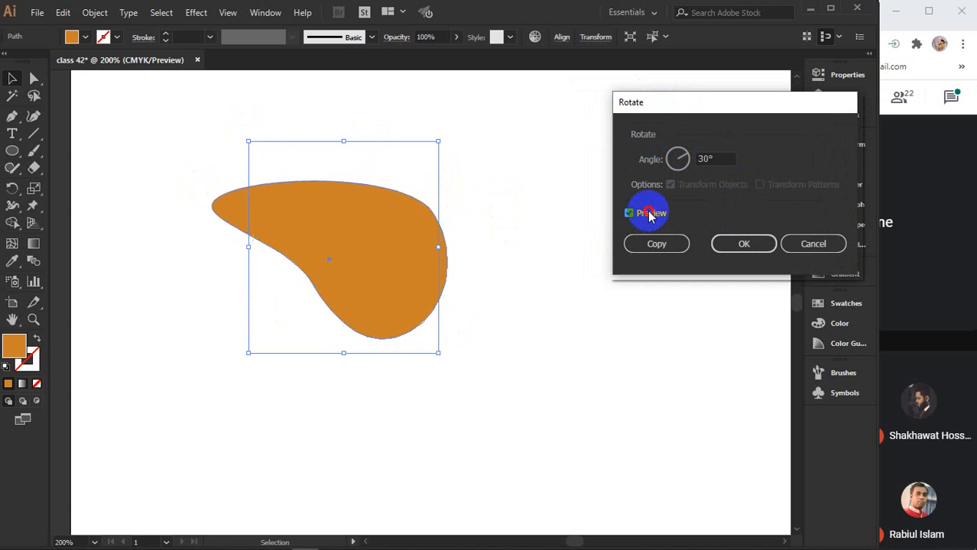
{"action": "left_click", "coordinate": [648, 216]}
{"action": "left_click", "coordinate": [649, 216]}
{"action": "left_click", "coordinate": [663, 246]}
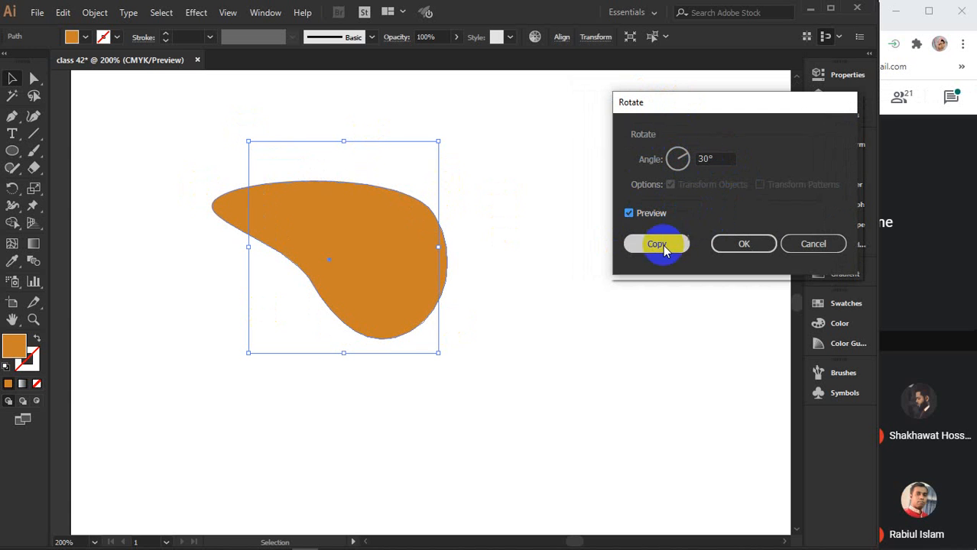
Repeat the rotated copy until 12 teardrop tips form a full sunburst, and deselect everything
{"action": "key", "text": "ctrl+d"}
{"action": "key", "text": "ctrl+d"}
{"action": "key", "text": "ctrl+d"}
{"action": "key", "text": "ctrl+d"}
{"action": "key", "text": "ctrl+d"}
{"action": "key", "text": "ctrl+d"}
{"action": "key", "text": "ctrl+d"}
{"action": "key", "text": "ctrl+d"}
{"action": "key", "text": "ctrl+d"}
{"action": "key", "text": "ctrl+d"}
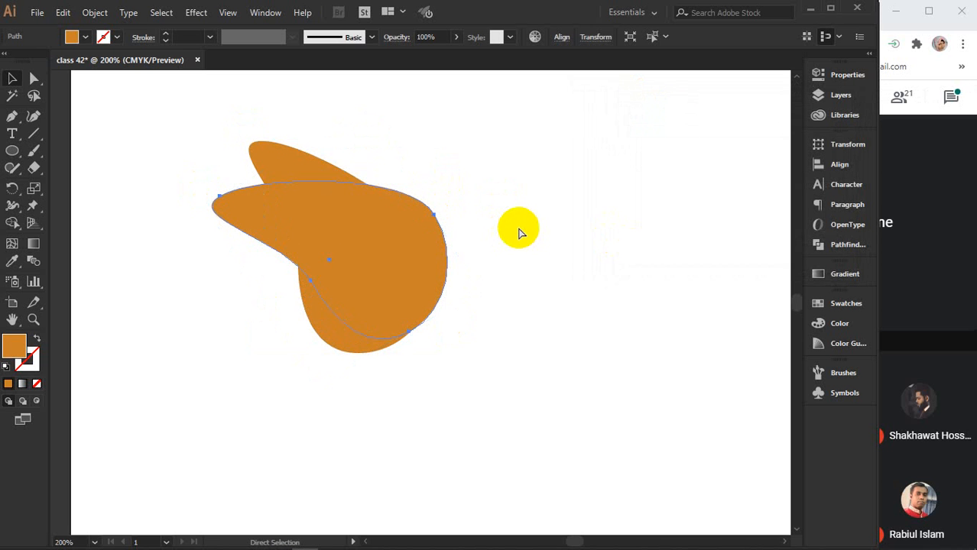
{"action": "key", "text": "ctrl+d"}
{"action": "key", "text": "ctrl+d"}
{"action": "key", "text": "ctrl+d"}
{"action": "key", "text": "ctrl+d"}
{"action": "key", "text": "ctrl+d"}
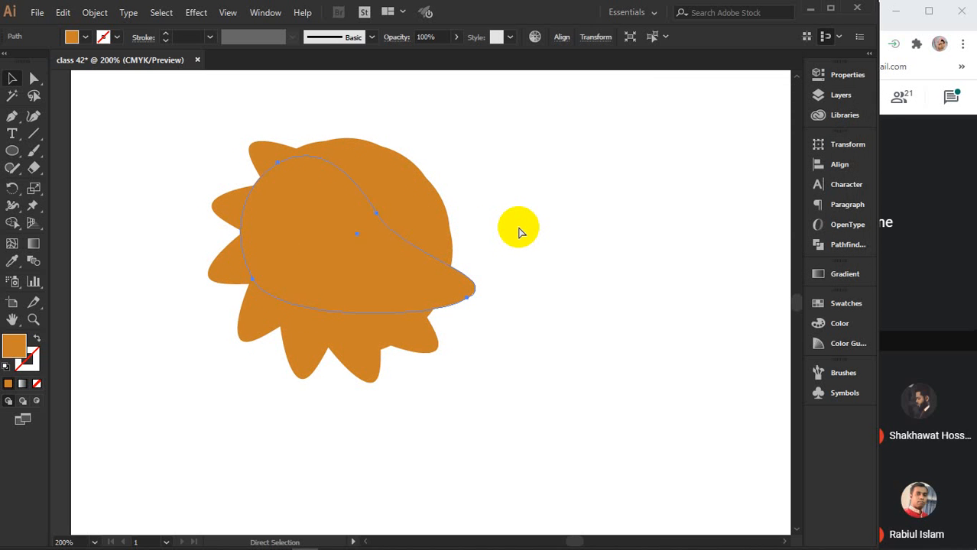
{"action": "key", "text": "v"}
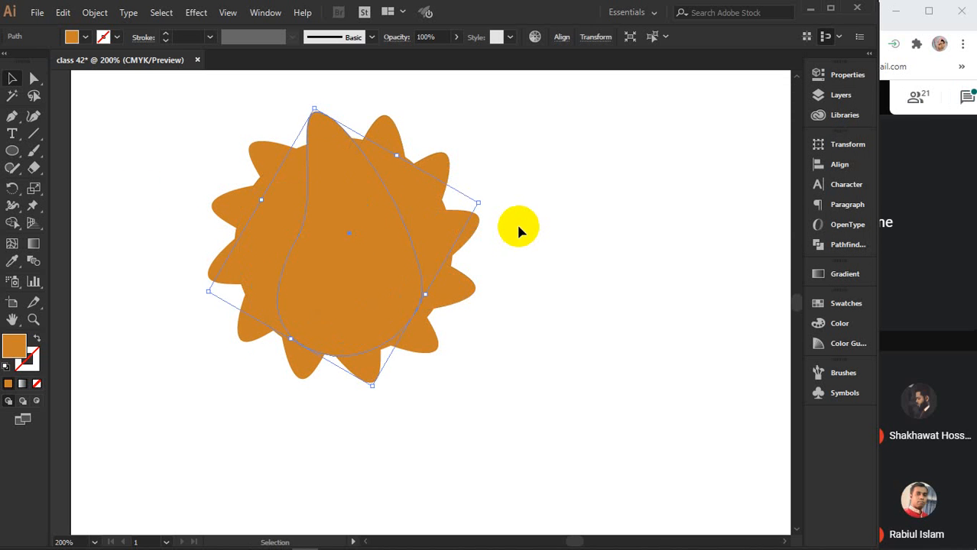
{"action": "left_click", "coordinate": [559, 220]}
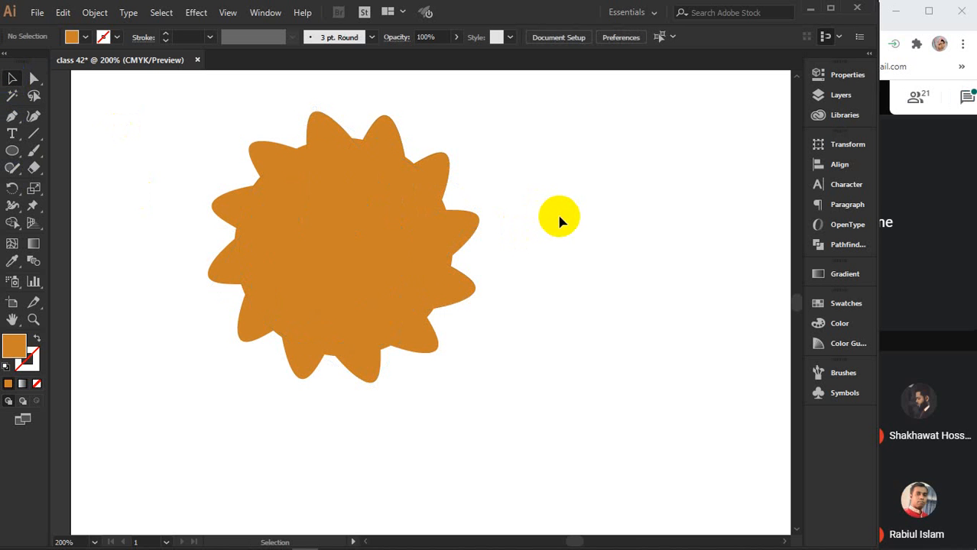
{"action": "left_click", "coordinate": [12, 189]}
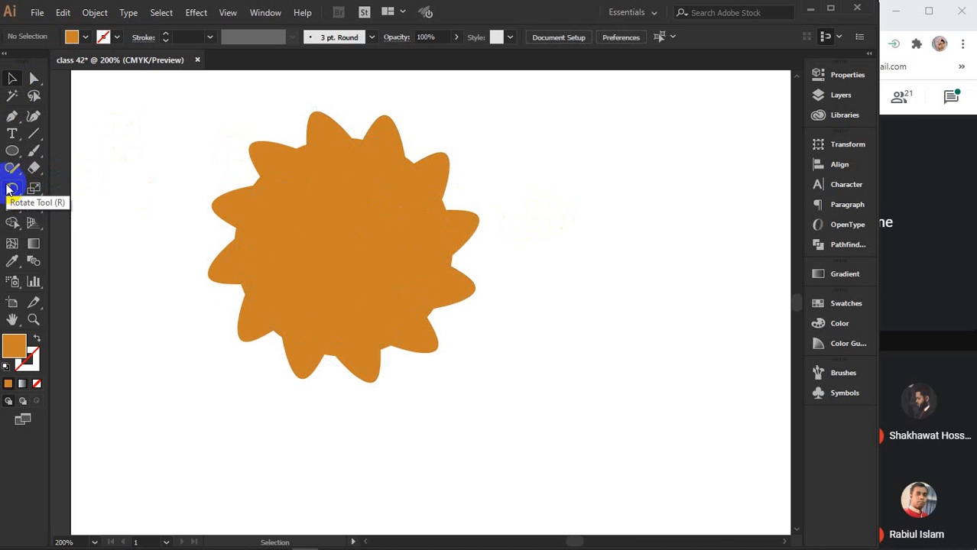
{"action": "left_click", "coordinate": [326, 190]}
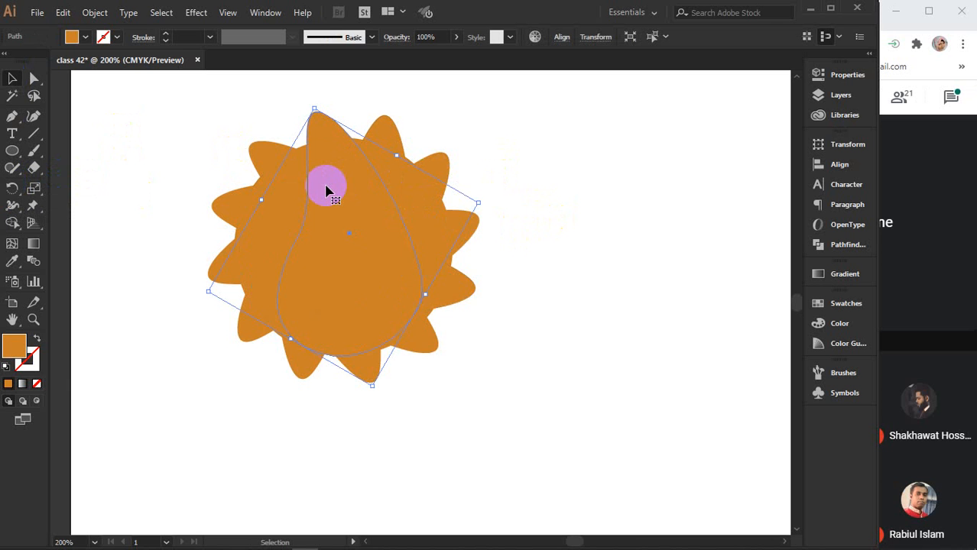
{"action": "right_click", "coordinate": [325, 189]}
{"action": "mouse_move", "coordinate": [395, 401]}
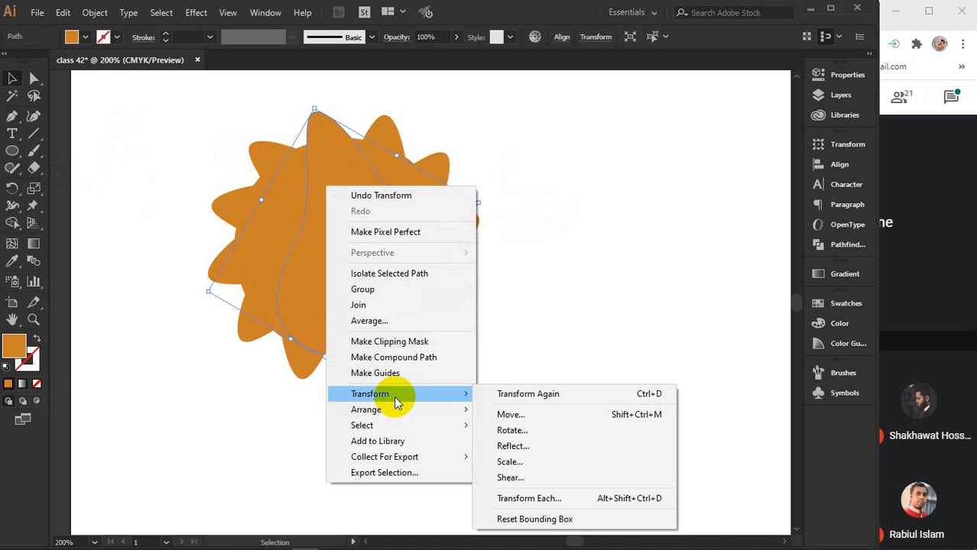
{"action": "left_click", "coordinate": [510, 431]}
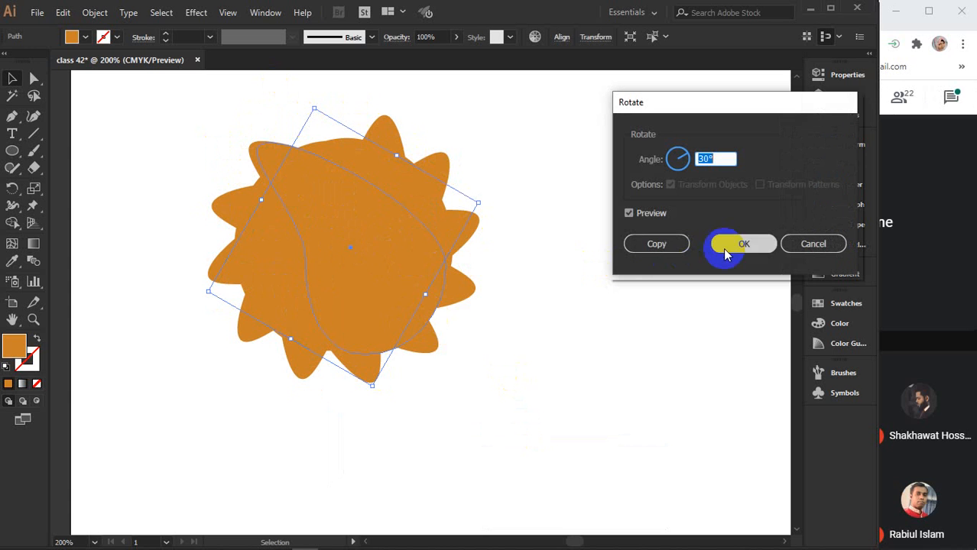
{"action": "left_click", "coordinate": [813, 245]}
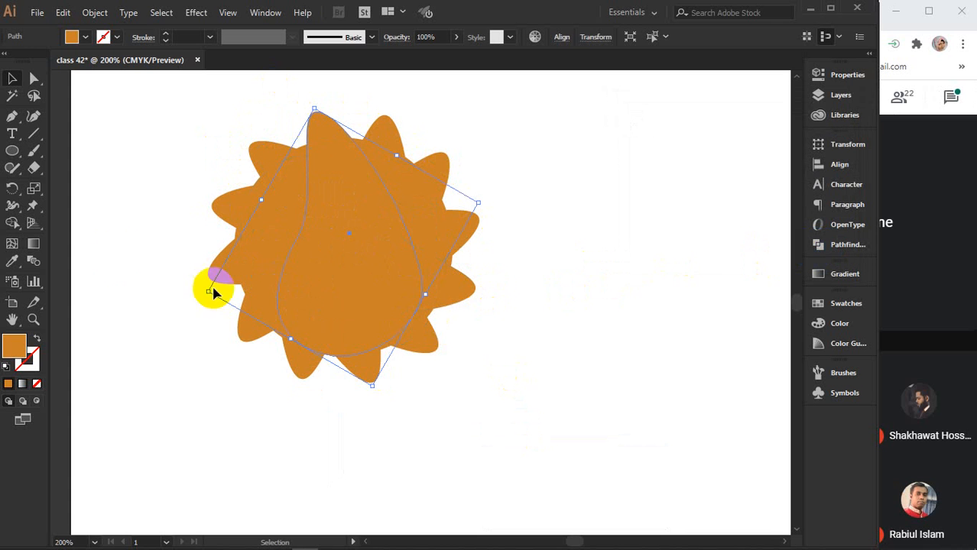
Move the topmost teardrop out of the sunburst to the empty canvas right of the artboard
{"action": "left_click", "coordinate": [11, 190]}
{"action": "left_click_drag", "start_coordinate": [9, 191], "coordinate": [67, 191]}
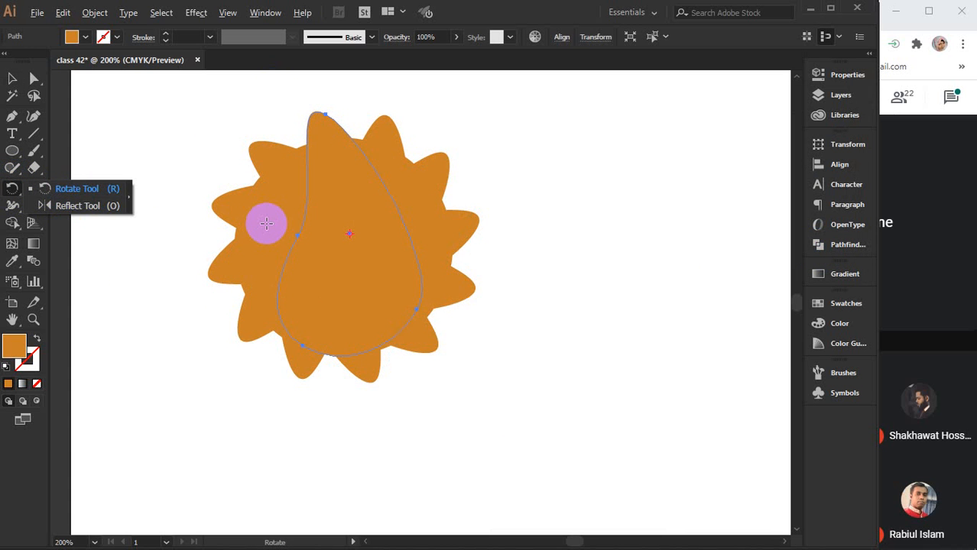
{"action": "scroll", "coordinate": [265, 223], "scroll_direction": "down", "scroll_amount": 2}
{"action": "left_click", "coordinate": [13, 79]}
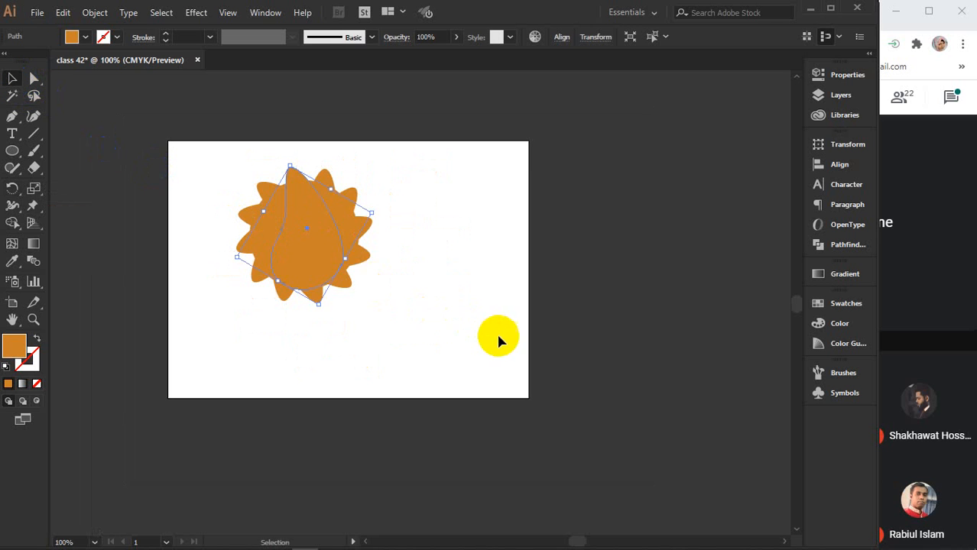
{"action": "key", "text": "space"}
{"action": "left_click_drag", "start_coordinate": [501, 336], "coordinate": [351, 331]}
{"action": "left_click_drag", "start_coordinate": [165, 245], "coordinate": [603, 233]}
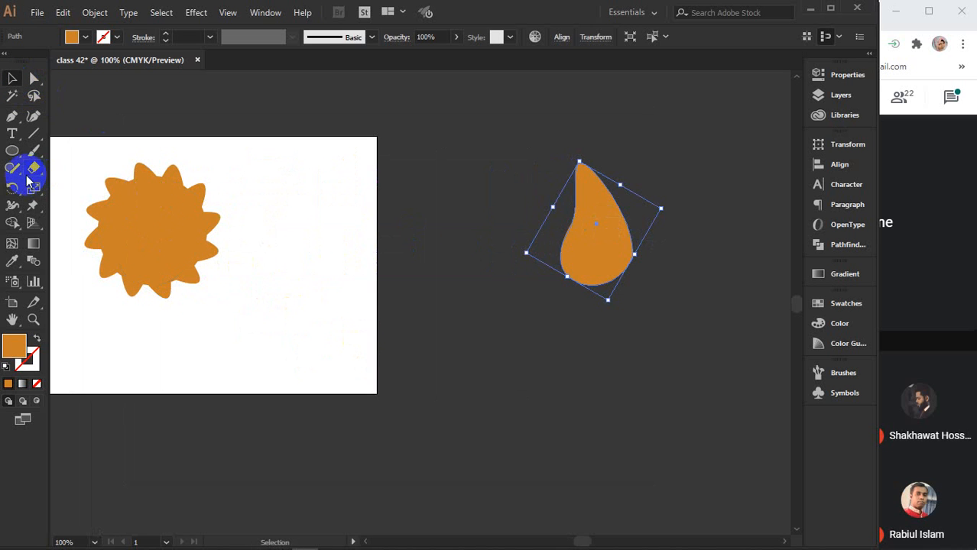
Set the Rotate pivot well below the separate teardrop and create a copy rotated by 30° around it
{"action": "left_click", "coordinate": [12, 189]}
{"action": "scroll", "coordinate": [637, 305], "scroll_direction": "down", "scroll_amount": 2}
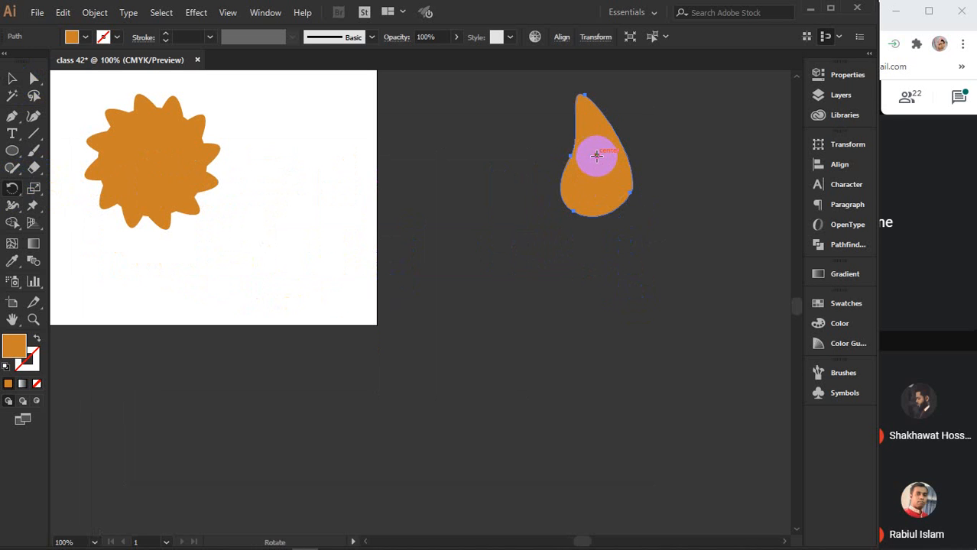
{"action": "left_click_drag", "start_coordinate": [596, 156], "coordinate": [597, 330]}
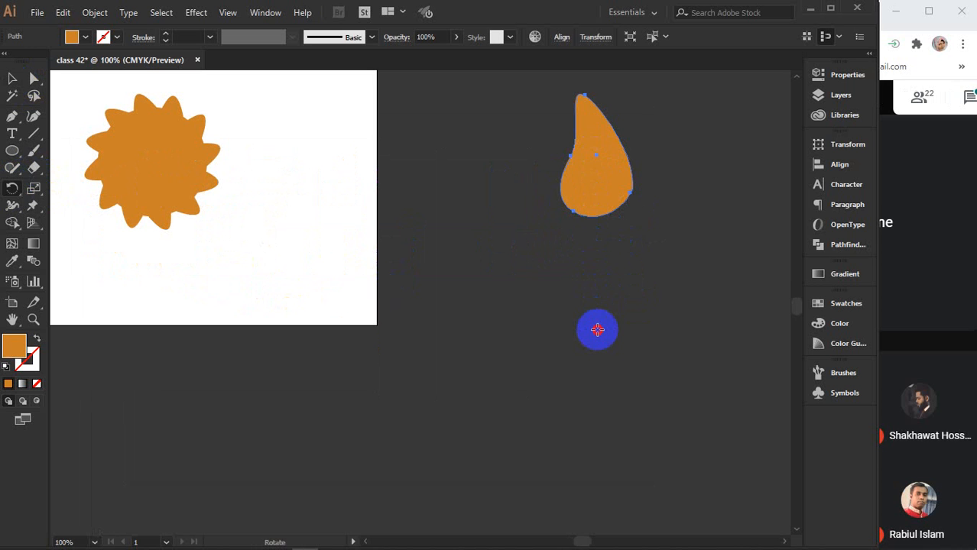
{"action": "left_click", "coordinate": [597, 330], "text": "alt"}
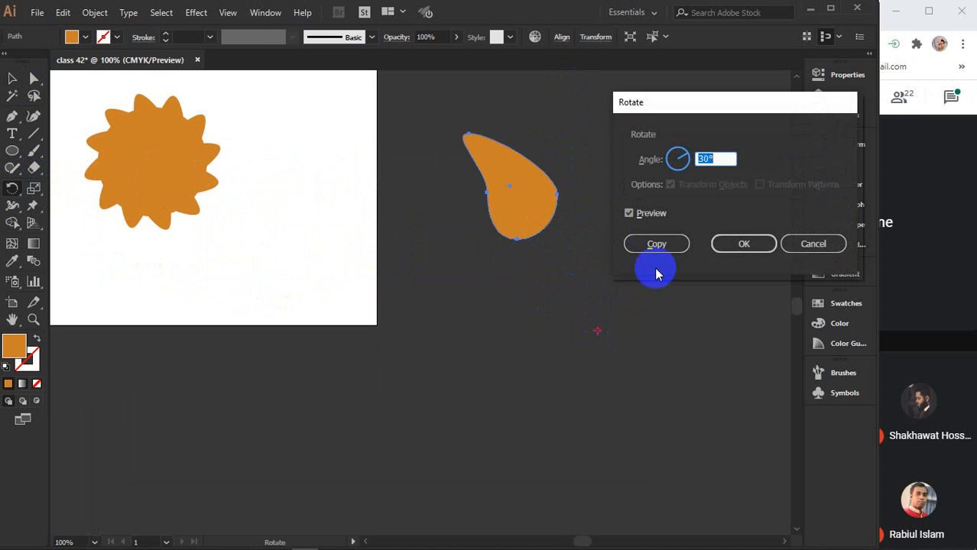
{"action": "left_click", "coordinate": [658, 244]}
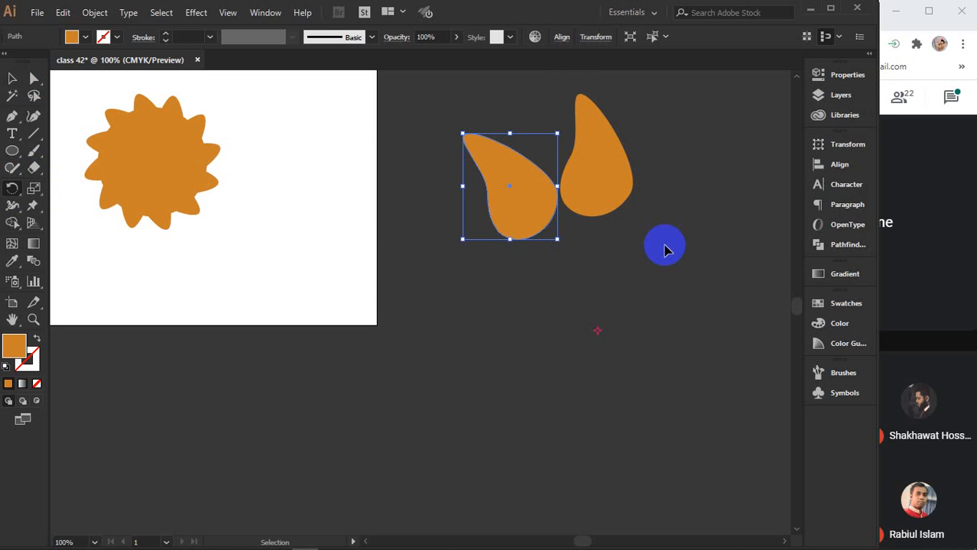
Repeat the 30° rotated copy around the pivot until 12 separate teardrops form a full ring
{"action": "key", "text": "ctrl+d"}
{"action": "key", "text": "ctrl+d"}
{"action": "key", "text": "ctrl+d"}
{"action": "key", "text": "ctrl+d"}
{"action": "key", "text": "ctrl+d"}
{"action": "key", "text": "ctrl+d"}
{"action": "key", "text": "ctrl+d"}
{"action": "key", "text": "ctrl+d"}
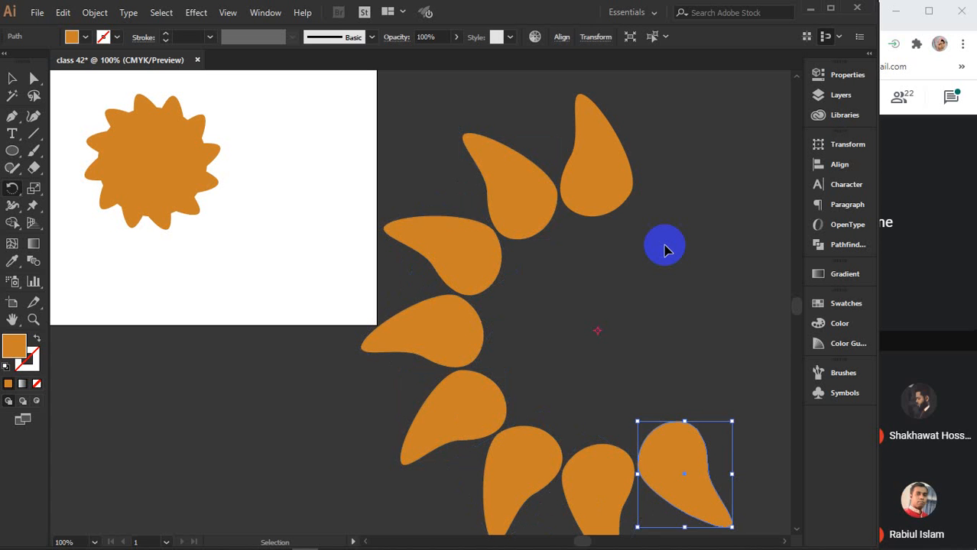
{"action": "key", "text": "ctrl+d"}
{"action": "key", "text": "ctrl+d"}
{"action": "key", "text": "r"}
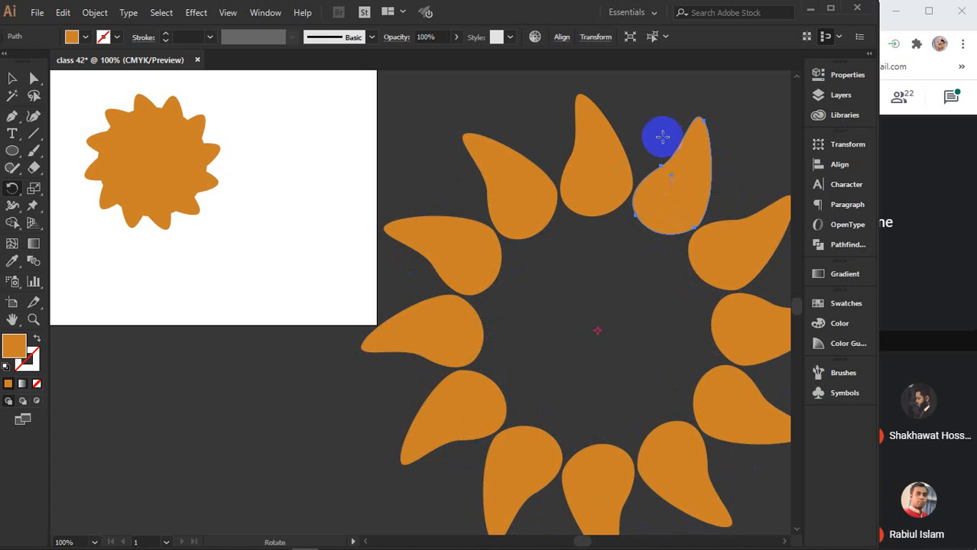
Preview a 30° rotation of the sunburst's topmost teardrop about its own centre, without applying it
{"action": "left_click", "coordinate": [23, 79]}
{"action": "right_click", "coordinate": [146, 156]}
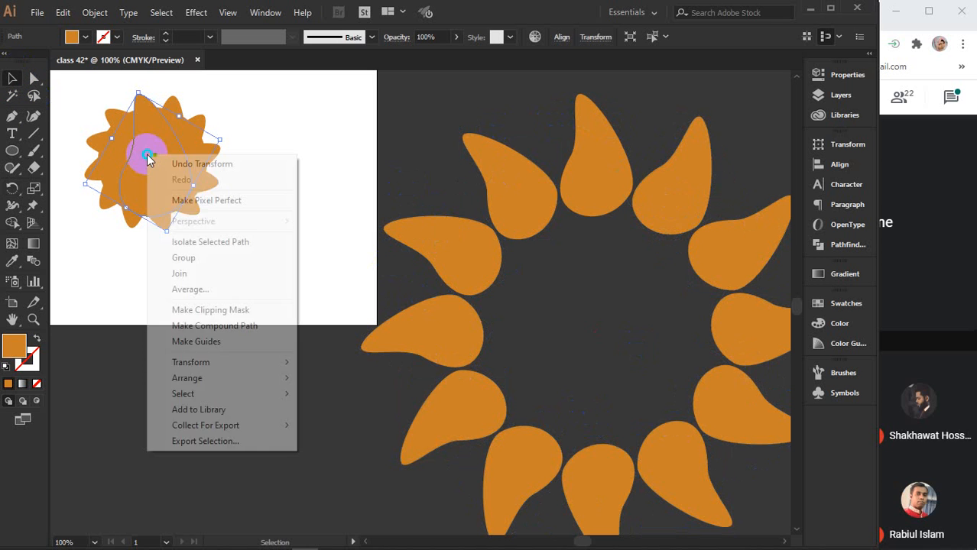
{"action": "mouse_move", "coordinate": [283, 362]}
{"action": "left_click", "coordinate": [345, 396]}
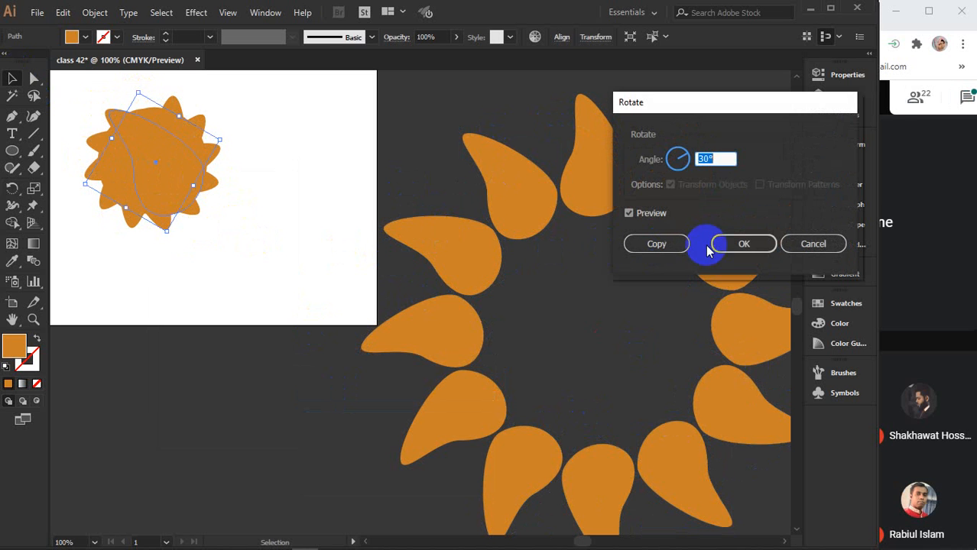
{"action": "left_click", "coordinate": [812, 244]}
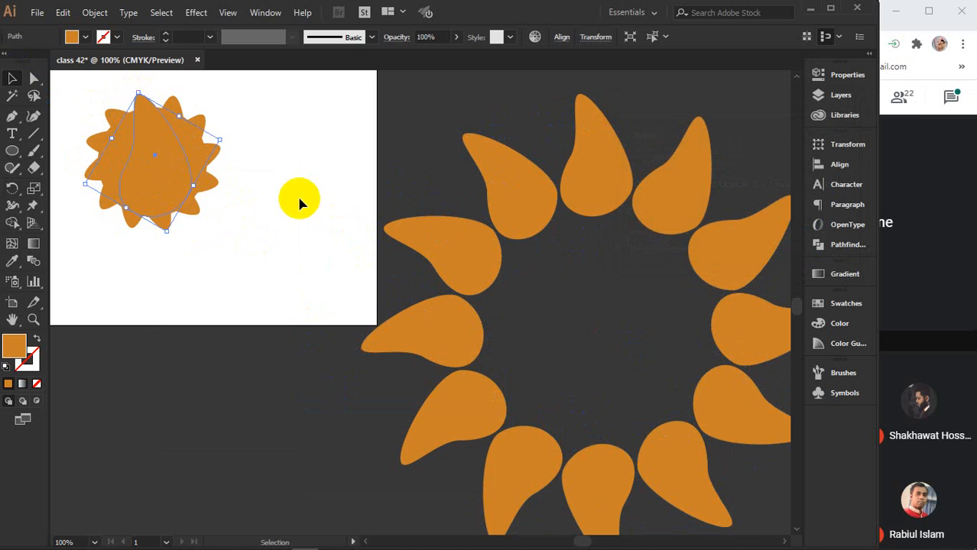
Move the sunburst's topmost teardrop below the artboard, and delete the remaining sunburst and the teardrop ring
{"action": "left_click_drag", "start_coordinate": [191, 168], "coordinate": [100, 489]}
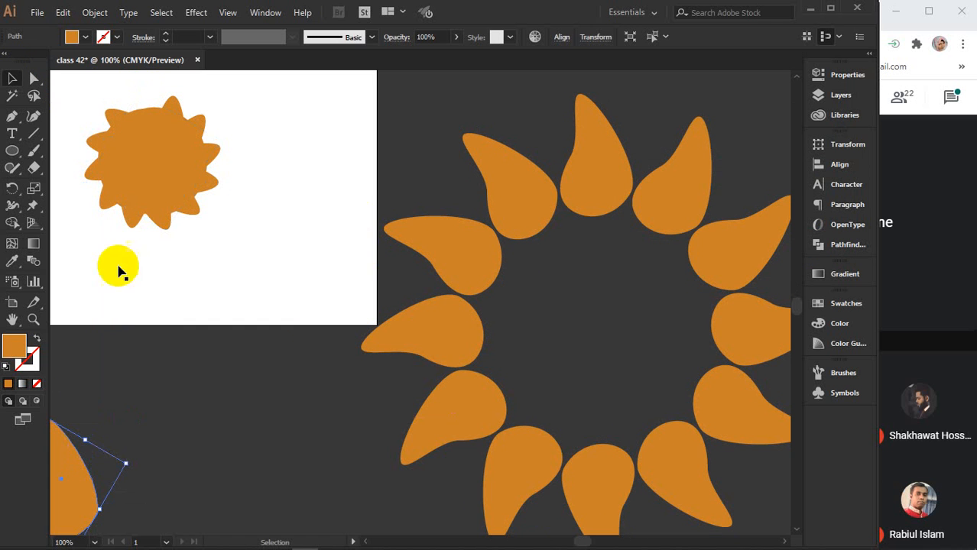
{"action": "left_click_drag", "start_coordinate": [86, 93], "coordinate": [756, 453]}
{"action": "key", "text": "Delete"}
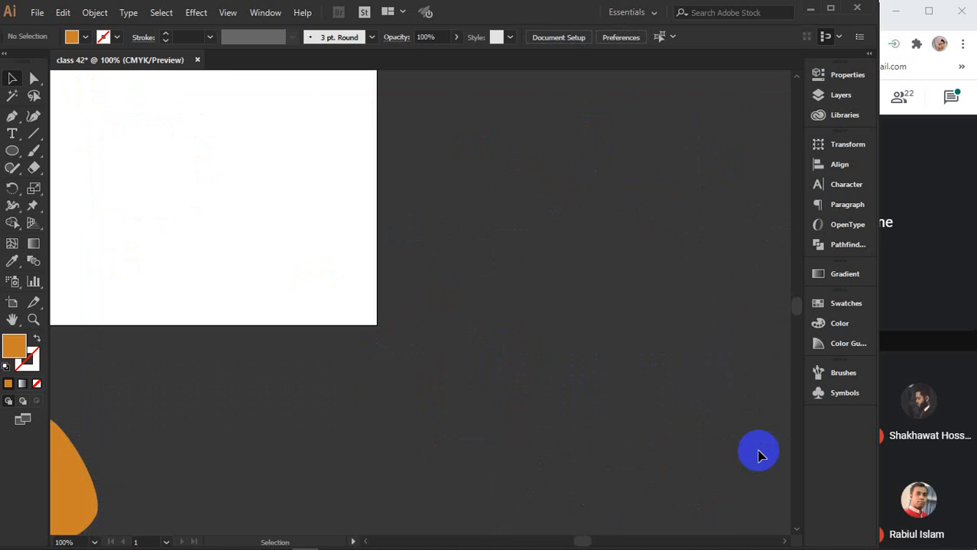
Move the remaining teardrop onto the upper-left area of the artboard
{"action": "key", "text": "space"}
{"action": "left_click_drag", "start_coordinate": [349, 244], "coordinate": [431, 305]}
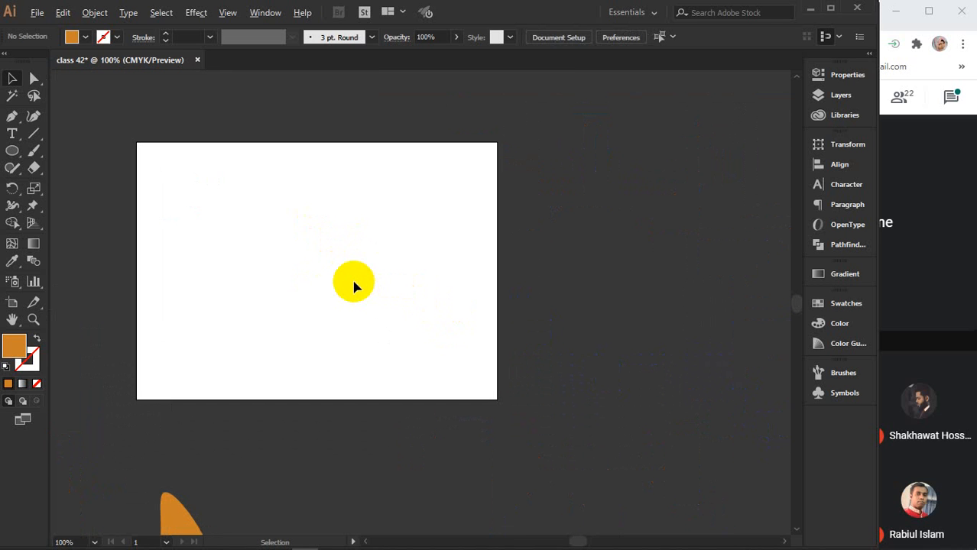
{"action": "scroll", "coordinate": [353, 284], "scroll_direction": "up", "scroll_amount": 1, "text": "alt"}
{"action": "key", "text": "space"}
{"action": "left_click_drag", "start_coordinate": [339, 291], "coordinate": [381, 184]}
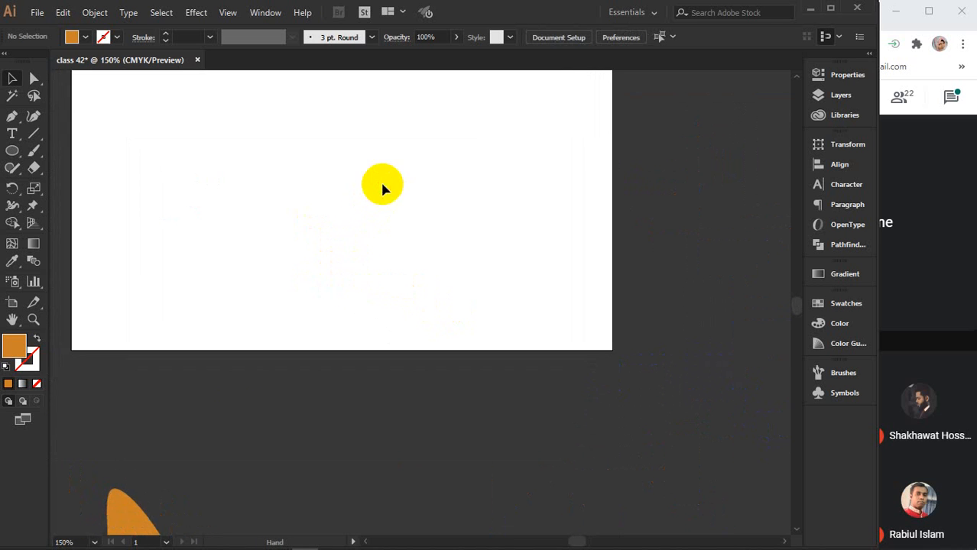
{"action": "left_click_drag", "start_coordinate": [126, 507], "coordinate": [229, 130]}
{"action": "key", "text": "space"}
{"action": "left_click_drag", "start_coordinate": [364, 139], "coordinate": [298, 321]}
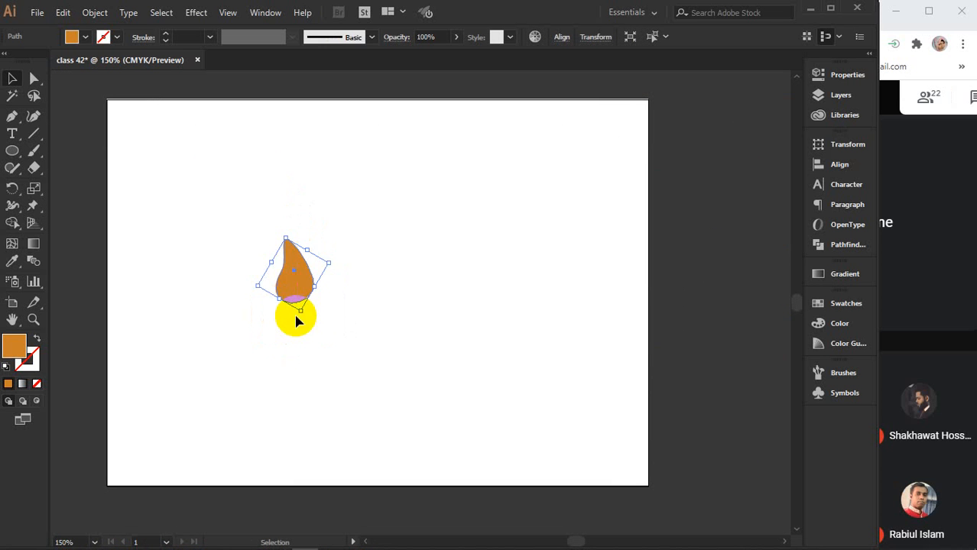
{"action": "left_click_drag", "start_coordinate": [295, 284], "coordinate": [247, 201]}
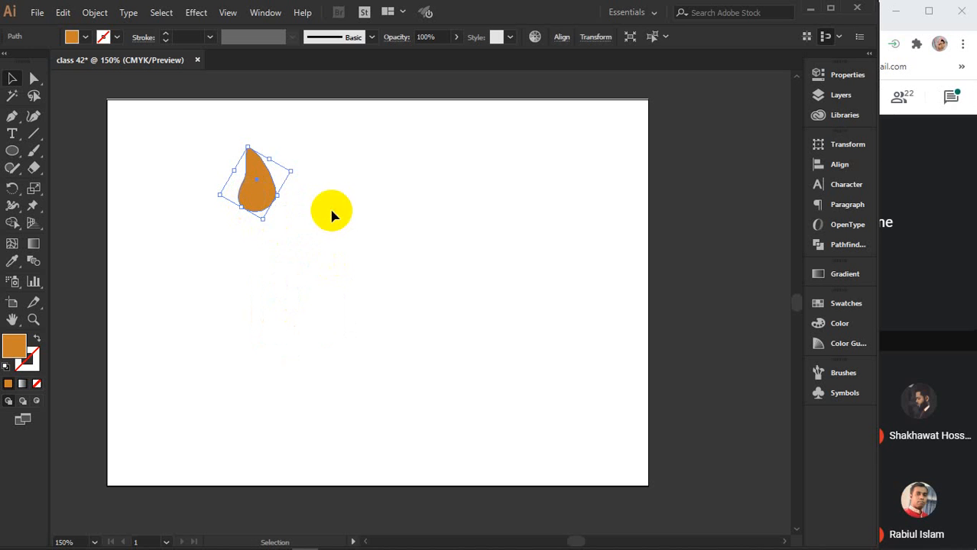
Set the Reflect pivot below and to the right of the teardrop, and compare the horizontal and vertical axis previews
{"action": "left_click", "coordinate": [332, 211]}
{"action": "left_click", "coordinate": [262, 191]}
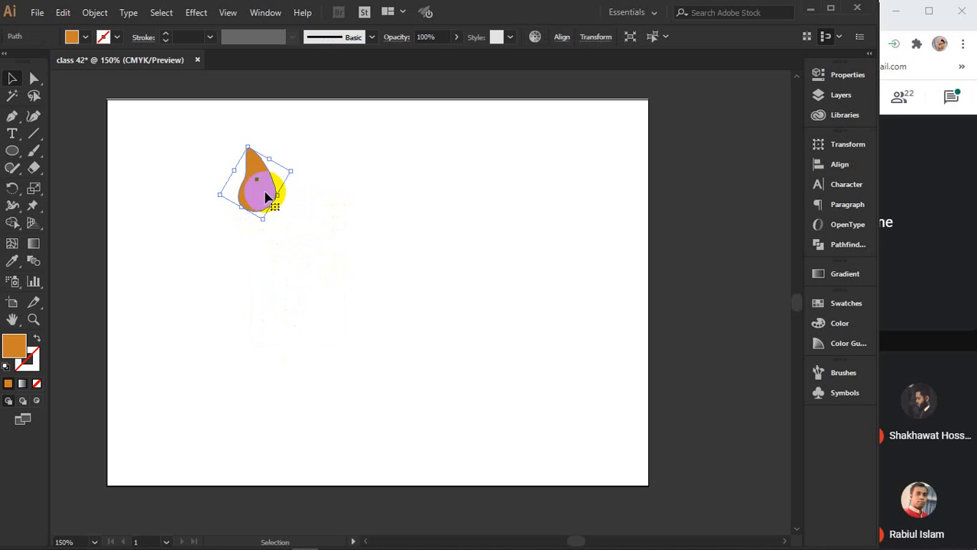
{"action": "left_click_drag", "start_coordinate": [11, 189], "coordinate": [73, 218]}
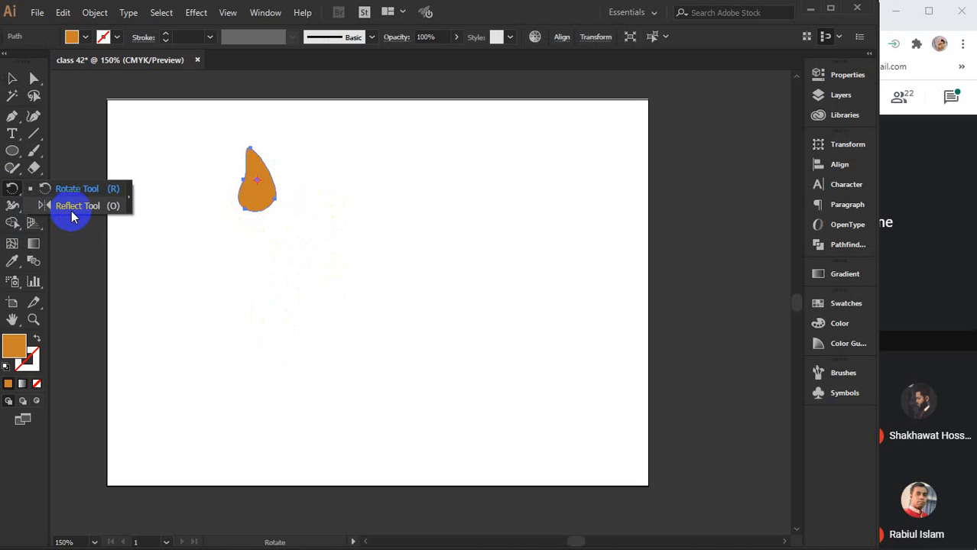
{"action": "left_click_drag", "start_coordinate": [73, 218], "coordinate": [81, 205]}
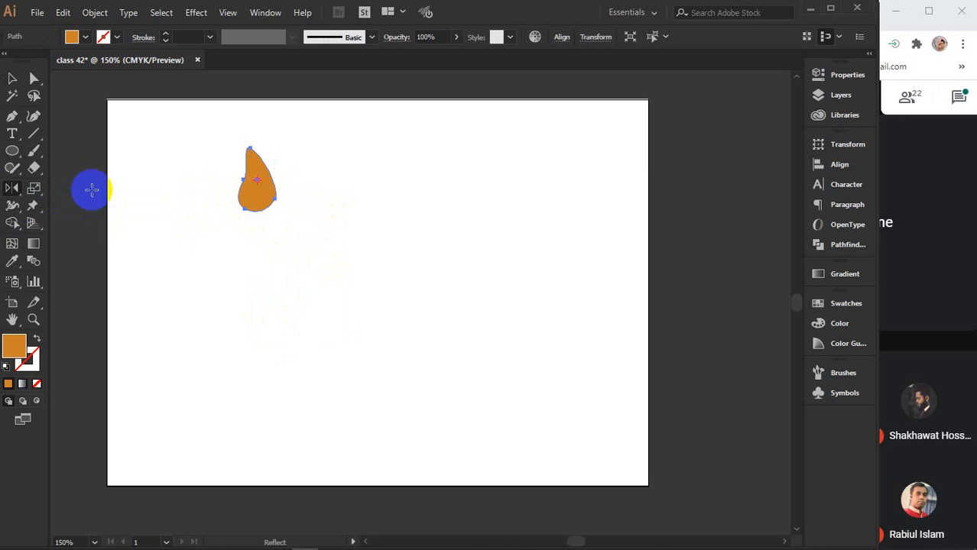
{"action": "left_click", "coordinate": [263, 180]}
{"action": "mouse_move", "coordinate": [262, 180]}
{"action": "left_mouse_down"}
{"action": "mouse_move", "coordinate": [261, 211]}
{"action": "mouse_move", "coordinate": [367, 199]}
{"action": "mouse_move", "coordinate": [325, 253]}
{"action": "left_mouse_up"}
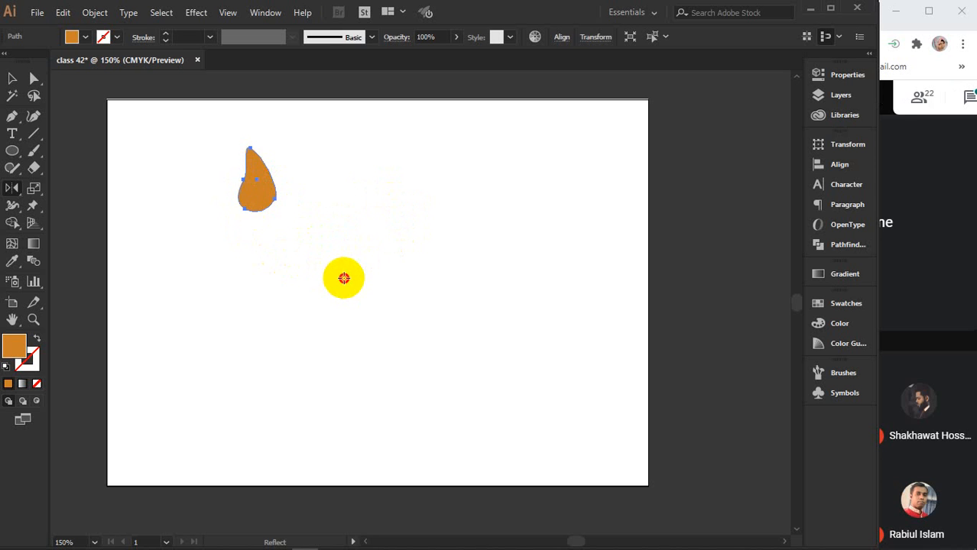
{"action": "left_click", "coordinate": [344, 279], "text": "alt"}
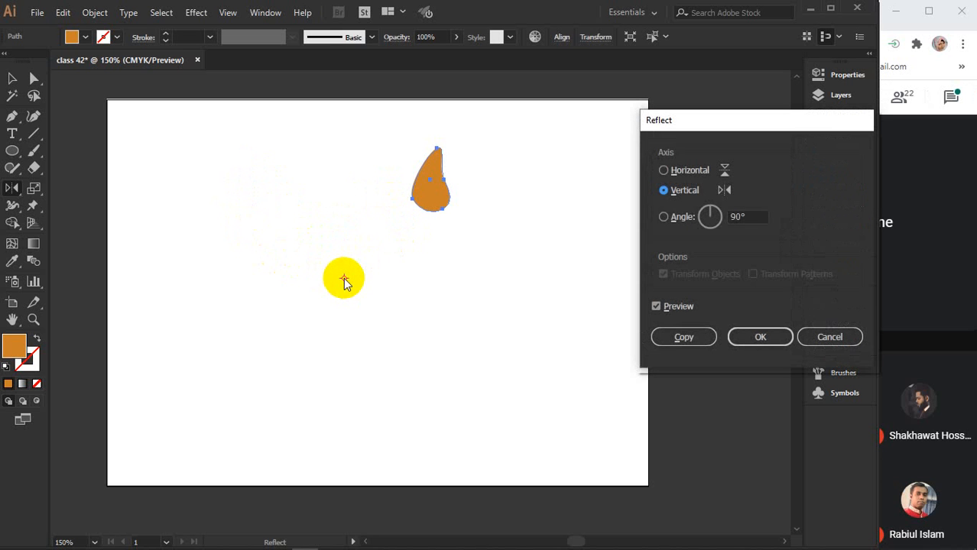
{"action": "left_click", "coordinate": [678, 174]}
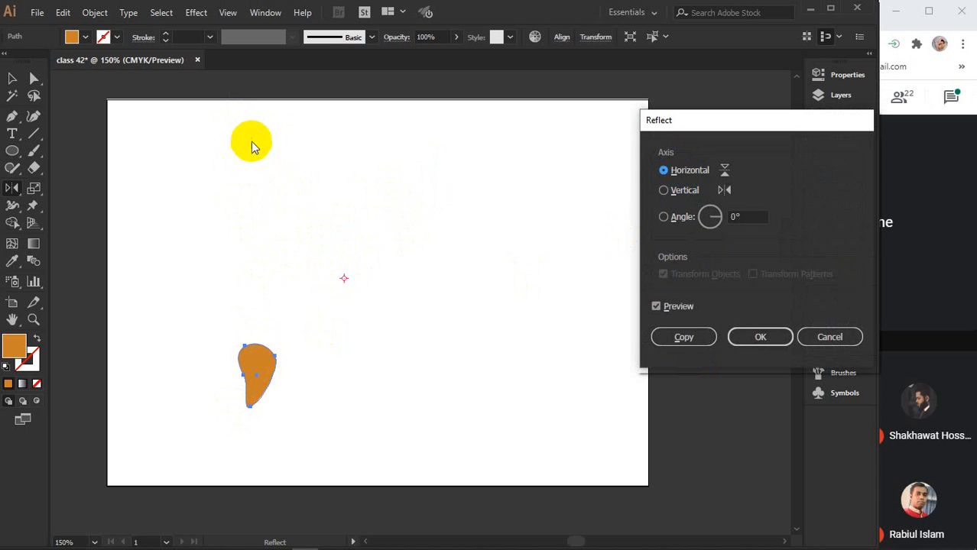
{"action": "left_click", "coordinate": [674, 190]}
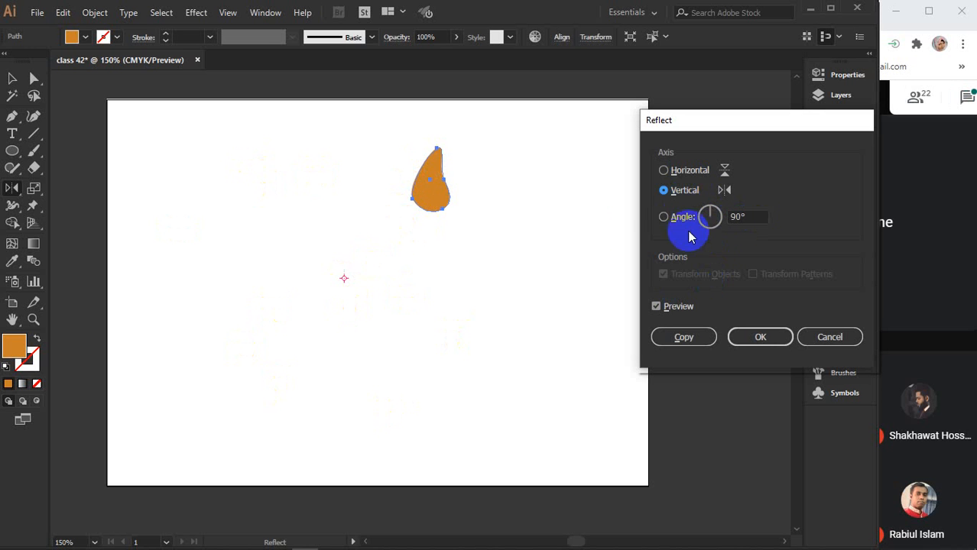
Try custom reflection axis angles, set the angle to 360/15, and toggle the preview against the original teardrop
{"action": "left_click", "coordinate": [754, 216]}
{"action": "scroll", "coordinate": [754, 217], "scroll_direction": "up", "scroll_amount": 7}
{"action": "scroll", "coordinate": [754, 216], "scroll_direction": "up", "scroll_amount": 8}
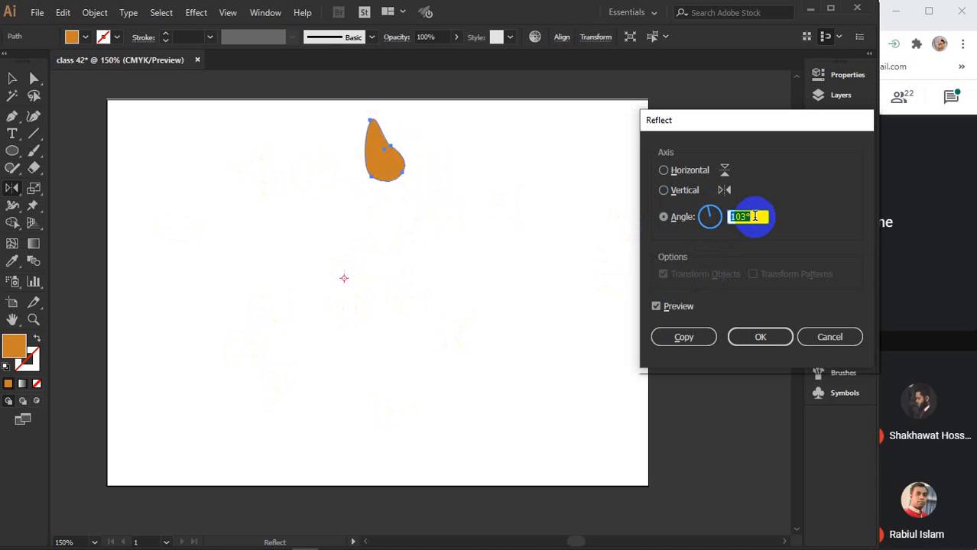
{"action": "scroll", "coordinate": [754, 216], "scroll_direction": "up", "scroll_amount": 9}
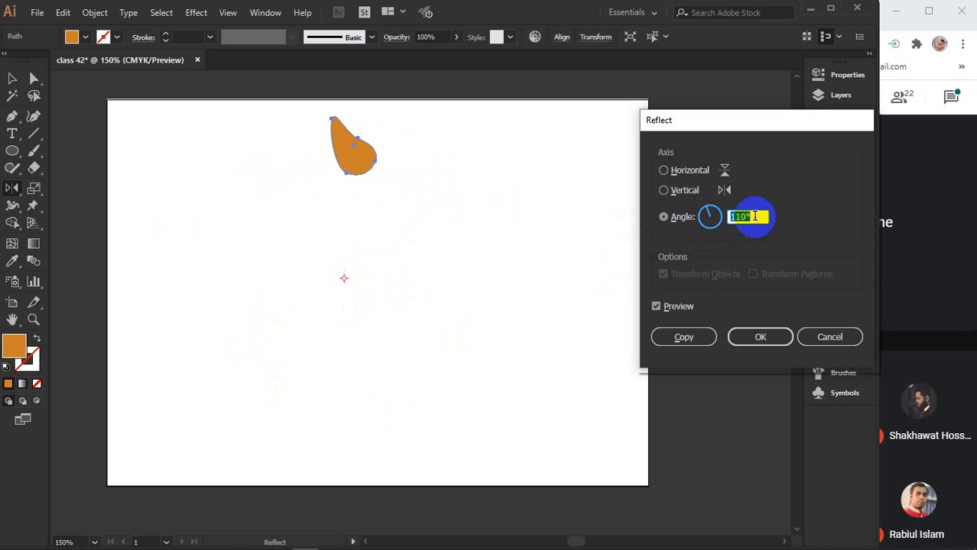
{"action": "scroll", "coordinate": [754, 217], "scroll_direction": "down", "scroll_amount": 5}
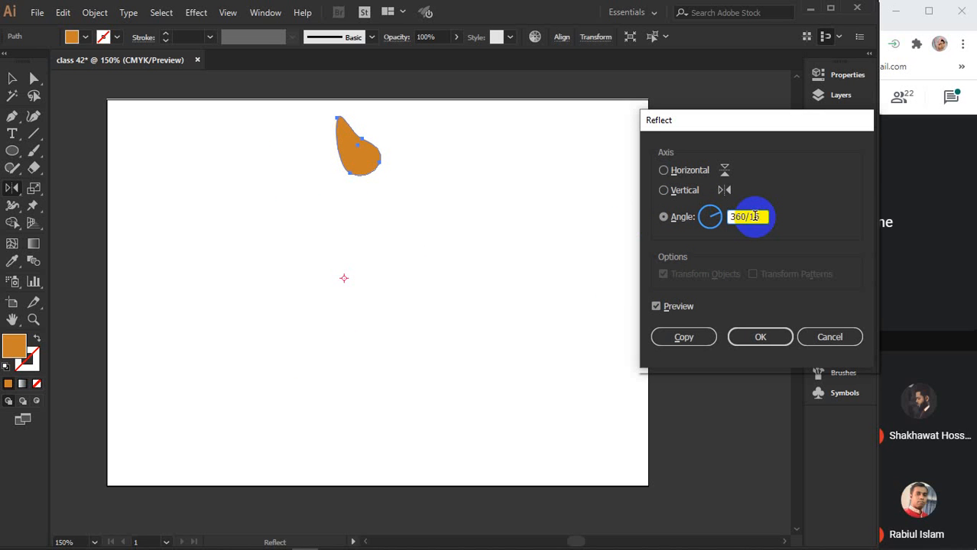
{"action": "left_click", "coordinate": [668, 307]}
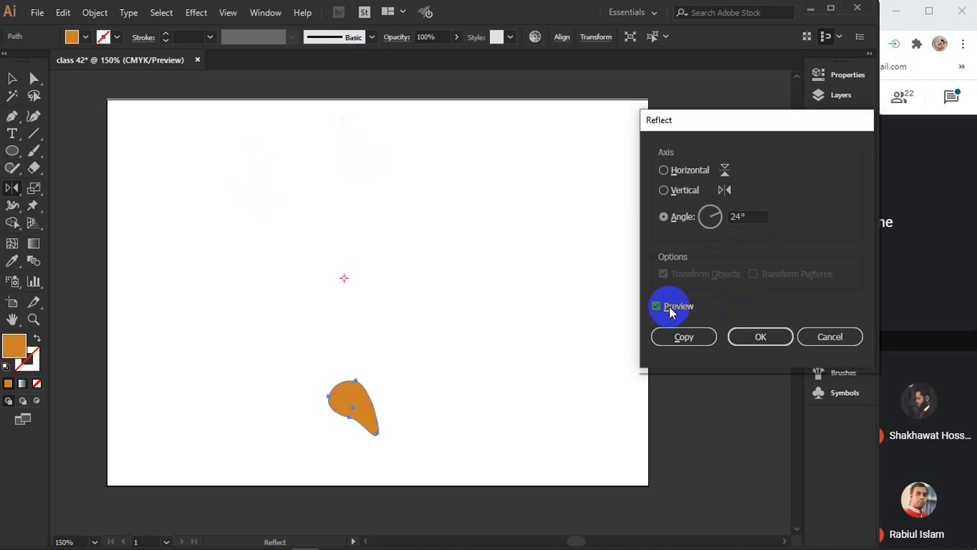
{"action": "left_click", "coordinate": [670, 310]}
{"action": "left_click", "coordinate": [669, 310]}
{"action": "left_click", "coordinate": [669, 310]}
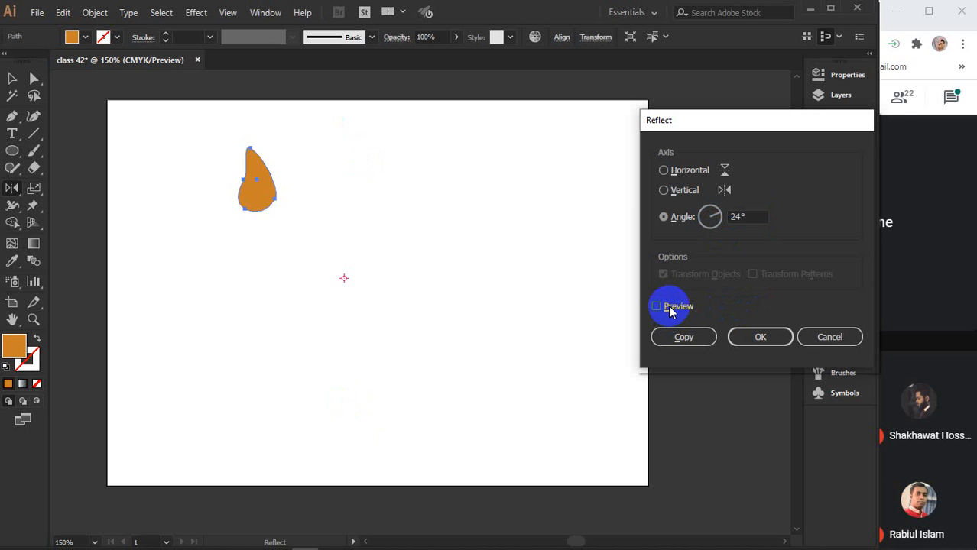
{"action": "left_click", "coordinate": [669, 310]}
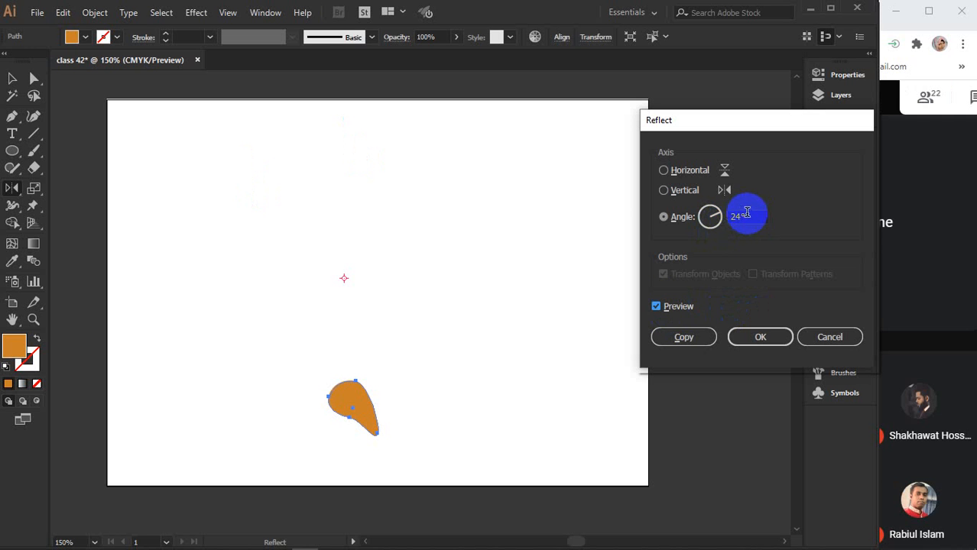
Set the reflection axis angle to 90° and toggle the preview to compare it with the original teardrop
{"action": "left_click_drag", "start_coordinate": [750, 216], "coordinate": [720, 217]}
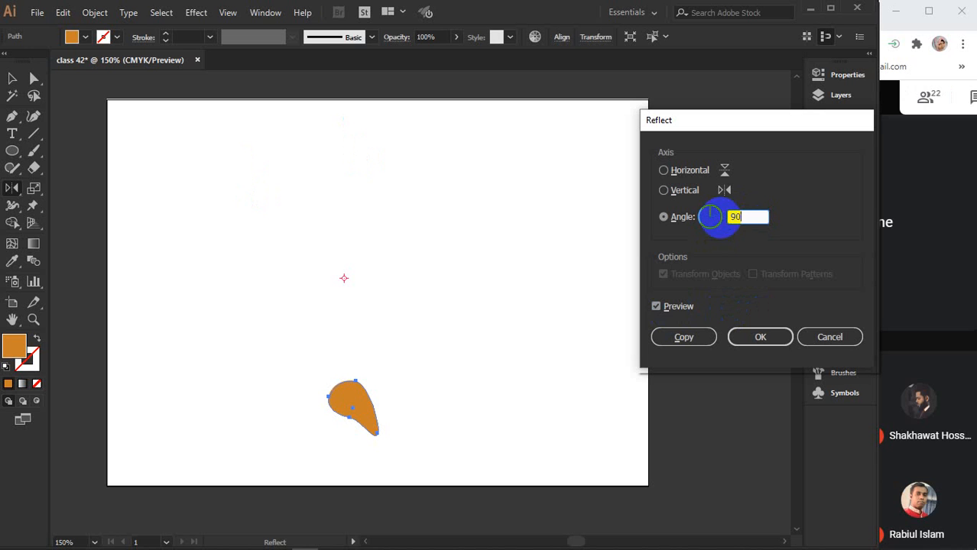
{"action": "type", "text": "90"}
{"action": "left_click", "coordinate": [676, 307]}
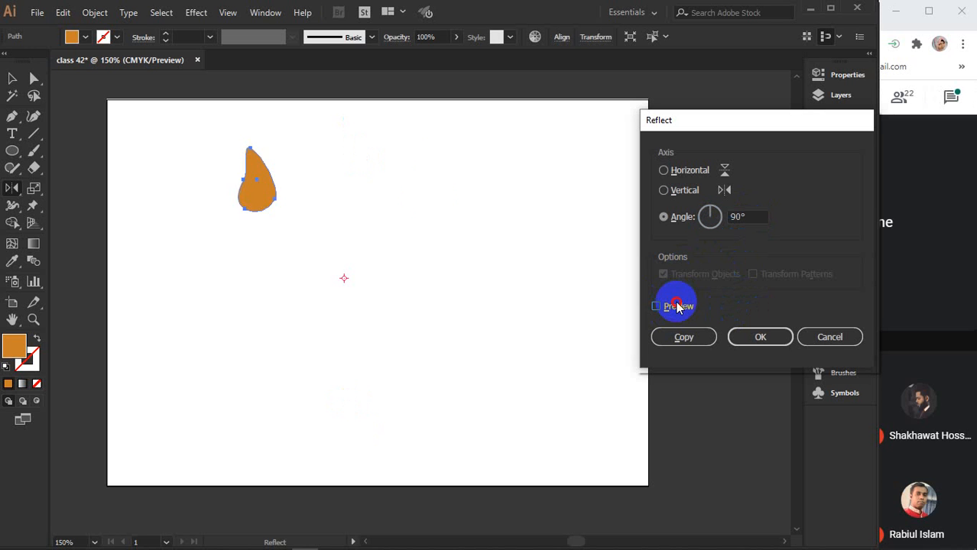
{"action": "left_click", "coordinate": [676, 306]}
{"action": "left_click", "coordinate": [676, 306]}
{"action": "left_click", "coordinate": [677, 306]}
{"action": "left_click", "coordinate": [676, 307]}
{"action": "left_click", "coordinate": [676, 306]}
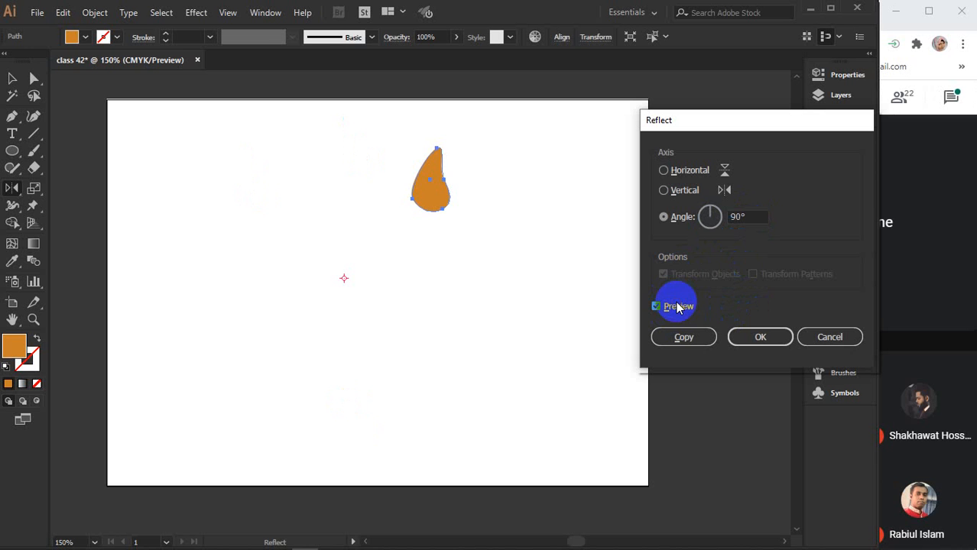
Compare the vertical and horizontal axis previews, and create a copy of the teardrop reflected across the horizontal axis
{"action": "left_click", "coordinate": [667, 192]}
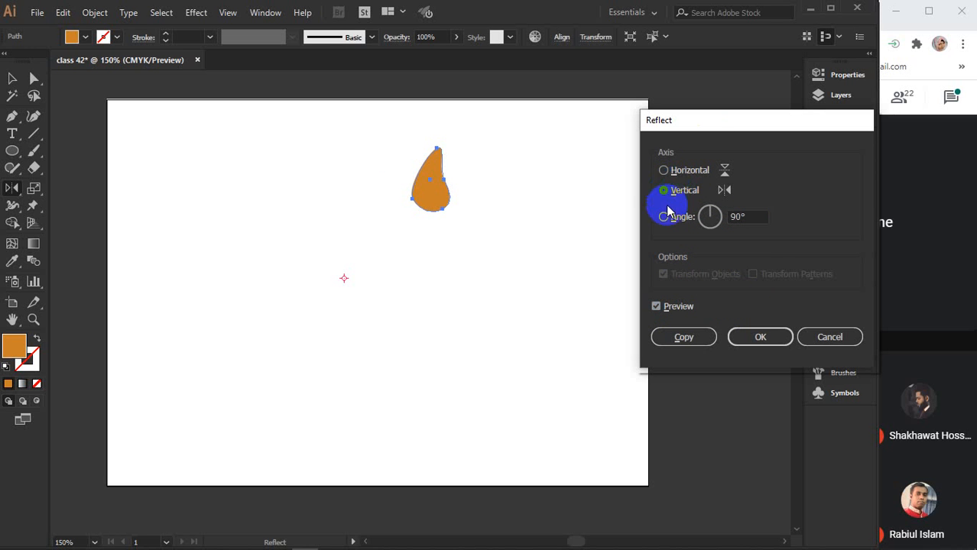
{"action": "left_click", "coordinate": [677, 308]}
{"action": "left_click", "coordinate": [677, 307]}
{"action": "left_click", "coordinate": [664, 171]}
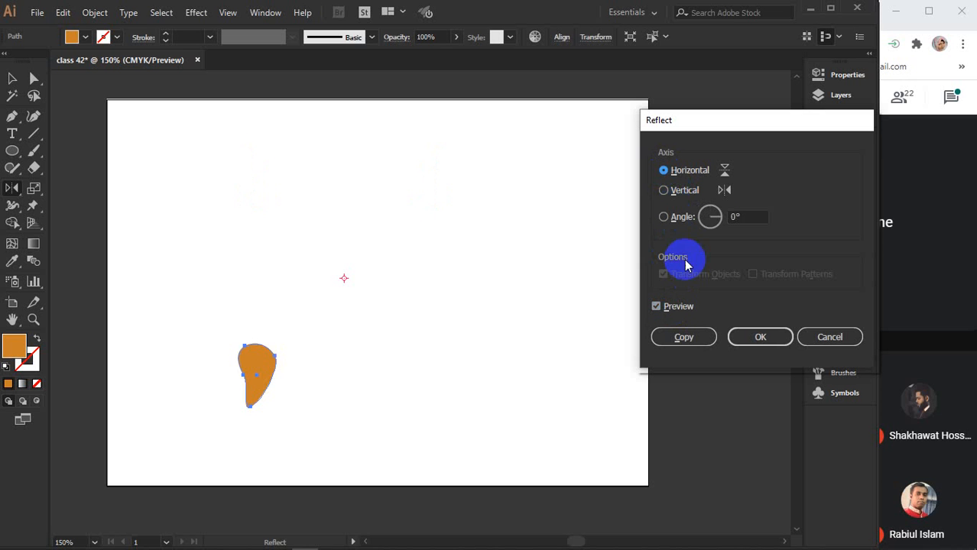
{"action": "left_click", "coordinate": [676, 310]}
{"action": "left_click", "coordinate": [675, 308]}
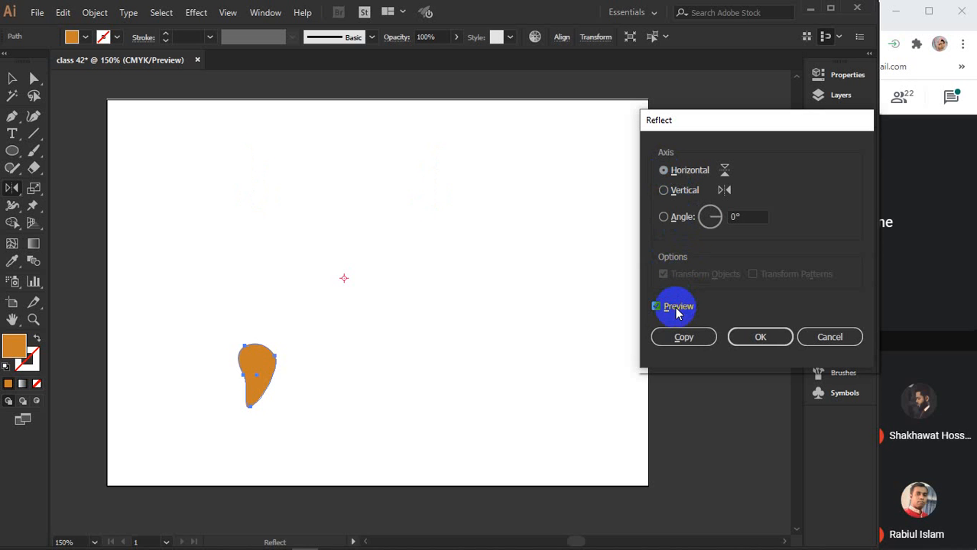
{"action": "left_click", "coordinate": [680, 337]}
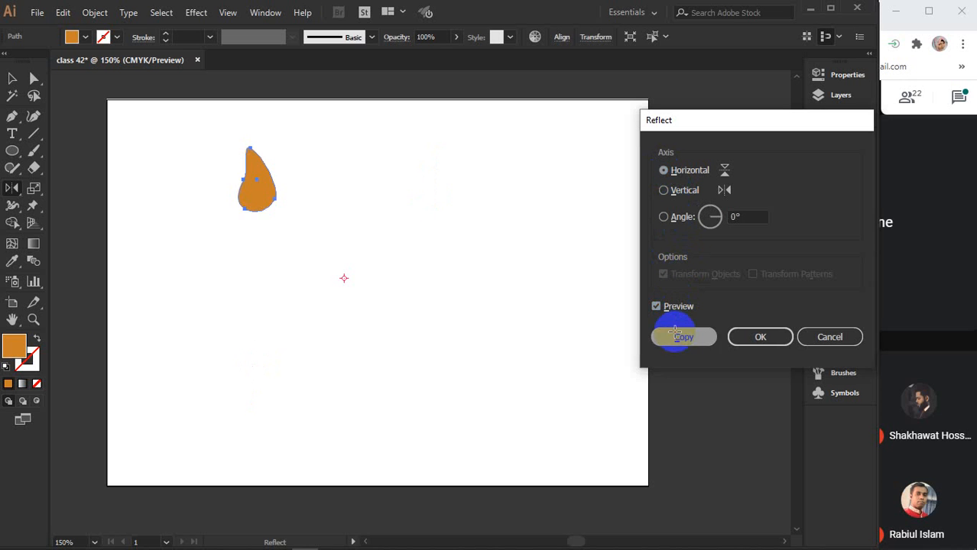
{"action": "key", "text": "v"}
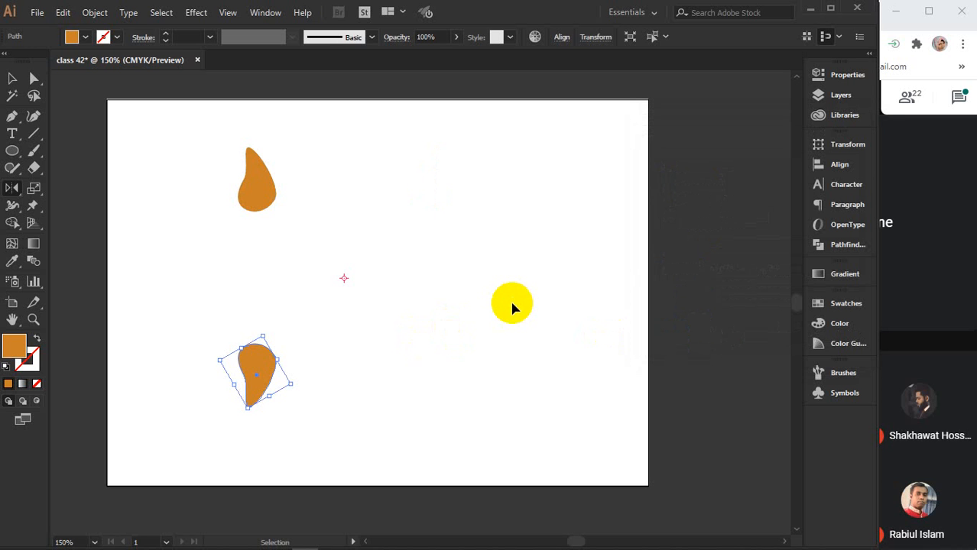
Repeat the reflected copy, move the duplicate to the right off the original teardrop, and delete it
{"action": "key", "text": "ctrl+d"}
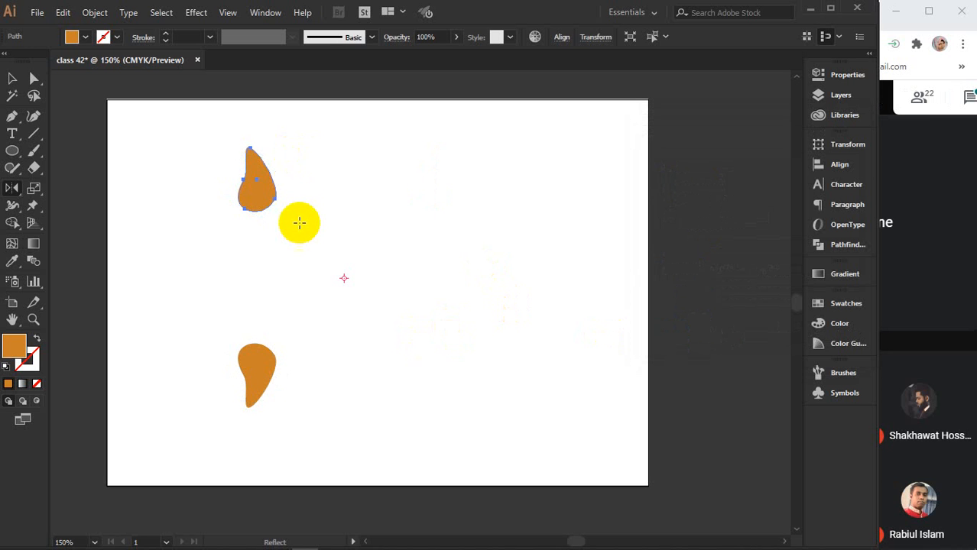
{"action": "left_click", "coordinate": [12, 78]}
{"action": "left_click_drag", "start_coordinate": [246, 170], "coordinate": [356, 179]}
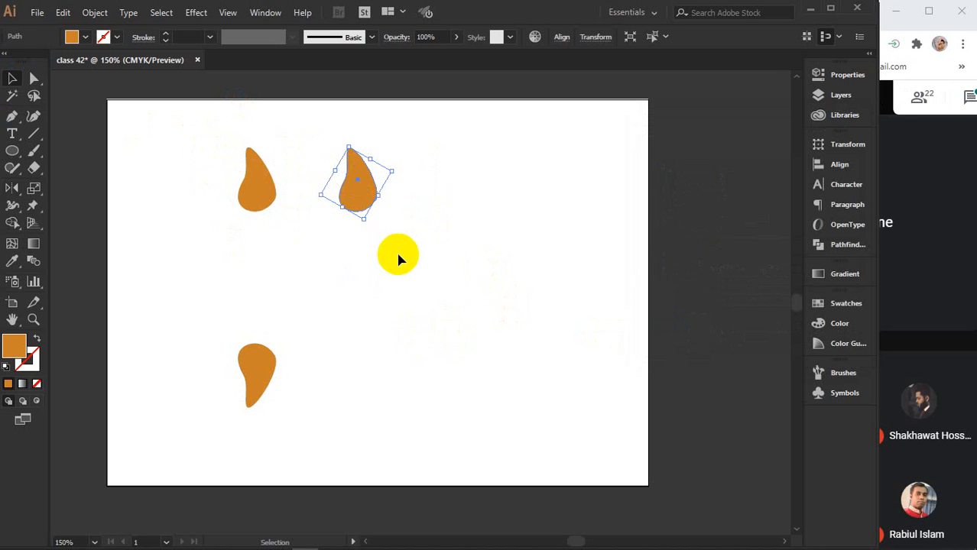
{"action": "key", "text": "Delete"}
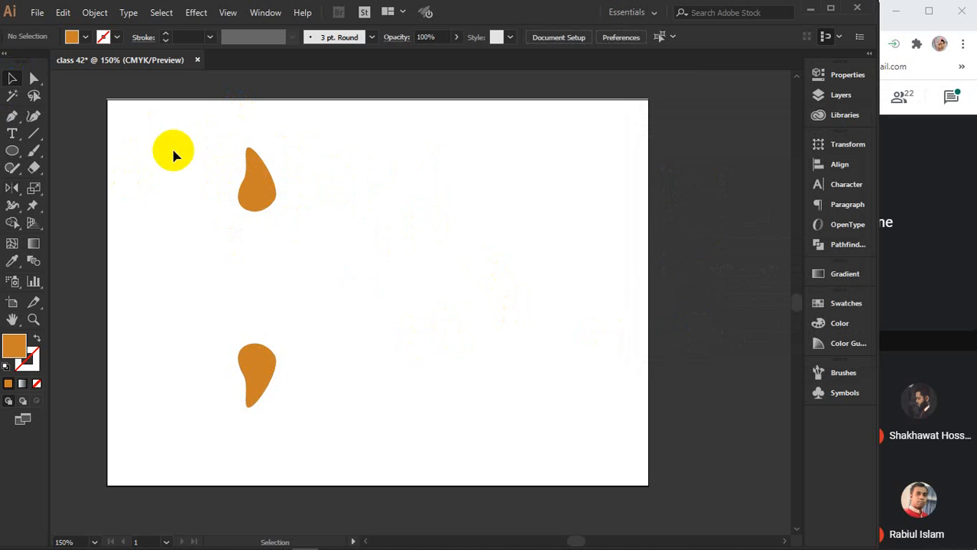
Delete the flipped teardrop copy below the original and open the Reflect options for the remaining teardrop
{"action": "left_click_drag", "start_coordinate": [250, 184], "coordinate": [262, 370]}
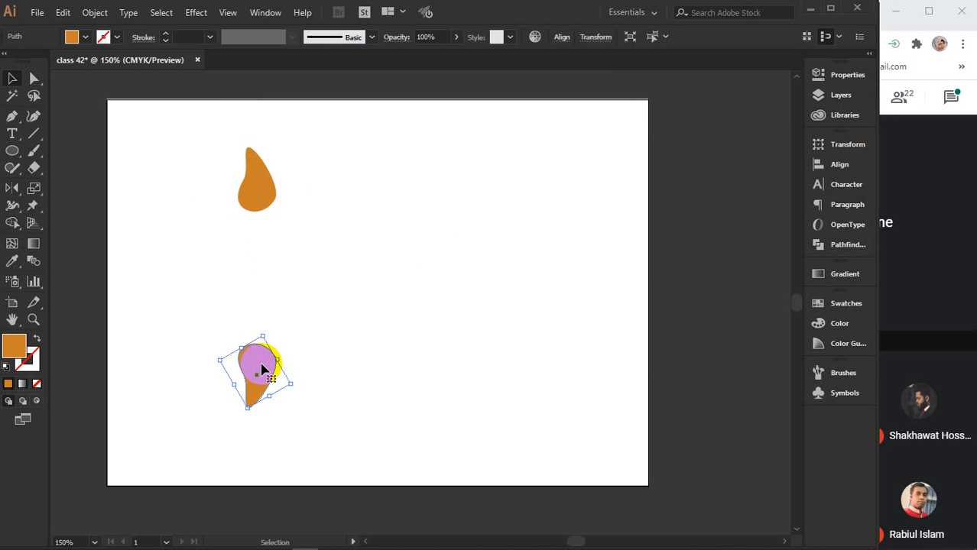
{"action": "key", "text": "Delete"}
{"action": "left_click", "coordinate": [254, 199]}
{"action": "right_click", "coordinate": [254, 198]}
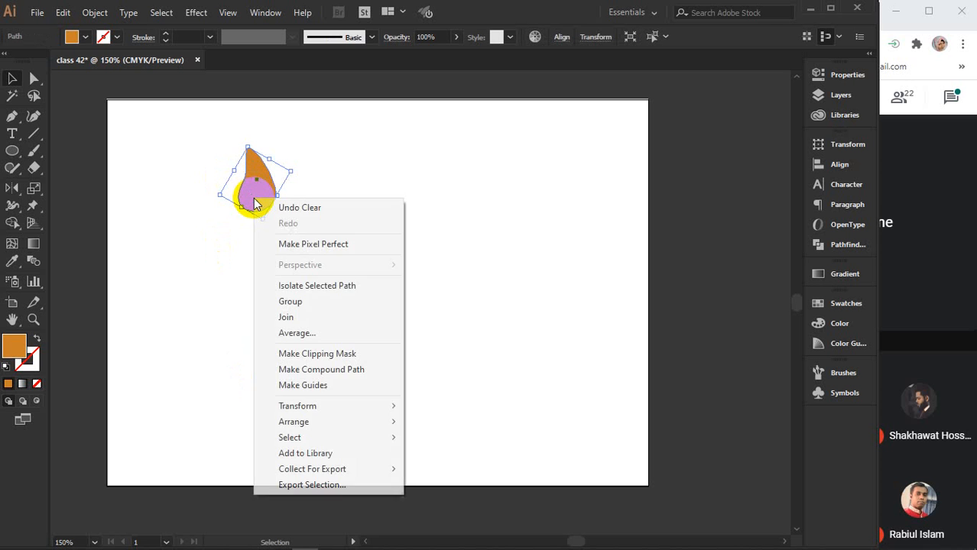
{"action": "mouse_move", "coordinate": [309, 412]}
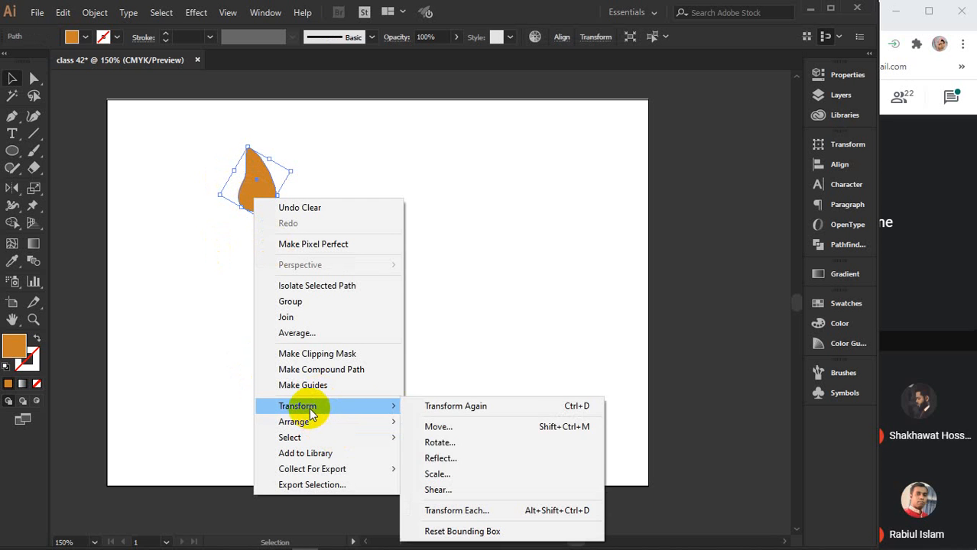
{"action": "left_click", "coordinate": [476, 458]}
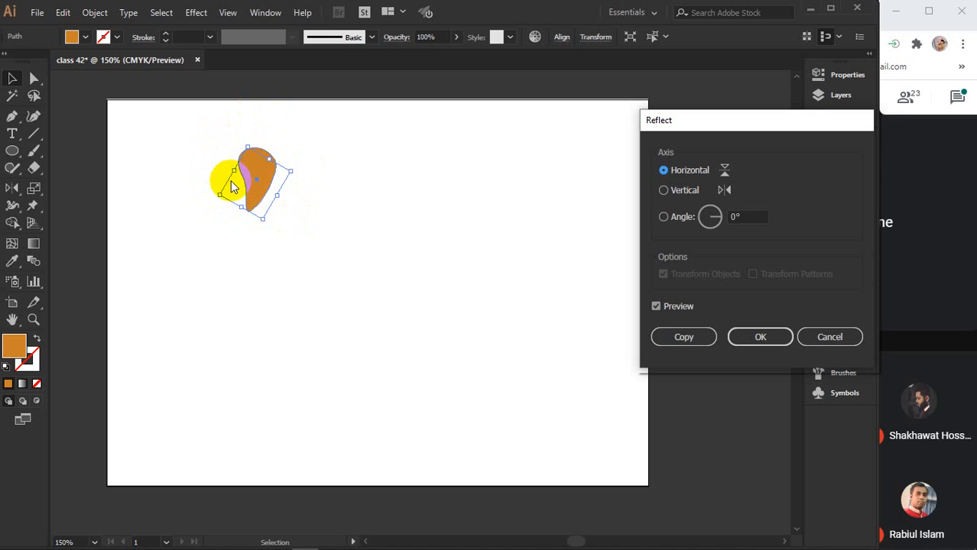
Compare the horizontal, vertical and custom-angle reflection previews of the teardrop
{"action": "left_click", "coordinate": [664, 191]}
{"action": "left_click", "coordinate": [677, 171]}
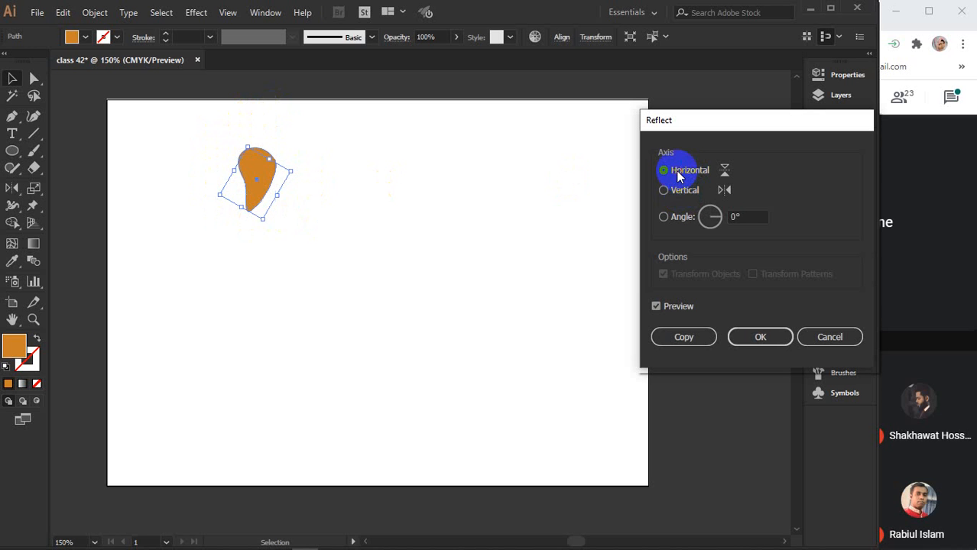
{"action": "left_click", "coordinate": [665, 191]}
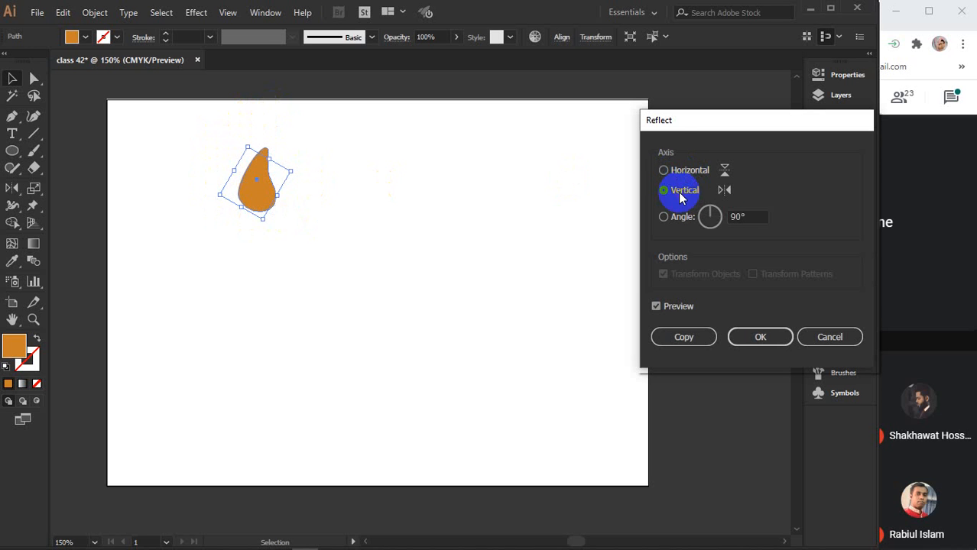
{"action": "mouse_move", "coordinate": [724, 221]}
{"action": "left_mouse_down"}
{"action": "mouse_move", "coordinate": [697, 224]}
{"action": "mouse_move", "coordinate": [746, 218]}
{"action": "mouse_move", "coordinate": [720, 223]}
{"action": "left_mouse_up"}
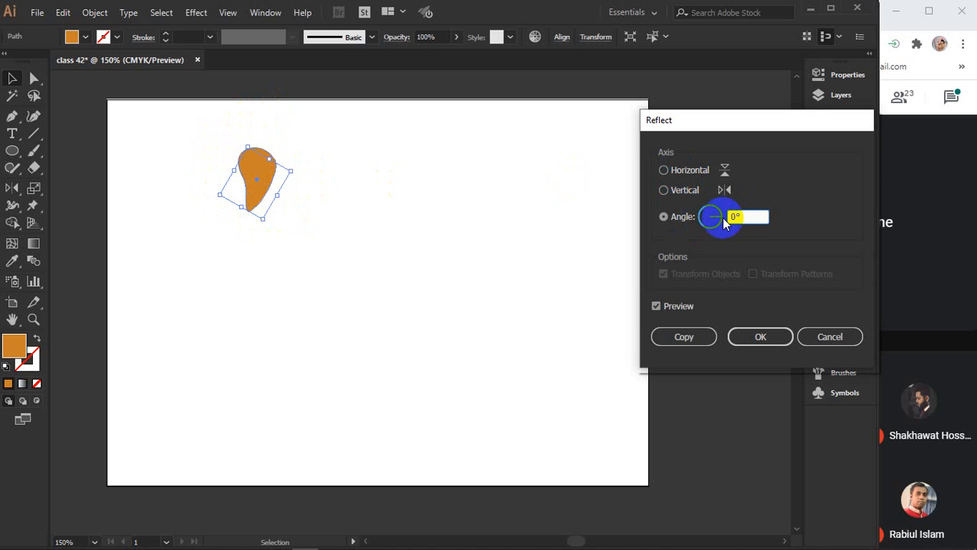
{"action": "left_click", "coordinate": [686, 169]}
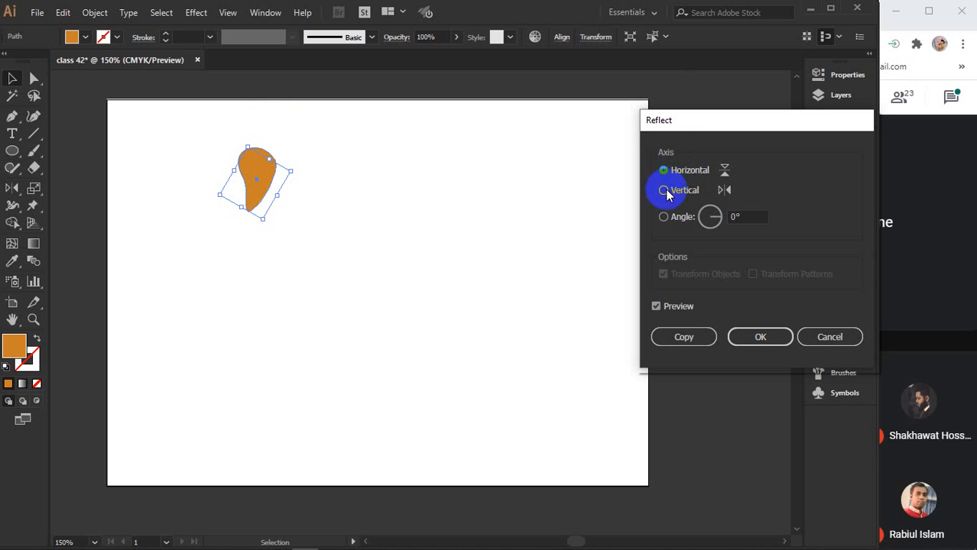
Create a copy reflected across the vertical axis and place it beside the original so the two teardrops touch like wings
{"action": "left_click", "coordinate": [665, 189]}
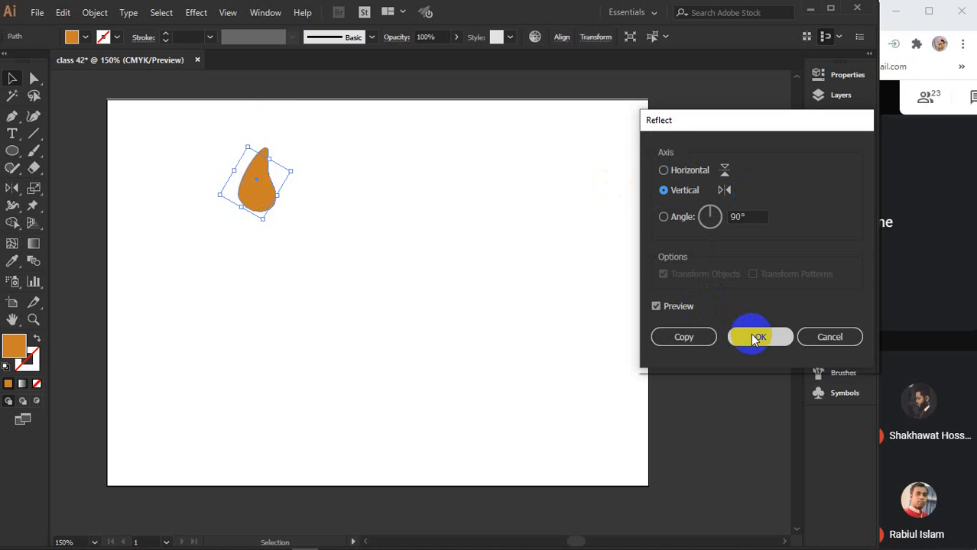
{"action": "left_click", "coordinate": [680, 337]}
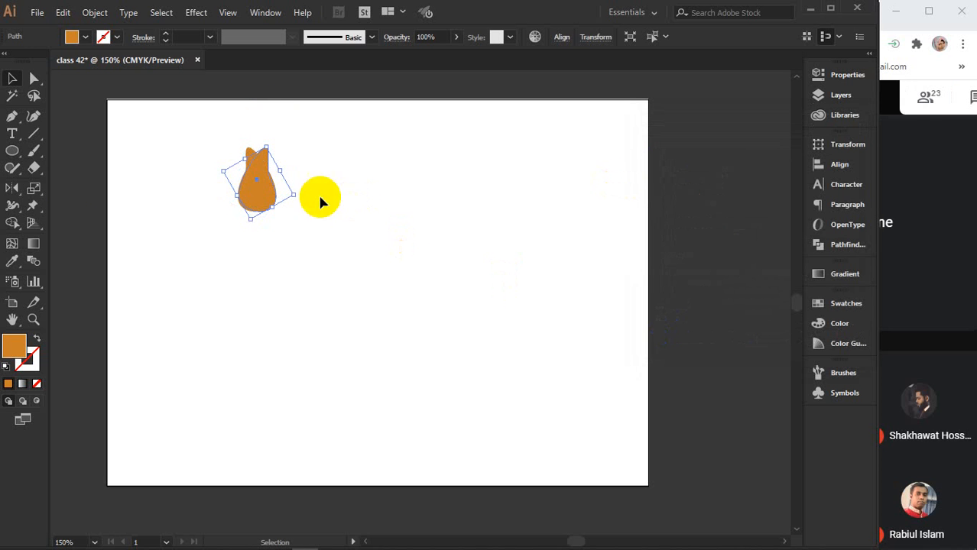
{"action": "left_click_drag", "start_coordinate": [246, 195], "coordinate": [290, 194]}
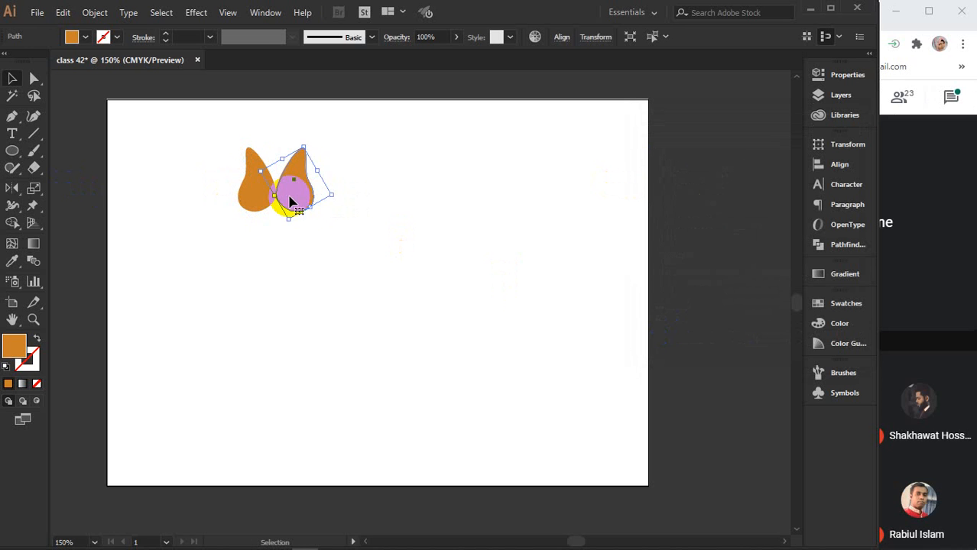
{"action": "left_click", "coordinate": [300, 256]}
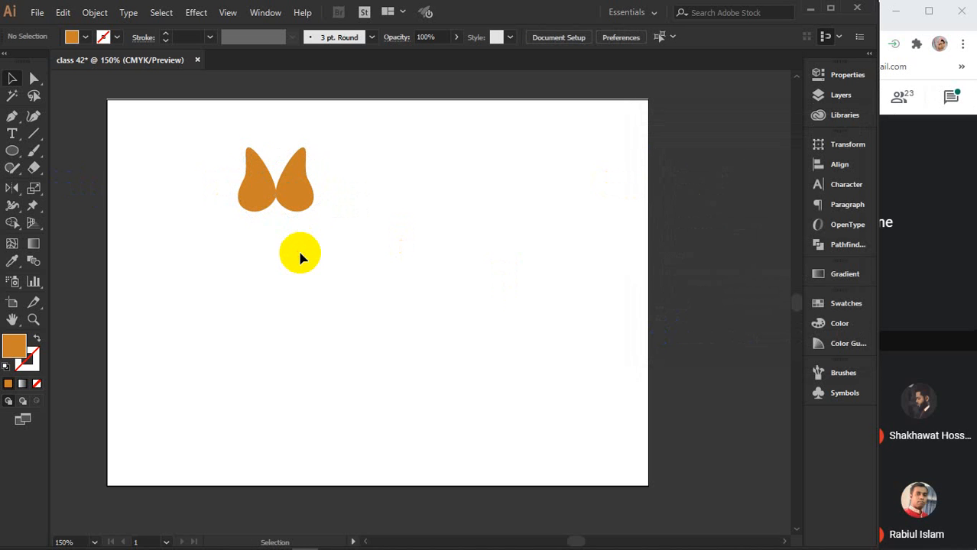
Draw a small head circle and a narrow vertical body ellipse between the two teardrop wings
{"action": "scroll", "coordinate": [272, 164], "scroll_direction": "up", "scroll_amount": 4}
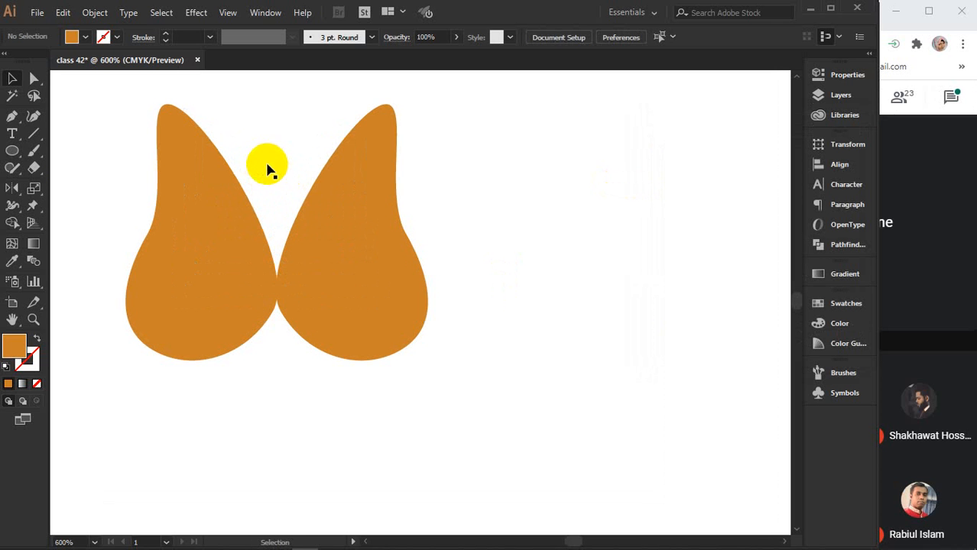
{"action": "left_click", "coordinate": [12, 150]}
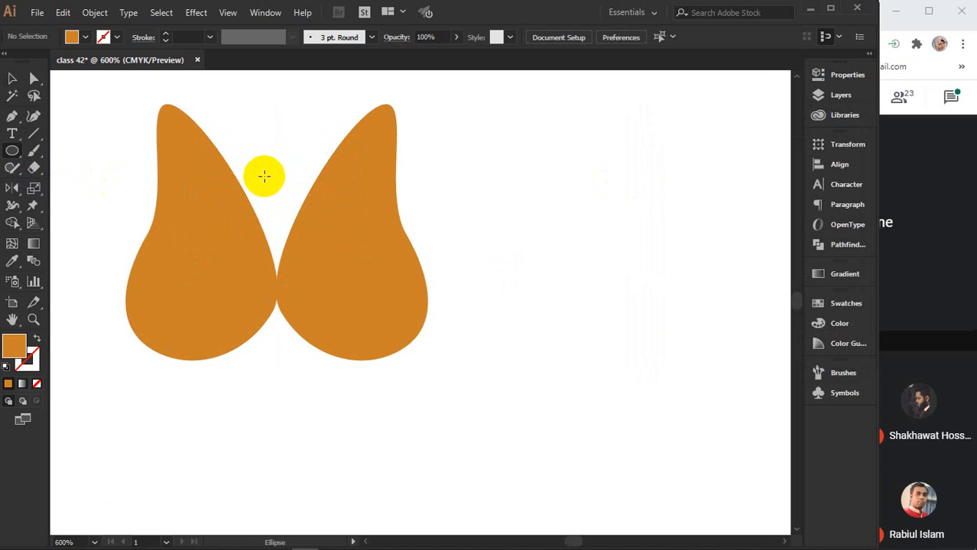
{"action": "left_click_drag", "start_coordinate": [263, 175], "coordinate": [286, 202]}
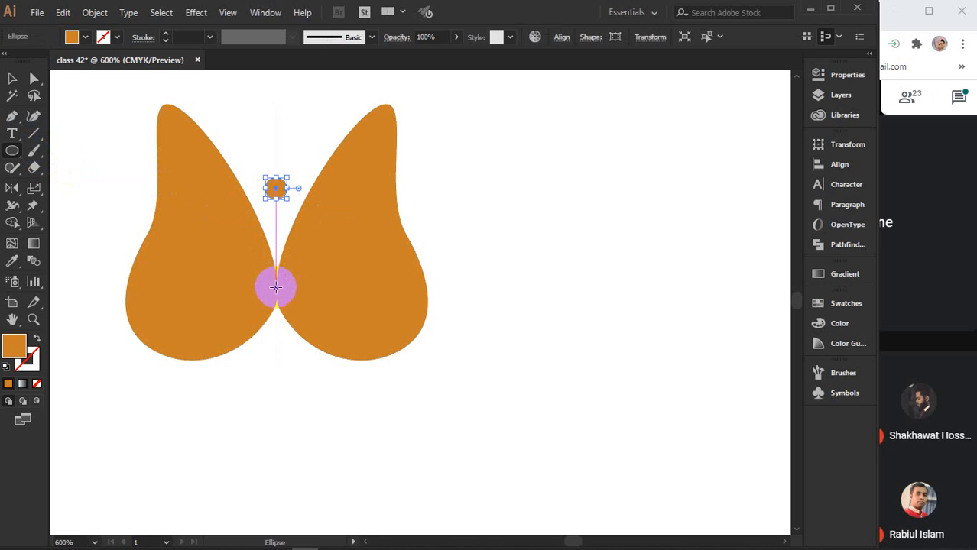
{"action": "left_click_drag", "start_coordinate": [275, 287], "coordinate": [283, 214]}
{"action": "left_click", "coordinate": [13, 78]}
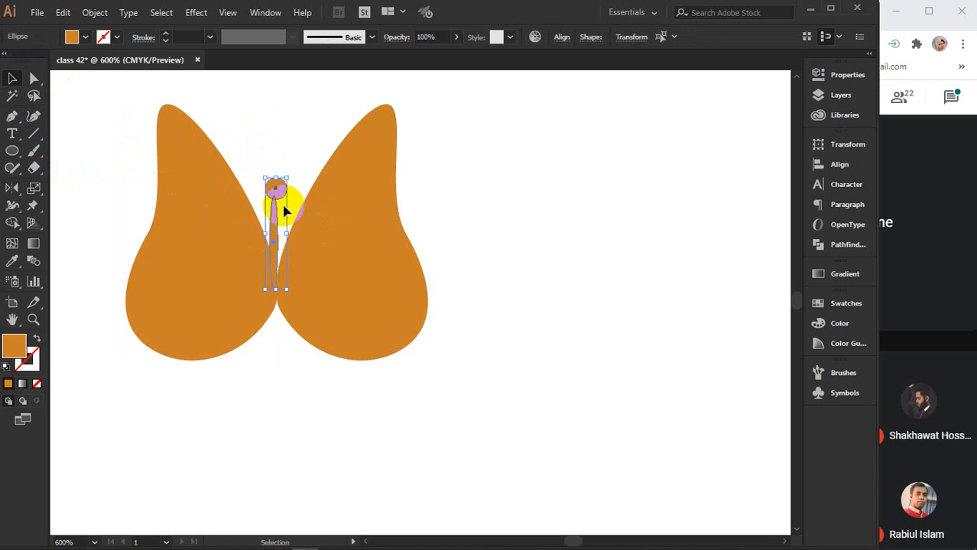
Align the head circle and narrow body ellipse on their horizontal centres
{"action": "left_click", "coordinate": [856, 165]}
{"action": "left_click", "coordinate": [677, 174]}
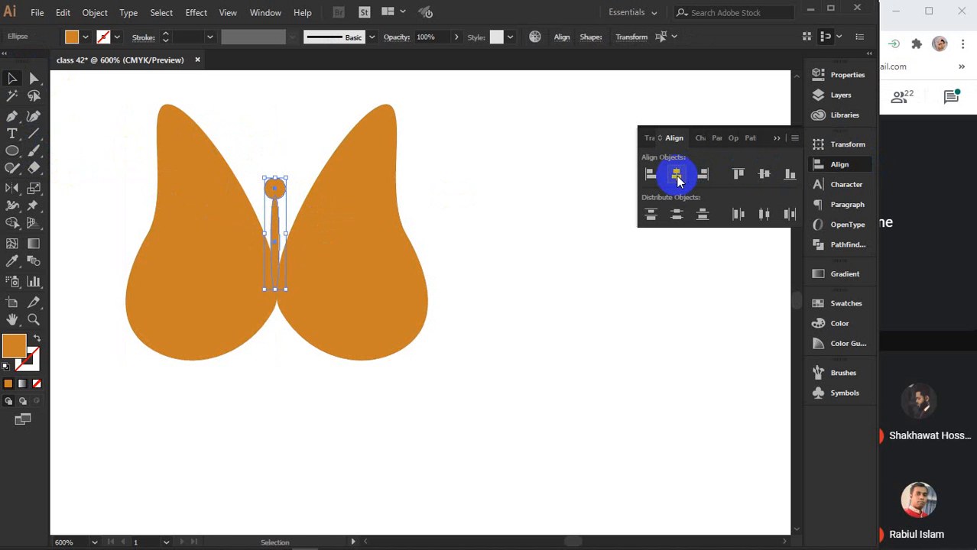
{"action": "left_click", "coordinate": [774, 140]}
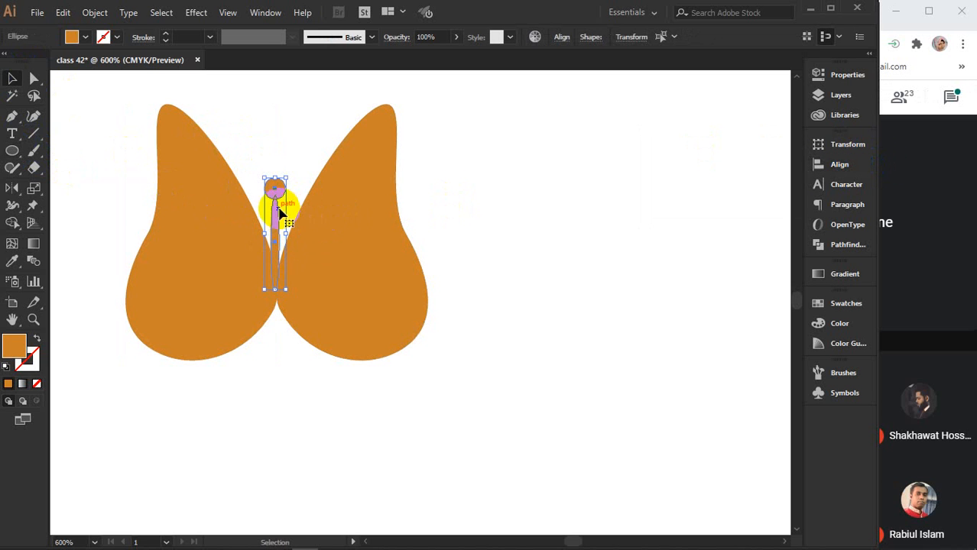
{"action": "left_click", "coordinate": [291, 155]}
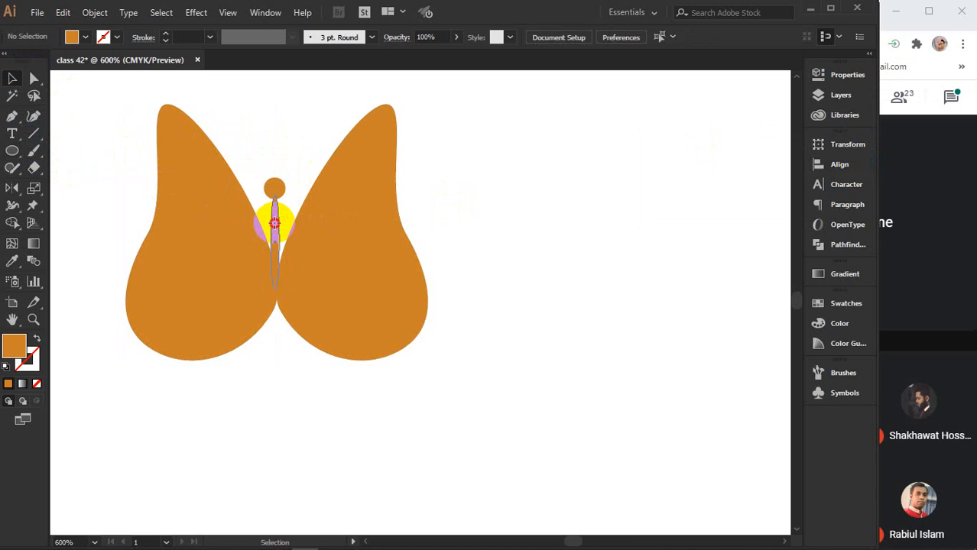
Move the body ellipse up to overlap the head circle, and realign both shapes on their horizontal centres
{"action": "left_click", "coordinate": [277, 225]}
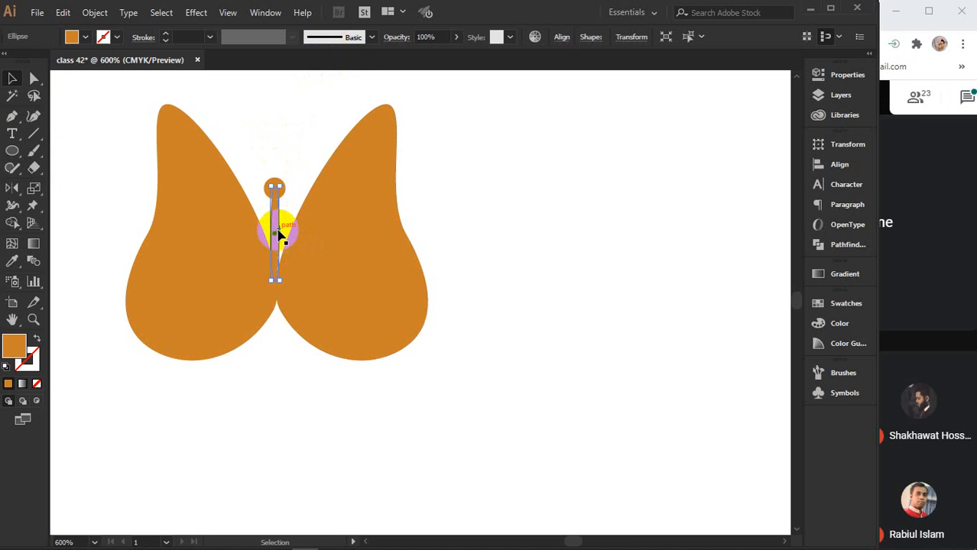
{"action": "scroll", "coordinate": [279, 235], "scroll_direction": "up", "scroll_amount": 3}
{"action": "left_click_drag", "start_coordinate": [272, 229], "coordinate": [276, 227]}
{"action": "left_click_drag", "start_coordinate": [218, 92], "coordinate": [252, 122]}
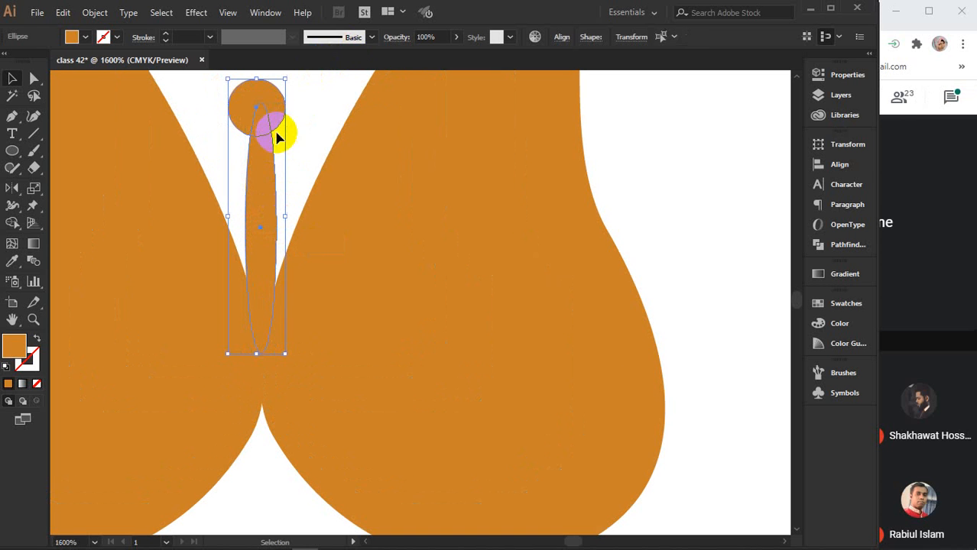
{"action": "left_click", "coordinate": [845, 165]}
{"action": "left_click", "coordinate": [677, 175]}
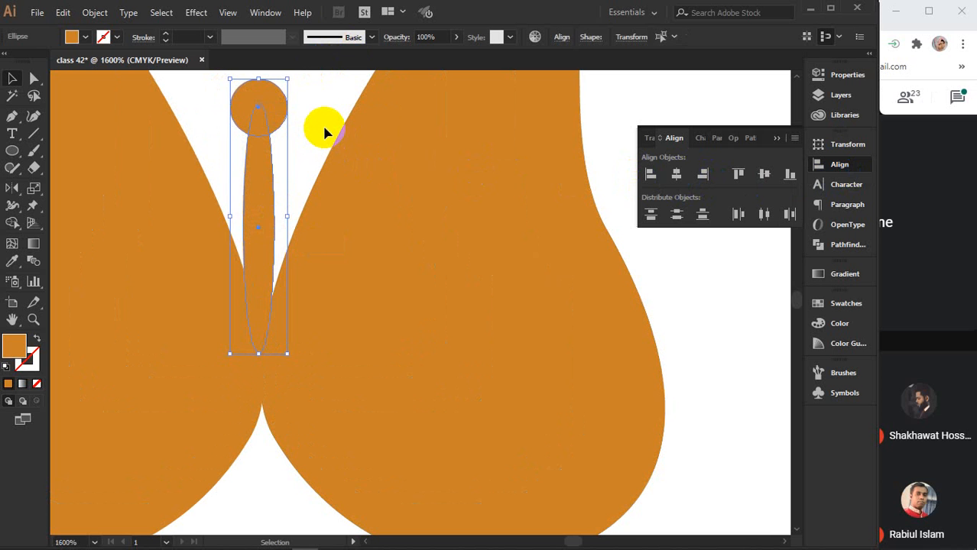
Reposition the head and body together so they are centred over the seam between the wings
{"action": "key", "text": "Right"}
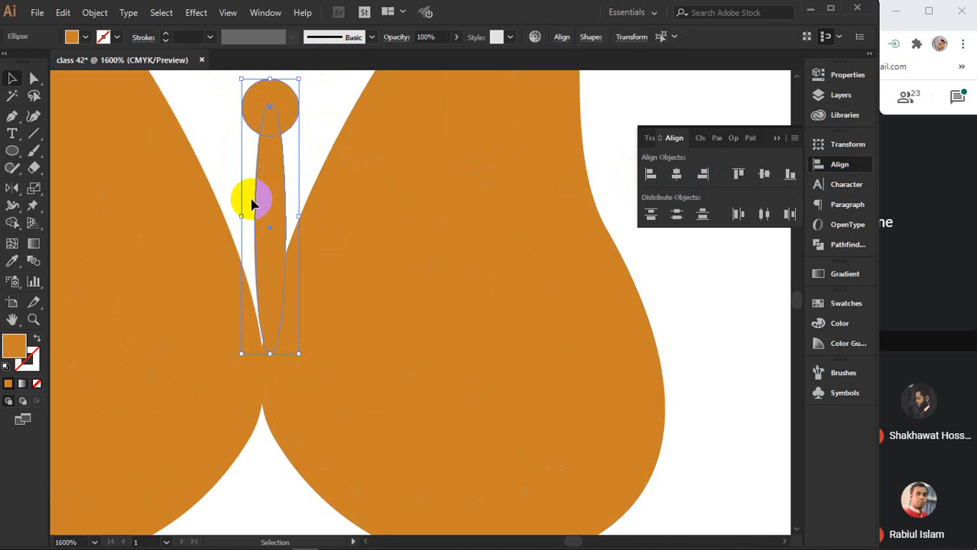
{"action": "left_click_drag", "start_coordinate": [263, 195], "coordinate": [256, 205]}
{"action": "scroll", "coordinate": [257, 202], "scroll_direction": "down", "scroll_amount": 4}
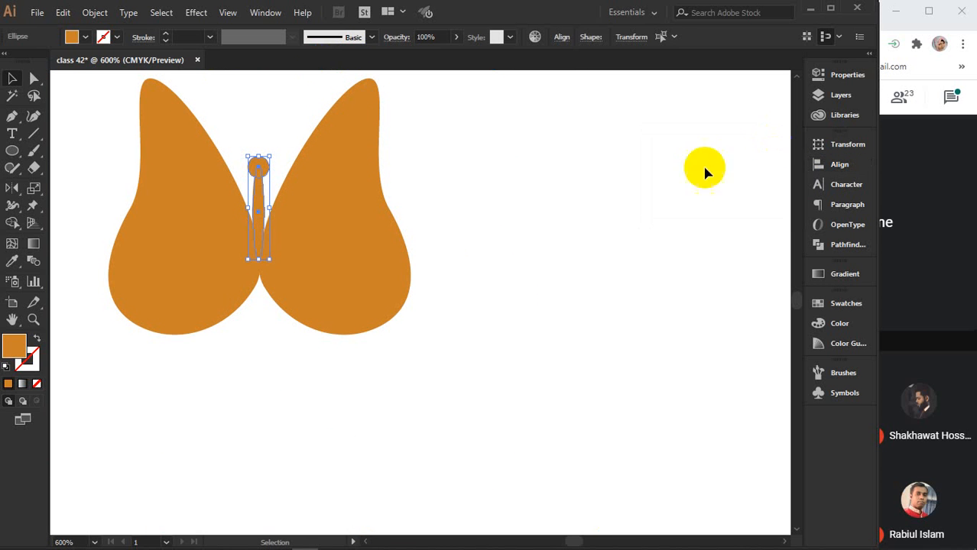
{"action": "left_click", "coordinate": [623, 197]}
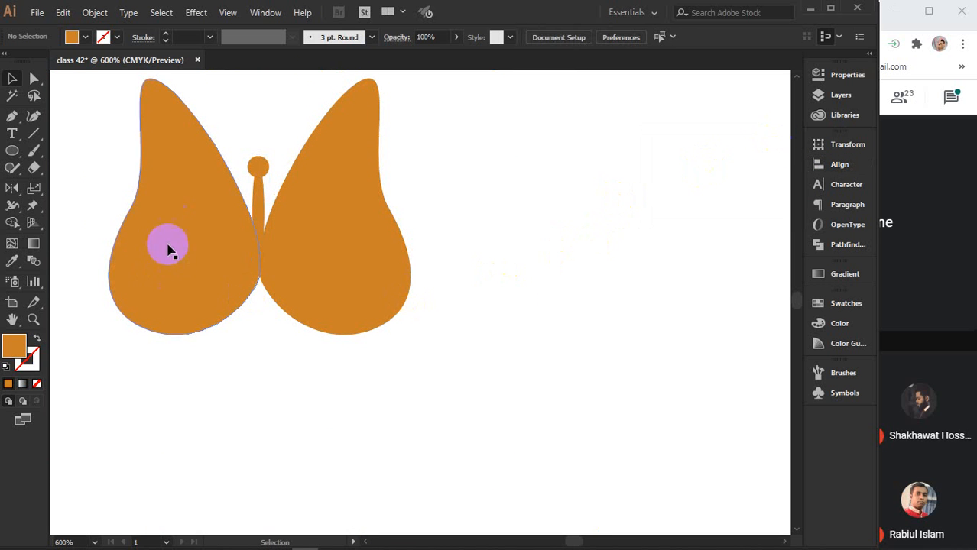
Extend the narrow body downward past the point where the two wings meet
{"action": "left_click", "coordinate": [260, 203]}
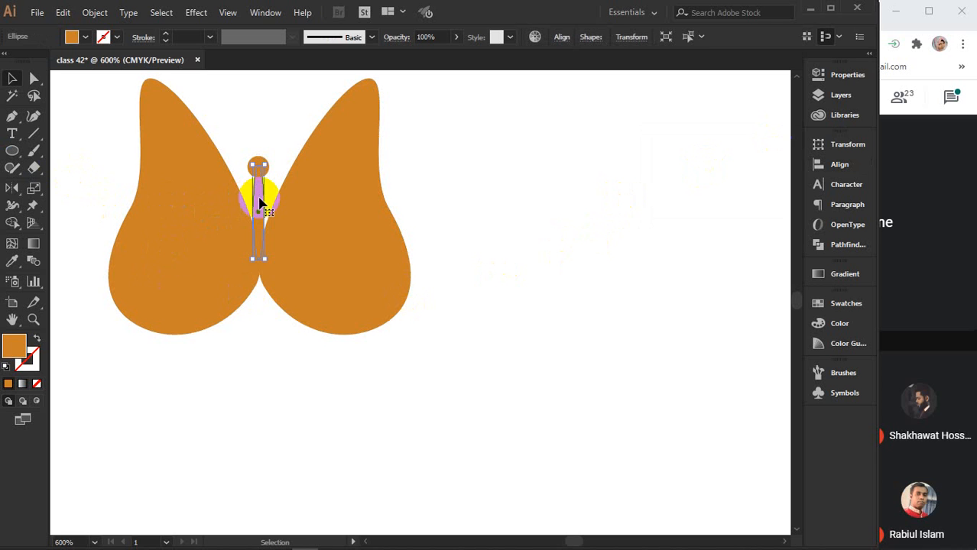
{"action": "left_click_drag", "start_coordinate": [260, 199], "coordinate": [264, 243]}
{"action": "left_click", "coordinate": [554, 214]}
{"action": "scroll", "coordinate": [384, 262], "scroll_direction": "up", "scroll_amount": 2}
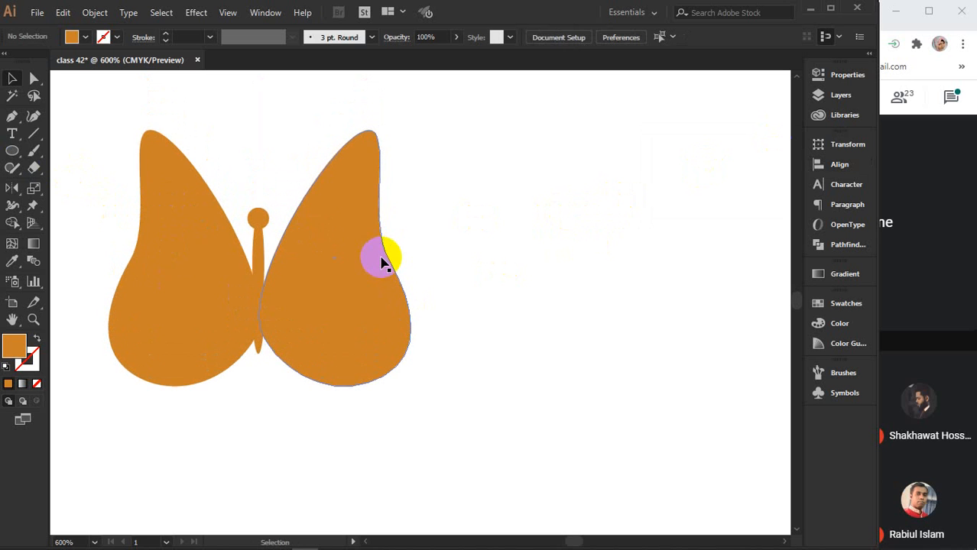
Try drawing a spiral antenna that rises from the top of the butterfly's head circle
{"action": "left_click", "coordinate": [29, 134]}
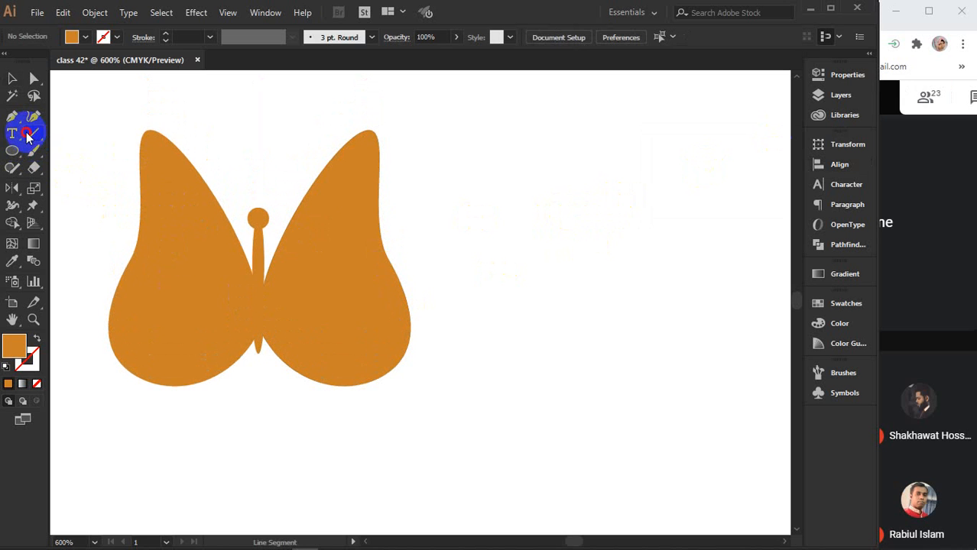
{"action": "left_click_drag", "start_coordinate": [28, 134], "coordinate": [118, 170]}
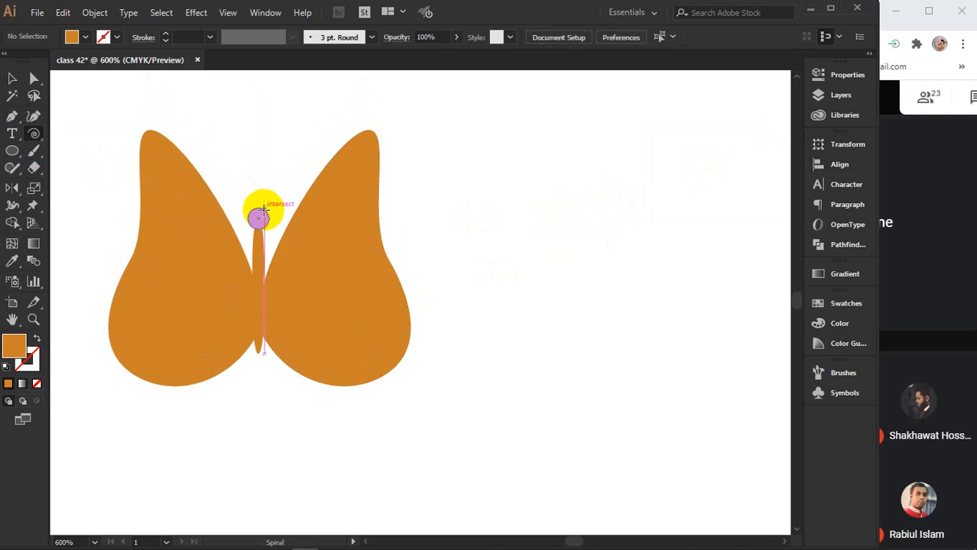
{"action": "mouse_move", "coordinate": [263, 208]}
{"action": "left_mouse_down"}
{"action": "mouse_move", "coordinate": [273, 180]}
{"action": "mouse_move", "coordinate": [256, 169]}
{"action": "mouse_move", "coordinate": [238, 191]}
{"action": "mouse_move", "coordinate": [244, 226]}
{"action": "mouse_move", "coordinate": [258, 216]}
{"action": "left_mouse_up"}
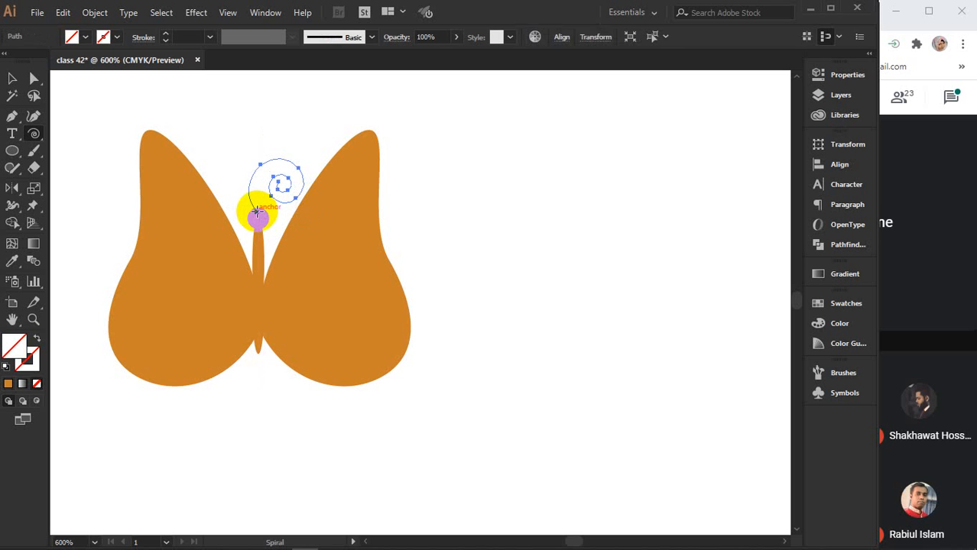
{"action": "key", "text": "ctrl+z"}
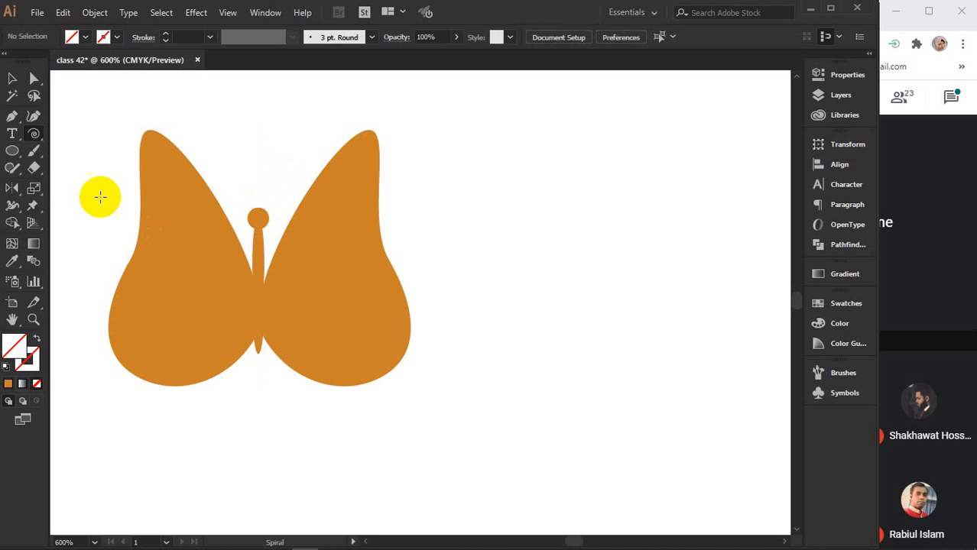
Apply the last-used solid orange to the stroke, leaving the fill set to none
{"action": "left_click", "coordinate": [32, 367]}
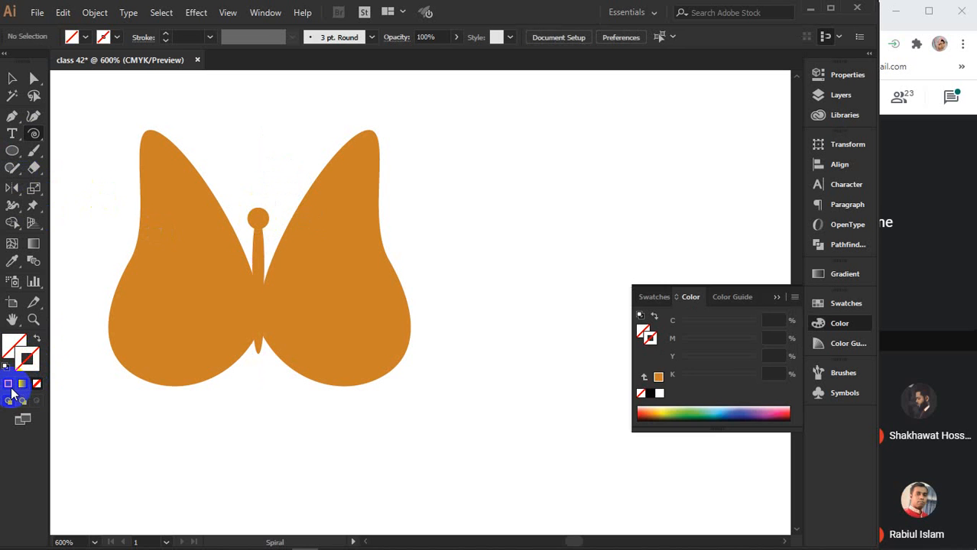
{"action": "left_click", "coordinate": [6, 386]}
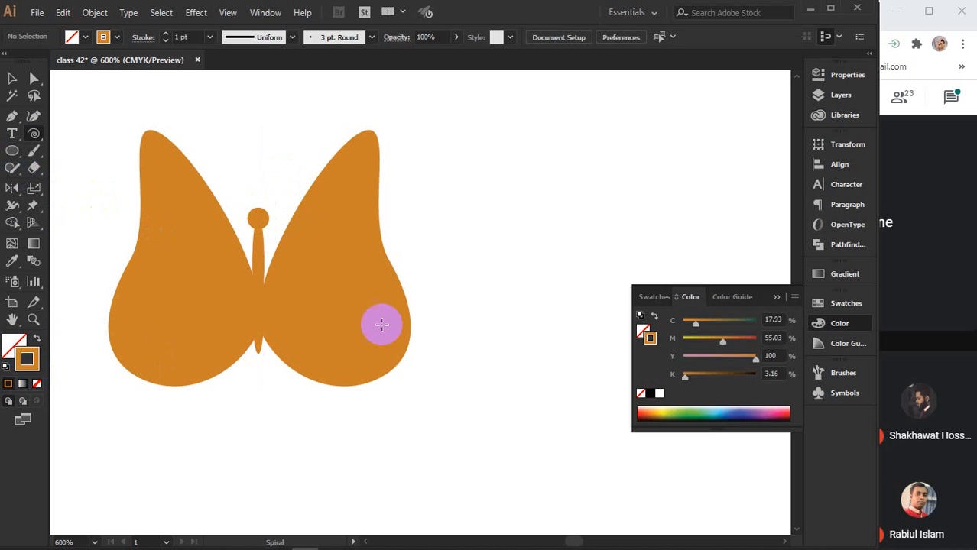
{"action": "left_click", "coordinate": [776, 298]}
Create a spiral beside the butterfly with a 0.1085 in radius, 95% decay and 10 segments
{"action": "left_click", "coordinate": [520, 243]}
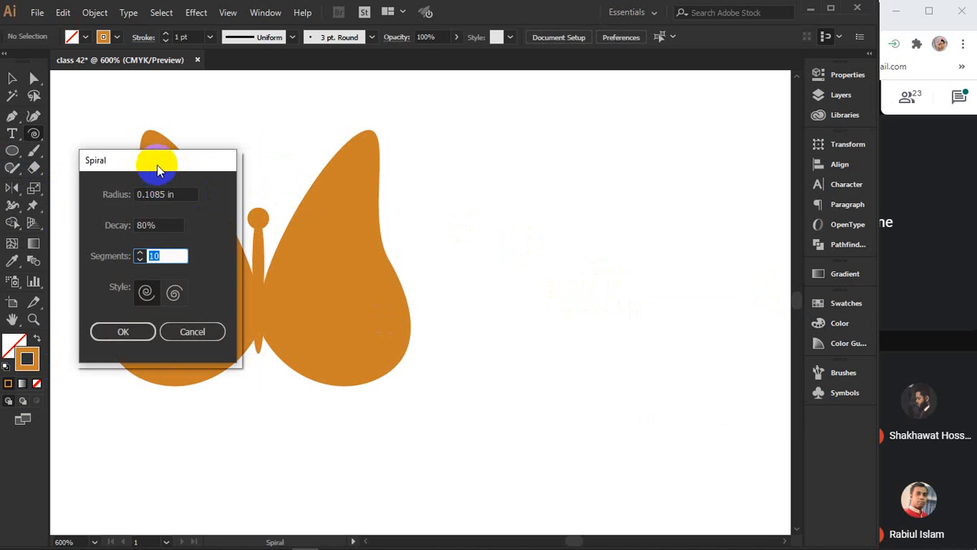
{"action": "left_click_drag", "start_coordinate": [157, 170], "coordinate": [577, 140]}
{"action": "double_click", "coordinate": [580, 195]}
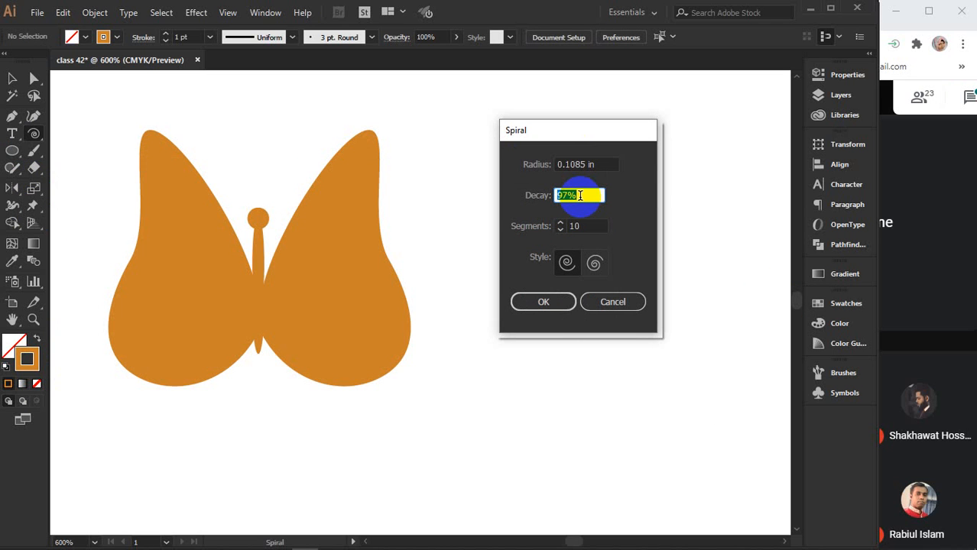
{"action": "key", "text": "Down"}
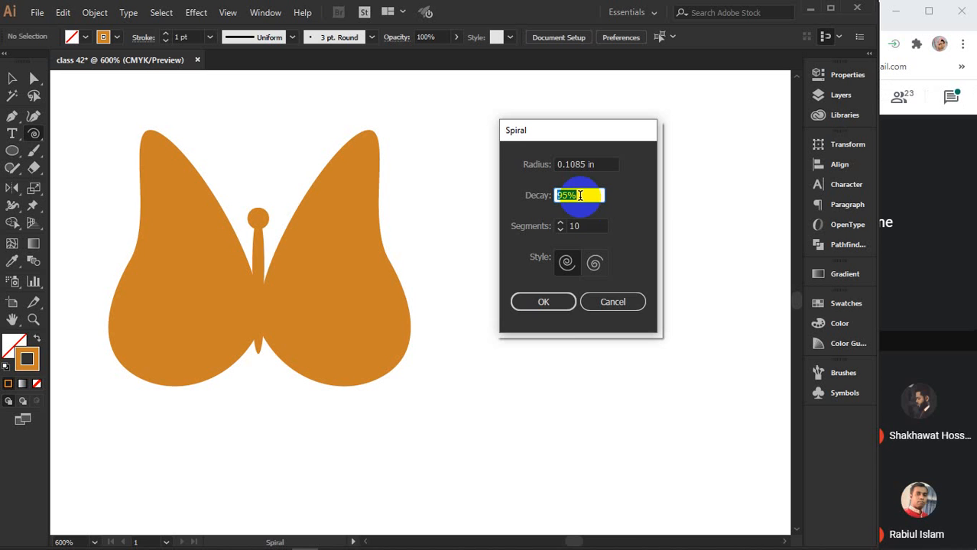
{"action": "left_click", "coordinate": [539, 301]}
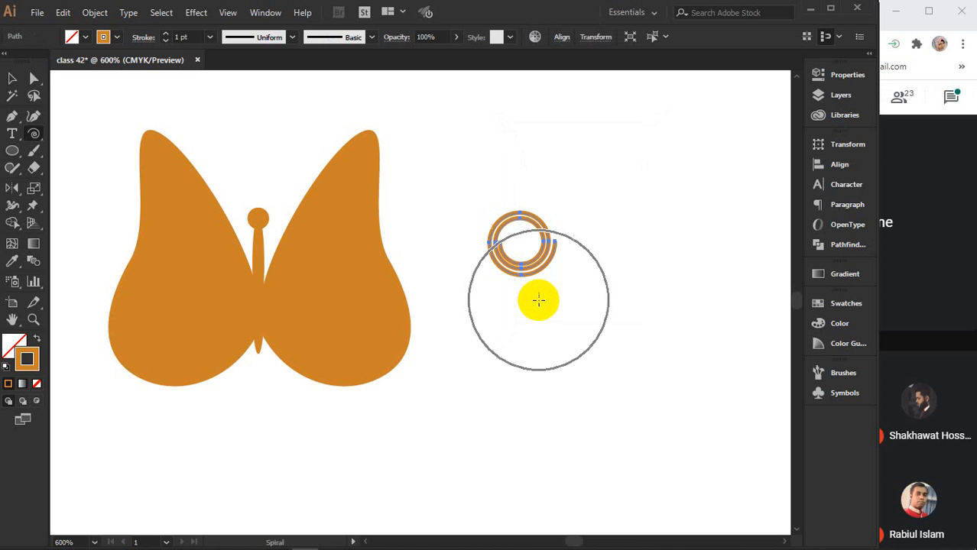
Create another spiral beside the butterfly with a 0.1085 in radius, 52% decay and 10 segments
{"action": "left_click", "coordinate": [616, 285]}
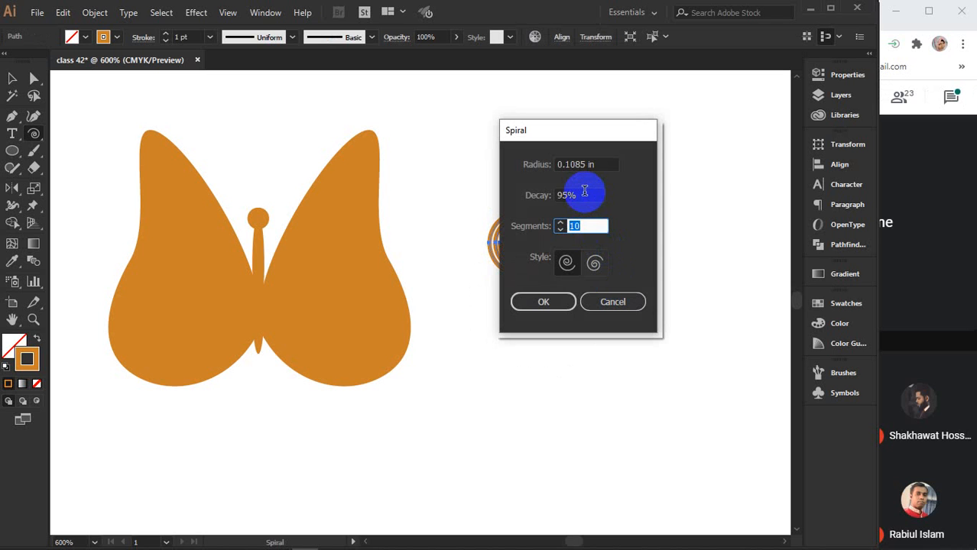
{"action": "left_click", "coordinate": [583, 191]}
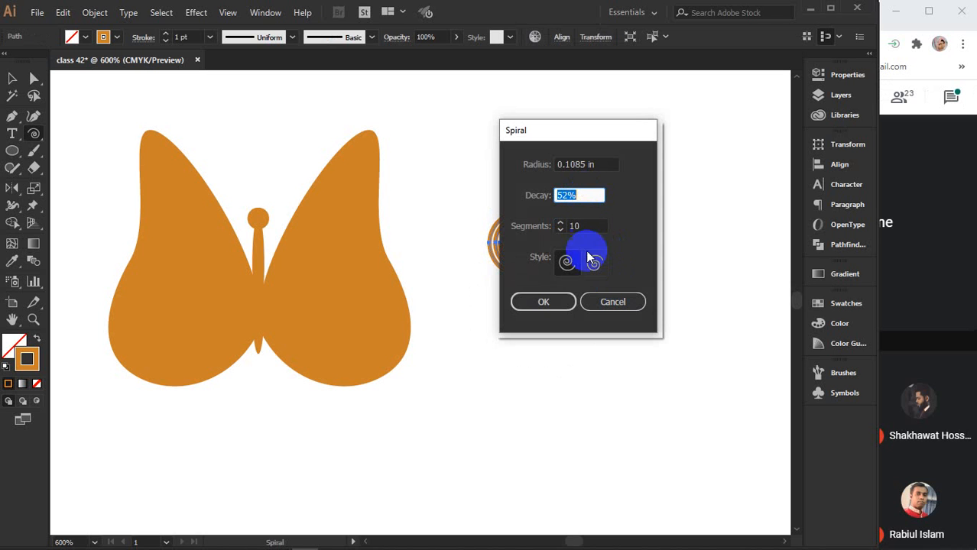
{"action": "left_click", "coordinate": [540, 300]}
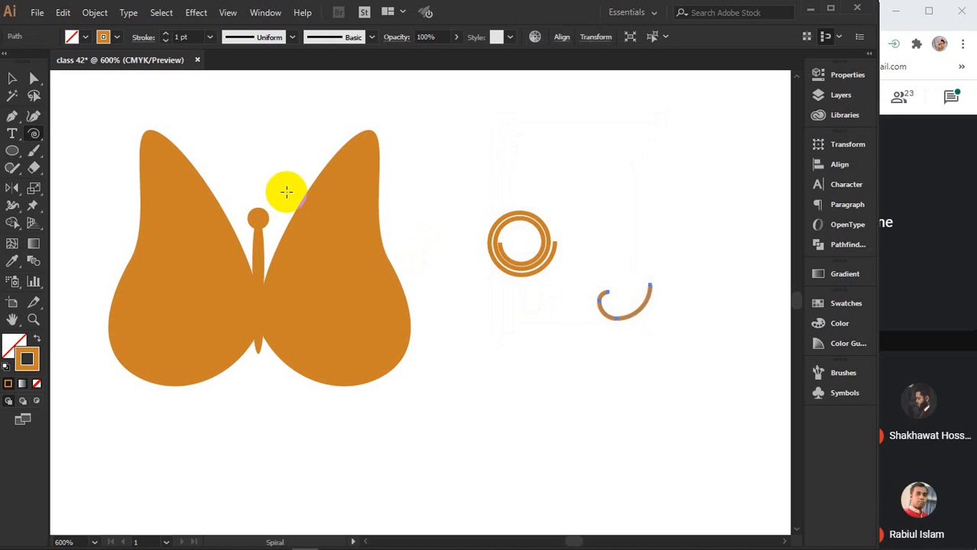
Delete the tightly coiled spiral, keeping the open hook-shaped one
{"action": "left_click", "coordinate": [12, 78]}
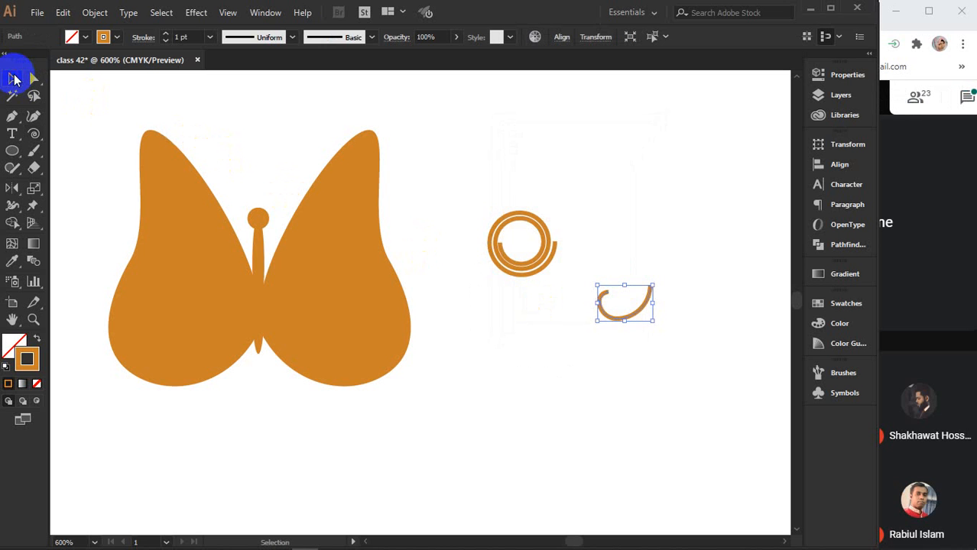
{"action": "left_click", "coordinate": [543, 224]}
{"action": "key", "text": "Delete"}
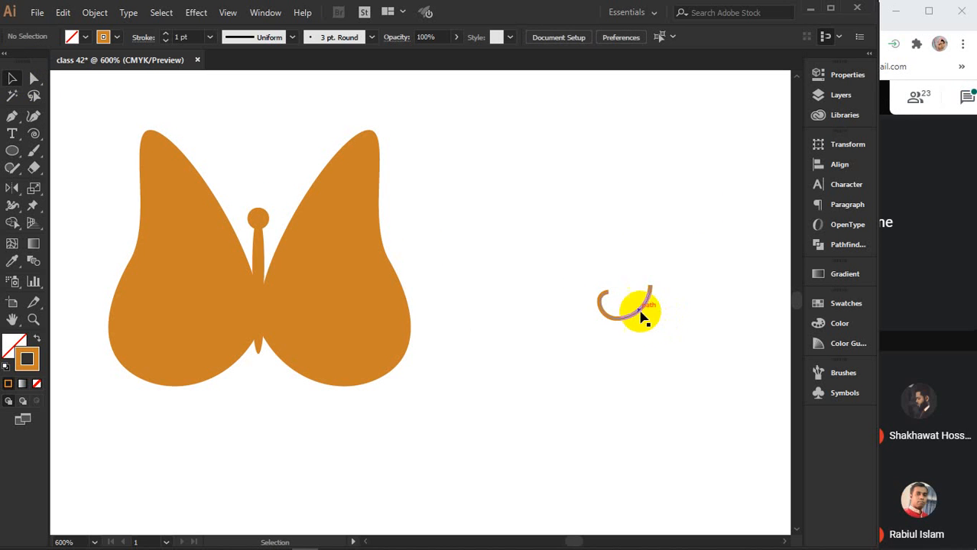
Place the hook-shaped curve upright on the butterfly's head as an antenna and set its stroke weight to 0.5 pt
{"action": "left_click_drag", "start_coordinate": [638, 316], "coordinate": [258, 212]}
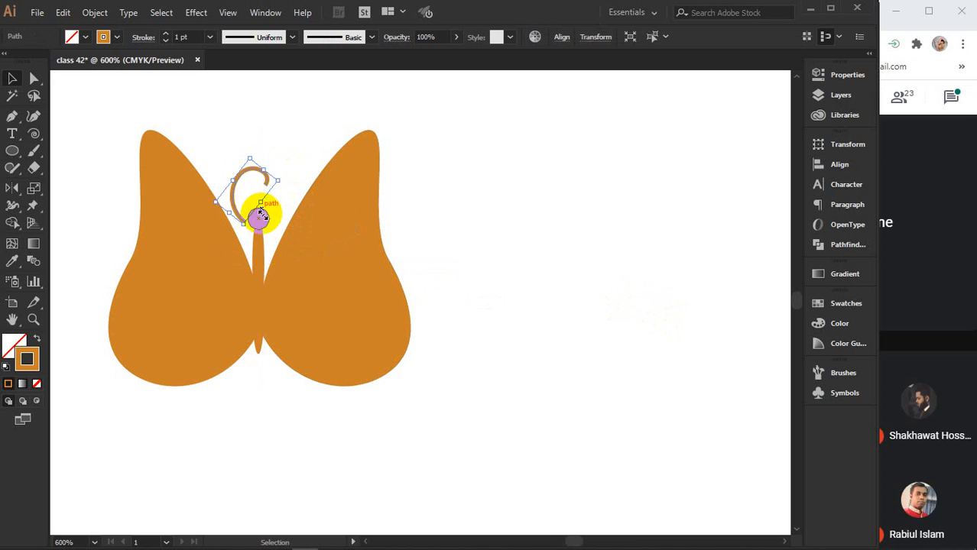
{"action": "left_click_drag", "start_coordinate": [235, 174], "coordinate": [264, 178]}
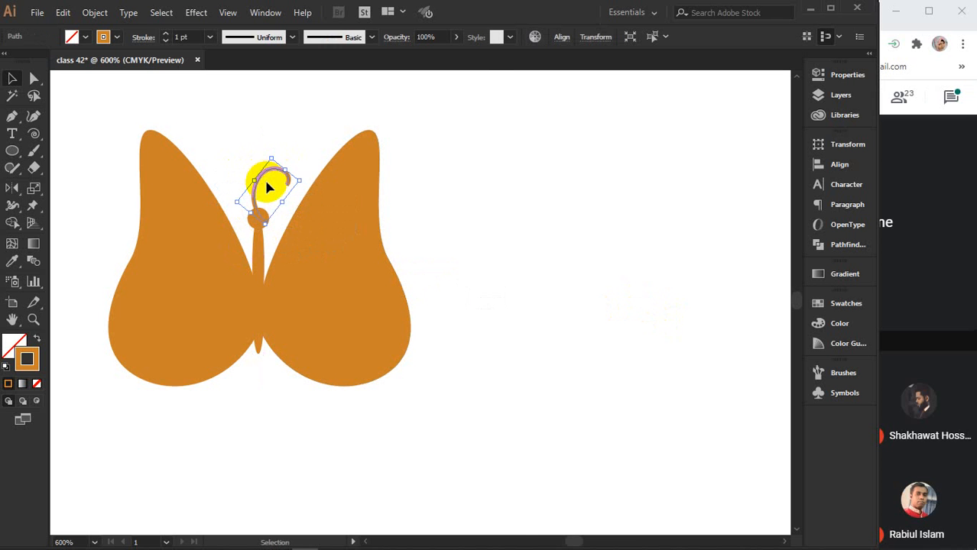
{"action": "scroll", "coordinate": [264, 178], "scroll_direction": "up", "scroll_amount": 3}
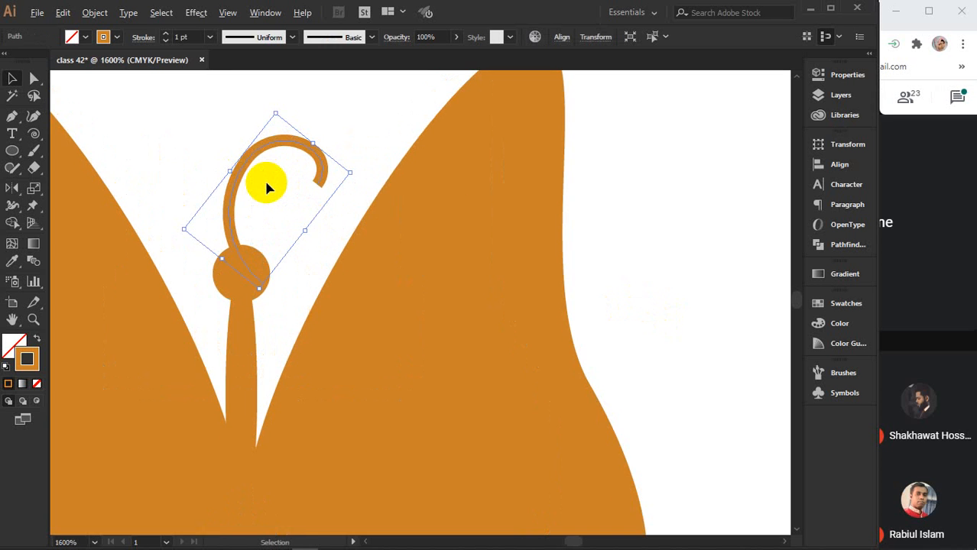
{"action": "left_click", "coordinate": [192, 38]}
{"action": "scroll", "coordinate": [192, 39], "scroll_direction": "down", "scroll_amount": 1}
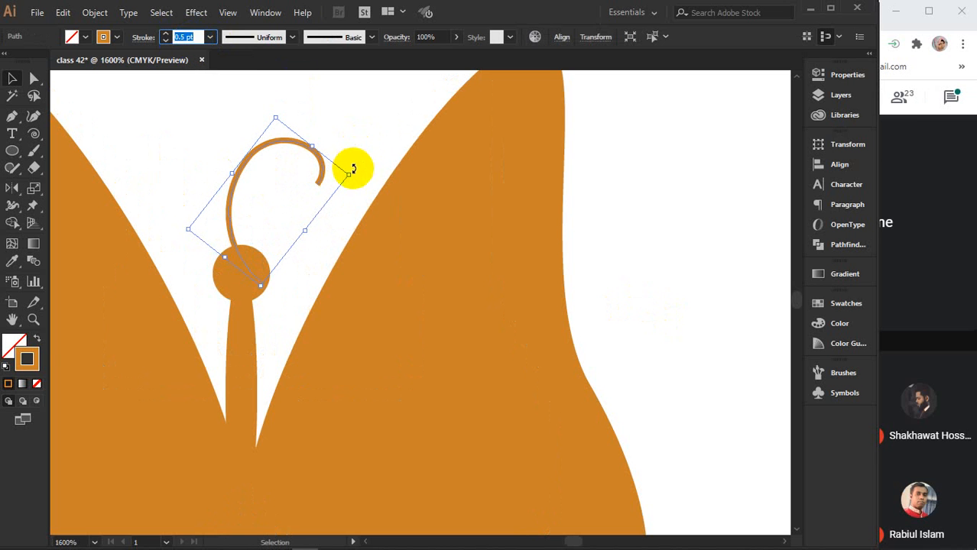
Rotate the antenna clockwise, scale it down and seat its base on the right half of the head
{"action": "left_click_drag", "start_coordinate": [351, 168], "coordinate": [370, 219]}
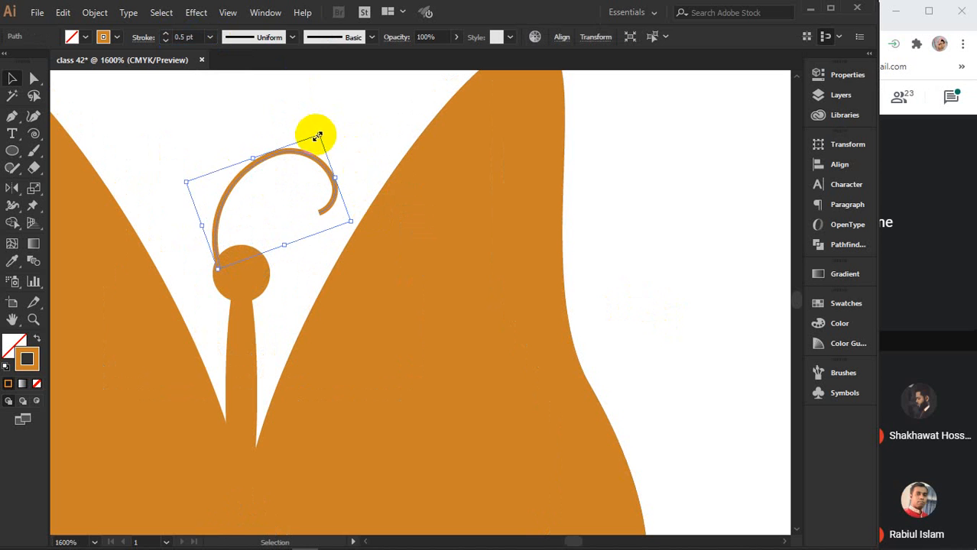
{"action": "mouse_move", "coordinate": [320, 136]}
{"action": "left_mouse_down"}
{"action": "mouse_move", "coordinate": [294, 156]}
{"action": "mouse_move", "coordinate": [288, 180]}
{"action": "mouse_move", "coordinate": [300, 182]}
{"action": "left_mouse_up"}
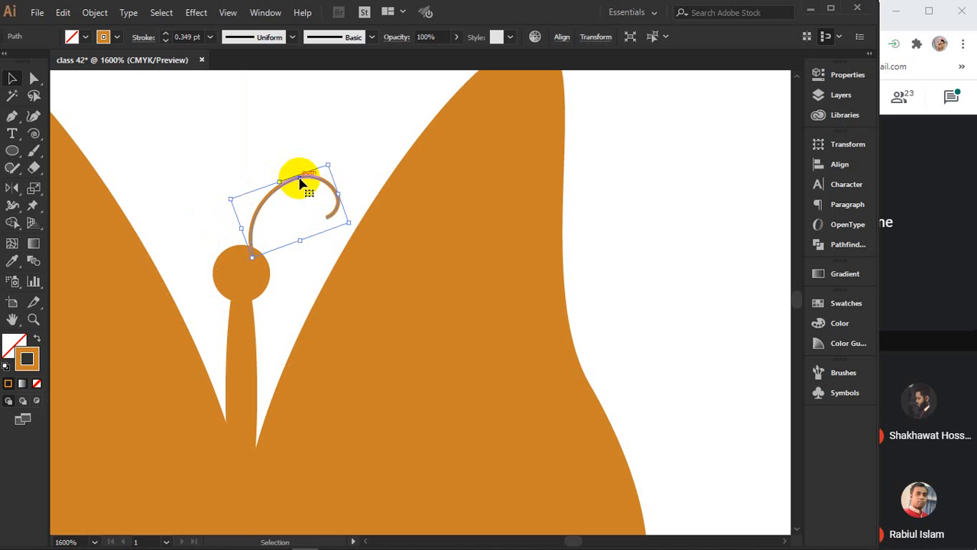
Create a copy of the antenna reflected across the vertical axis
{"action": "right_click", "coordinate": [302, 179]}
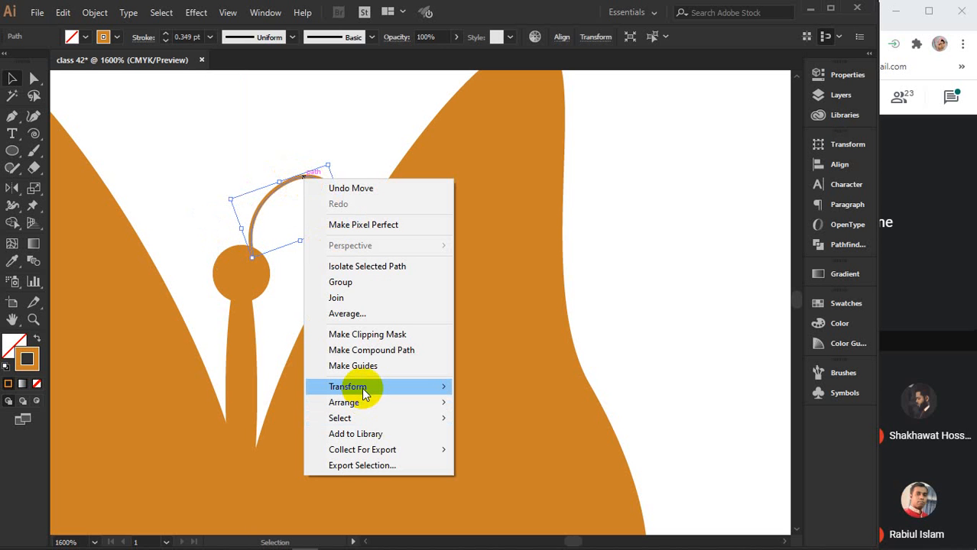
{"action": "mouse_move", "coordinate": [361, 387]}
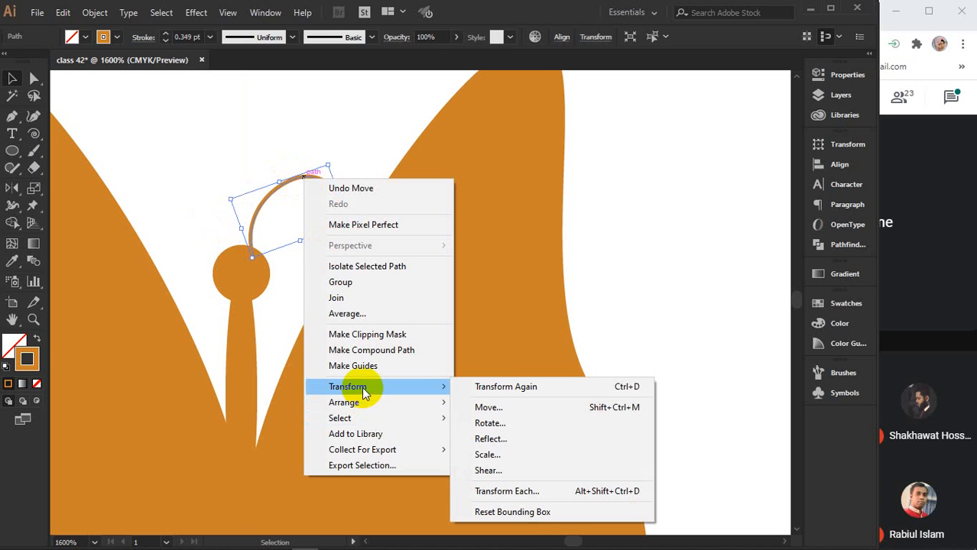
{"action": "left_click", "coordinate": [497, 438]}
{"action": "left_click", "coordinate": [679, 337]}
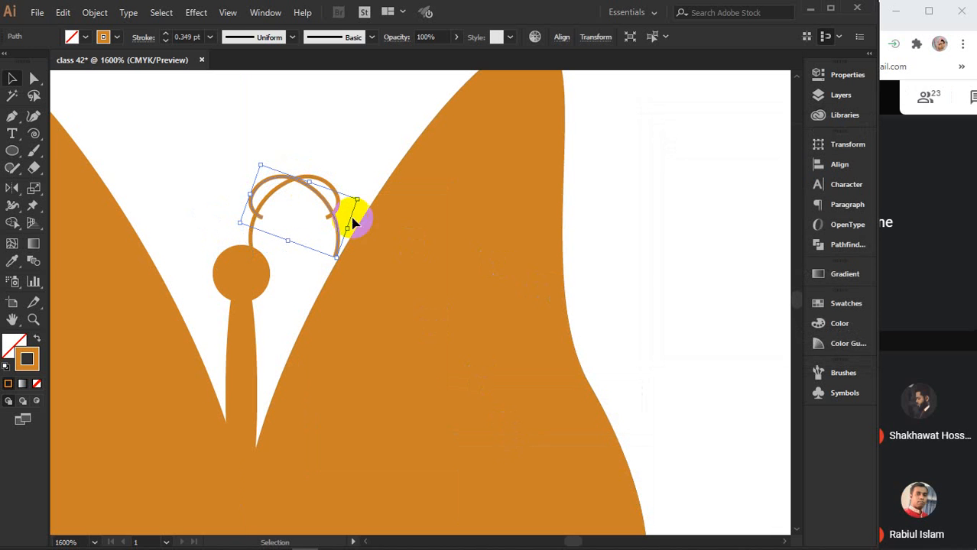
Nudge the mirrored antenna horizontally onto the left half of the head to match the right one, and deselect it
{"action": "key", "text": "Left"}
{"action": "key", "text": "Left"}
{"action": "key", "text": "Left"}
{"action": "key", "text": "Left"}
{"action": "key", "text": "Left"}
{"action": "key", "text": "Left"}
{"action": "key", "text": "Left"}
{"action": "key", "text": "Left"}
{"action": "key", "text": "Left"}
{"action": "key", "text": "Left"}
{"action": "key", "text": "Left"}
{"action": "key", "text": "Left"}
{"action": "key", "text": "Left"}
{"action": "key", "text": "Left"}
{"action": "key", "text": "Left"}
{"action": "key", "text": "Left"}
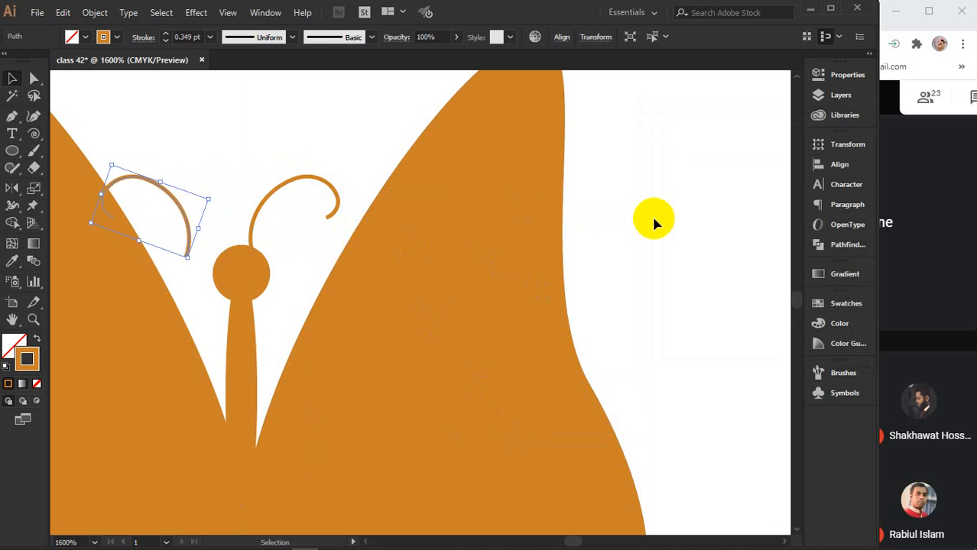
{"action": "key", "text": "Right"}
{"action": "key", "text": "Right"}
{"action": "key", "text": "Right"}
{"action": "key", "text": "Right"}
{"action": "key", "text": "Right"}
{"action": "key", "text": "Right"}
{"action": "key", "text": "Right"}
{"action": "key", "text": "Right"}
{"action": "key", "text": "Right"}
{"action": "key", "text": "Right"}
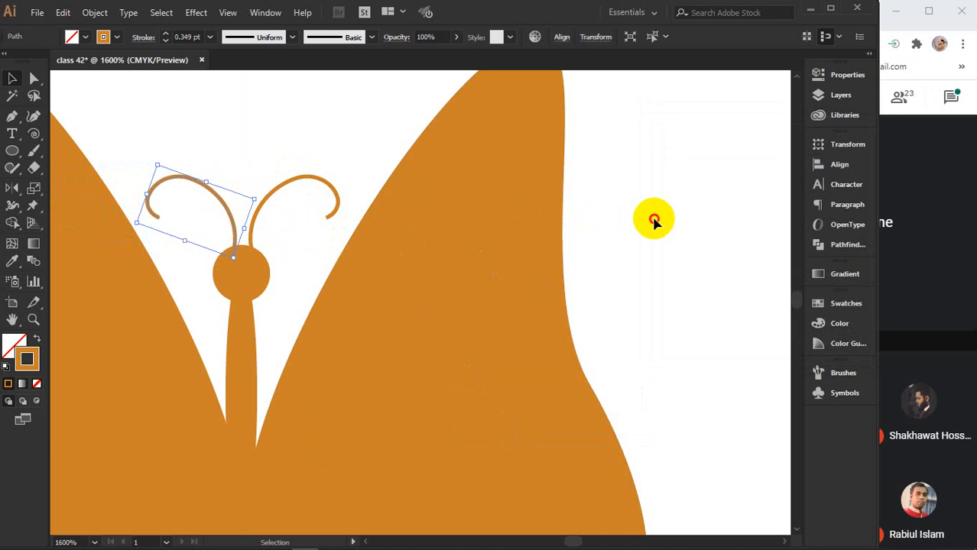
{"action": "left_click", "coordinate": [653, 220]}
Select the entire butterfly and delete it to clear the artboard
{"action": "scroll", "coordinate": [653, 220], "scroll_direction": "down", "scroll_amount": 3}
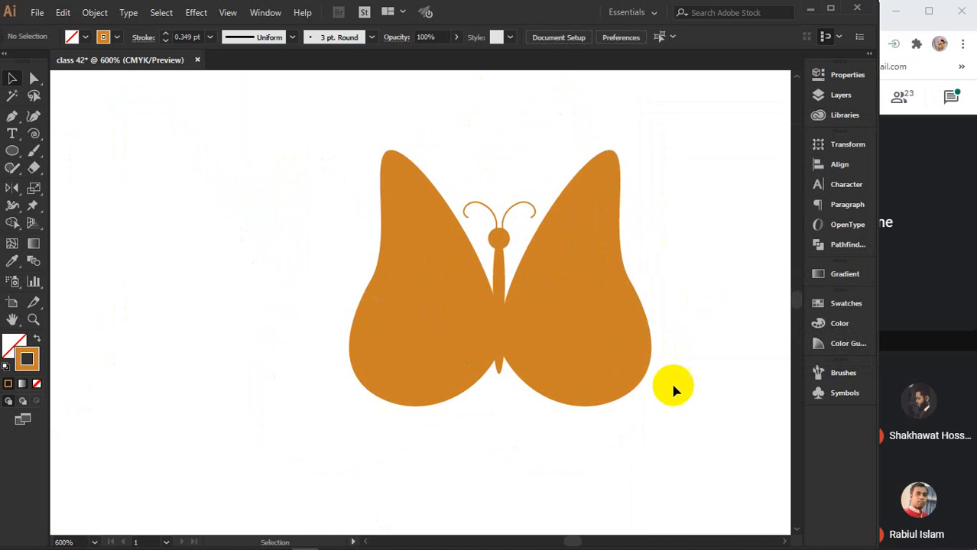
{"action": "left_click_drag", "start_coordinate": [691, 428], "coordinate": [484, 378]}
{"action": "scroll", "coordinate": [610, 382], "scroll_direction": "down", "scroll_amount": 2}
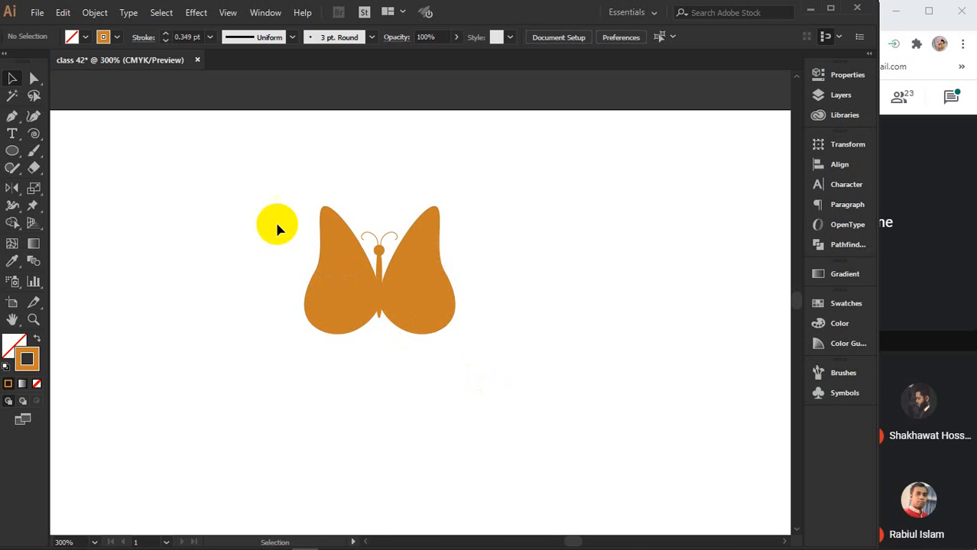
{"action": "left_click_drag", "start_coordinate": [247, 189], "coordinate": [571, 445]}
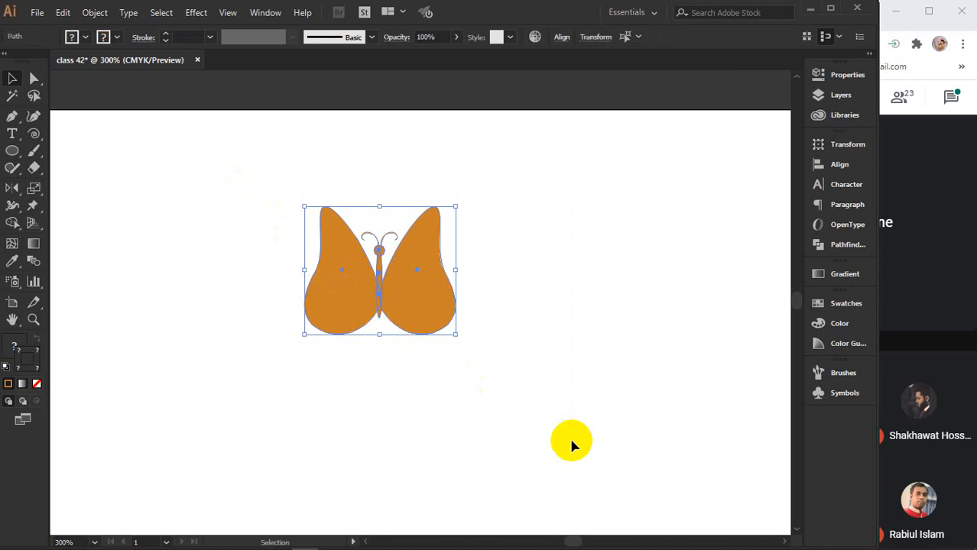
{"action": "key", "text": "Delete"}
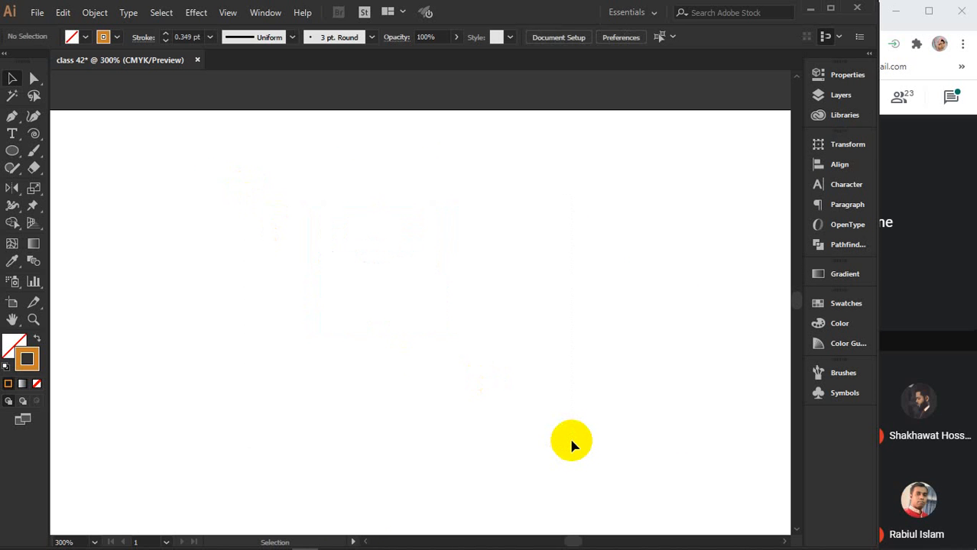
Choose the Ellipse tool and set the fill to the last-used solid orange
{"action": "scroll", "coordinate": [447, 388], "scroll_direction": "down", "scroll_amount": 2}
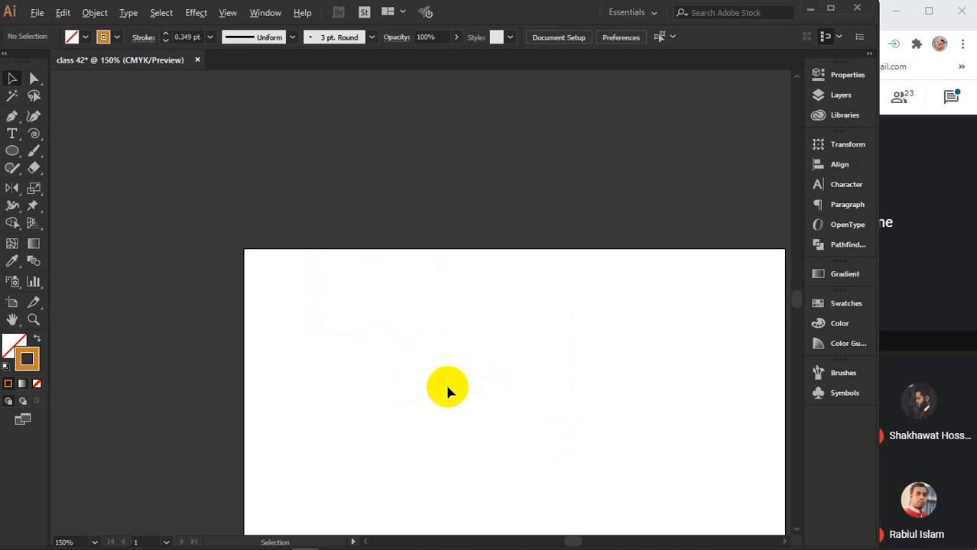
{"action": "left_click_drag", "start_coordinate": [532, 437], "coordinate": [444, 303]}
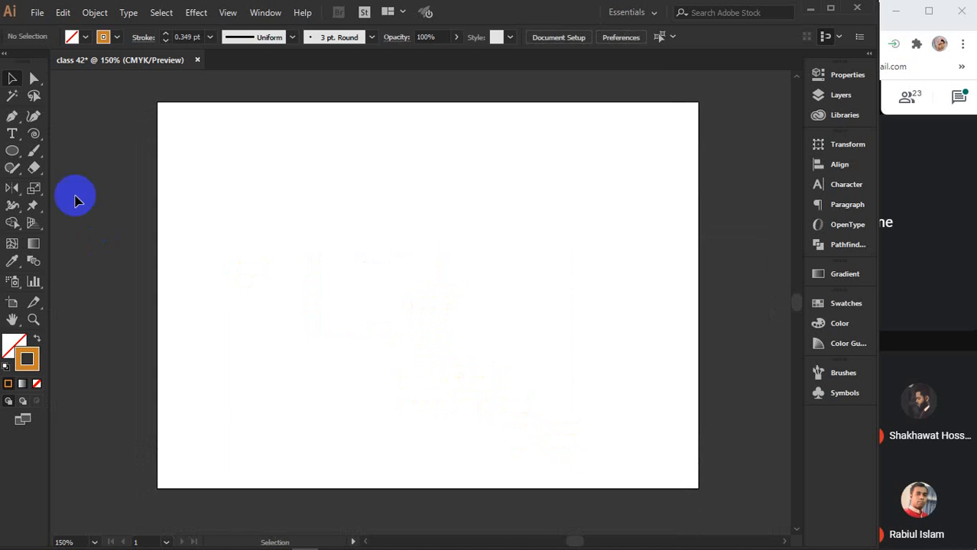
{"action": "left_click", "coordinate": [39, 193]}
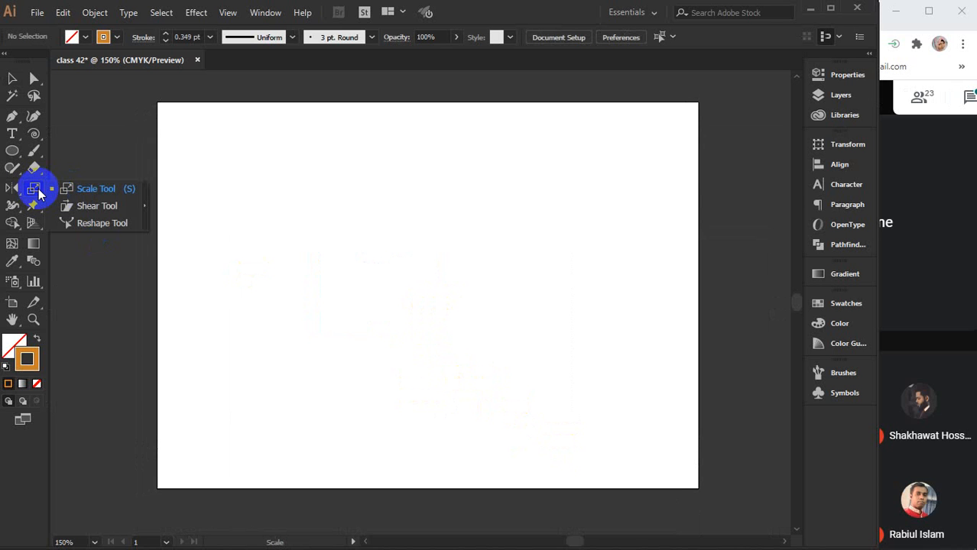
{"action": "left_click", "coordinate": [12, 152]}
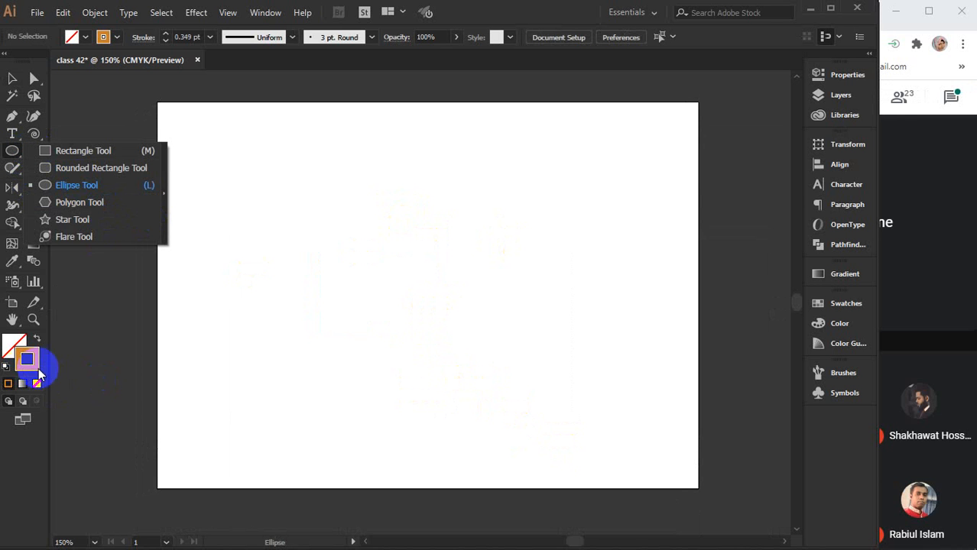
{"action": "left_click", "coordinate": [14, 344]}
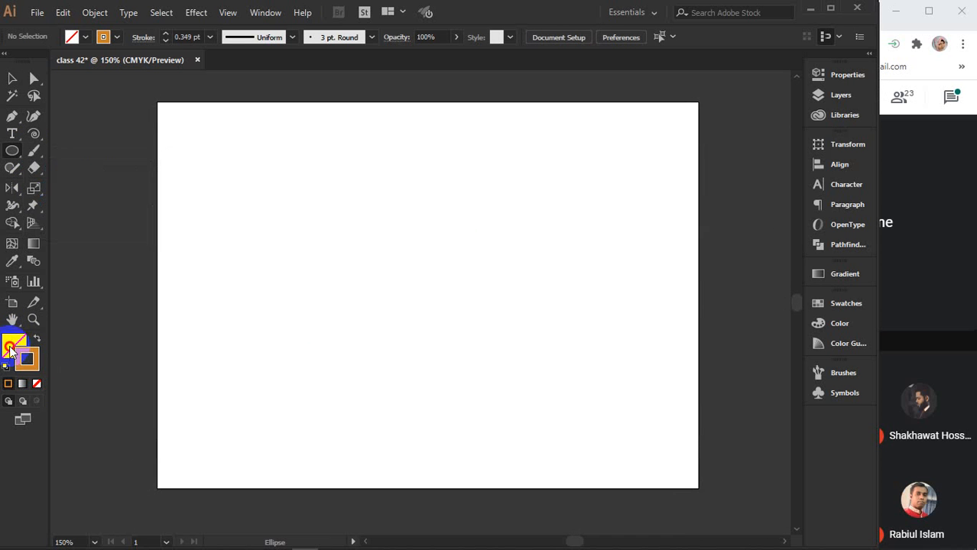
{"action": "left_click", "coordinate": [9, 384]}
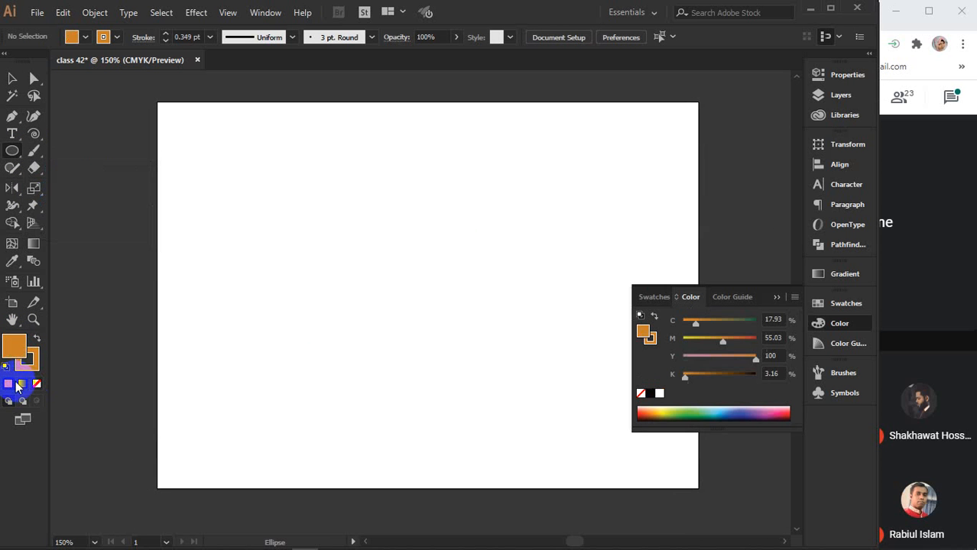
{"action": "left_click", "coordinate": [776, 296]}
Set the stroke to black and draw a large circle near the centre of the artboard
{"action": "left_click", "coordinate": [24, 362]}
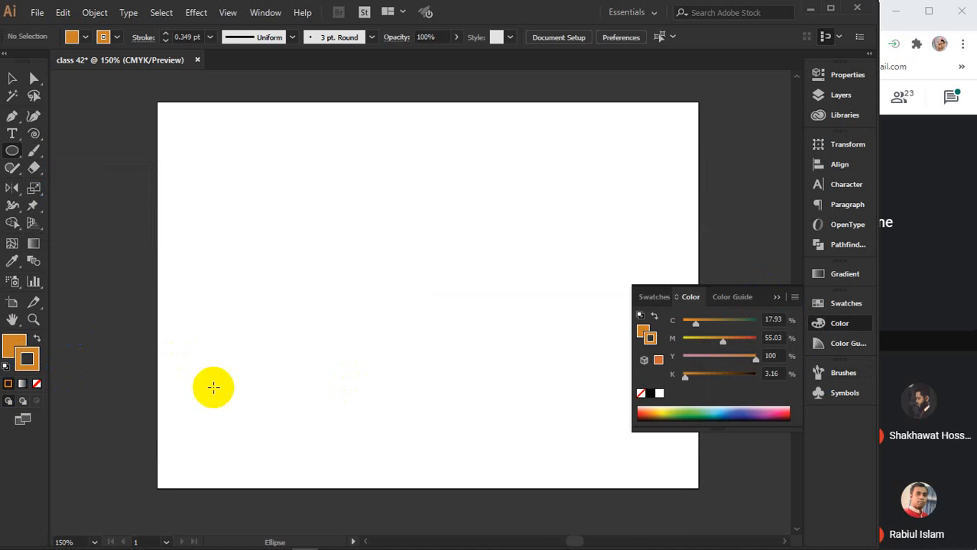
{"action": "left_click", "coordinate": [646, 399]}
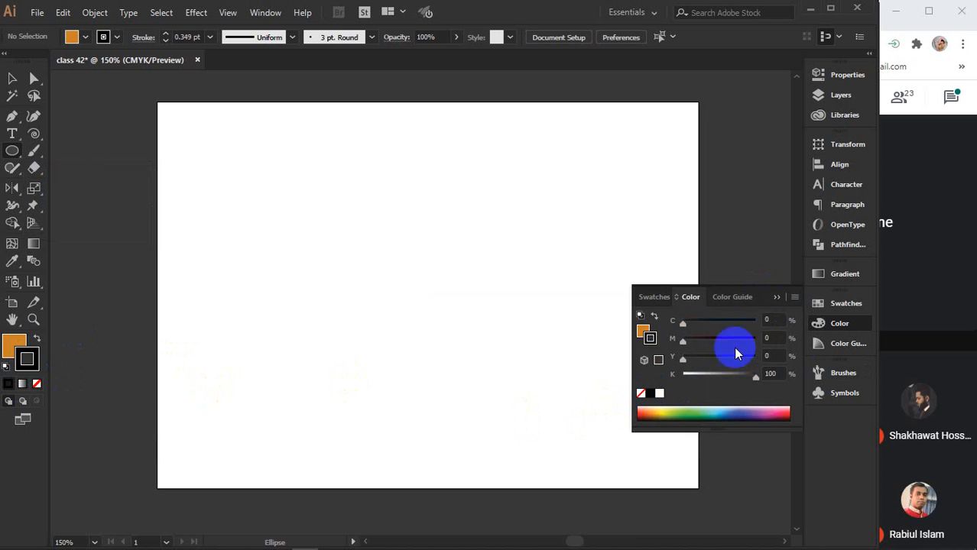
{"action": "left_click", "coordinate": [776, 297]}
{"action": "mouse_move", "coordinate": [310, 191]}
{"action": "left_mouse_down"}
{"action": "mouse_move", "coordinate": [515, 379]}
{"action": "mouse_move", "coordinate": [512, 344]}
{"action": "mouse_move", "coordinate": [526, 329]}
{"action": "mouse_move", "coordinate": [520, 352]}
{"action": "left_mouse_up"}
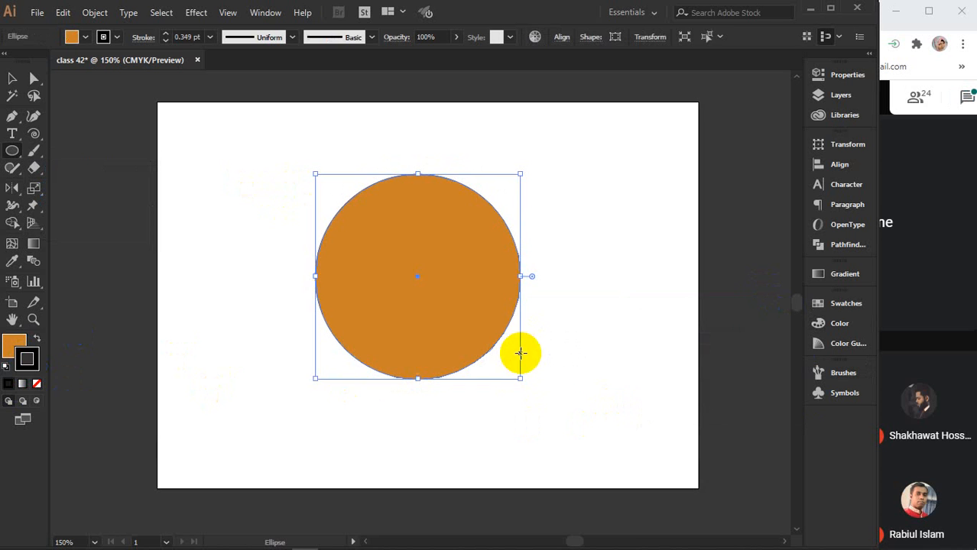
Select the orange circle and delete it from the artboard
{"action": "left_click", "coordinate": [12, 78]}
{"action": "left_click", "coordinate": [274, 240]}
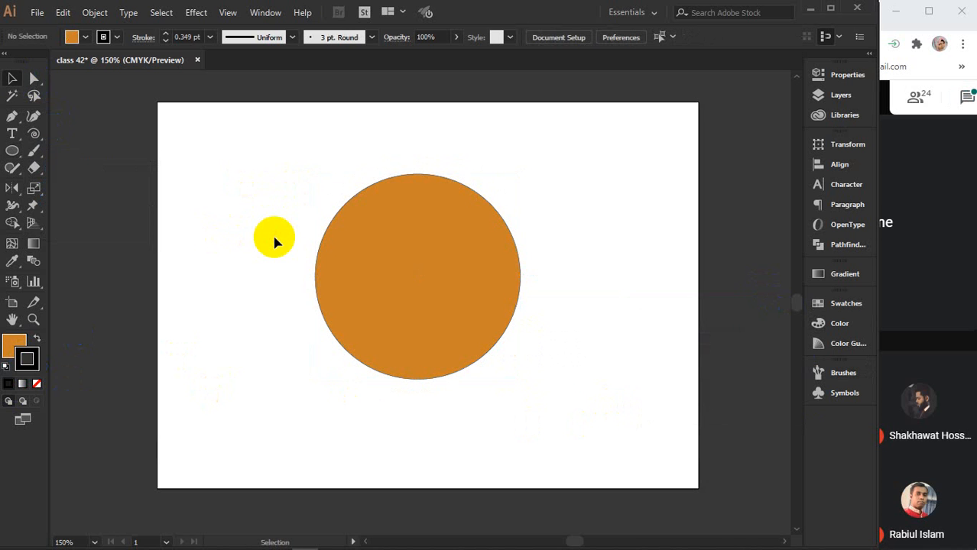
{"action": "left_click", "coordinate": [443, 288]}
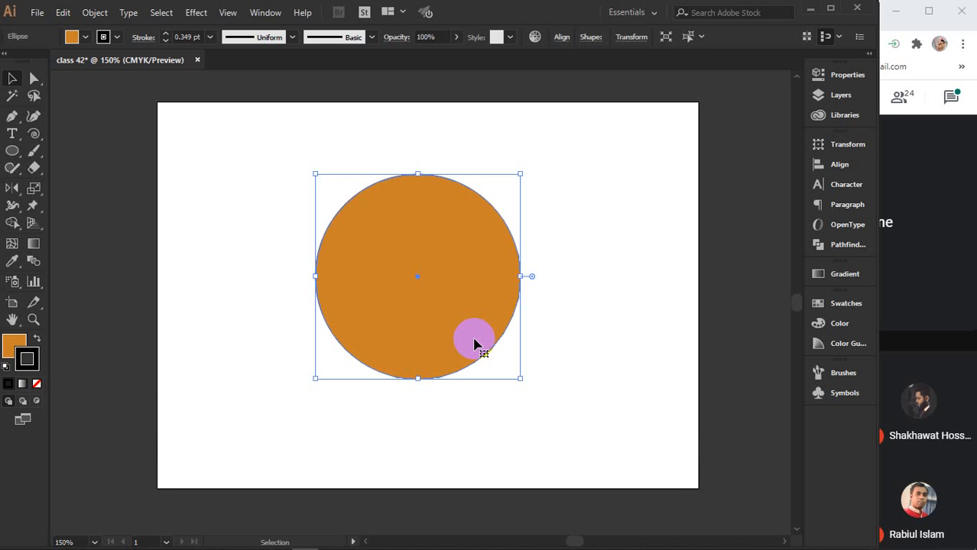
{"action": "key", "text": "Delete"}
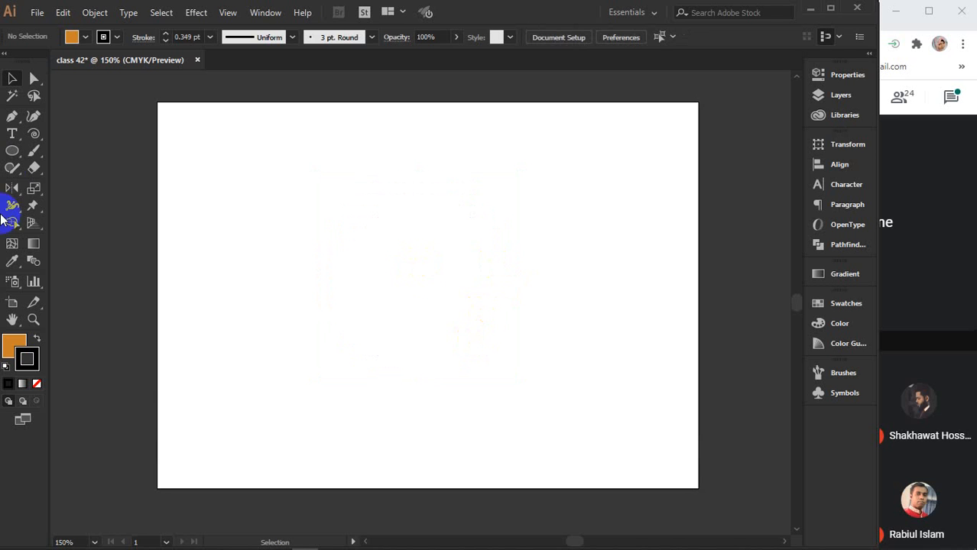
Draw a wide orange rectangle with the Rectangle tool and move it slightly upward near the artboard's centre
{"action": "left_click", "coordinate": [10, 152]}
{"action": "left_click_drag", "start_coordinate": [10, 153], "coordinate": [68, 149]}
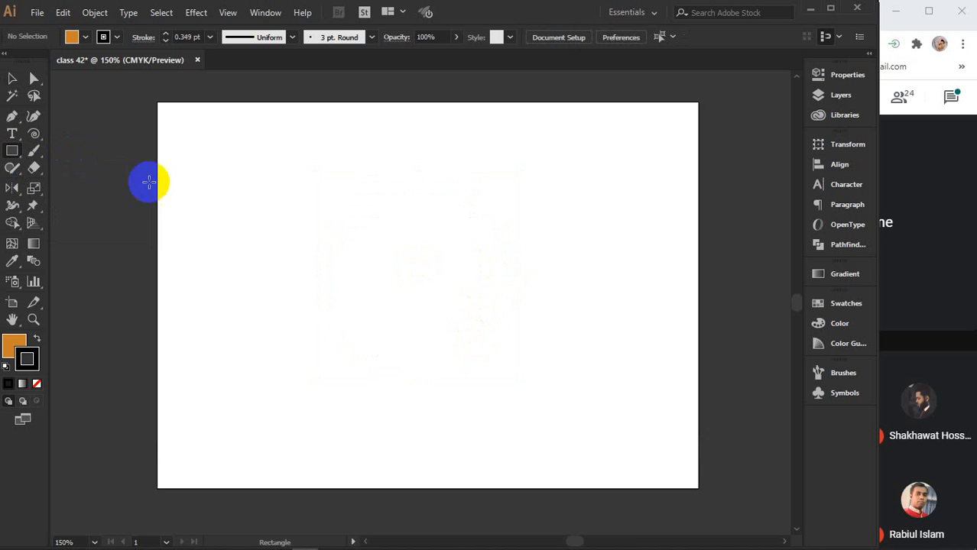
{"action": "left_click_drag", "start_coordinate": [290, 221], "coordinate": [548, 386]}
{"action": "left_click", "coordinate": [12, 78]}
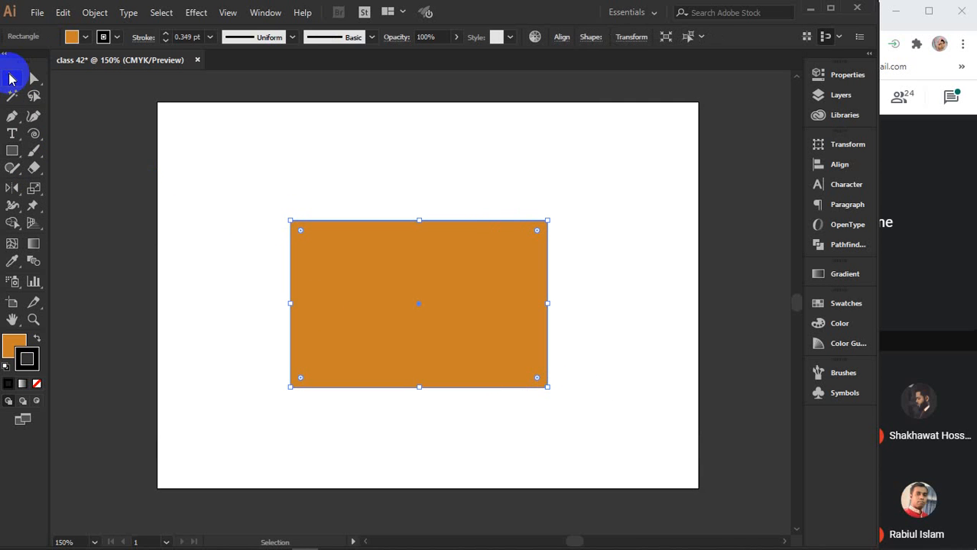
{"action": "left_click_drag", "start_coordinate": [455, 350], "coordinate": [459, 343]}
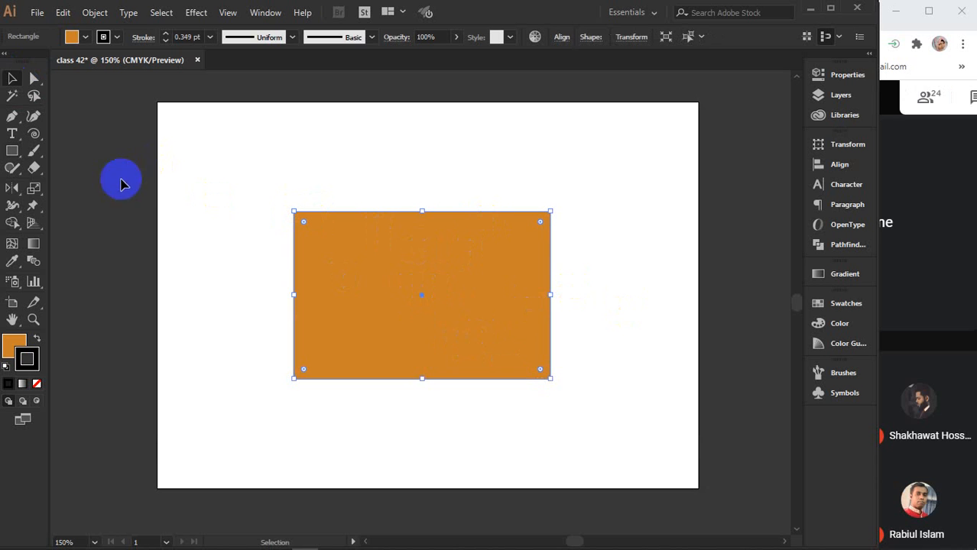
Open the Scale options for the rectangle with its lower-right corner as the reference point
{"action": "left_click_drag", "start_coordinate": [34, 188], "coordinate": [97, 189]}
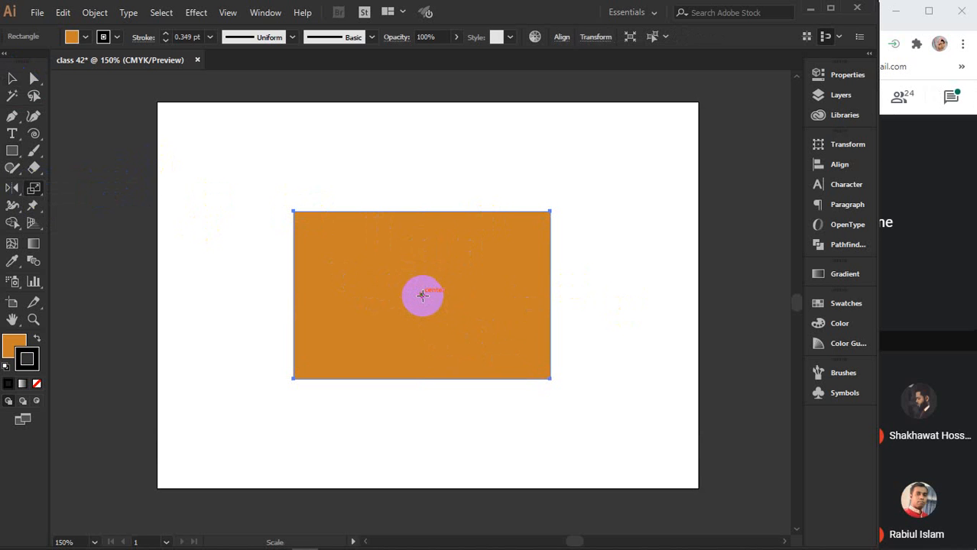
{"action": "left_click", "coordinate": [423, 296]}
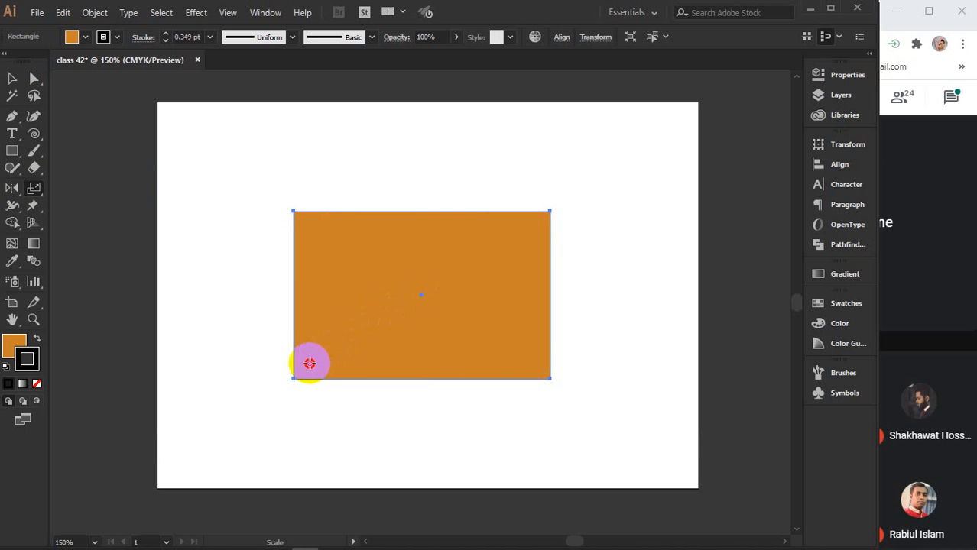
{"action": "left_click", "coordinate": [313, 204]}
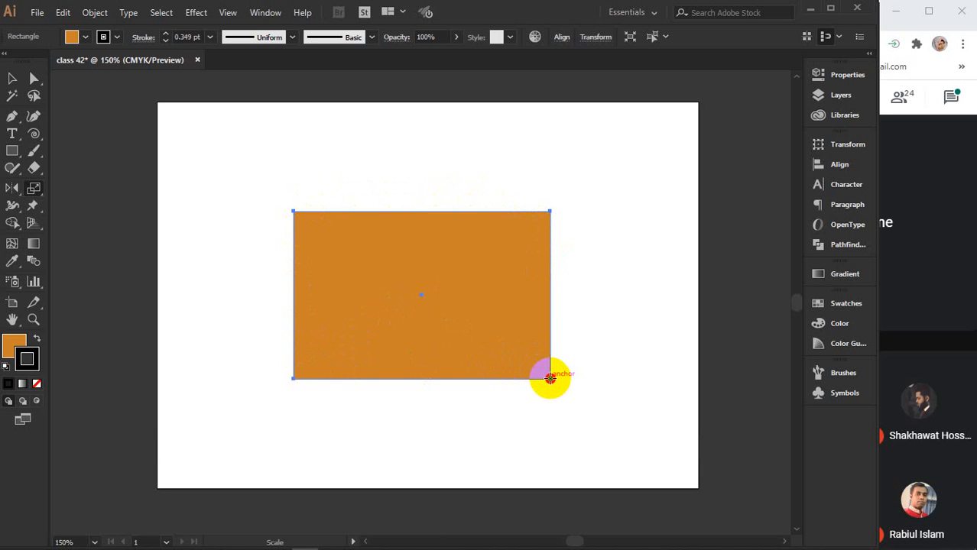
{"action": "left_click", "coordinate": [550, 378]}
{"action": "left_click", "coordinate": [548, 376], "text": "alt"}
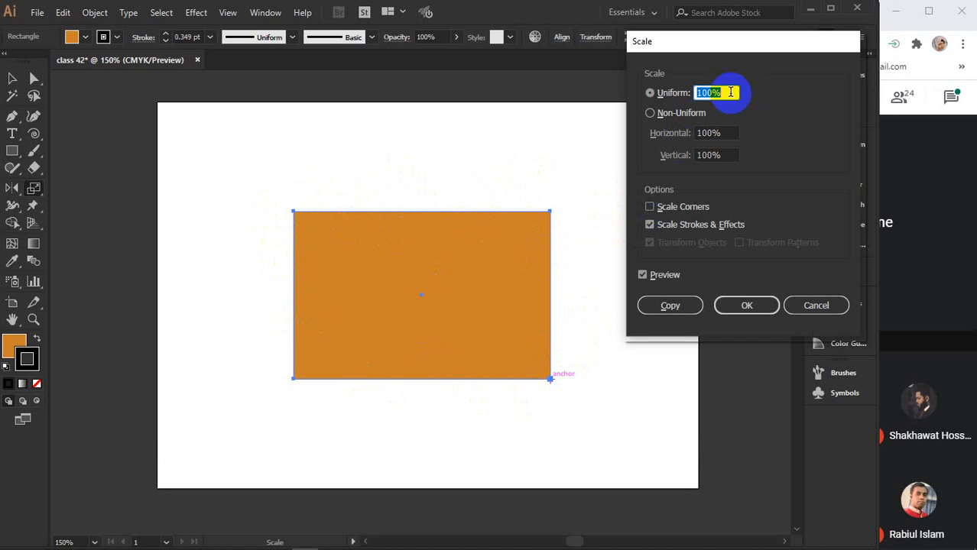
Preview a uniform scale of up to 110% on the rectangle, then return the value to 100%
{"action": "key", "text": "Up"}
{"action": "key", "text": "Up"}
{"action": "key", "text": "Up"}
{"action": "key", "text": "Up"}
{"action": "key", "text": "Up"}
{"action": "key", "text": "Up"}
{"action": "key", "text": "Up"}
{"action": "key", "text": "Up"}
{"action": "key", "text": "Up"}
{"action": "key", "text": "Up"}
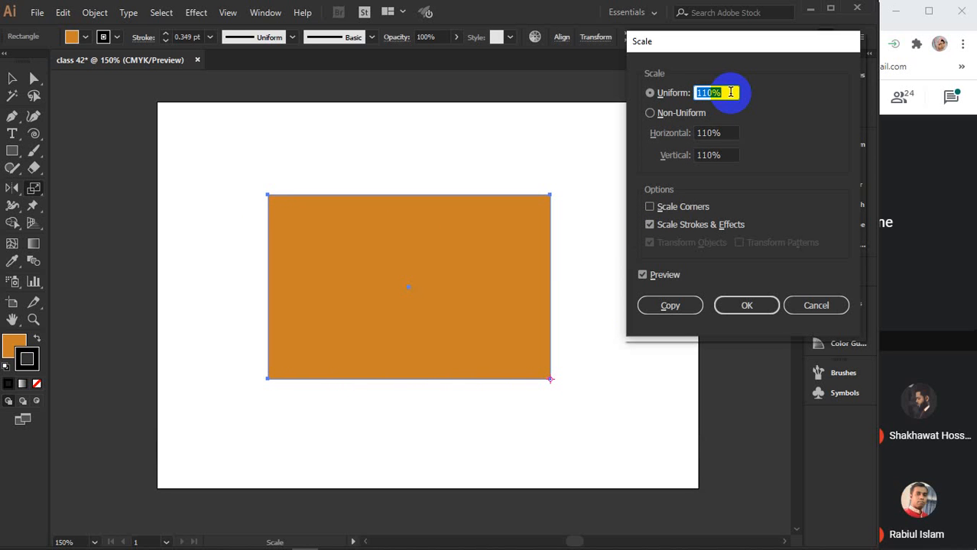
{"action": "key", "text": "Down"}
{"action": "key", "text": "Down"}
{"action": "key", "text": "Down"}
{"action": "key", "text": "Down"}
{"action": "key", "text": "Down"}
{"action": "key", "text": "Down"}
{"action": "key", "text": "Down"}
{"action": "key", "text": "Down"}
{"action": "key", "text": "Down"}
{"action": "key", "text": "Down"}
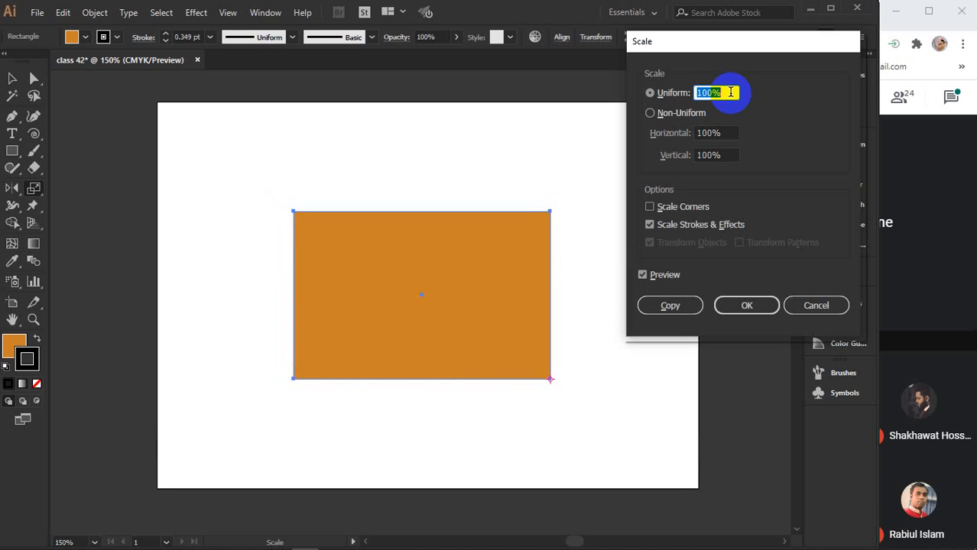
Create a copy of the rectangle scaled uniformly to 95% from its lower-right corner
{"action": "key", "text": "Down"}
{"action": "key", "text": "Down"}
{"action": "key", "text": "Down"}
{"action": "key", "text": "Down"}
{"action": "key", "text": "Down"}
{"action": "key", "text": "Down"}
{"action": "key", "text": "Down"}
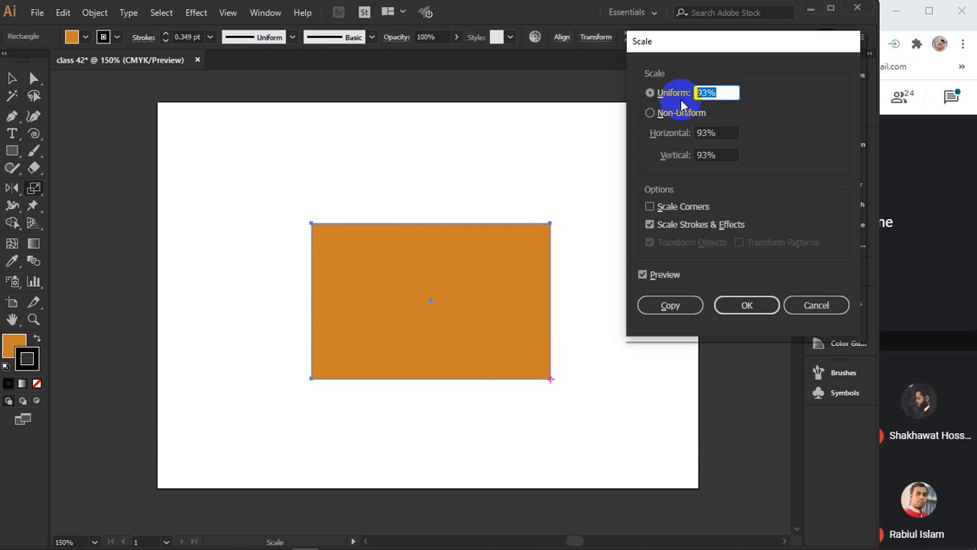
{"action": "scroll", "coordinate": [723, 93], "scroll_direction": "up", "scroll_amount": 1}
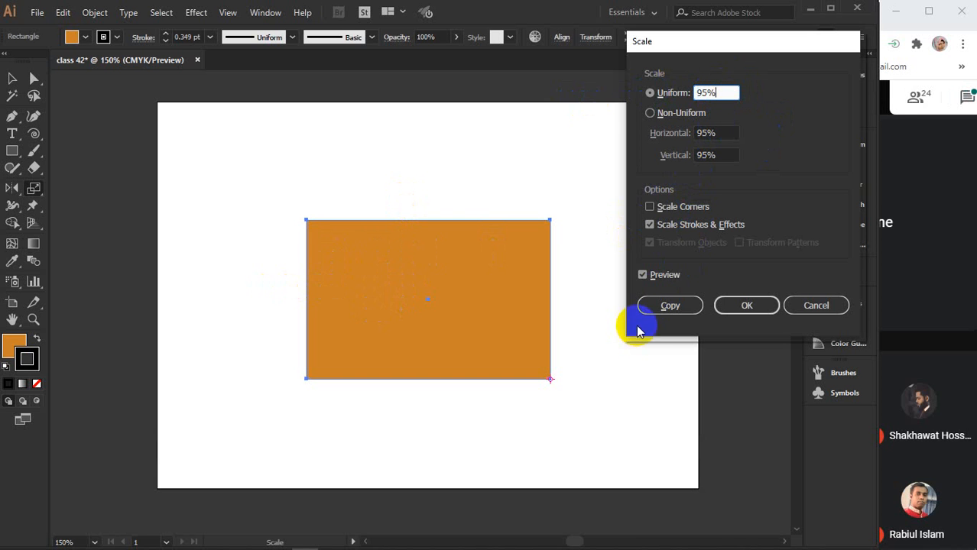
{"action": "left_click", "coordinate": [678, 306]}
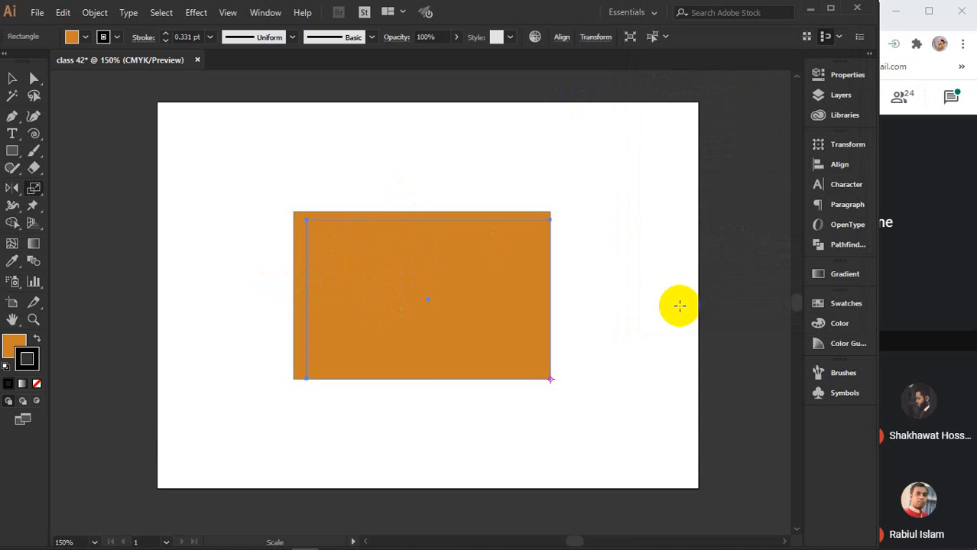
Repeat the scaled-copy transformation until the nested rectangles shrink down to a tiny one at the lower-right corner
{"action": "key", "text": "ctrl+d"}
{"action": "key", "text": "ctrl+d"}
{"action": "key", "text": "ctrl+d"}
{"action": "key", "text": "ctrl+d"}
{"action": "key", "text": "ctrl+d"}
{"action": "key", "text": "ctrl+d"}
{"action": "key", "text": "ctrl+d"}
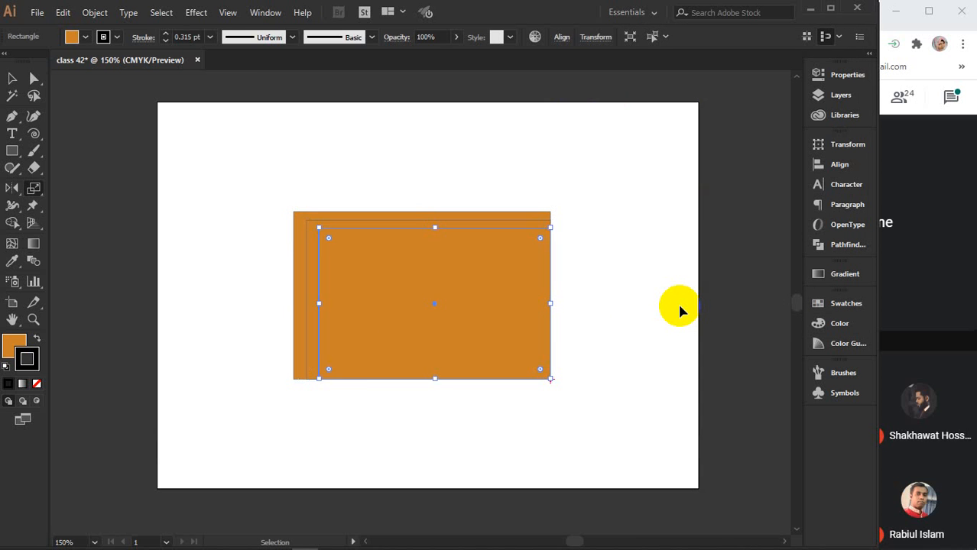
{"action": "key", "text": "ctrl+d"}
{"action": "key", "text": "ctrl+d"}
{"action": "key", "text": "ctrl+d"}
{"action": "key", "text": "ctrl+d"}
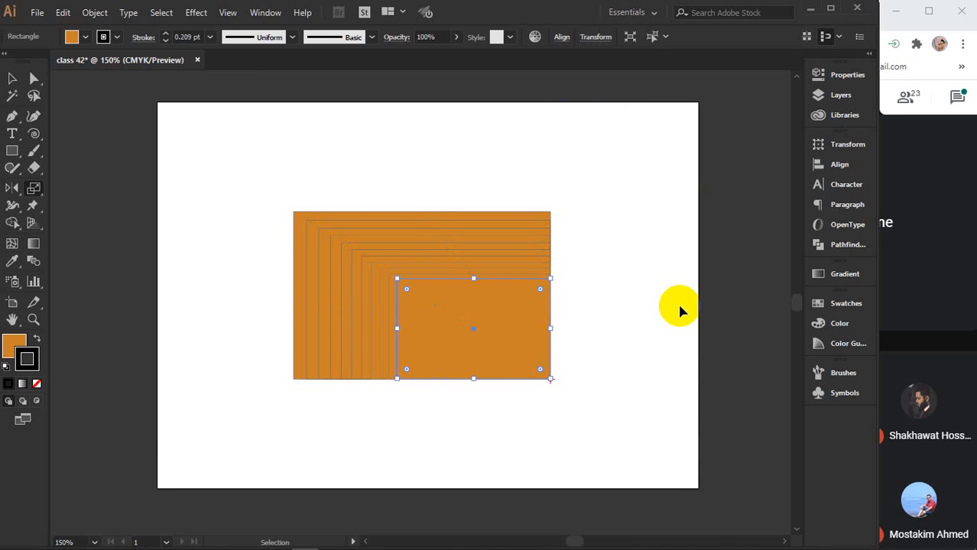
{"action": "key", "text": "ctrl+d"}
{"action": "key", "text": "ctrl+d"}
{"action": "key", "text": "ctrl+d"}
{"action": "key", "text": "ctrl+d"}
{"action": "key", "text": "ctrl+d"}
{"action": "key", "text": "ctrl+d"}
{"action": "key", "text": "ctrl+d"}
{"action": "key", "text": "ctrl+d"}
{"action": "key", "text": "ctrl+d"}
{"action": "key", "text": "ctrl+d"}
{"action": "key", "text": "ctrl+d"}
{"action": "key", "text": "ctrl+d"}
{"action": "key", "text": "ctrl+d"}
{"action": "key", "text": "ctrl+d"}
{"action": "key", "text": "ctrl+d"}
{"action": "key", "text": "ctrl+d"}
{"action": "key", "text": "ctrl+d"}
{"action": "key", "text": "ctrl+d"}
{"action": "key", "text": "ctrl+d"}
{"action": "key", "text": "ctrl+d"}
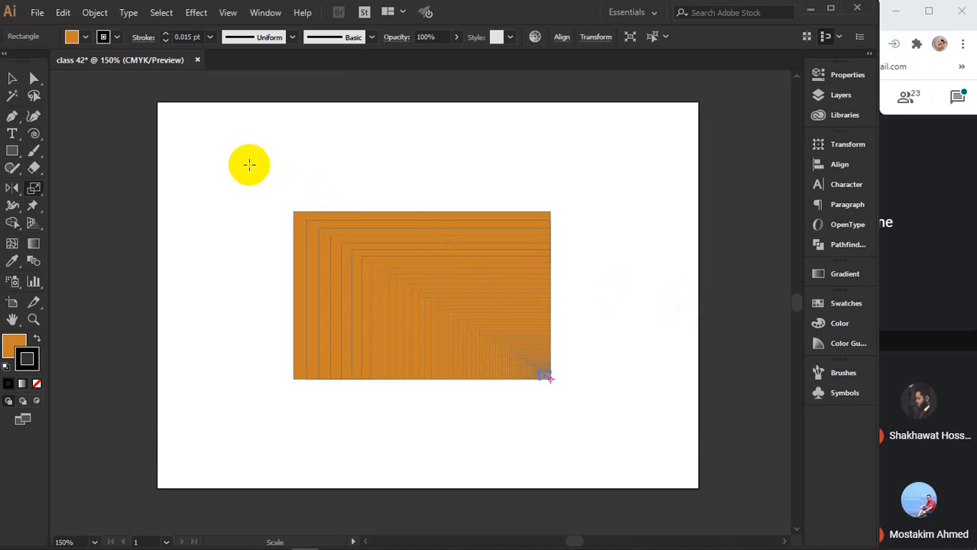
{"action": "mouse_move", "coordinate": [249, 165]}
{"action": "left_mouse_down"}
{"action": "mouse_move", "coordinate": [273, 200]}
{"action": "mouse_move", "coordinate": [213, 271]}
{"action": "left_mouse_up"}
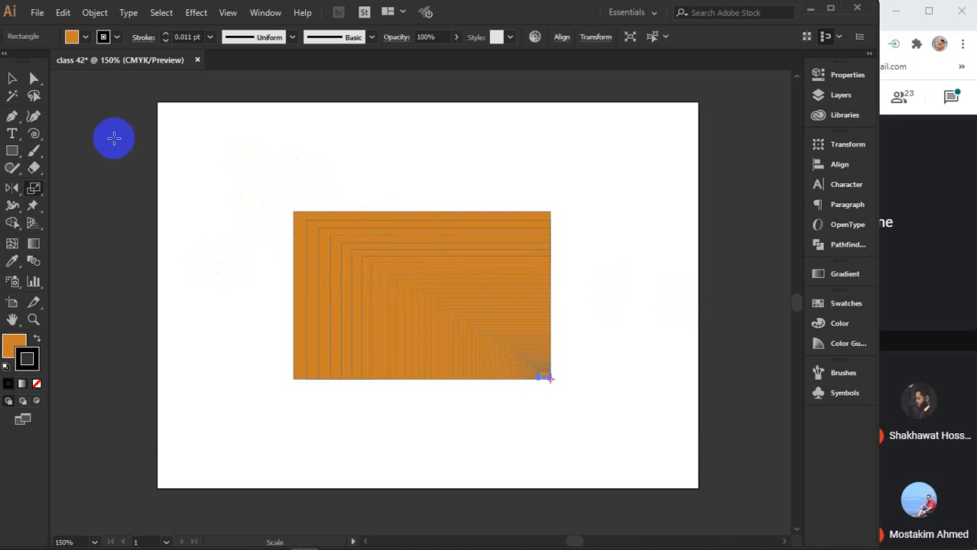
Select the nested rectangles across the stack, set their stroke weight to 1 pt, and deselect them
{"action": "left_click", "coordinate": [12, 78]}
{"action": "left_click_drag", "start_coordinate": [266, 149], "coordinate": [473, 394]}
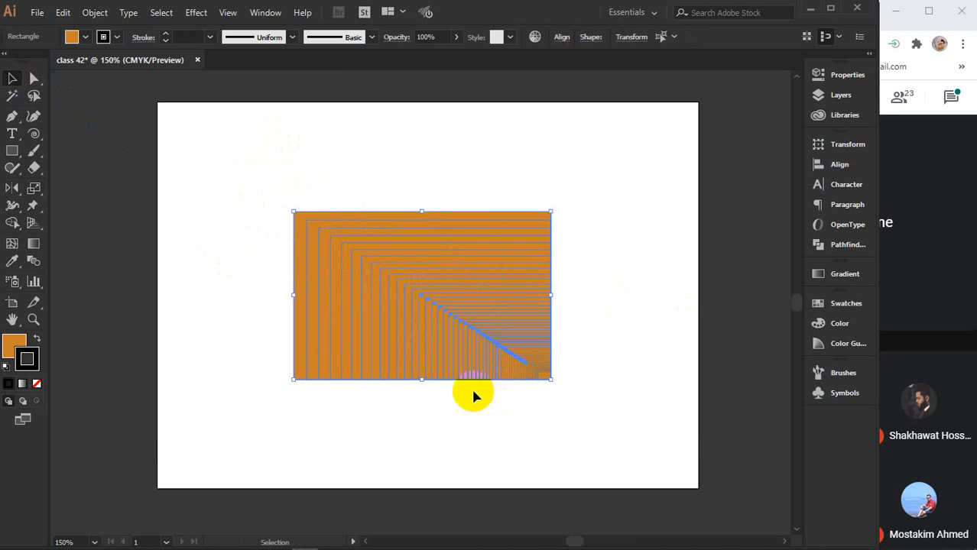
{"action": "left_click", "coordinate": [182, 35]}
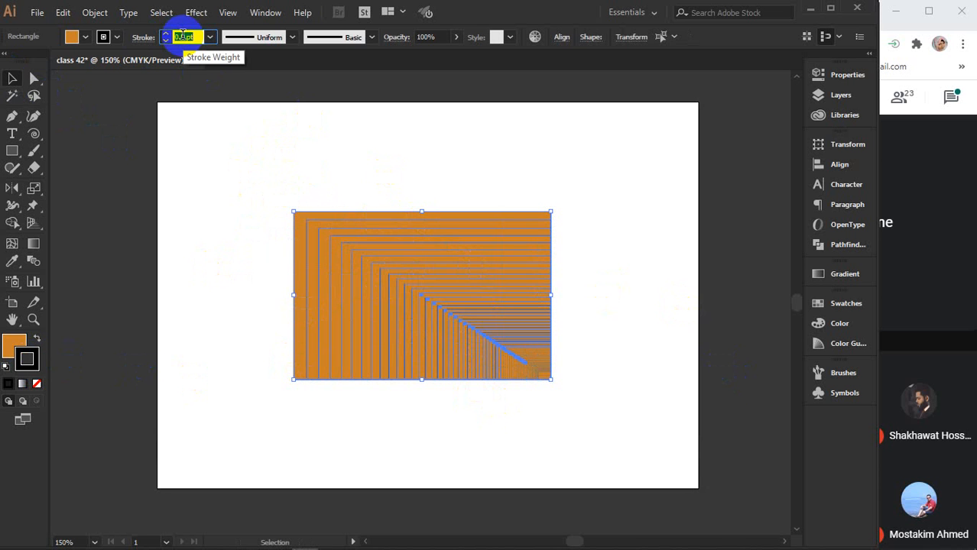
{"action": "type", "text": "1"}
{"action": "key", "text": "Return"}
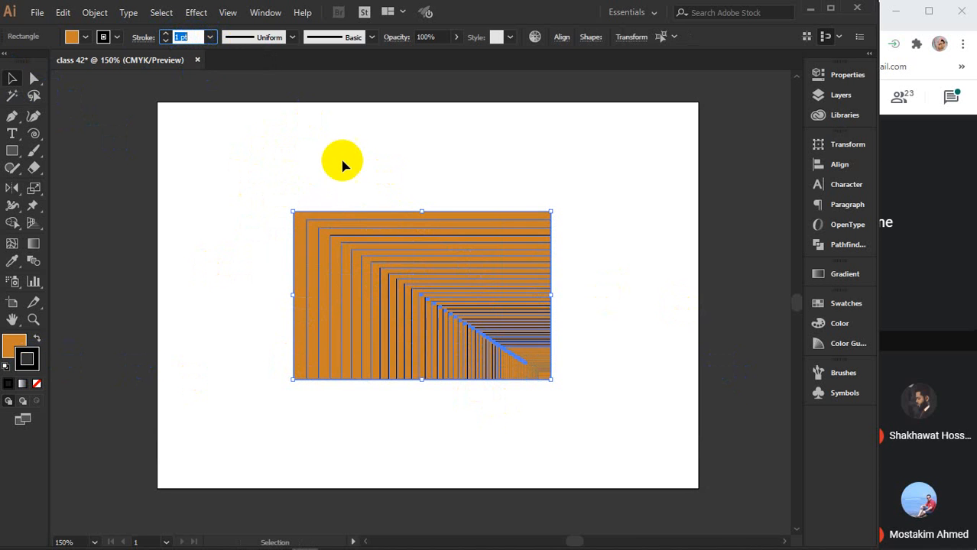
{"action": "left_click", "coordinate": [342, 161]}
Examine the nested rectangles up close by selecting the outer ones one after another, from the outermost inward
{"action": "scroll", "coordinate": [342, 210], "scroll_direction": "up", "scroll_amount": 2}
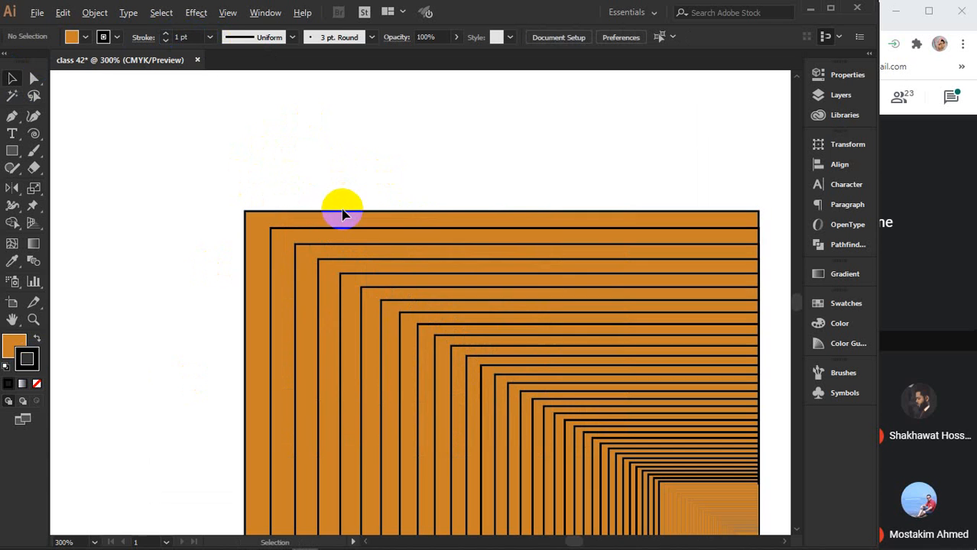
{"action": "left_click_drag", "start_coordinate": [434, 165], "coordinate": [342, 139]}
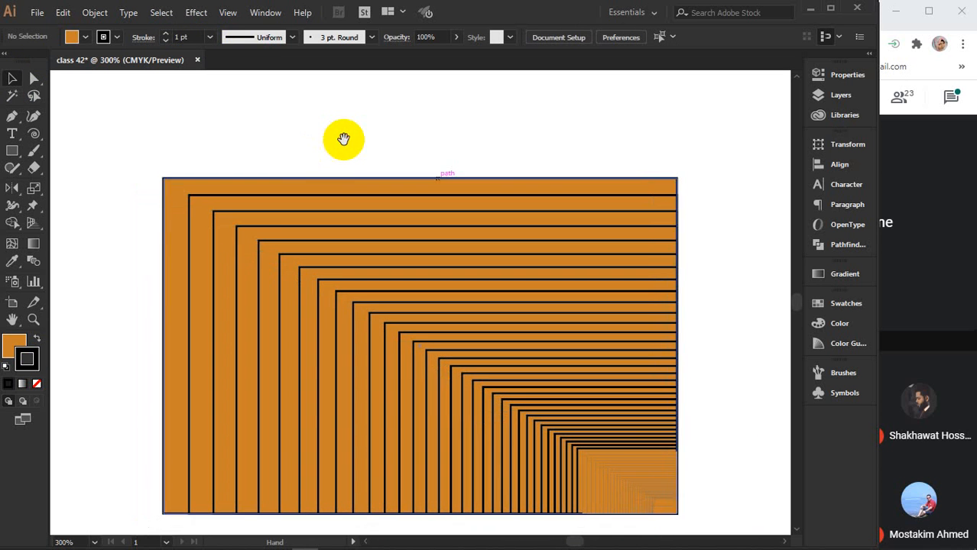
{"action": "left_click", "coordinate": [174, 191]}
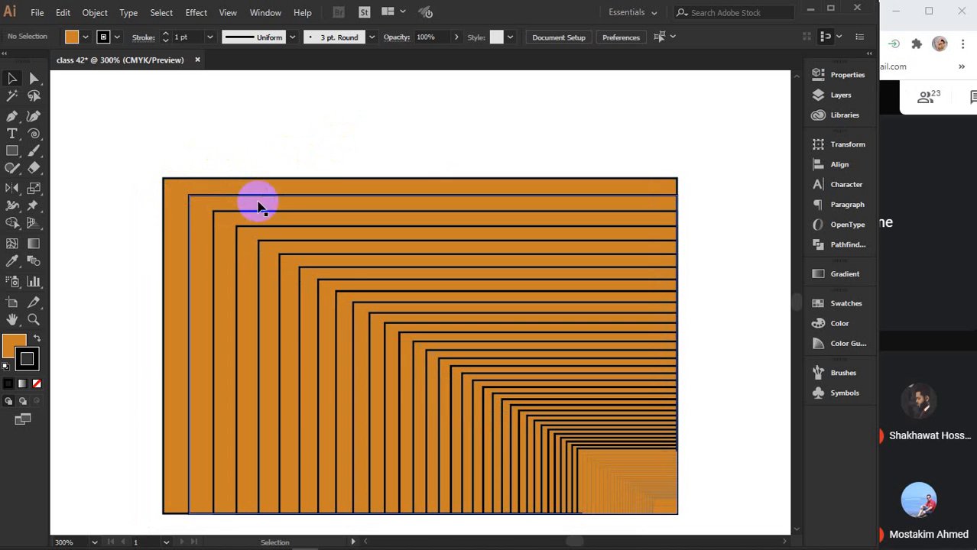
{"action": "left_click", "coordinate": [233, 184]}
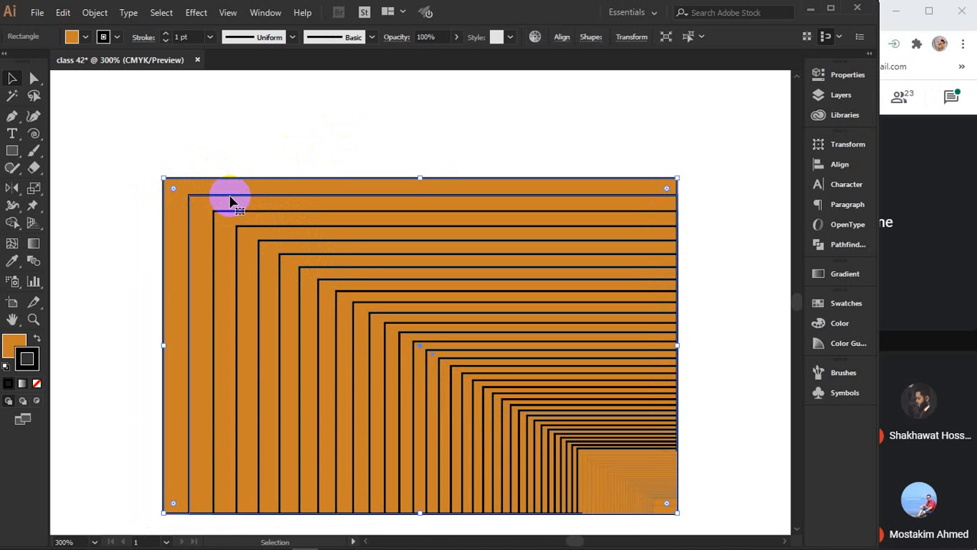
{"action": "left_click", "coordinate": [232, 200]}
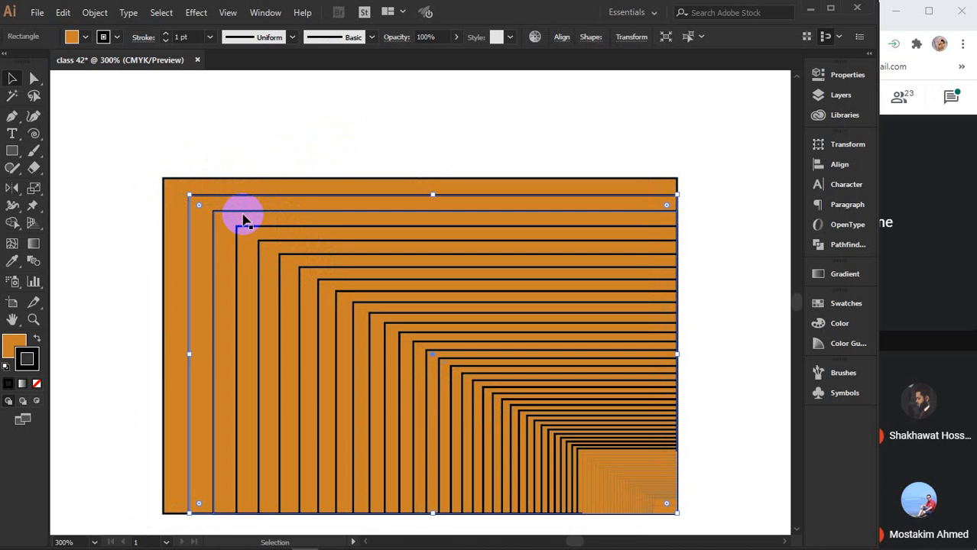
{"action": "left_click", "coordinate": [239, 212]}
{"action": "left_click", "coordinate": [250, 226]}
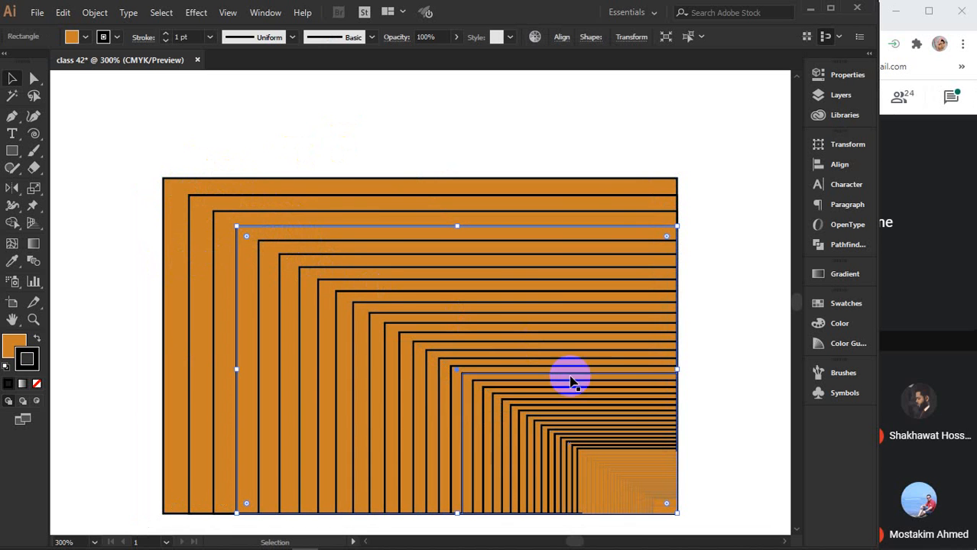
Select all the nested rectangles, including the smallest ones, and set a uniform stroke weight of 1 pt
{"action": "scroll", "coordinate": [687, 474], "scroll_direction": "down", "scroll_amount": 1}
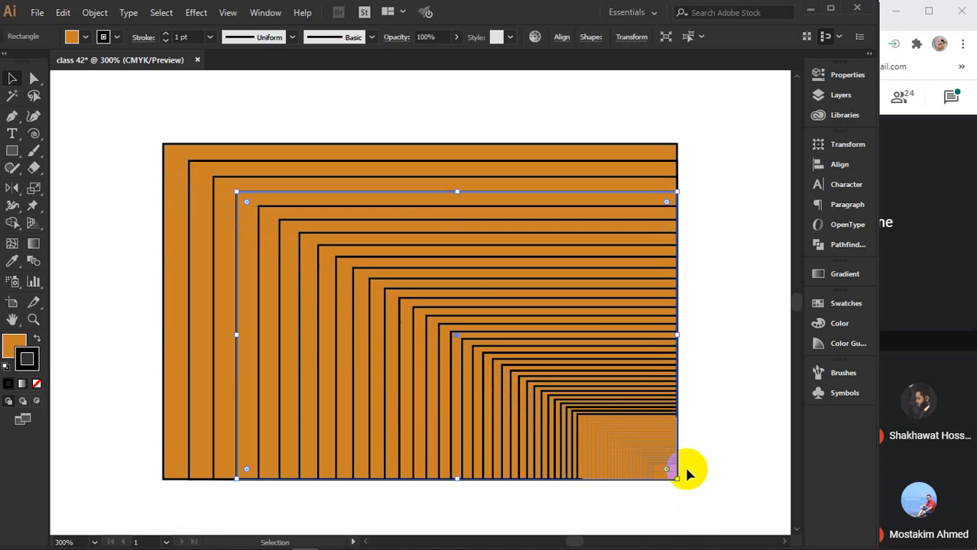
{"action": "mouse_move", "coordinate": [119, 123]}
{"action": "left_mouse_down"}
{"action": "mouse_move", "coordinate": [350, 299]}
{"action": "mouse_move", "coordinate": [693, 485]}
{"action": "left_mouse_up"}
{"action": "left_click", "coordinate": [191, 37]}
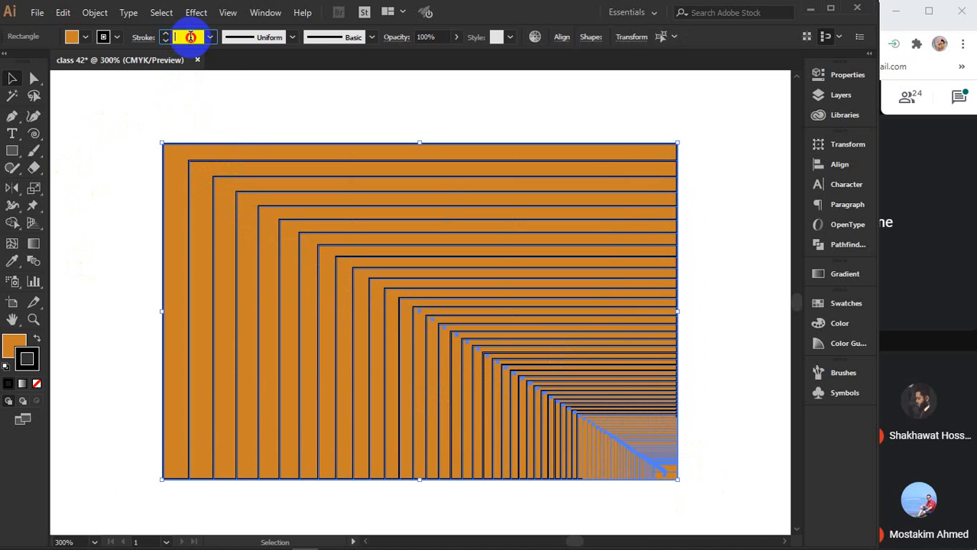
{"action": "scroll", "coordinate": [191, 37], "scroll_direction": "down", "scroll_amount": 3}
{"action": "scroll", "coordinate": [191, 36], "scroll_direction": "up", "scroll_amount": 2}
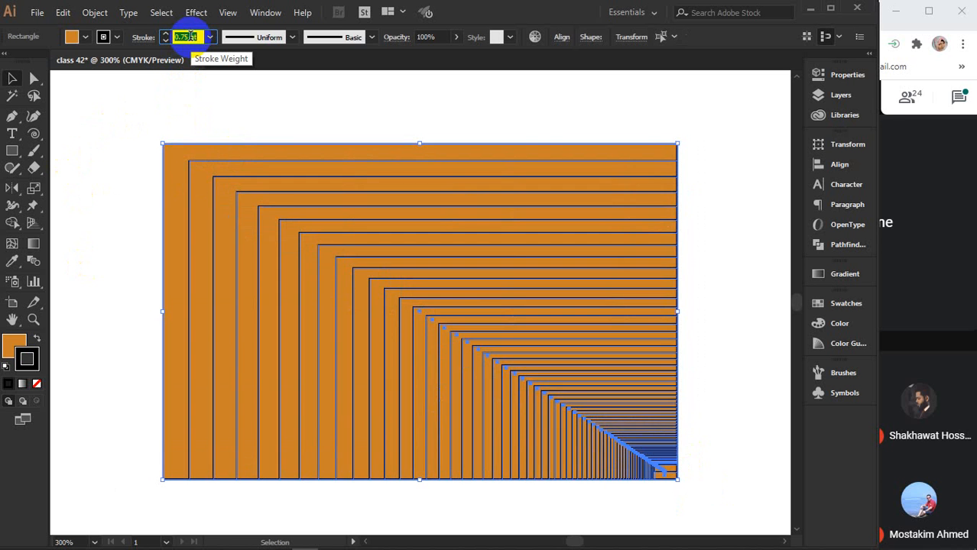
{"action": "scroll", "coordinate": [191, 37], "scroll_direction": "up", "scroll_amount": 1}
{"action": "left_click", "coordinate": [713, 456]}
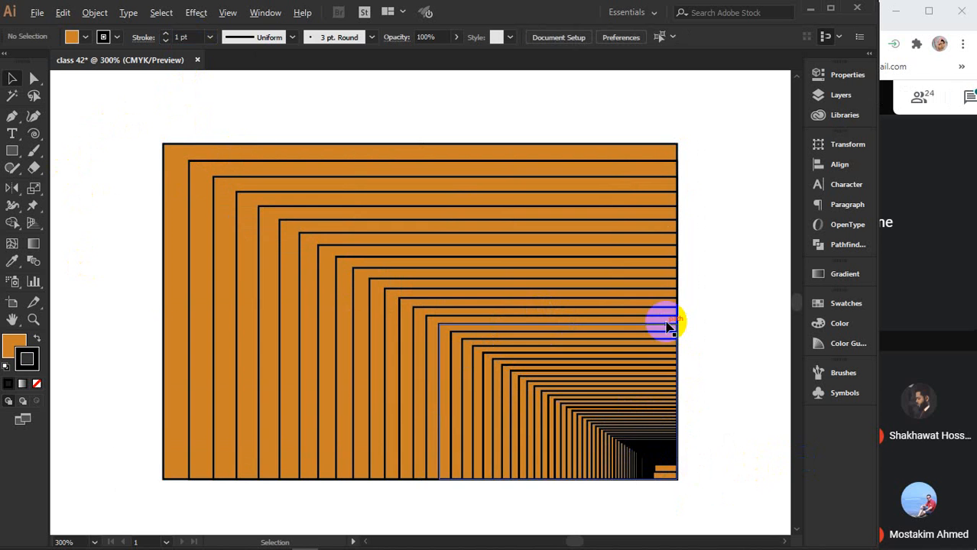
Duplicate the outermost rectangle onto the empty area just to the right of the artboard
{"action": "scroll", "coordinate": [669, 327], "scroll_direction": "down", "scroll_amount": 2}
{"action": "left_click_drag", "start_coordinate": [725, 378], "coordinate": [446, 341]}
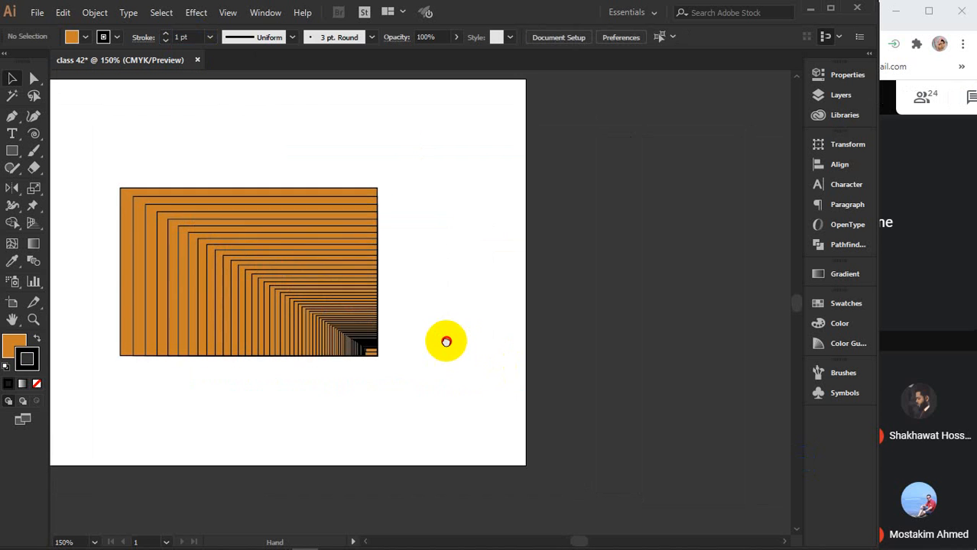
{"action": "left_click", "coordinate": [224, 192]}
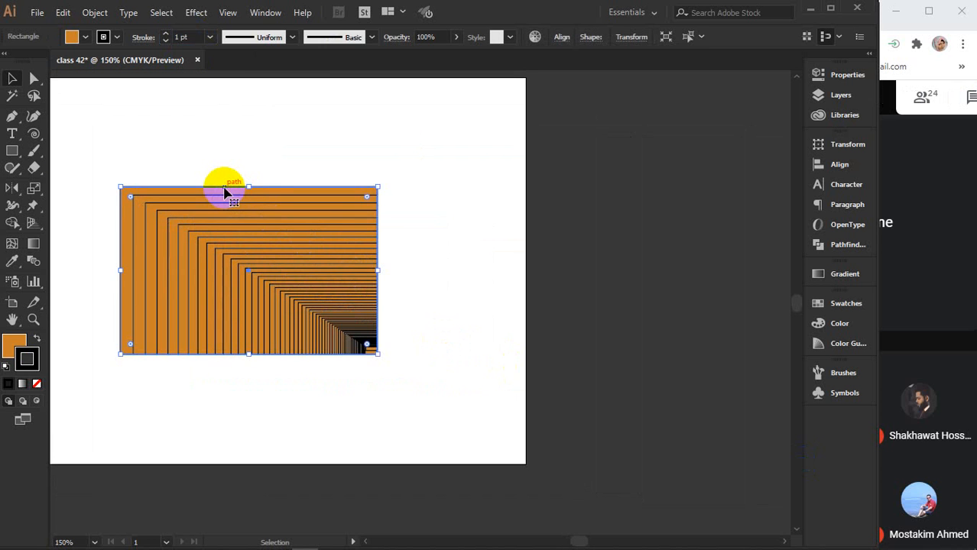
{"action": "left_click_drag", "start_coordinate": [225, 192], "coordinate": [645, 186]}
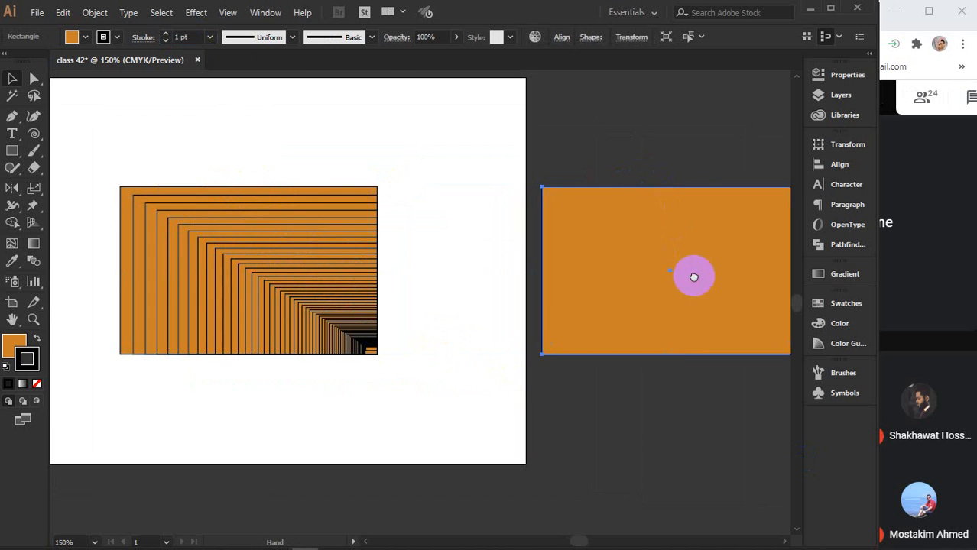
Open the Scale options for the duplicated rectangle, using its lower-right corner as the reference point
{"action": "left_click_drag", "start_coordinate": [693, 276], "coordinate": [519, 262]}
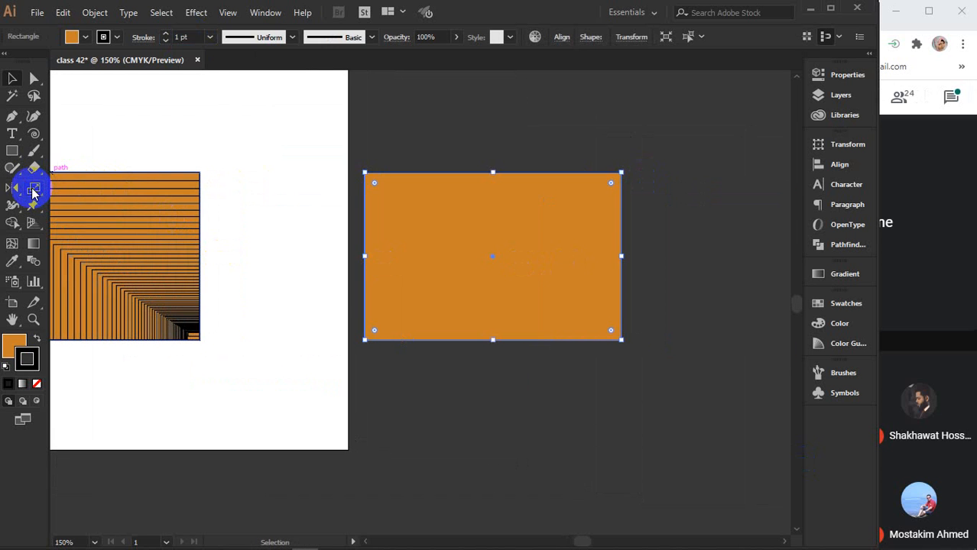
{"action": "left_click_drag", "start_coordinate": [31, 189], "coordinate": [85, 189]}
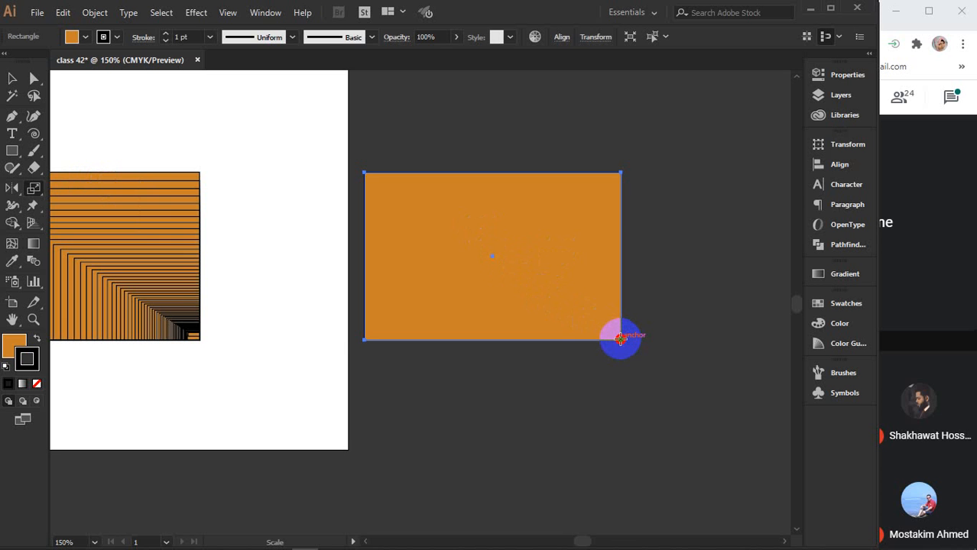
{"action": "left_click", "coordinate": [619, 340], "text": "alt"}
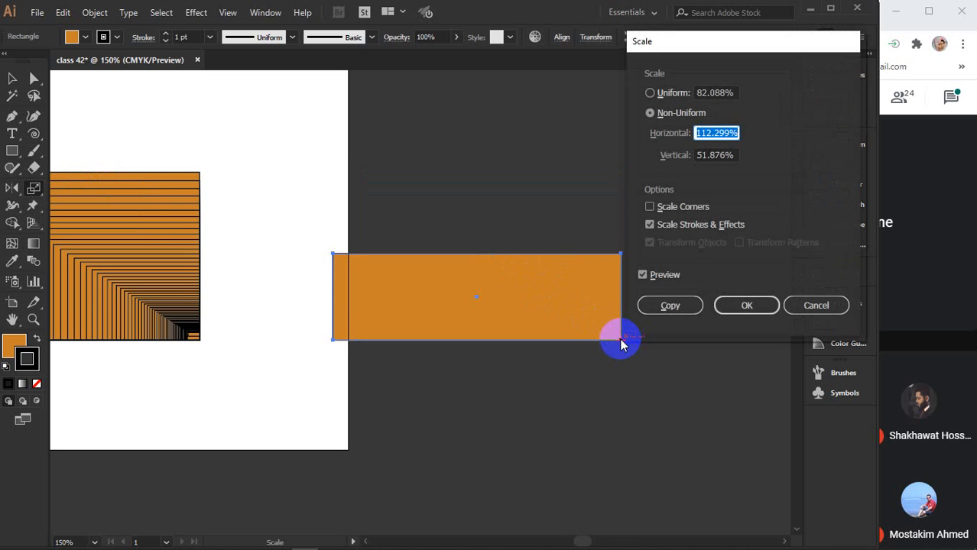
Switch to uniform scaling and preview the rectangle at gradually increasing percentages, from 86% up to 108%
{"action": "left_click", "coordinate": [649, 92]}
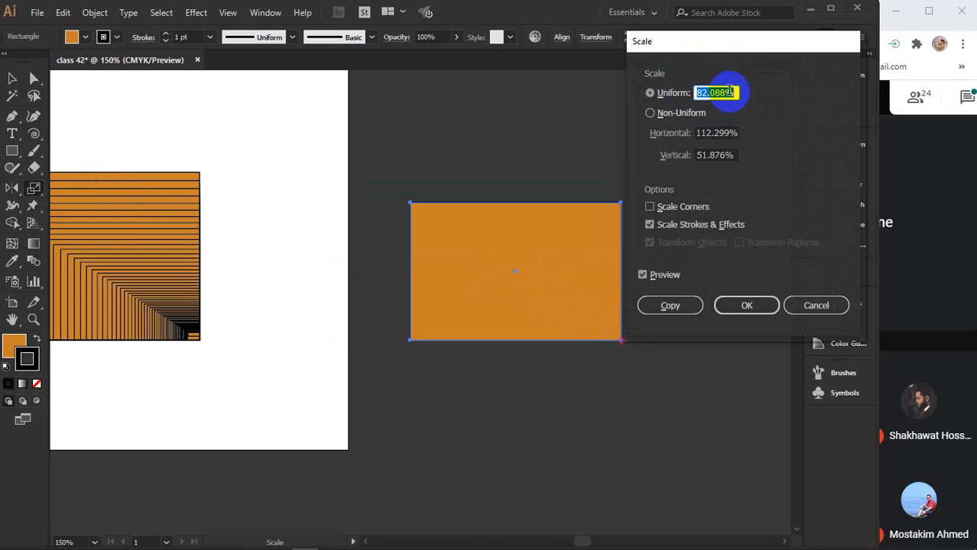
{"action": "type", "text": "86"}
{"action": "key", "text": "Tab"}
{"action": "key", "text": "Up"}
{"action": "key", "text": "Up"}
{"action": "key", "text": "Up"}
{"action": "key", "text": "Up"}
{"action": "key", "text": "Up"}
{"action": "key", "text": "Up"}
{"action": "key", "text": "Up"}
{"action": "key", "text": "Up"}
{"action": "key", "text": "Up"}
{"action": "key", "text": "Up"}
{"action": "key", "text": "Up"}
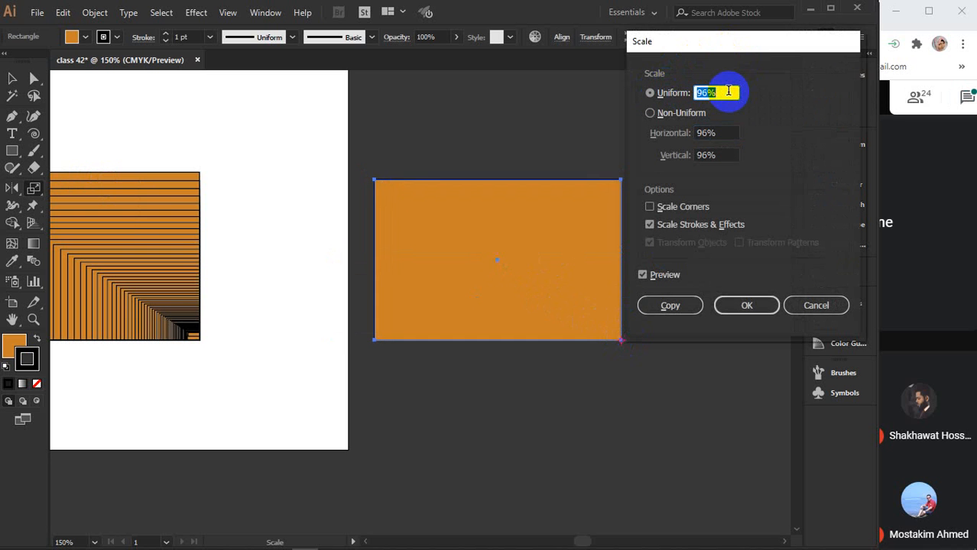
{"action": "key", "text": "Up"}
{"action": "key", "text": "Up"}
{"action": "key", "text": "Up"}
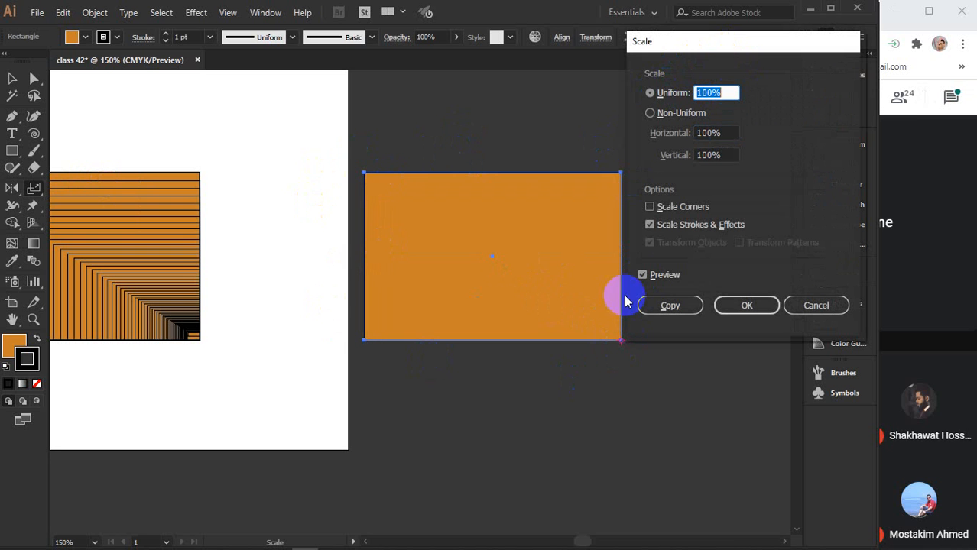
{"action": "key", "text": "Up"}
{"action": "key", "text": "Up"}
{"action": "key", "text": "Up"}
{"action": "key", "text": "Up"}
{"action": "key", "text": "Up"}
{"action": "key", "text": "Up"}
{"action": "key", "text": "Up"}
{"action": "key", "text": "Up"}
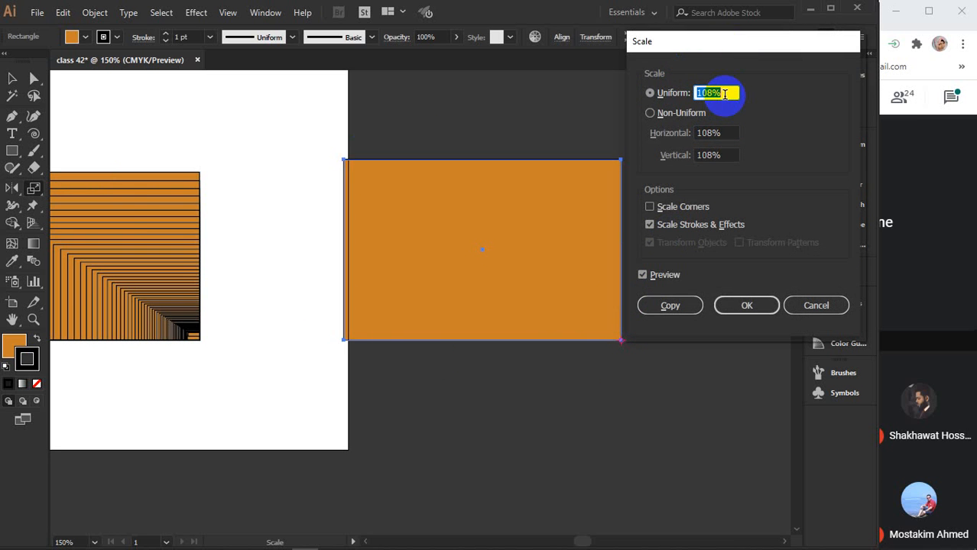
Preview the uniform scale reduced to 96% and raised back to 100%
{"action": "key", "text": "Down"}
{"action": "key", "text": "Down"}
{"action": "key", "text": "Down"}
{"action": "key", "text": "Down"}
{"action": "key", "text": "Down"}
{"action": "key", "text": "Down"}
{"action": "key", "text": "Down"}
{"action": "key", "text": "Down"}
{"action": "key", "text": "Down"}
{"action": "key", "text": "Down"}
{"action": "key", "text": "Down"}
{"action": "key", "text": "Down"}
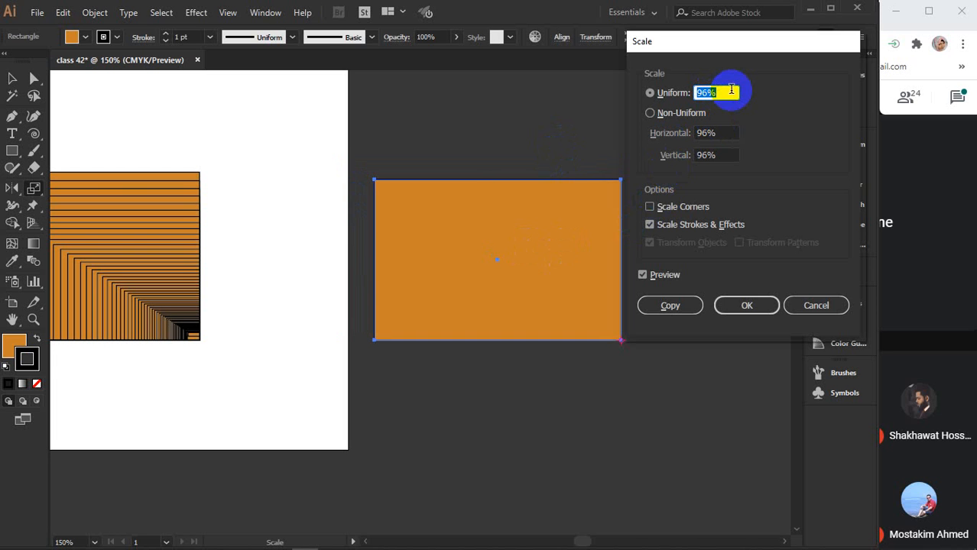
{"action": "key", "text": "Up"}
{"action": "key", "text": "Up"}
{"action": "key", "text": "Up"}
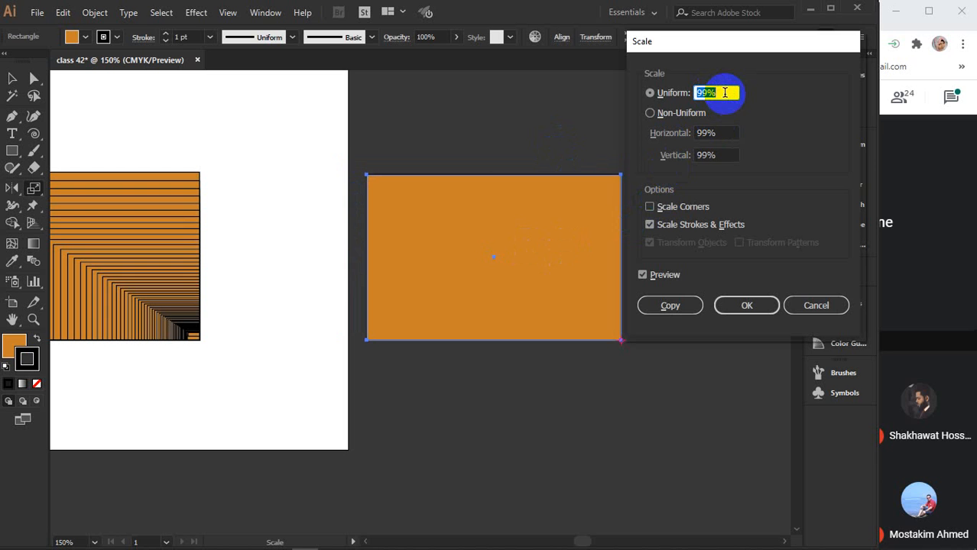
{"action": "key", "text": "Up"}
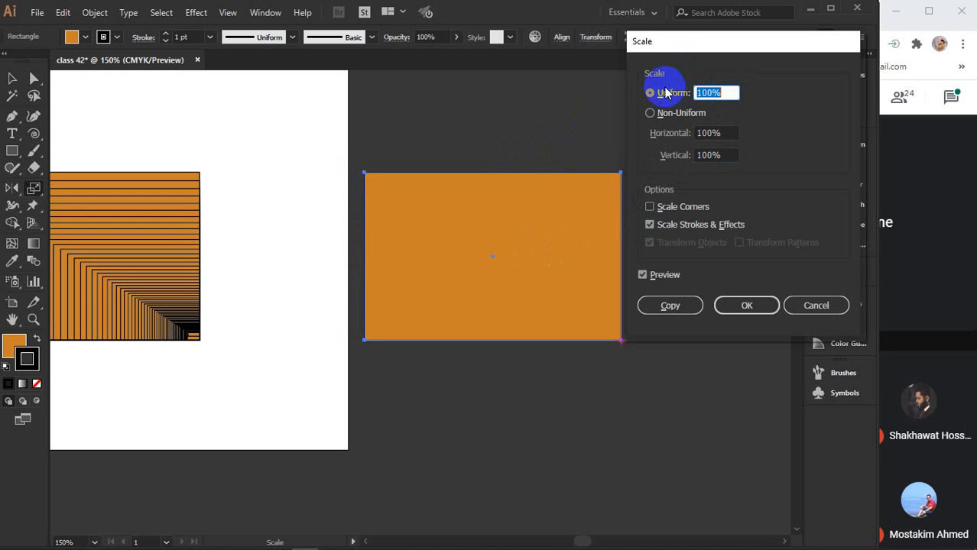
Create a non-uniformly scaled copy of the rectangle at 90% horizontal and 95% vertical from the lower-right corner
{"action": "left_click", "coordinate": [647, 114]}
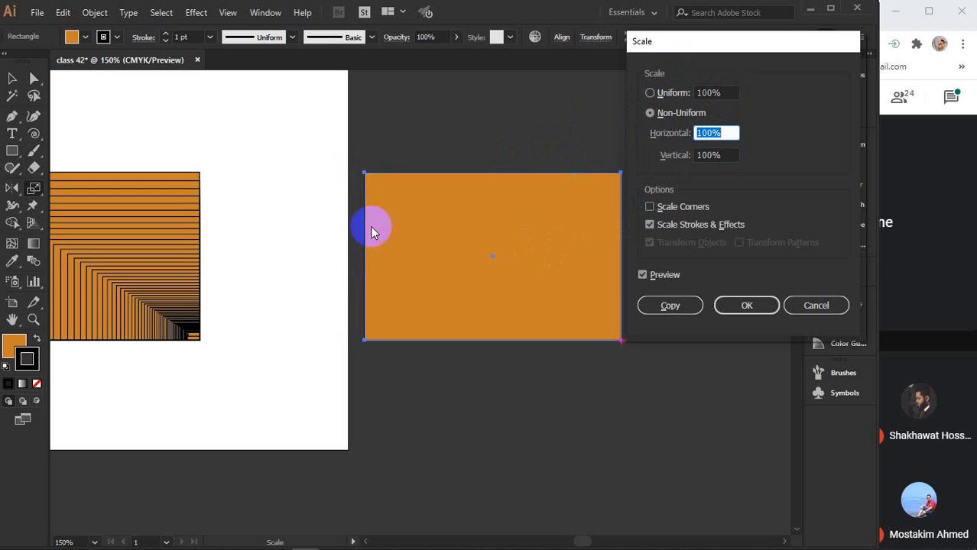
{"action": "left_click_drag", "start_coordinate": [688, 132], "coordinate": [734, 133]}
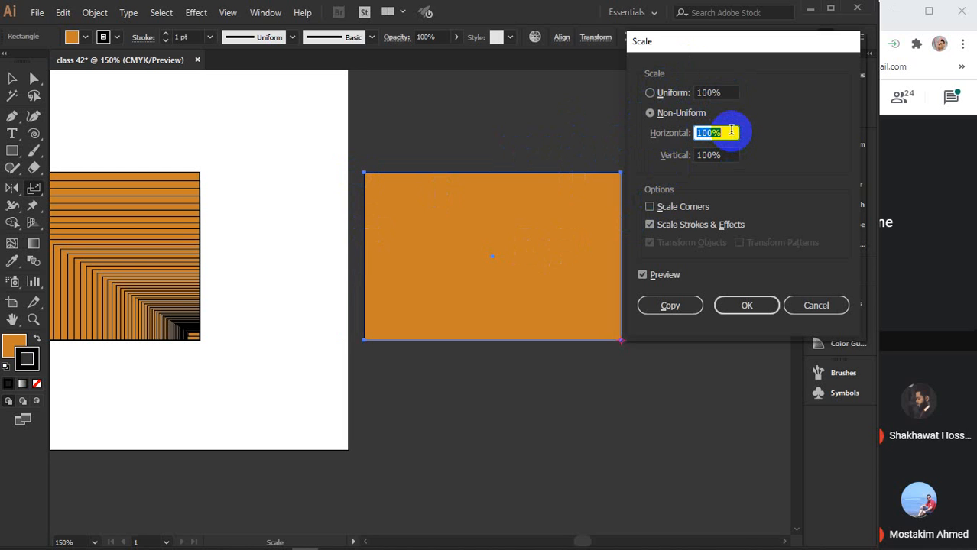
{"action": "key", "text": "Down"}
{"action": "key", "text": "Down"}
{"action": "key", "text": "Down"}
{"action": "key", "text": "Down"}
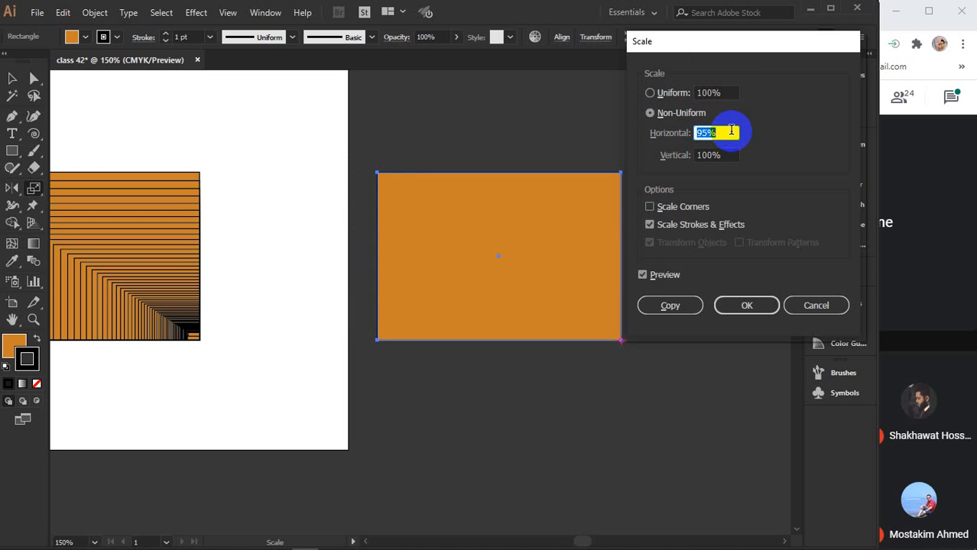
{"action": "key", "text": "Down"}
{"action": "key", "text": "Down"}
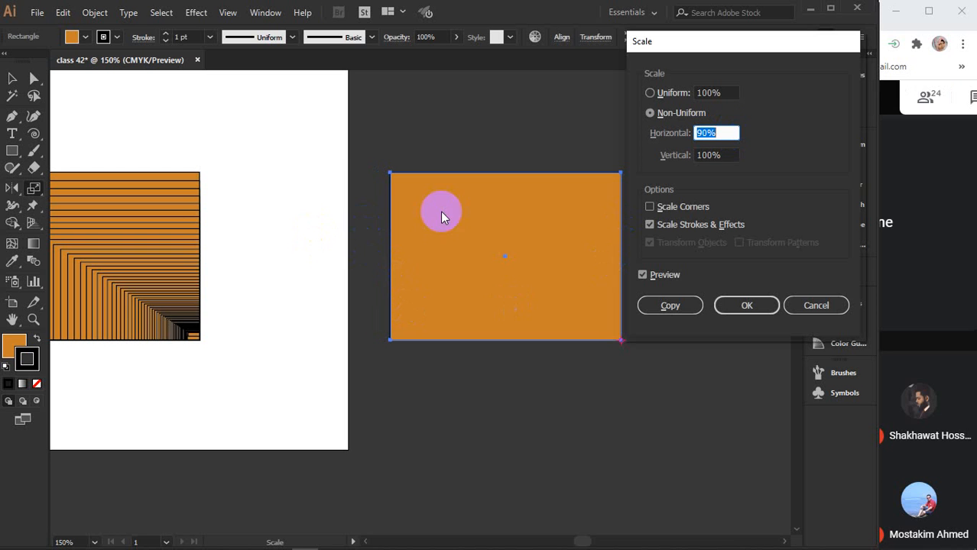
{"action": "left_click", "coordinate": [728, 155]}
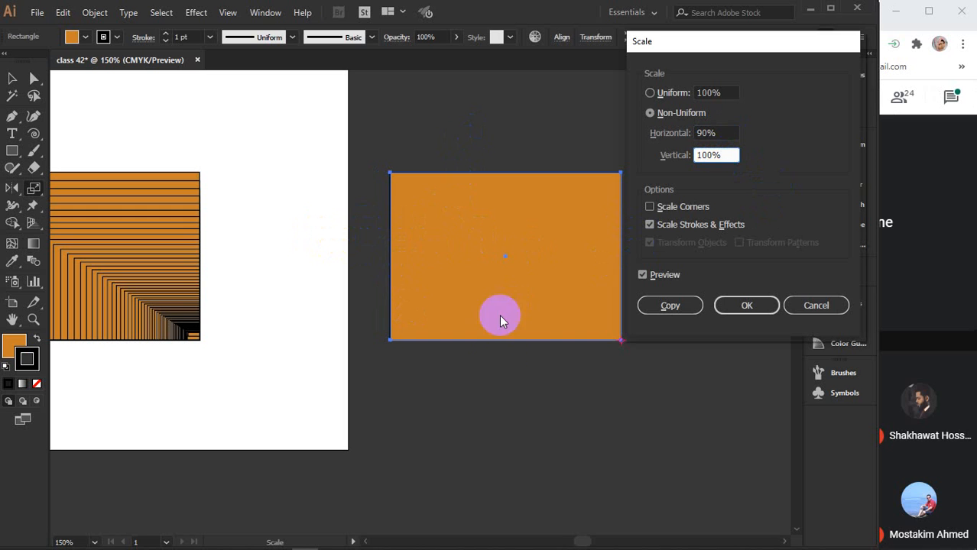
{"action": "scroll", "coordinate": [728, 155], "scroll_direction": "down", "scroll_amount": 5}
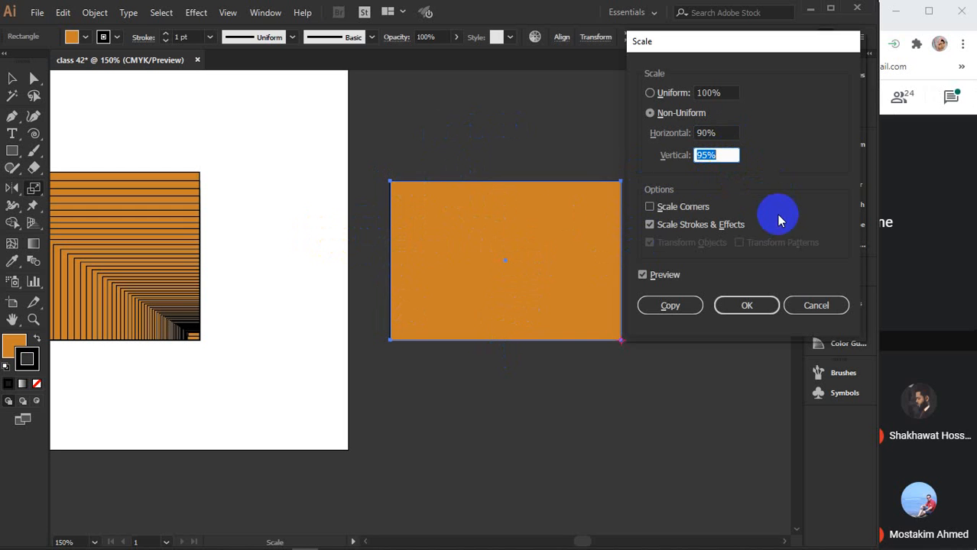
{"action": "left_click", "coordinate": [669, 304]}
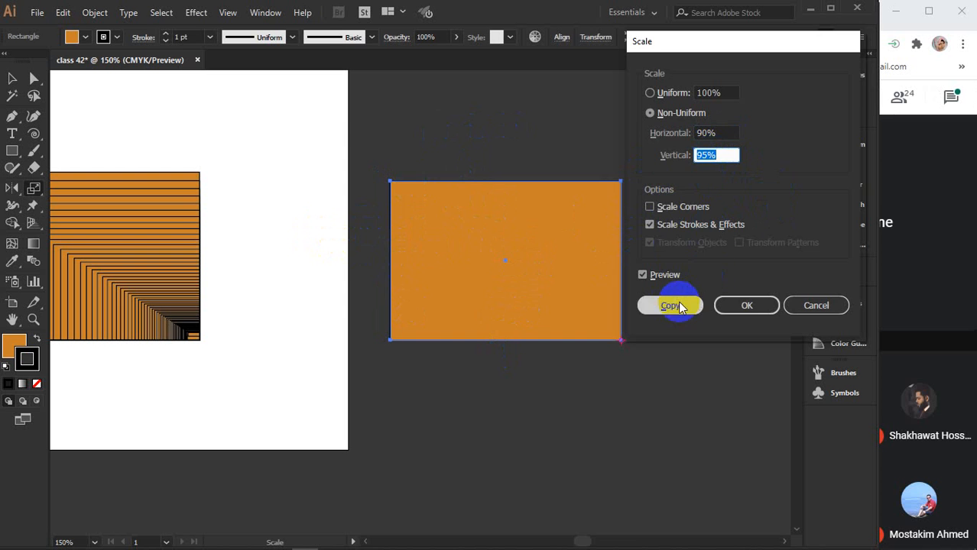
Repeat the scaled copy until the nested rectangles shrink down into the lower-right corner
{"action": "key", "text": "v"}
{"action": "key", "text": "ctrl+d"}
{"action": "key", "text": "ctrl+d"}
{"action": "key", "text": "ctrl+d"}
{"action": "key", "text": "ctrl+d"}
{"action": "key", "text": "ctrl+d"}
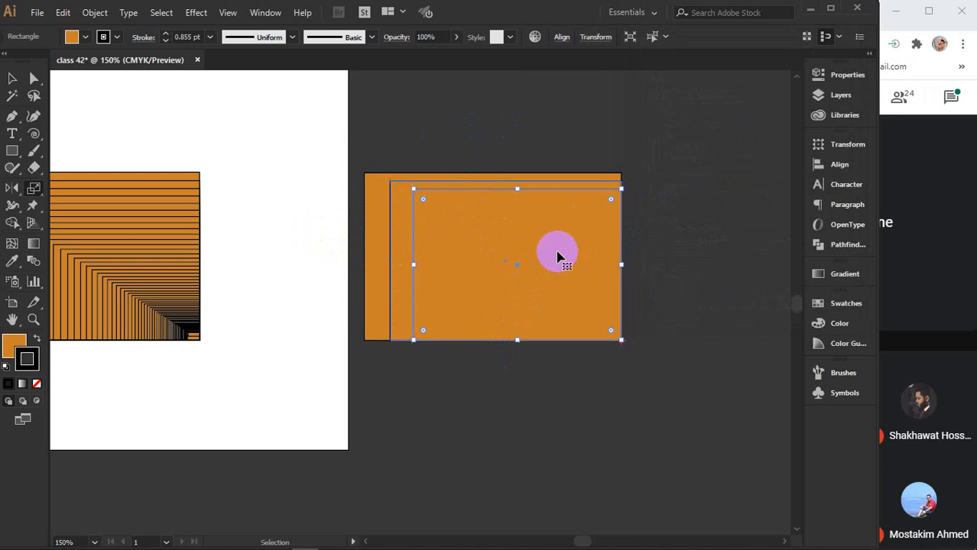
{"action": "key", "text": "ctrl+d"}
{"action": "key", "text": "ctrl+d"}
{"action": "key", "text": "ctrl+d"}
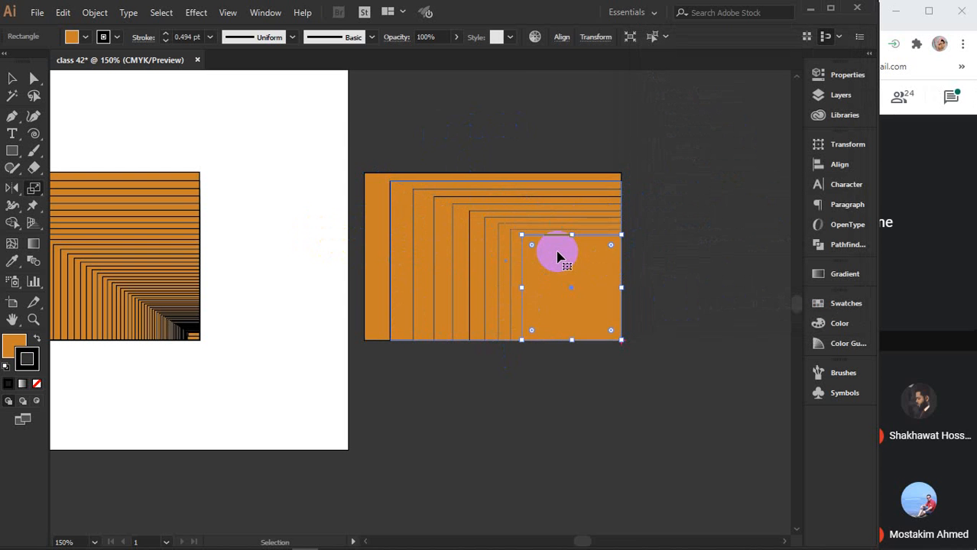
{"action": "key", "text": "ctrl+d"}
{"action": "key", "text": "ctrl+d"}
{"action": "key", "text": "ctrl+d"}
{"action": "key", "text": "ctrl+d"}
{"action": "key", "text": "ctrl+d"}
{"action": "key", "text": "ctrl+d"}
{"action": "key", "text": "ctrl+d"}
{"action": "key", "text": "ctrl+d"}
{"action": "key", "text": "ctrl+d"}
{"action": "key", "text": "ctrl+d"}
{"action": "key", "text": "ctrl+d"}
{"action": "key", "text": "ctrl+d"}
{"action": "key", "text": "ctrl+d"}
{"action": "key", "text": "ctrl+d"}
{"action": "key", "text": "ctrl+d"}
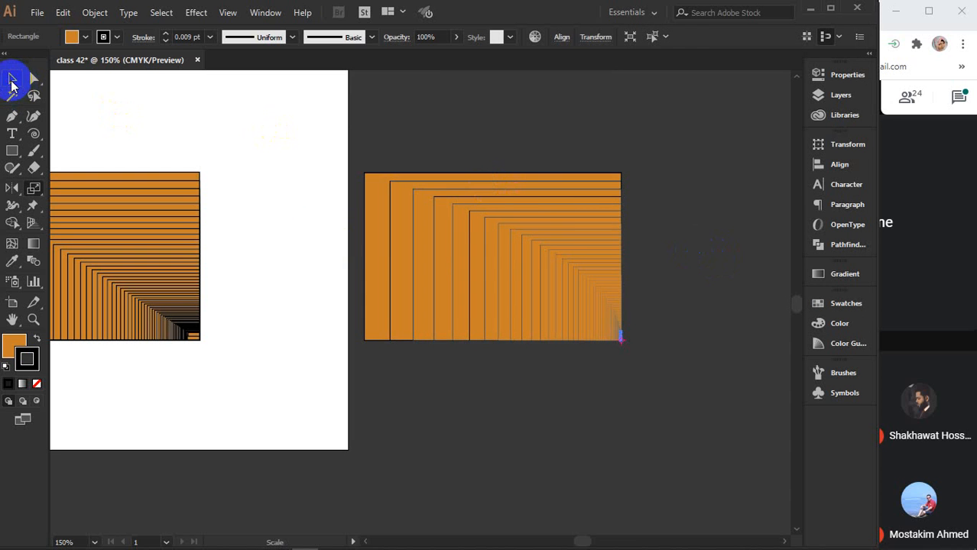
Select all the new nested rectangles, set their stroke weight to 1 pt, and deselect them
{"action": "left_click", "coordinate": [11, 80]}
{"action": "left_click_drag", "start_coordinate": [424, 135], "coordinate": [701, 405]}
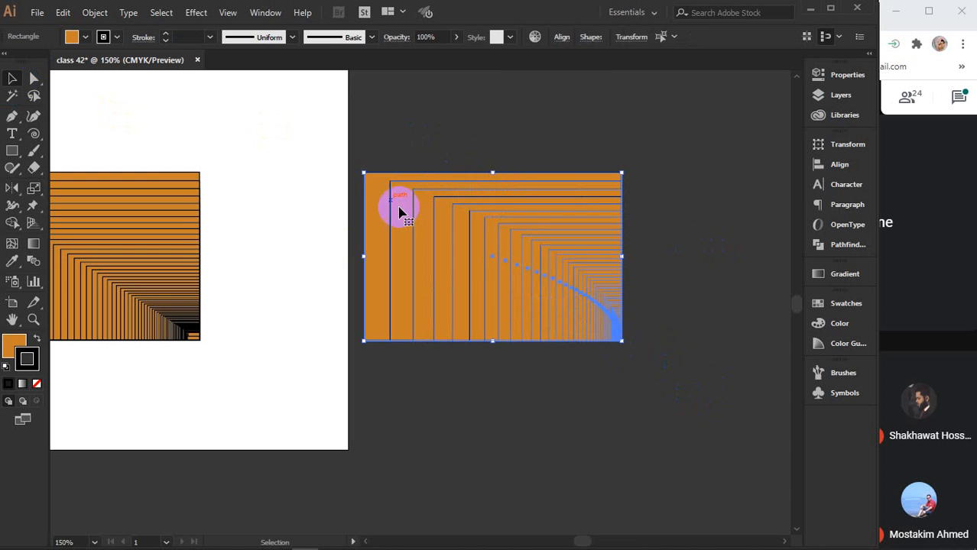
{"action": "left_click", "coordinate": [191, 36]}
{"action": "scroll", "coordinate": [191, 36], "scroll_direction": "up", "scroll_amount": 2}
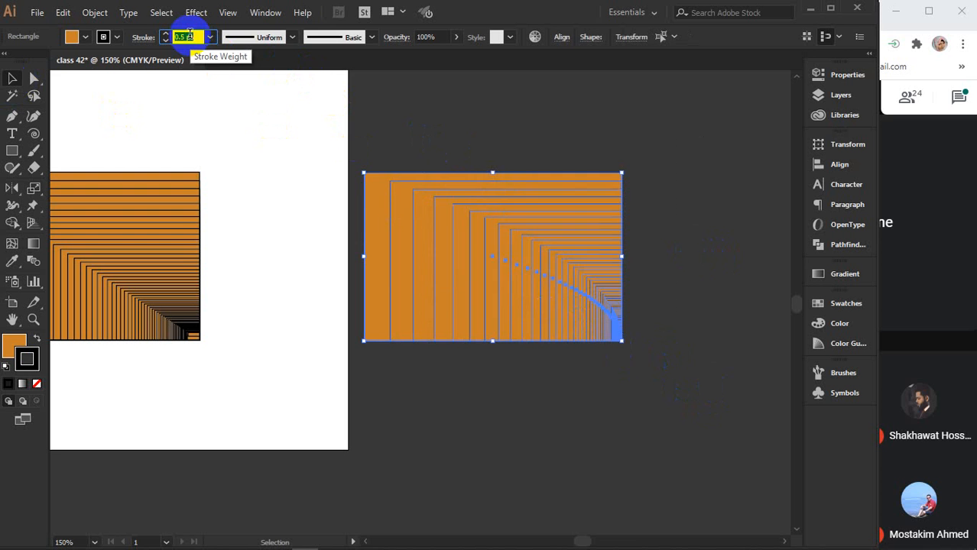
{"action": "scroll", "coordinate": [191, 36], "scroll_direction": "up", "scroll_amount": 2}
{"action": "left_click", "coordinate": [688, 295]}
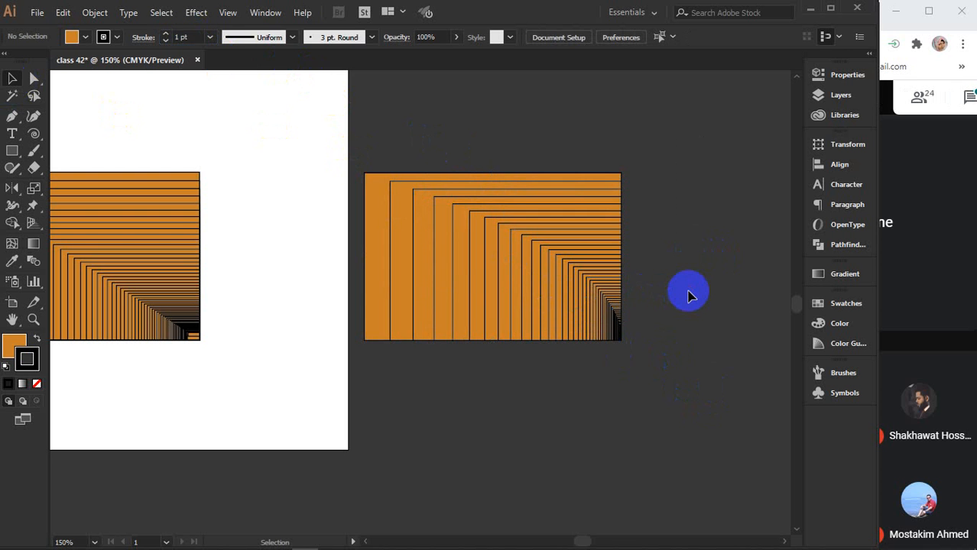
Compare the uniform and non-uniform nested designs by selecting the outermost rectangle of each
{"action": "left_click_drag", "start_coordinate": [338, 353], "coordinate": [463, 351]}
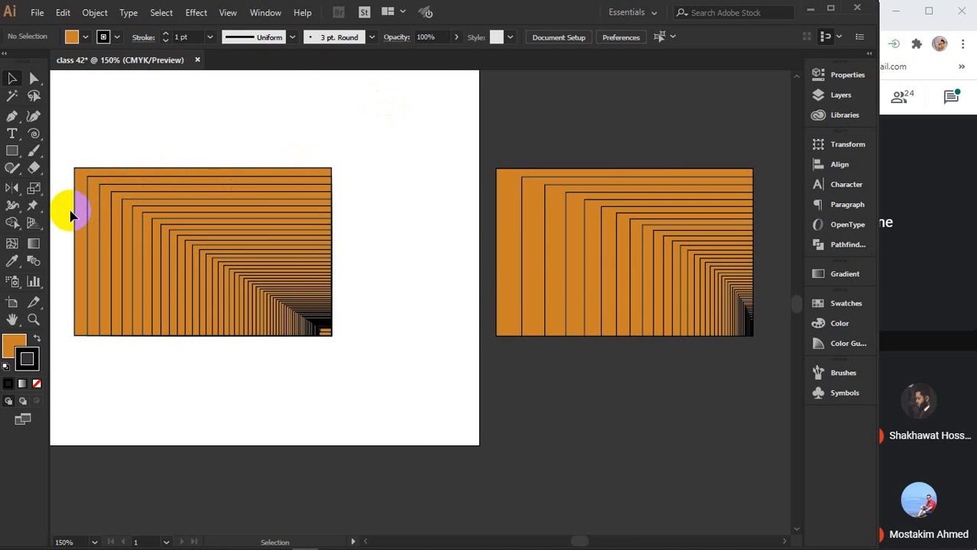
{"action": "left_click", "coordinate": [76, 174]}
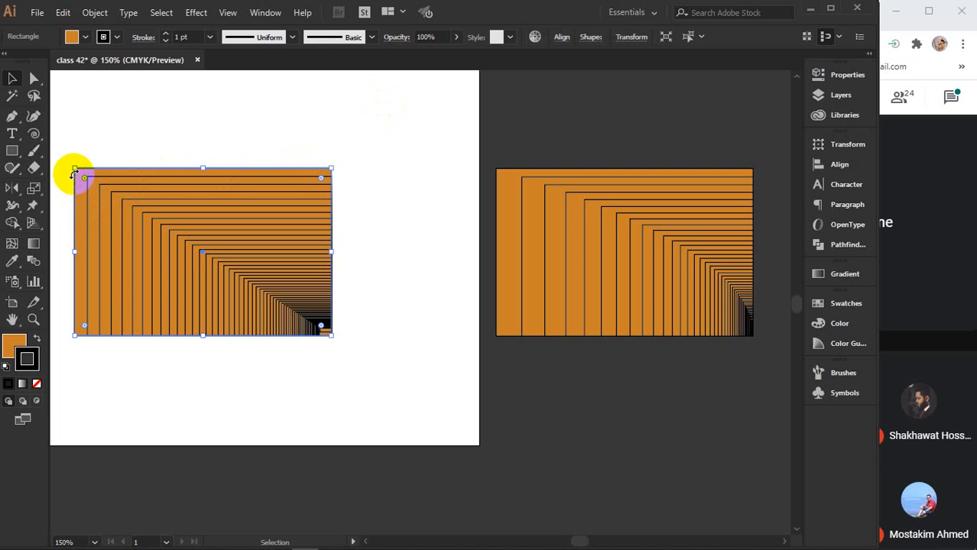
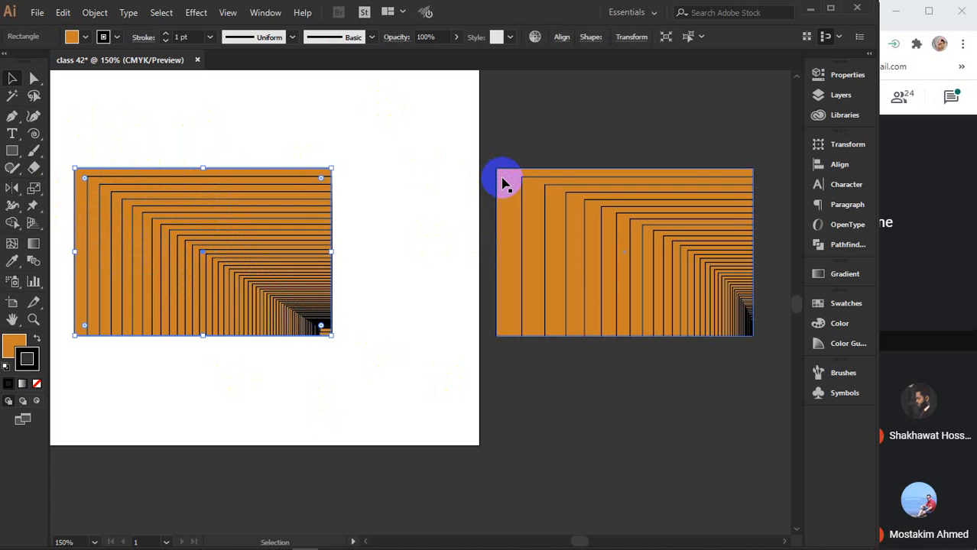
{"action": "left_click", "coordinate": [496, 227]}
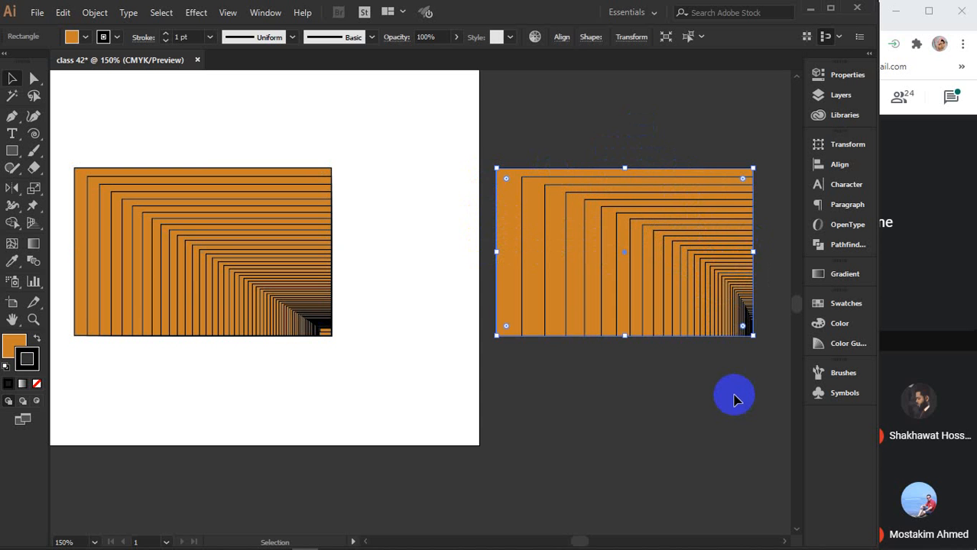
Duplicate the outermost rectangle of the artboard's design onto the empty area just below the artboard
{"action": "key", "text": "space"}
{"action": "left_click_drag", "start_coordinate": [512, 427], "coordinate": [507, 307]}
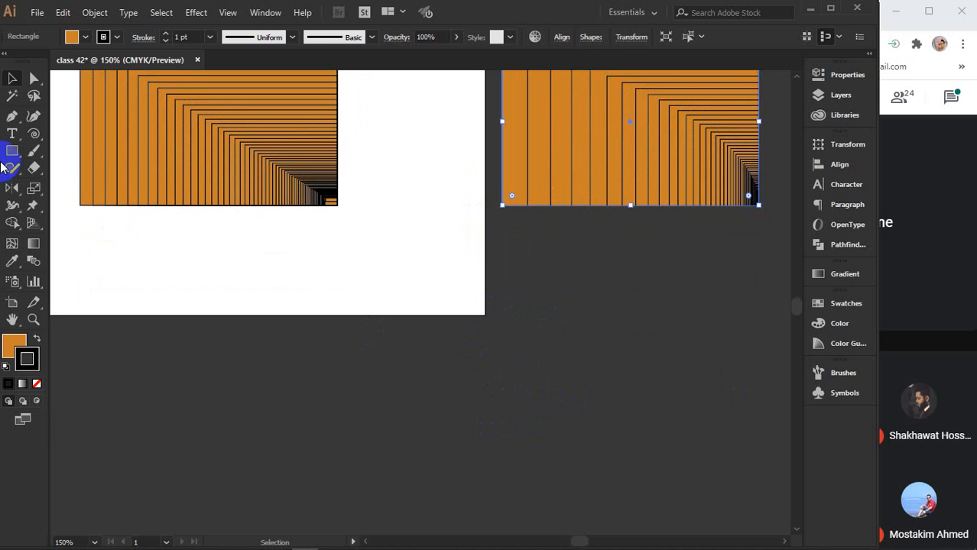
{"action": "left_click", "coordinate": [86, 200]}
{"action": "left_click_drag", "start_coordinate": [85, 200], "coordinate": [229, 491]}
{"action": "key", "text": "space"}
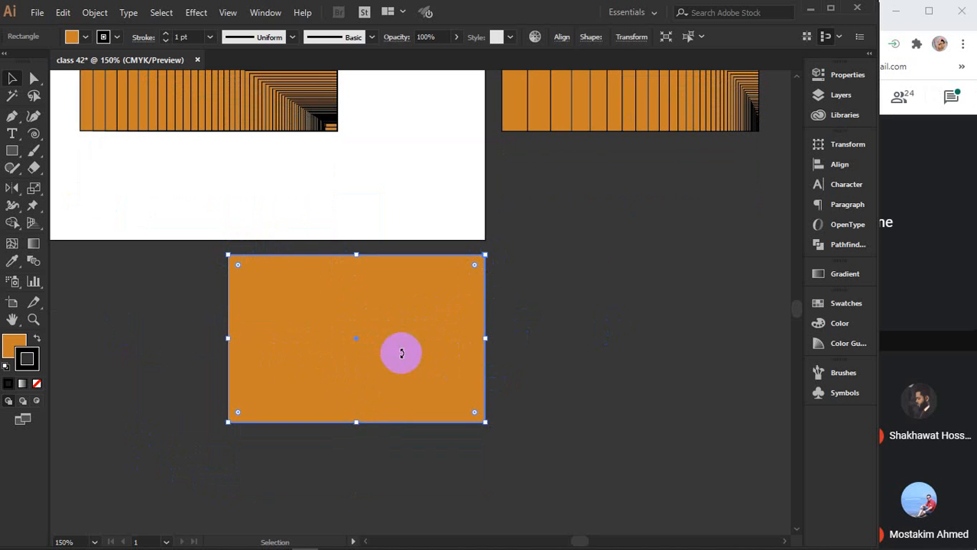
Set the new rectangle's width to 4 in and its height to 3 in
{"action": "left_click", "coordinate": [846, 77]}
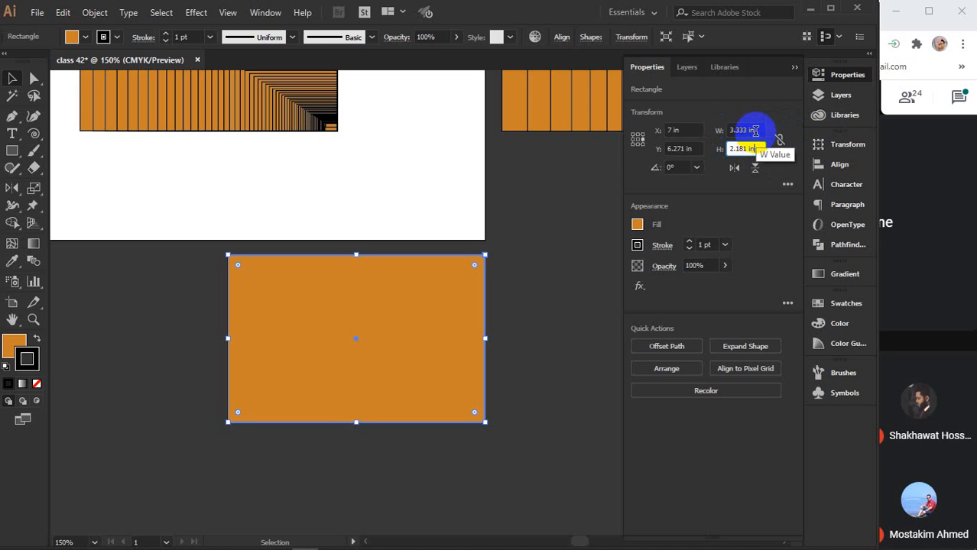
{"action": "left_click", "coordinate": [750, 130]}
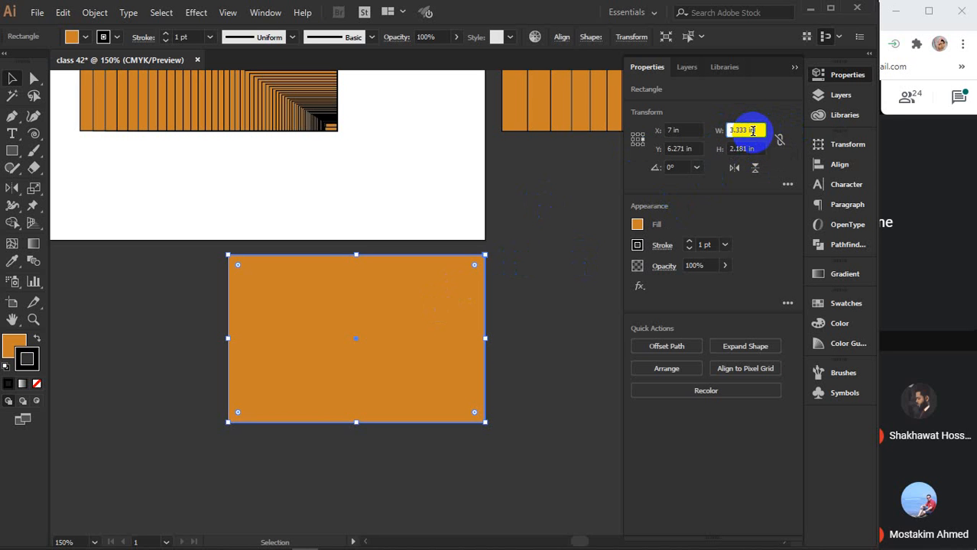
{"action": "key", "text": "Return"}
{"action": "type", "text": "4"}
{"action": "key", "text": "Return"}
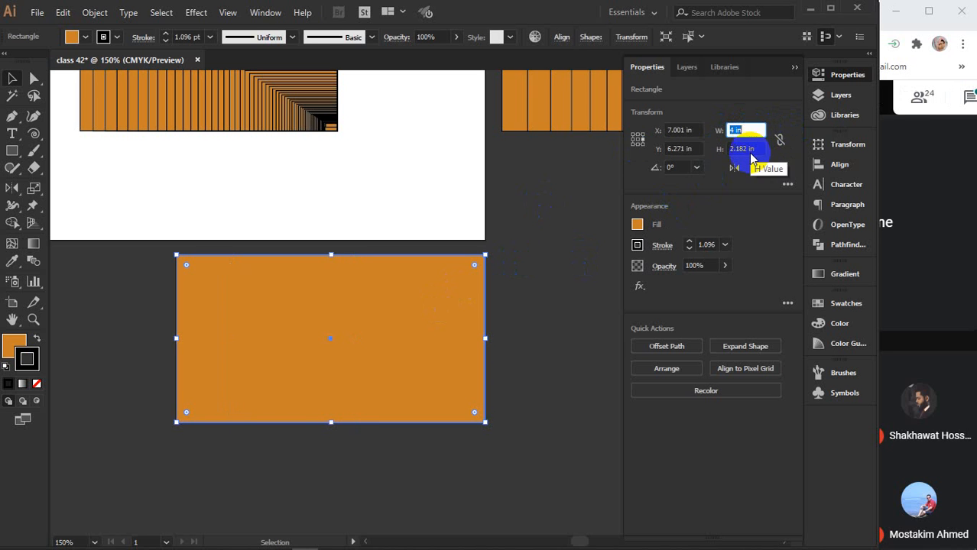
{"action": "left_click", "coordinate": [746, 148]}
{"action": "type", "text": "3"}
{"action": "key", "text": "Return"}
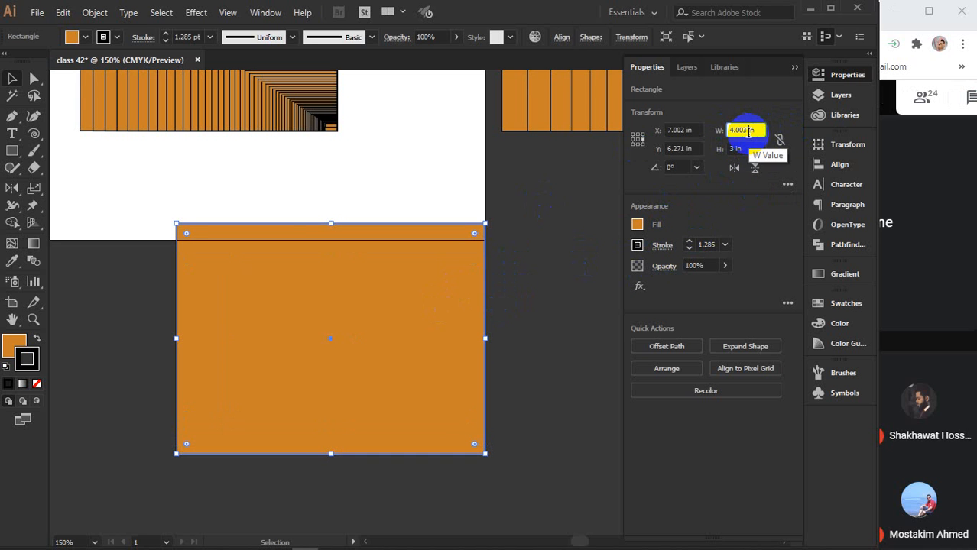
Set the rectangle's width to 5 in
{"action": "type", "text": "5"}
{"action": "key", "text": "Return"}
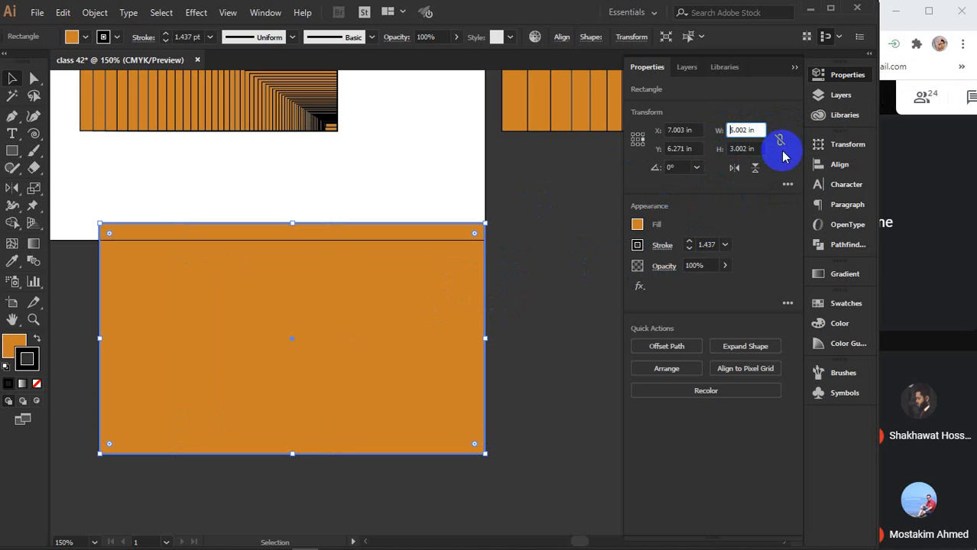
{"action": "left_click", "coordinate": [745, 130]}
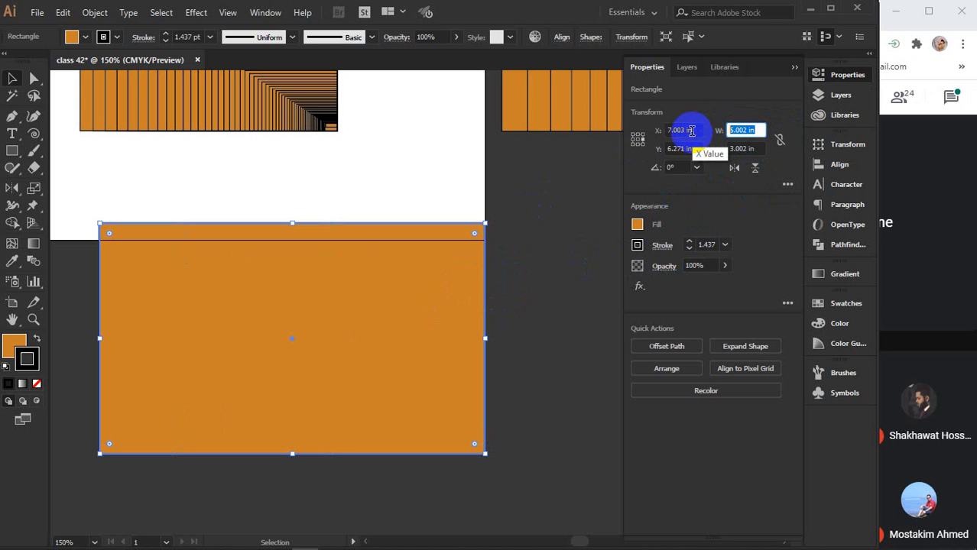
Resize the rectangle to 4 in wide and 3 in high, using its centre as the reference point
{"action": "left_click", "coordinate": [759, 147]}
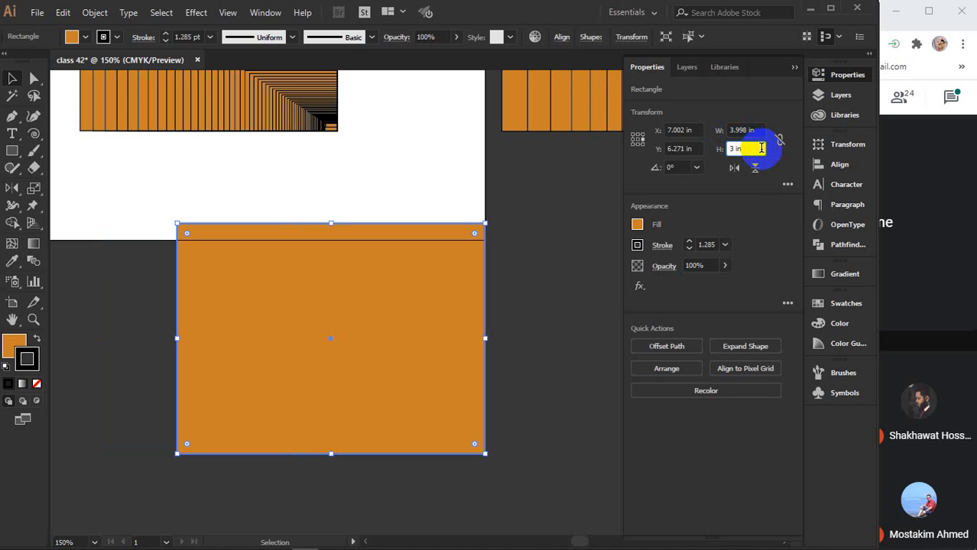
{"action": "left_click", "coordinate": [637, 139]}
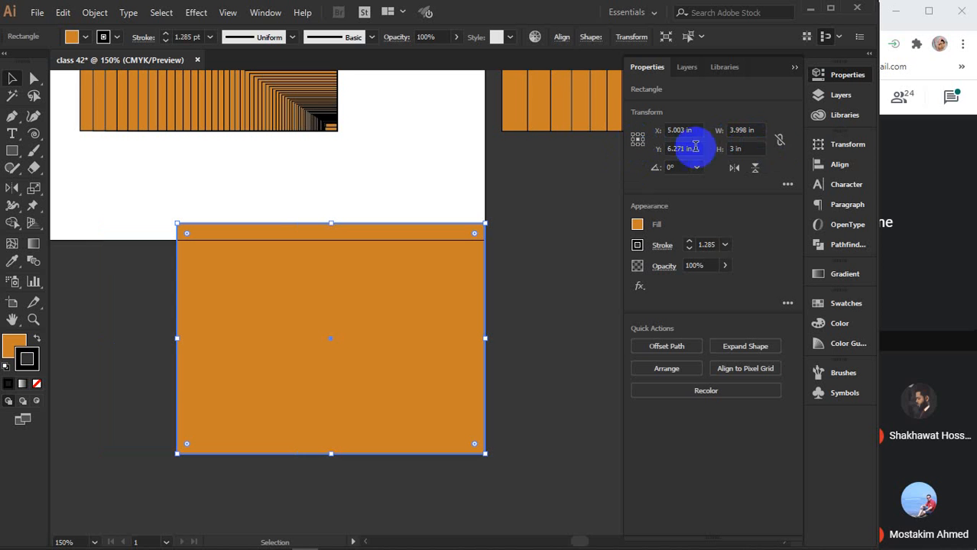
{"action": "left_click", "coordinate": [756, 129]}
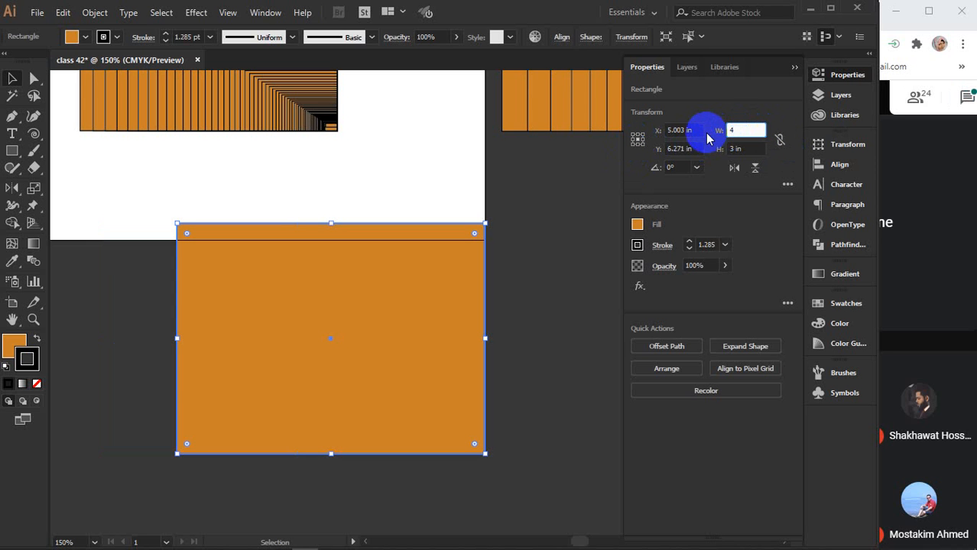
{"action": "left_click", "coordinate": [752, 134]}
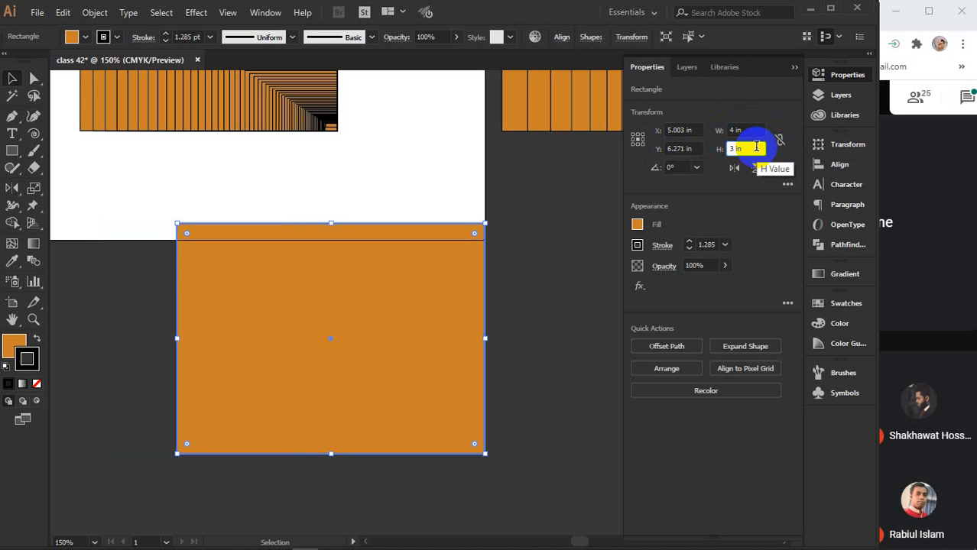
Move the rectangle down into the empty area completely below the artboard
{"action": "scroll", "coordinate": [416, 288], "scroll_direction": "down", "scroll_amount": 1}
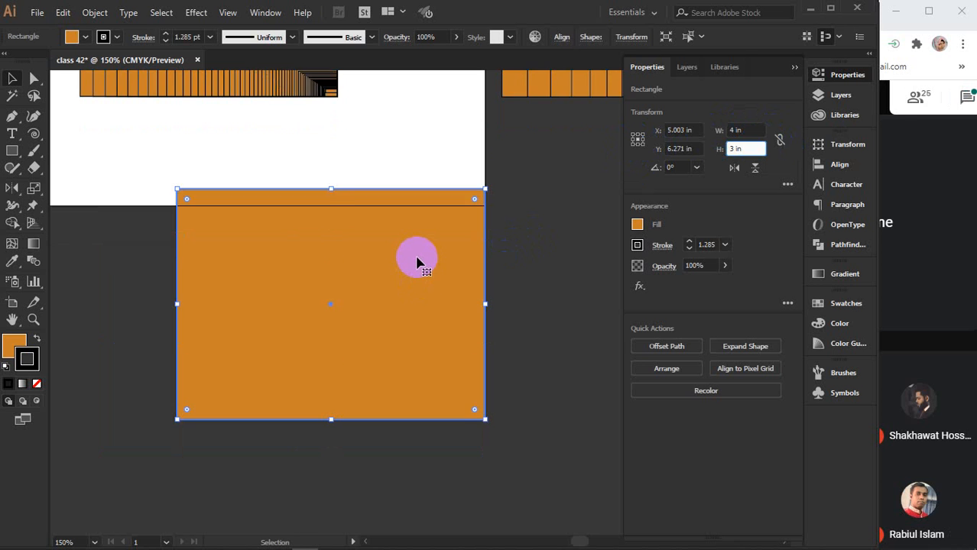
{"action": "scroll", "coordinate": [419, 260], "scroll_direction": "down", "scroll_amount": 3}
{"action": "left_click_drag", "start_coordinate": [429, 155], "coordinate": [364, 257]}
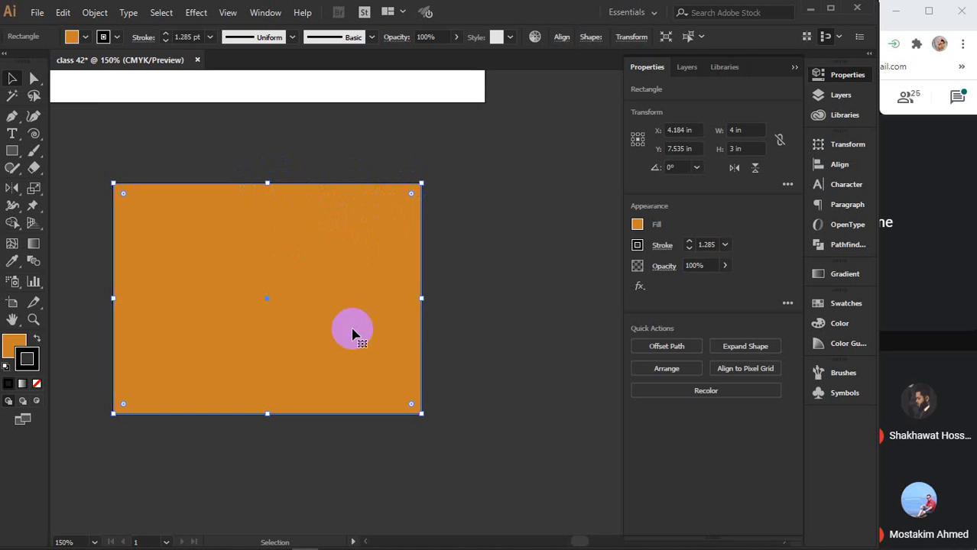
Duplicate the rectangle and place the copy directly beside it on the right
{"action": "left_click", "coordinate": [750, 132]}
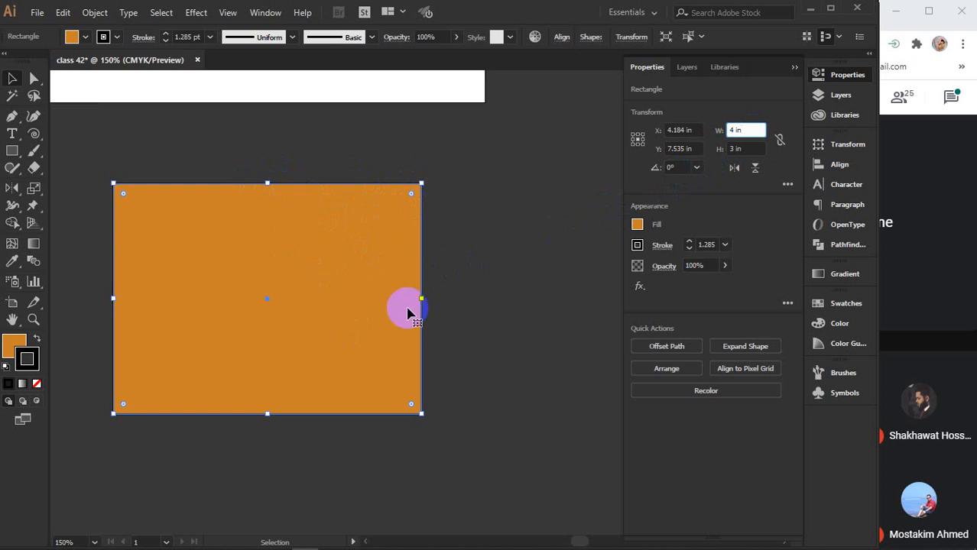
{"action": "left_click_drag", "start_coordinate": [535, 351], "coordinate": [444, 296]}
{"action": "left_click_drag", "start_coordinate": [245, 261], "coordinate": [356, 297], "text": "alt"}
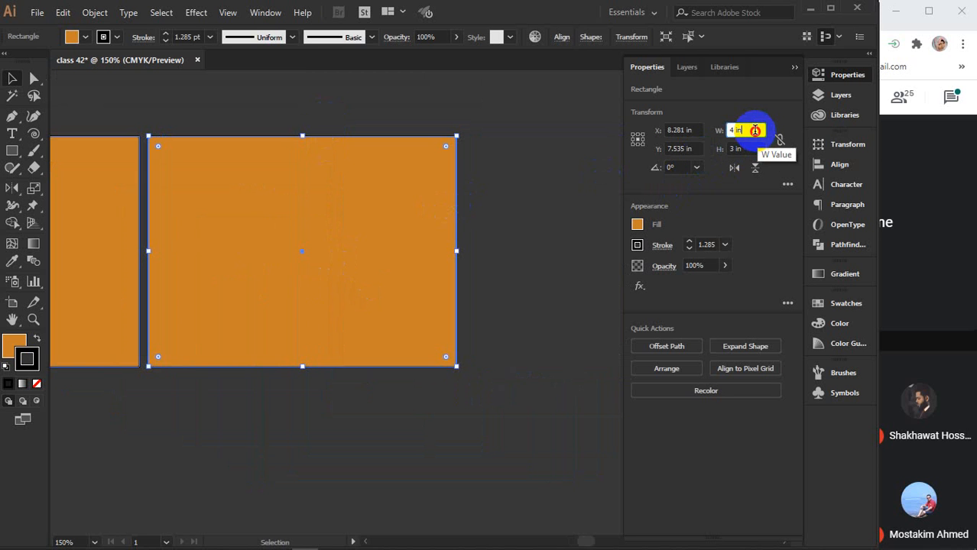
Set the copy's width to 3.95 in and its height to 2.95 in
{"action": "left_click_drag", "start_coordinate": [754, 130], "coordinate": [726, 134]}
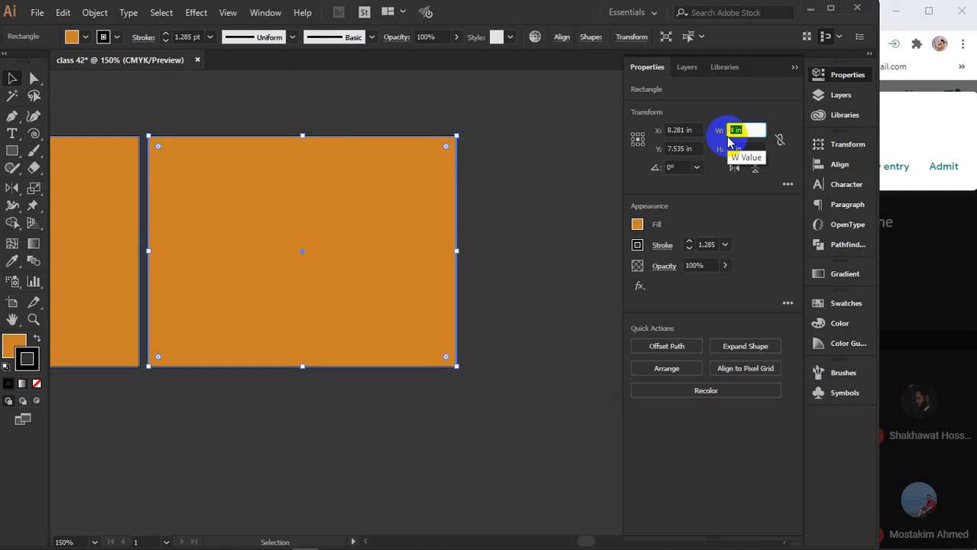
{"action": "type", "text": "3.95"}
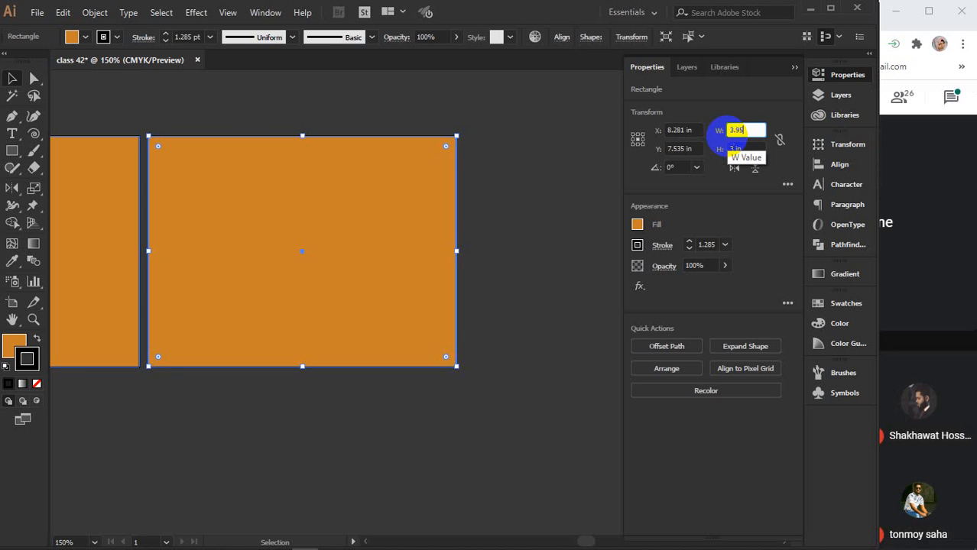
{"action": "left_click", "coordinate": [749, 148]}
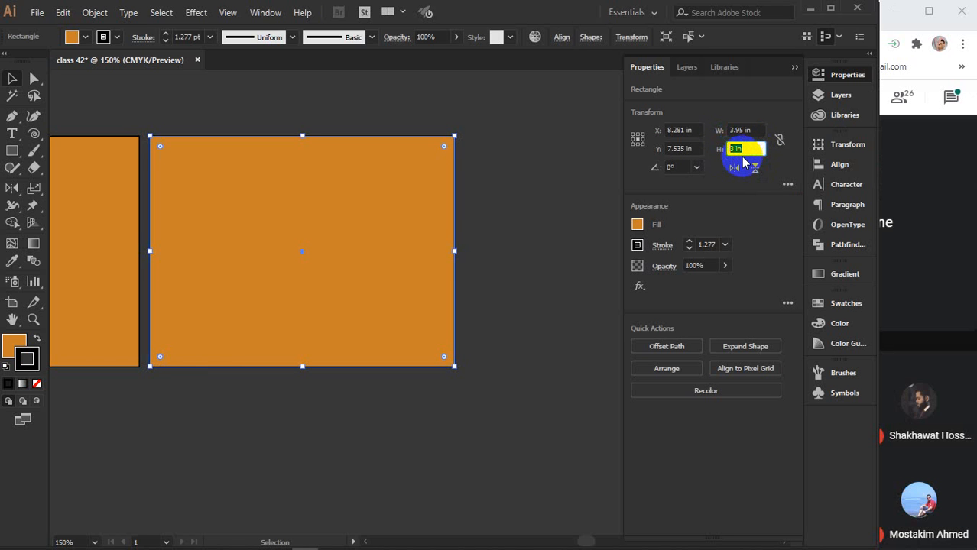
{"action": "type", "text": "2.95"}
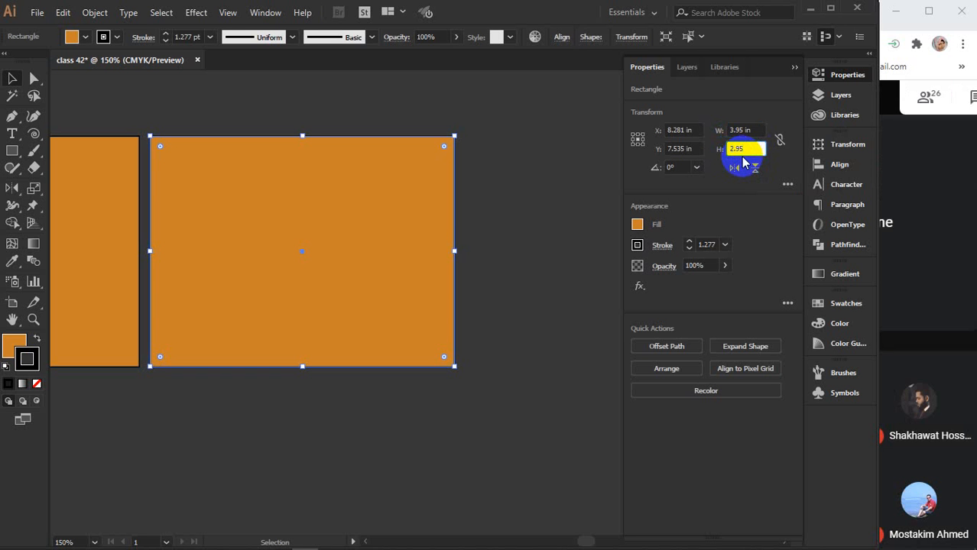
{"action": "key", "text": "Return"}
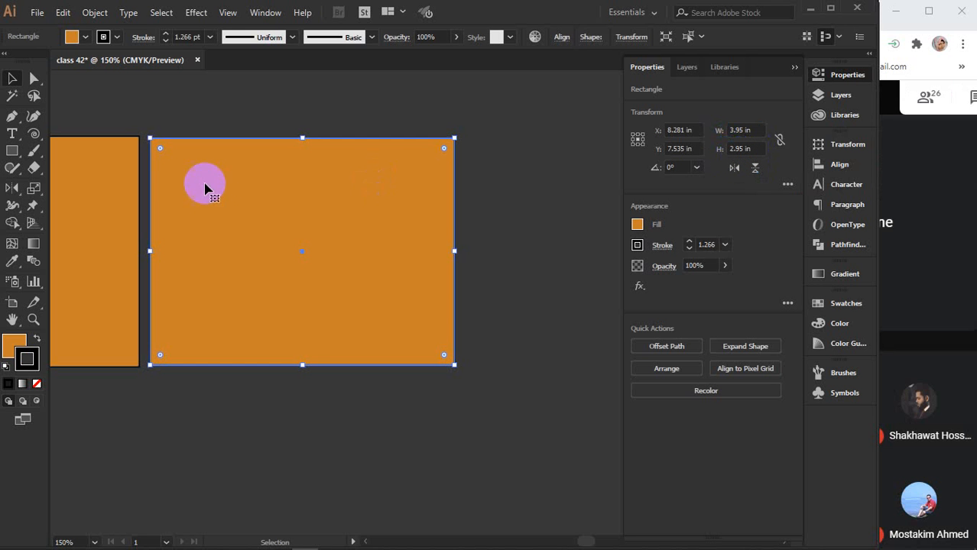
Duplicate the 3.95 in wide rectangle below itself and set the copy to 3.90 in wide by 2.90 in high
{"action": "left_click_drag", "start_coordinate": [338, 254], "coordinate": [331, 480]}
{"action": "scroll", "coordinate": [392, 388], "scroll_direction": "down", "scroll_amount": 4}
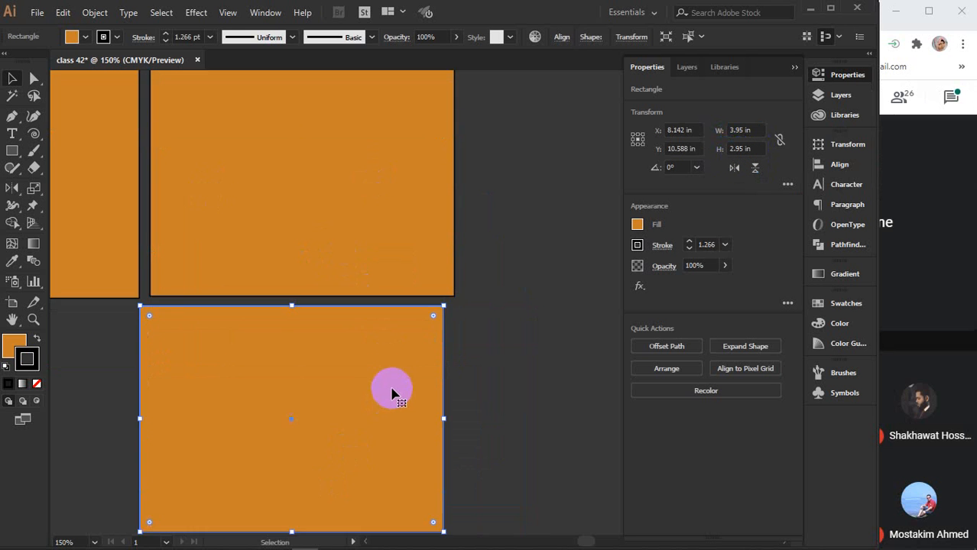
{"action": "left_click", "coordinate": [757, 130]}
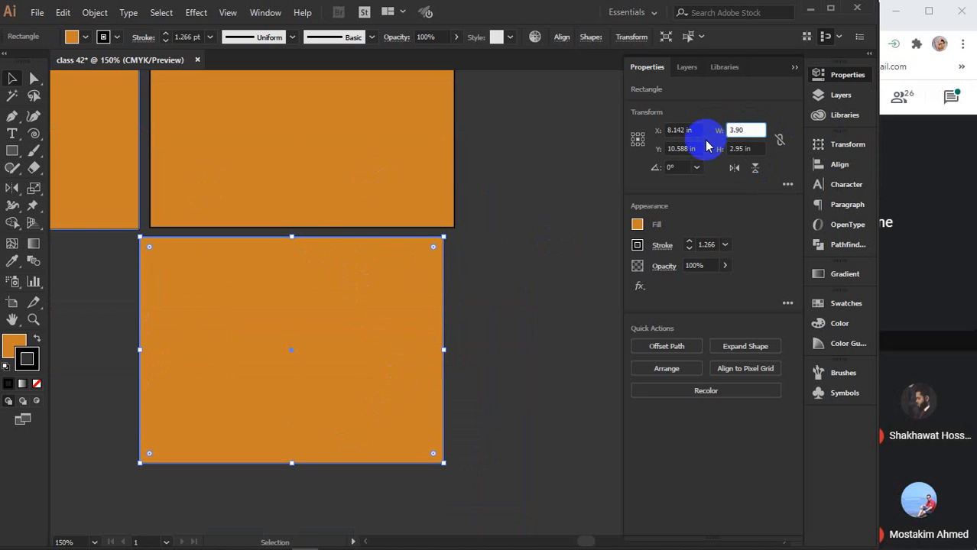
{"action": "type", "text": "3.90"}
{"action": "key", "text": "Tab"}
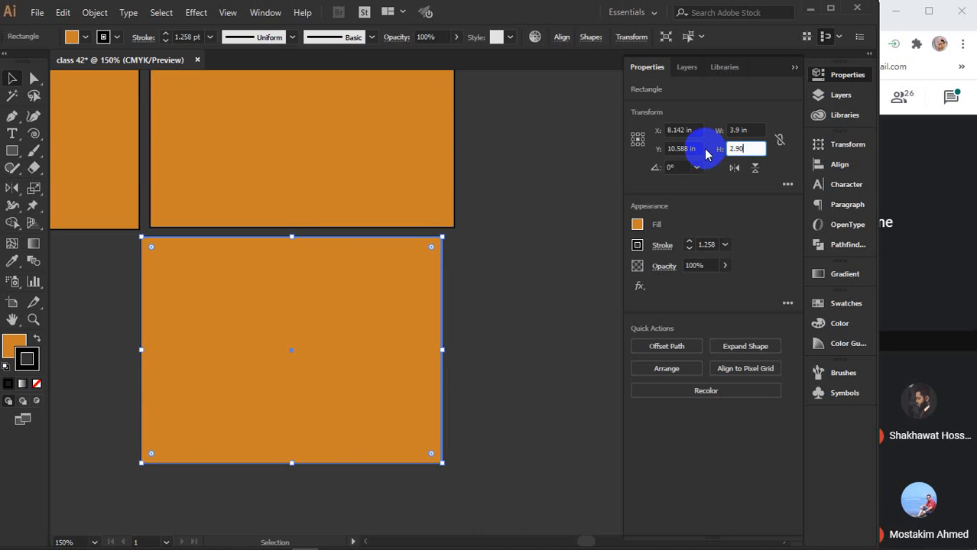
{"action": "key", "text": "Return"}
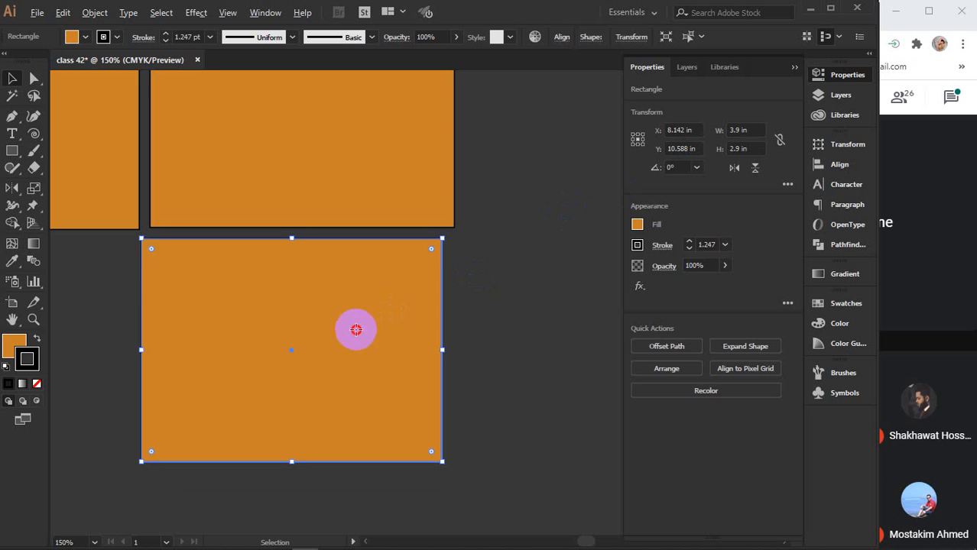
Duplicate the 3.9 in wide rectangle and place the copy below it with a clear gap
{"action": "left_click_drag", "start_coordinate": [355, 330], "coordinate": [377, 523]}
{"action": "scroll", "coordinate": [389, 426], "scroll_direction": "down", "scroll_amount": 2}
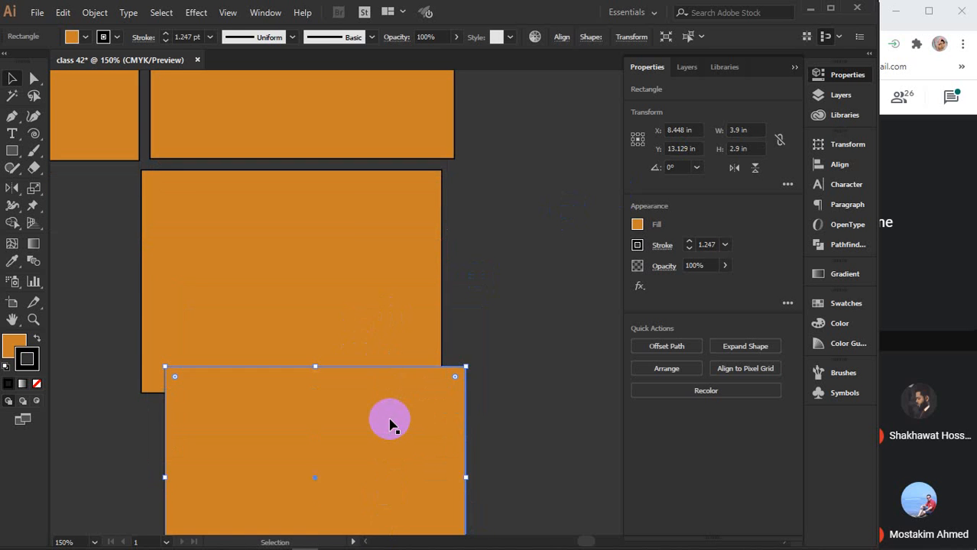
{"action": "scroll", "coordinate": [390, 417], "scroll_direction": "down", "scroll_amount": 2}
{"action": "left_click_drag", "start_coordinate": [383, 360], "coordinate": [375, 429]}
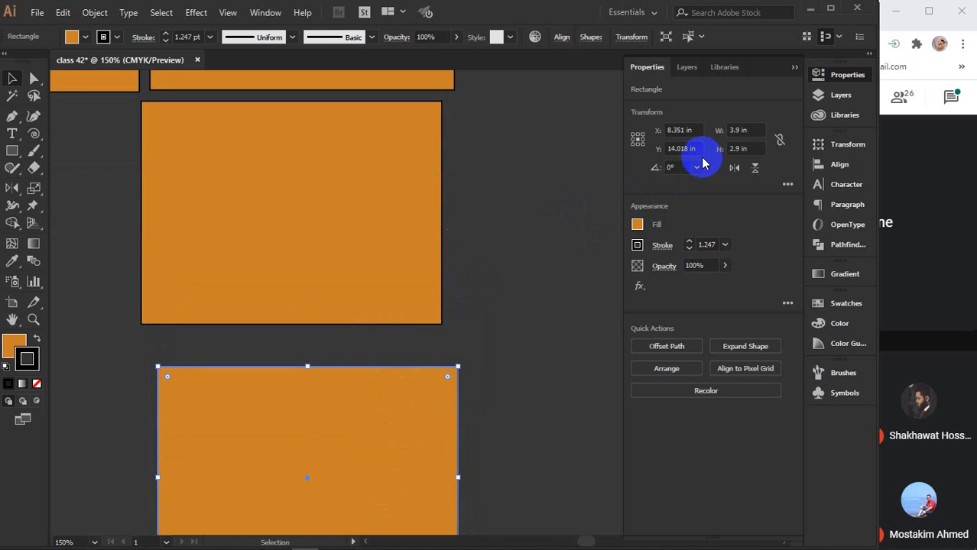
Set the lowest rectangle's width to 3.85 in and its height to 2.85 in
{"action": "left_click", "coordinate": [750, 130]}
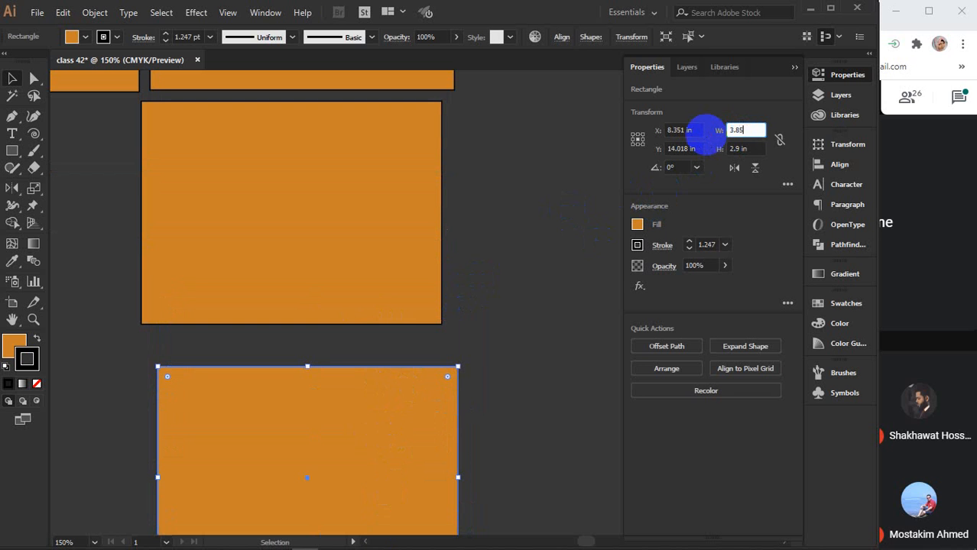
{"action": "type", "text": "3.85"}
{"action": "key", "text": "Tab"}
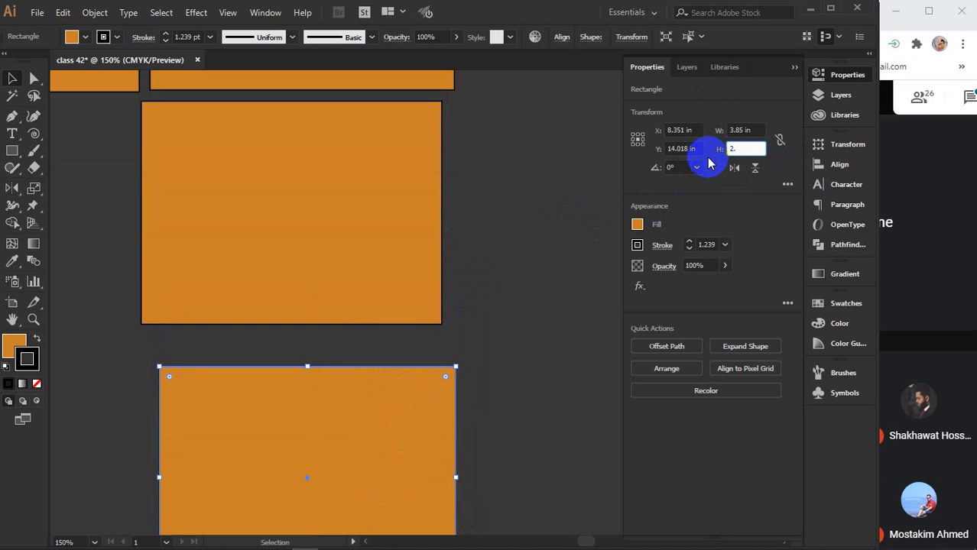
{"action": "type", "text": "2.85"}
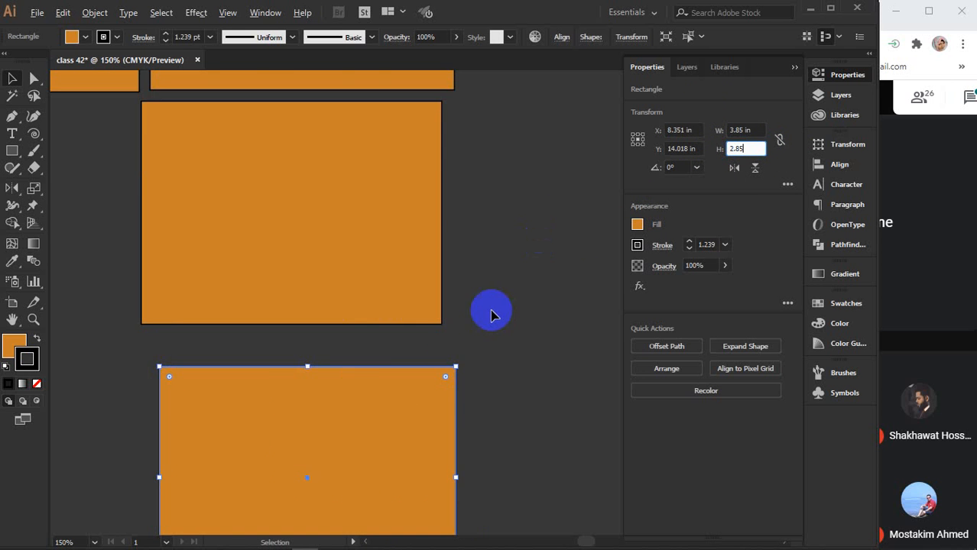
Pull several individual rectangles, including a tiny inner one, out of the artboard's nested design and spread them to its left
{"action": "scroll", "coordinate": [491, 316], "scroll_direction": "down", "scroll_amount": 3}
{"action": "left_click_drag", "start_coordinate": [346, 175], "coordinate": [310, 222]}
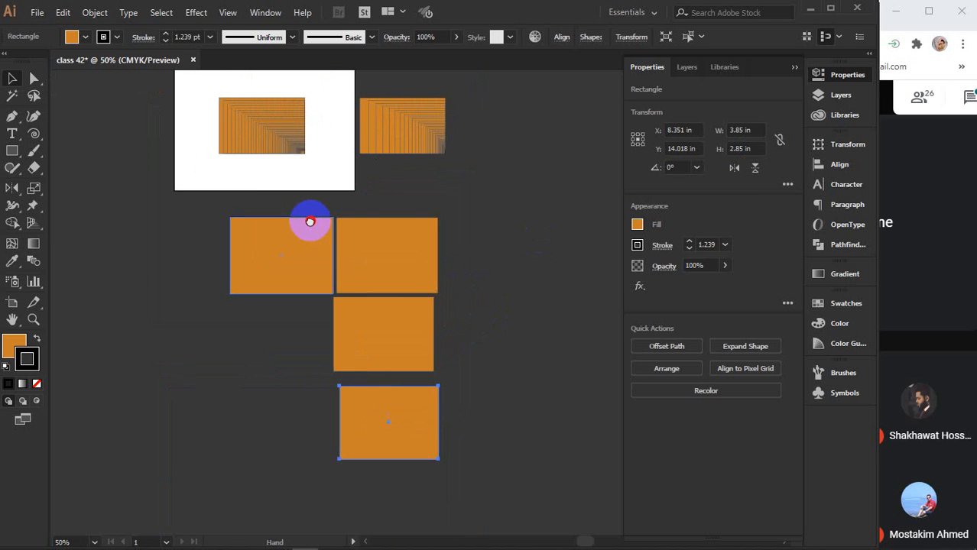
{"action": "left_click", "coordinate": [442, 224]}
{"action": "left_click", "coordinate": [531, 207]}
{"action": "left_click_drag", "start_coordinate": [305, 140], "coordinate": [153, 338]}
{"action": "left_click", "coordinate": [218, 364]}
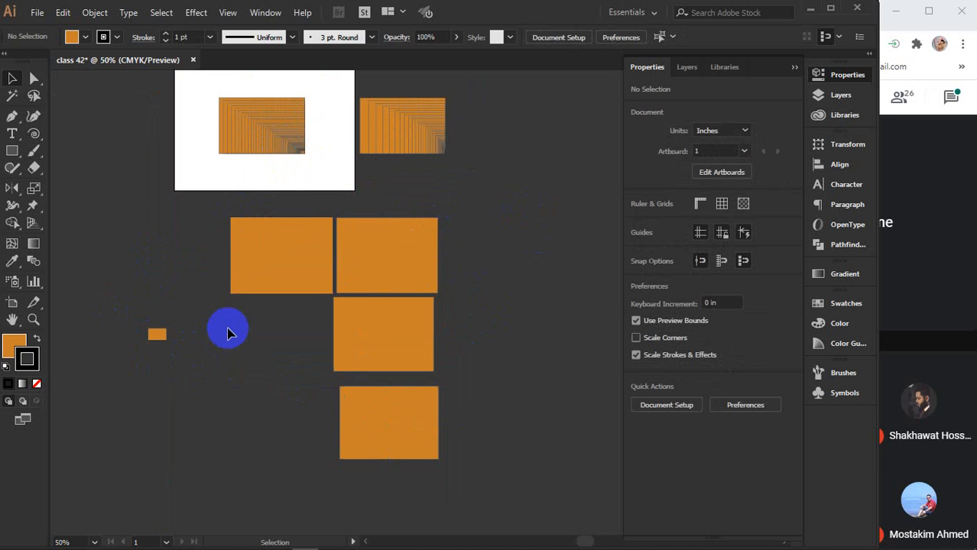
{"action": "left_click_drag", "start_coordinate": [221, 108], "coordinate": [44, 156]}
{"action": "left_click_drag", "start_coordinate": [240, 124], "coordinate": [84, 177]}
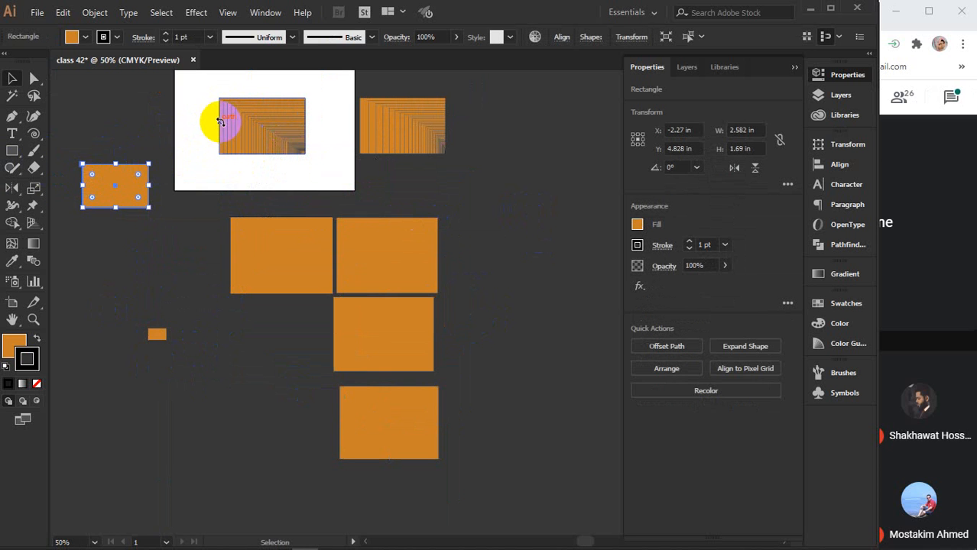
{"action": "left_click_drag", "start_coordinate": [228, 123], "coordinate": [175, 127]}
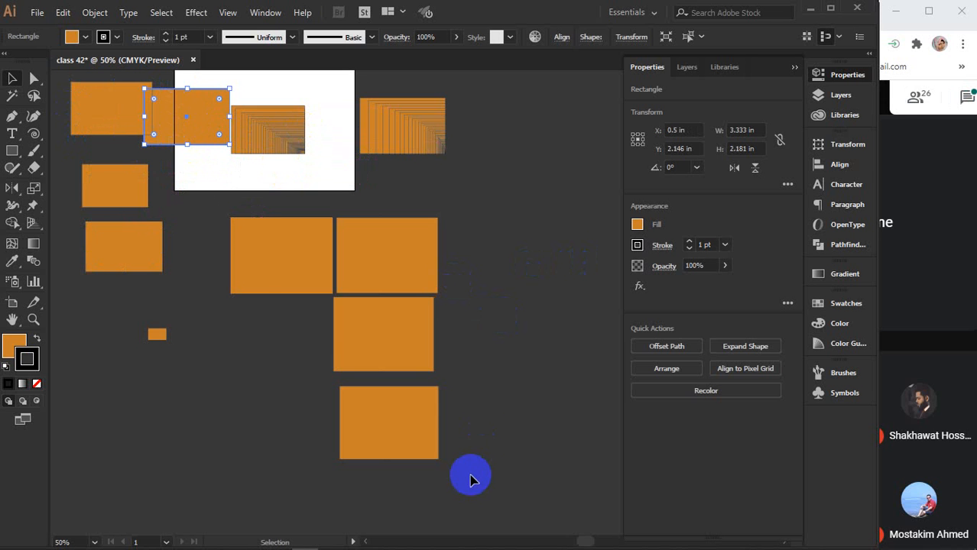
Align the four large rectangles below the artboard by their right edges and bottom edges
{"action": "left_click_drag", "start_coordinate": [468, 475], "coordinate": [251, 224]}
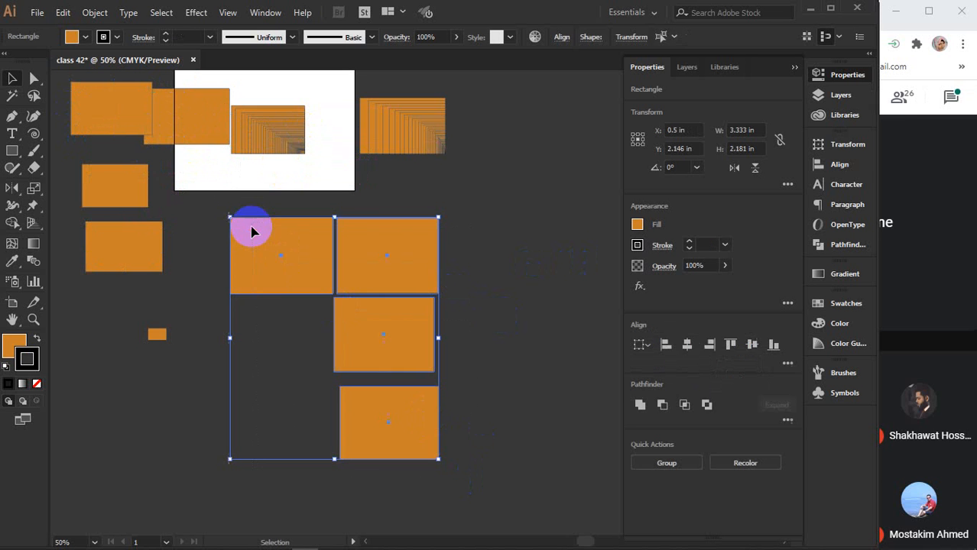
{"action": "left_click", "coordinate": [839, 165]}
{"action": "left_click", "coordinate": [676, 175]}
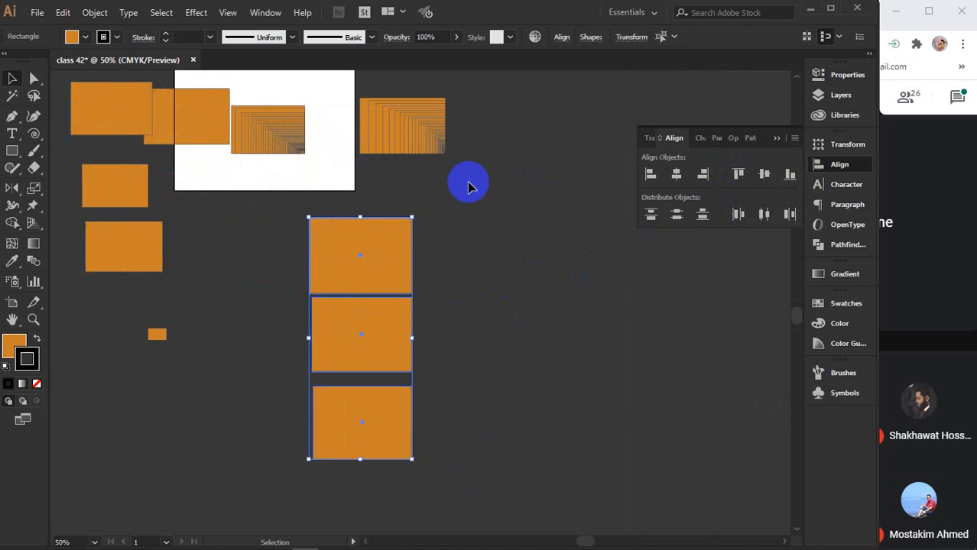
{"action": "left_click", "coordinate": [790, 176]}
{"action": "left_click", "coordinate": [524, 302]}
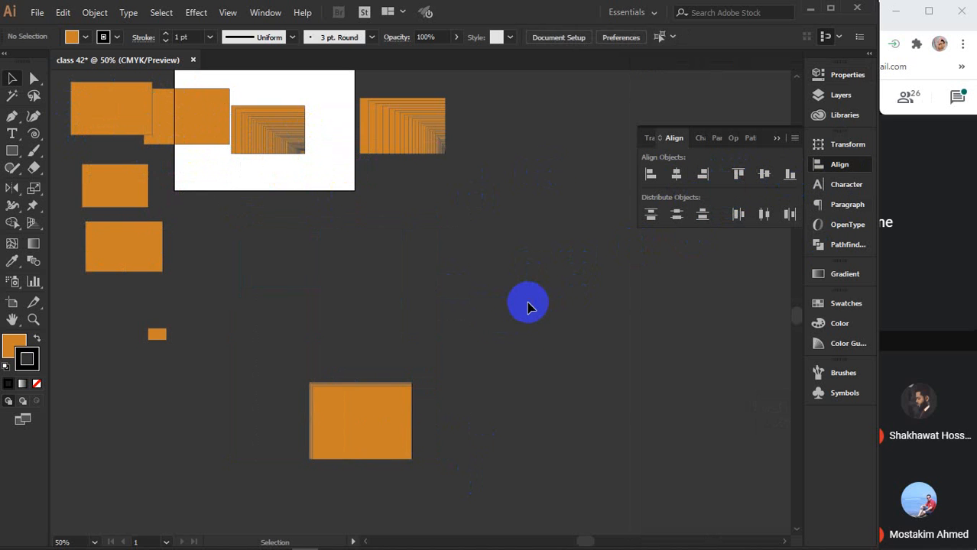
Move the aligned stack of four rectangles up so it overlaps the artboard's lower edge
{"action": "left_click_drag", "start_coordinate": [318, 333], "coordinate": [266, 211]}
{"action": "scroll", "coordinate": [268, 212], "scroll_direction": "up", "scroll_amount": 1}
{"action": "scroll", "coordinate": [267, 208], "scroll_direction": "up", "scroll_amount": 1}
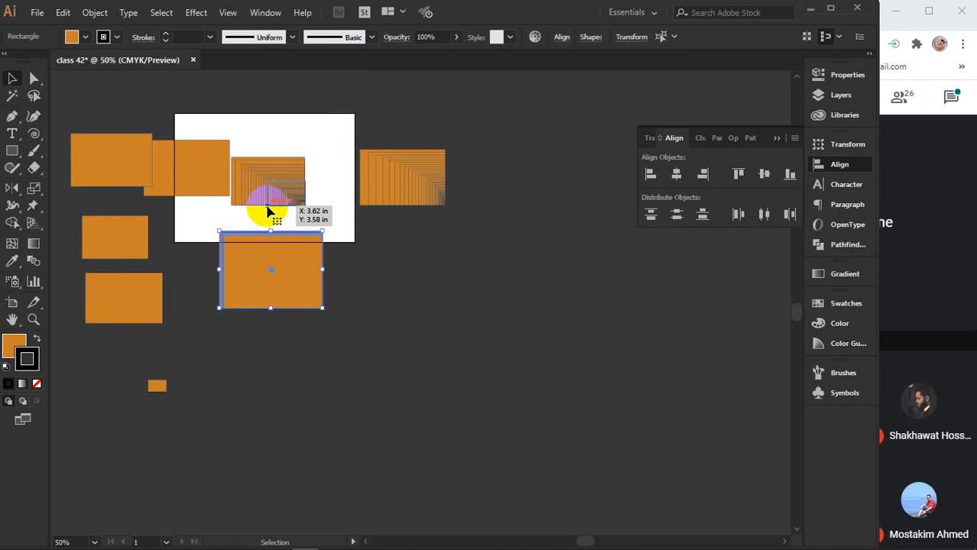
Examine the offset edges of the stacked rectangles and compare them with the nested designs above
{"action": "key", "text": "super"}
{"action": "key", "text": "super"}
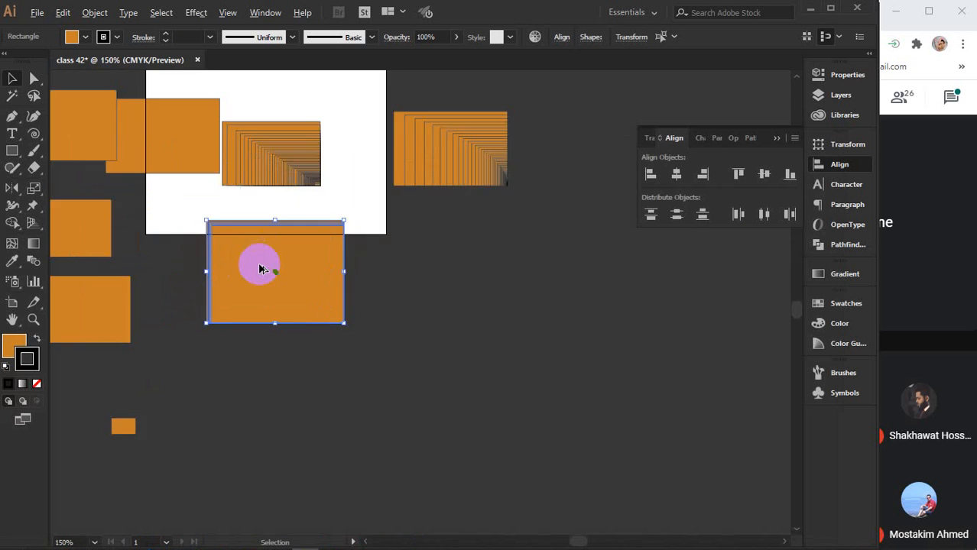
{"action": "scroll", "coordinate": [256, 264], "scroll_direction": "up", "scroll_amount": 3}
{"action": "left_click", "coordinate": [544, 289]}
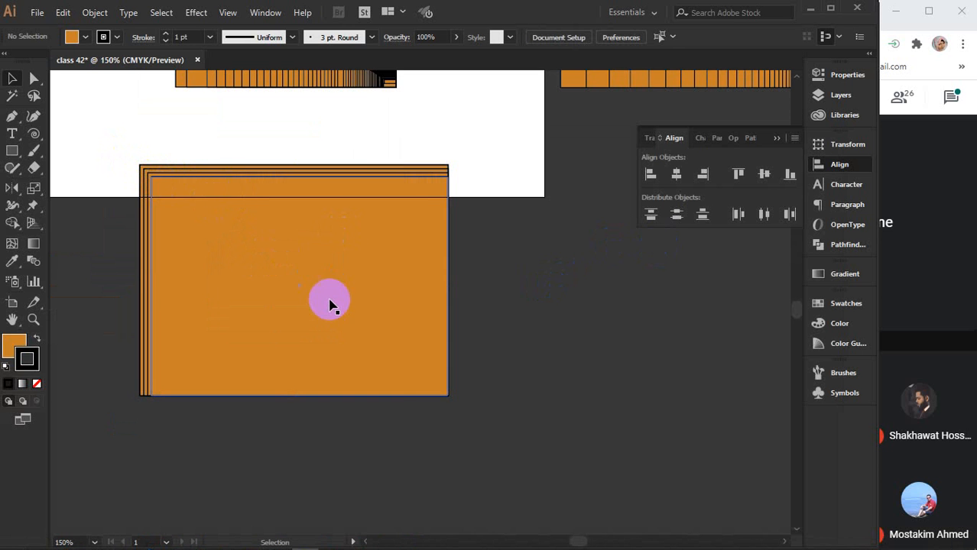
{"action": "scroll", "coordinate": [329, 304], "scroll_direction": "down", "scroll_amount": 1}
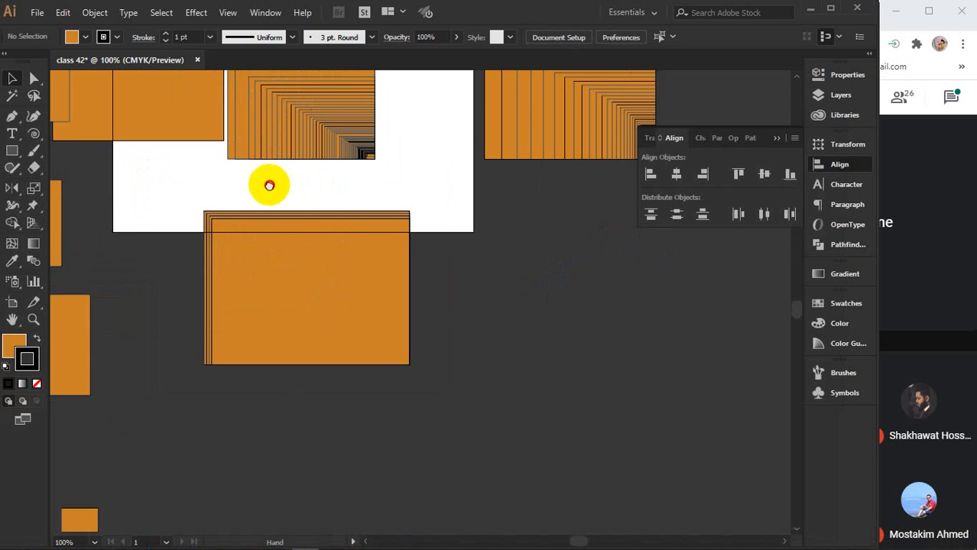
{"action": "left_click_drag", "start_coordinate": [268, 184], "coordinate": [355, 261]}
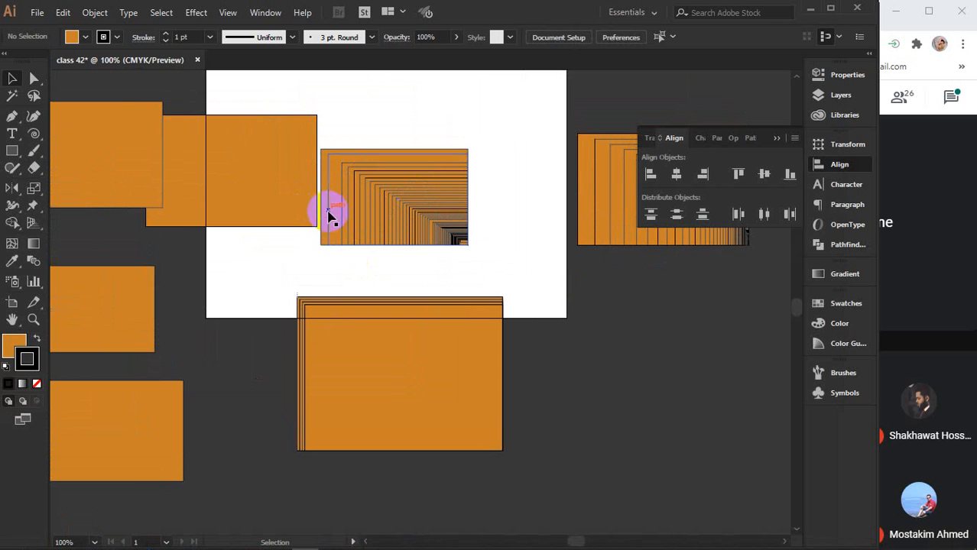
{"action": "scroll", "coordinate": [350, 313], "scroll_direction": "down", "scroll_amount": 1}
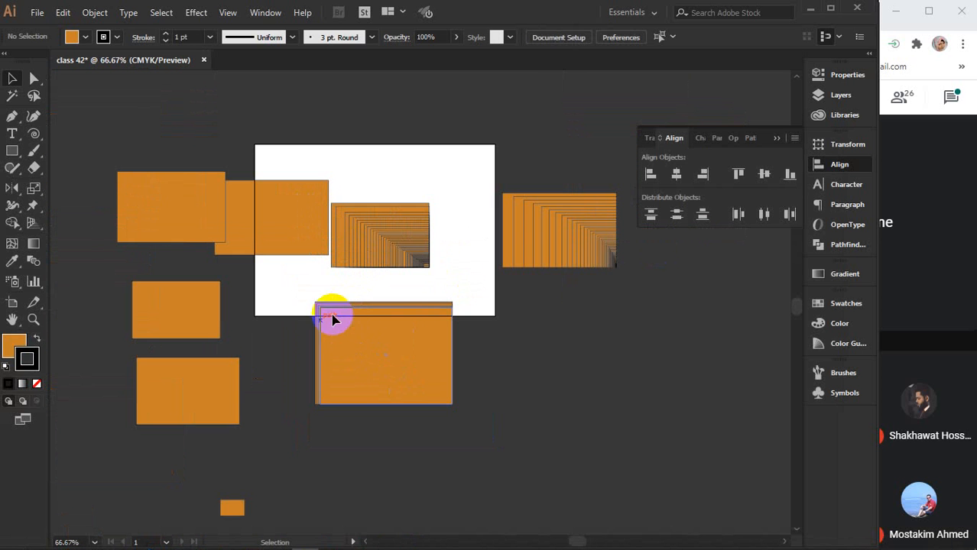
Move the spread-out rectangles, including the tiny one, back toward the nested design on the artboard so they overlap
{"action": "left_click_drag", "start_coordinate": [175, 399], "coordinate": [226, 287]}
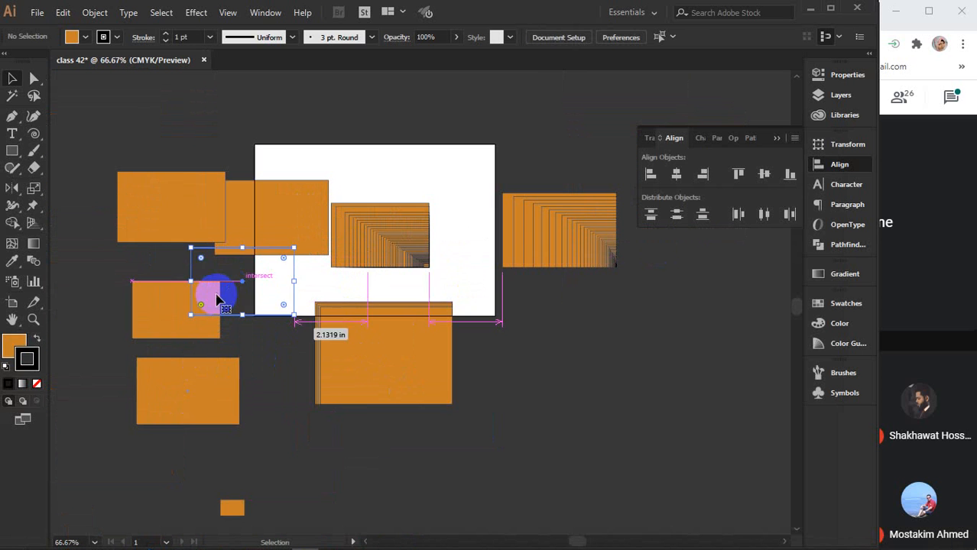
{"action": "left_click_drag", "start_coordinate": [156, 315], "coordinate": [240, 262]}
{"action": "left_click_drag", "start_coordinate": [193, 233], "coordinate": [312, 254]}
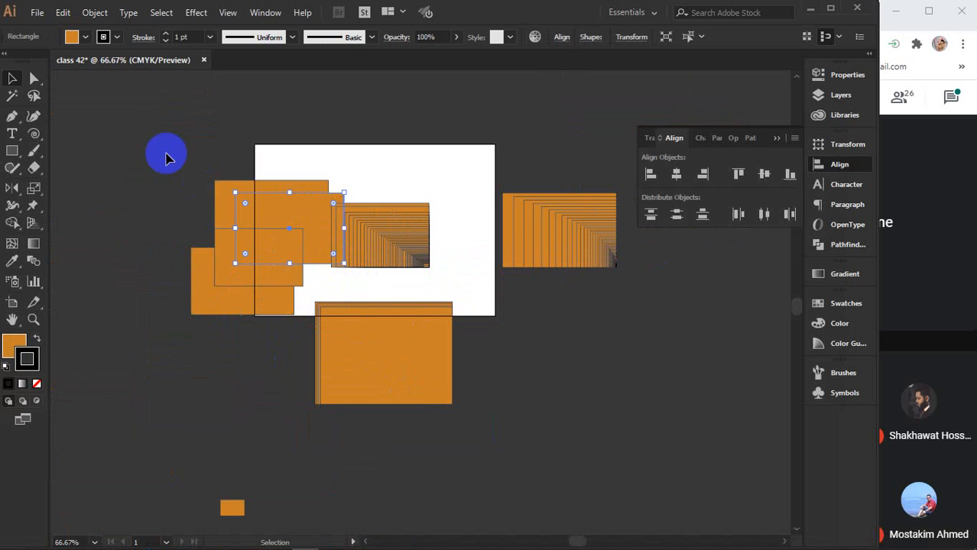
{"action": "left_click_drag", "start_coordinate": [155, 140], "coordinate": [394, 271]}
{"action": "left_click", "coordinate": [416, 272]}
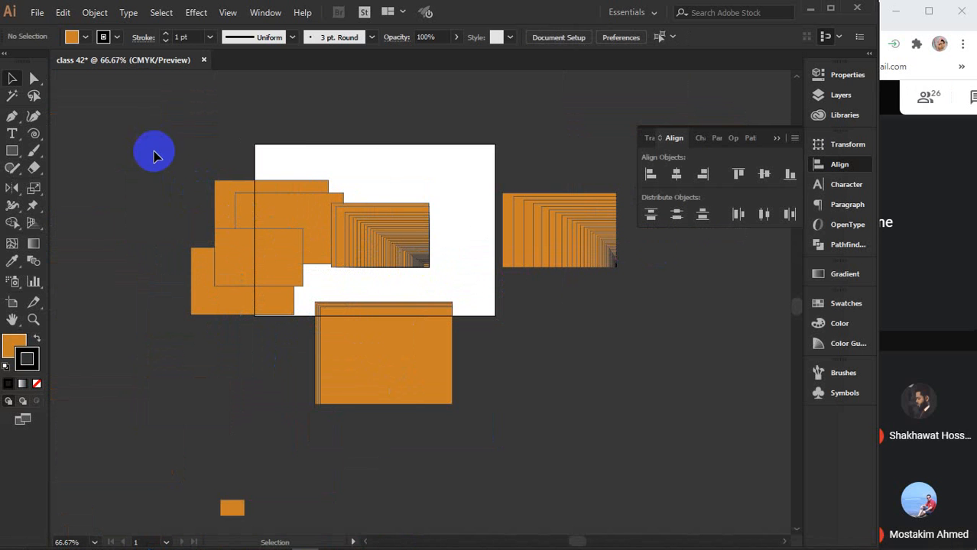
{"action": "left_click_drag", "start_coordinate": [154, 151], "coordinate": [488, 280]}
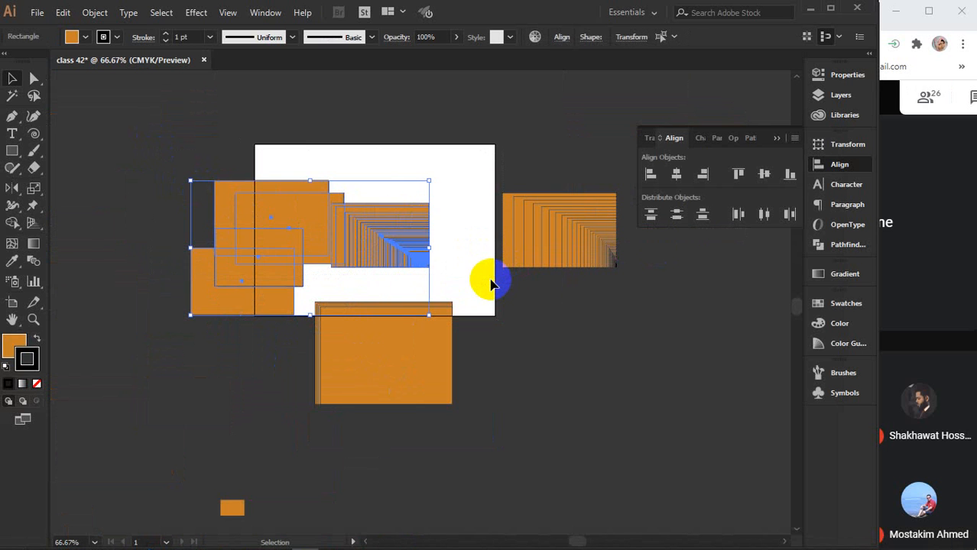
{"action": "left_click_drag", "start_coordinate": [235, 509], "coordinate": [310, 258]}
Align the scattered rectangles and the nested design by their right and bottom edges, and move the restored stack up within the artboard
{"action": "left_click_drag", "start_coordinate": [124, 155], "coordinate": [447, 286]}
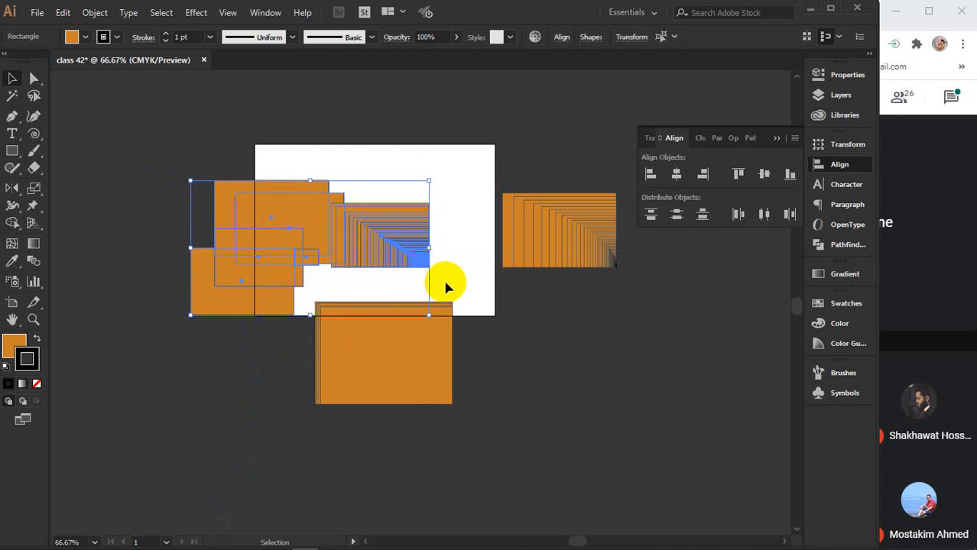
{"action": "left_click", "coordinate": [703, 176]}
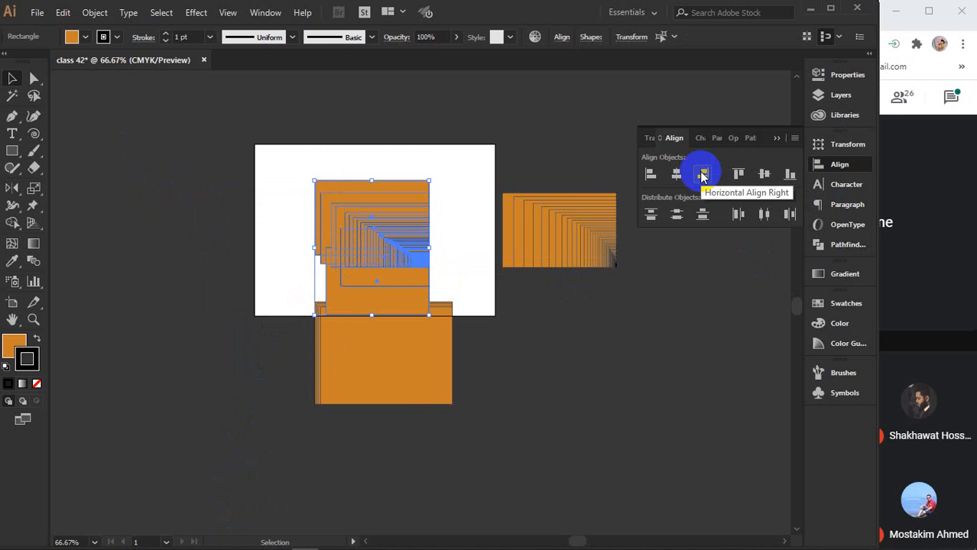
{"action": "left_click", "coordinate": [789, 174]}
{"action": "left_click_drag", "start_coordinate": [390, 258], "coordinate": [312, 190]}
{"action": "left_click", "coordinate": [171, 169]}
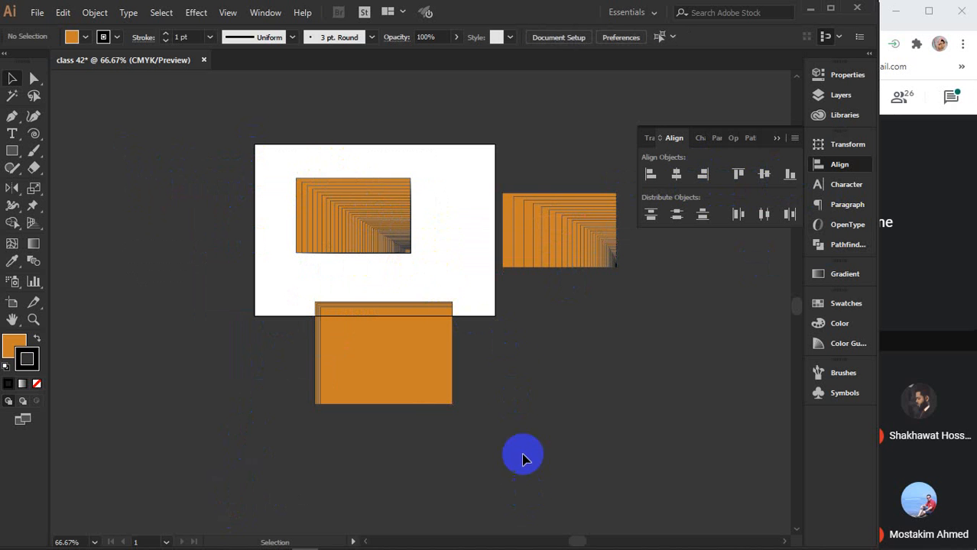
Delete all the rectangle designs and draw one new orange rectangle in the empty area to the right of the artboard
{"action": "left_click_drag", "start_coordinate": [277, 159], "coordinate": [638, 457]}
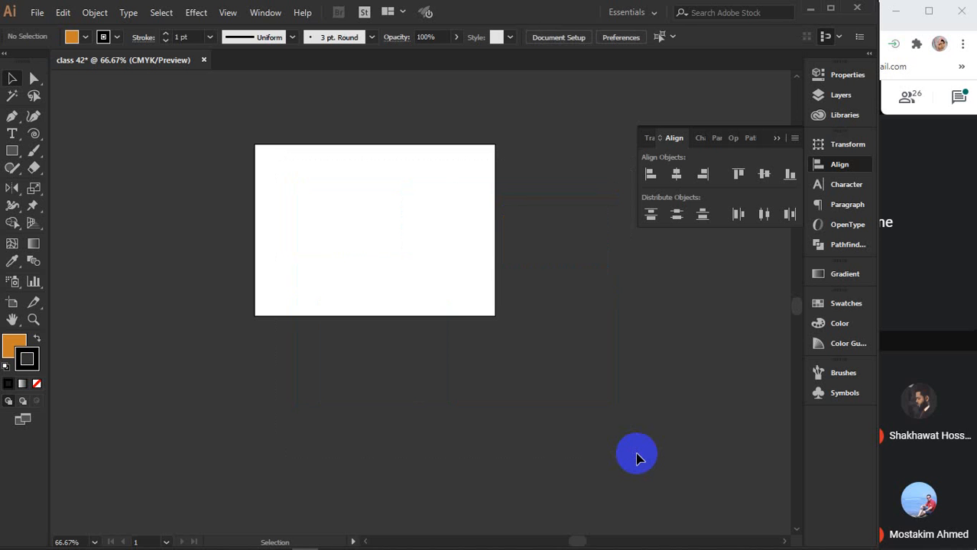
{"action": "left_click", "coordinate": [775, 141]}
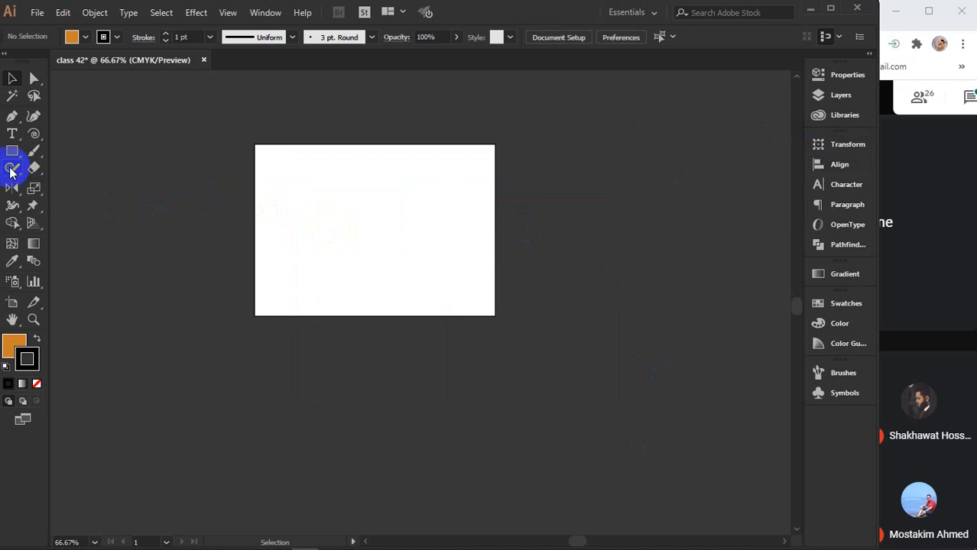
{"action": "left_click", "coordinate": [34, 187]}
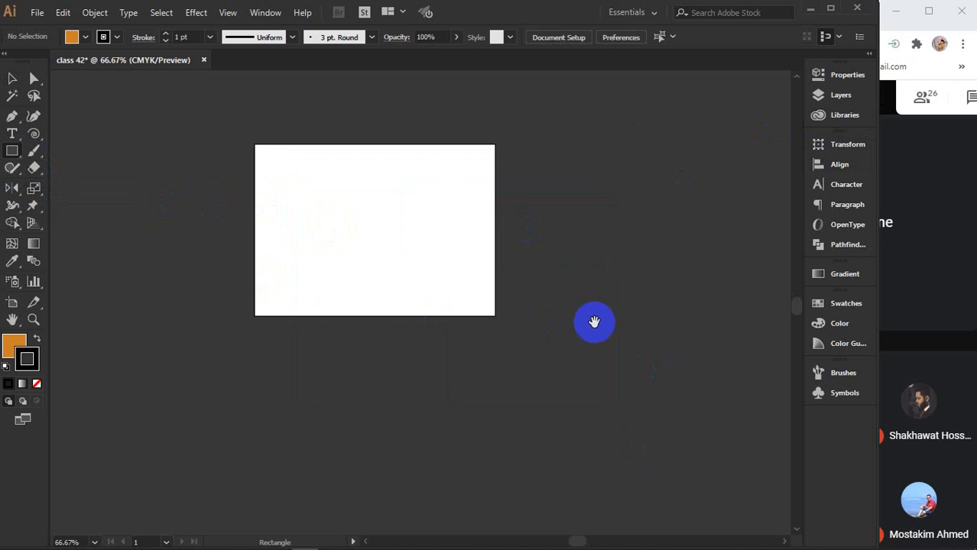
{"action": "left_click_drag", "start_coordinate": [593, 323], "coordinate": [127, 306]}
{"action": "mouse_move", "coordinate": [324, 206]}
{"action": "left_mouse_down"}
{"action": "mouse_move", "coordinate": [423, 290]}
{"action": "mouse_move", "coordinate": [480, 299]}
{"action": "left_mouse_up"}
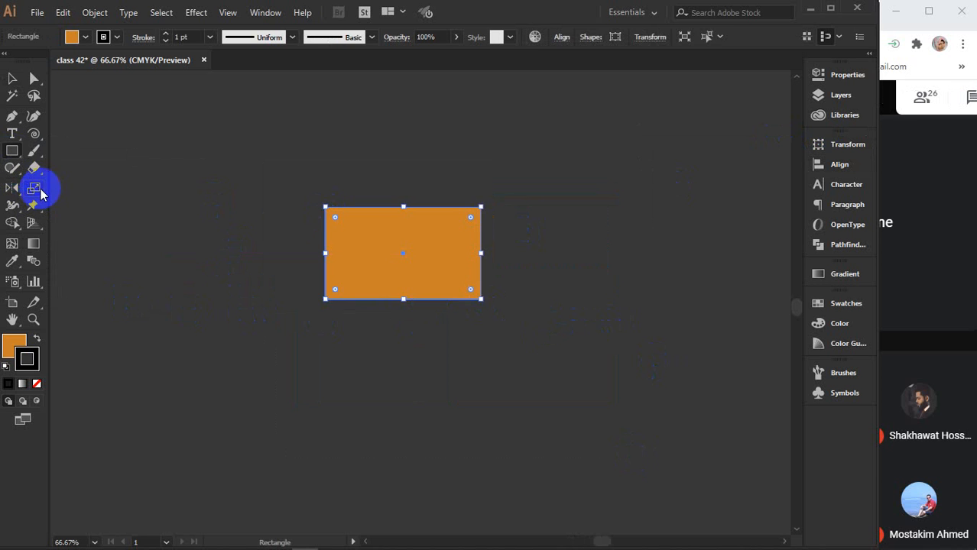
Start a shear of the rectangle from its bottom-right corner and set the shear angle to 20° with the preview on
{"action": "left_click", "coordinate": [36, 191]}
{"action": "left_click", "coordinate": [90, 206]}
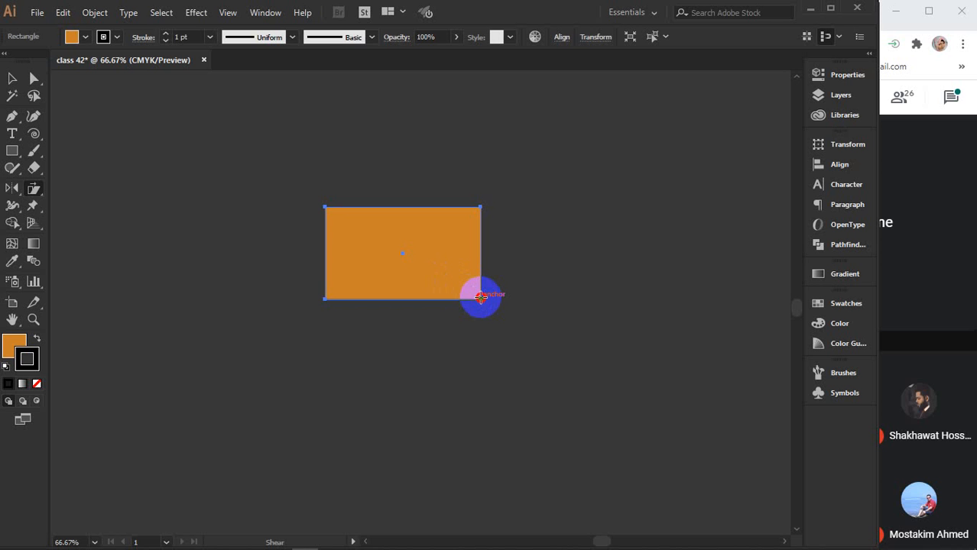
{"action": "left_click", "coordinate": [479, 297], "text": "alt"}
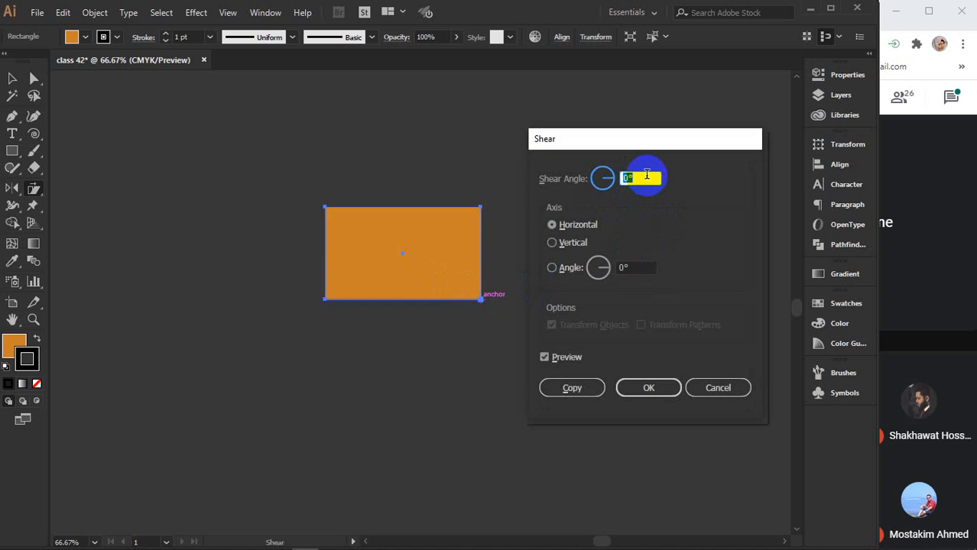
{"action": "key", "text": "Up"}
{"action": "key", "text": "Up"}
{"action": "key", "text": "Up"}
{"action": "key", "text": "Up"}
{"action": "key", "text": "Up"}
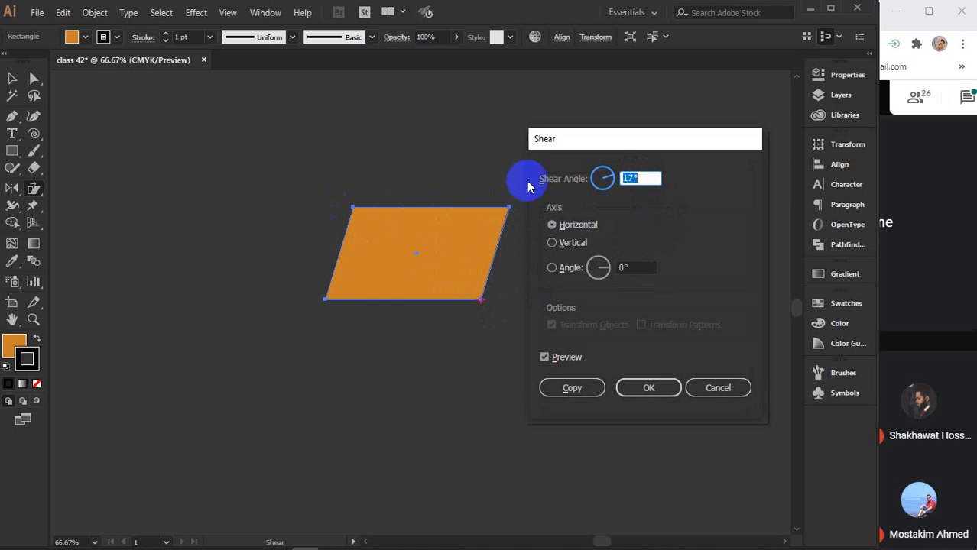
{"action": "left_click", "coordinate": [640, 177]}
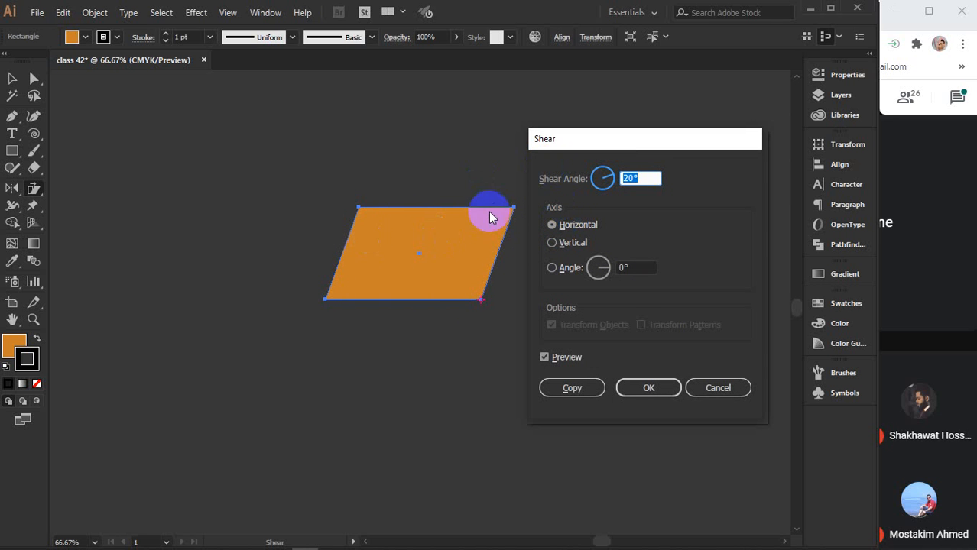
Compare the vertical and horizontal shear axes in the preview, and create a horizontally sheared copy of the rectangle
{"action": "left_click", "coordinate": [552, 242]}
{"action": "left_click", "coordinate": [551, 224]}
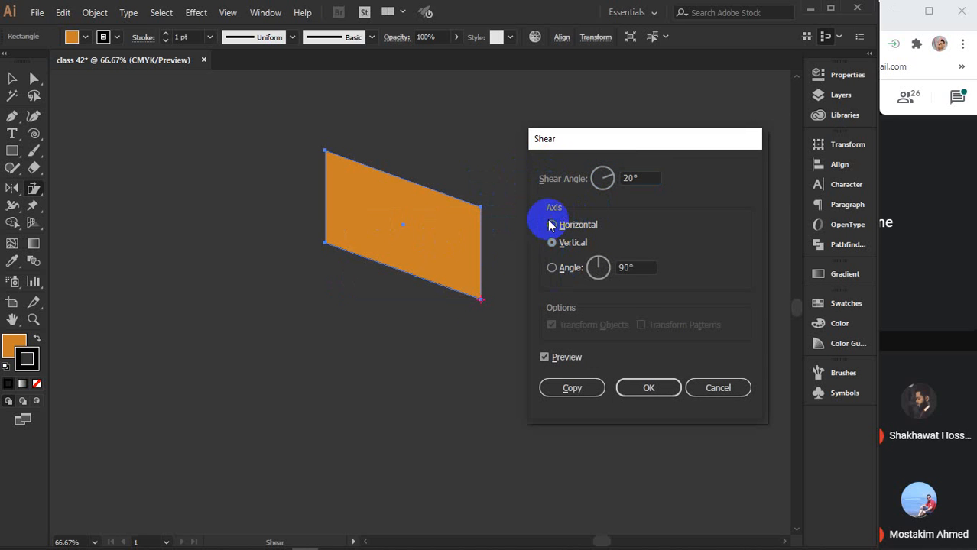
{"action": "left_click", "coordinate": [551, 243]}
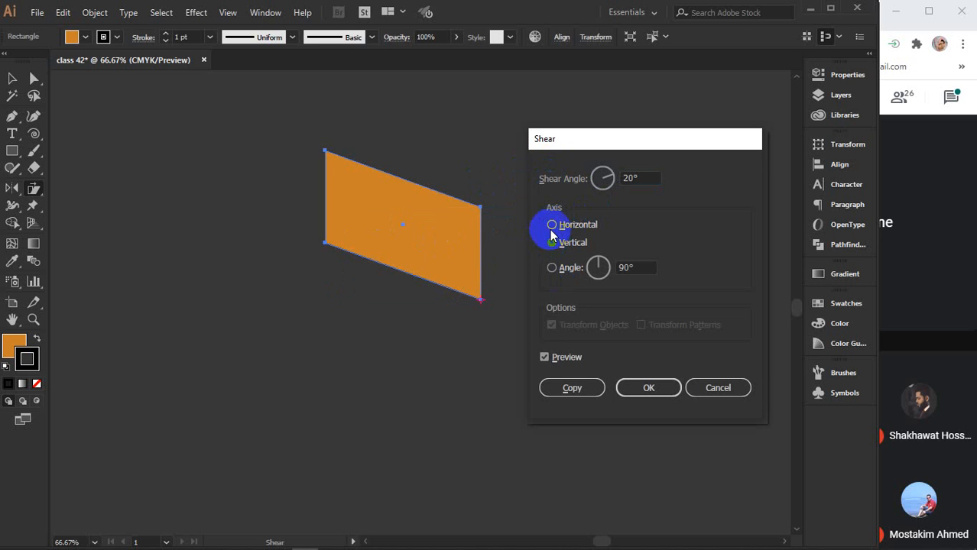
{"action": "left_click", "coordinate": [552, 242]}
{"action": "left_click", "coordinate": [552, 225]}
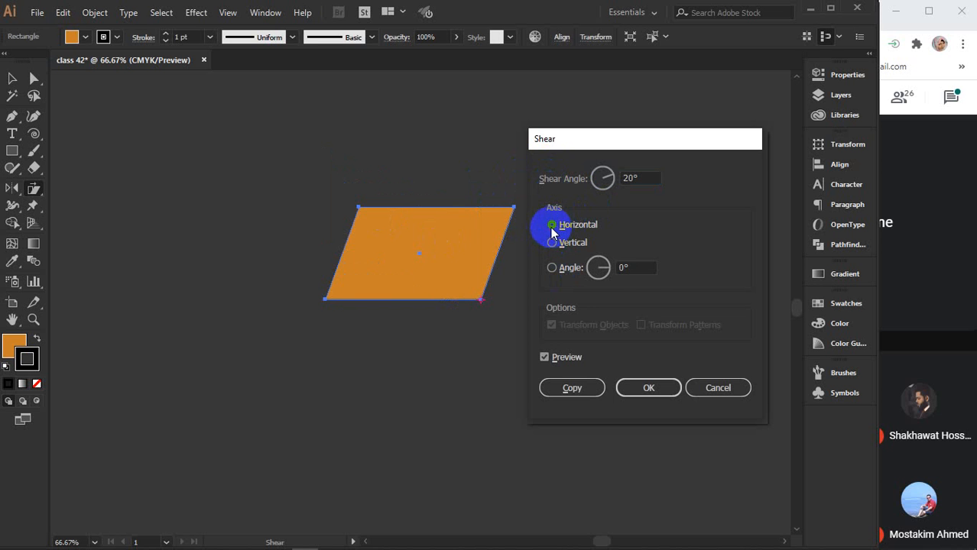
{"action": "left_click", "coordinate": [567, 387]}
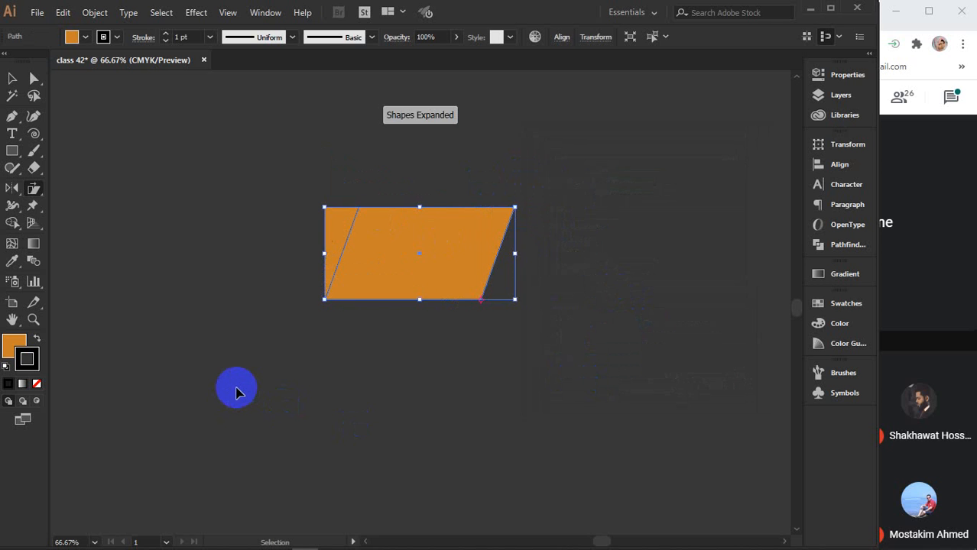
Repeat the sheared copy five more times to form a fan of slanted shapes, and deselect the result
{"action": "key", "text": "ctrl+d"}
{"action": "key", "text": "ctrl+d"}
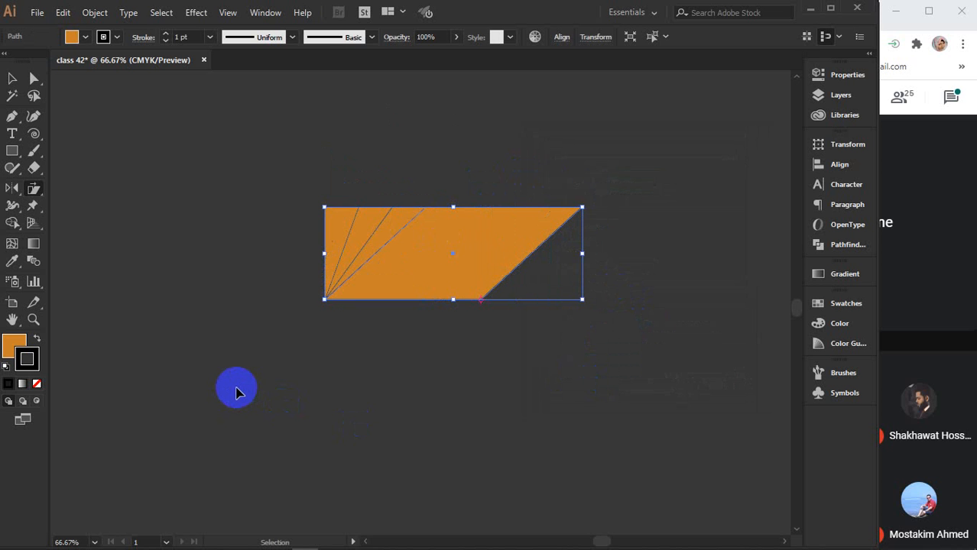
{"action": "key", "text": "ctrl+d"}
{"action": "key", "text": "ctrl+d"}
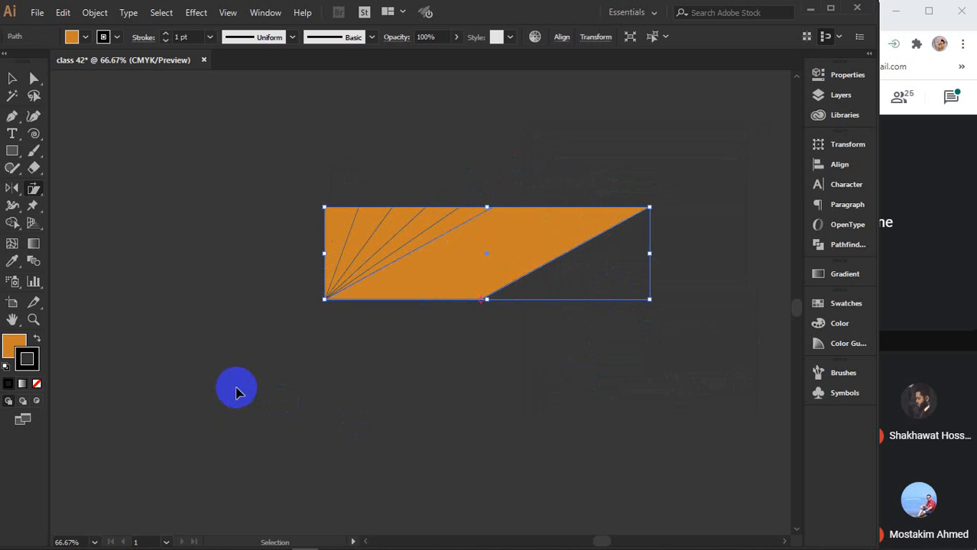
{"action": "key", "text": "ctrl+d"}
{"action": "left_click", "coordinate": [13, 79]}
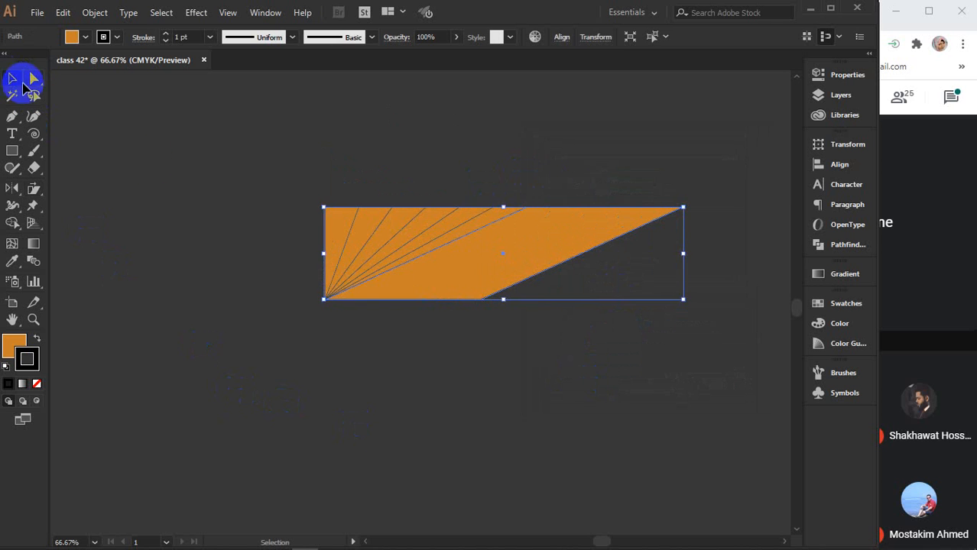
{"action": "left_click", "coordinate": [149, 163]}
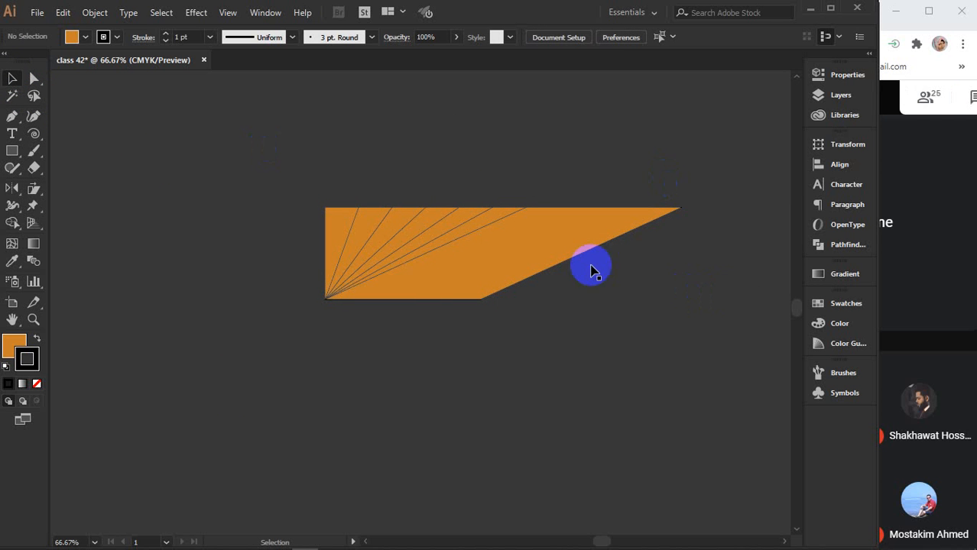
Move the original rectangle away from the fan and delete all the sheared copies
{"action": "mouse_move", "coordinate": [292, 162]}
{"action": "left_mouse_down"}
{"action": "mouse_move", "coordinate": [513, 324]}
{"action": "mouse_move", "coordinate": [262, 156]}
{"action": "left_mouse_up"}
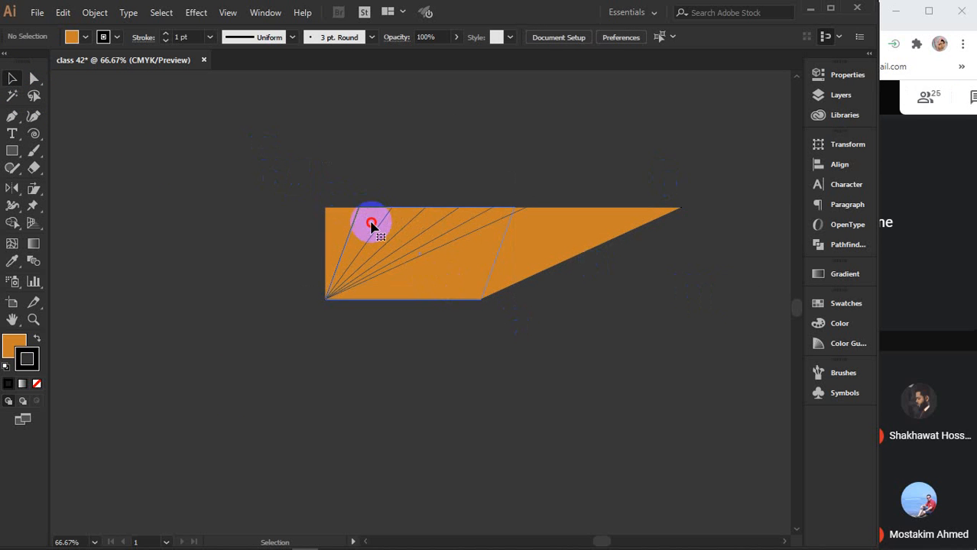
{"action": "left_click", "coordinate": [371, 220]}
{"action": "left_click", "coordinate": [365, 154]}
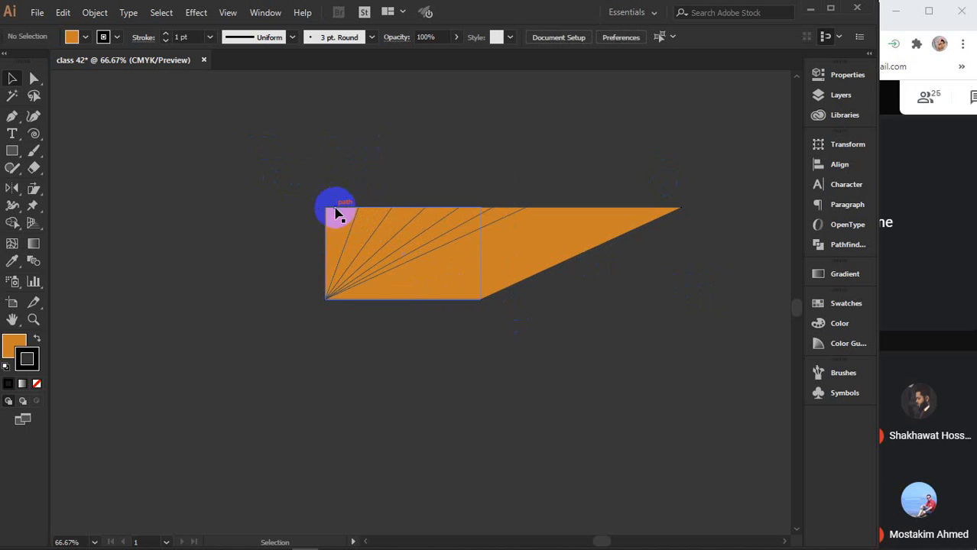
{"action": "left_click_drag", "start_coordinate": [337, 214], "coordinate": [191, 114]}
{"action": "left_click_drag", "start_coordinate": [285, 235], "coordinate": [505, 333]}
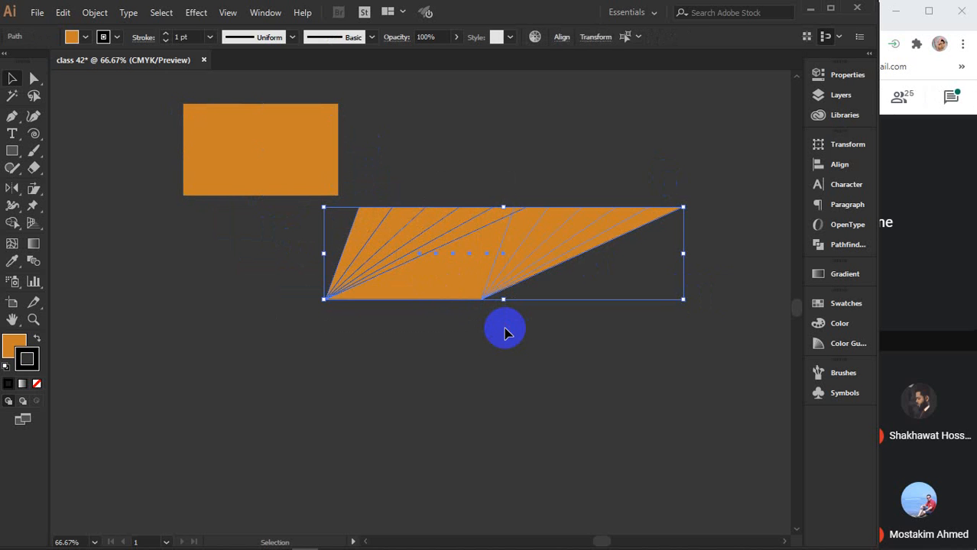
{"action": "key", "text": "Delete"}
Move the remaining rectangle lower and fully round its top-left and bottom-right corners into a leaf shape
{"action": "left_click_drag", "start_coordinate": [229, 146], "coordinate": [295, 325]}
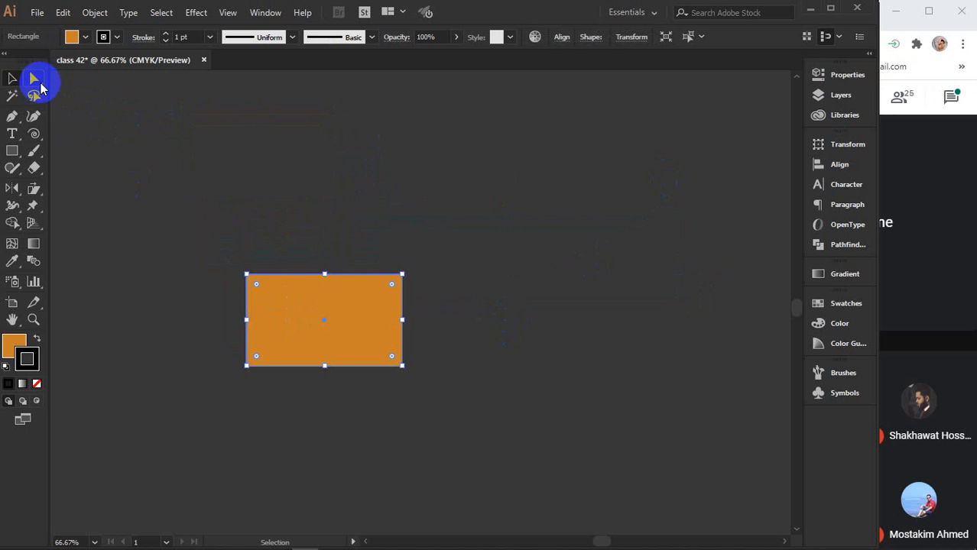
{"action": "left_click", "coordinate": [36, 80]}
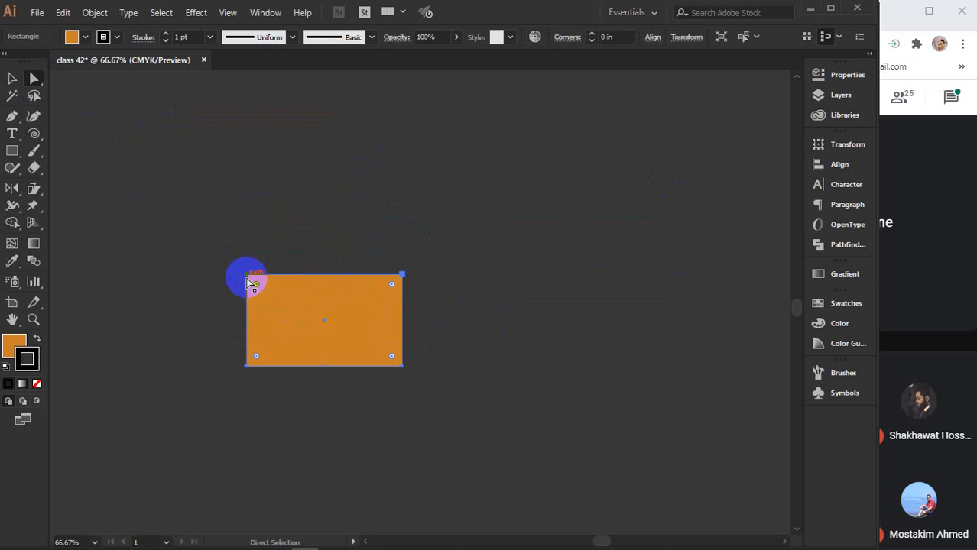
{"action": "left_click", "coordinate": [12, 78]}
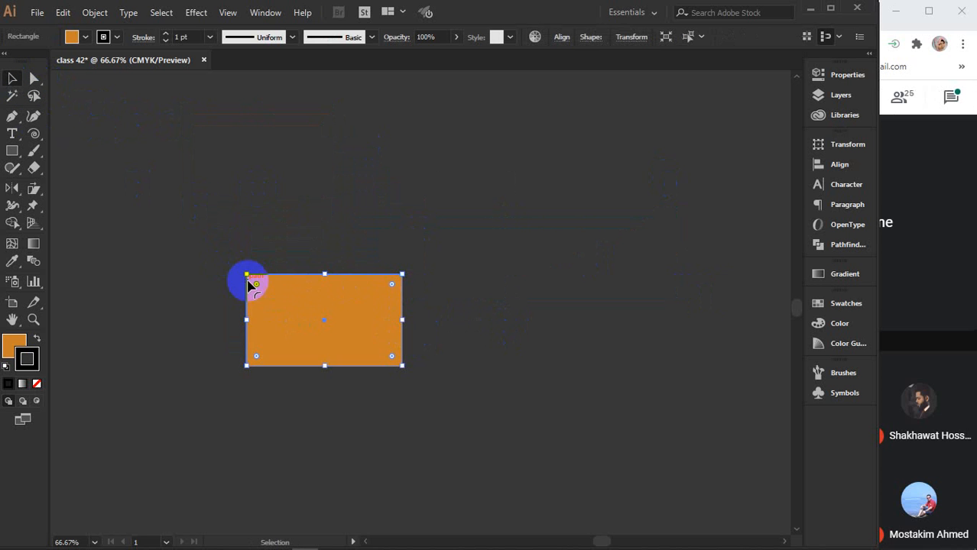
{"action": "left_click_drag", "start_coordinate": [255, 285], "coordinate": [386, 359]}
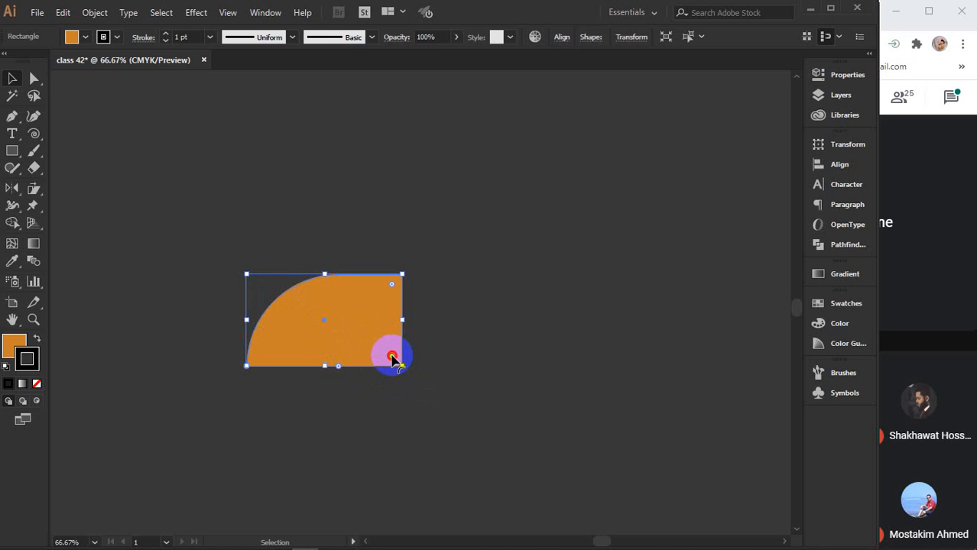
{"action": "left_click_drag", "start_coordinate": [390, 359], "coordinate": [245, 269]}
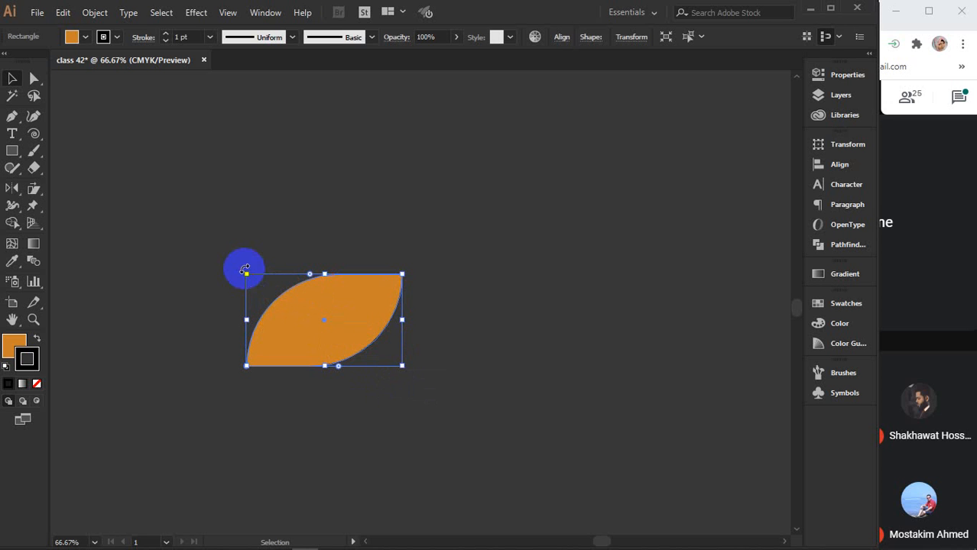
{"action": "left_click", "coordinate": [11, 79]}
{"action": "left_click", "coordinate": [414, 161]}
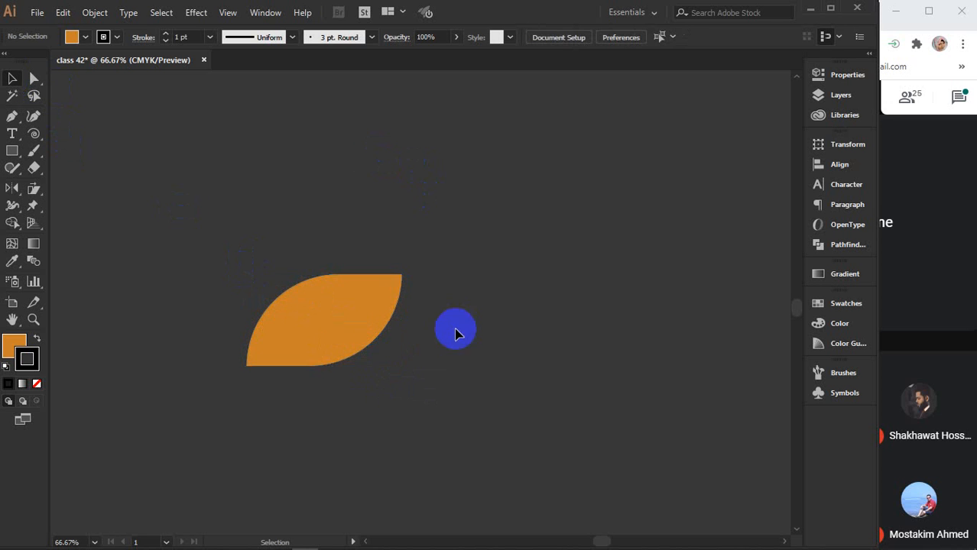
Create a copy of the leaf shape sheared 20° along the horizontal axis, using its bottom-left tip as the reference point
{"action": "left_click_drag", "start_coordinate": [501, 391], "coordinate": [534, 329]}
{"action": "left_click", "coordinate": [371, 258]}
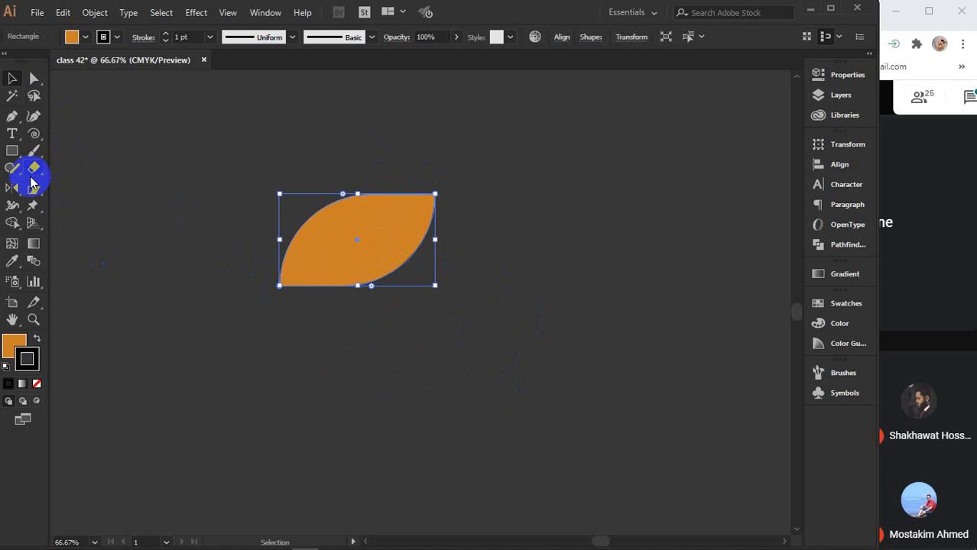
{"action": "left_click", "coordinate": [33, 192]}
{"action": "left_click", "coordinate": [358, 239]}
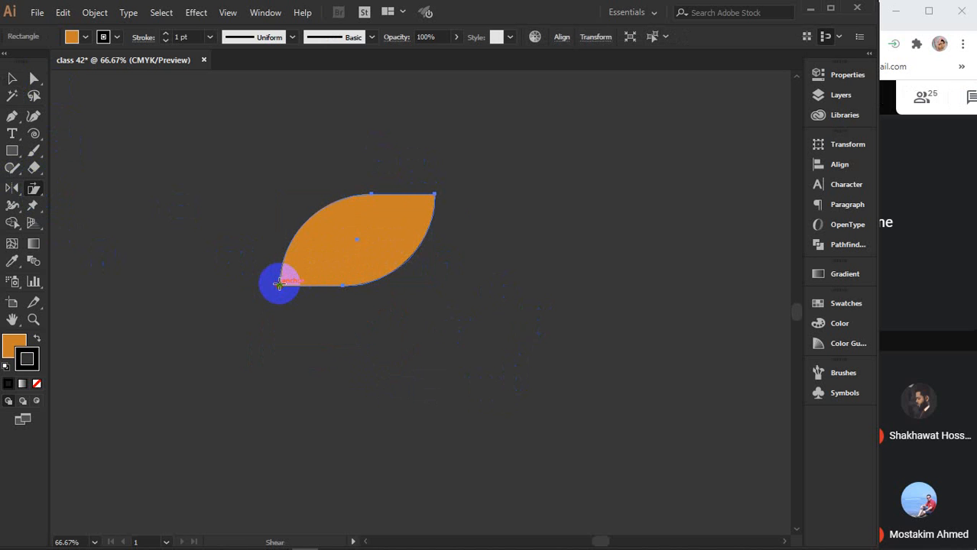
{"action": "left_click", "coordinate": [279, 283], "text": "alt"}
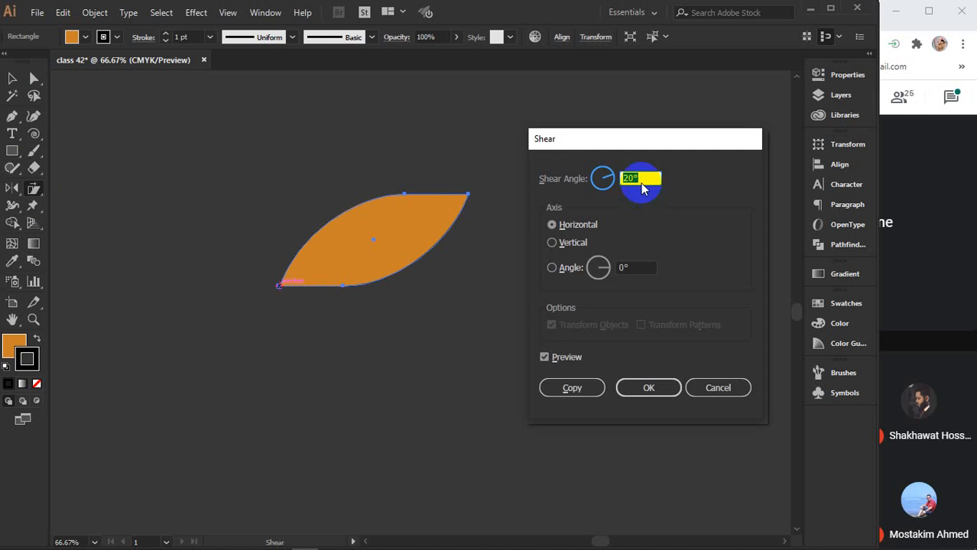
{"action": "left_click", "coordinate": [554, 358]}
{"action": "left_click", "coordinate": [554, 358]}
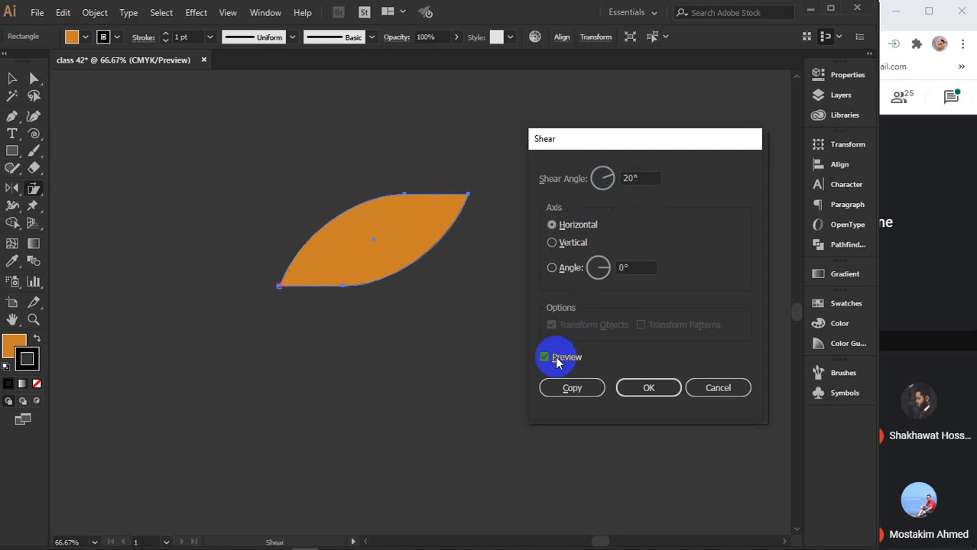
{"action": "left_click", "coordinate": [555, 357]}
{"action": "left_click", "coordinate": [554, 357]}
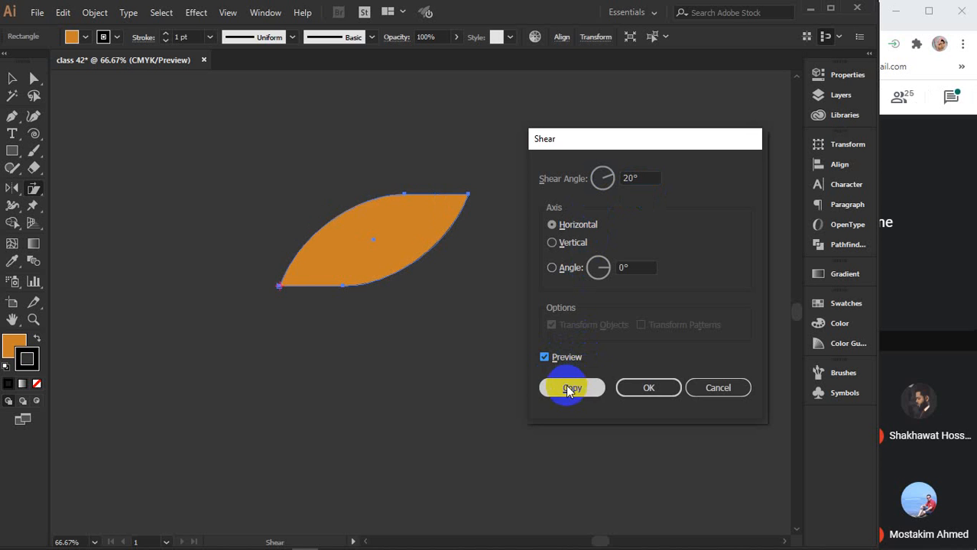
{"action": "left_click", "coordinate": [565, 388]}
Repeat the sheared leaf copy four more times to form a layered fan, and deselect it
{"action": "key", "text": "ctrl+d"}
{"action": "key", "text": "ctrl+d"}
{"action": "key", "text": "ctrl+d"}
{"action": "key", "text": "ctrl+d"}
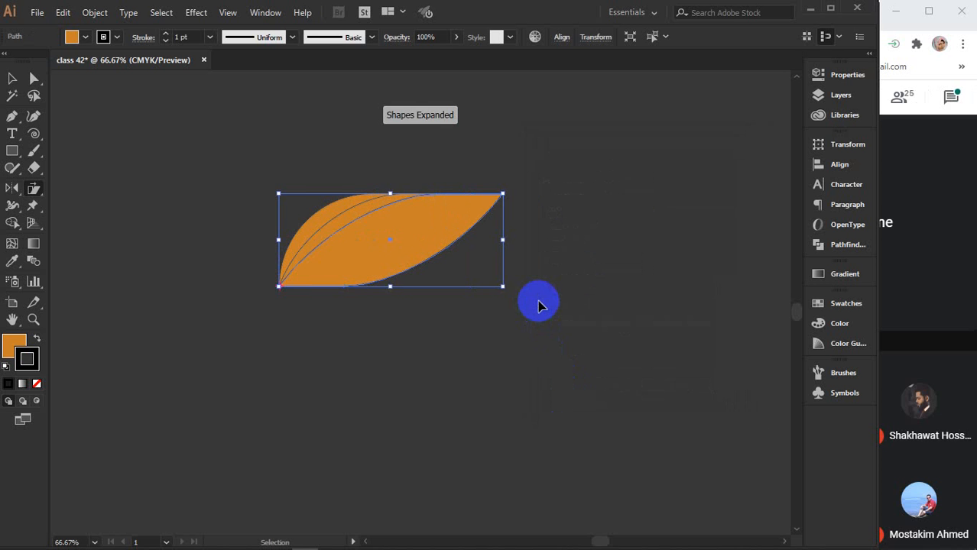
{"action": "left_click", "coordinate": [13, 78]}
{"action": "left_click", "coordinate": [182, 170]}
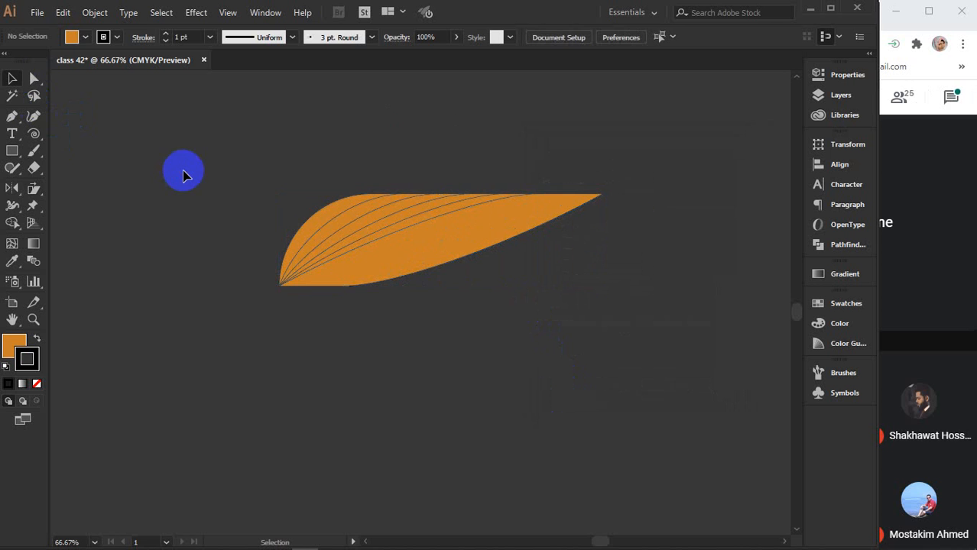
Spread the stacked leaf shapes apart across the canvas so each is separate, and delete them all
{"action": "left_click", "coordinate": [488, 235]}
{"action": "left_click_drag", "start_coordinate": [488, 235], "coordinate": [450, 263]}
{"action": "left_click_drag", "start_coordinate": [429, 218], "coordinate": [603, 350]}
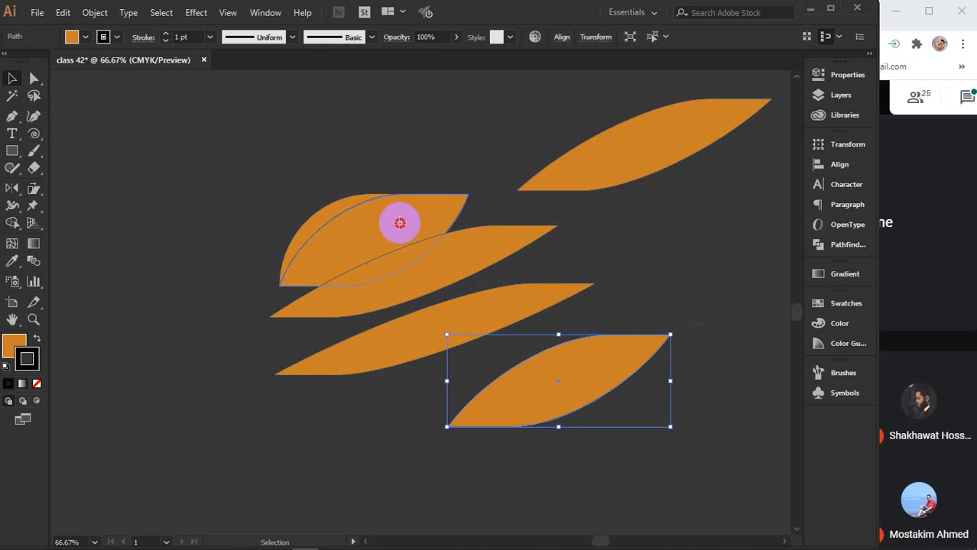
{"action": "left_click_drag", "start_coordinate": [399, 220], "coordinate": [228, 373]}
{"action": "left_click_drag", "start_coordinate": [358, 218], "coordinate": [212, 124]}
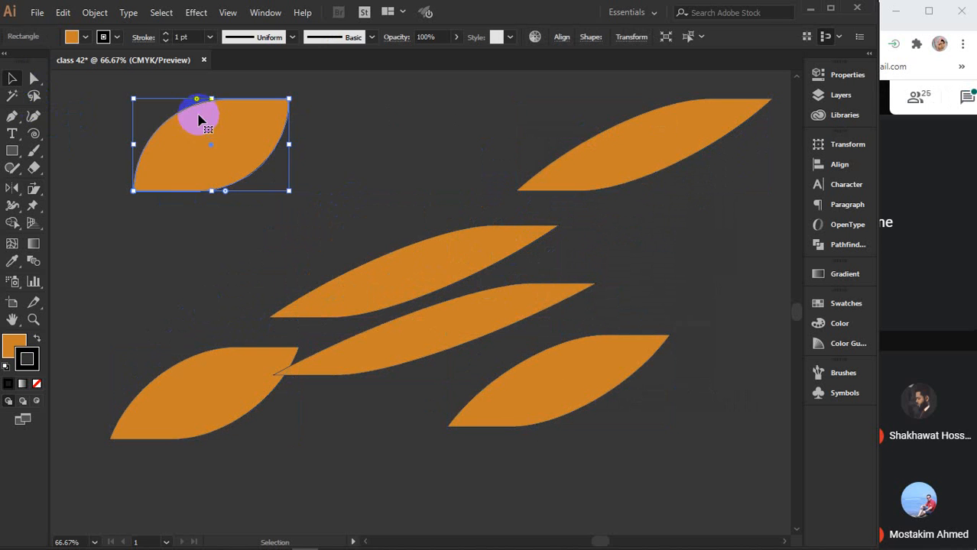
{"action": "left_click_drag", "start_coordinate": [680, 145], "coordinate": [580, 149]}
{"action": "left_click_drag", "start_coordinate": [463, 264], "coordinate": [461, 243]}
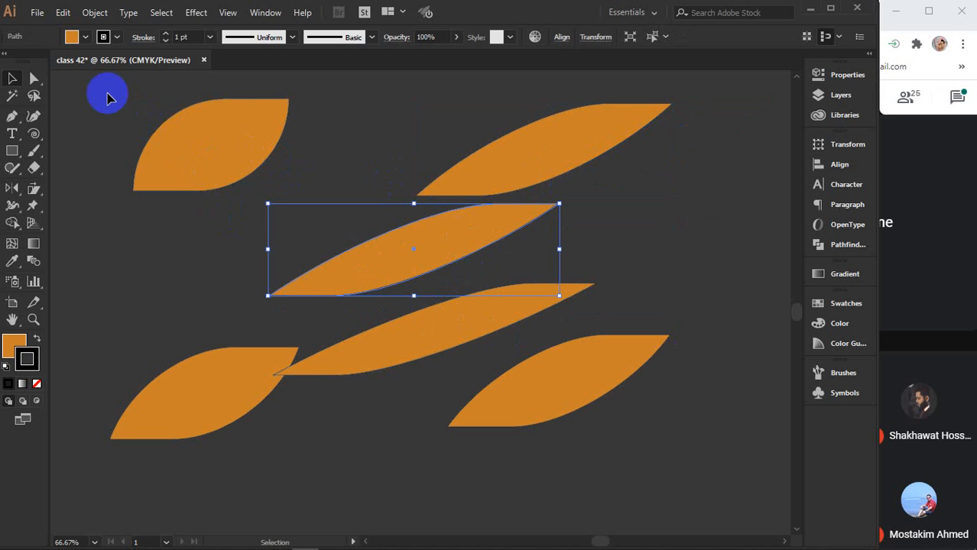
{"action": "left_click_drag", "start_coordinate": [105, 109], "coordinate": [581, 419]}
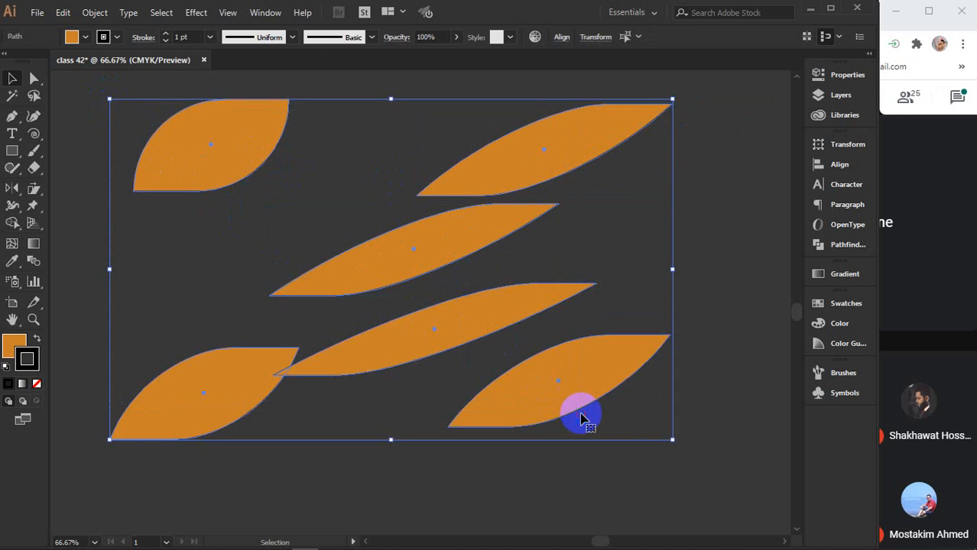
{"action": "key", "text": "Delete"}
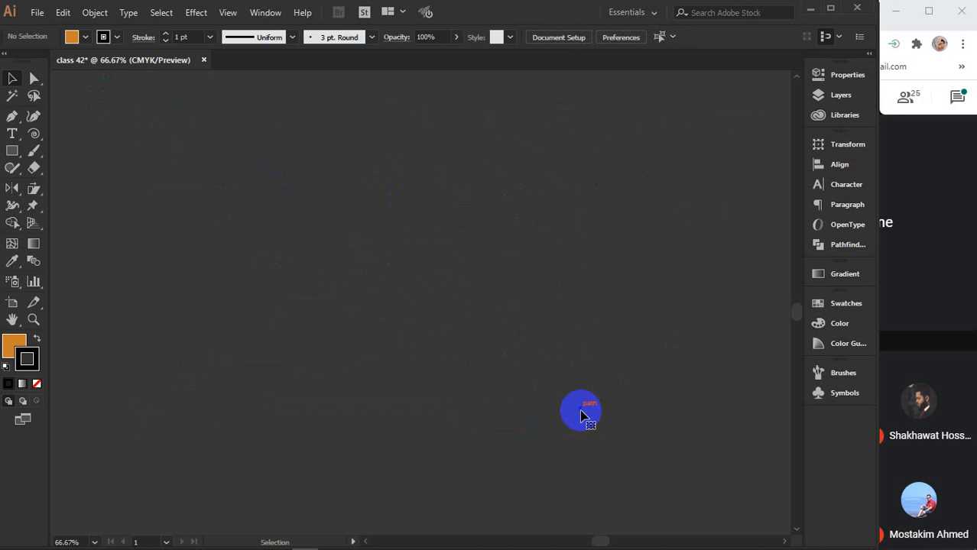
Draw a new wide rectangle and create a copy of it sheared 20° along the horizontal axis about its centre
{"action": "left_click", "coordinate": [11, 153]}
{"action": "left_click_drag", "start_coordinate": [283, 229], "coordinate": [466, 343]}
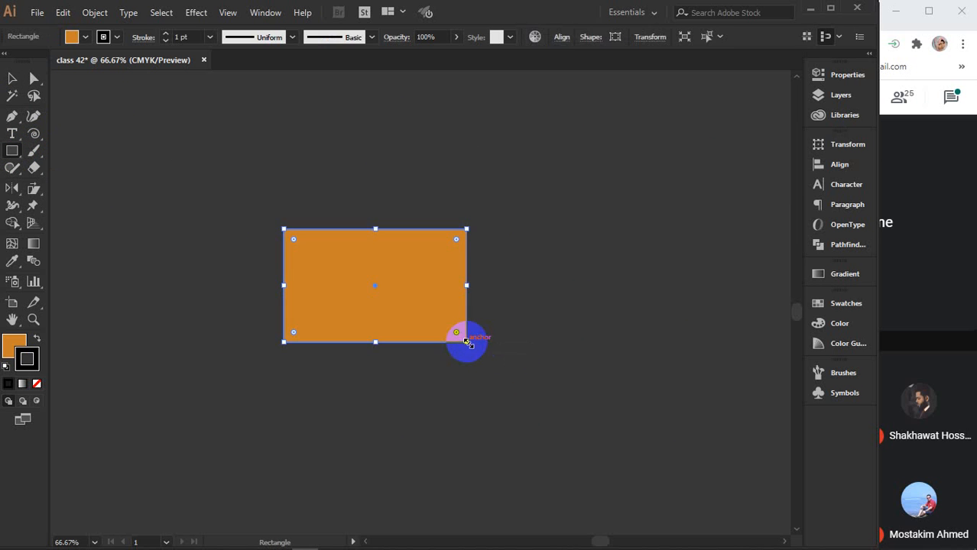
{"action": "left_click_drag", "start_coordinate": [36, 194], "coordinate": [85, 205]}
{"action": "left_click", "coordinate": [374, 282]}
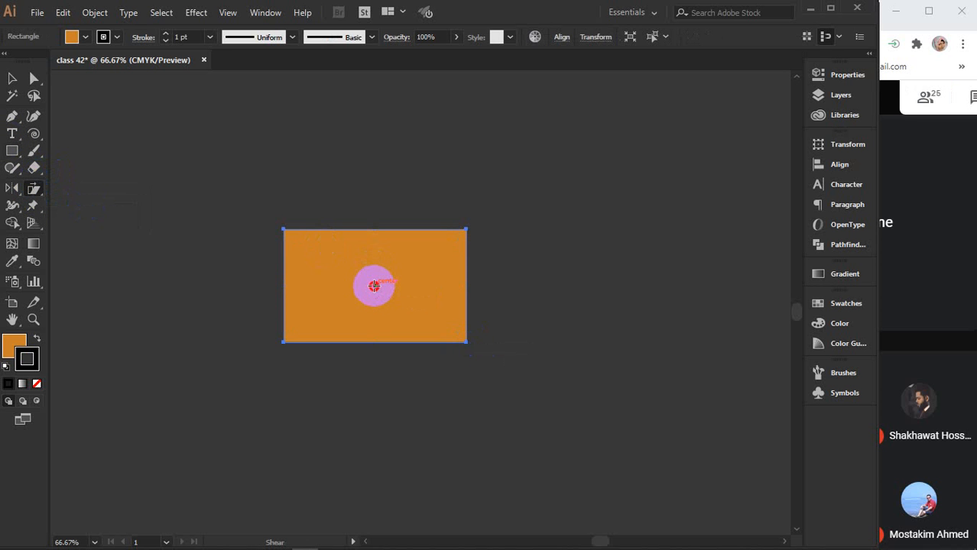
{"action": "left_click", "coordinate": [373, 285], "text": "alt"}
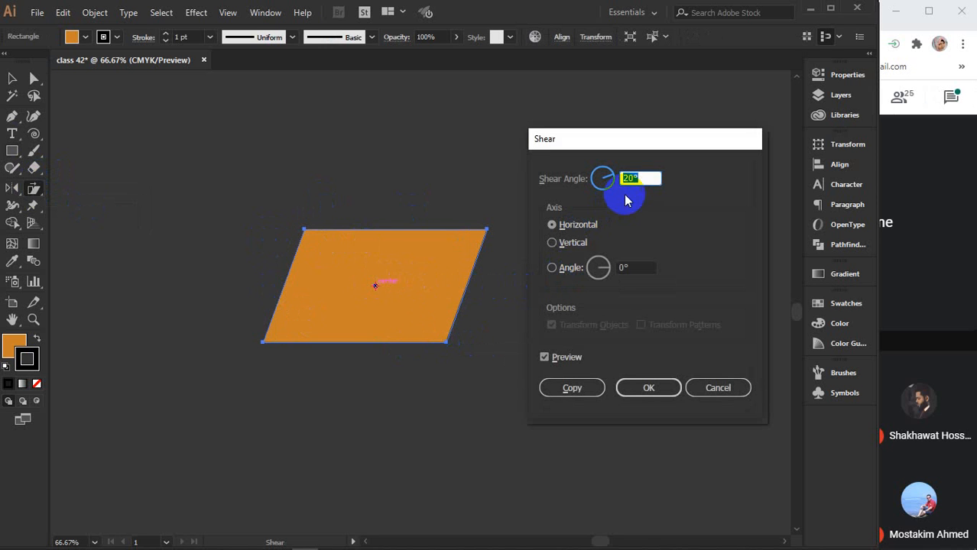
{"action": "left_click", "coordinate": [567, 359]}
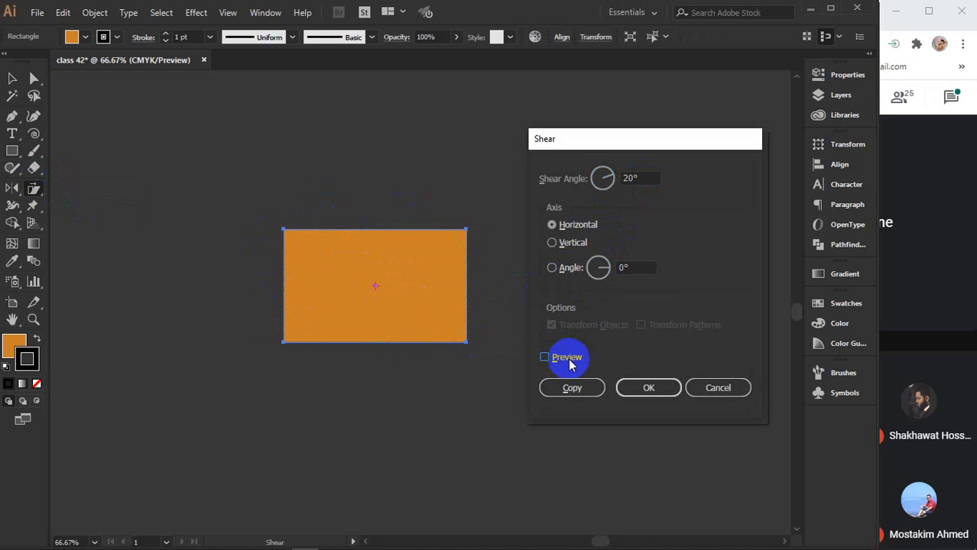
{"action": "left_click", "coordinate": [568, 358]}
{"action": "left_click", "coordinate": [569, 388]}
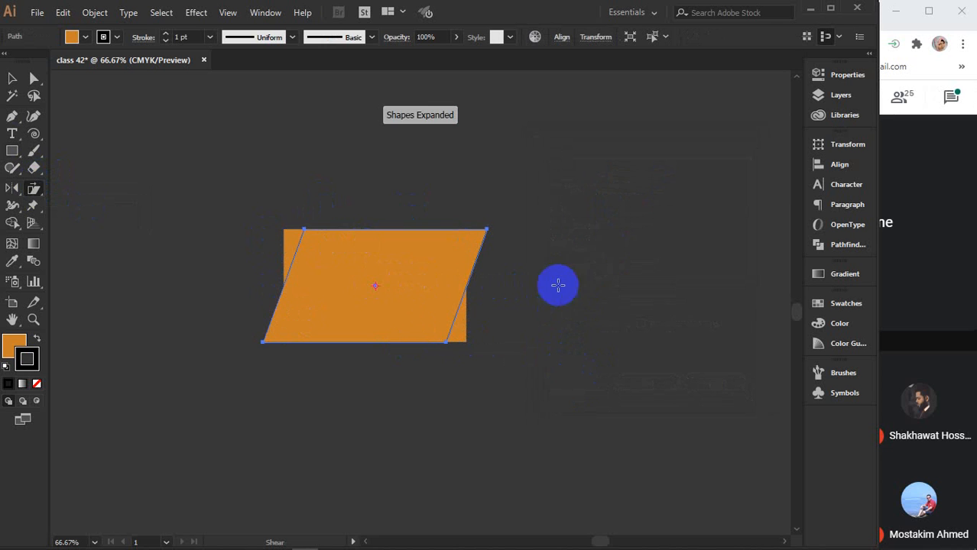
Repeat the centre-sheared rectangle copy eight more times, and deselect the result
{"action": "key", "text": "ctrl+d"}
{"action": "key", "text": "ctrl+d"}
{"action": "key", "text": "ctrl+d"}
{"action": "key", "text": "ctrl+d"}
{"action": "key", "text": "ctrl+d"}
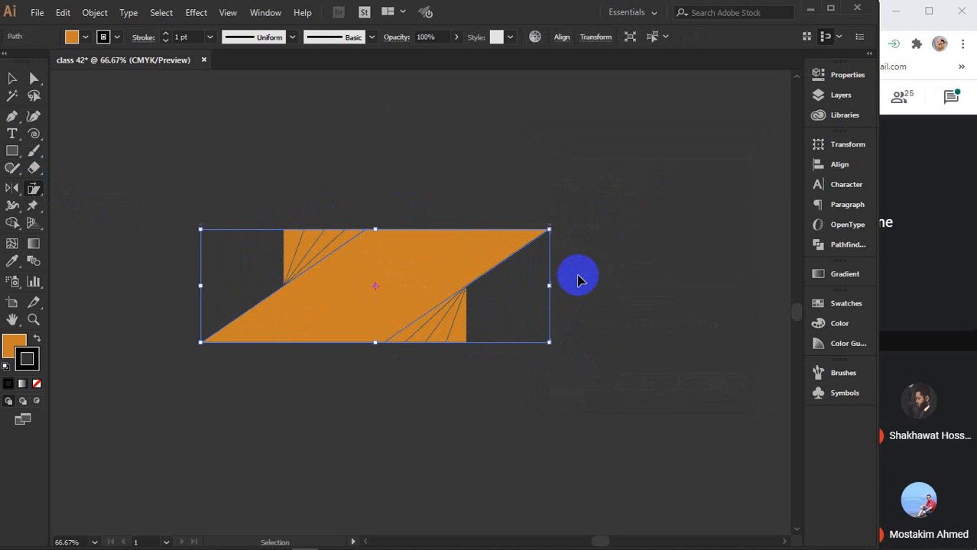
{"action": "key", "text": "ctrl+d"}
{"action": "key", "text": "ctrl+d"}
{"action": "key", "text": "ctrl+d"}
{"action": "key", "text": "ctrl+d"}
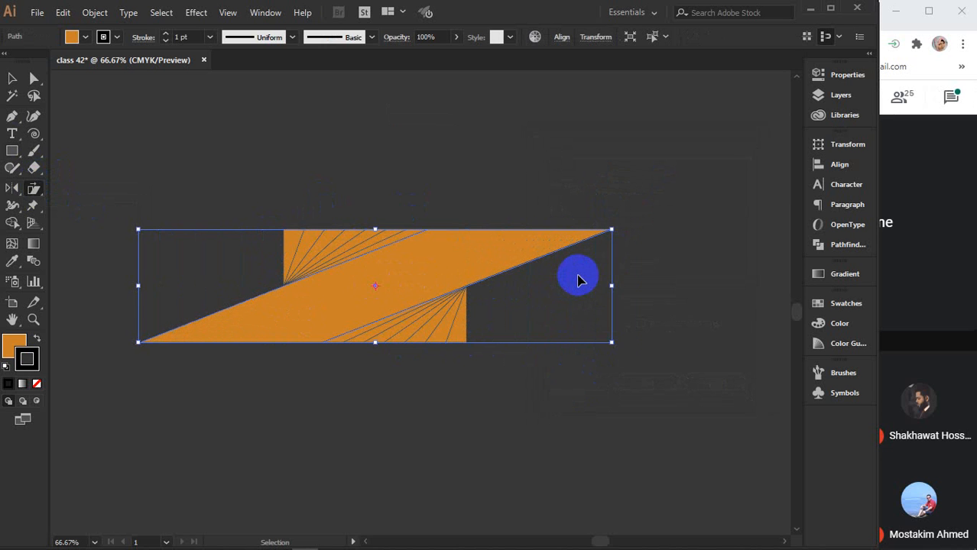
{"action": "left_click", "coordinate": [11, 77]}
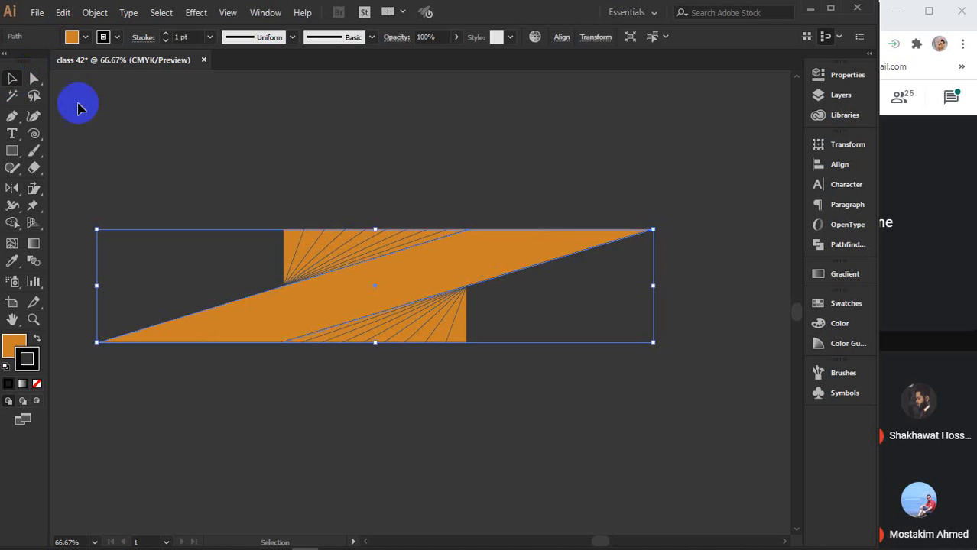
{"action": "left_click", "coordinate": [283, 151]}
Select the whole sheared rectangle design, rotate it 90° clockwise so it stands vertically, and deselect it
{"action": "scroll", "coordinate": [361, 284], "scroll_direction": "down", "scroll_amount": 3}
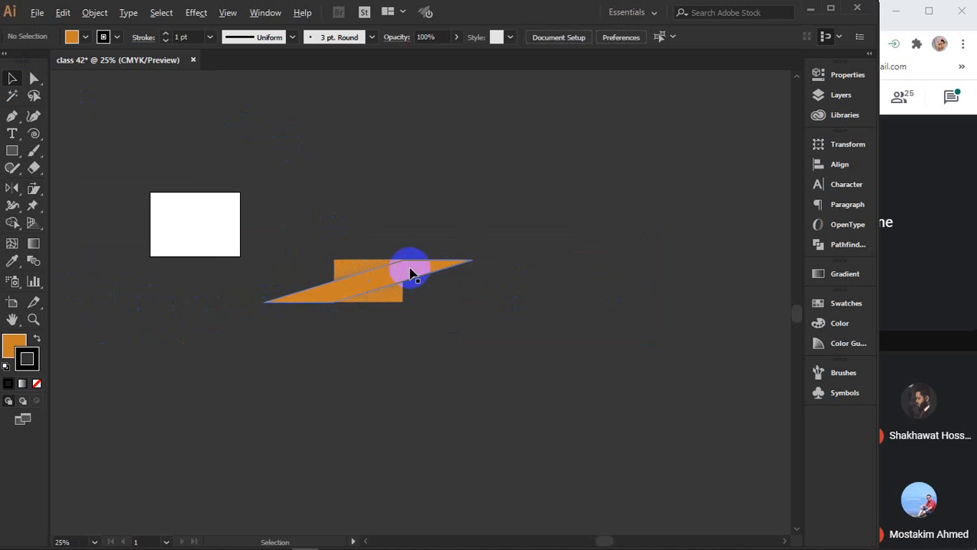
{"action": "scroll", "coordinate": [370, 263], "scroll_direction": "up", "scroll_amount": 4}
{"action": "left_click_drag", "start_coordinate": [389, 220], "coordinate": [415, 156]}
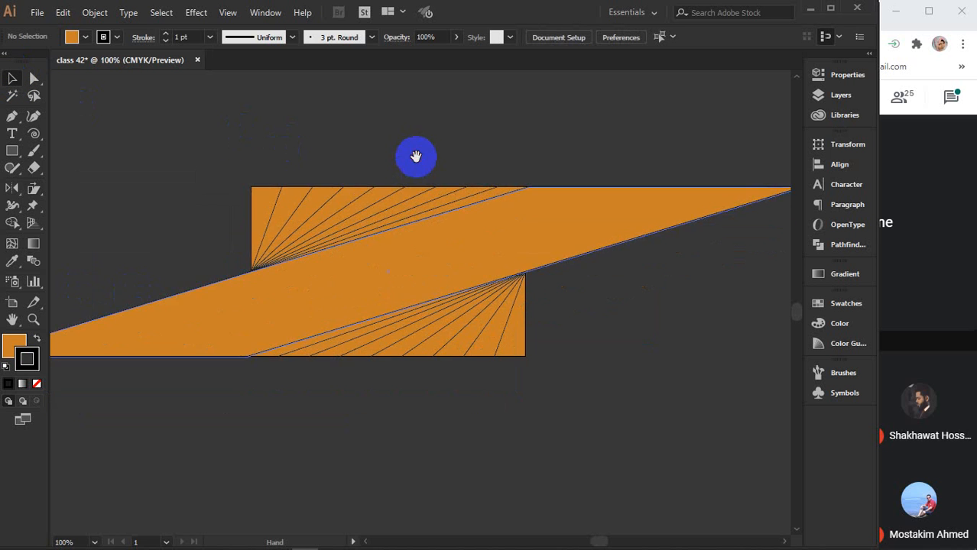
{"action": "left_click_drag", "start_coordinate": [308, 127], "coordinate": [570, 256]}
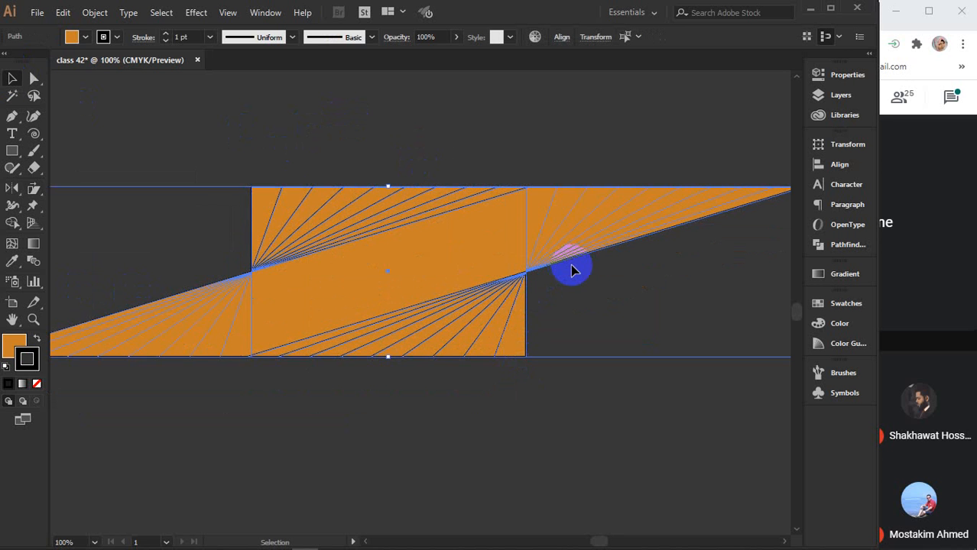
{"action": "scroll", "coordinate": [572, 269], "scroll_direction": "down", "scroll_amount": 1}
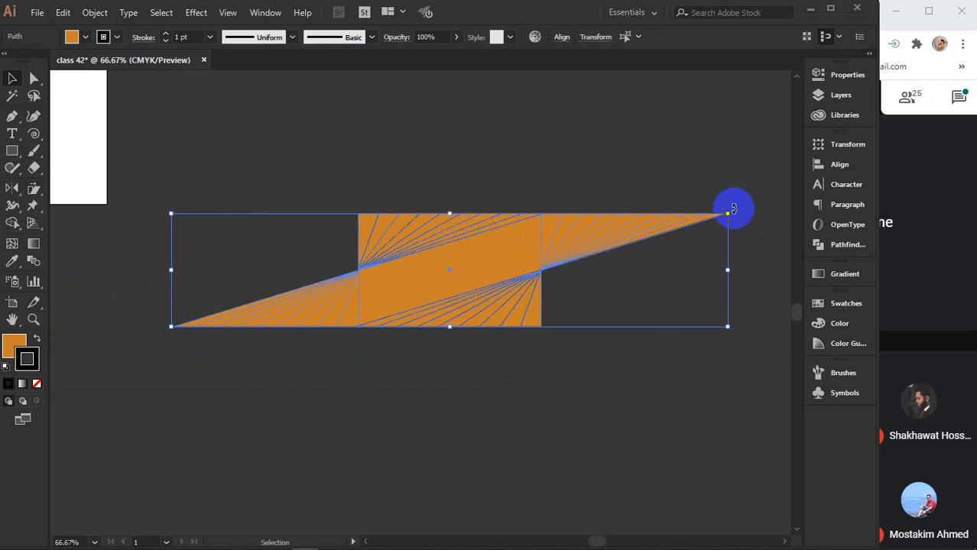
{"action": "left_click_drag", "start_coordinate": [733, 207], "coordinate": [632, 423]}
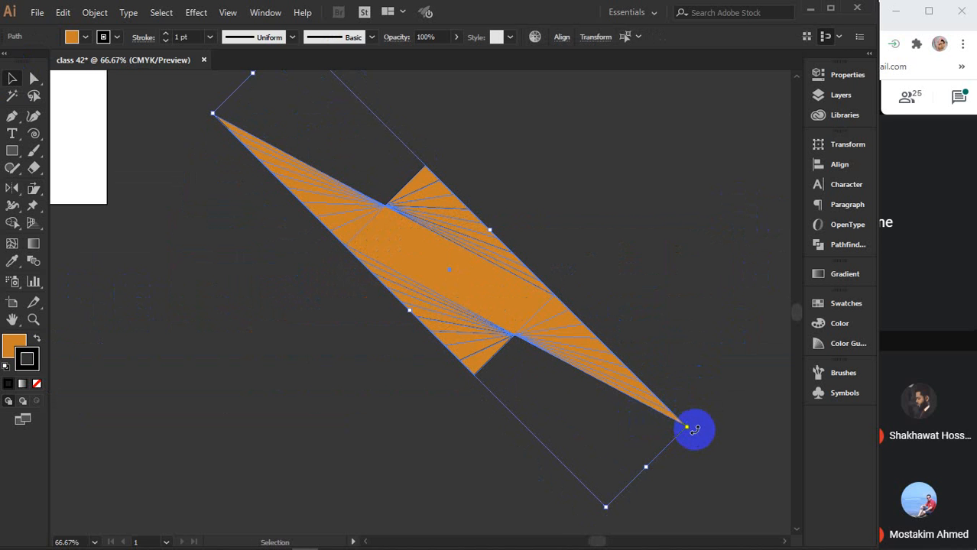
{"action": "left_click_drag", "start_coordinate": [694, 430], "coordinate": [593, 503]}
{"action": "left_click", "coordinate": [613, 301]}
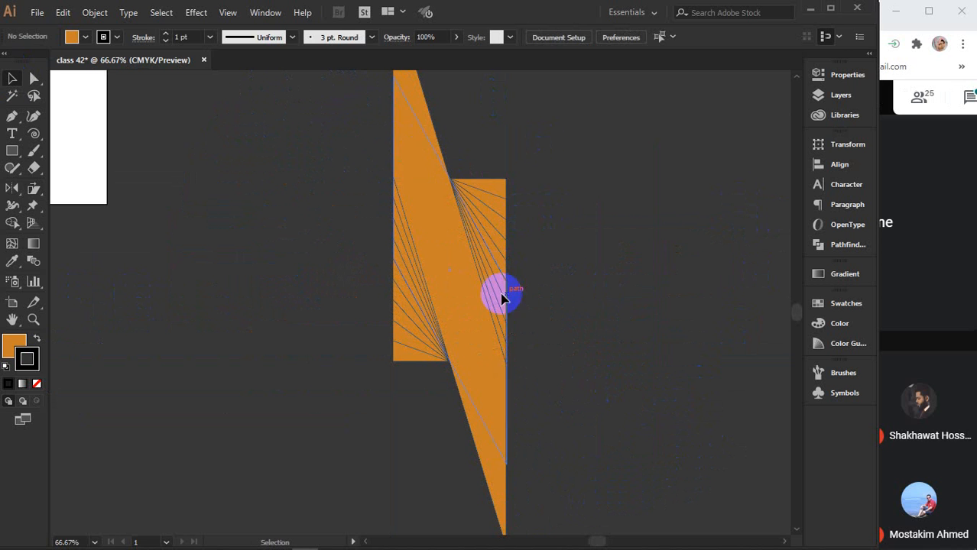
Scale the vertical sheared design down proportionally and move it to the left side of the canvas
{"action": "left_click_drag", "start_coordinate": [598, 265], "coordinate": [345, 411]}
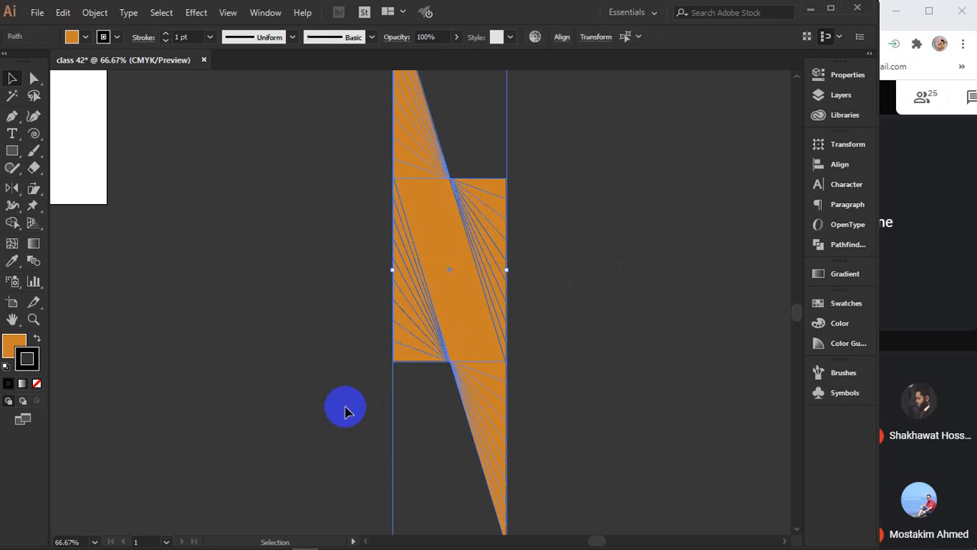
{"action": "scroll", "coordinate": [344, 411], "scroll_direction": "down", "scroll_amount": 1}
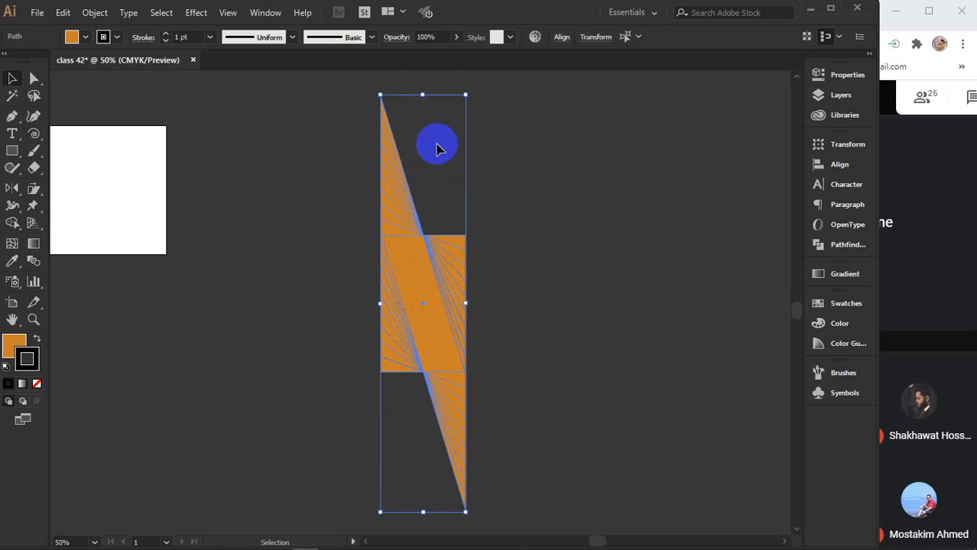
{"action": "left_click_drag", "start_coordinate": [466, 97], "coordinate": [437, 187]}
{"action": "scroll", "coordinate": [437, 298], "scroll_direction": "up", "scroll_amount": 3}
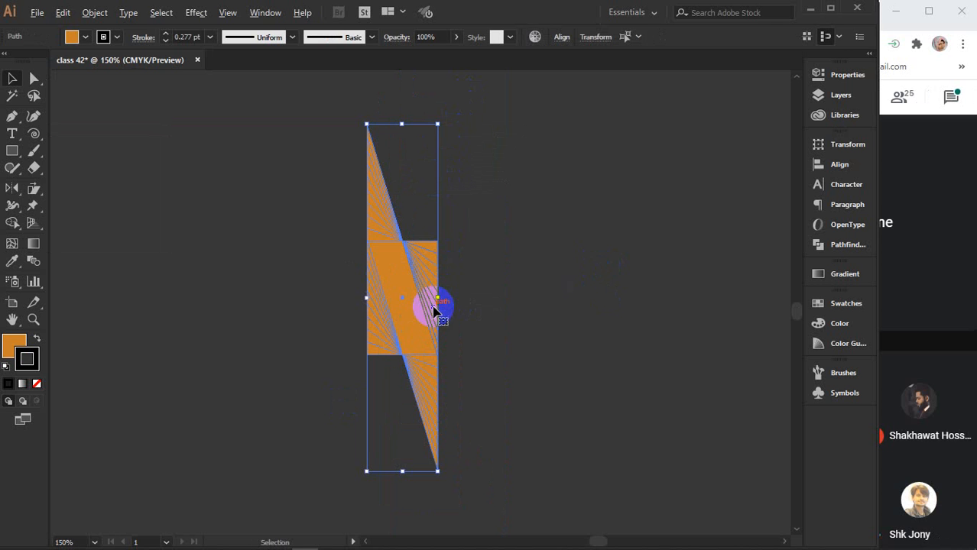
{"action": "left_click_drag", "start_coordinate": [434, 309], "coordinate": [262, 300]}
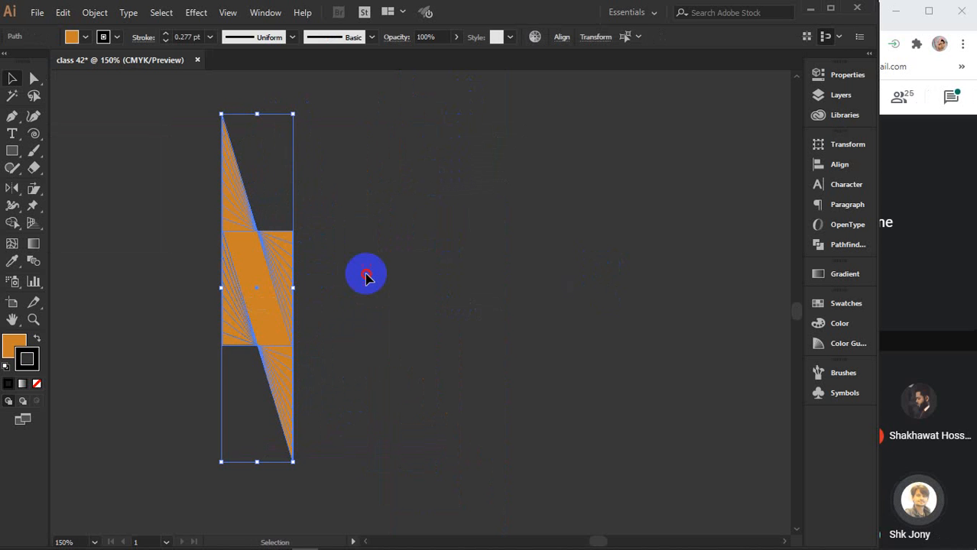
{"action": "left_click", "coordinate": [365, 277]}
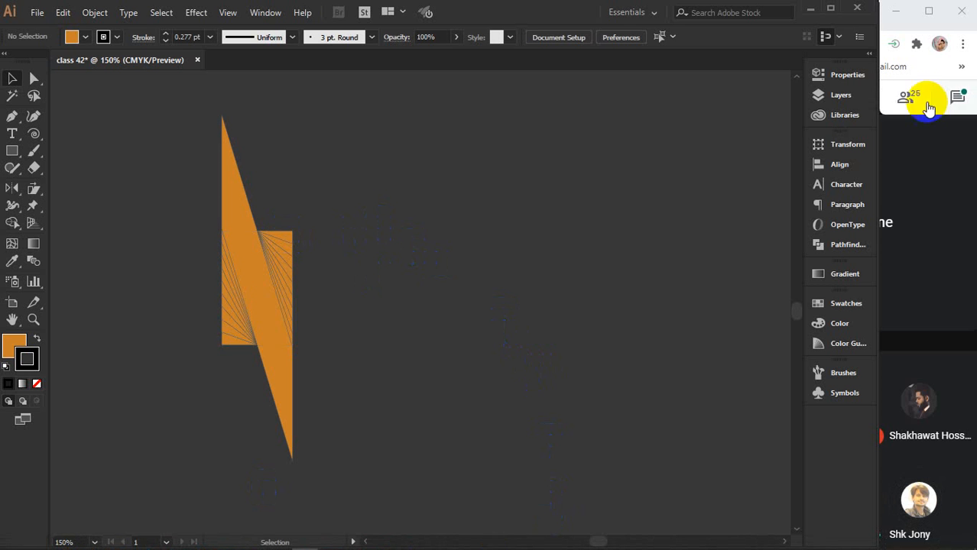
Switch to Google Meet to check the meeting chat messages, and return to the Illustrator drawing
{"action": "left_click", "coordinate": [956, 96]}
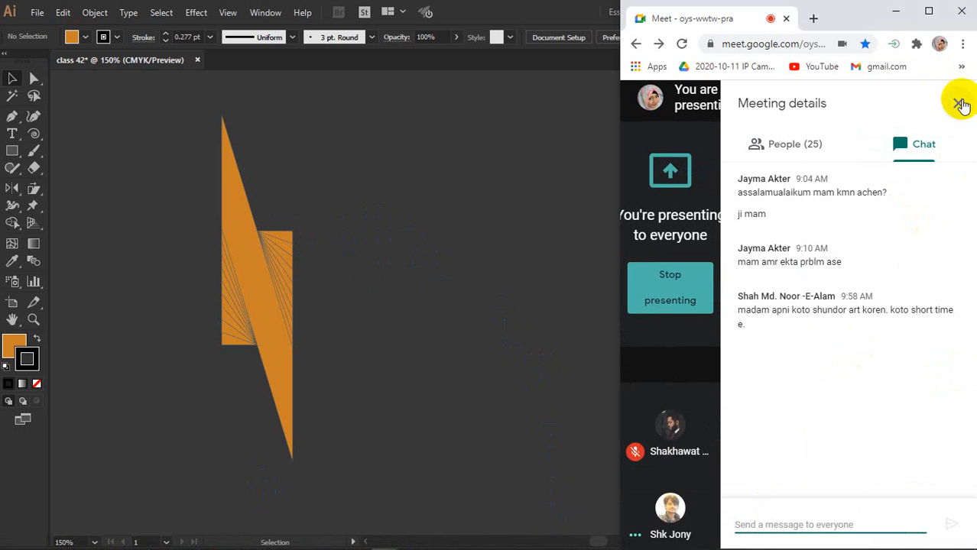
{"action": "left_click", "coordinate": [582, 220]}
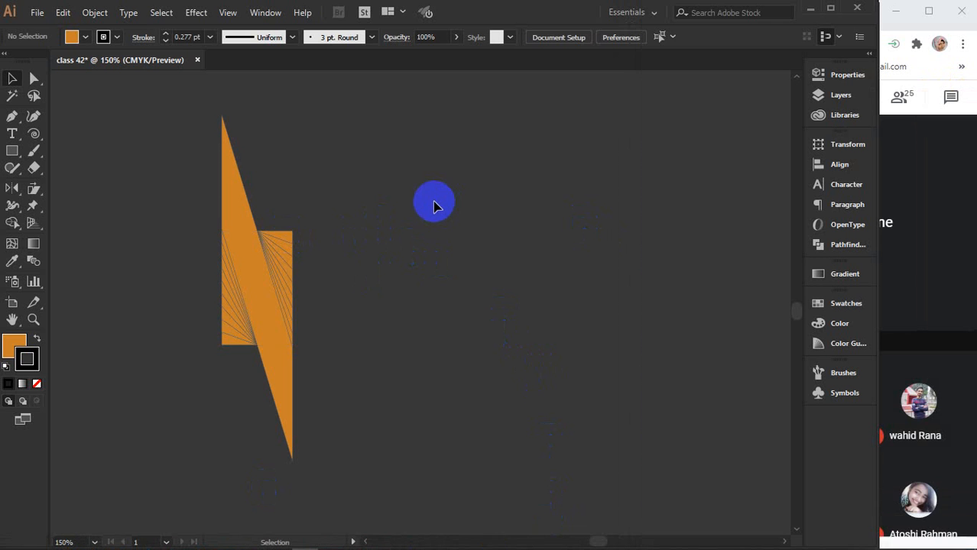
Move the original unsheared rectangle to the right, away from the design, and delete all the sheared copies
{"action": "left_click_drag", "start_coordinate": [291, 240], "coordinate": [597, 144]}
{"action": "left_click_drag", "start_coordinate": [346, 199], "coordinate": [194, 398]}
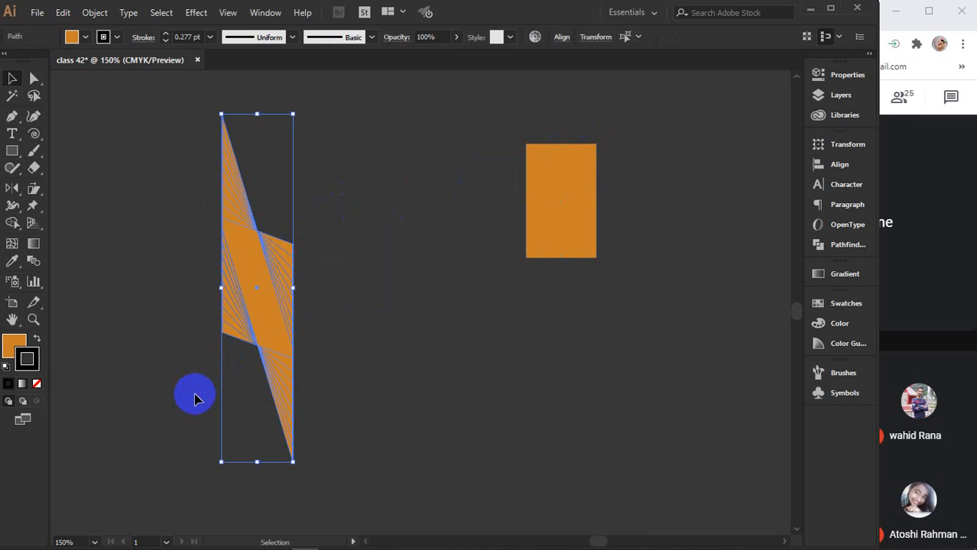
{"action": "key", "text": "Delete"}
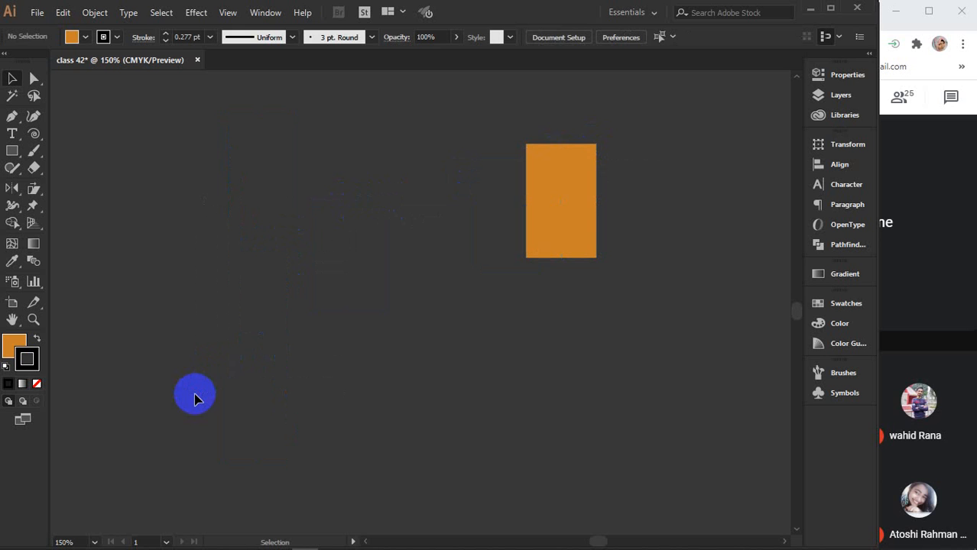
Move the orange rectangle toward the left-centre of the canvas, leaving empty space beside it
{"action": "left_click_drag", "start_coordinate": [563, 233], "coordinate": [197, 319]}
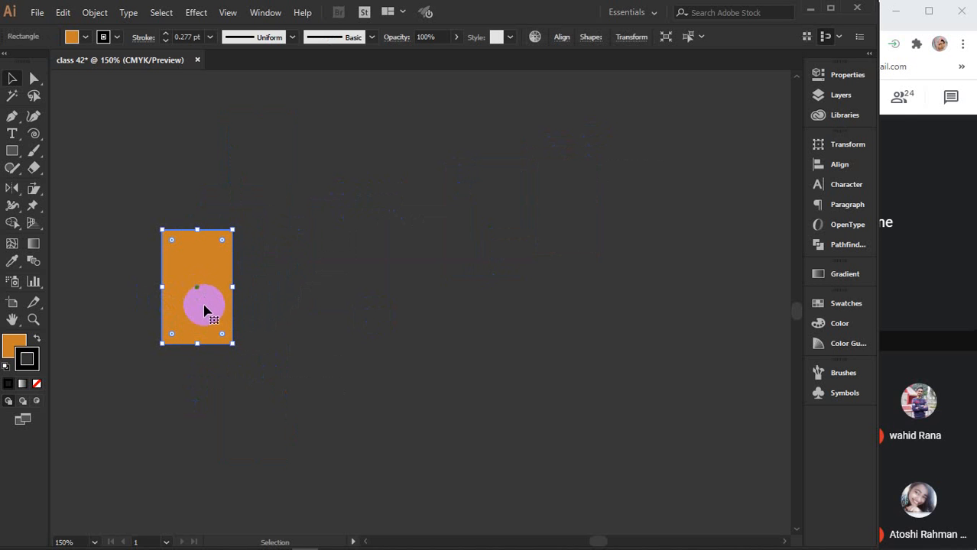
{"action": "scroll", "coordinate": [200, 301], "scroll_direction": "up", "scroll_amount": 1}
{"action": "left_click_drag", "start_coordinate": [199, 299], "coordinate": [305, 307]}
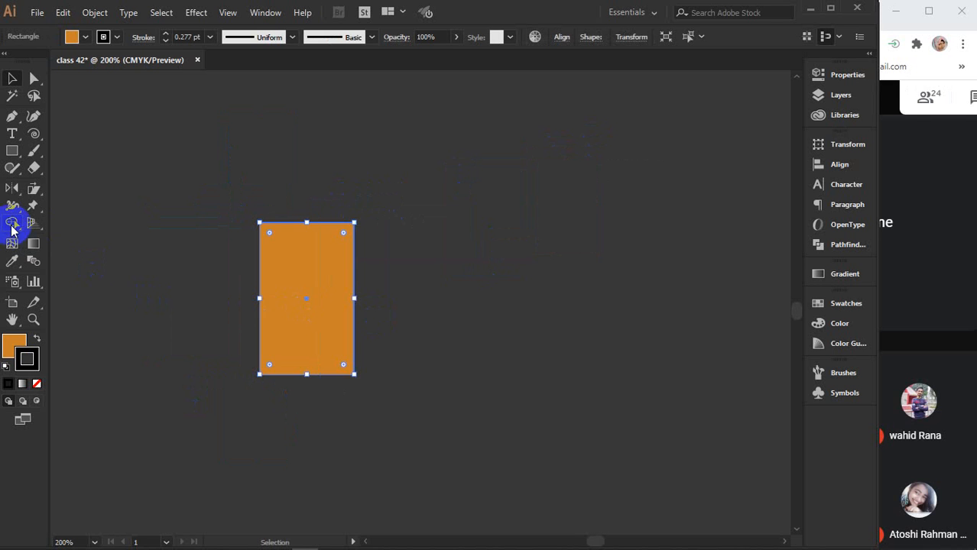
Try to reshape the rectangle with the Reshape tool from its centre and its right edge
{"action": "left_click", "coordinate": [32, 194]}
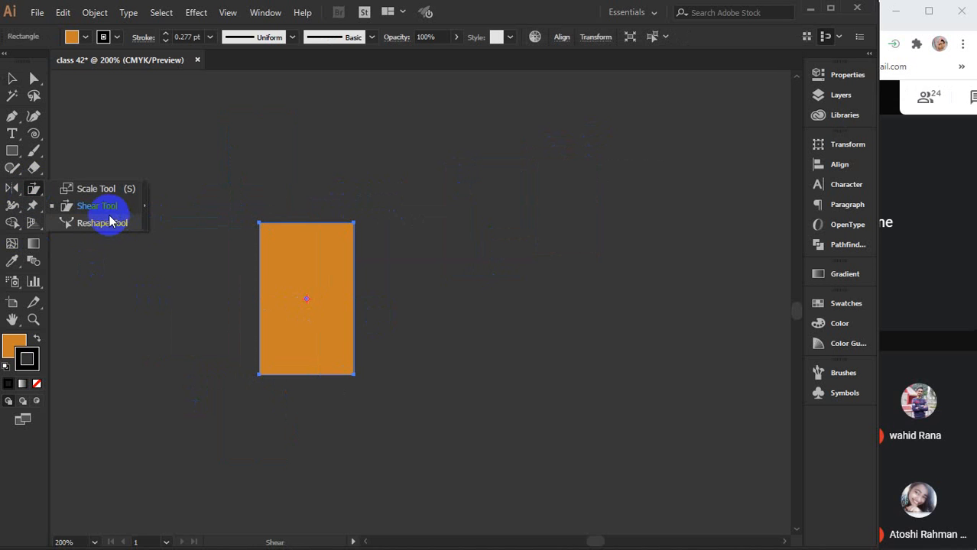
{"action": "left_click", "coordinate": [95, 222]}
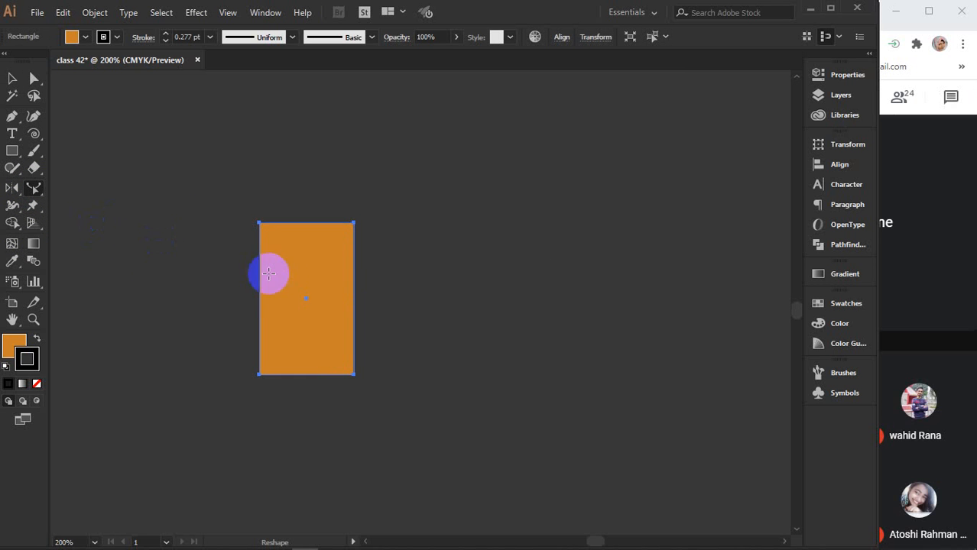
{"action": "scroll", "coordinate": [284, 292], "scroll_direction": "up", "scroll_amount": 1}
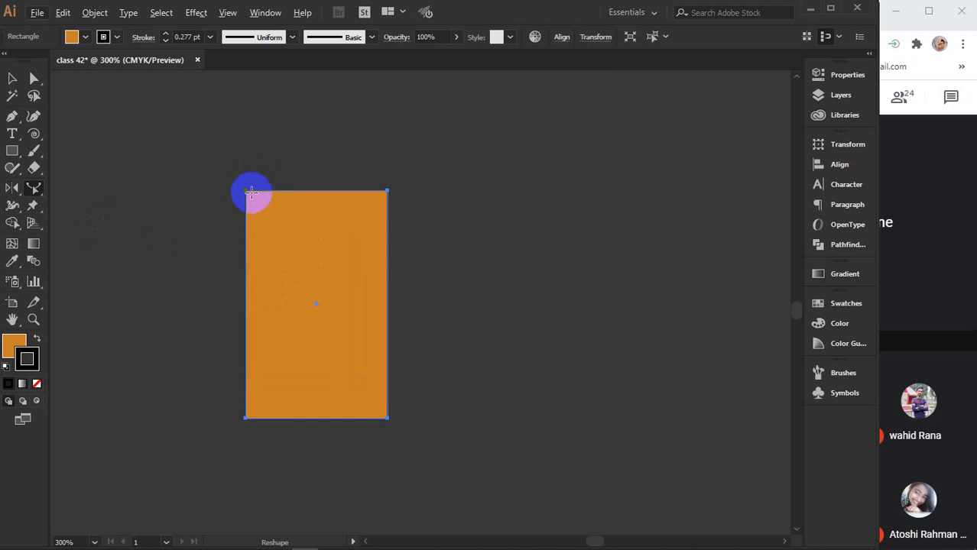
{"action": "left_click_drag", "start_coordinate": [314, 309], "coordinate": [513, 224]}
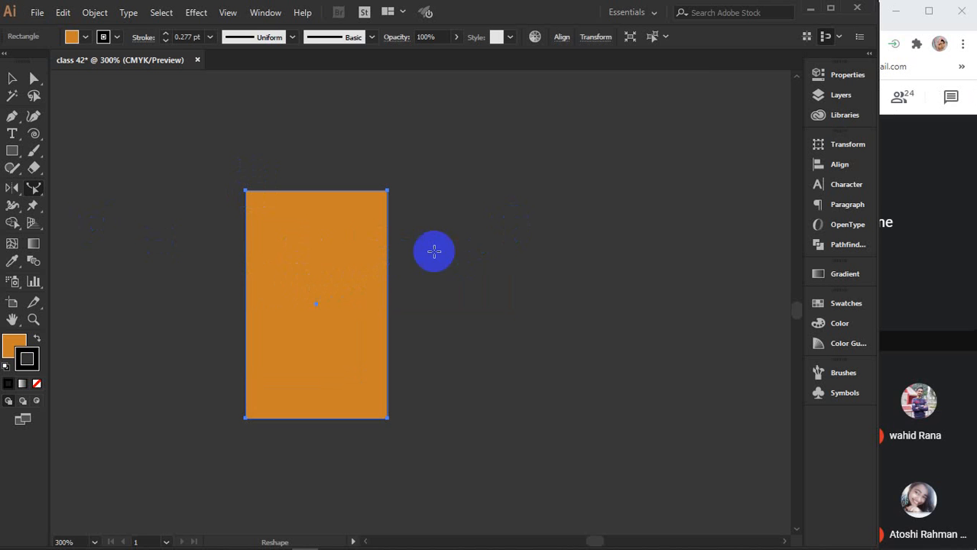
{"action": "left_click", "coordinate": [386, 219]}
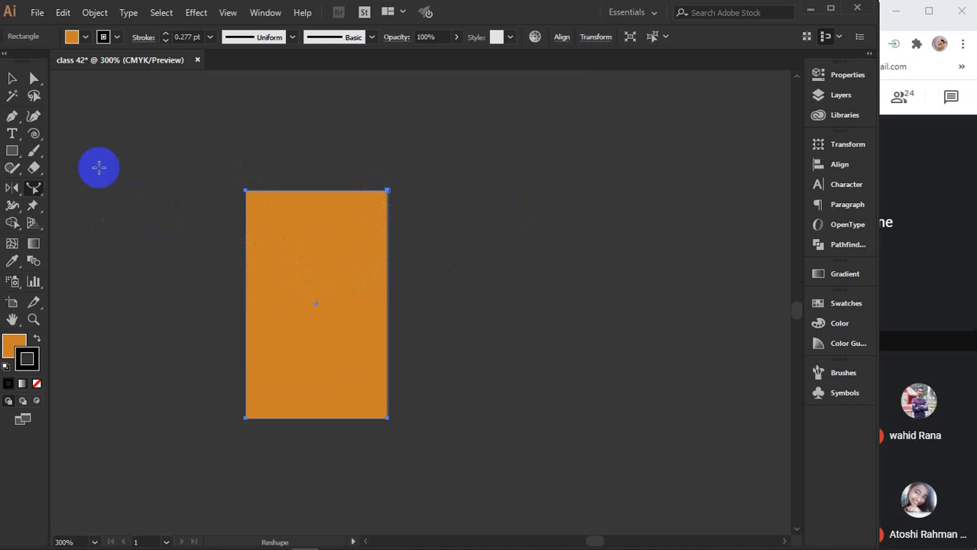
Start a Scale about a reference point beyond the rectangle's lower-right corner, with non-uniform horizontal and vertical values of 100%
{"action": "left_click_drag", "start_coordinate": [33, 189], "coordinate": [104, 189]}
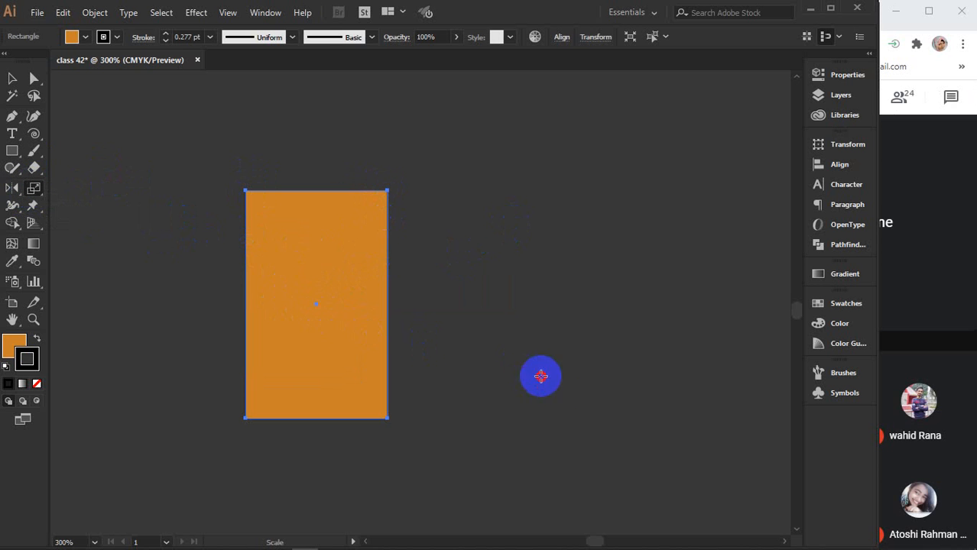
{"action": "left_click", "coordinate": [565, 403], "text": "alt"}
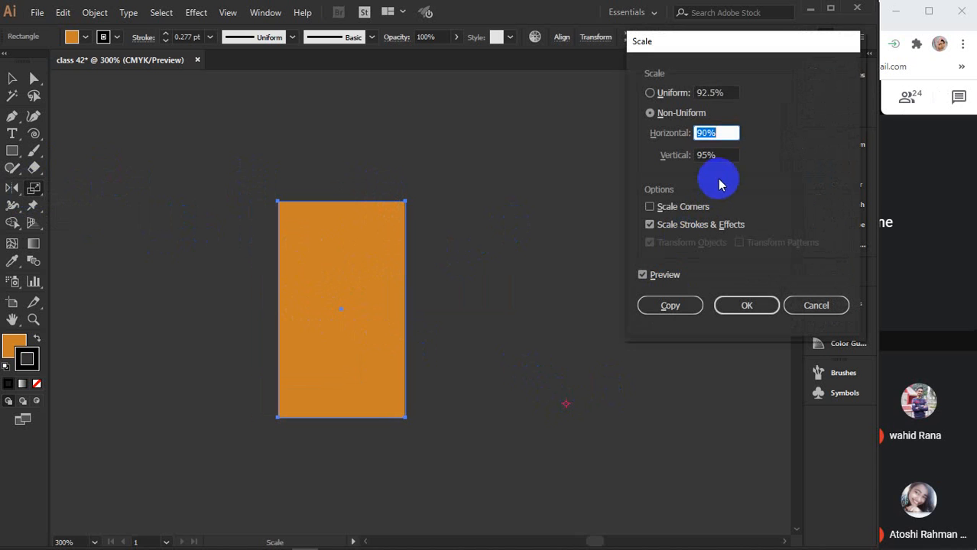
{"action": "left_click", "coordinate": [724, 135]}
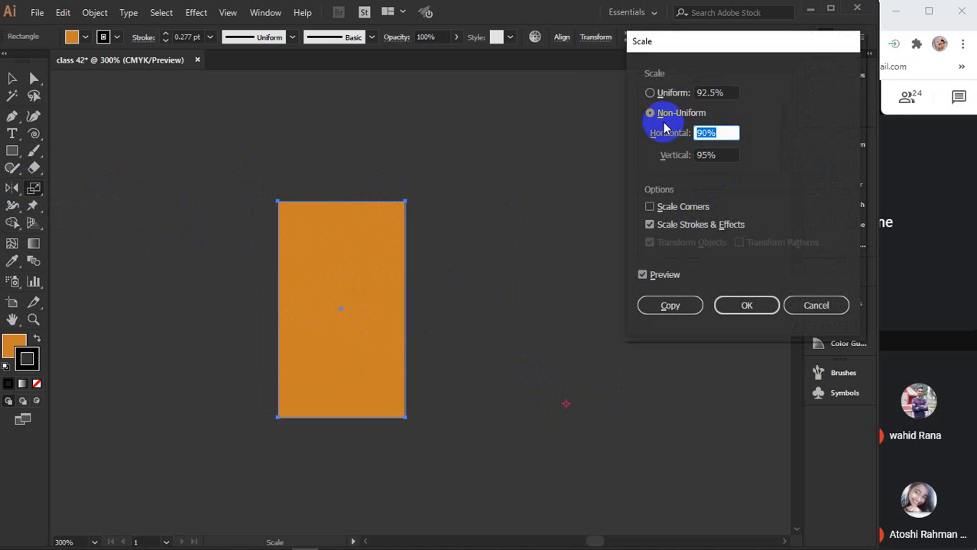
{"action": "left_click", "coordinate": [730, 134]}
{"action": "left_click_drag", "start_coordinate": [730, 134], "coordinate": [621, 140]}
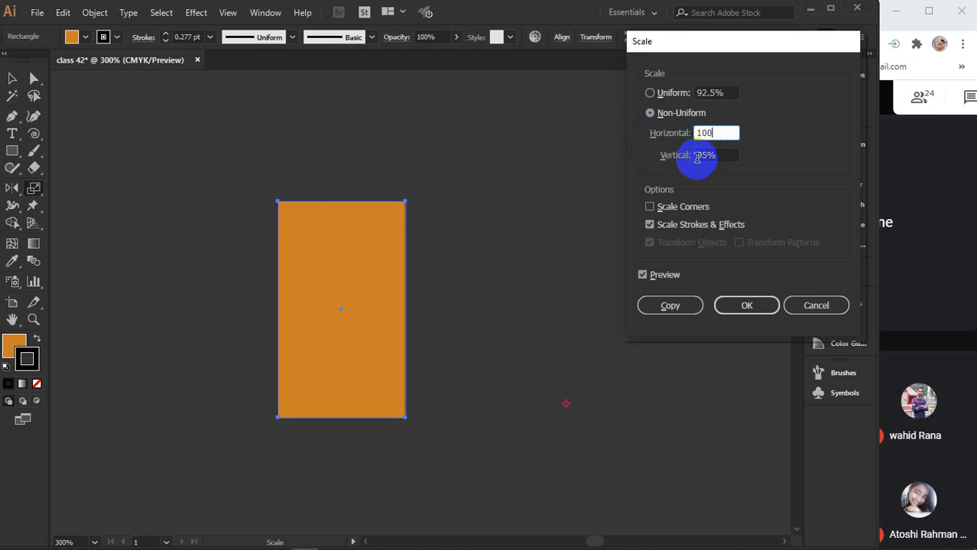
{"action": "key", "text": "Tab"}
{"action": "type", "text": "100"}
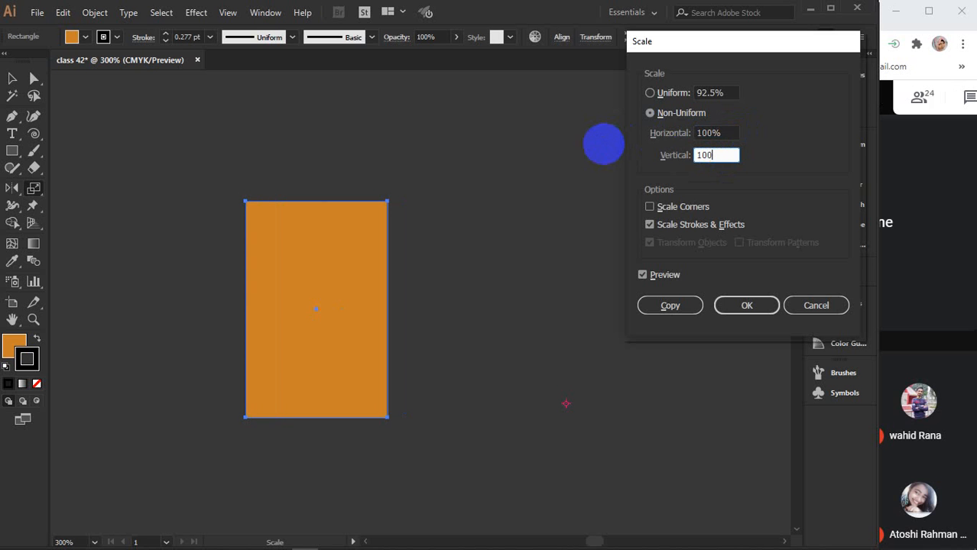
Switch the scaling to uniform, set it to 90%, and create a scaled copy of the rectangle
{"action": "left_click", "coordinate": [708, 93]}
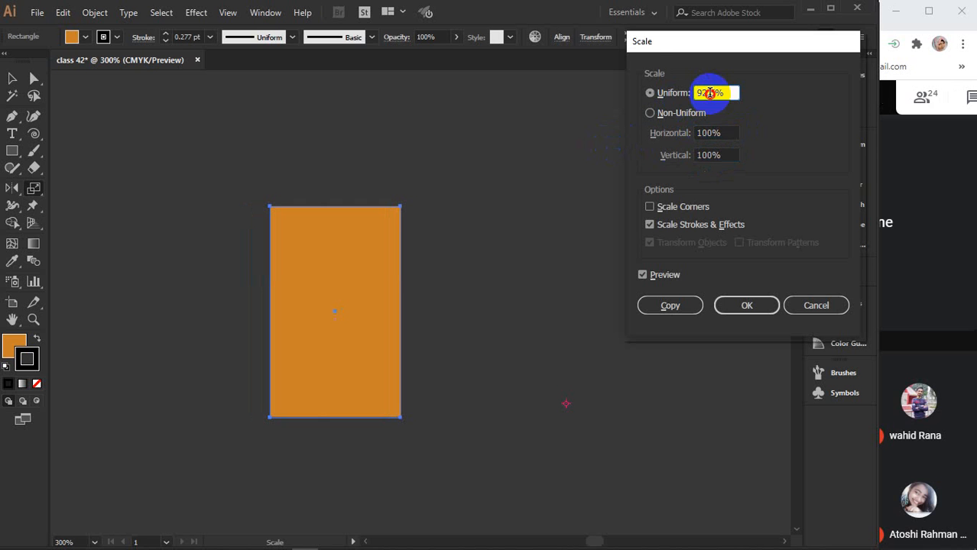
{"action": "left_click_drag", "start_coordinate": [729, 92], "coordinate": [653, 91]}
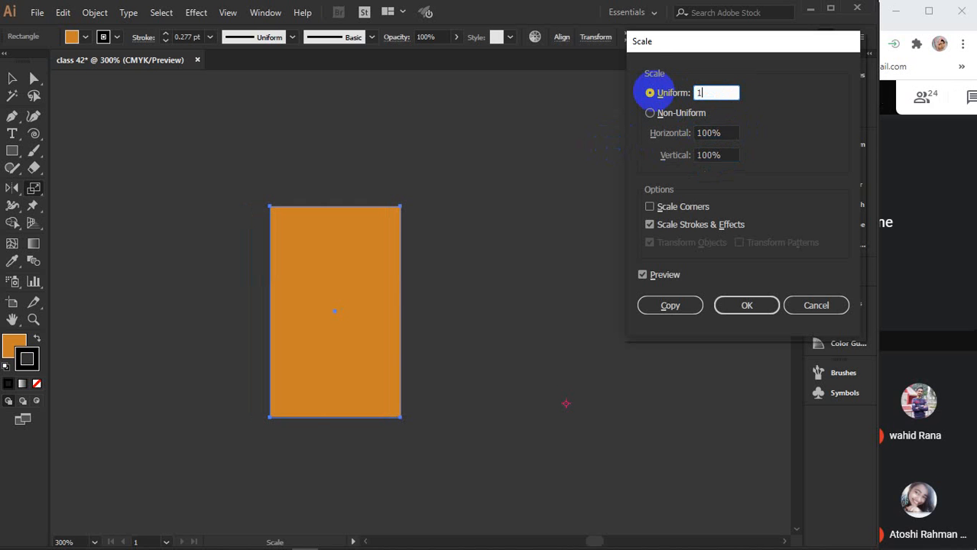
{"action": "type", "text": "100"}
{"action": "left_click", "coordinate": [652, 93]}
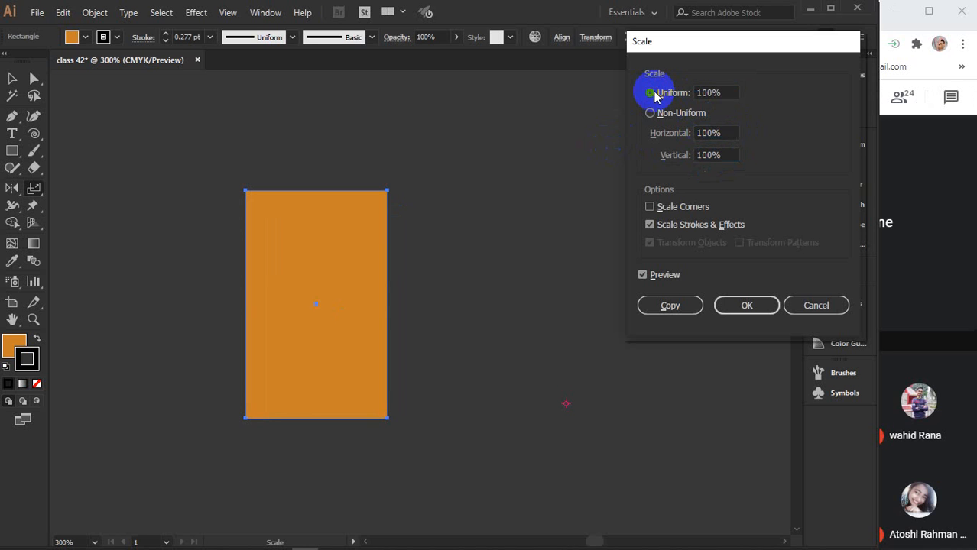
{"action": "left_click", "coordinate": [722, 94]}
{"action": "key", "text": "Down"}
{"action": "key", "text": "Down"}
{"action": "key", "text": "Down"}
{"action": "key", "text": "Down"}
{"action": "key", "text": "Down"}
{"action": "key", "text": "Down"}
{"action": "key", "text": "Down"}
{"action": "key", "text": "Down"}
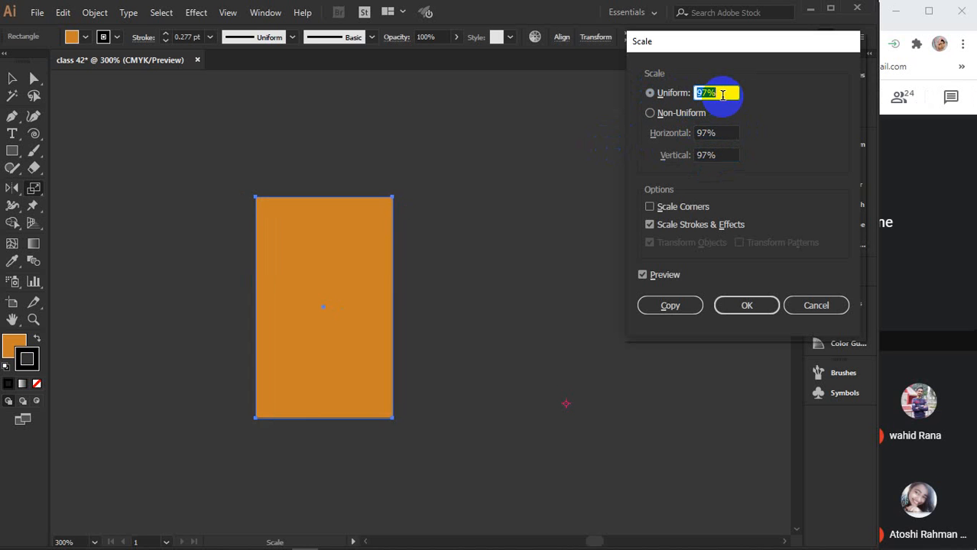
{"action": "key", "text": "Down"}
{"action": "key", "text": "Down"}
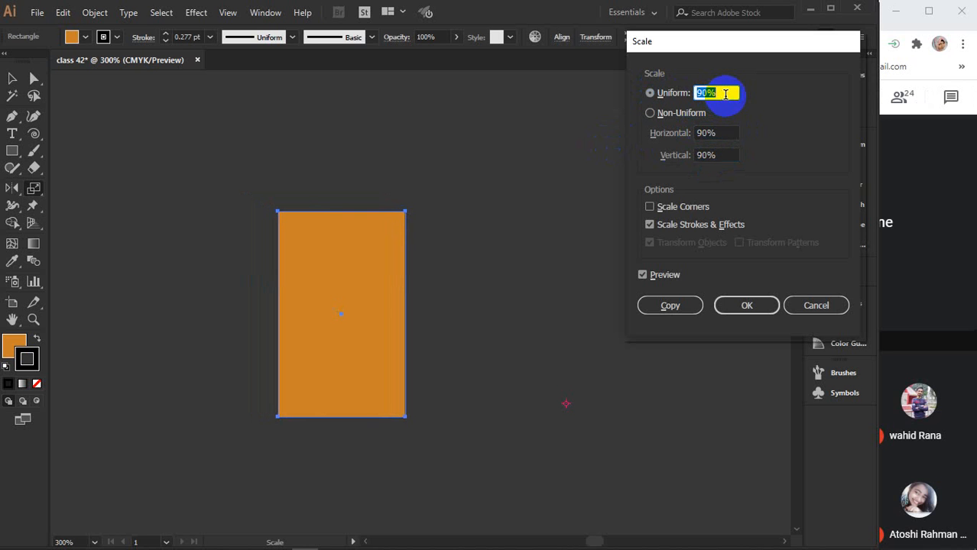
{"action": "left_click", "coordinate": [670, 306]}
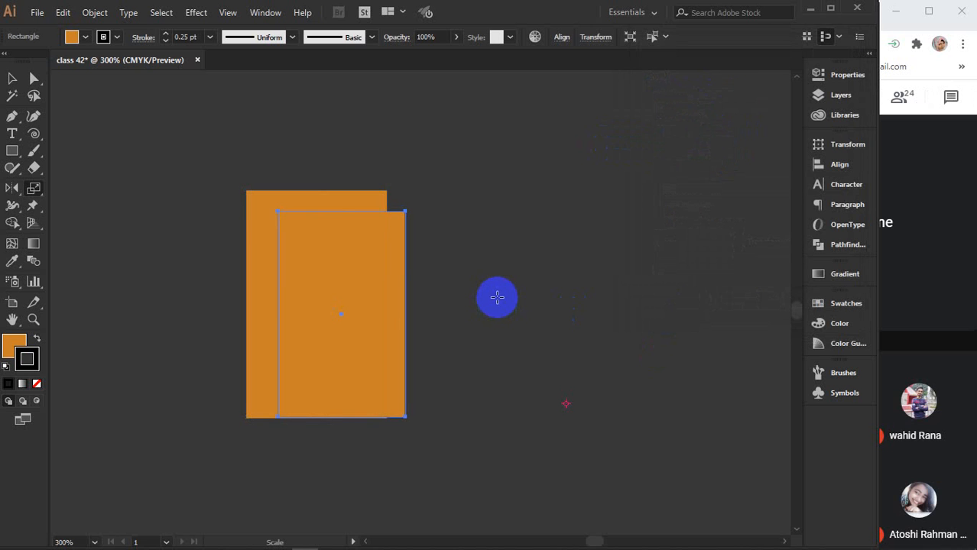
Repeat the scaled-copy transformation until the rectangles shrink down to the reference point
{"action": "key", "text": "ctrl+d"}
{"action": "key", "text": "ctrl+d"}
{"action": "key", "text": "ctrl+d"}
{"action": "key", "text": "ctrl+d"}
{"action": "key", "text": "ctrl+d"}
{"action": "key", "text": "ctrl+d"}
{"action": "key", "text": "ctrl+d"}
{"action": "key", "text": "ctrl+d"}
{"action": "key", "text": "ctrl+d"}
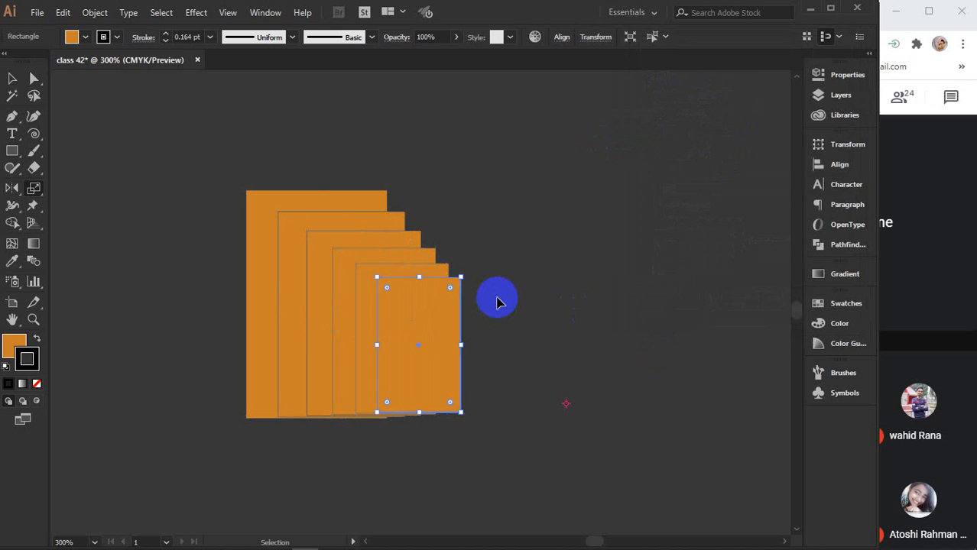
{"action": "key", "text": "ctrl+d"}
{"action": "key", "text": "ctrl+d"}
{"action": "key", "text": "ctrl+d"}
{"action": "key", "text": "ctrl+d"}
{"action": "key", "text": "ctrl+d"}
{"action": "key", "text": "ctrl+d"}
{"action": "key", "text": "ctrl+d"}
{"action": "key", "text": "ctrl+d"}
{"action": "key", "text": "ctrl+d"}
{"action": "key", "text": "ctrl+d"}
{"action": "key", "text": "ctrl+d"}
{"action": "key", "text": "ctrl+d"}
{"action": "key", "text": "ctrl+d"}
{"action": "key", "text": "ctrl+d"}
{"action": "key", "text": "ctrl+d"}
{"action": "key", "text": "ctrl+d"}
{"action": "key", "text": "ctrl+d"}
{"action": "key", "text": "ctrl+d"}
{"action": "key", "text": "ctrl+d"}
{"action": "key", "text": "ctrl+d"}
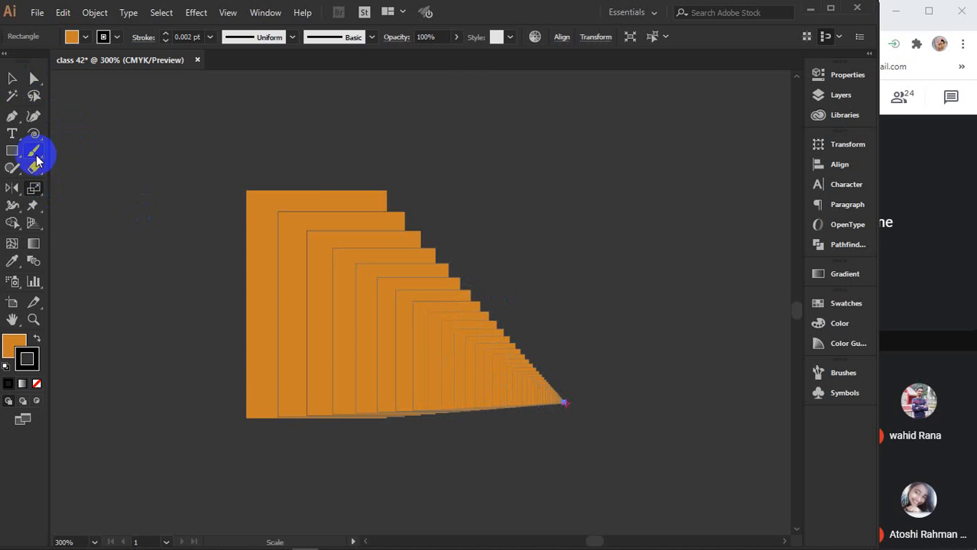
Try to reshape the stack of scaled rectangles with the Reshape tool
{"action": "left_click", "coordinate": [33, 189]}
{"action": "left_click_drag", "start_coordinate": [34, 193], "coordinate": [99, 222]}
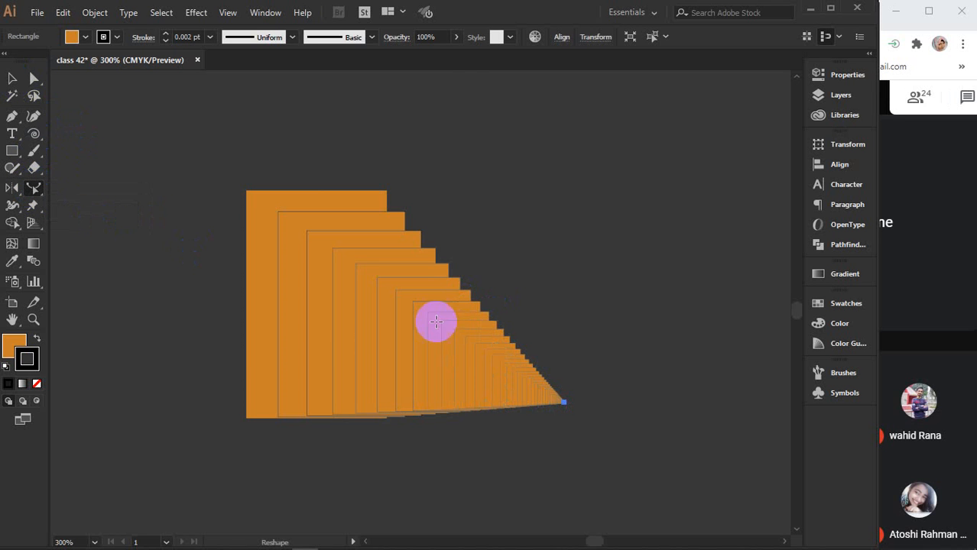
{"action": "left_click_drag", "start_coordinate": [443, 357], "coordinate": [483, 378]}
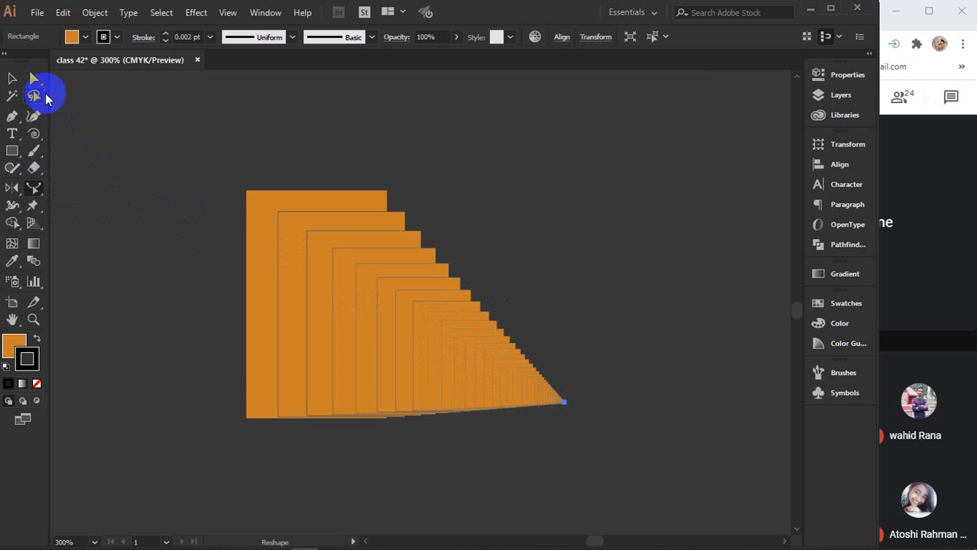
Select the largest rectangle and use the Reshape tool to pull its top-left corner outward and its top edge upward
{"action": "left_click", "coordinate": [12, 78]}
{"action": "left_click", "coordinate": [269, 205]}
{"action": "left_click", "coordinate": [257, 200]}
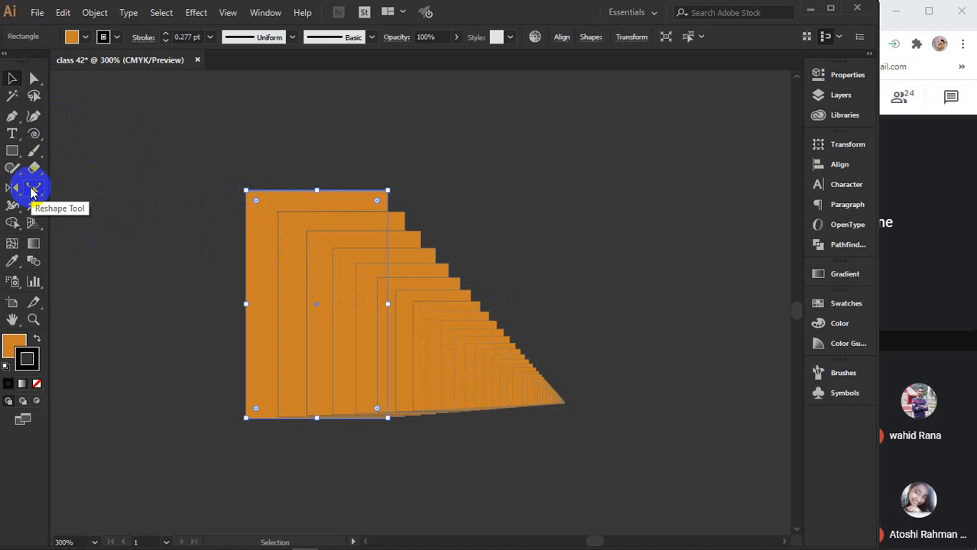
{"action": "left_click", "coordinate": [30, 191]}
{"action": "left_click", "coordinate": [258, 189]}
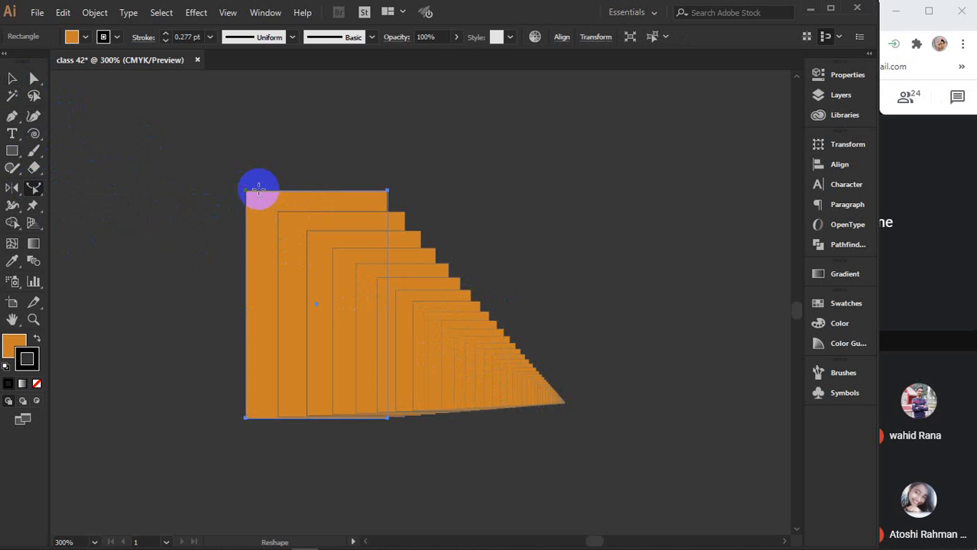
{"action": "scroll", "coordinate": [258, 189], "scroll_direction": "up", "scroll_amount": 4}
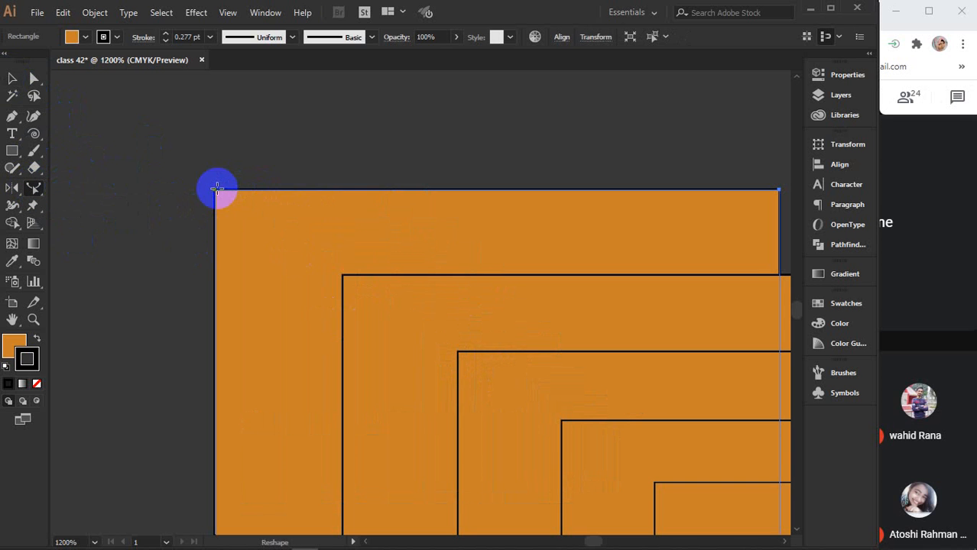
{"action": "left_click_drag", "start_coordinate": [214, 189], "coordinate": [170, 153]}
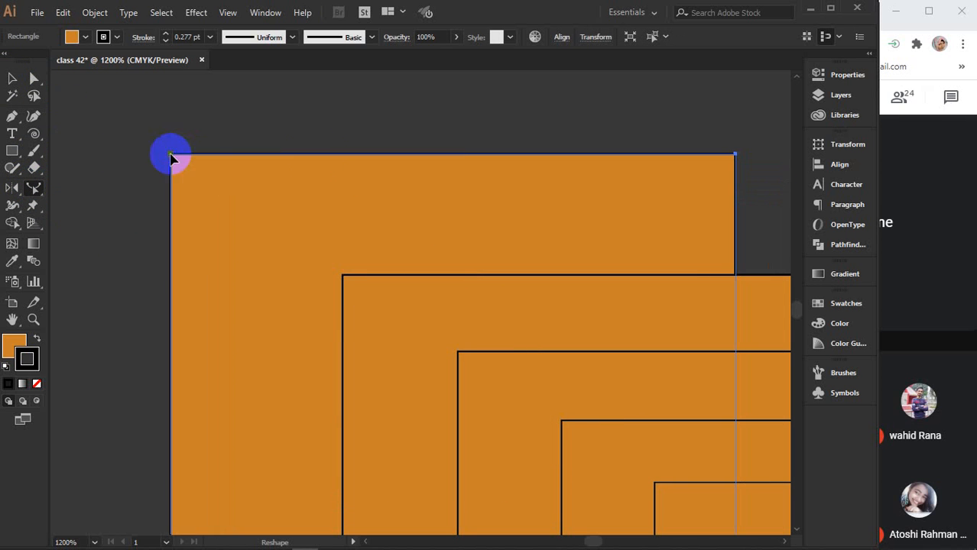
{"action": "left_click_drag", "start_coordinate": [444, 156], "coordinate": [443, 129]}
Reshape the largest rectangle from its left edge toward the left, and from its right edge slightly to the right
{"action": "scroll", "coordinate": [442, 130], "scroll_direction": "down", "scroll_amount": 4}
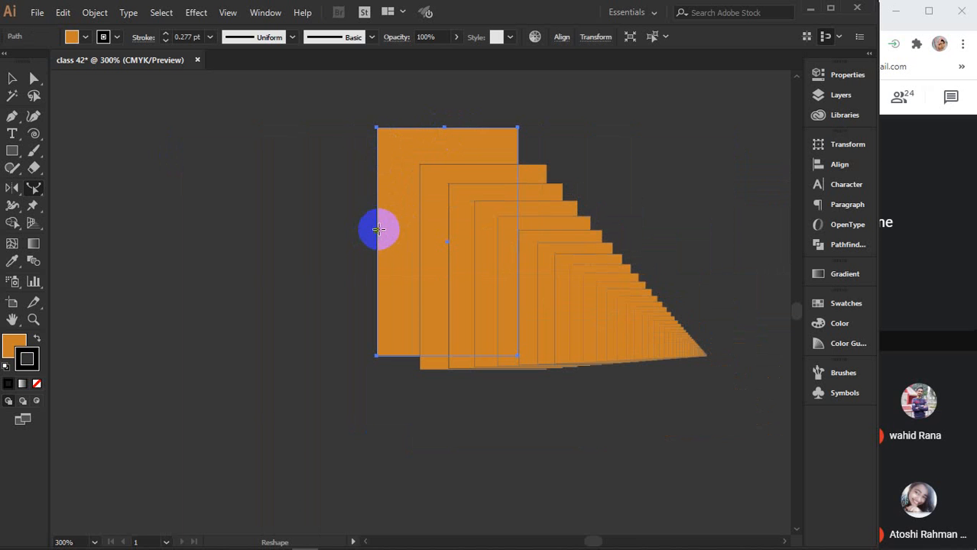
{"action": "left_click_drag", "start_coordinate": [378, 233], "coordinate": [336, 233]}
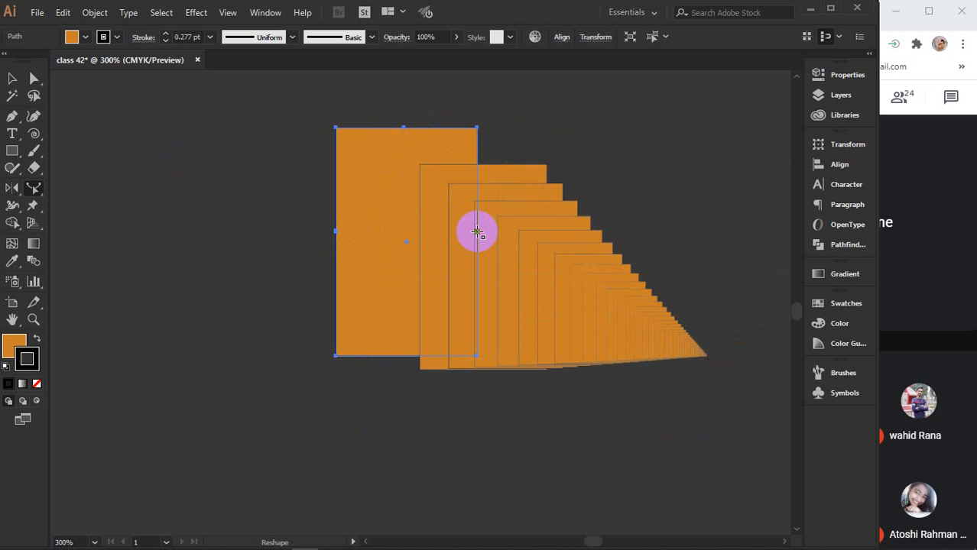
{"action": "left_click_drag", "start_coordinate": [479, 232], "coordinate": [484, 231]}
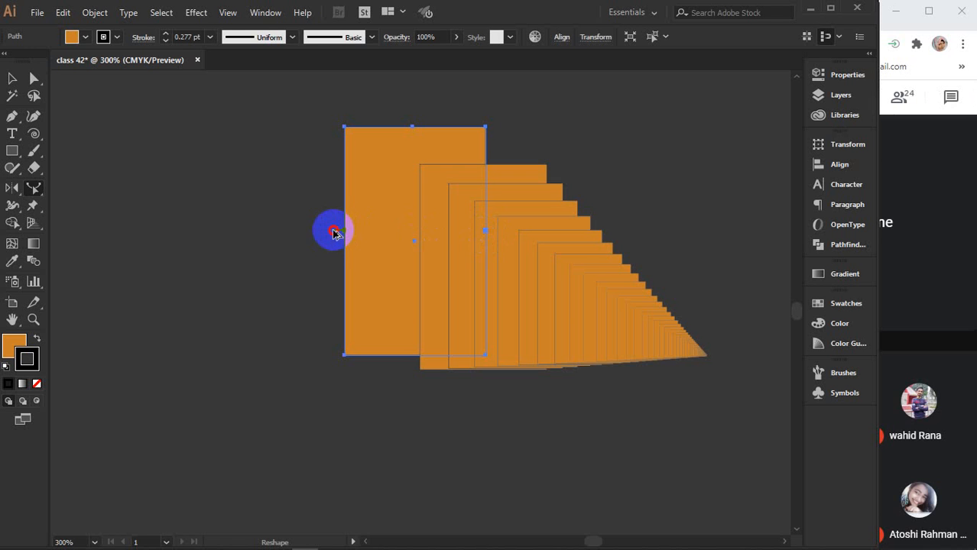
{"action": "left_click_drag", "start_coordinate": [324, 233], "coordinate": [324, 249]}
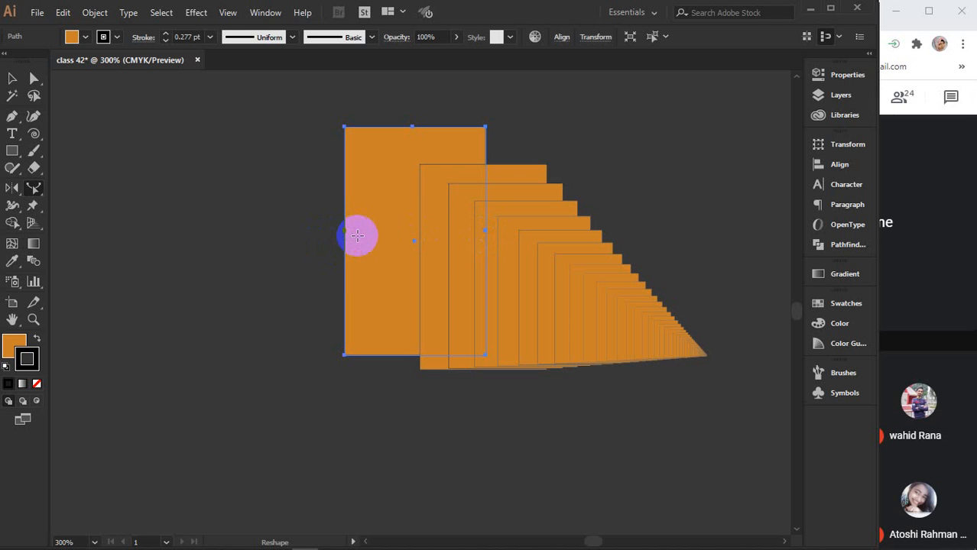
Pull the largest rectangle clear of the scaled design from its left-edge anchor, and reshape it from its right edge slightly downward
{"action": "left_click_drag", "start_coordinate": [342, 234], "coordinate": [247, 245]}
{"action": "scroll", "coordinate": [248, 243], "scroll_direction": "up", "scroll_amount": 1}
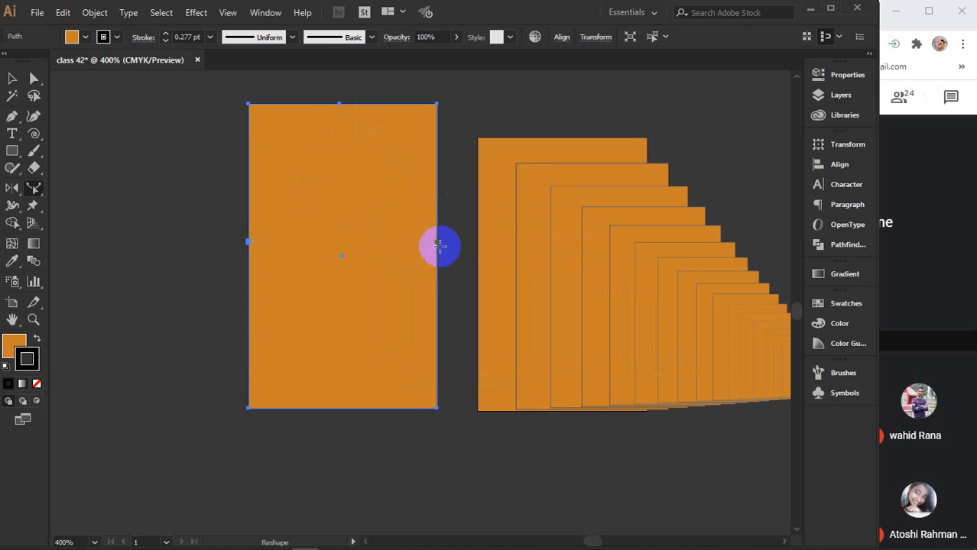
{"action": "mouse_move", "coordinate": [437, 245]}
{"action": "left_mouse_down"}
{"action": "mouse_move", "coordinate": [453, 245]}
{"action": "mouse_move", "coordinate": [428, 260]}
{"action": "mouse_move", "coordinate": [436, 272]}
{"action": "mouse_move", "coordinate": [430, 262]}
{"action": "left_mouse_up"}
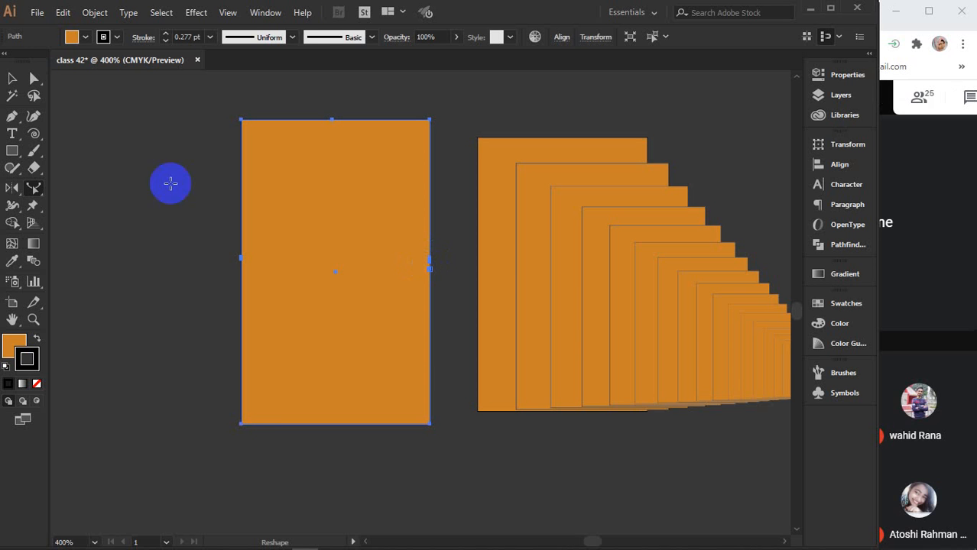
{"action": "left_click", "coordinate": [34, 188]}
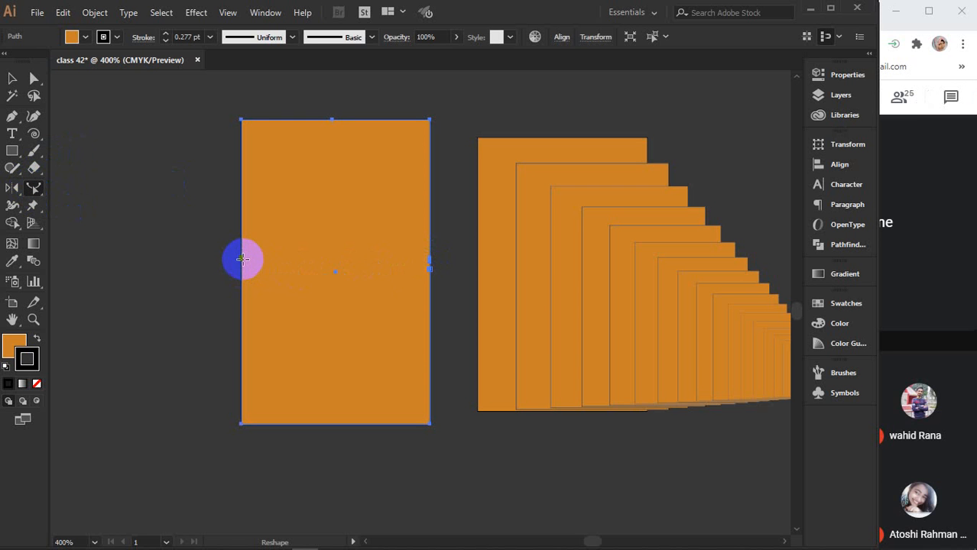
{"action": "scroll", "coordinate": [240, 261], "scroll_direction": "up", "scroll_amount": 2}
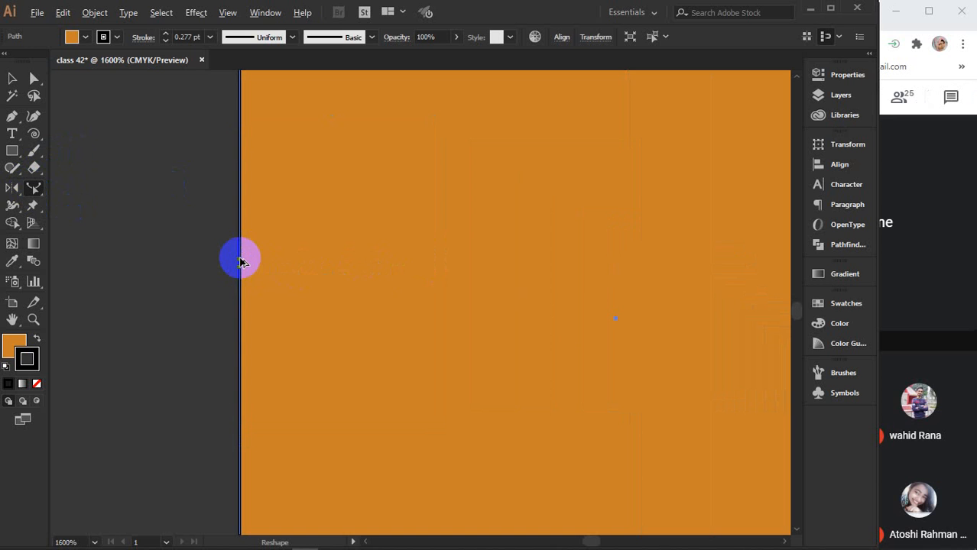
{"action": "scroll", "coordinate": [239, 262], "scroll_direction": "down", "scroll_amount": 5}
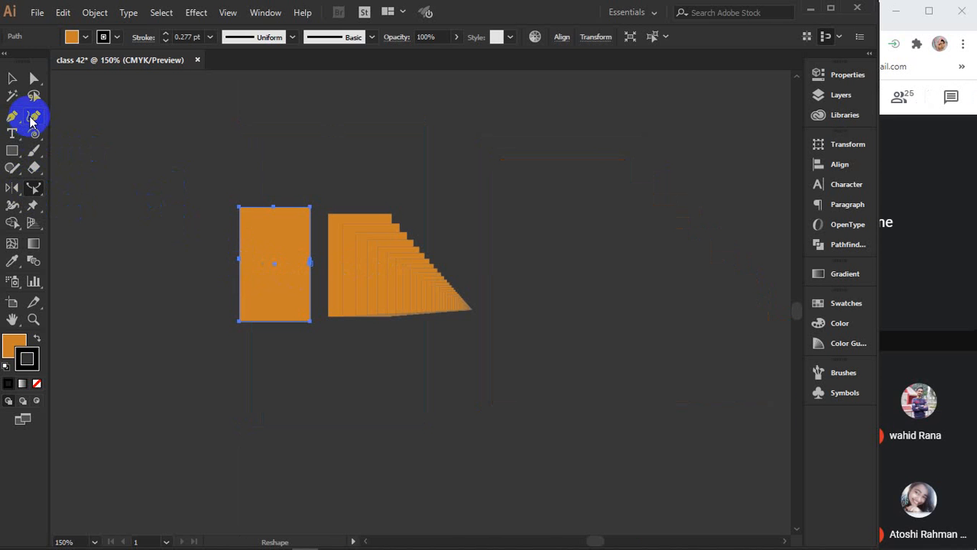
Draw a shallow downward-bowed curve with the Pen tool above and beside the scaled rectangle stack
{"action": "left_click", "coordinate": [12, 116]}
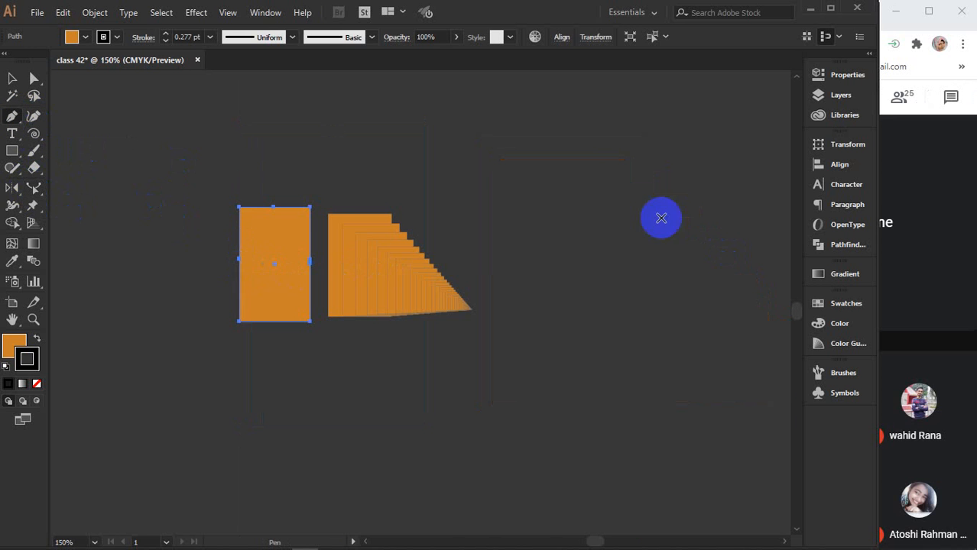
{"action": "left_click", "coordinate": [522, 177]}
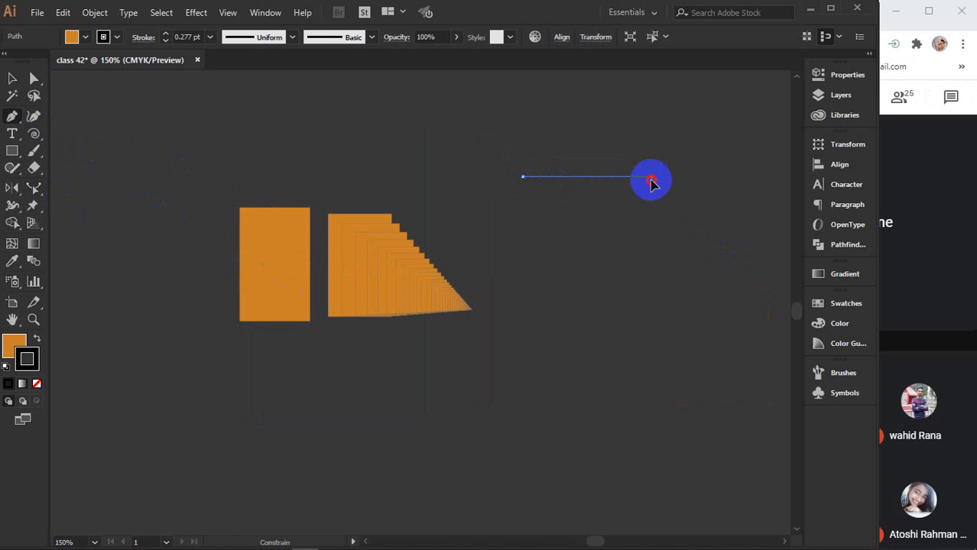
{"action": "left_click_drag", "start_coordinate": [651, 178], "coordinate": [724, 114]}
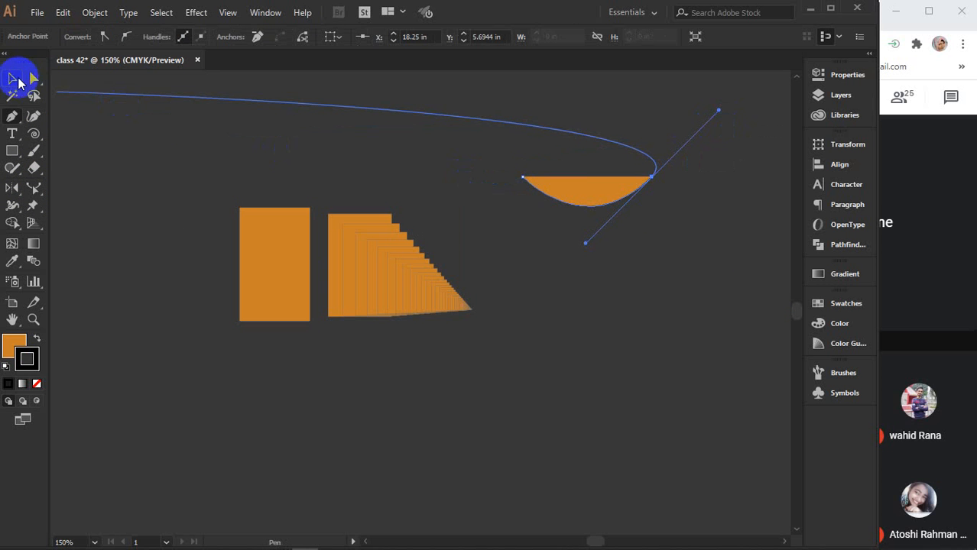
{"action": "left_click", "coordinate": [12, 78]}
Give the curve an orange stroke and no fill
{"action": "left_click", "coordinate": [37, 384]}
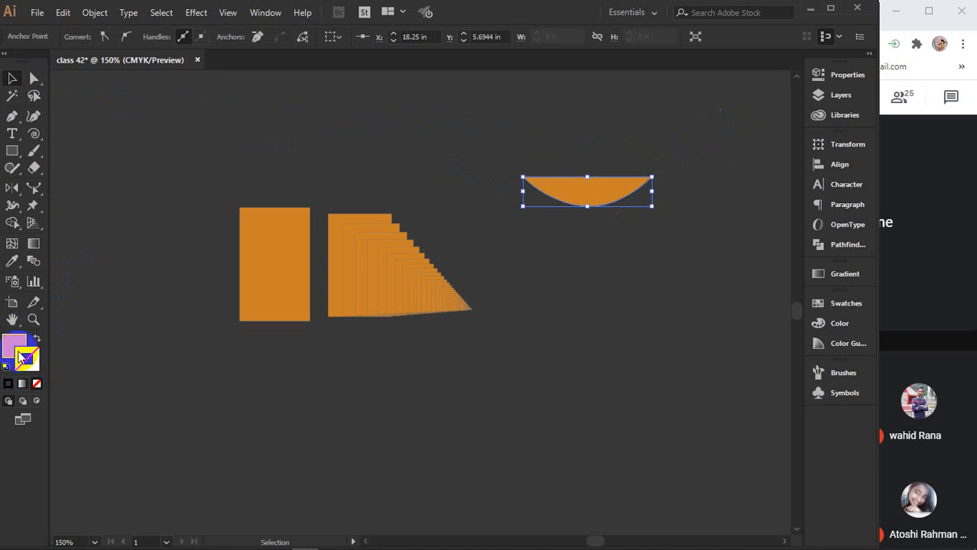
{"action": "left_click", "coordinate": [10, 349]}
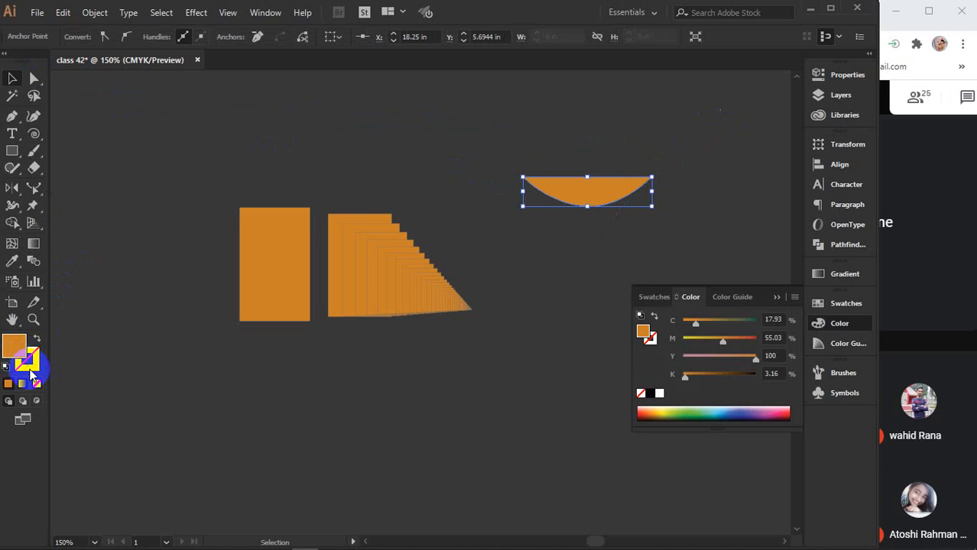
{"action": "left_click", "coordinate": [29, 365]}
{"action": "left_click", "coordinate": [7, 385]}
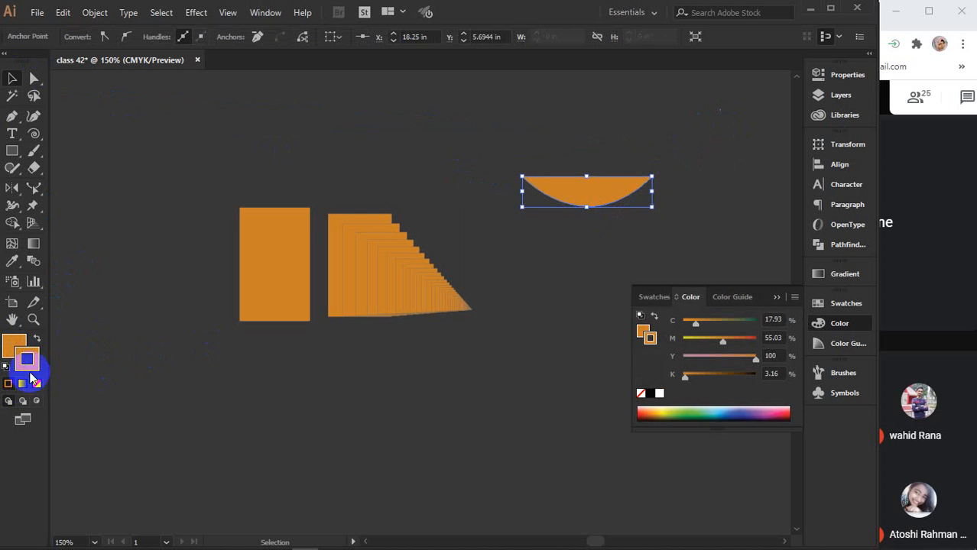
{"action": "left_click", "coordinate": [13, 344]}
{"action": "left_click", "coordinate": [37, 384]}
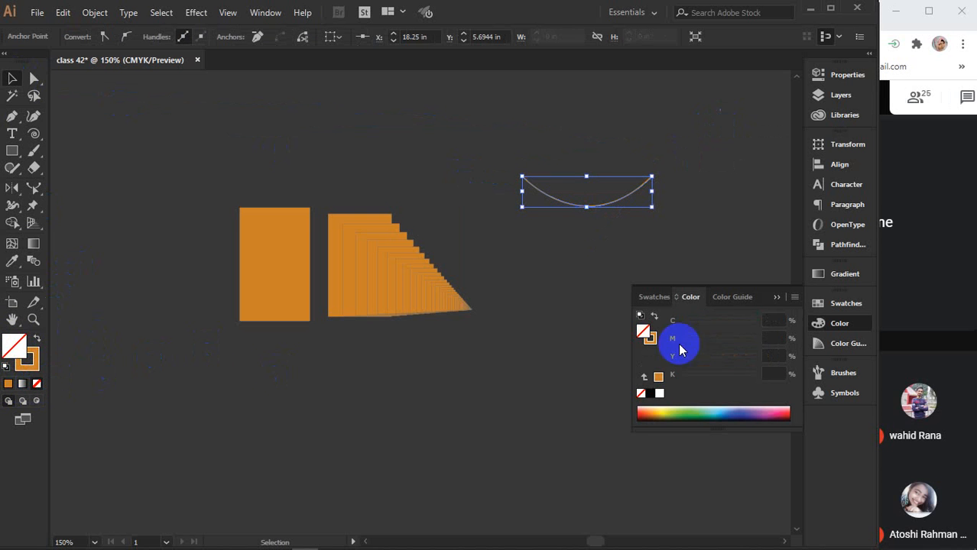
{"action": "left_click", "coordinate": [776, 297]}
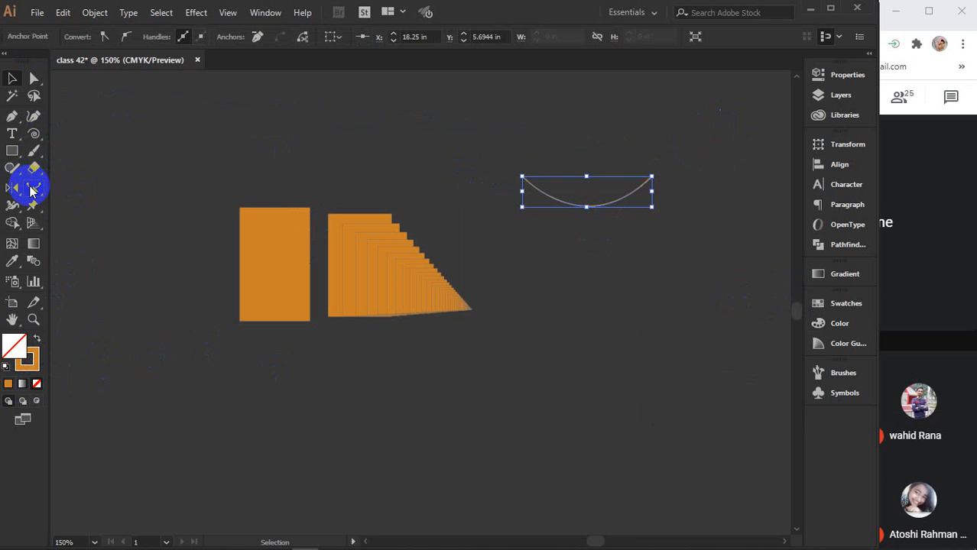
Use the Reshape tool to pull the curve's lowest point well downward and slightly toward its right end
{"action": "left_click", "coordinate": [33, 187]}
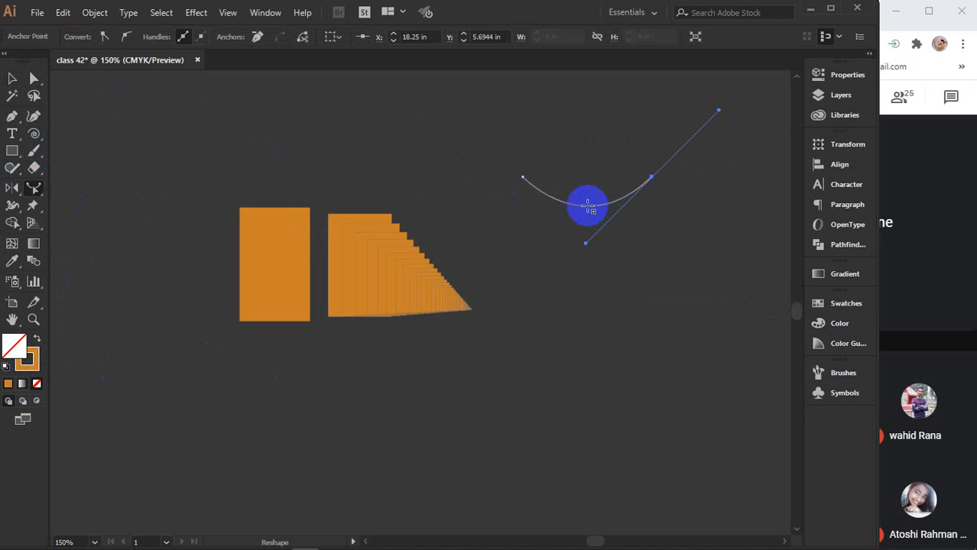
{"action": "left_click", "coordinate": [586, 207]}
{"action": "left_click_drag", "start_coordinate": [583, 206], "coordinate": [615, 277]}
Select the reshaped curve together with the scaled rectangle stack and delete them, keeping the single tall rectangle
{"action": "left_click", "coordinate": [13, 78]}
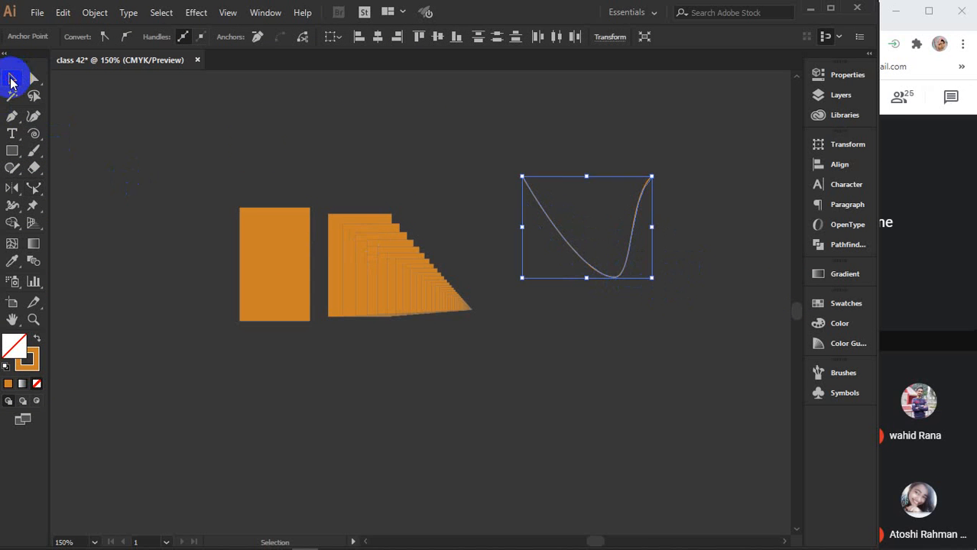
{"action": "left_click_drag", "start_coordinate": [324, 162], "coordinate": [736, 359]}
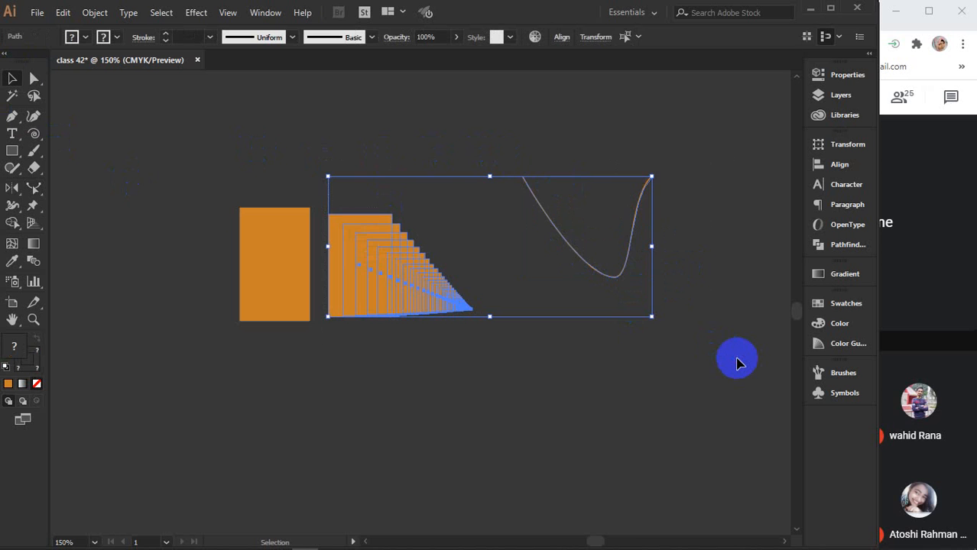
{"action": "key", "text": "Delete"}
Try to reshape the single tall rectangle from the lower part of its right edge with the Reshape tool
{"action": "left_click", "coordinate": [266, 257]}
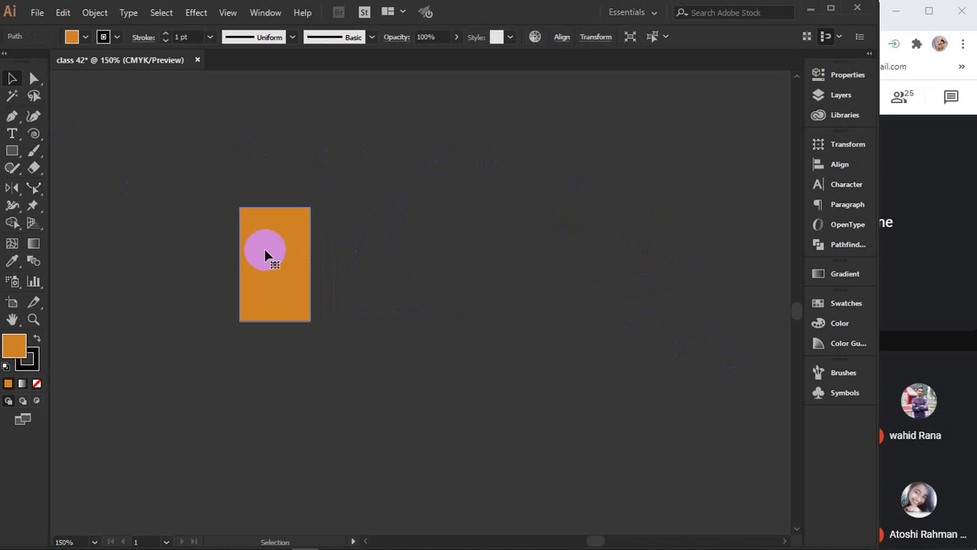
{"action": "scroll", "coordinate": [266, 256], "scroll_direction": "up", "scroll_amount": 3}
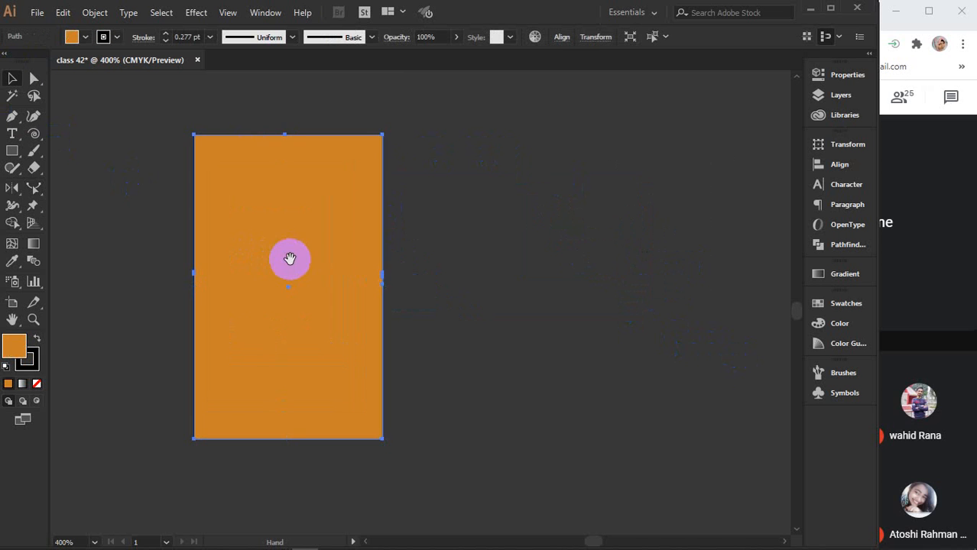
{"action": "left_click_drag", "start_coordinate": [288, 260], "coordinate": [313, 256]}
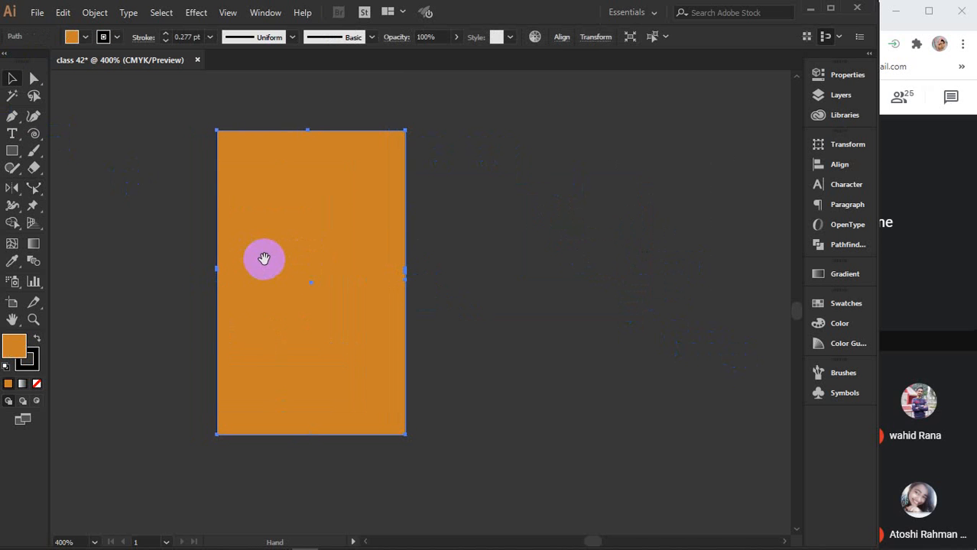
{"action": "left_click", "coordinate": [34, 188]}
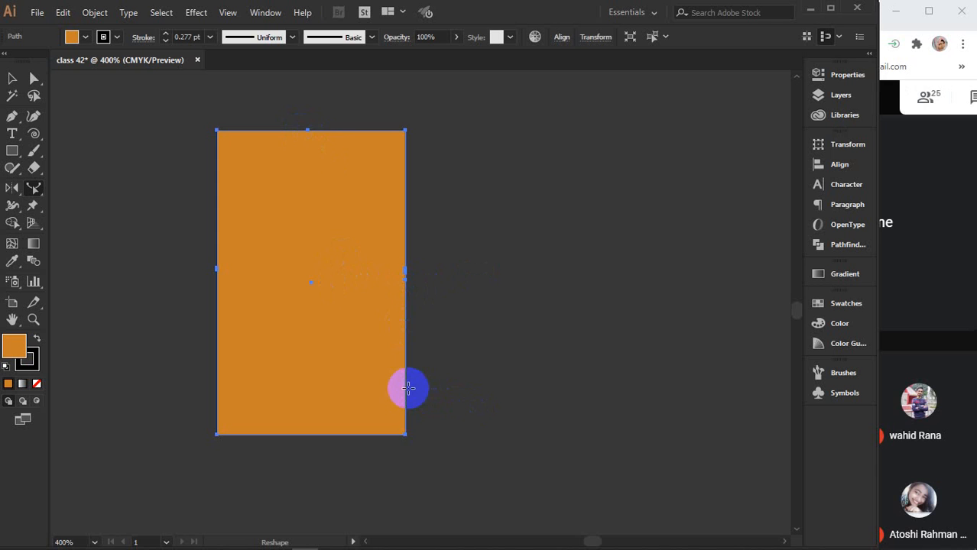
{"action": "left_click_drag", "start_coordinate": [405, 391], "coordinate": [410, 390]}
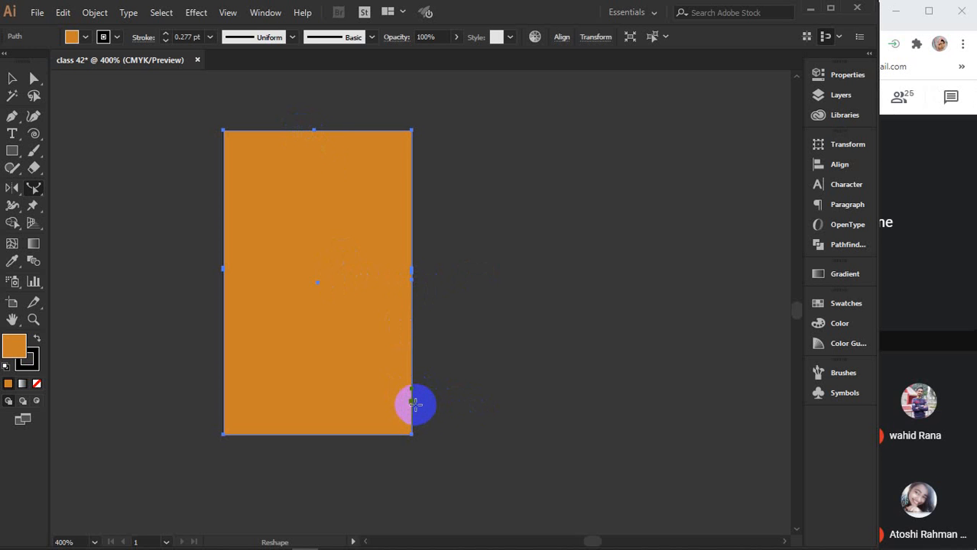
{"action": "left_click_drag", "start_coordinate": [412, 408], "coordinate": [416, 387]}
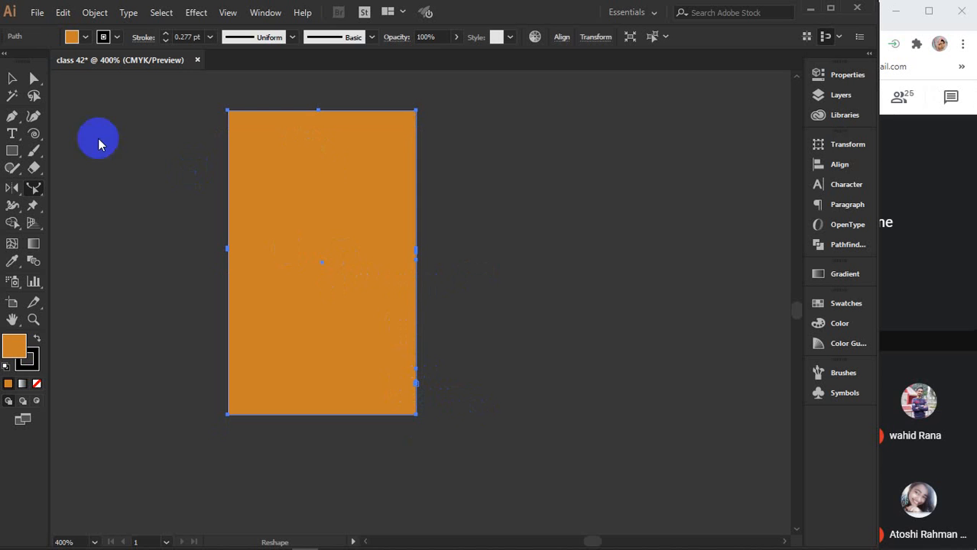
Delete the single tall rectangle
{"action": "left_click", "coordinate": [13, 78]}
{"action": "left_click", "coordinate": [275, 167]}
{"action": "key", "text": "Delete"}
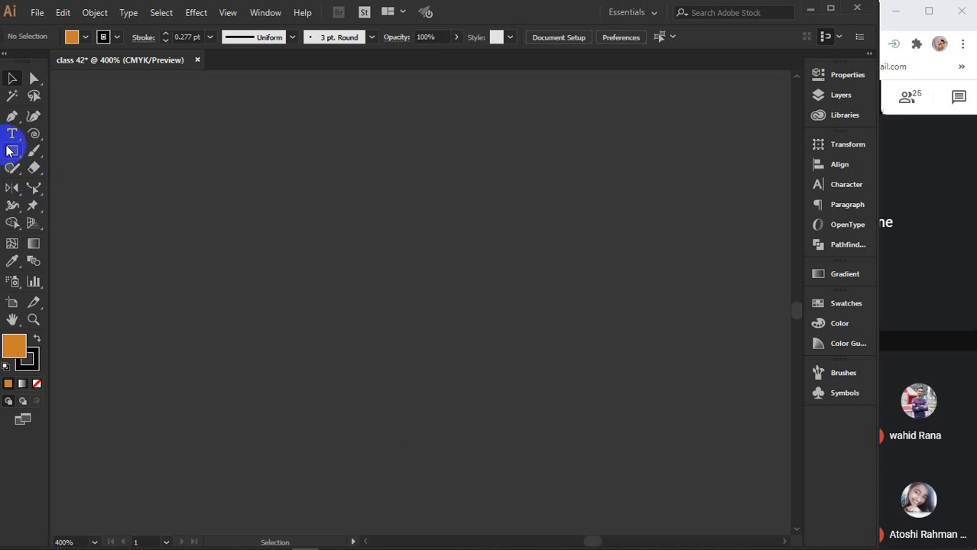
Draw a large orange circle and add an anchor on its upper-left edge with the Reshape tool
{"action": "left_click_drag", "start_coordinate": [6, 153], "coordinate": [69, 183]}
{"action": "left_click_drag", "start_coordinate": [273, 187], "coordinate": [526, 421]}
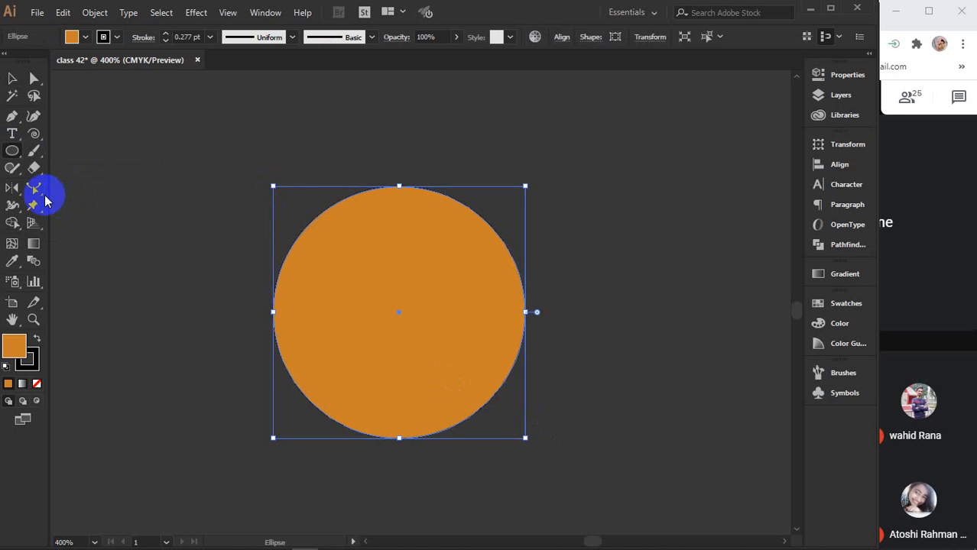
{"action": "left_click", "coordinate": [34, 188]}
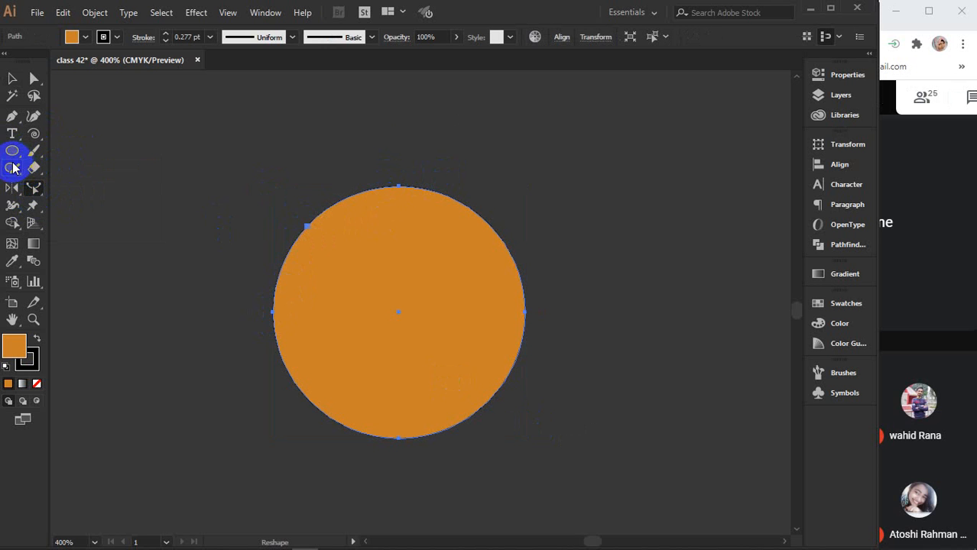
Cut the circle in half at its top and bottom anchors with the Scissors tool and move the right half away
{"action": "left_click", "coordinate": [33, 153]}
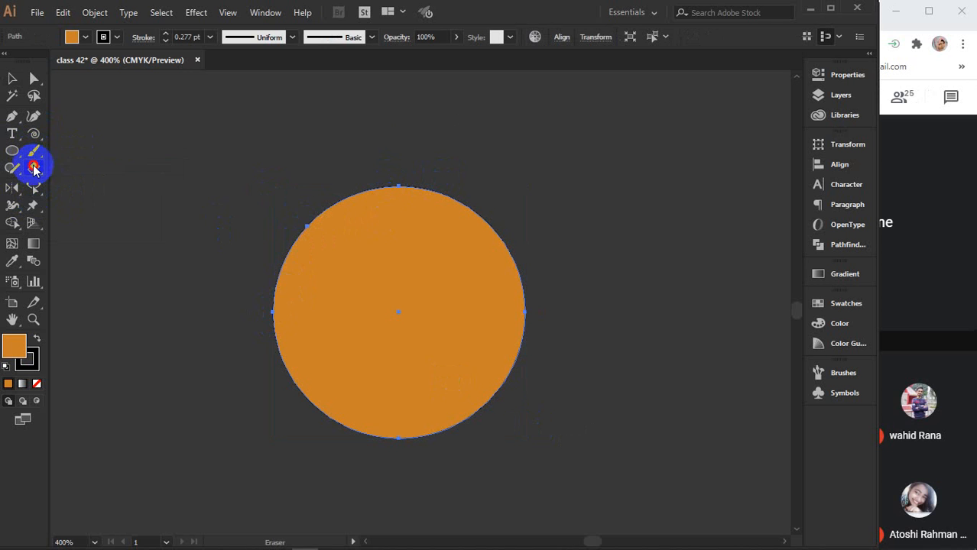
{"action": "left_click_drag", "start_coordinate": [34, 166], "coordinate": [83, 183]}
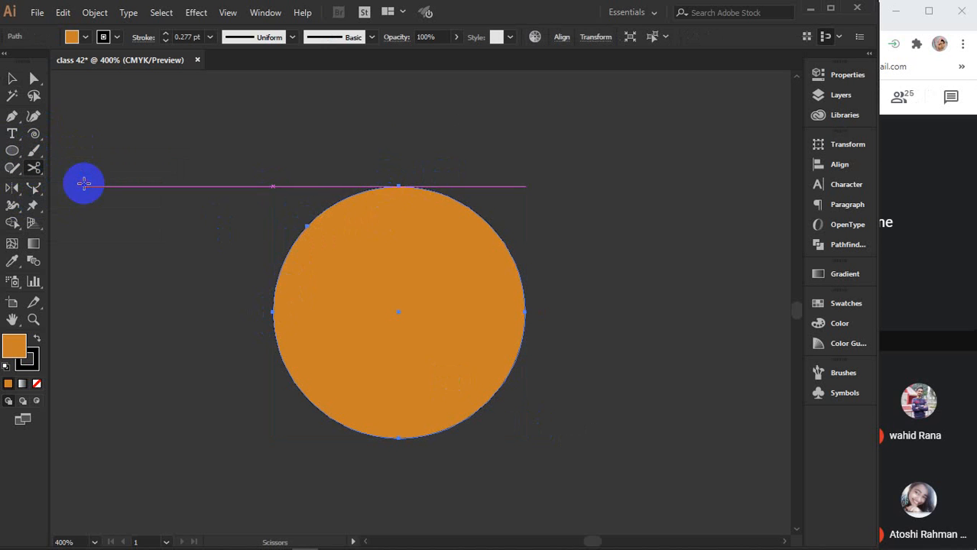
{"action": "left_click", "coordinate": [398, 186]}
{"action": "left_click", "coordinate": [398, 436]}
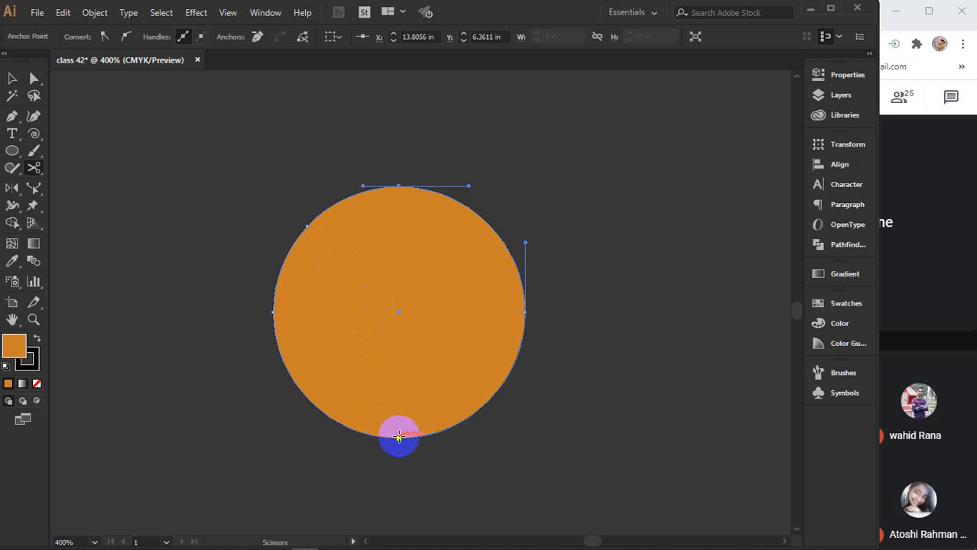
{"action": "left_click", "coordinate": [13, 80]}
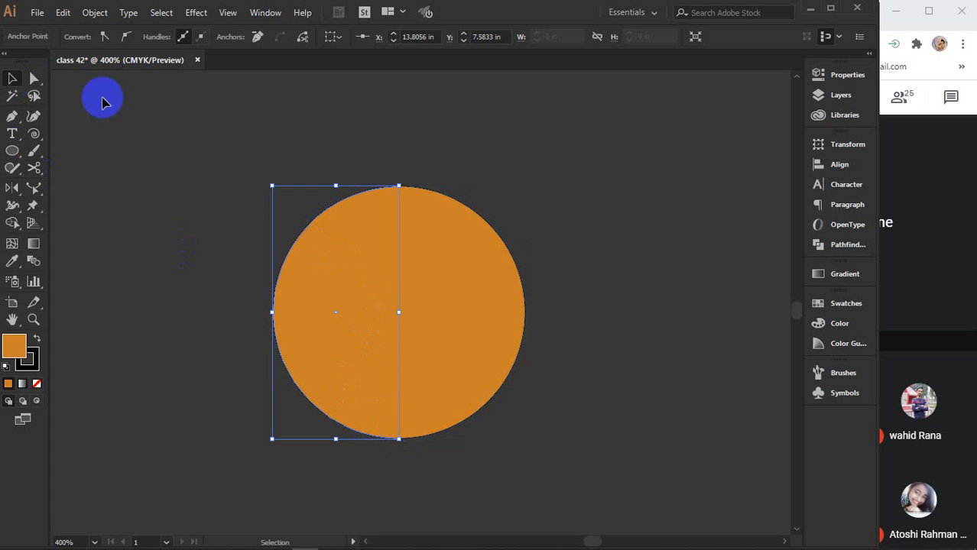
{"action": "left_click_drag", "start_coordinate": [471, 302], "coordinate": [626, 262]}
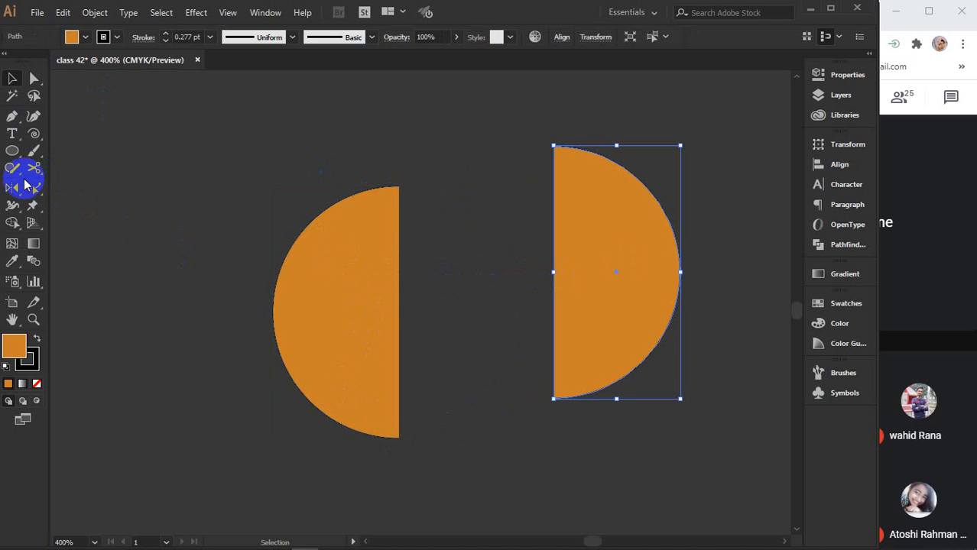
Reshape the right half circle from its outer anchor, and pull its upper end anchor toward the left half
{"action": "left_click", "coordinate": [34, 189]}
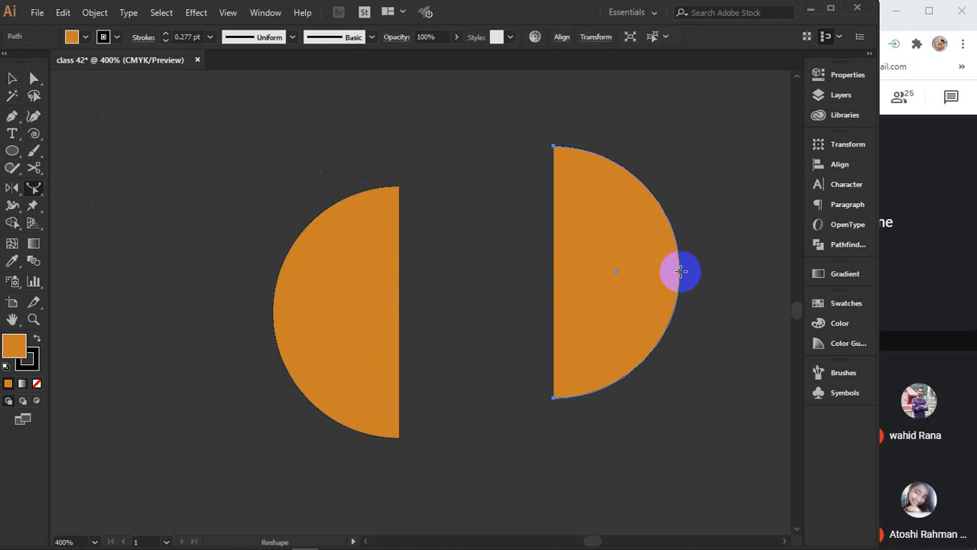
{"action": "left_click_drag", "start_coordinate": [681, 275], "coordinate": [716, 276]}
{"action": "left_click_drag", "start_coordinate": [553, 146], "coordinate": [472, 171]}
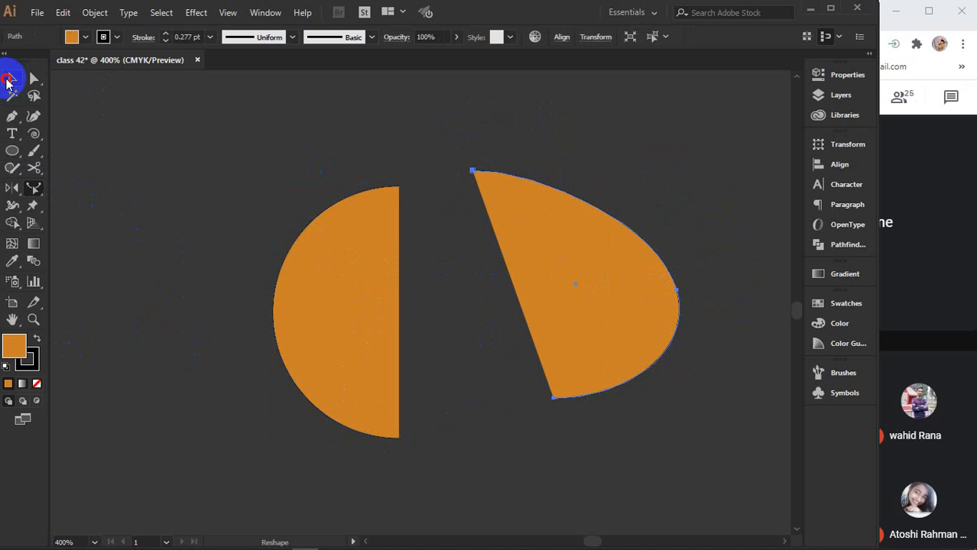
Delete both half circles and draw an orange rectangle about 0.98 in wide and 1.07 in tall
{"action": "left_click", "coordinate": [8, 79]}
{"action": "left_click_drag", "start_coordinate": [229, 124], "coordinate": [548, 332]}
{"action": "key", "text": "Delete"}
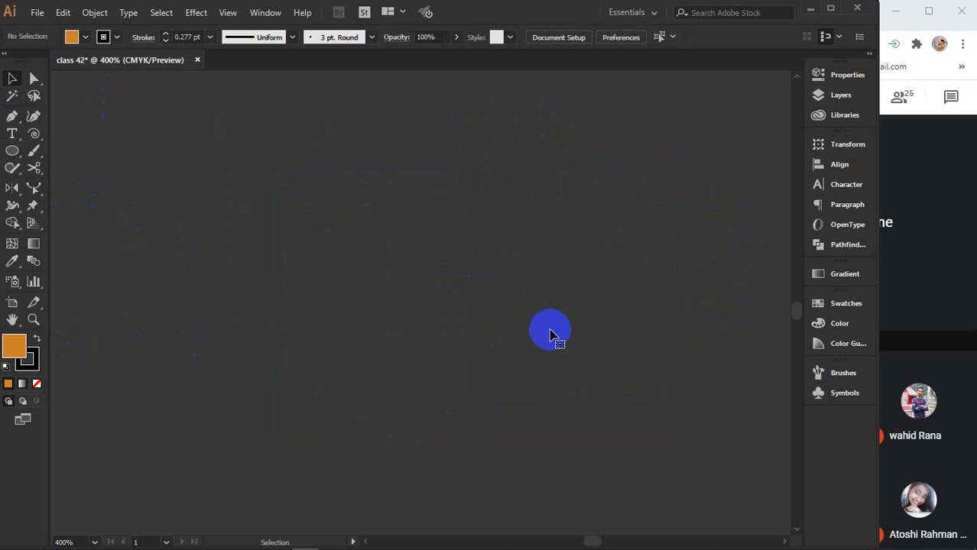
{"action": "left_click_drag", "start_coordinate": [13, 153], "coordinate": [112, 148]}
{"action": "left_click_drag", "start_coordinate": [245, 203], "coordinate": [445, 422]}
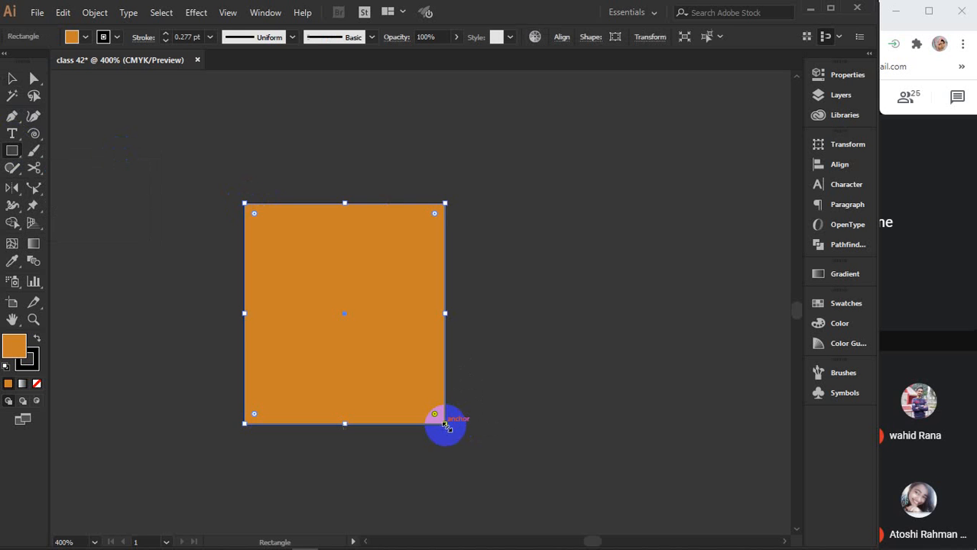
Cut the rectangle at its top-right and bottom-left corners with the Scissors tool and move the upper-left triangle away from the other
{"action": "left_click", "coordinate": [34, 168]}
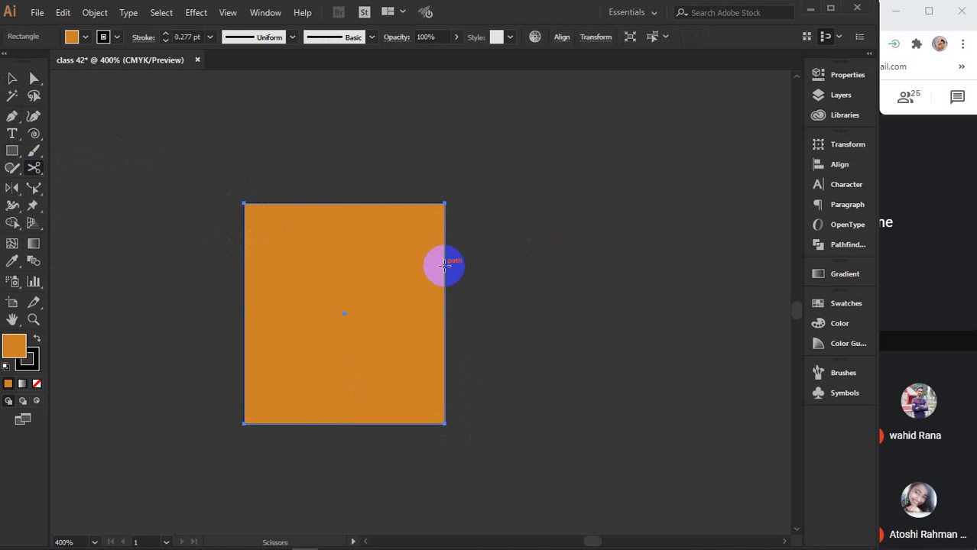
{"action": "left_click", "coordinate": [443, 202]}
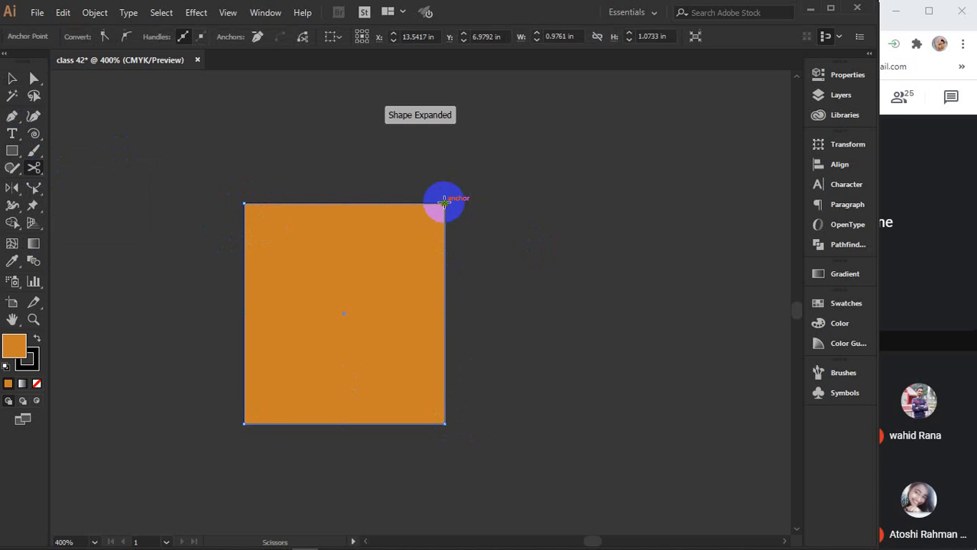
{"action": "left_click", "coordinate": [243, 421]}
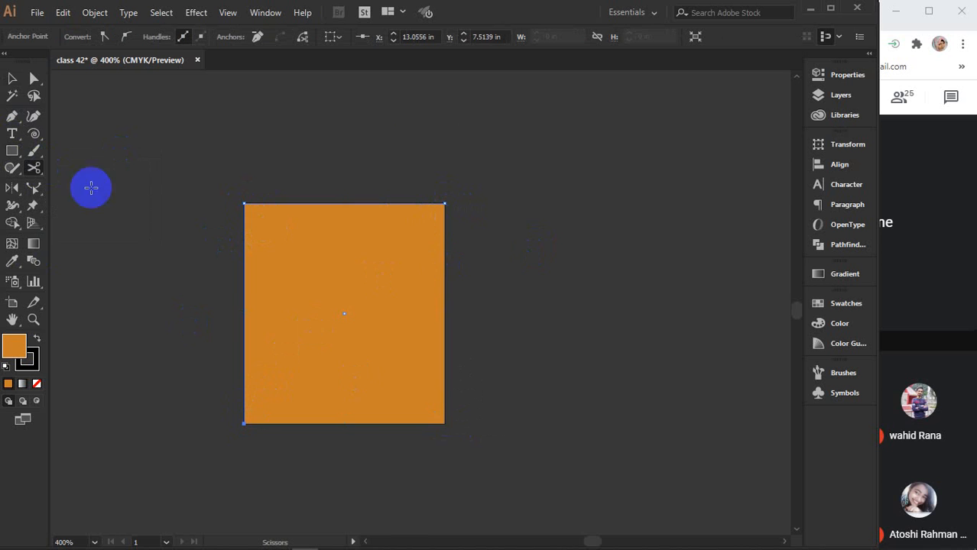
{"action": "left_click", "coordinate": [13, 78]}
{"action": "left_click_drag", "start_coordinate": [288, 234], "coordinate": [225, 174]}
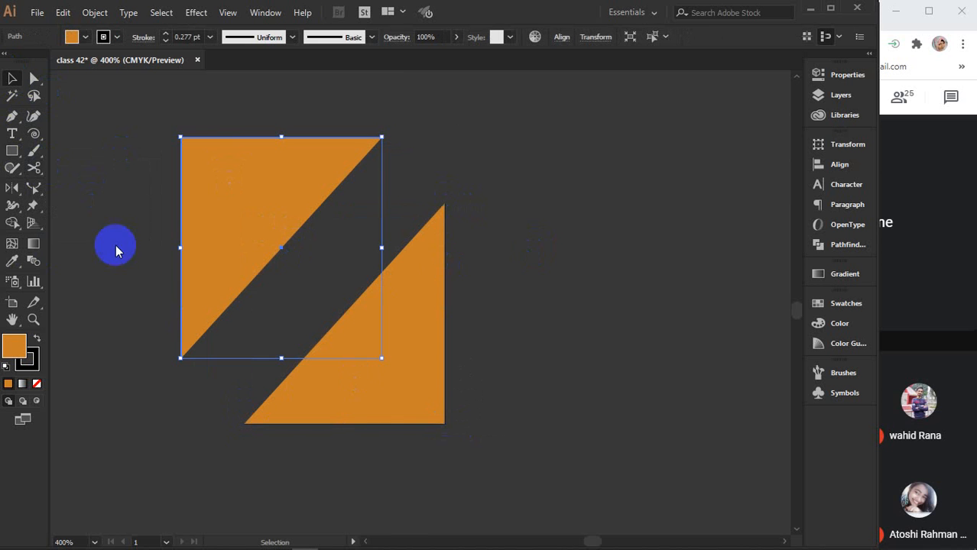
Remove the fill from both triangles and give their paths a white stroke
{"action": "left_click_drag", "start_coordinate": [101, 208], "coordinate": [413, 447]}
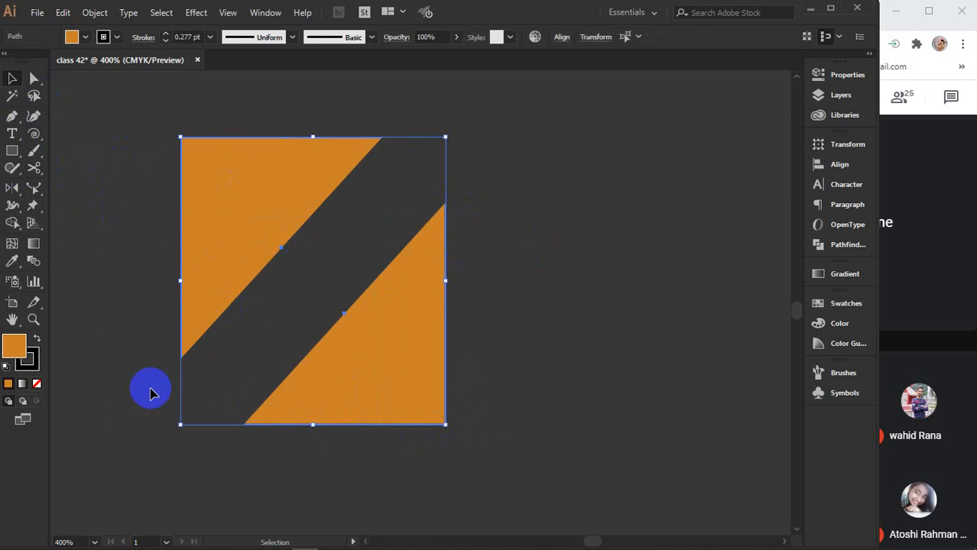
{"action": "left_click", "coordinate": [36, 384]}
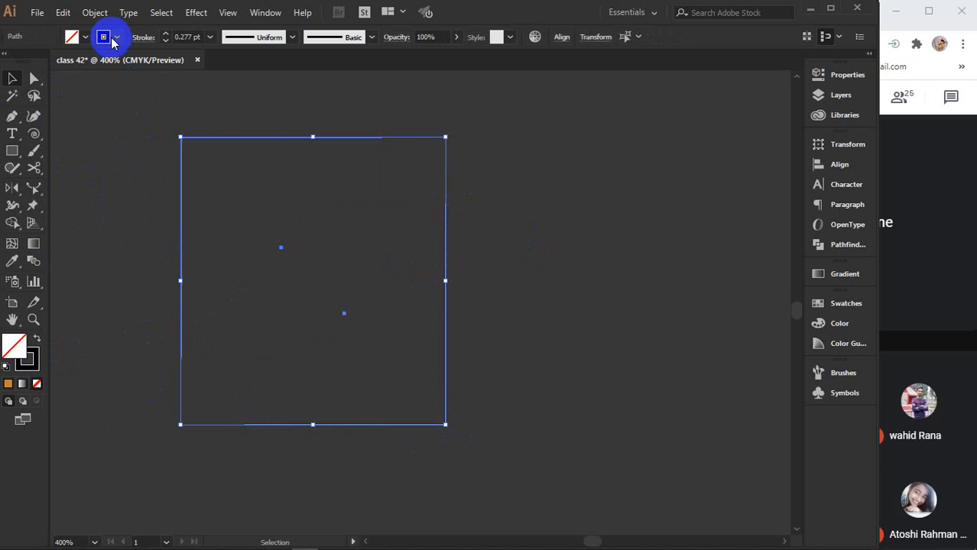
{"action": "left_click", "coordinate": [116, 38]}
{"action": "left_click", "coordinate": [59, 60]}
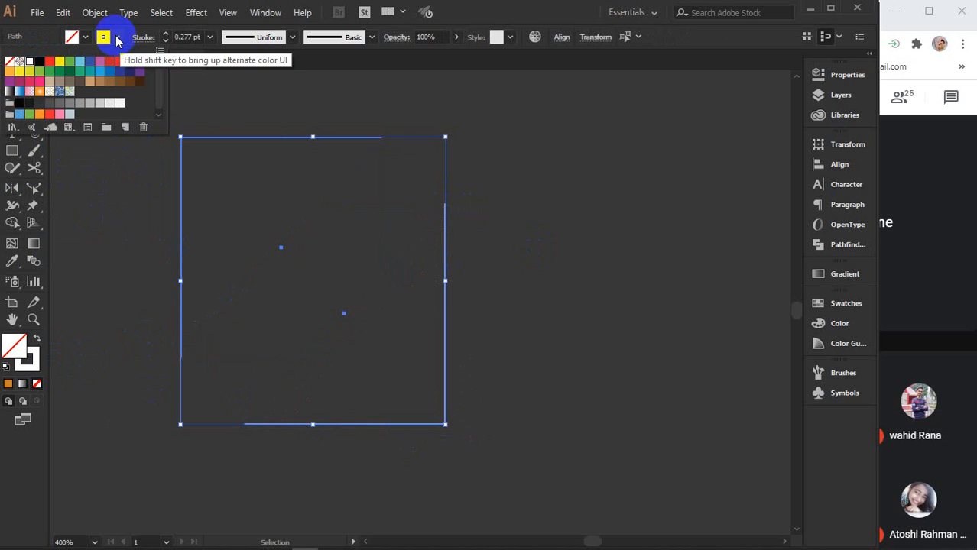
{"action": "left_click", "coordinate": [152, 112]}
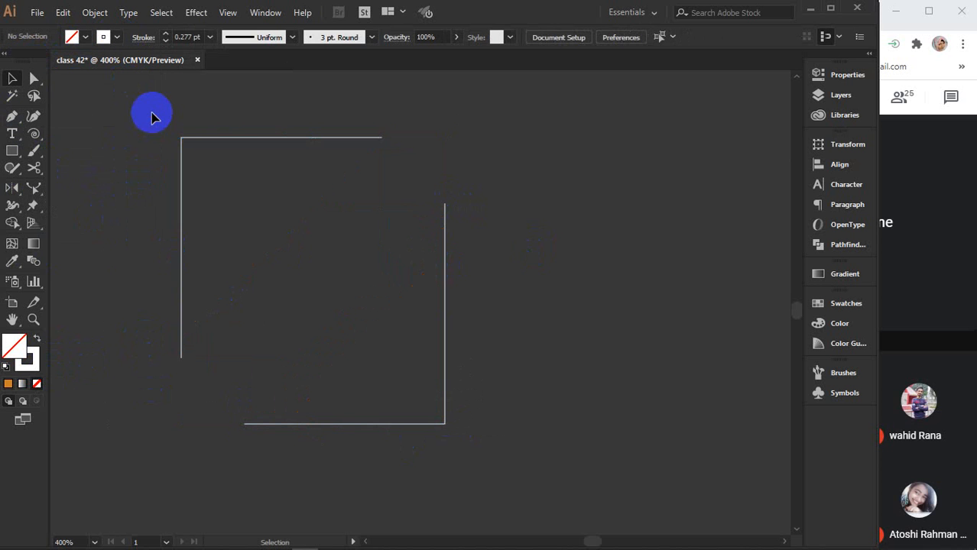
Reshape the upper-left open path by moving its corner anchor, bowing its vertical side outward and curving its horizontal side downward
{"action": "left_click_drag", "start_coordinate": [142, 143], "coordinate": [260, 240]}
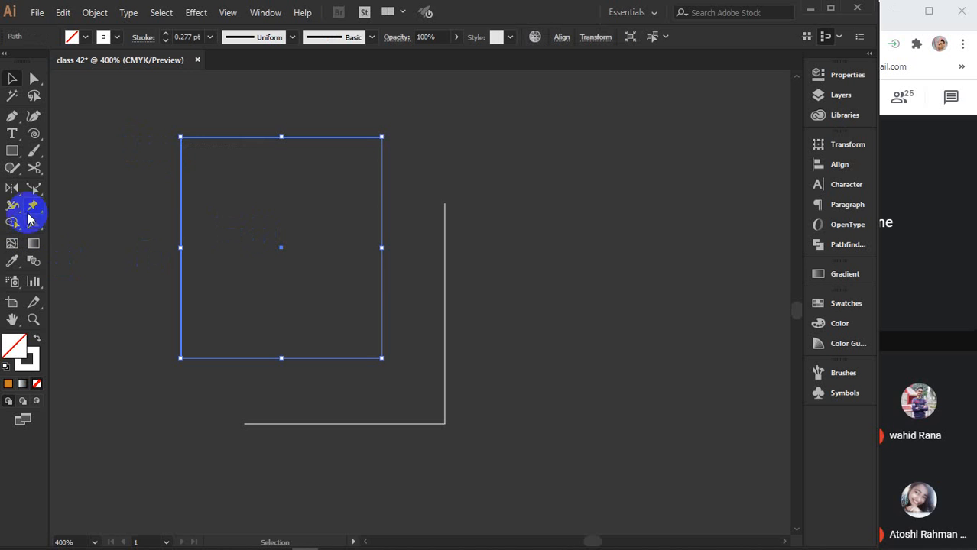
{"action": "left_click", "coordinate": [34, 191]}
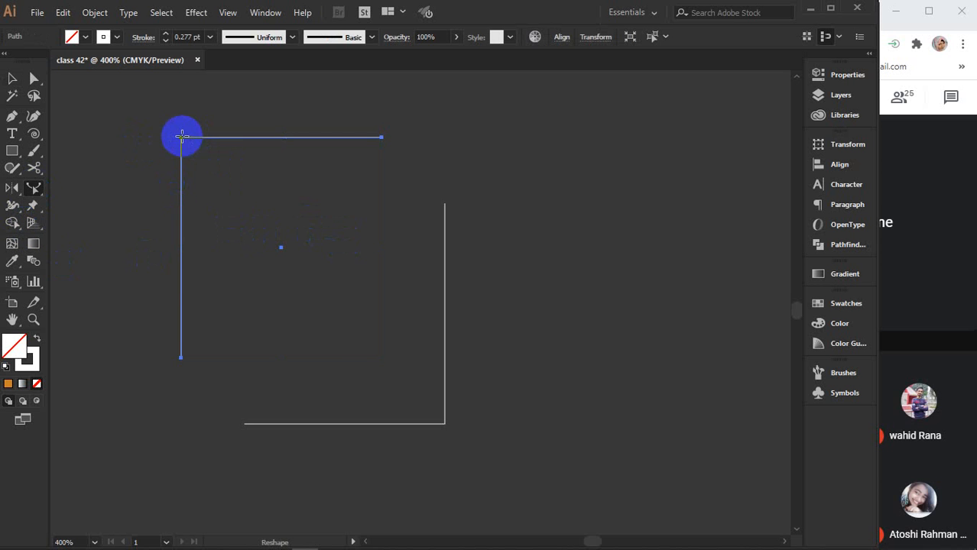
{"action": "left_click_drag", "start_coordinate": [181, 138], "coordinate": [203, 170]}
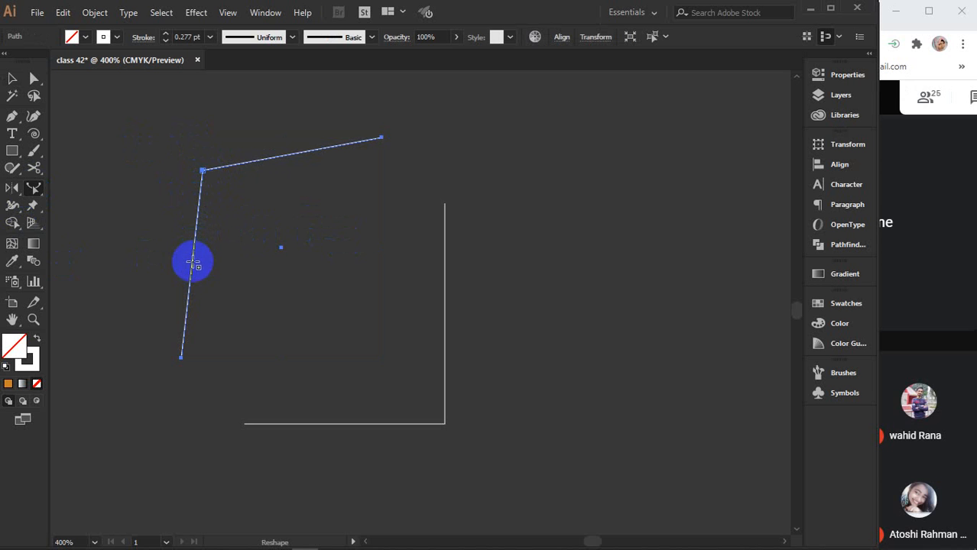
{"action": "left_click_drag", "start_coordinate": [193, 262], "coordinate": [146, 258]}
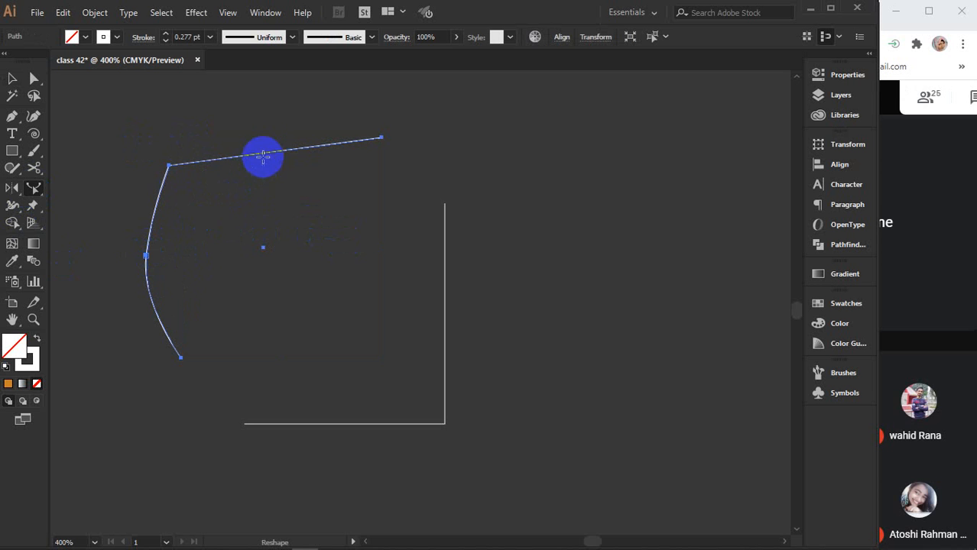
{"action": "left_click_drag", "start_coordinate": [263, 156], "coordinate": [265, 195]}
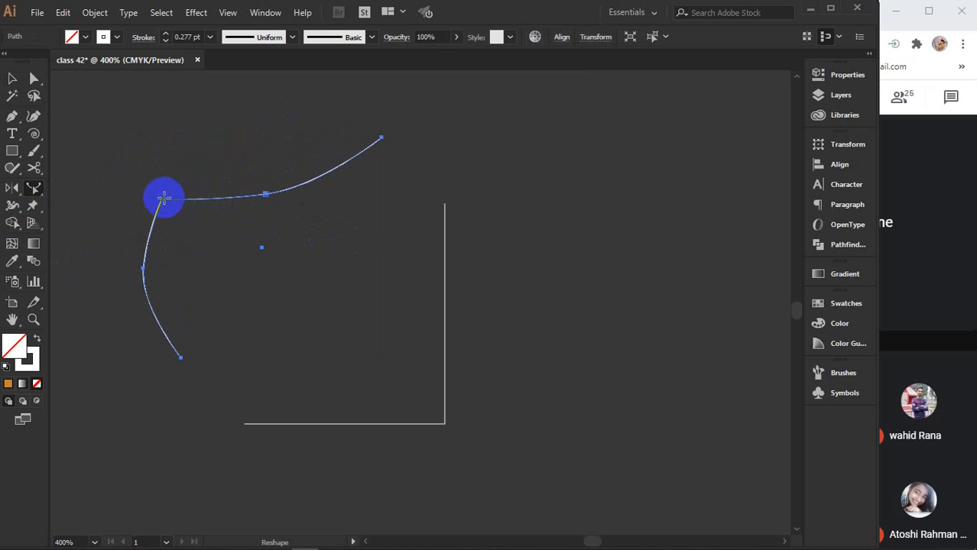
{"action": "mouse_move", "coordinate": [162, 203]}
{"action": "left_mouse_down"}
{"action": "mouse_move", "coordinate": [196, 255]}
{"action": "mouse_move", "coordinate": [288, 229]}
{"action": "mouse_move", "coordinate": [217, 240]}
{"action": "mouse_move", "coordinate": [157, 220]}
{"action": "mouse_move", "coordinate": [158, 207]}
{"action": "left_mouse_up"}
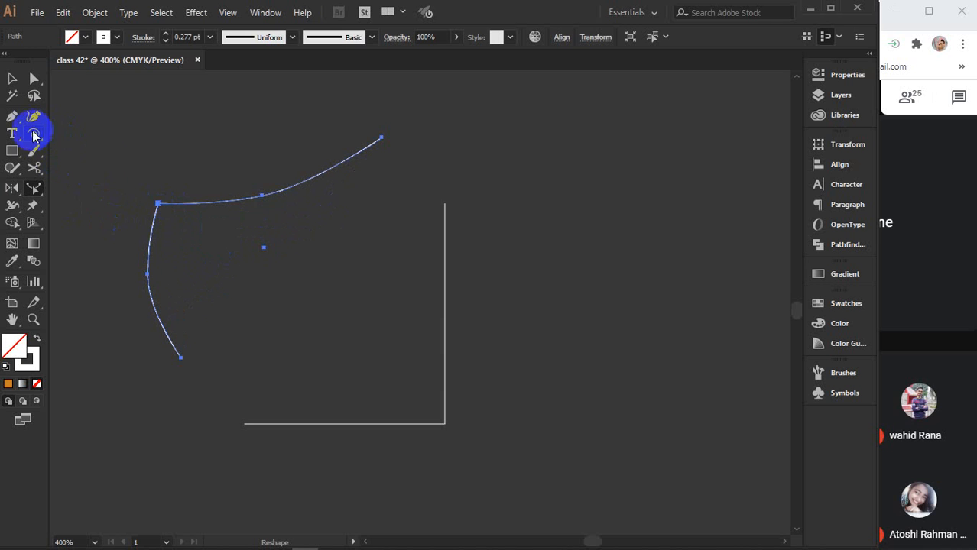
Add anchors along the path's upper side with the Reshape tool, bend it into an S-curve, and pull the corner anchor inward
{"action": "left_click_drag", "start_coordinate": [261, 195], "coordinate": [267, 223]}
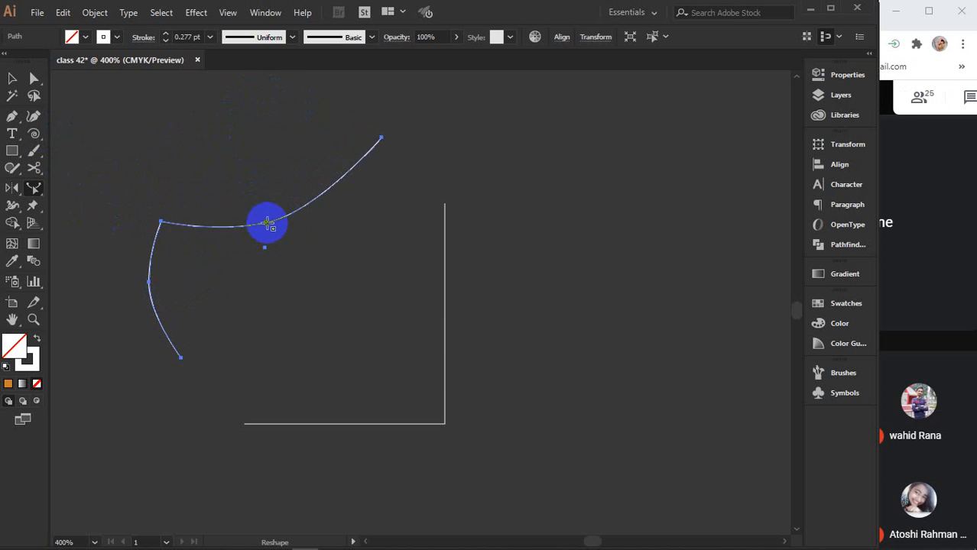
{"action": "left_click", "coordinate": [206, 227]}
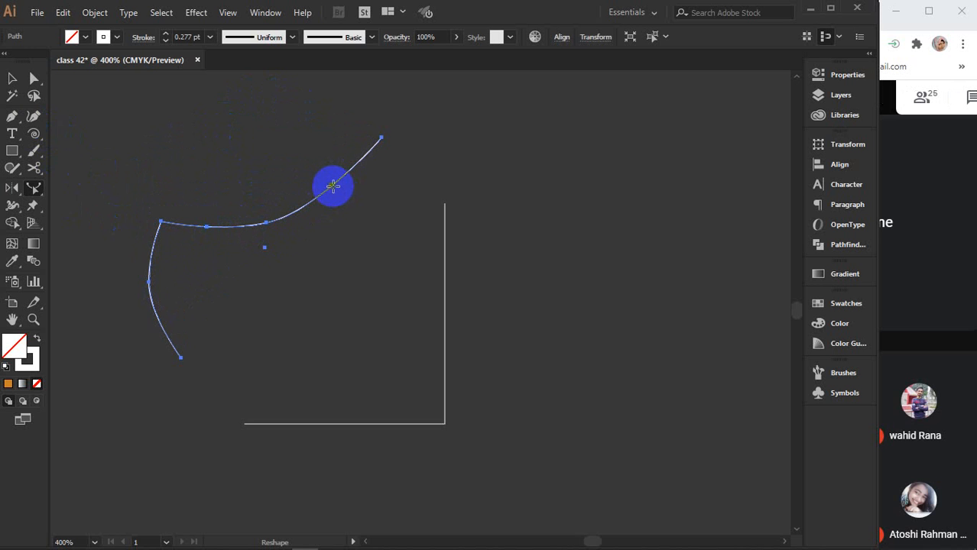
{"action": "left_click_drag", "start_coordinate": [333, 182], "coordinate": [315, 162]}
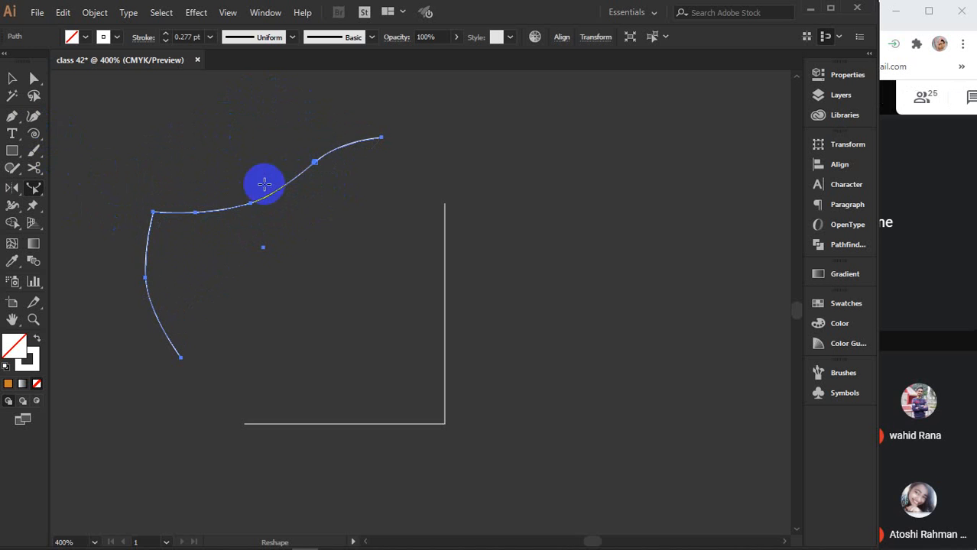
{"action": "left_click_drag", "start_coordinate": [249, 203], "coordinate": [260, 217]}
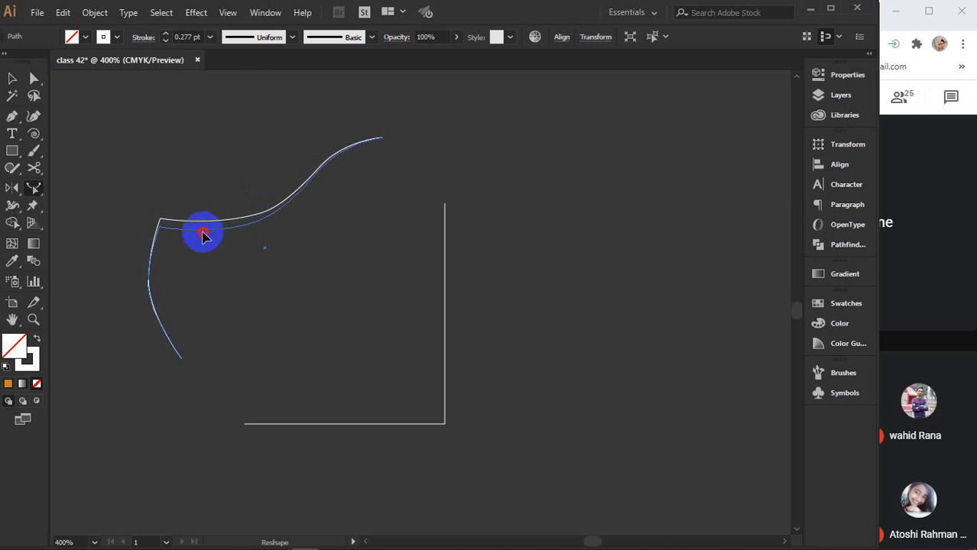
{"action": "left_click_drag", "start_coordinate": [203, 236], "coordinate": [230, 231]}
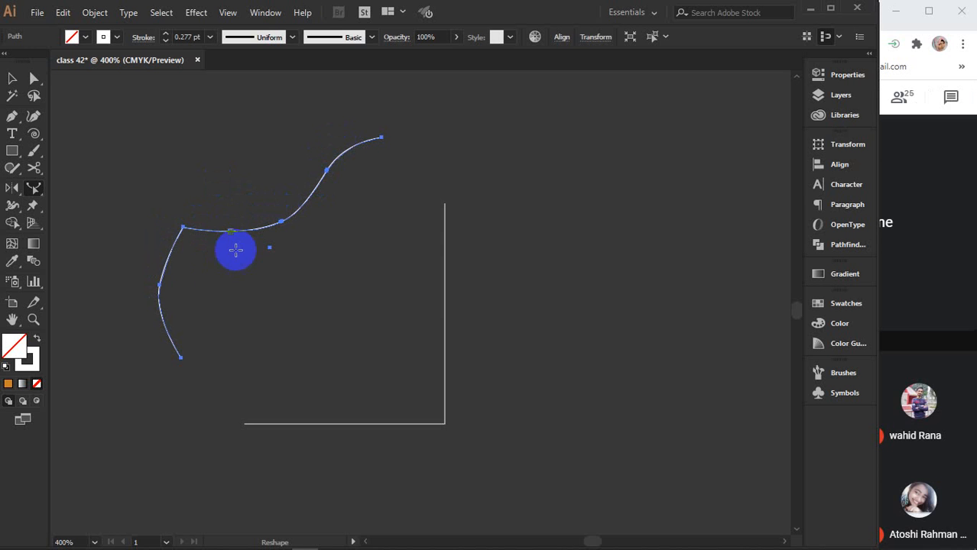
{"action": "left_click_drag", "start_coordinate": [159, 285], "coordinate": [140, 268]}
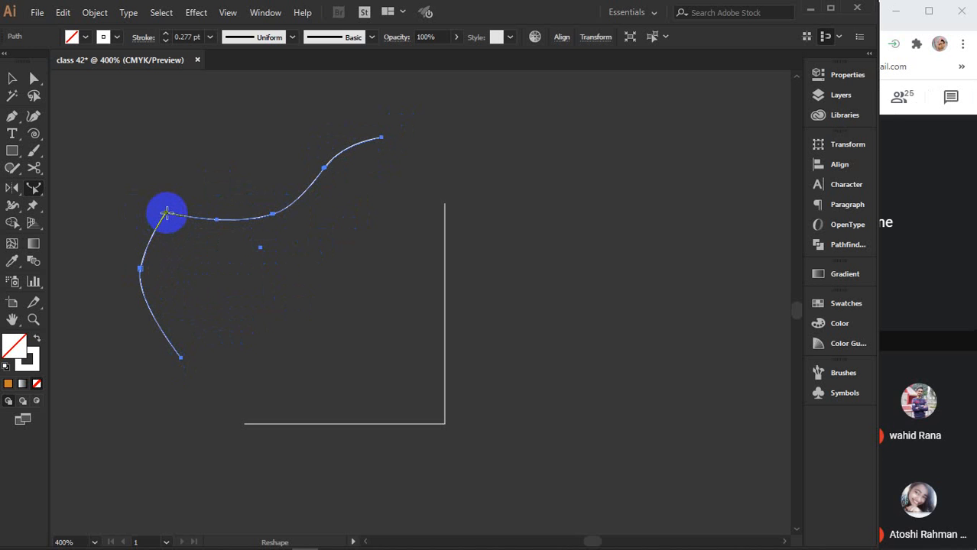
{"action": "left_click_drag", "start_coordinate": [165, 213], "coordinate": [249, 272]}
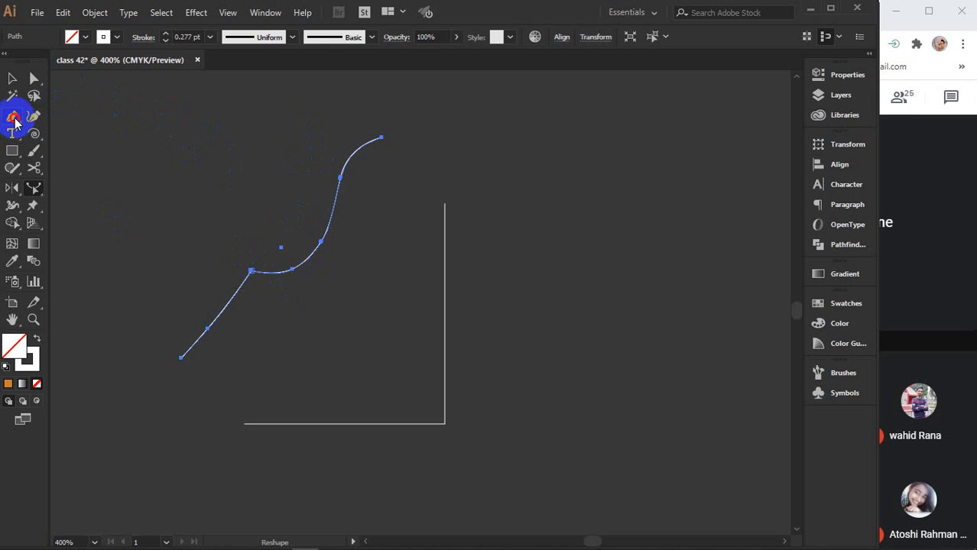
Draw a closed, irregular curved shape with the Pen tool in the empty area beside the two open paths
{"action": "left_click", "coordinate": [13, 120]}
{"action": "left_click", "coordinate": [636, 145]}
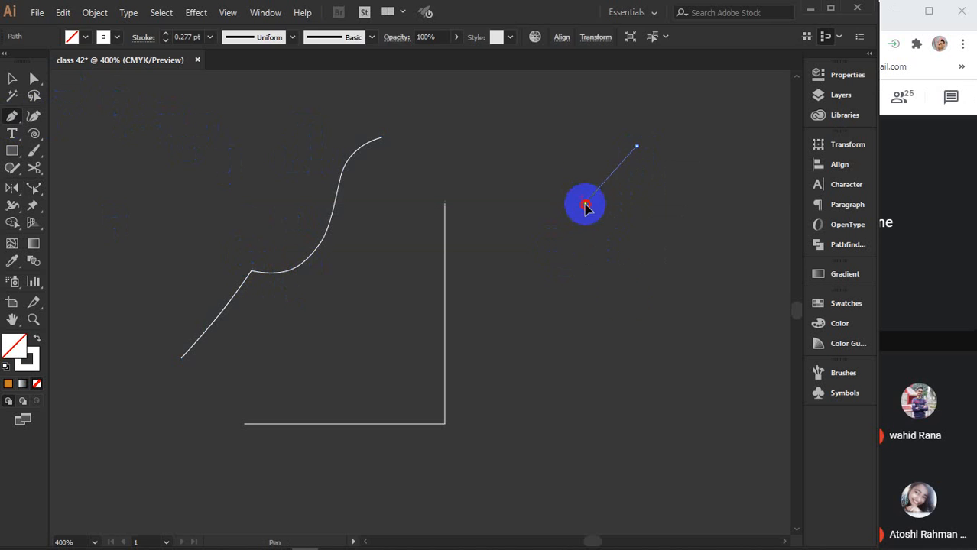
{"action": "left_click_drag", "start_coordinate": [584, 204], "coordinate": [537, 339]}
{"action": "left_click_drag", "start_coordinate": [556, 389], "coordinate": [633, 415]}
{"action": "left_click_drag", "start_coordinate": [716, 372], "coordinate": [717, 309]}
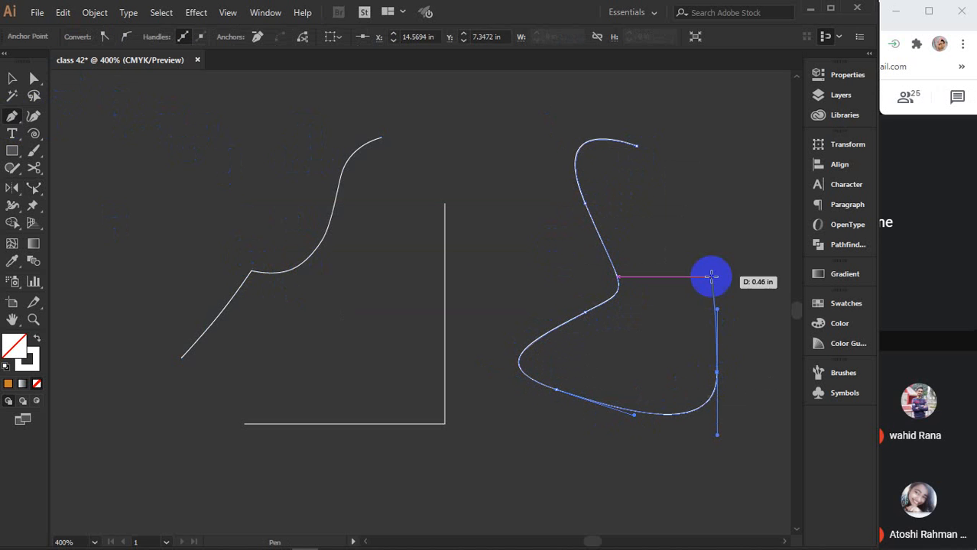
{"action": "left_click_drag", "start_coordinate": [711, 239], "coordinate": [705, 222]}
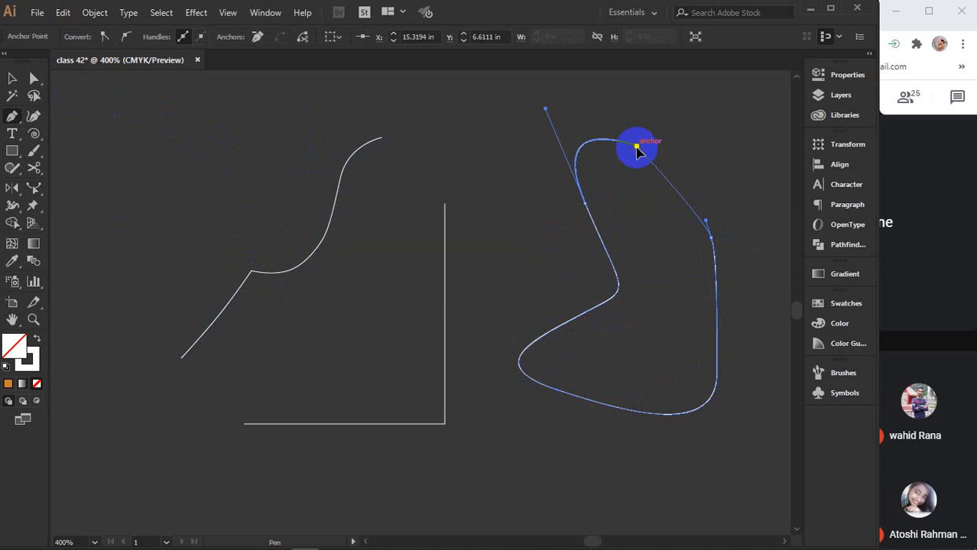
{"action": "left_click", "coordinate": [636, 145]}
Reshape the closed curve from its side and lower-right anchors, and pull its upper anchor down while leaving several overlapping copies
{"action": "left_click", "coordinate": [34, 188]}
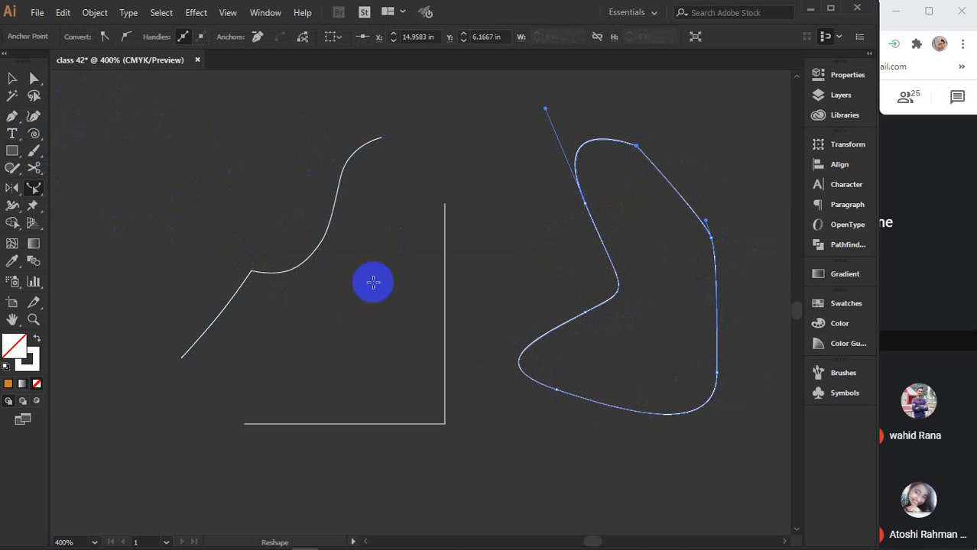
{"action": "left_click_drag", "start_coordinate": [585, 312], "coordinate": [520, 275]}
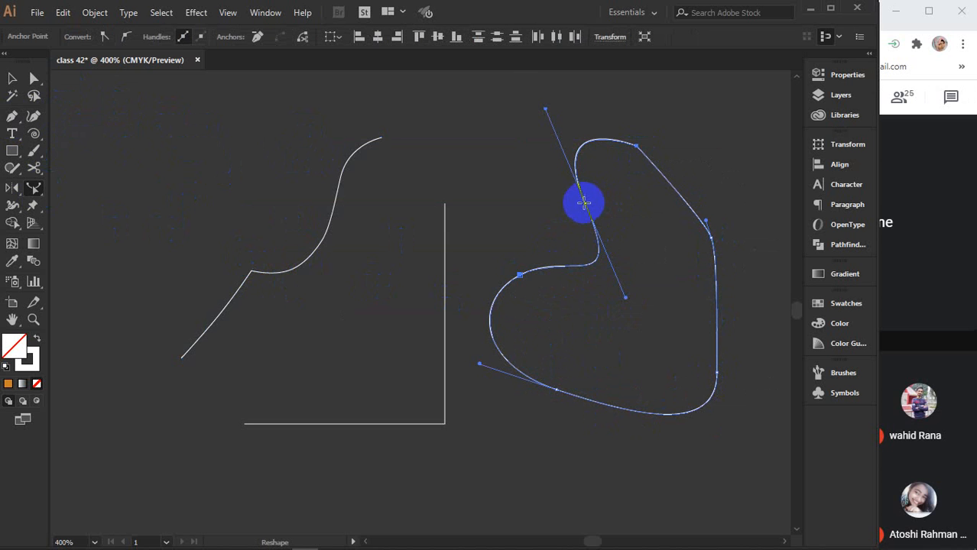
{"action": "left_click_drag", "start_coordinate": [583, 203], "coordinate": [537, 210]}
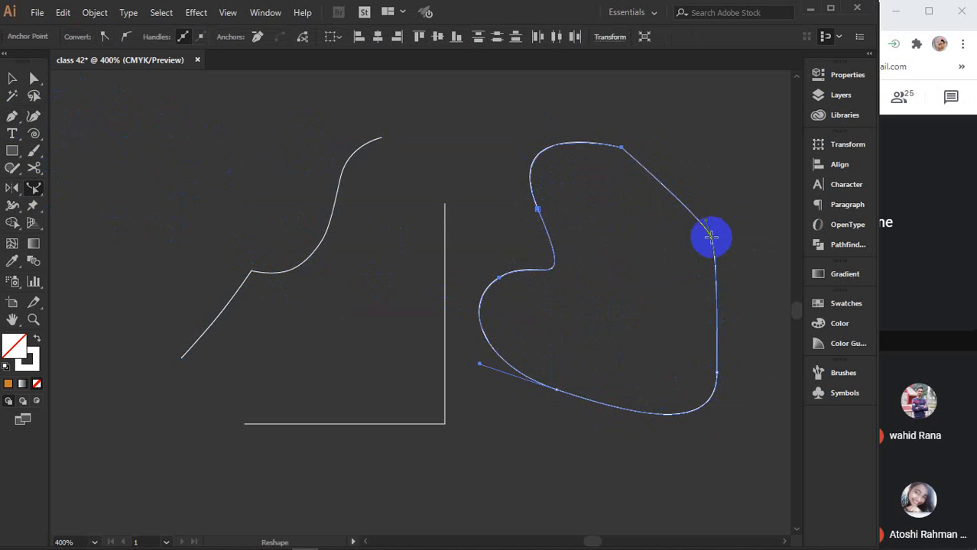
{"action": "left_click_drag", "start_coordinate": [709, 237], "coordinate": [732, 232]}
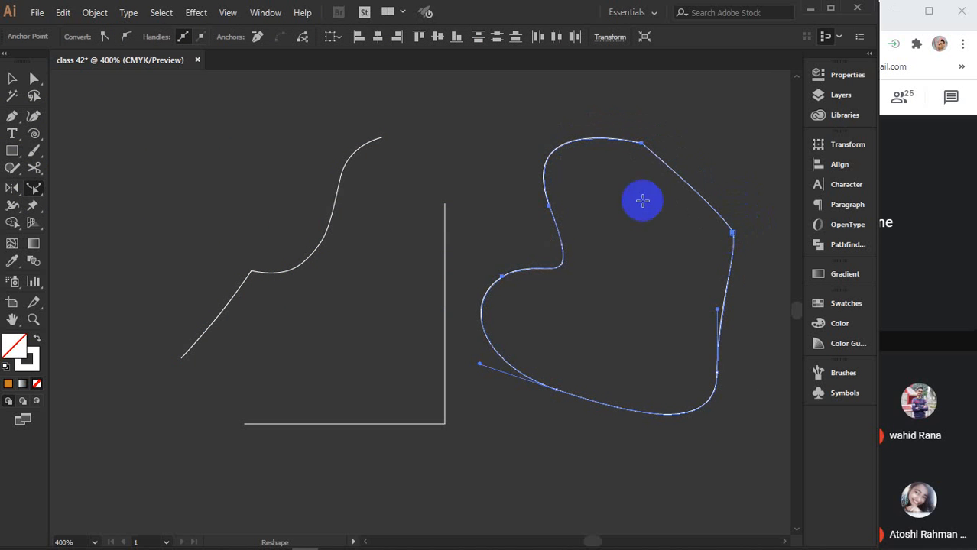
{"action": "left_click_drag", "start_coordinate": [714, 373], "coordinate": [671, 395]}
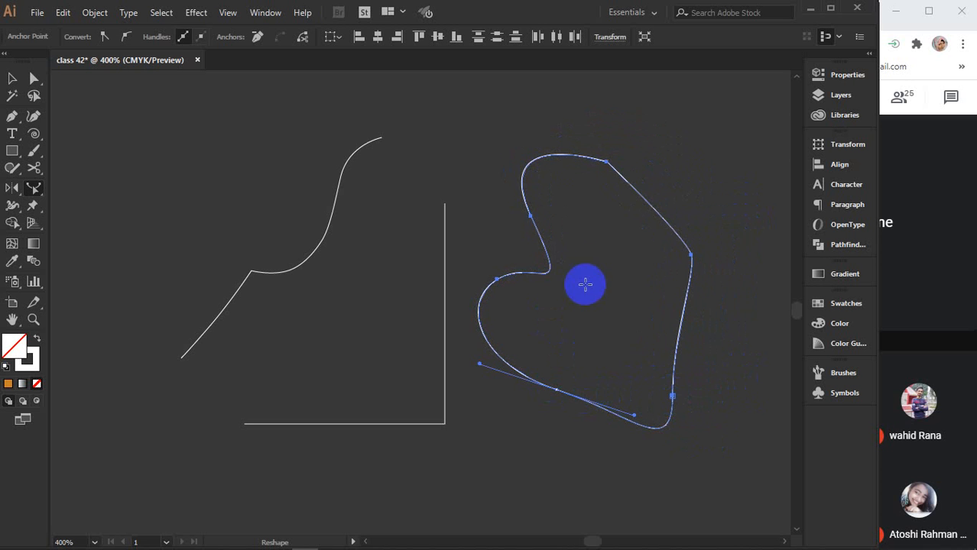
{"action": "left_click_drag", "start_coordinate": [605, 161], "coordinate": [663, 375]}
Select both open paths and all the overlapping curved shapes and delete them
{"action": "left_click", "coordinate": [12, 78]}
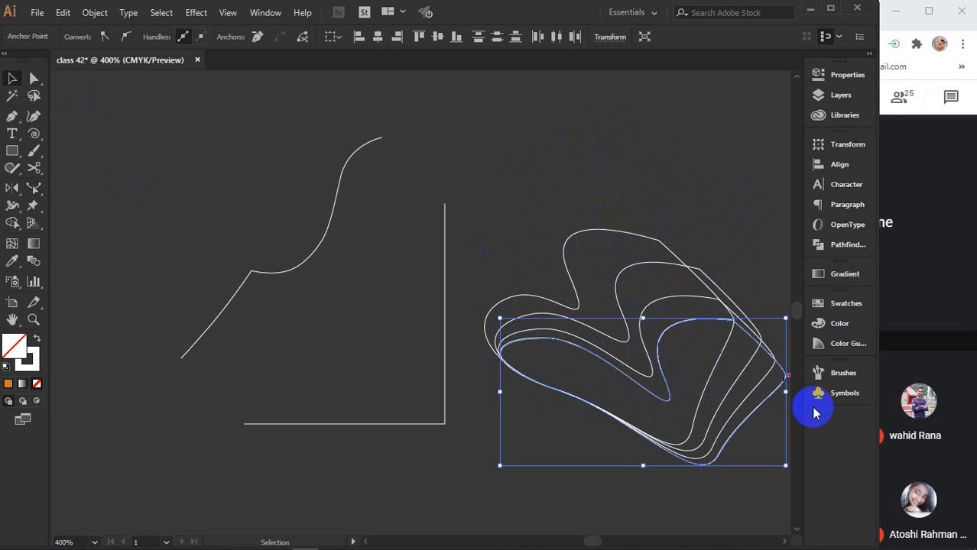
{"action": "left_click", "coordinate": [573, 169]}
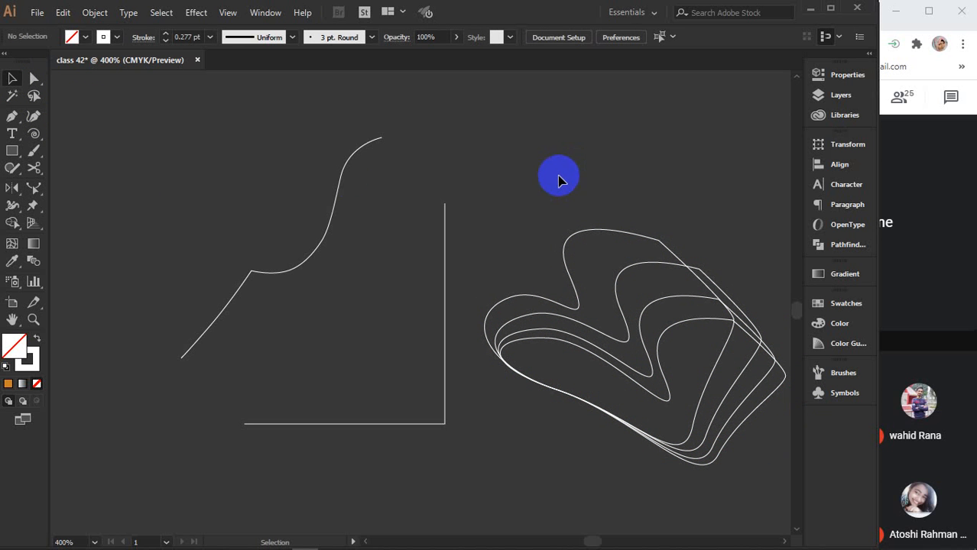
{"action": "left_click_drag", "start_coordinate": [249, 145], "coordinate": [722, 458]}
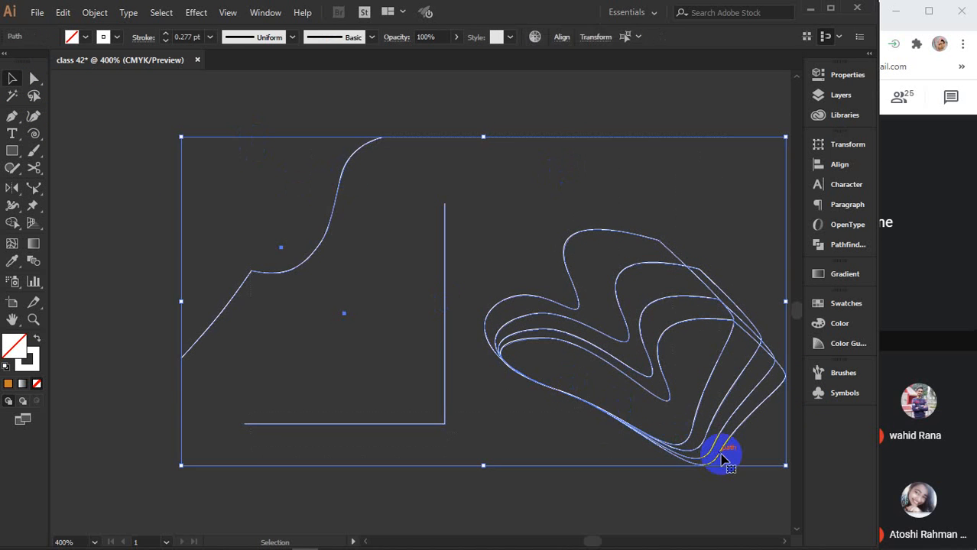
{"action": "key", "text": "Delete"}
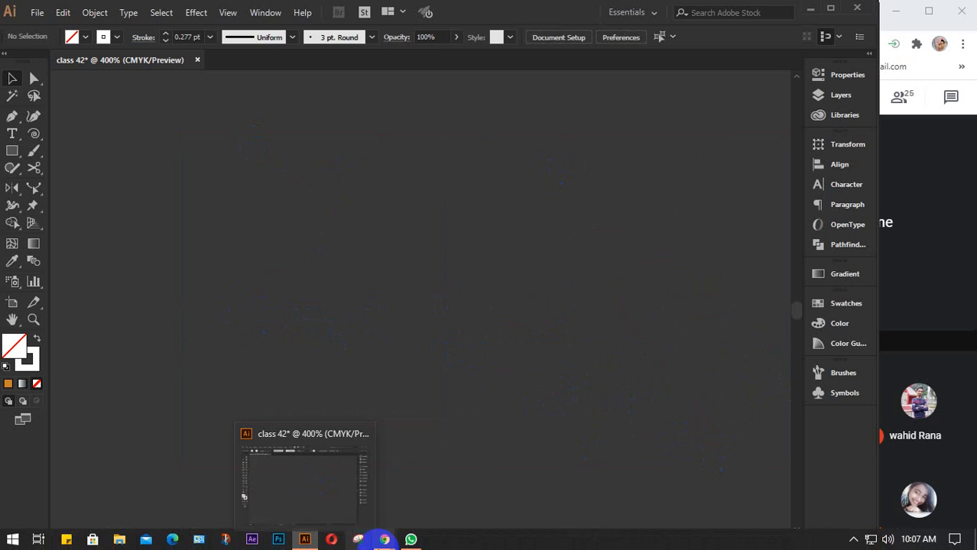
Switch to Chrome, open a new tab, separate it into its own window and widen that window over the artboard
{"action": "mouse_move", "coordinate": [394, 547]}
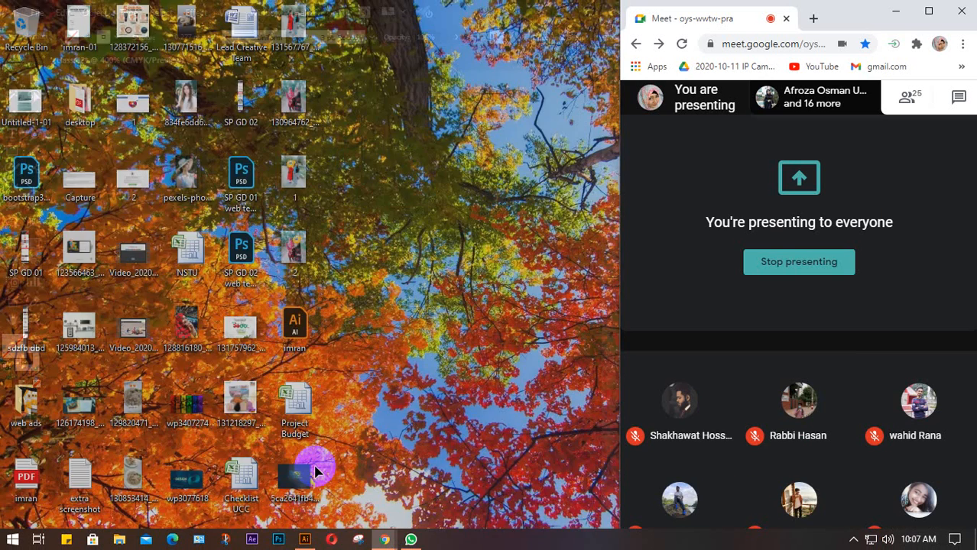
{"action": "left_click", "coordinate": [306, 473]}
{"action": "left_click", "coordinate": [815, 18]}
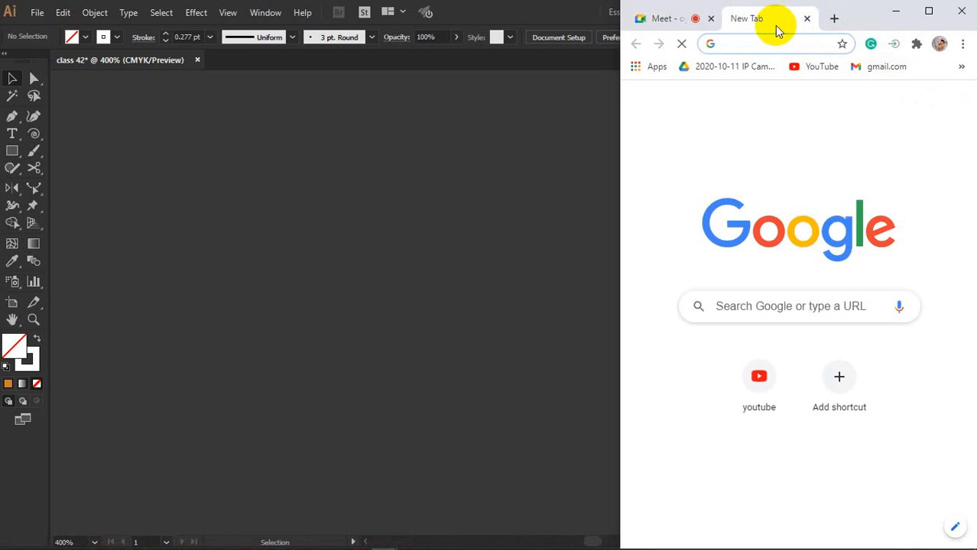
{"action": "left_click_drag", "start_coordinate": [774, 22], "coordinate": [55, 10]}
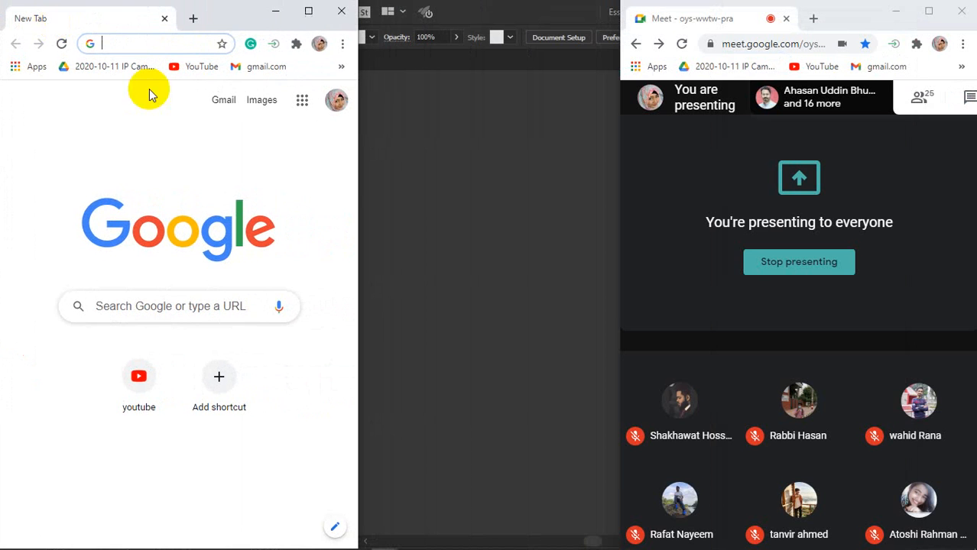
{"action": "left_click_drag", "start_coordinate": [360, 185], "coordinate": [795, 198]}
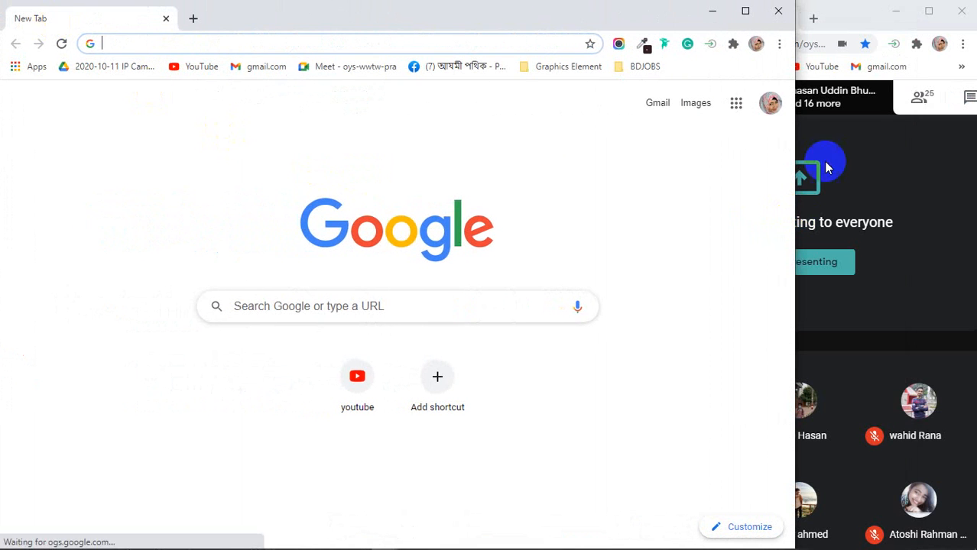
Search Google for "background wallpaper hd" and show the image results
{"action": "left_click", "coordinate": [242, 46]}
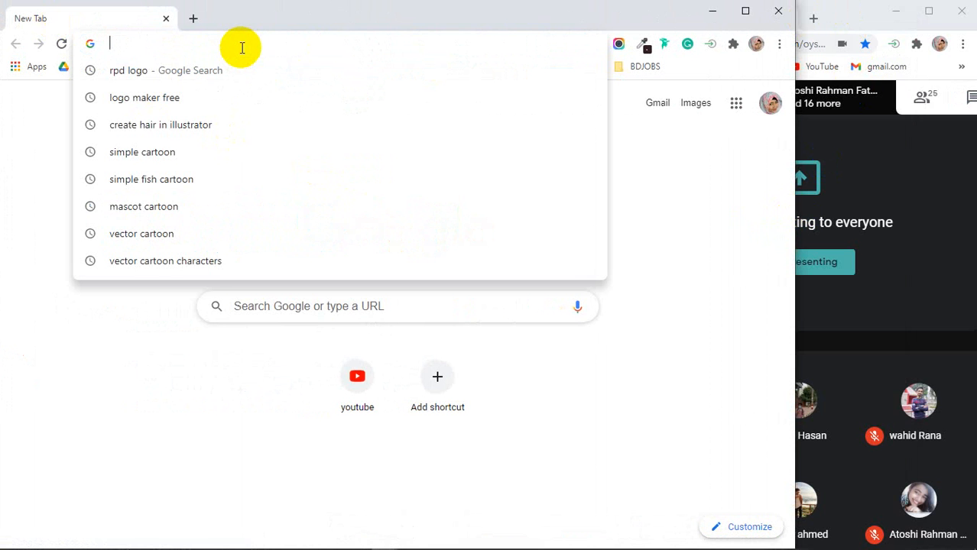
{"action": "type", "text": "back"}
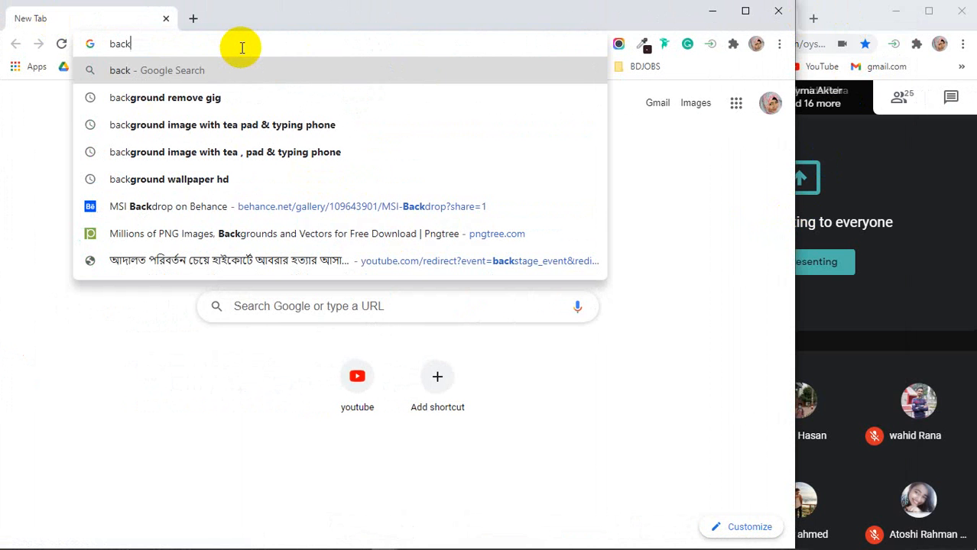
{"action": "key", "text": "Down"}
{"action": "key", "text": "Down"}
{"action": "key", "text": "Down"}
{"action": "key", "text": "Down"}
{"action": "key", "text": "Return"}
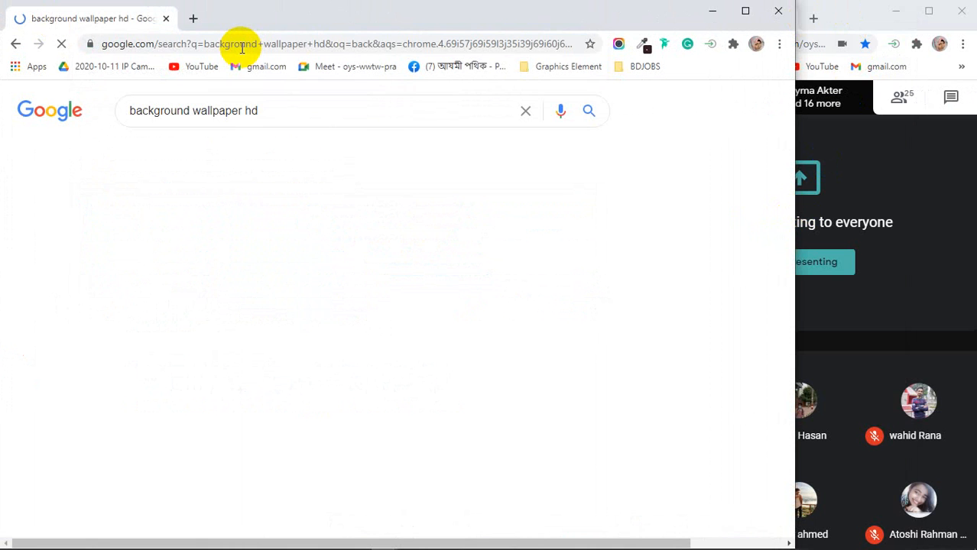
{"action": "left_click", "coordinate": [200, 151]}
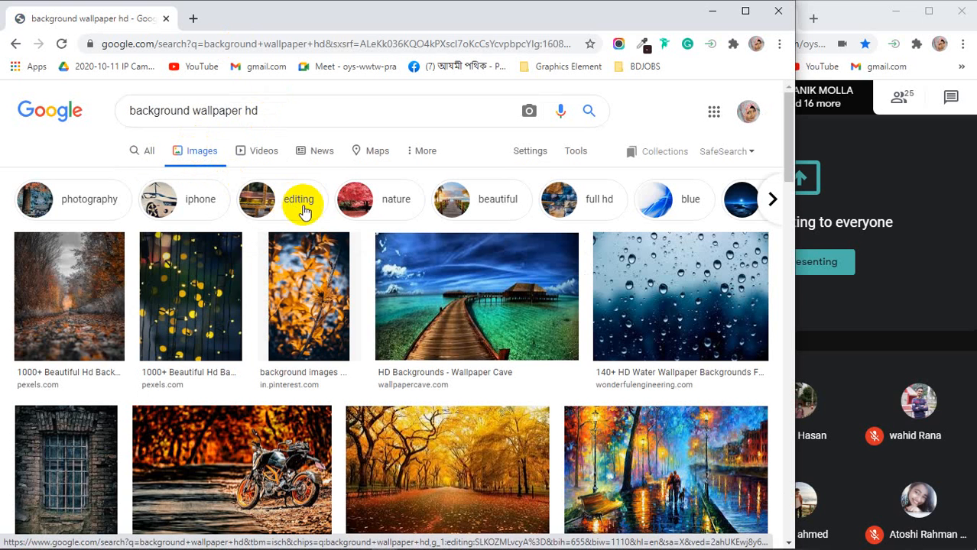
Preview the string-lights and autumn-path wallpapers and browse the image results for a suitable background photo
{"action": "left_click", "coordinate": [181, 316]}
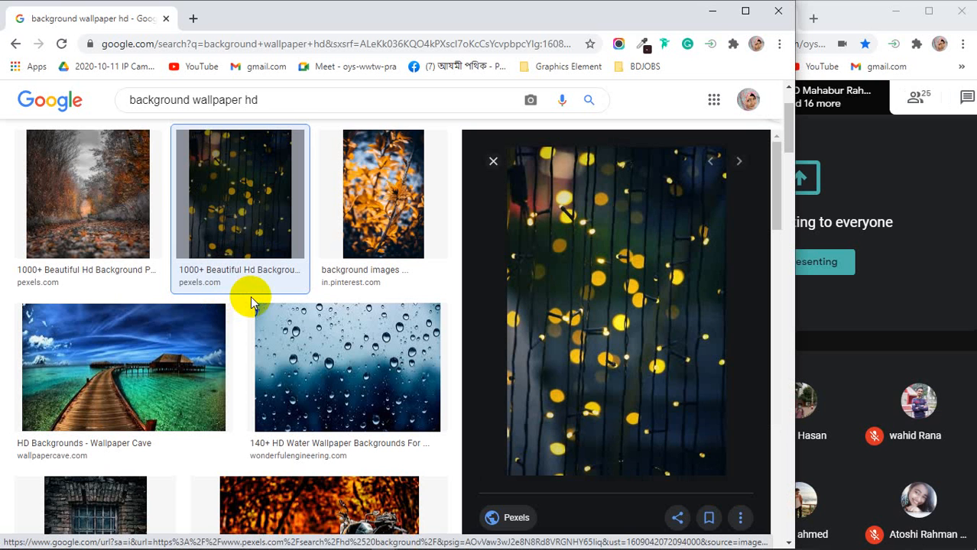
{"action": "left_click", "coordinate": [108, 212]}
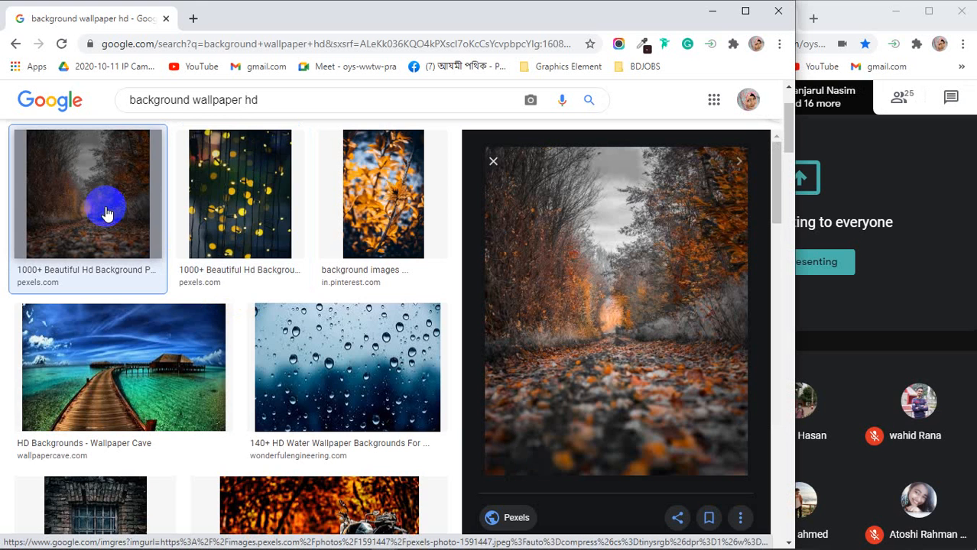
{"action": "scroll", "coordinate": [261, 313], "scroll_direction": "down", "scroll_amount": 3}
{"action": "scroll", "coordinate": [266, 318], "scroll_direction": "down", "scroll_amount": 3}
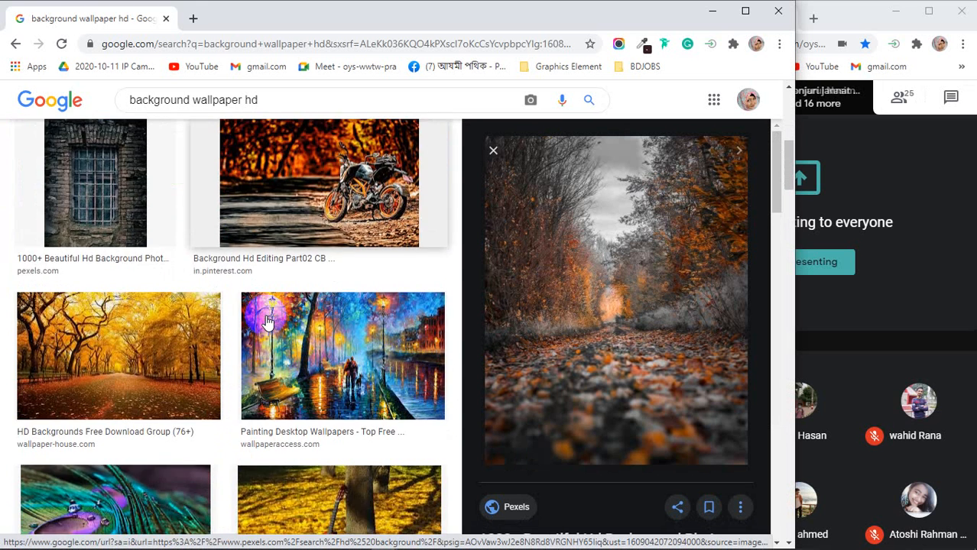
{"action": "scroll", "coordinate": [266, 321], "scroll_direction": "down", "scroll_amount": 3}
{"action": "scroll", "coordinate": [196, 286], "scroll_direction": "down", "scroll_amount": 1}
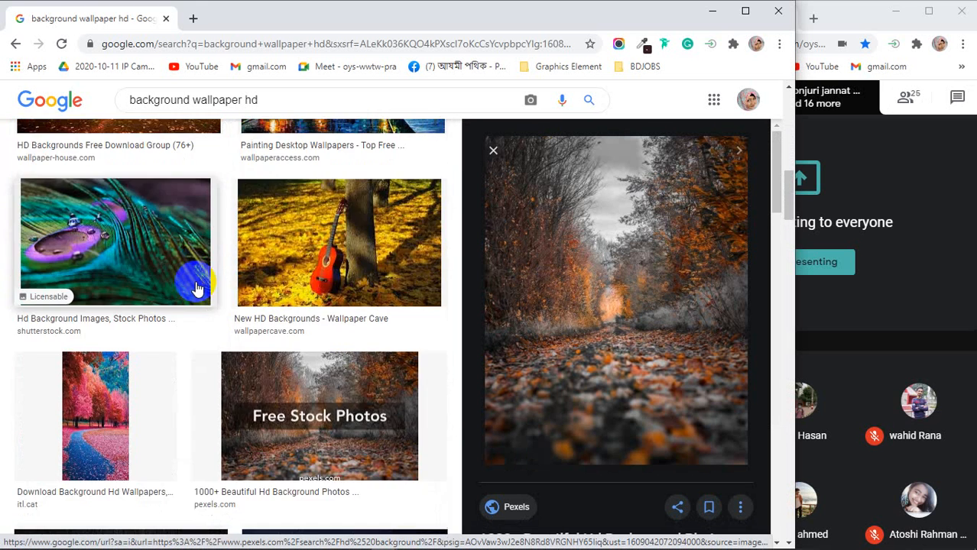
{"action": "scroll", "coordinate": [196, 286], "scroll_direction": "down", "scroll_amount": 3}
{"action": "scroll", "coordinate": [197, 286], "scroll_direction": "down", "scroll_amount": 2}
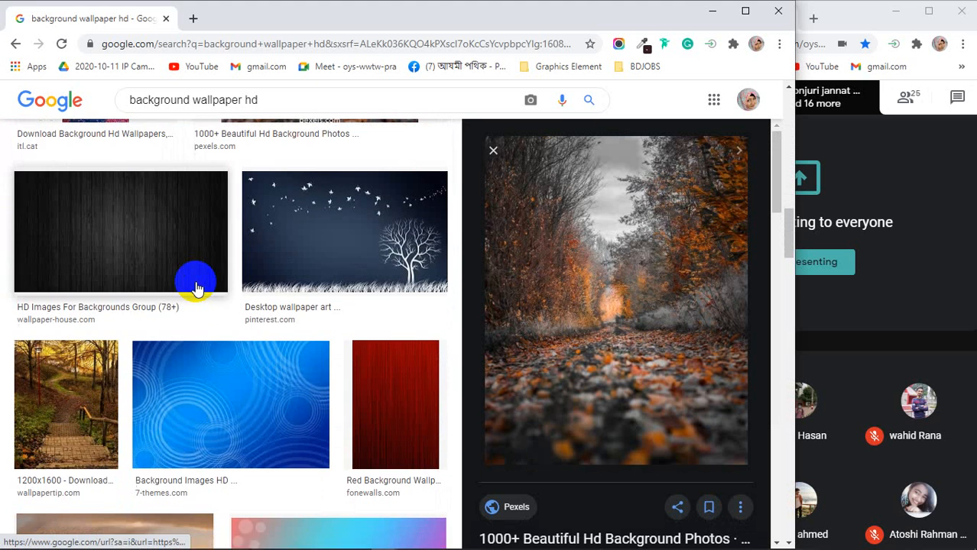
{"action": "scroll", "coordinate": [196, 286], "scroll_direction": "down", "scroll_amount": 6}
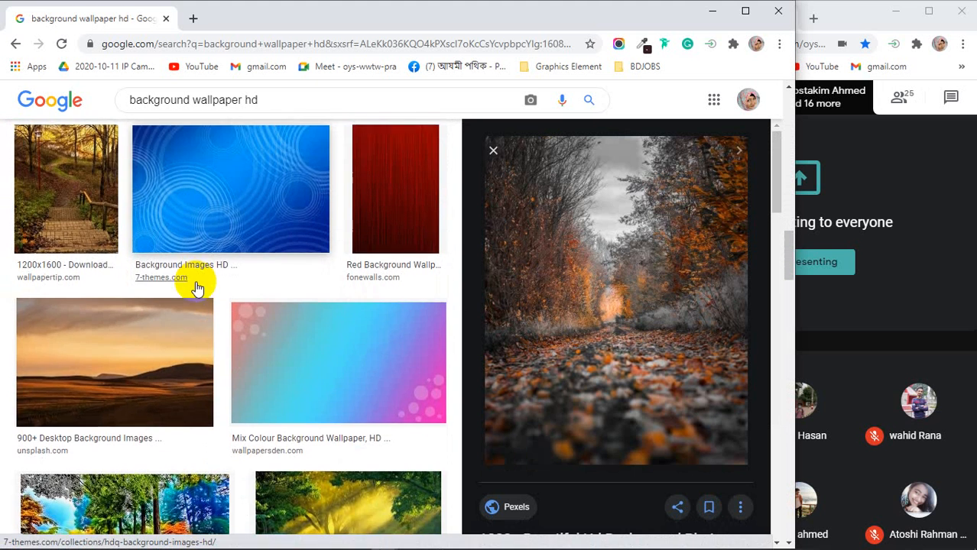
{"action": "scroll", "coordinate": [196, 287], "scroll_direction": "down", "scroll_amount": 5}
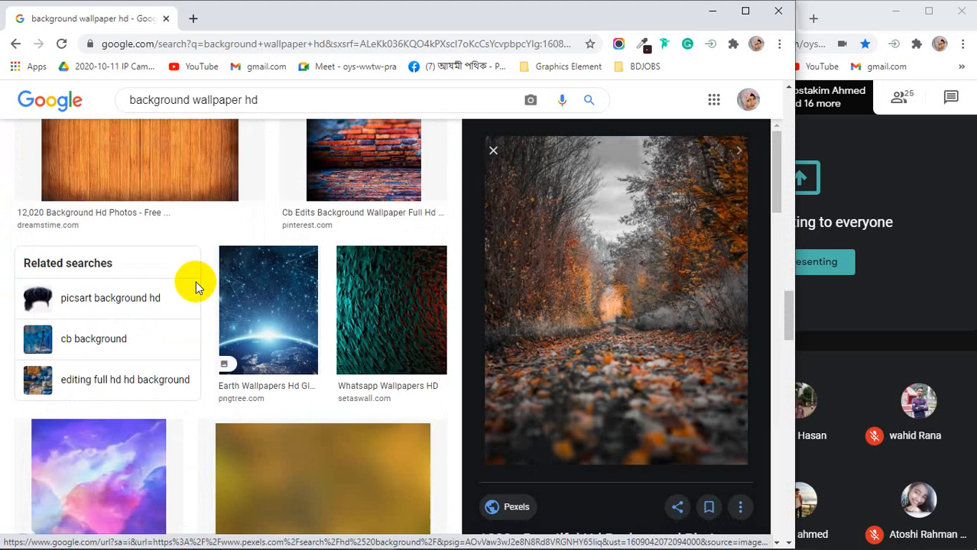
{"action": "scroll", "coordinate": [195, 287], "scroll_direction": "down", "scroll_amount": 5}
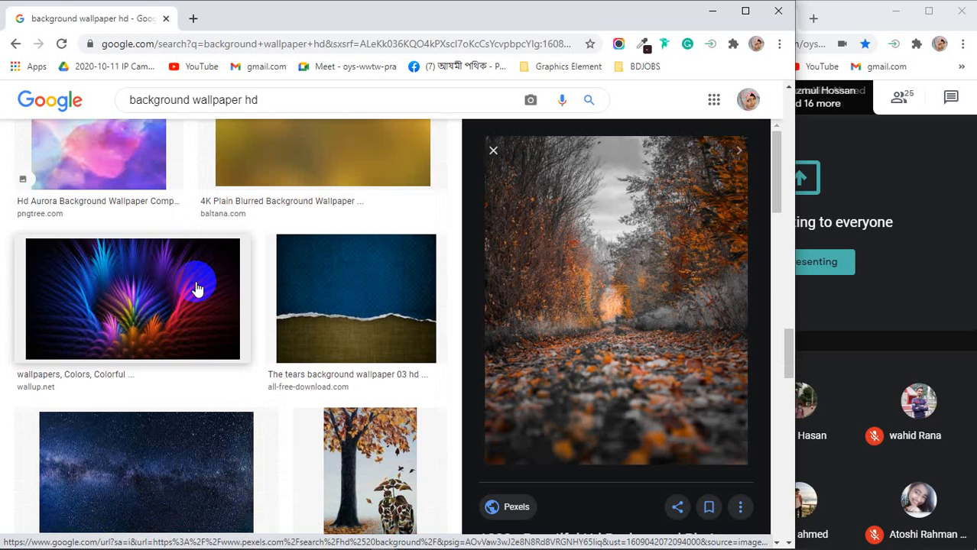
{"action": "scroll", "coordinate": [196, 287], "scroll_direction": "down", "scroll_amount": 5}
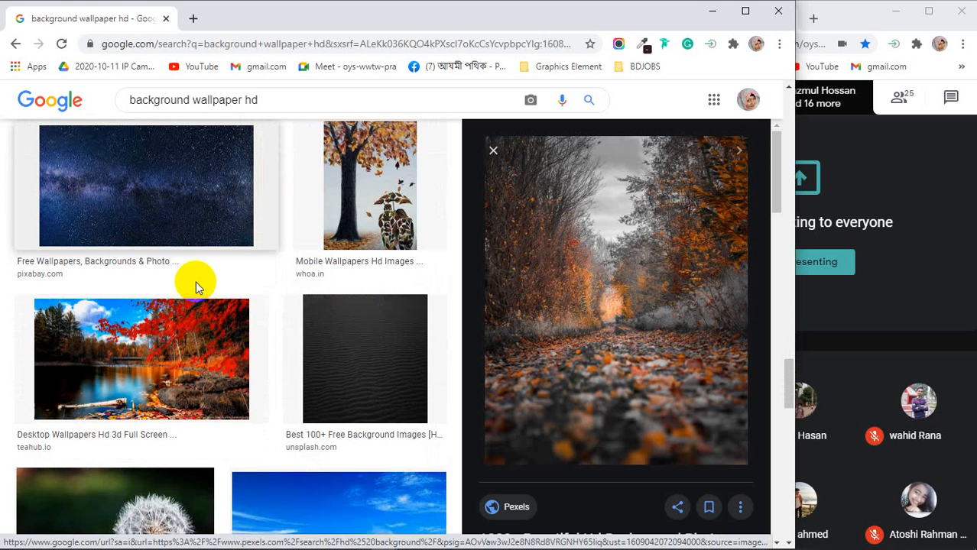
{"action": "scroll", "coordinate": [196, 288], "scroll_direction": "down", "scroll_amount": 2}
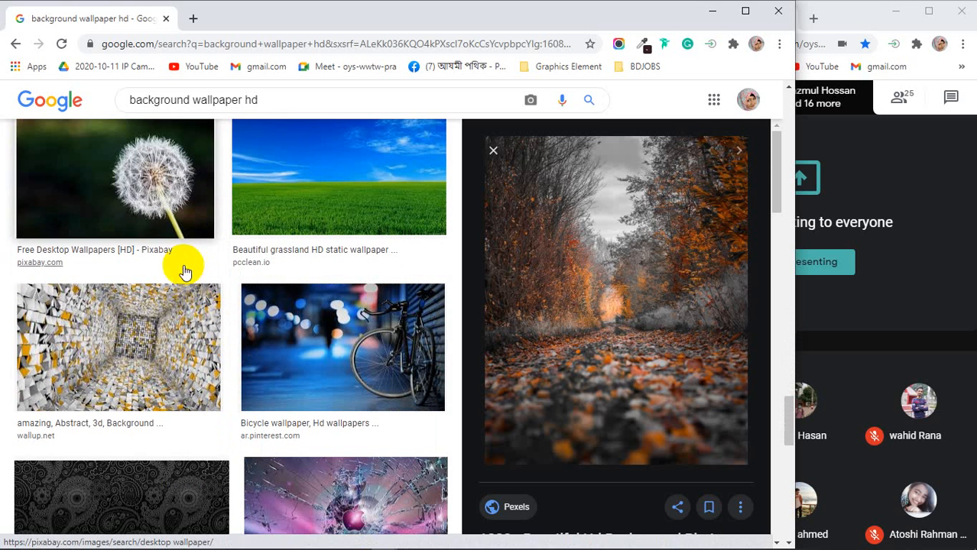
{"action": "left_click", "coordinate": [135, 183]}
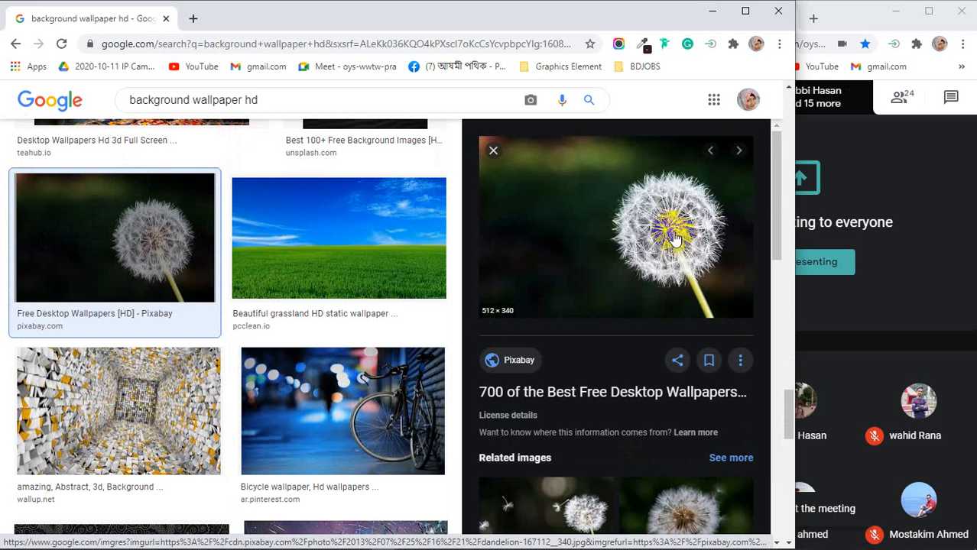
{"action": "right_click", "coordinate": [578, 189]}
{"action": "left_click", "coordinate": [606, 316]}
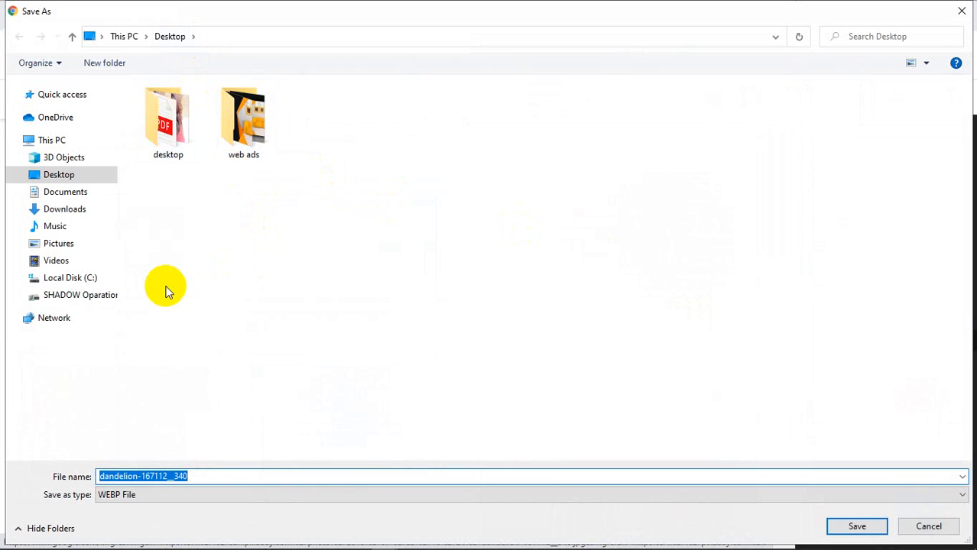
{"action": "left_click", "coordinate": [928, 527]}
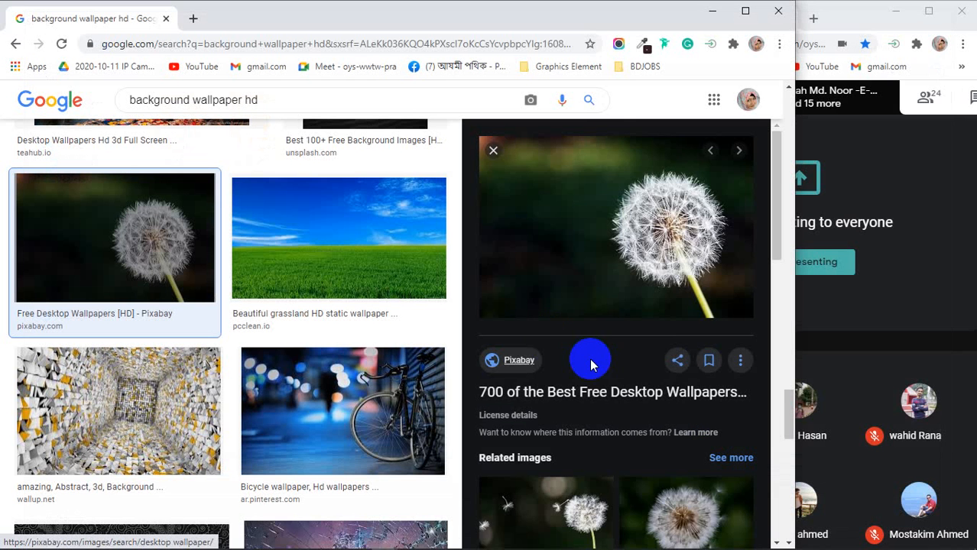
Browse the related dandelion images, preview the blue night-street bicycle wallpaper, and save it as a JPEG in the Downloads folder
{"action": "scroll", "coordinate": [544, 337], "scroll_direction": "down", "scroll_amount": 10}
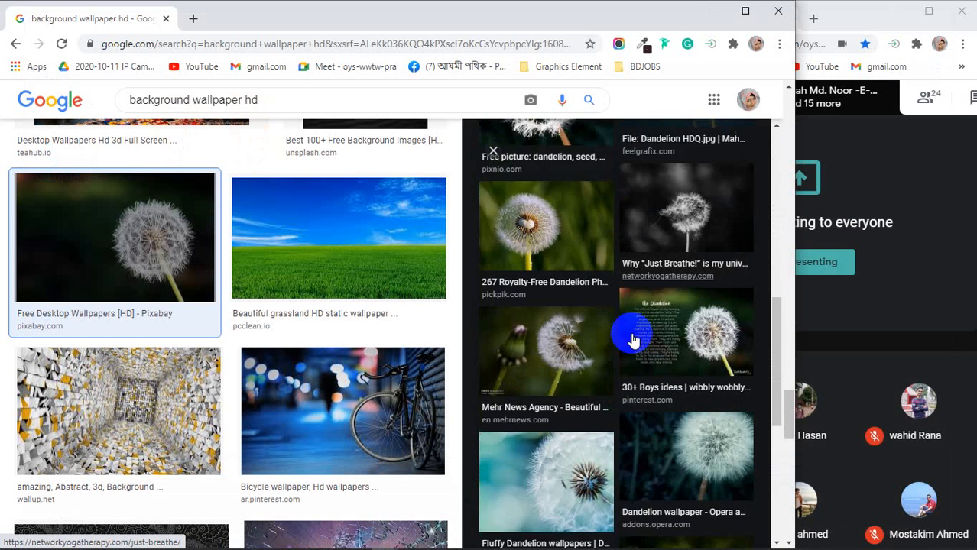
{"action": "scroll", "coordinate": [627, 356], "scroll_direction": "down", "scroll_amount": 3}
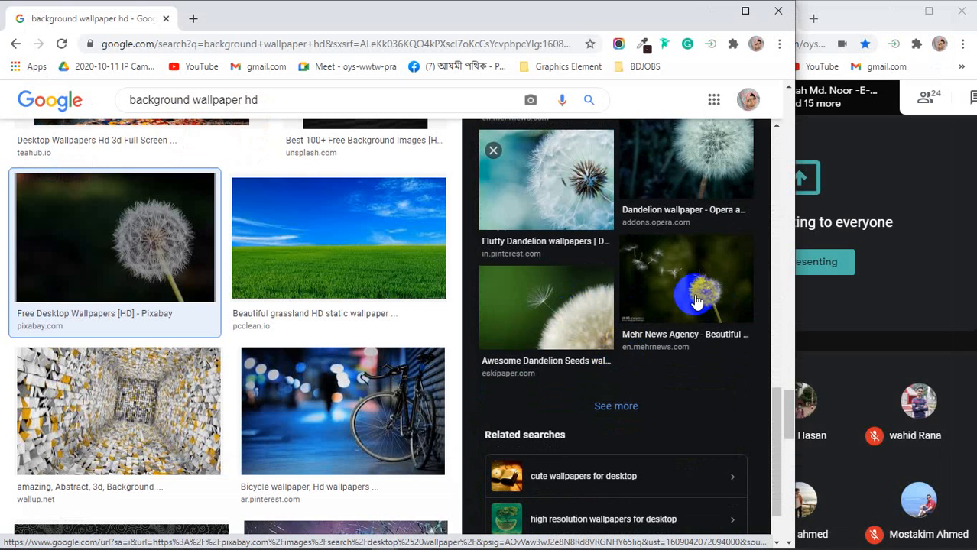
{"action": "left_click", "coordinate": [696, 298]}
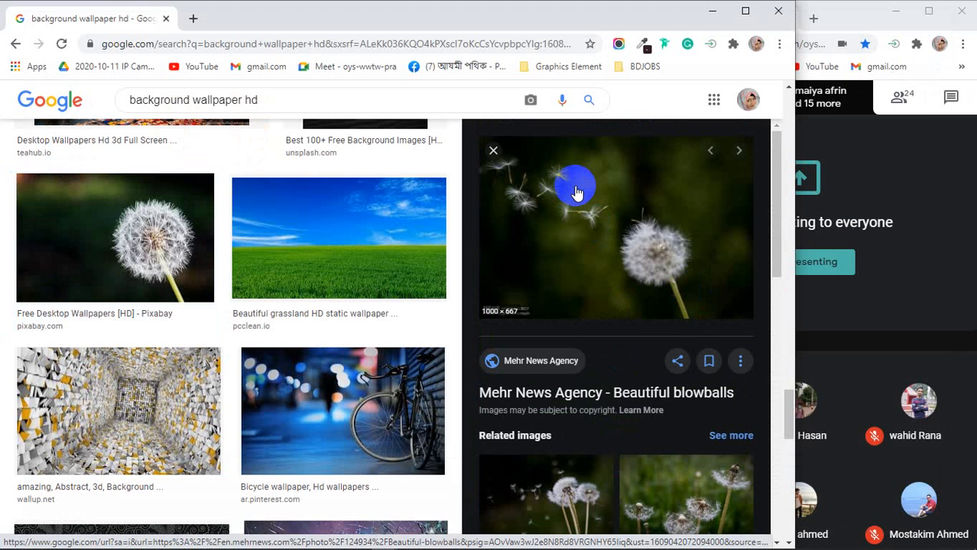
{"action": "scroll", "coordinate": [577, 192], "scroll_direction": "down", "scroll_amount": 3}
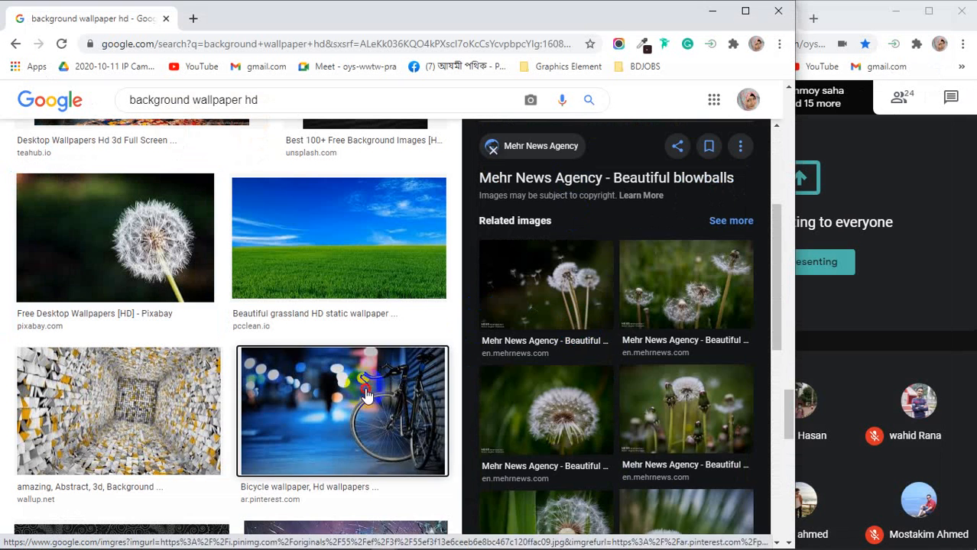
{"action": "left_click", "coordinate": [397, 384]}
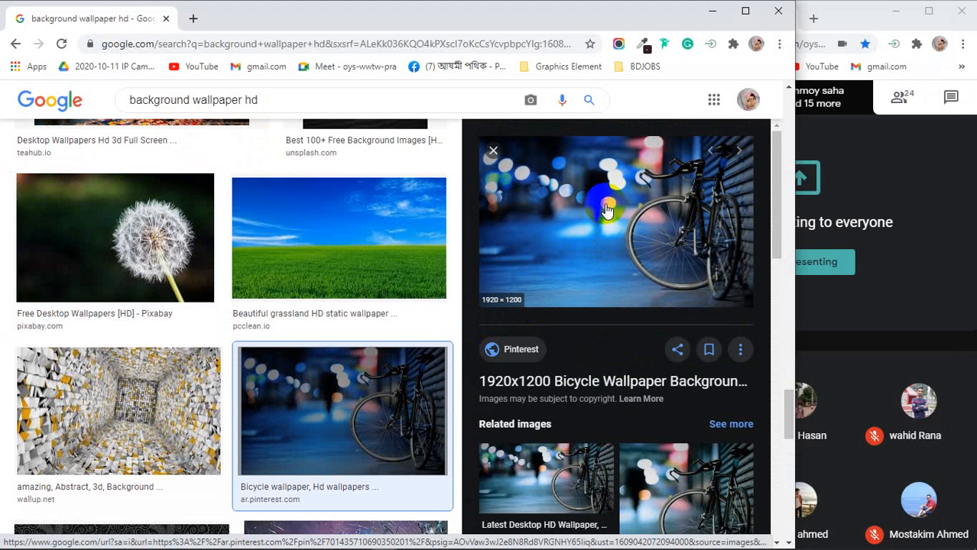
{"action": "right_click", "coordinate": [604, 204]}
{"action": "left_click", "coordinate": [638, 331]}
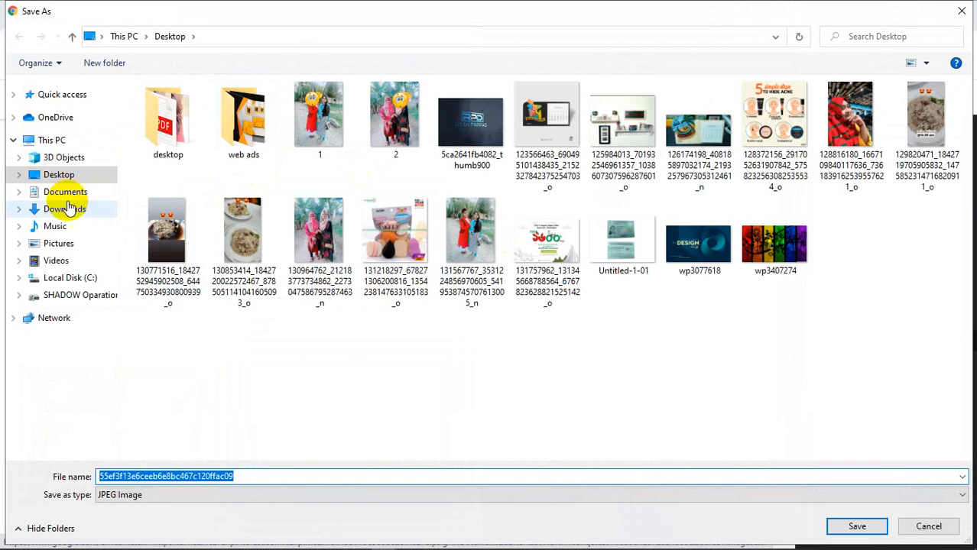
{"action": "left_click", "coordinate": [61, 209]}
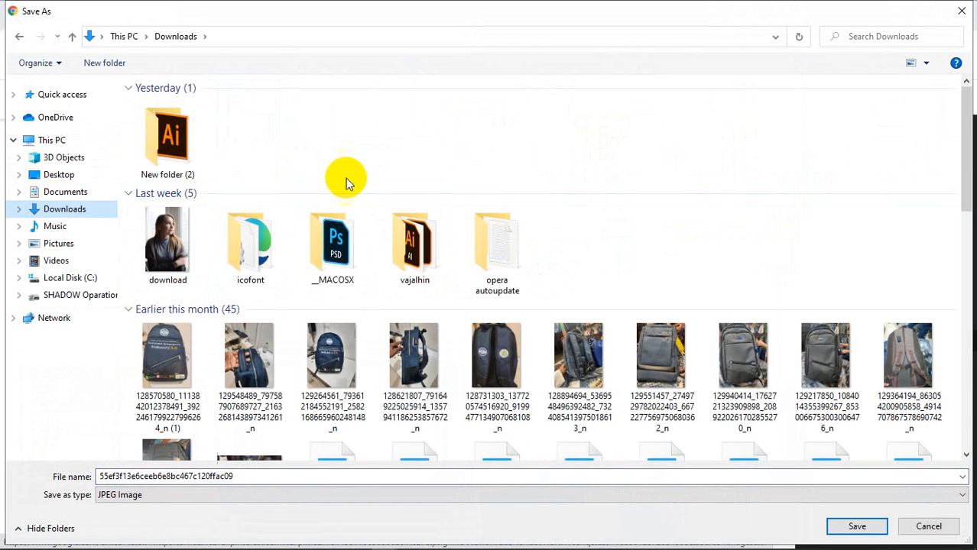
{"action": "left_click", "coordinate": [857, 525]}
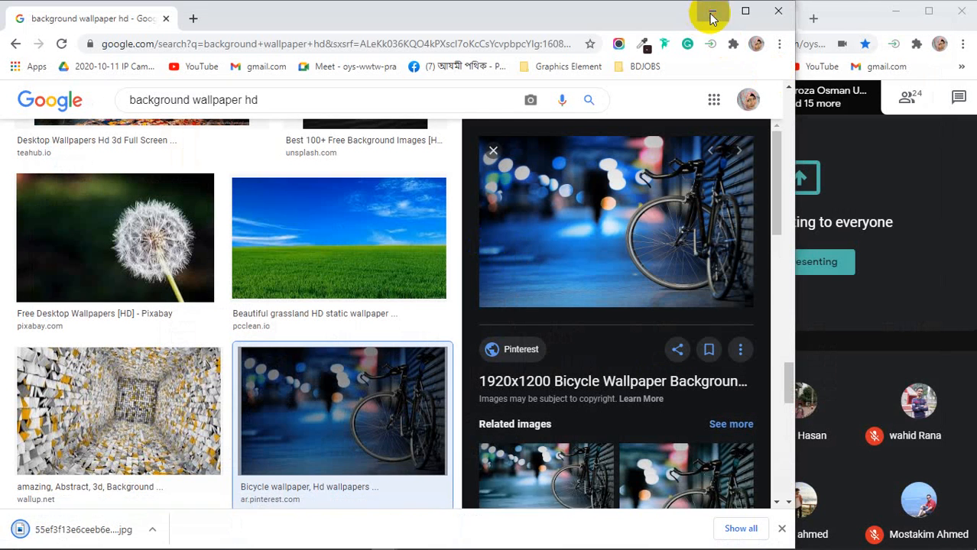
Minimize the browser window and open the Downloads folder in File Explorer
{"action": "left_click", "coordinate": [711, 11]}
{"action": "left_click", "coordinate": [183, 481]}
{"action": "left_click", "coordinate": [122, 539]}
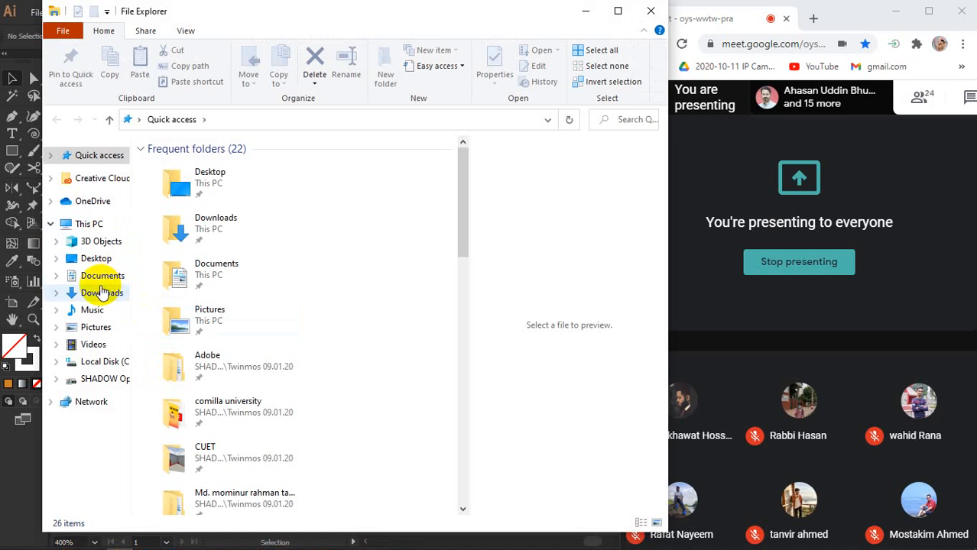
{"action": "left_click", "coordinate": [101, 292]}
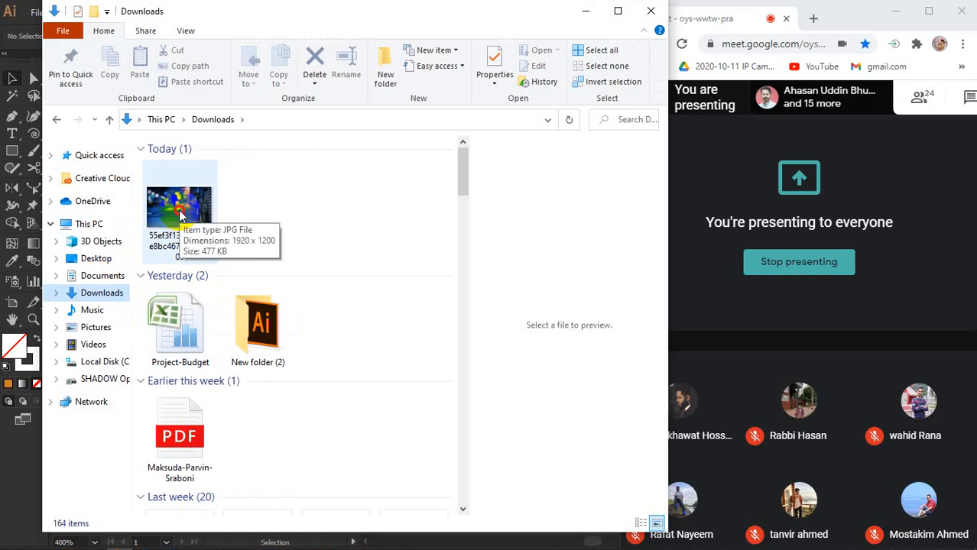
Open the downloaded bicycle image as a separate Illustrator document, view and select the whole picture, and close that document
{"action": "left_click", "coordinate": [180, 220]}
{"action": "left_click_drag", "start_coordinate": [181, 215], "coordinate": [18, 458]}
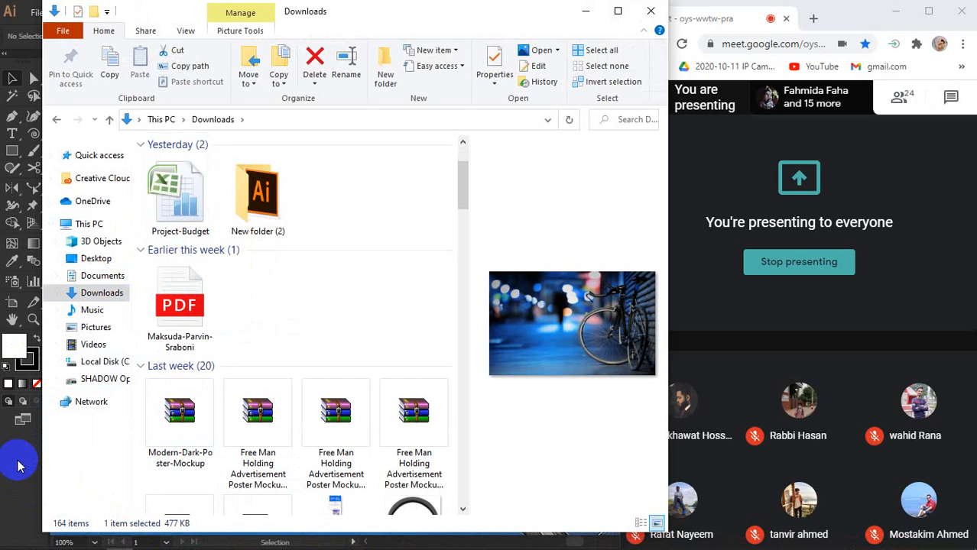
{"action": "left_click", "coordinate": [587, 13]}
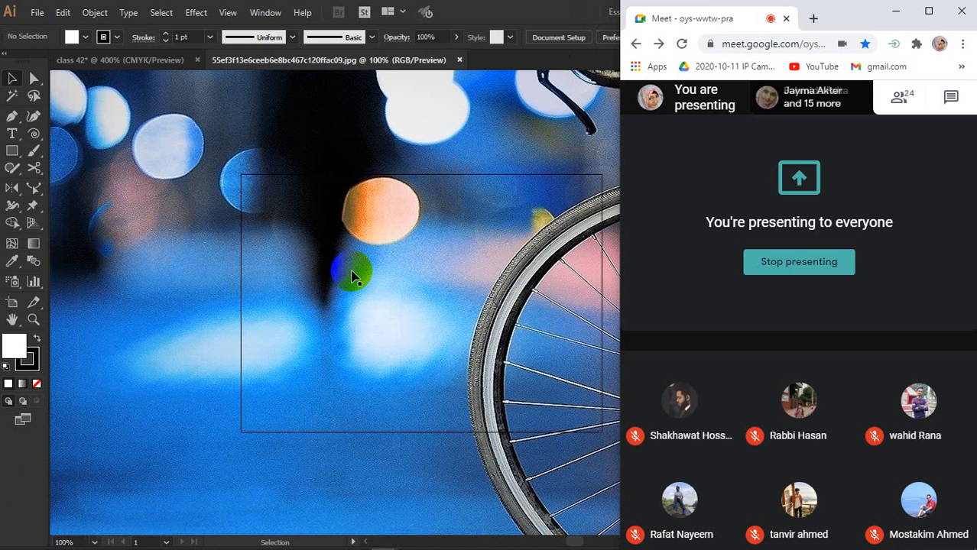
{"action": "key", "text": "space"}
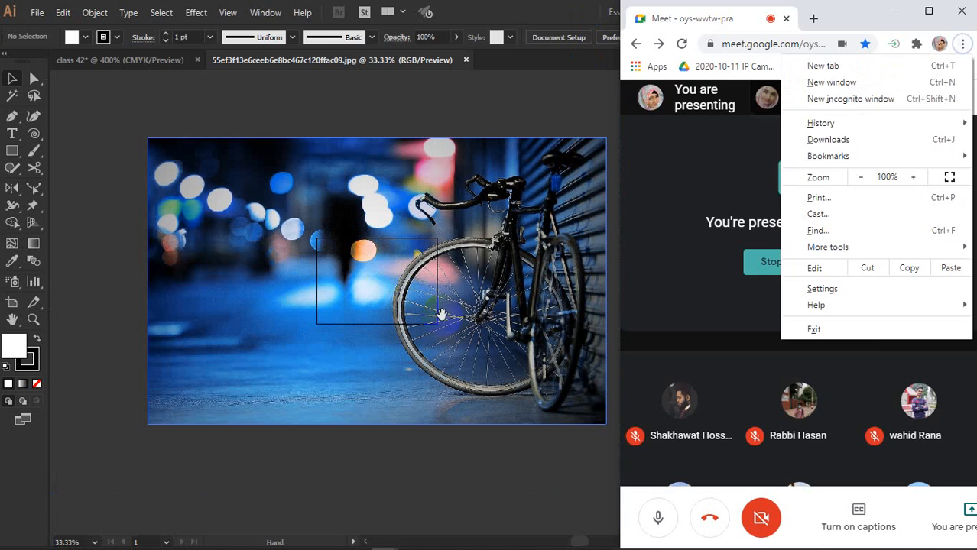
{"action": "left_click_drag", "start_coordinate": [441, 314], "coordinate": [356, 313]}
{"action": "left_click", "coordinate": [407, 212]}
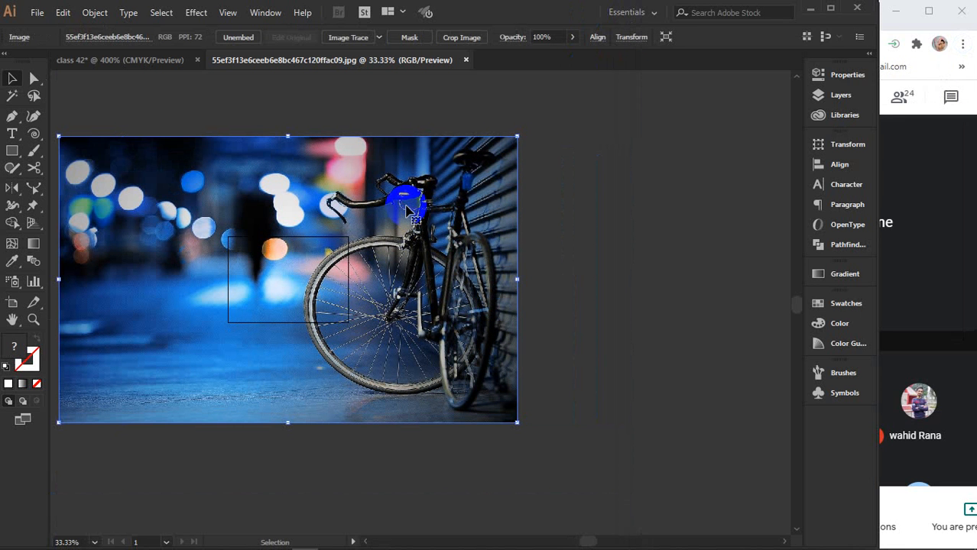
{"action": "left_click", "coordinate": [466, 60]}
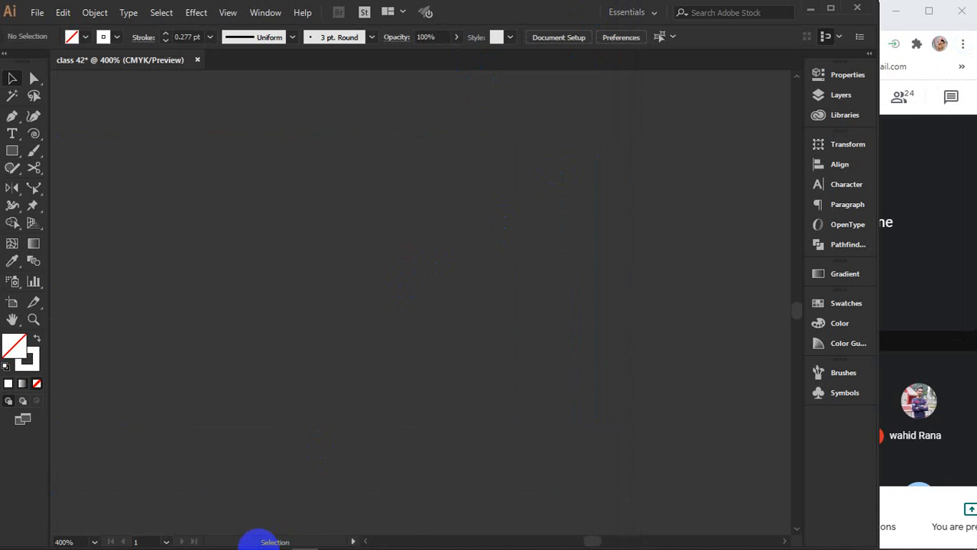
Bring back the Downloads folder, narrow its window to uncover the artboard, and place the bicycle image into the class 42 document
{"action": "mouse_move", "coordinate": [253, 537]}
{"action": "mouse_move", "coordinate": [120, 539]}
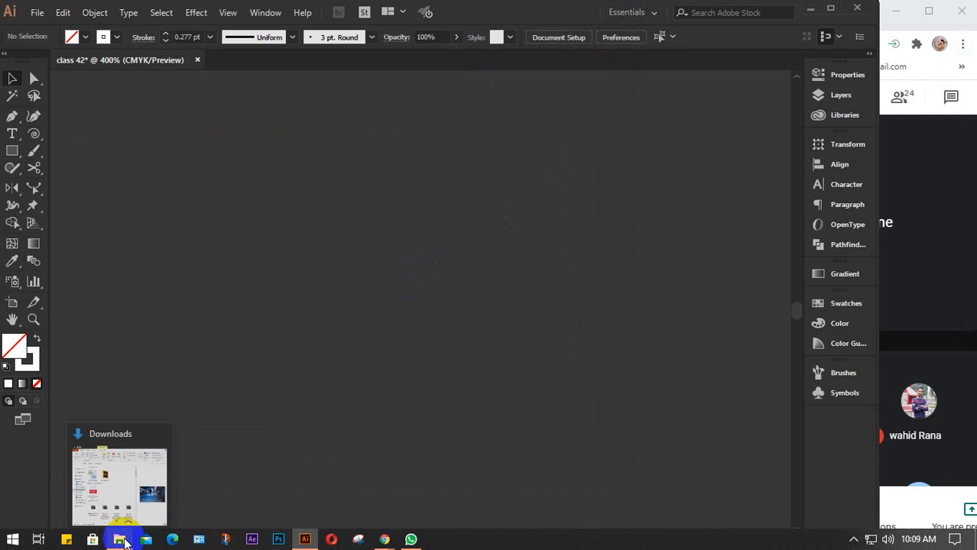
{"action": "left_click", "coordinate": [119, 481]}
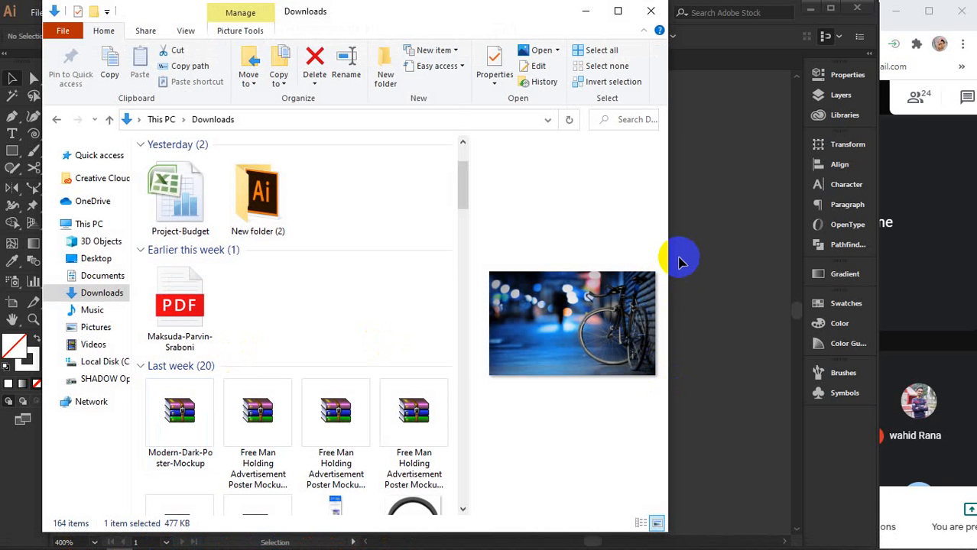
{"action": "left_click_drag", "start_coordinate": [667, 447], "coordinate": [345, 400]}
{"action": "left_click_drag", "start_coordinate": [183, 237], "coordinate": [555, 265]}
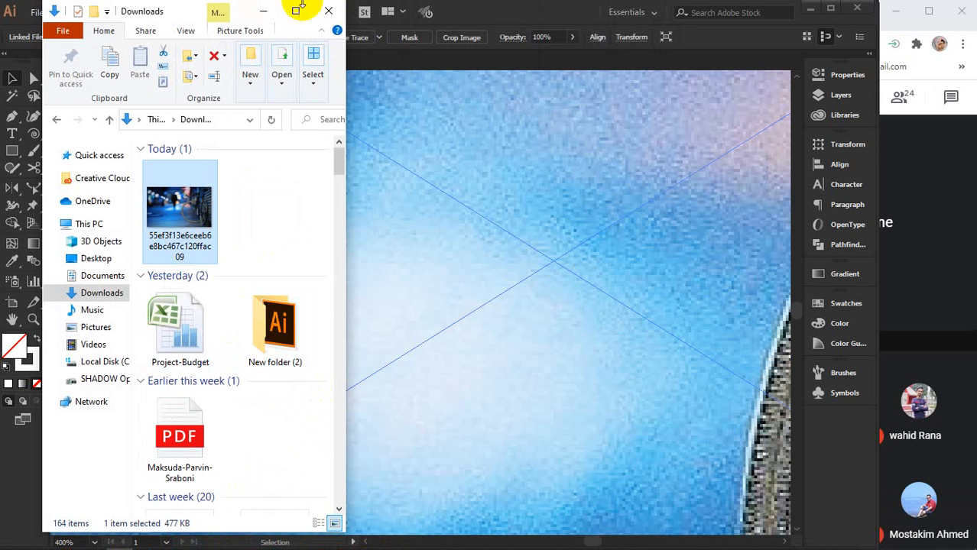
Minimize the Downloads folder window, scale the placed bicycle image down proportionally, and move it beside the artboard
{"action": "left_click", "coordinate": [262, 11]}
{"action": "scroll", "coordinate": [491, 210], "scroll_direction": "down", "scroll_amount": 8}
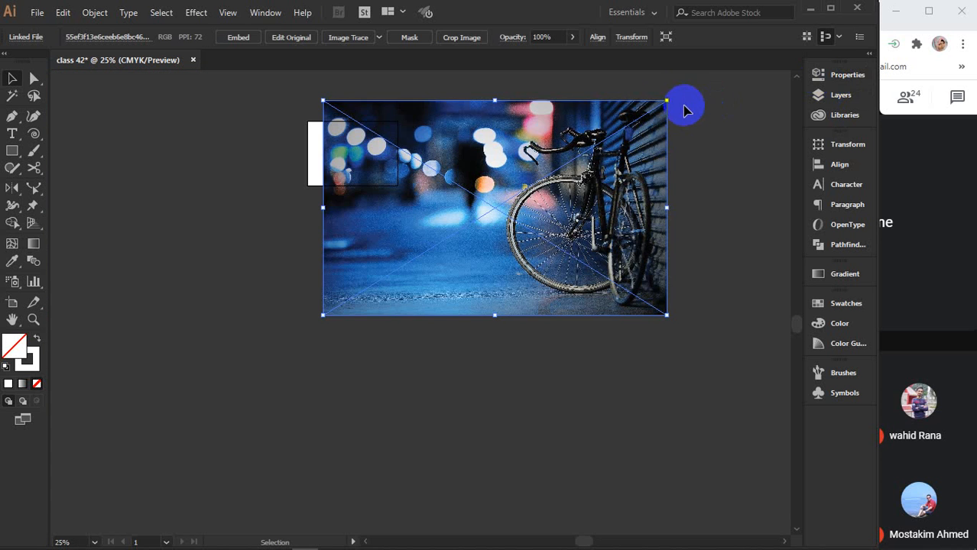
{"action": "left_click_drag", "start_coordinate": [667, 100], "coordinate": [567, 160]}
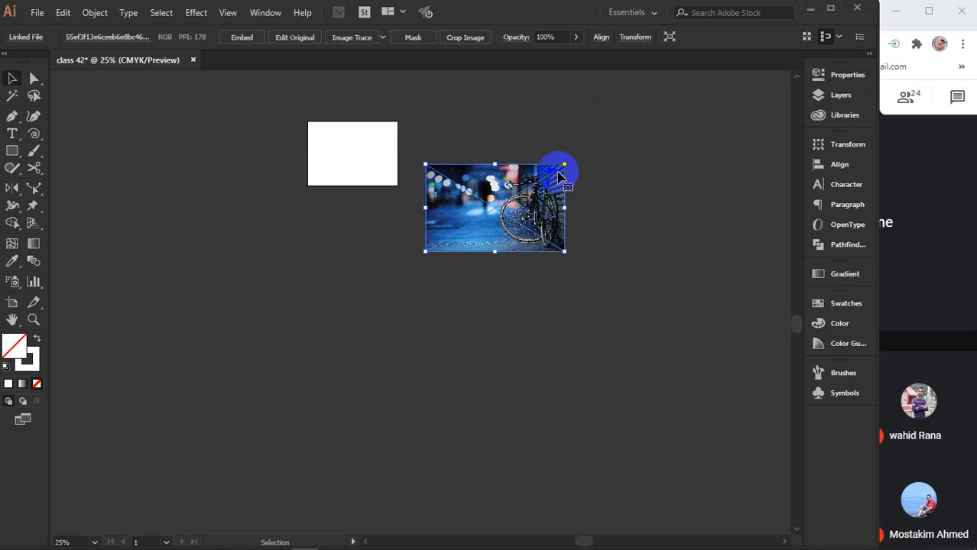
{"action": "scroll", "coordinate": [483, 180], "scroll_direction": "up", "scroll_amount": 3}
{"action": "left_click_drag", "start_coordinate": [364, 191], "coordinate": [385, 320]}
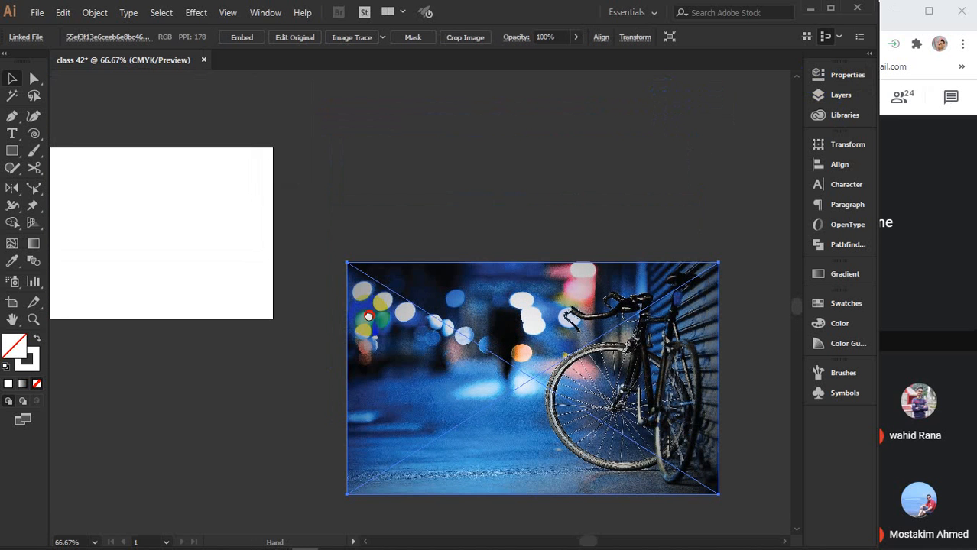
{"action": "left_click_drag", "start_coordinate": [477, 313], "coordinate": [442, 200]}
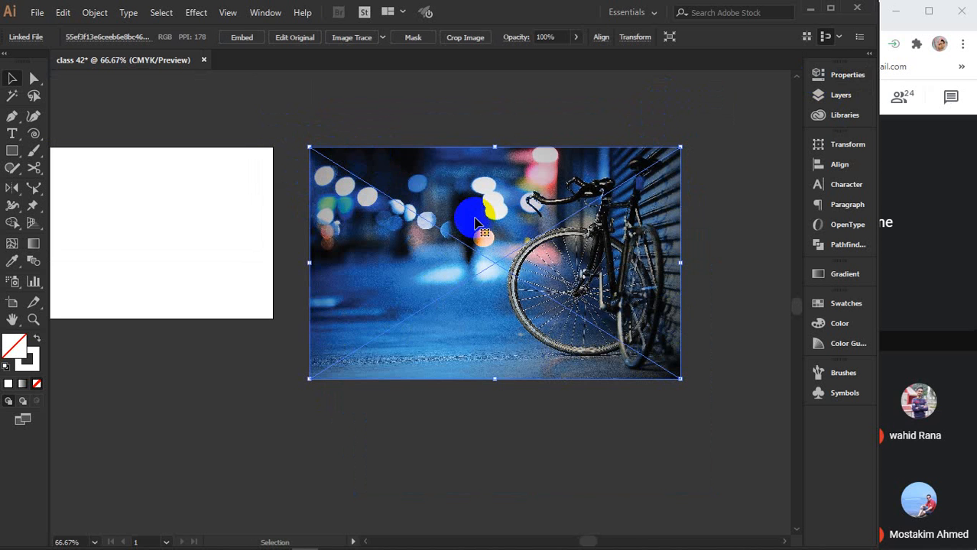
{"action": "left_click_drag", "start_coordinate": [449, 199], "coordinate": [447, 170]}
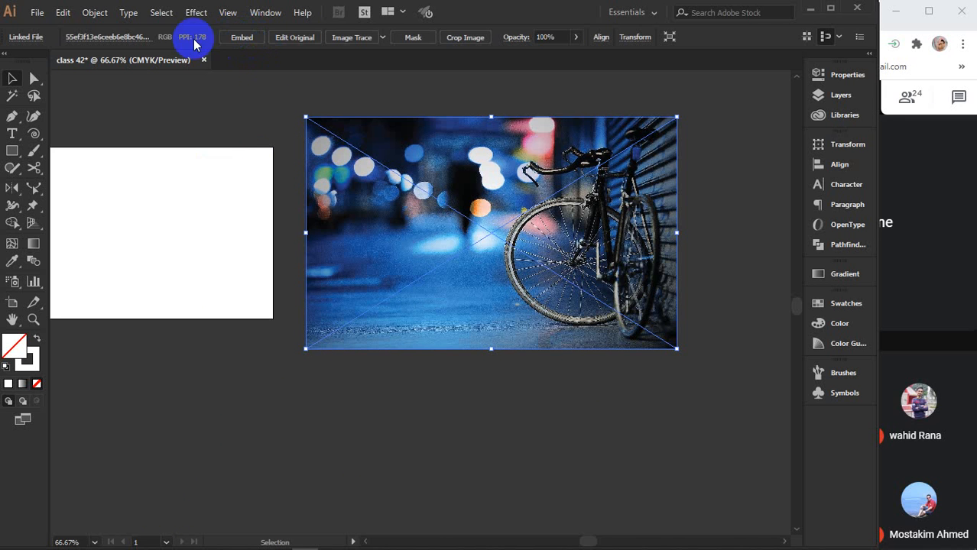
Embed the linked bicycle image in the document and reposition it beside the artboard
{"action": "left_click", "coordinate": [238, 40]}
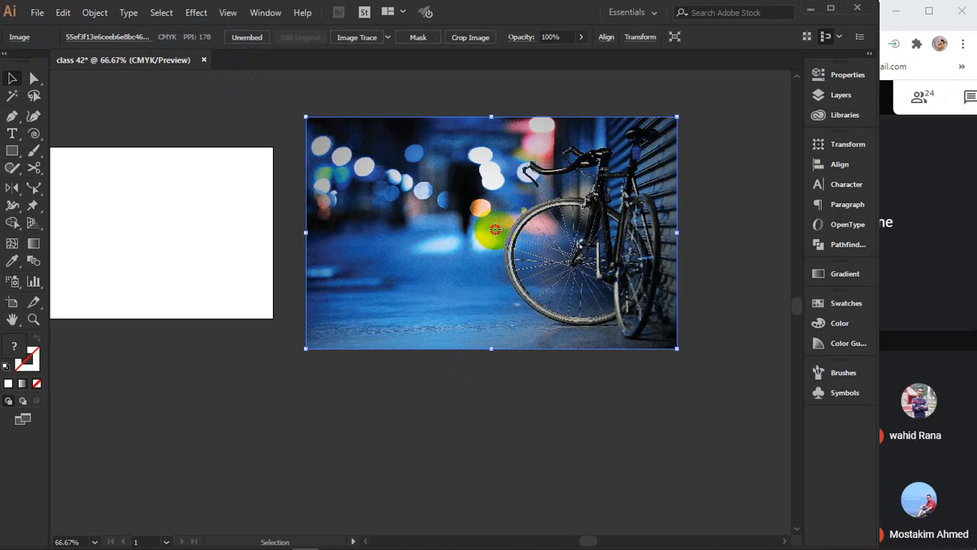
{"action": "left_click_drag", "start_coordinate": [492, 229], "coordinate": [487, 281]}
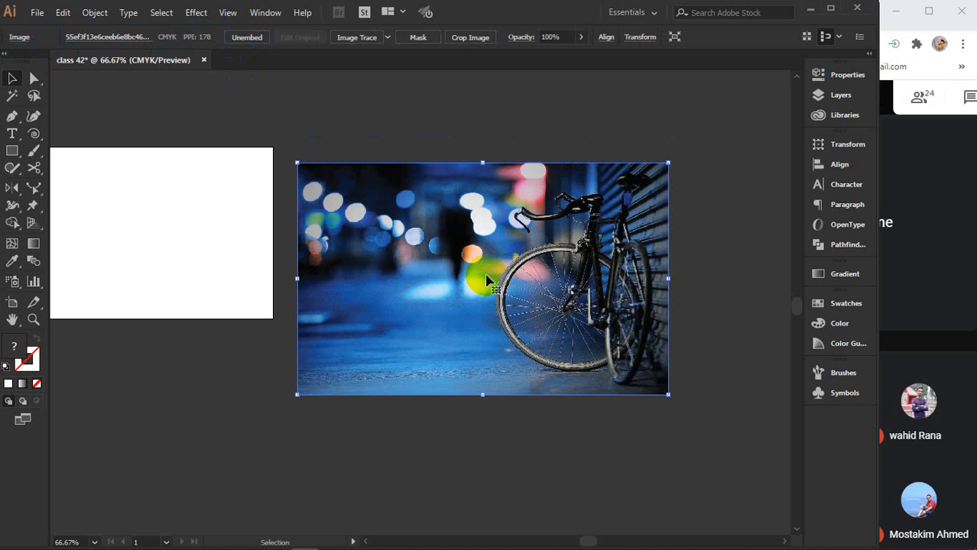
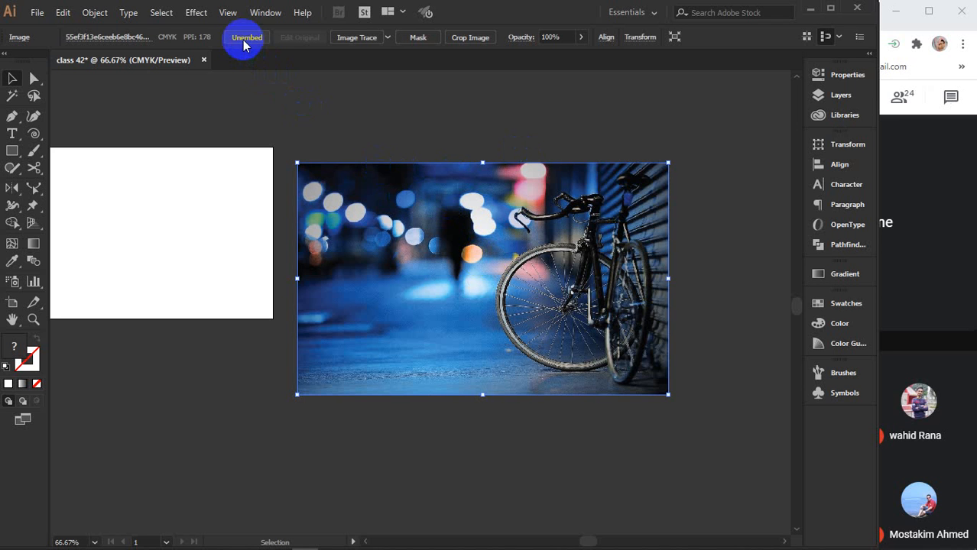
{"action": "left_click_drag", "start_coordinate": [544, 208], "coordinate": [518, 158]}
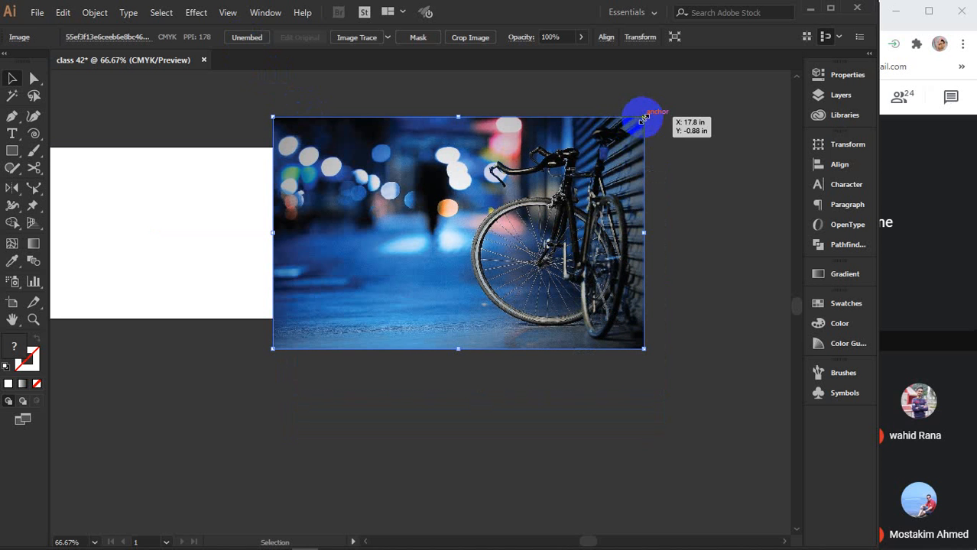
Scale the embedded bicycle image down proportionally from its center to the artboard's height and keep it selected
{"action": "left_click_drag", "start_coordinate": [644, 119], "coordinate": [597, 149]}
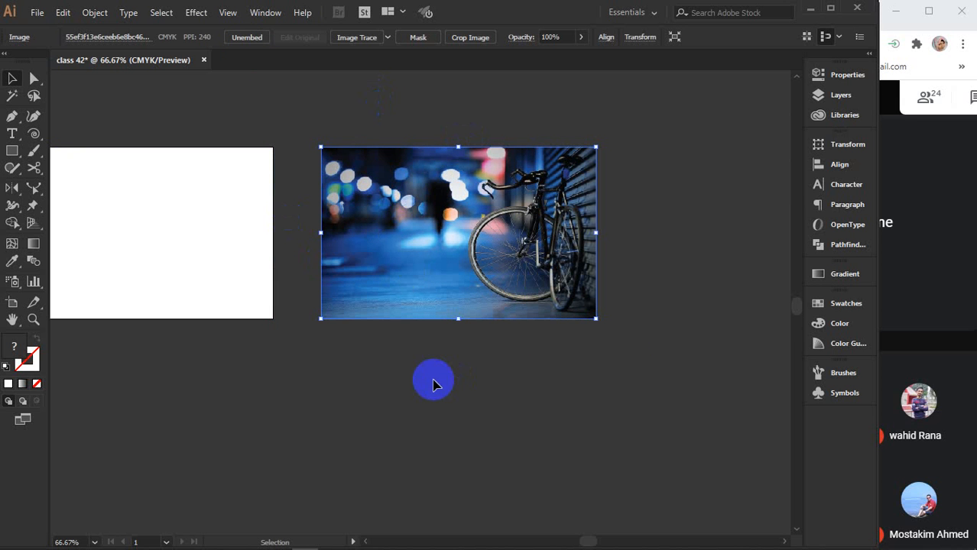
{"action": "left_click", "coordinate": [693, 266]}
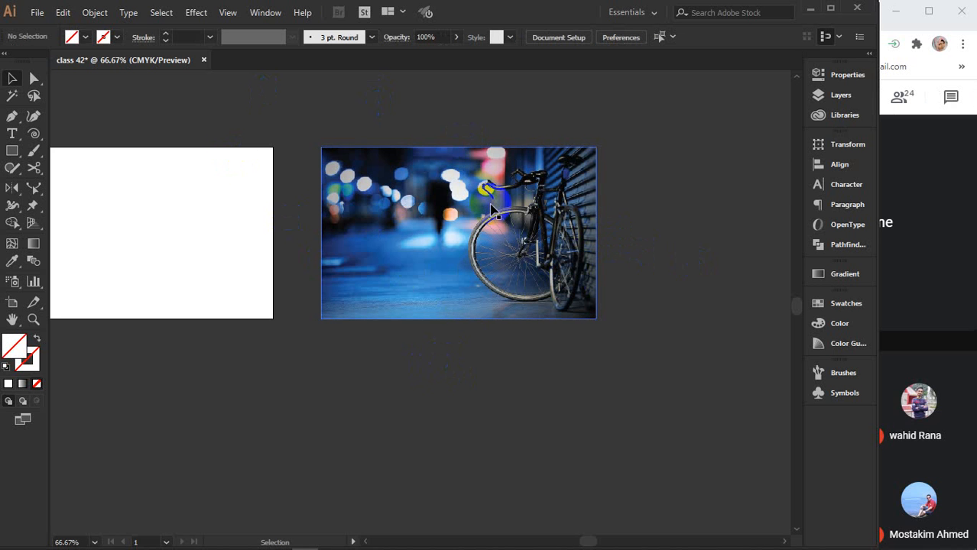
{"action": "left_click", "coordinate": [476, 240]}
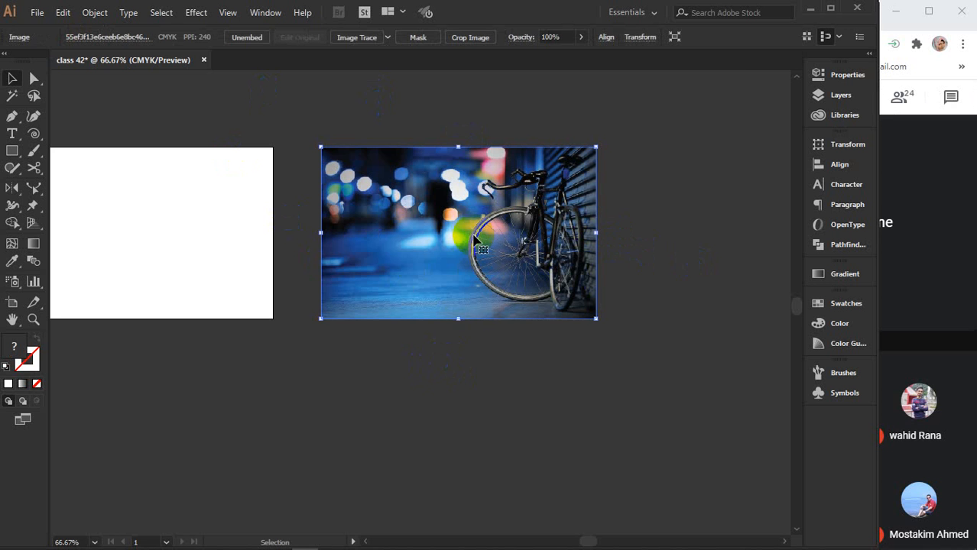
{"action": "scroll", "coordinate": [475, 240], "scroll_direction": "up", "scroll_amount": 2}
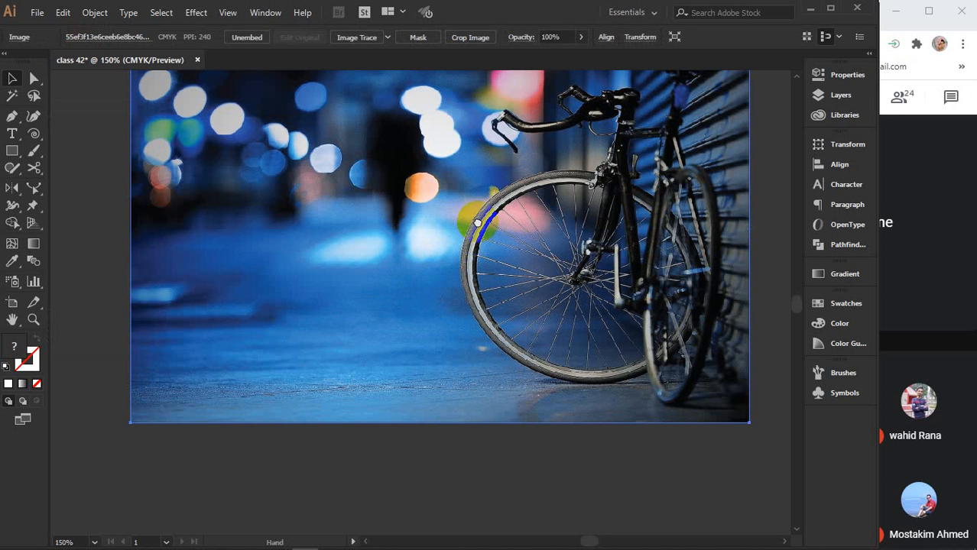
{"action": "left_click_drag", "start_coordinate": [476, 240], "coordinate": [453, 283]}
{"action": "scroll", "coordinate": [454, 282], "scroll_direction": "down", "scroll_amount": 1}
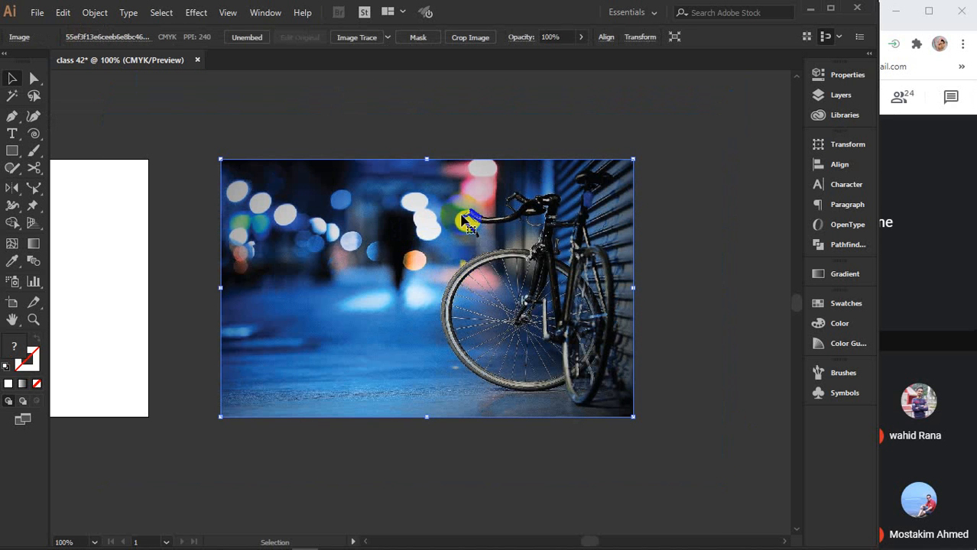
{"action": "left_click", "coordinate": [425, 314]}
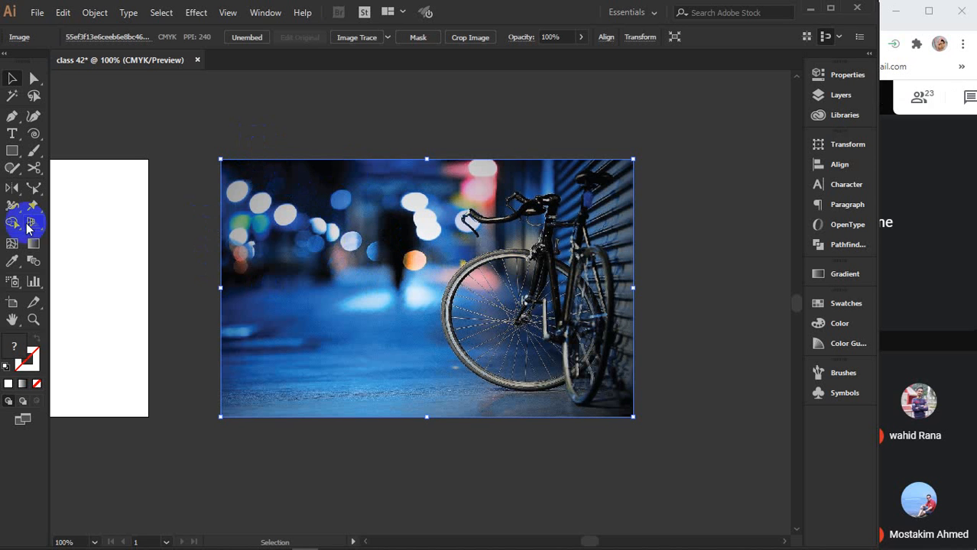
{"action": "left_click_drag", "start_coordinate": [13, 156], "coordinate": [84, 154]}
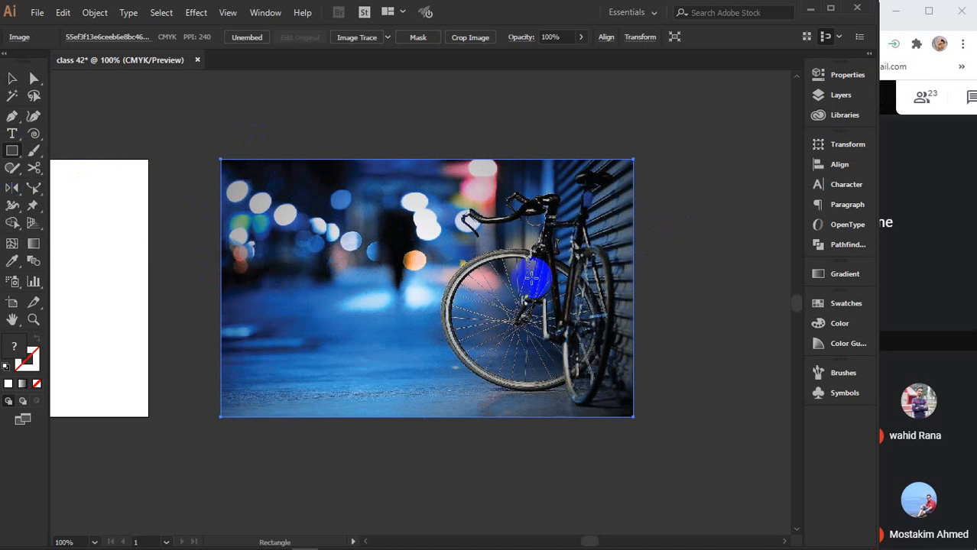
{"action": "left_click_drag", "start_coordinate": [412, 173], "coordinate": [626, 410]}
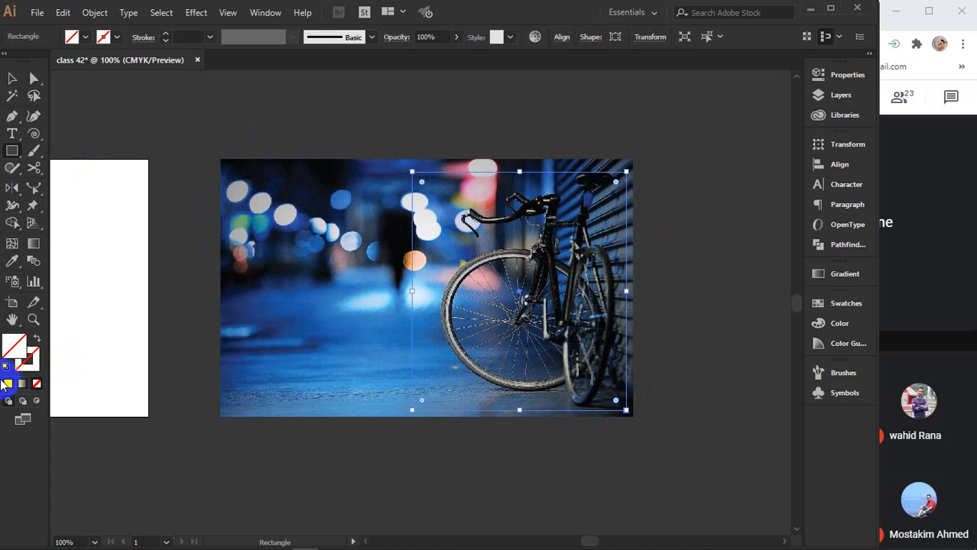
{"action": "left_click", "coordinate": [7, 385]}
{"action": "left_click", "coordinate": [11, 80]}
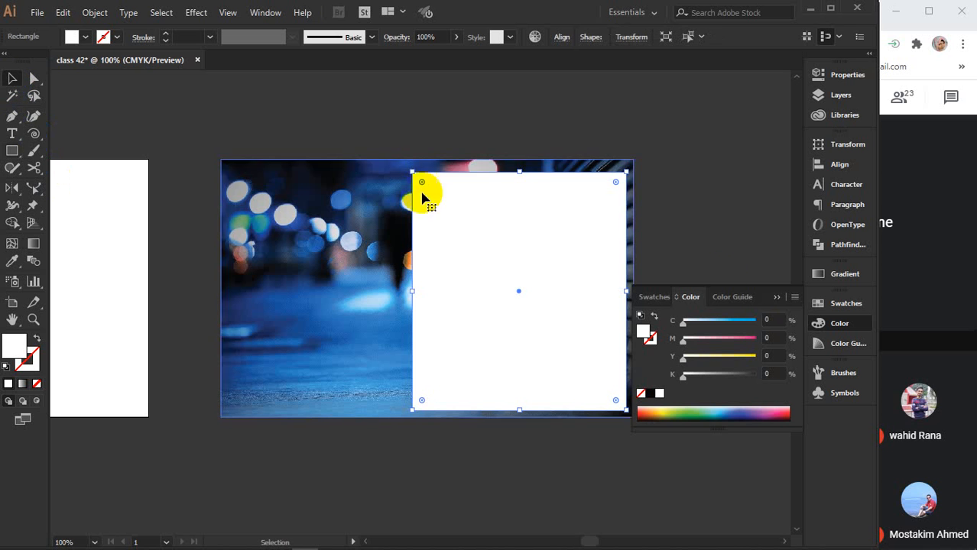
{"action": "left_click", "coordinate": [776, 297]}
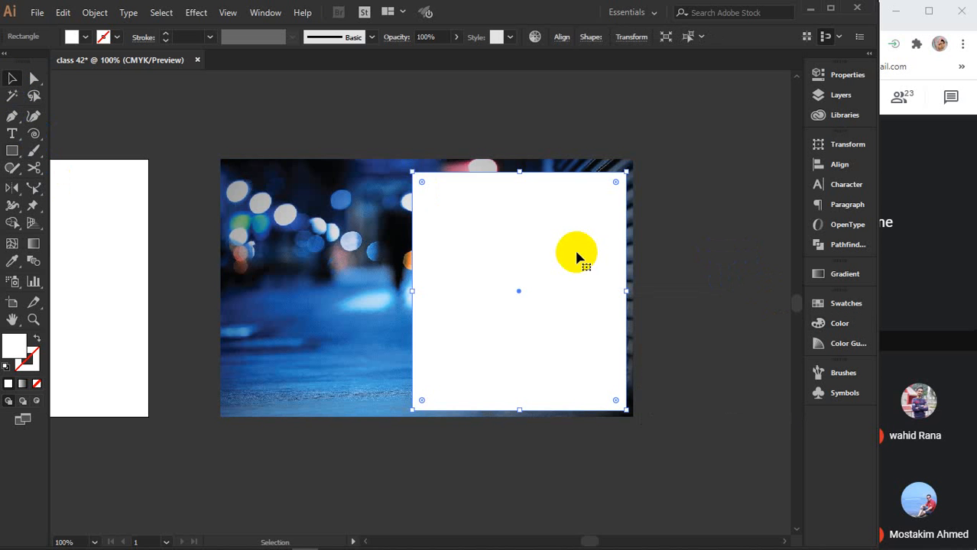
{"action": "key", "text": "Delete"}
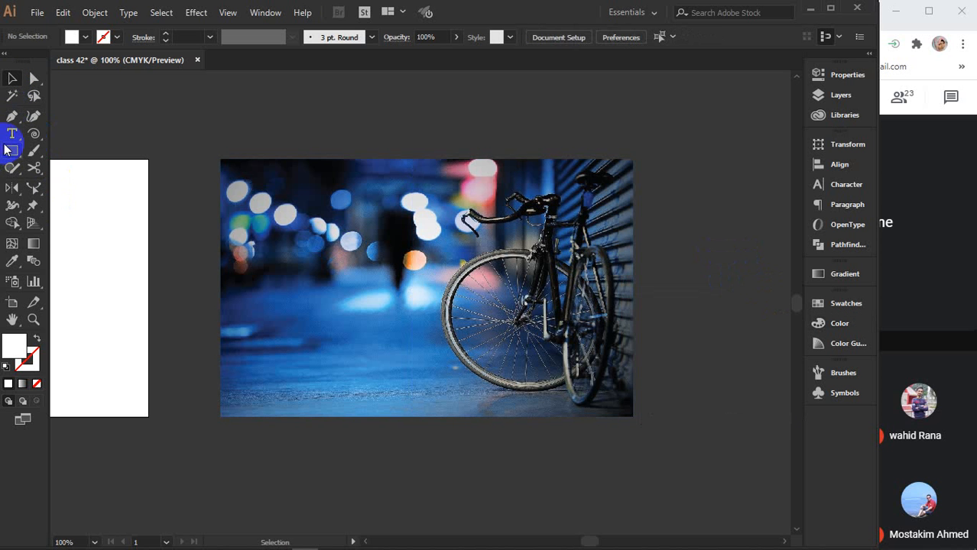
Draw a white hexagon about 4.55 by 3.94 in over the middle of the bicycle image with the Polygon tool
{"action": "left_click", "coordinate": [7, 149]}
{"action": "left_click", "coordinate": [57, 200]}
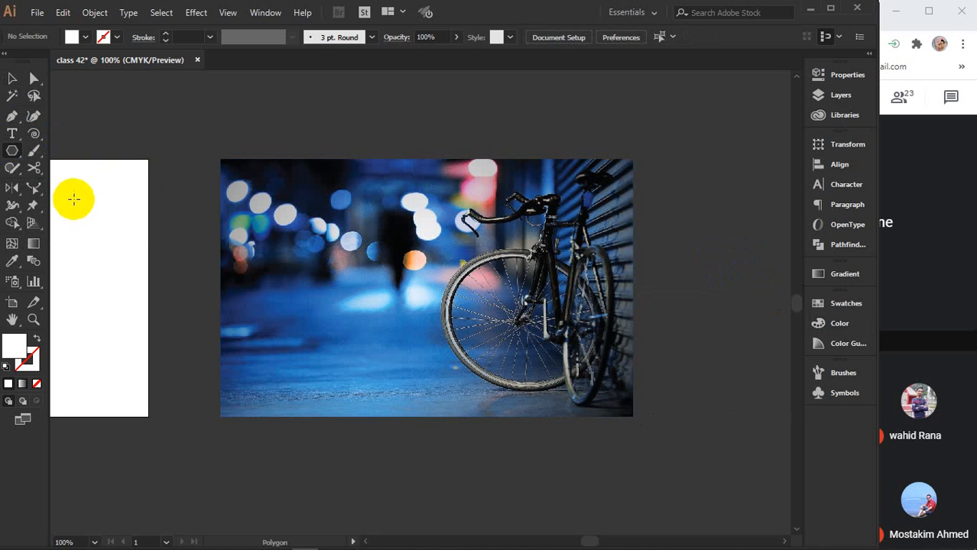
{"action": "left_click_drag", "start_coordinate": [404, 213], "coordinate": [510, 389]}
{"action": "left_click", "coordinate": [12, 78]}
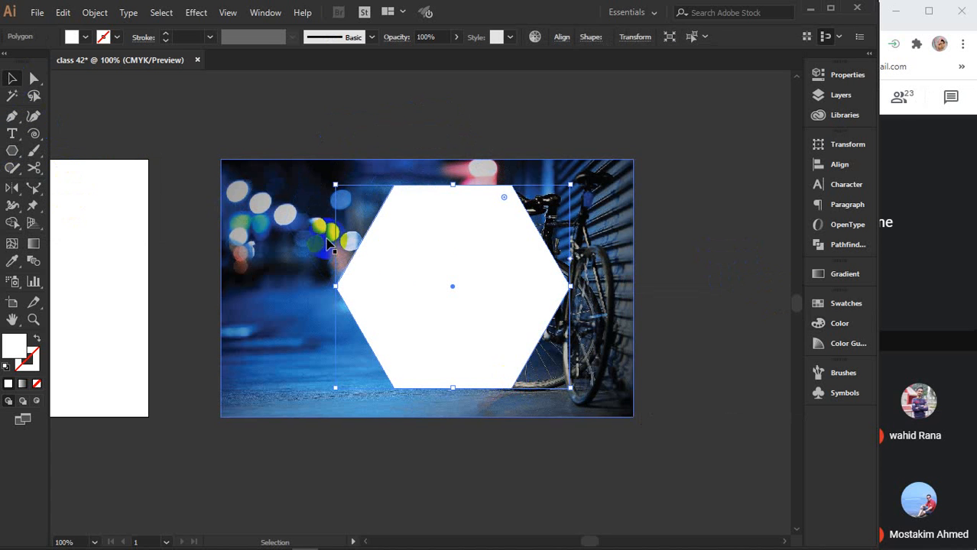
Move the white hexagon over the bicycle in the picture, with its outer corner meeting the image's edge
{"action": "left_click_drag", "start_coordinate": [453, 272], "coordinate": [419, 389]}
{"action": "left_click", "coordinate": [426, 233]}
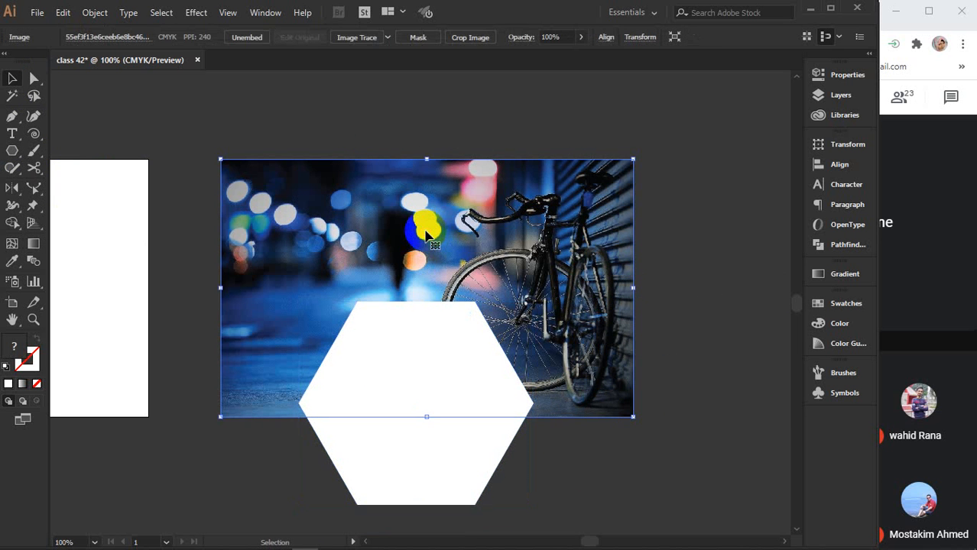
{"action": "left_click_drag", "start_coordinate": [447, 365], "coordinate": [551, 251]}
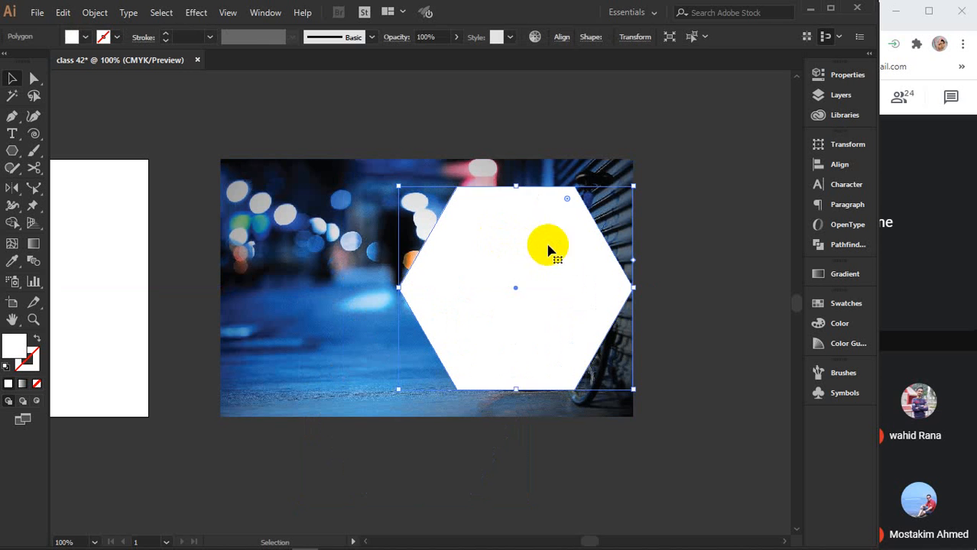
{"action": "left_click", "coordinate": [533, 176]}
{"action": "left_click", "coordinate": [537, 247]}
{"action": "mouse_move", "coordinate": [608, 284]}
{"action": "left_mouse_down"}
{"action": "mouse_move", "coordinate": [523, 277]}
{"action": "mouse_move", "coordinate": [593, 271]}
{"action": "mouse_move", "coordinate": [603, 280]}
{"action": "left_mouse_up"}
Scale the bicycle image down to the hexagon's height, about 6.31 by 3.94 in, and shift it behind the hexagon
{"action": "left_click", "coordinate": [474, 167]}
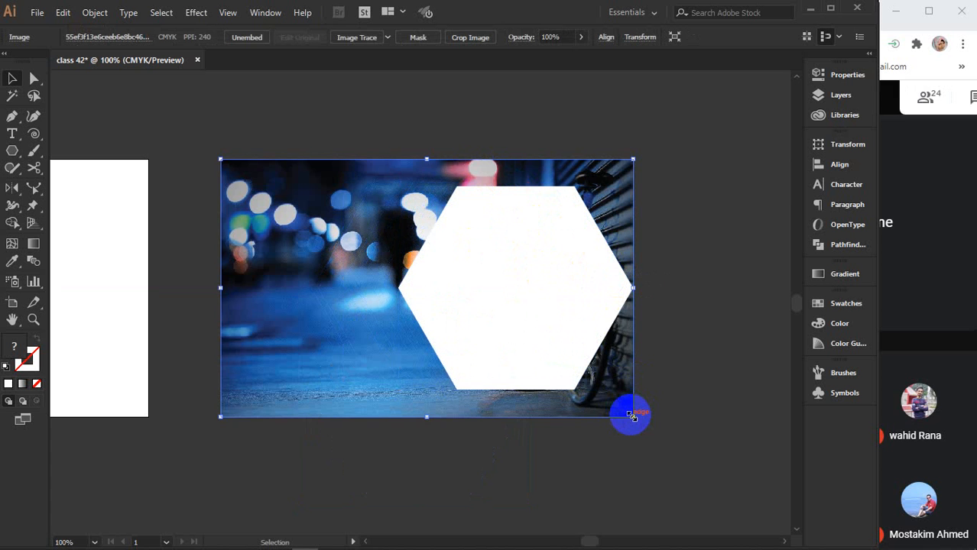
{"action": "left_click_drag", "start_coordinate": [633, 416], "coordinate": [619, 394]}
{"action": "left_click_drag", "start_coordinate": [348, 312], "coordinate": [402, 305]}
Make a clipping mask from the hexagon and the bicycle image, move the clipped group toward the artboard, and deselect it
{"action": "left_click_drag", "start_coordinate": [435, 129], "coordinate": [545, 358]}
{"action": "right_click", "coordinate": [499, 266]}
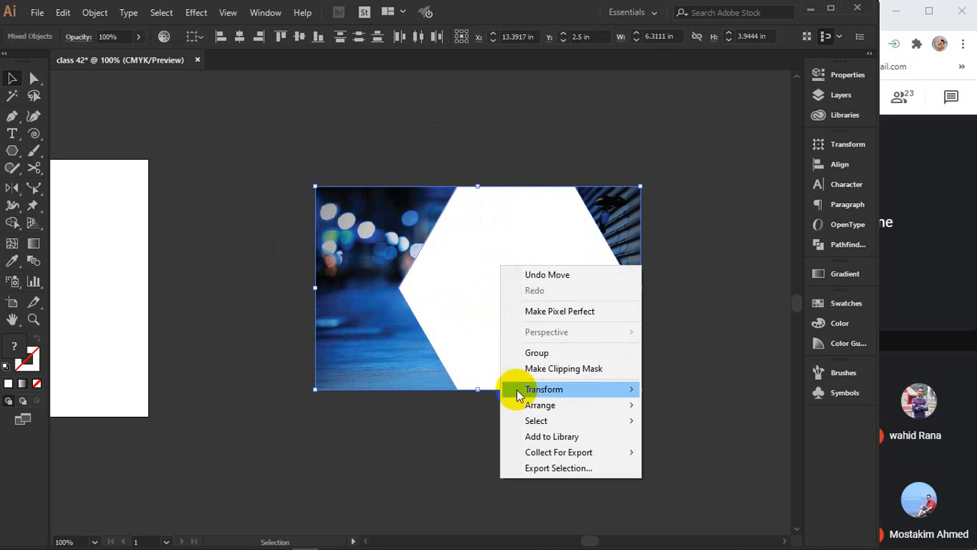
{"action": "left_click", "coordinate": [554, 370]}
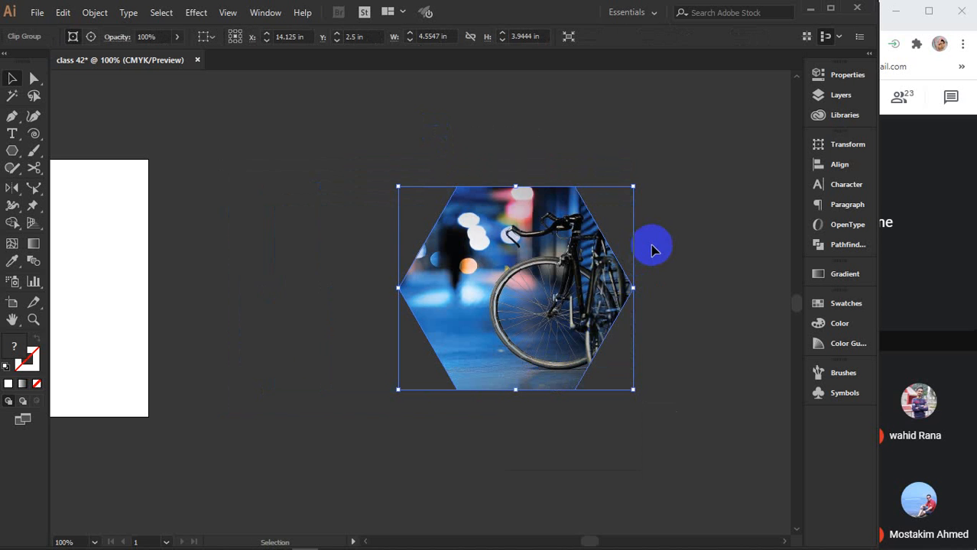
{"action": "left_click_drag", "start_coordinate": [539, 299], "coordinate": [405, 293]}
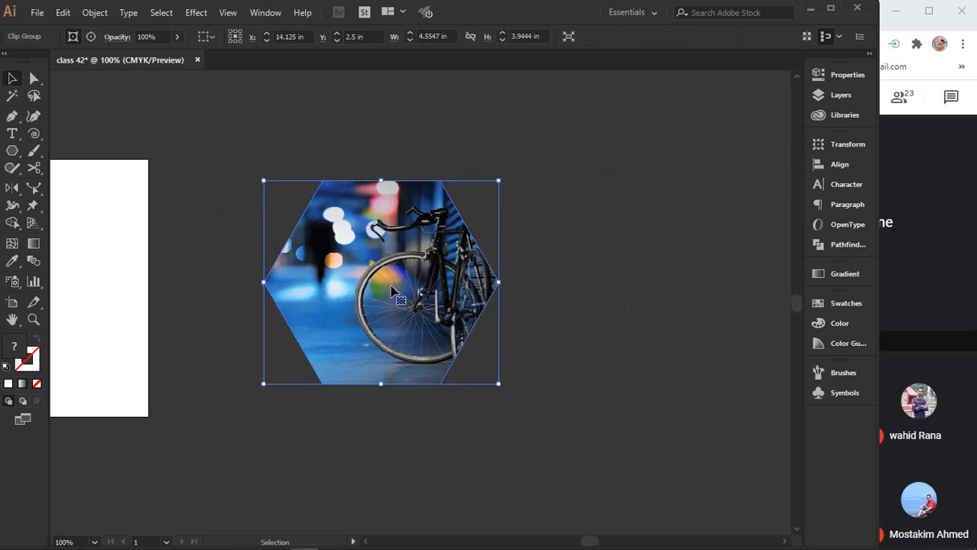
{"action": "left_click", "coordinate": [592, 322]}
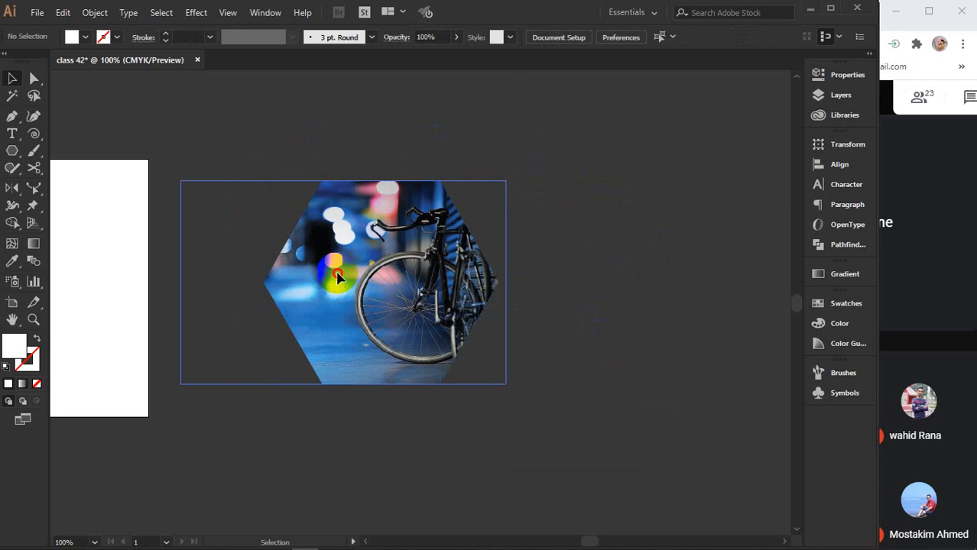
Move the hexagon-clipped bicycle image a short distance to the right on the pasteboard and leave it deselected
{"action": "left_click_drag", "start_coordinate": [339, 278], "coordinate": [384, 278]}
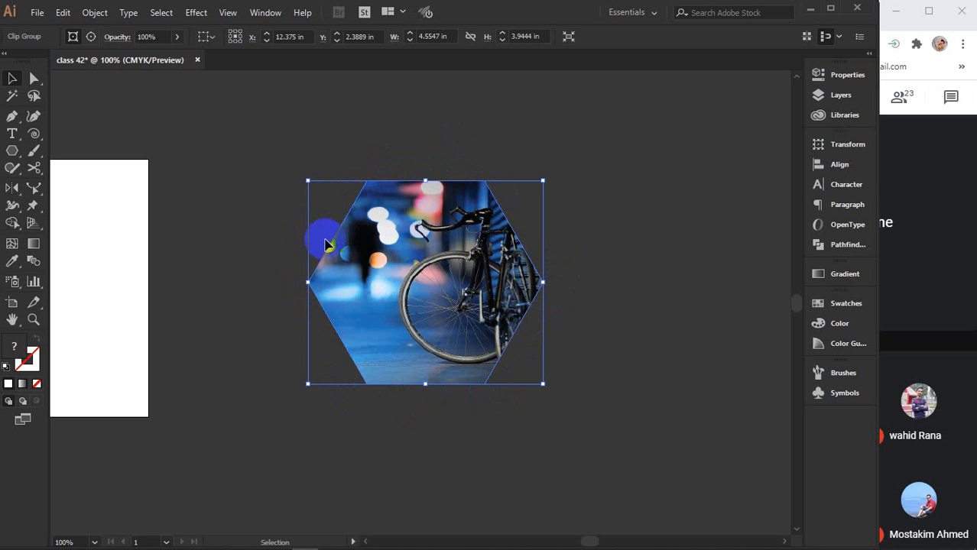
{"action": "left_click", "coordinate": [610, 313]}
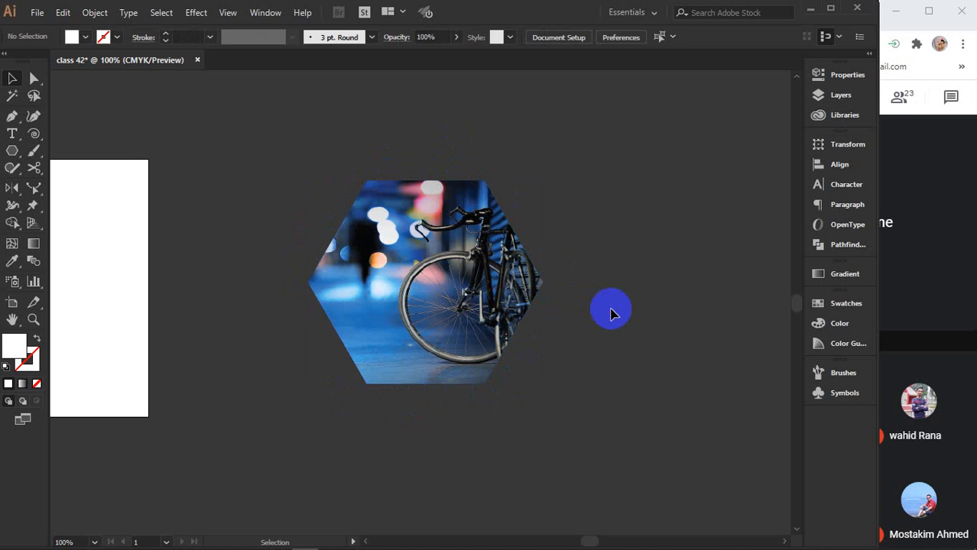
{"action": "left_click", "coordinate": [430, 277]}
{"action": "scroll", "coordinate": [429, 276], "scroll_direction": "down", "scroll_amount": 2}
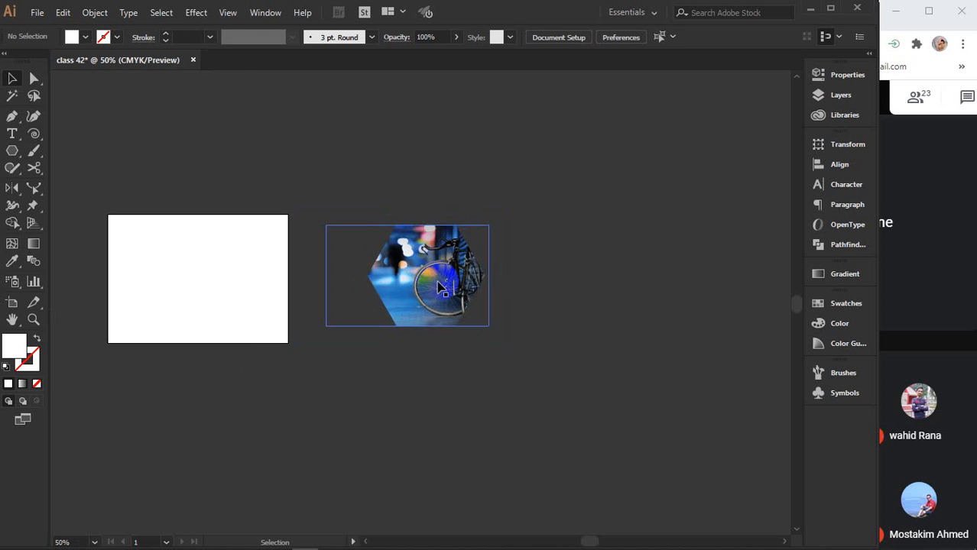
{"action": "left_click", "coordinate": [299, 453]}
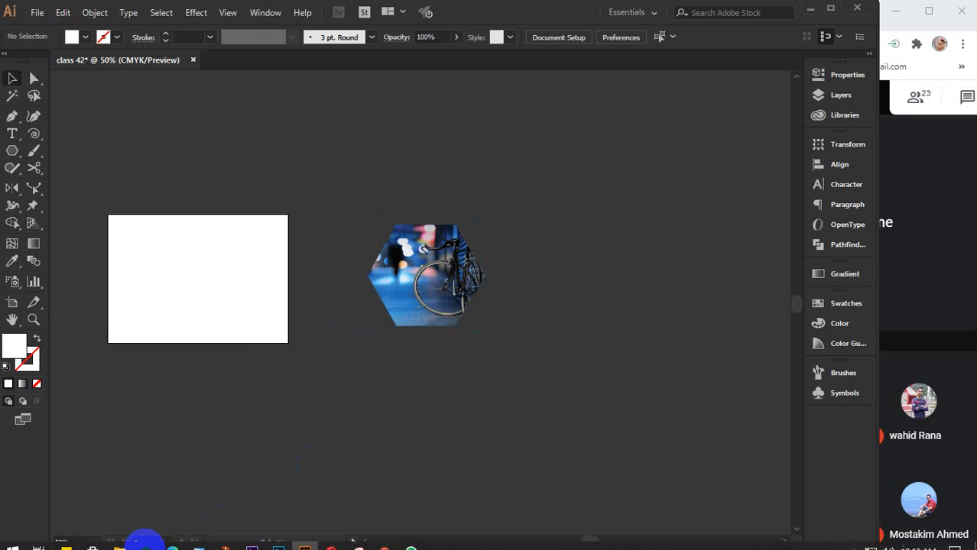
Switch to File Explorer and look through the Downloads and Desktop folders in a maximized window
{"action": "left_click", "coordinate": [116, 540]}
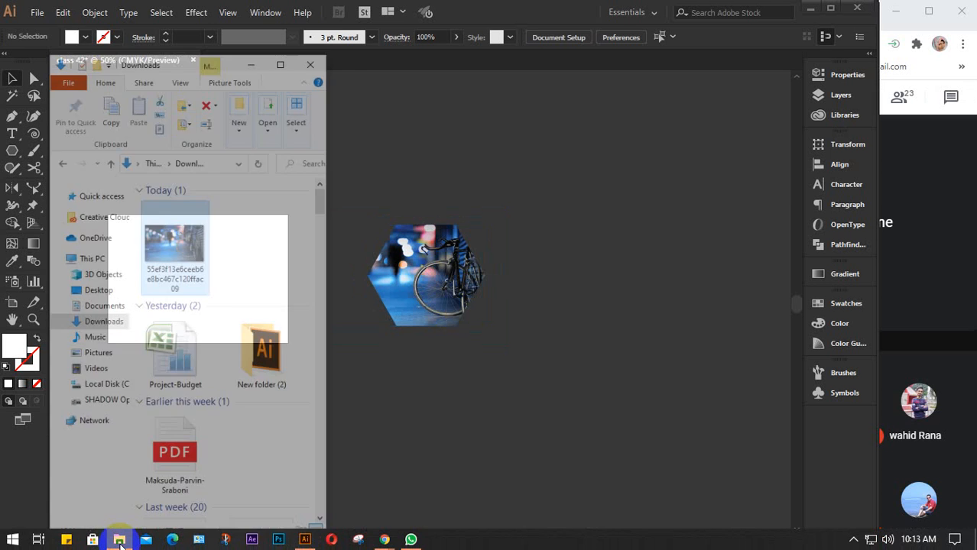
{"action": "scroll", "coordinate": [257, 351], "scroll_direction": "down", "scroll_amount": 5}
{"action": "scroll", "coordinate": [257, 351], "scroll_direction": "up", "scroll_amount": 10}
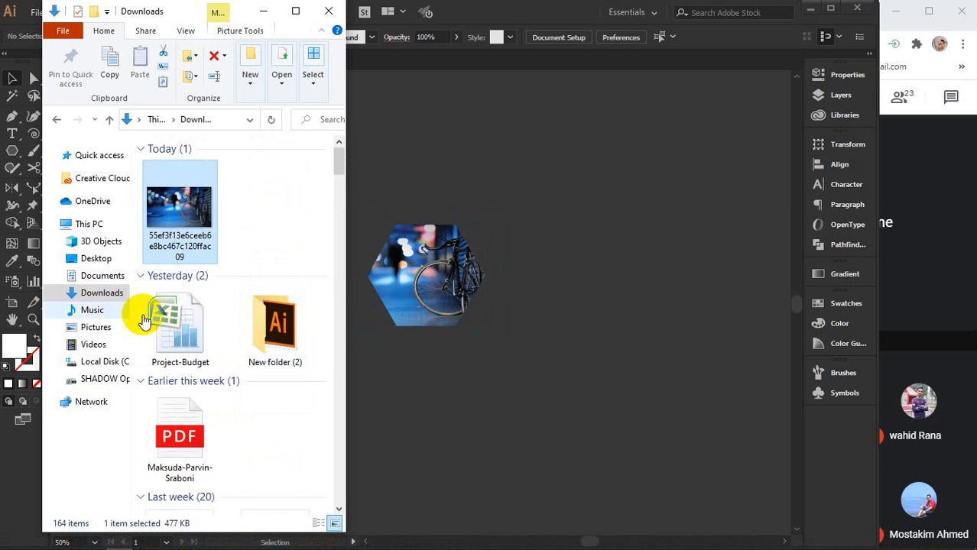
{"action": "left_click", "coordinate": [93, 259]}
{"action": "scroll", "coordinate": [221, 266], "scroll_direction": "down", "scroll_amount": 15}
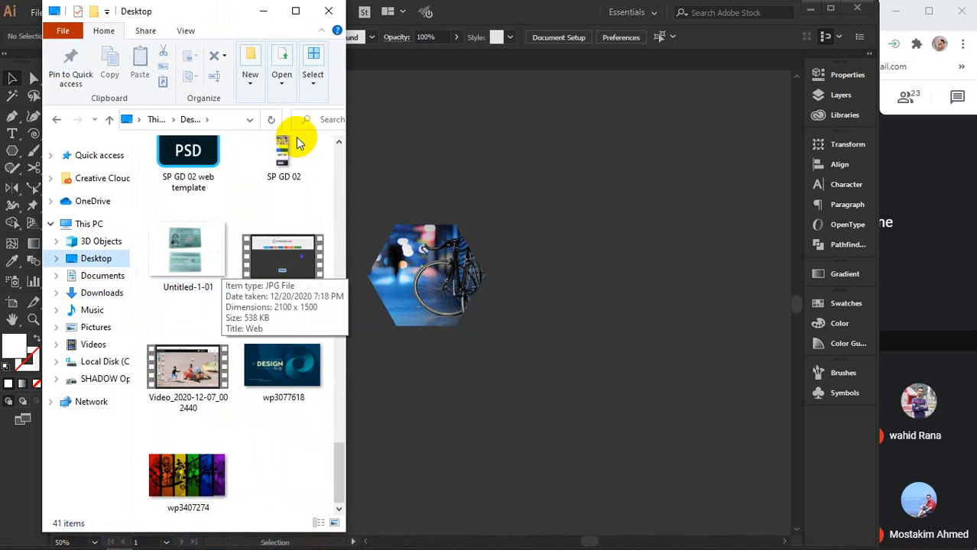
{"action": "left_click", "coordinate": [296, 11]}
{"action": "left_click", "coordinate": [94, 258]}
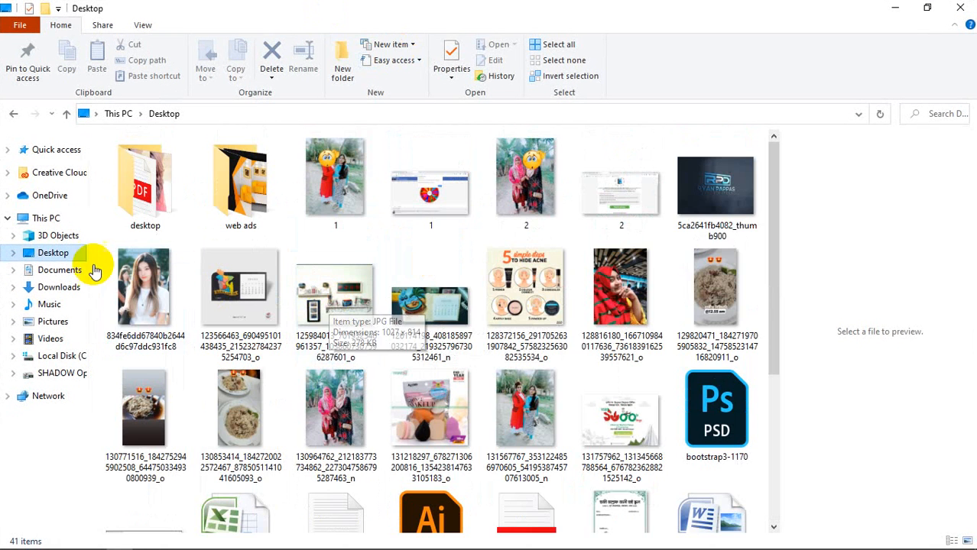
Open the class folder from the frequent folders in Quick access
{"action": "left_click", "coordinate": [45, 218]}
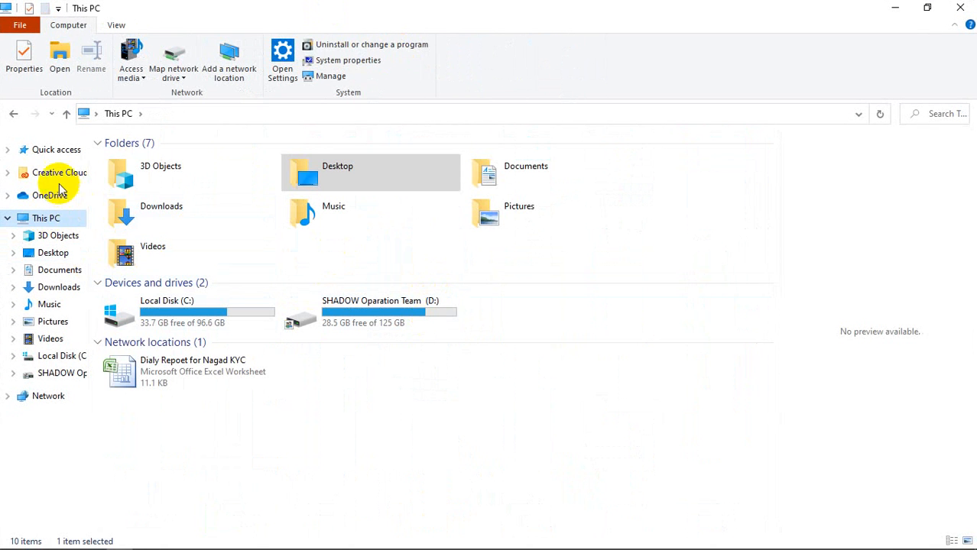
{"action": "left_click", "coordinate": [44, 151]}
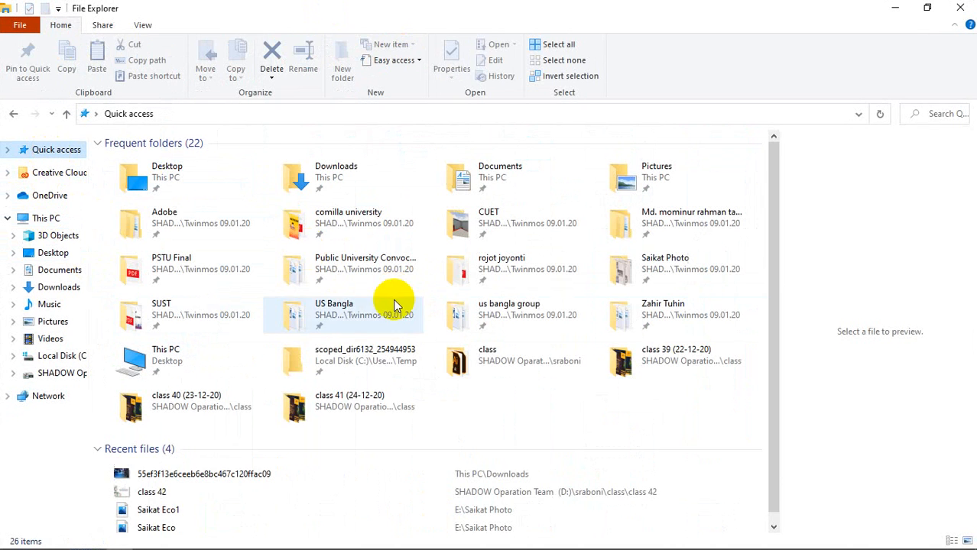
{"action": "scroll", "coordinate": [212, 505], "scroll_direction": "down", "scroll_amount": 1}
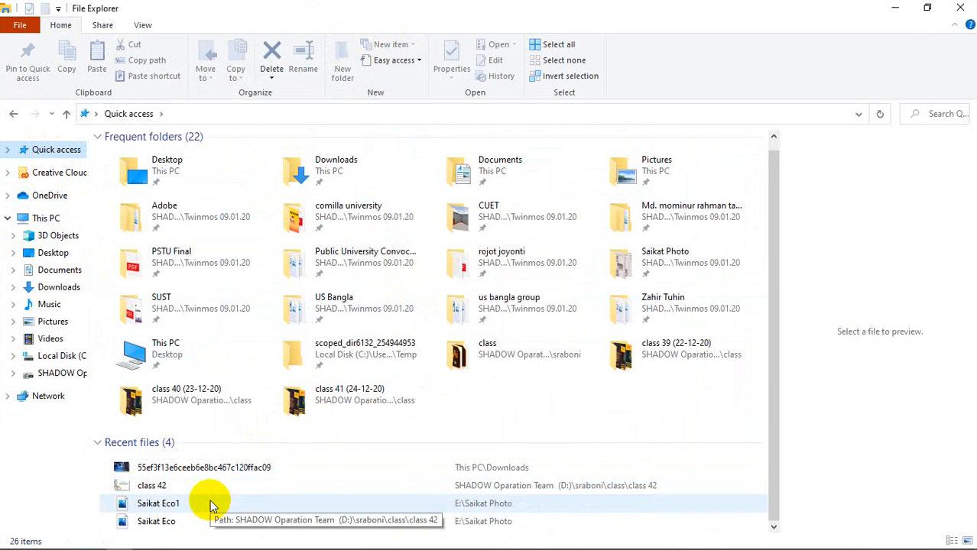
{"action": "left_click", "coordinate": [509, 354]}
{"action": "double_click", "coordinate": [510, 353]}
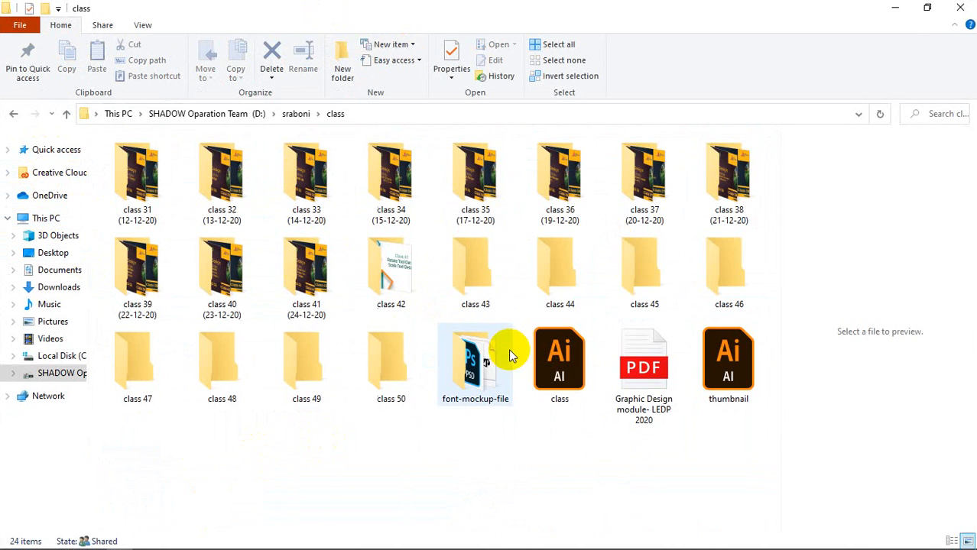
Open the class Illustrator file in Illustrator and close the File Explorer window
{"action": "left_click", "coordinate": [558, 372]}
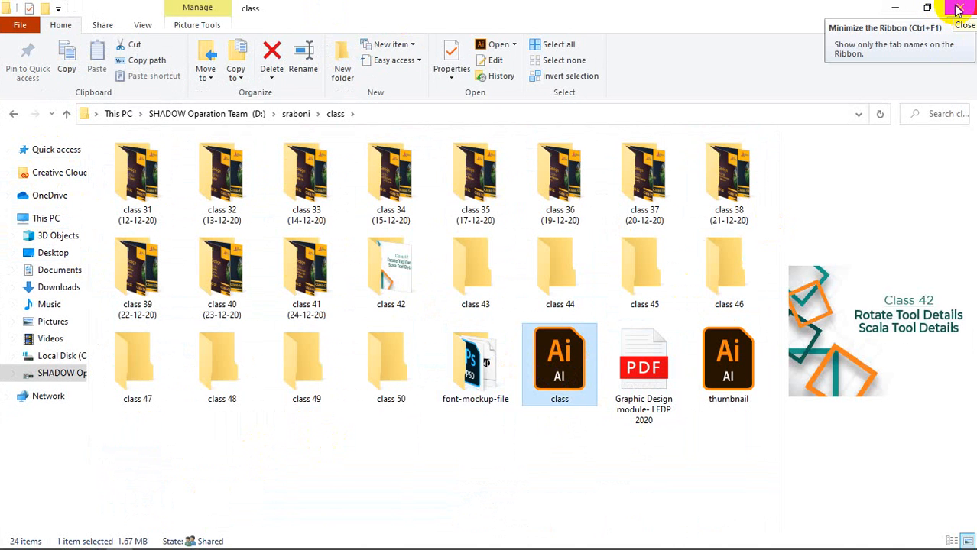
{"action": "left_click", "coordinate": [559, 386]}
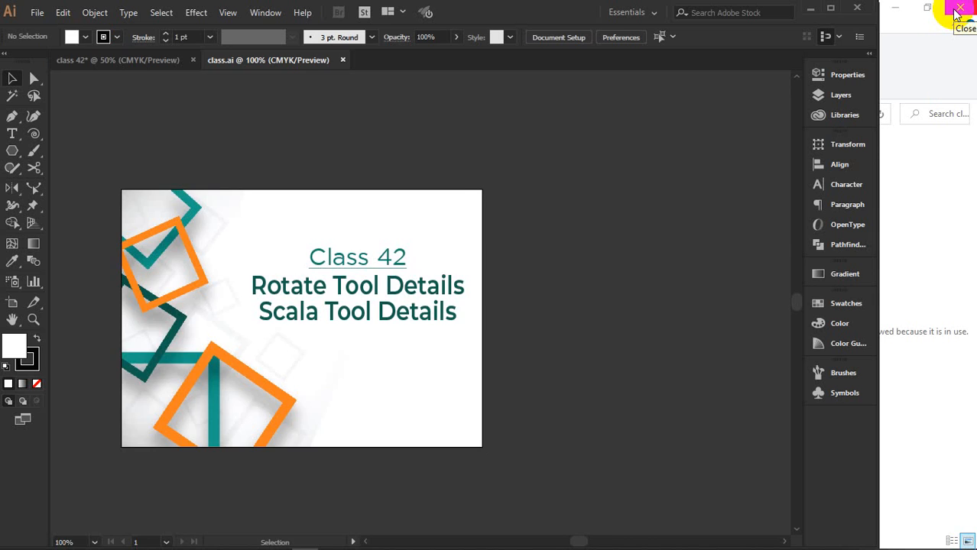
{"action": "left_click", "coordinate": [959, 9]}
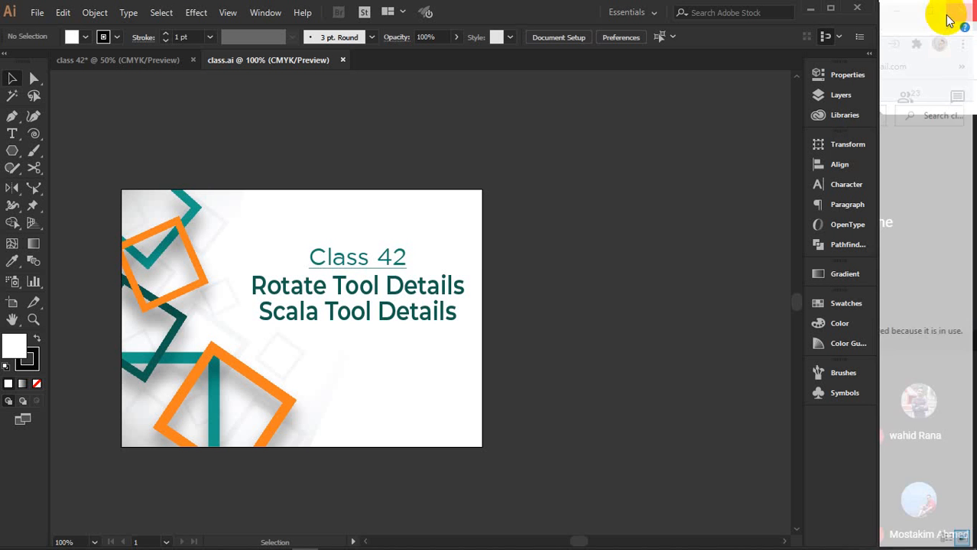
Start a new text line below "Scala Tool Details" with the Type tool
{"action": "left_click", "coordinate": [12, 135]}
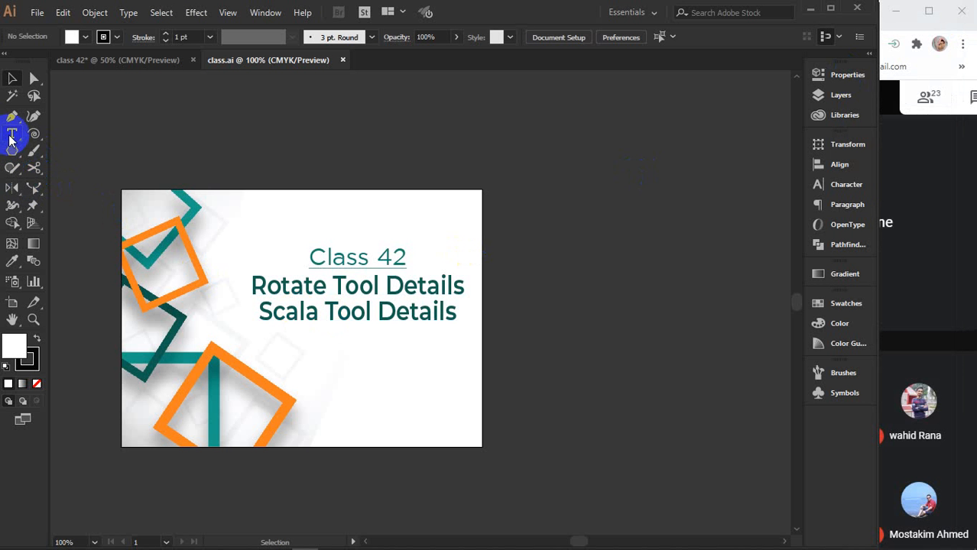
{"action": "left_click", "coordinate": [452, 313]}
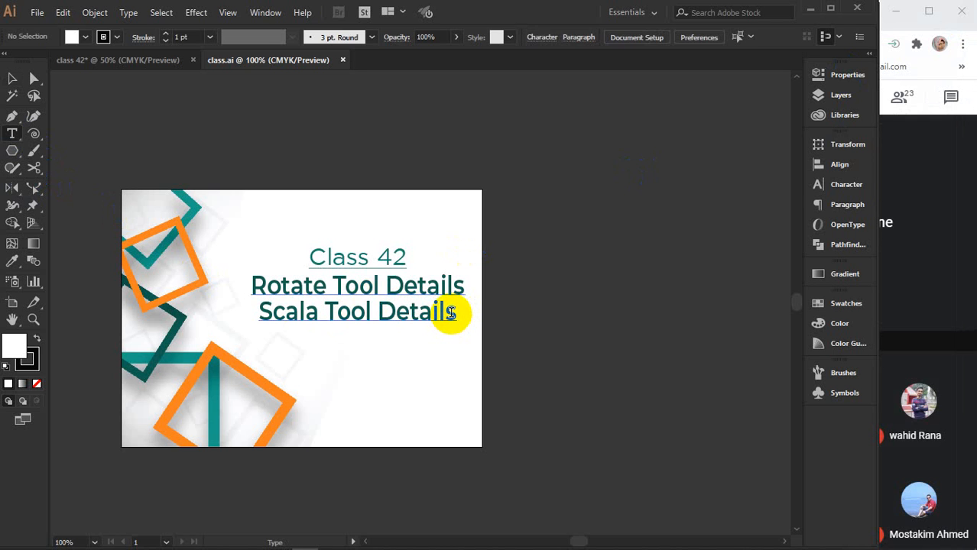
{"action": "left_click", "coordinate": [452, 312]}
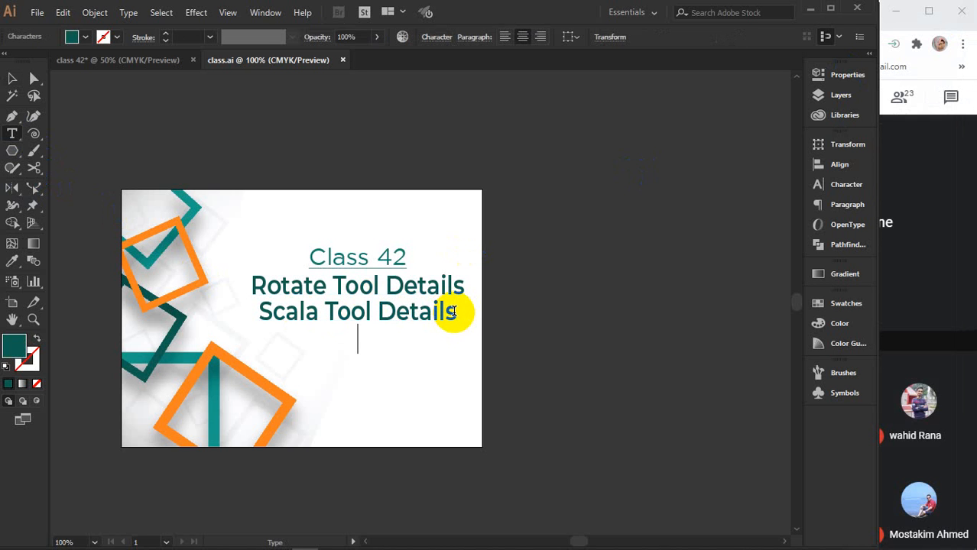
{"action": "type", "text": "Image "}
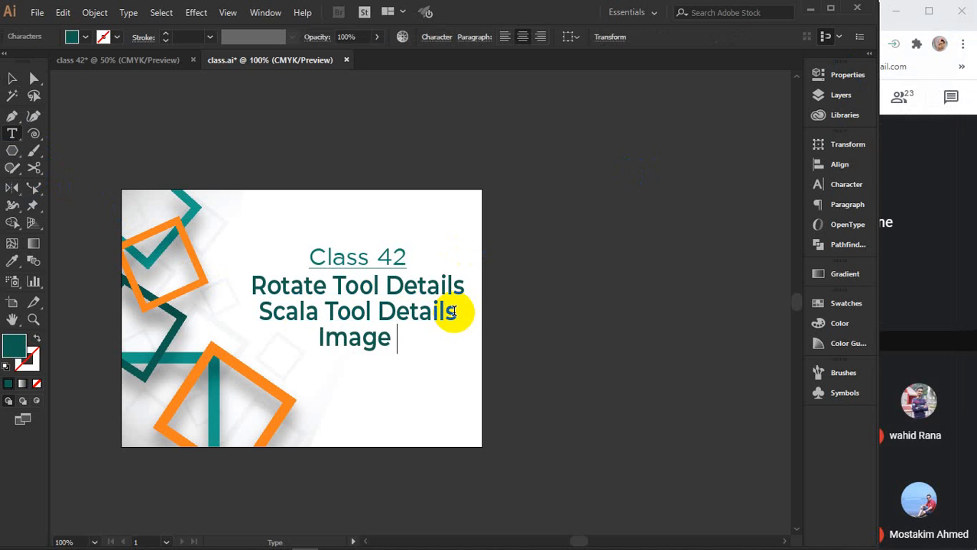
{"action": "type", "text": "C"}
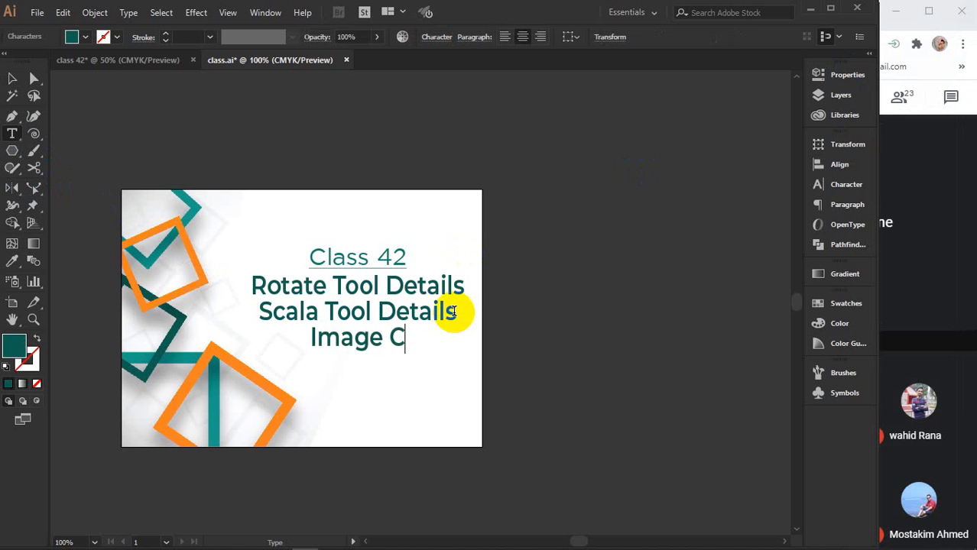
{"action": "key", "text": "BackSpace"}
{"action": "key", "text": "BackSpace"}
{"action": "key", "text": "BackSpace"}
{"action": "key", "text": "BackSpace"}
{"action": "key", "text": "BackSpace"}
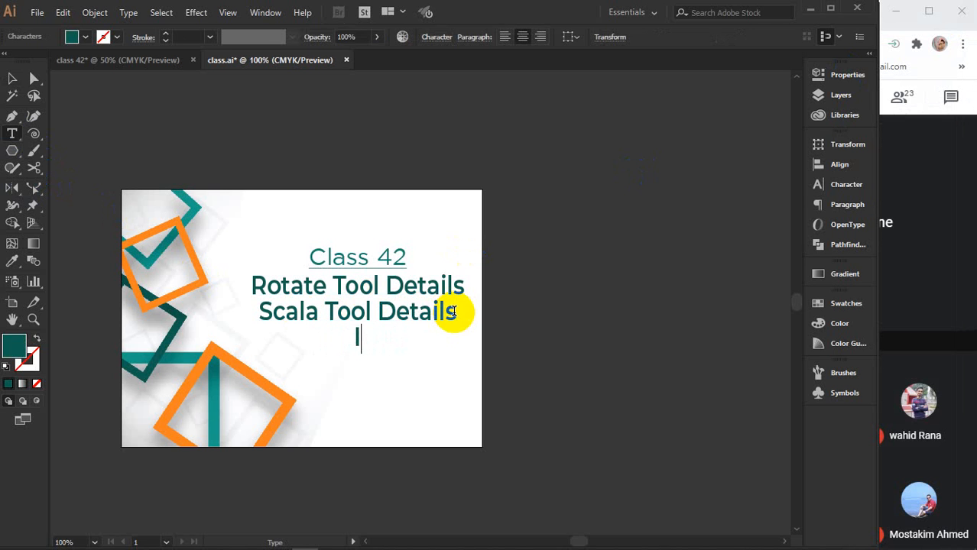
Add the lines "Clipping Mask" and "Text Wrap" below "Scala Tool Details" and finish the text edit
{"action": "type", "text": "Cli"}
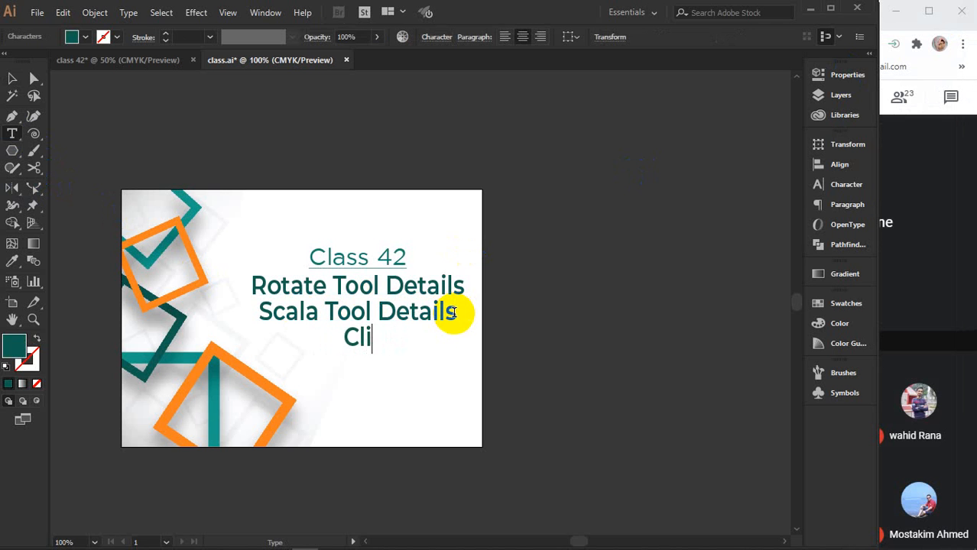
{"action": "type", "text": "pping "}
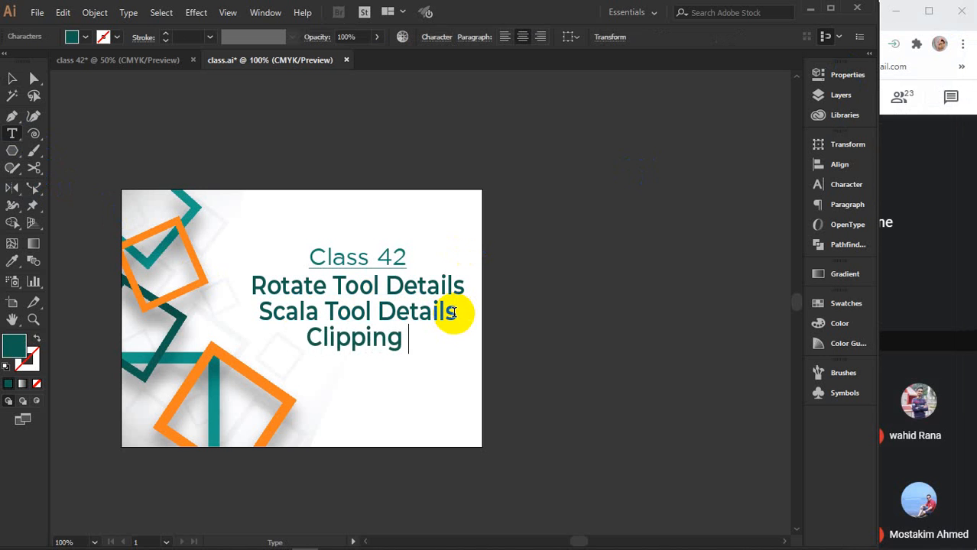
{"action": "type", "text": "Mask"}
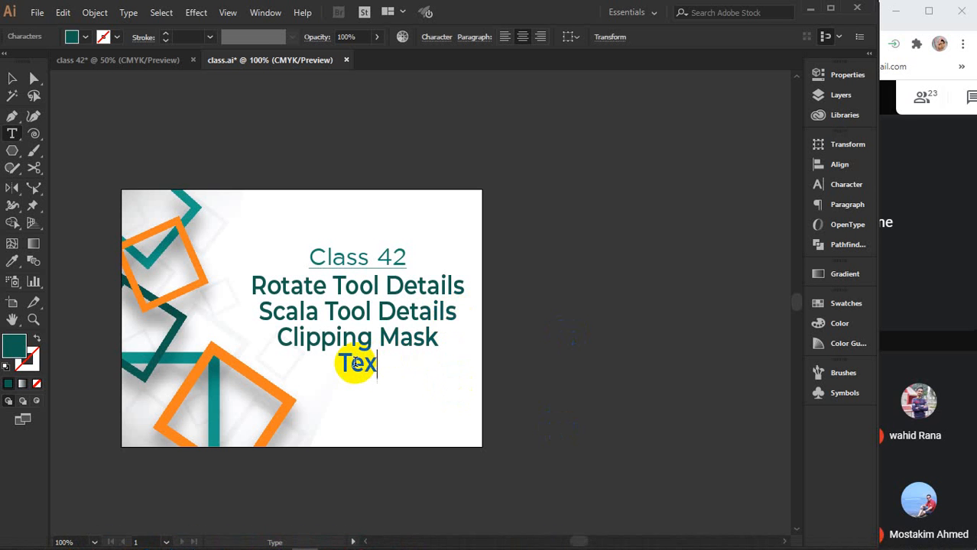
{"action": "type", "text": "Wrap"}
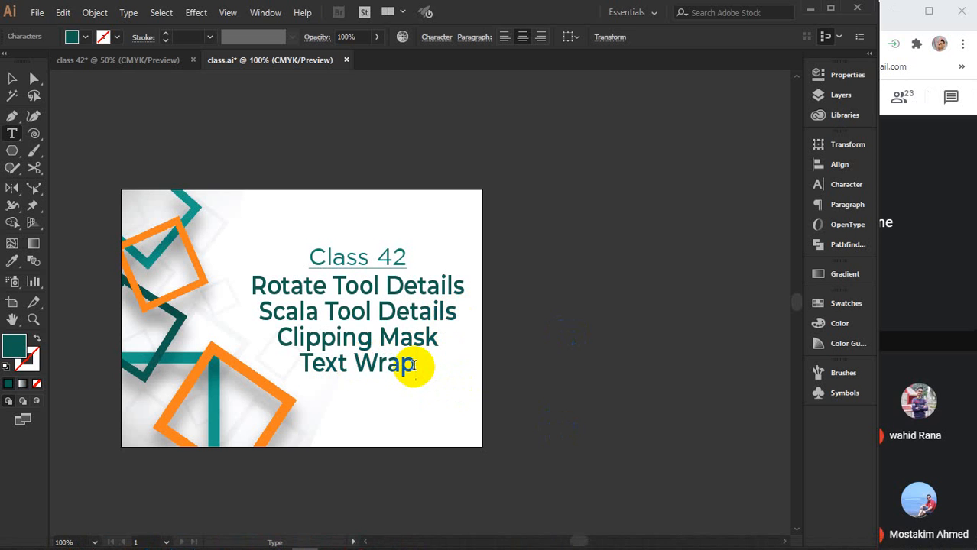
{"action": "left_click", "coordinate": [12, 79]}
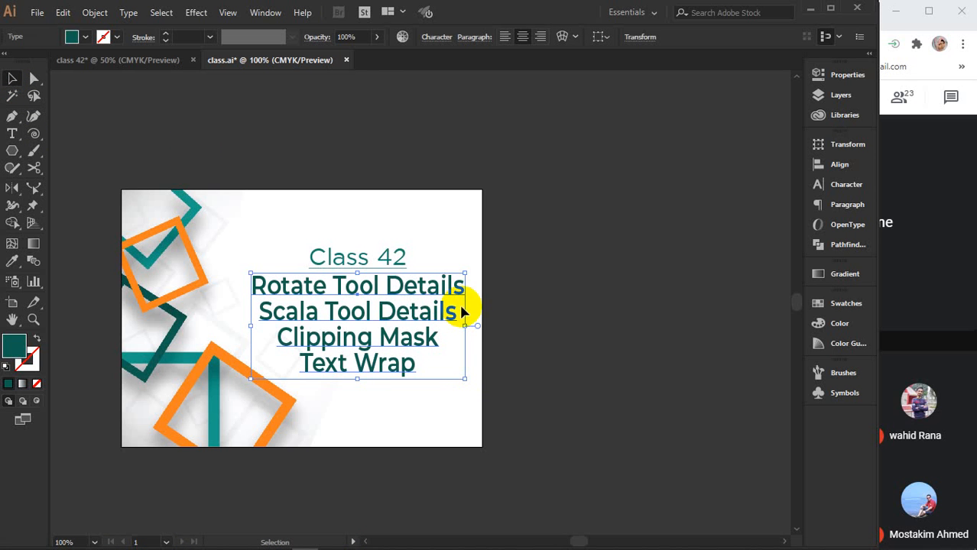
Save the class.ai document and deselect the topic text
{"action": "left_click", "coordinate": [248, 157]}
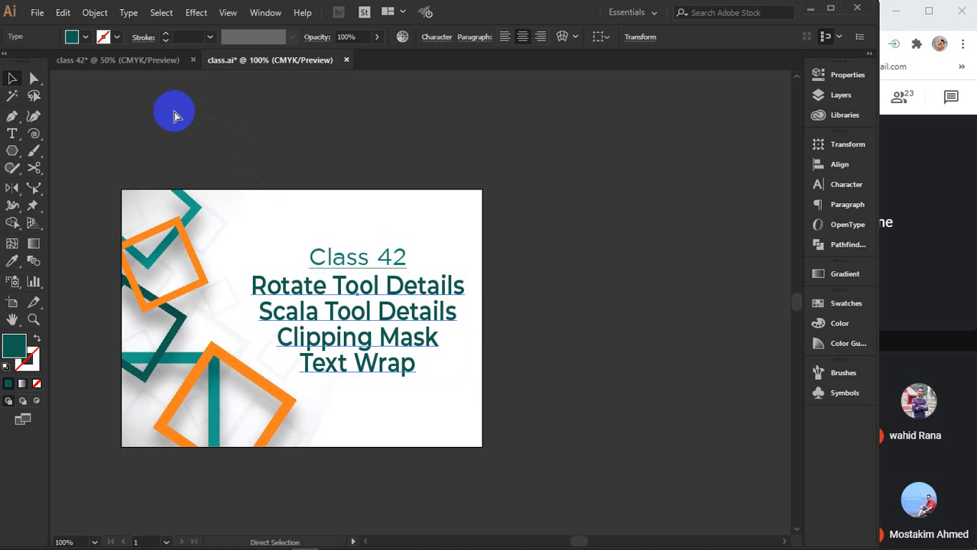
{"action": "key", "text": "ctrl+z"}
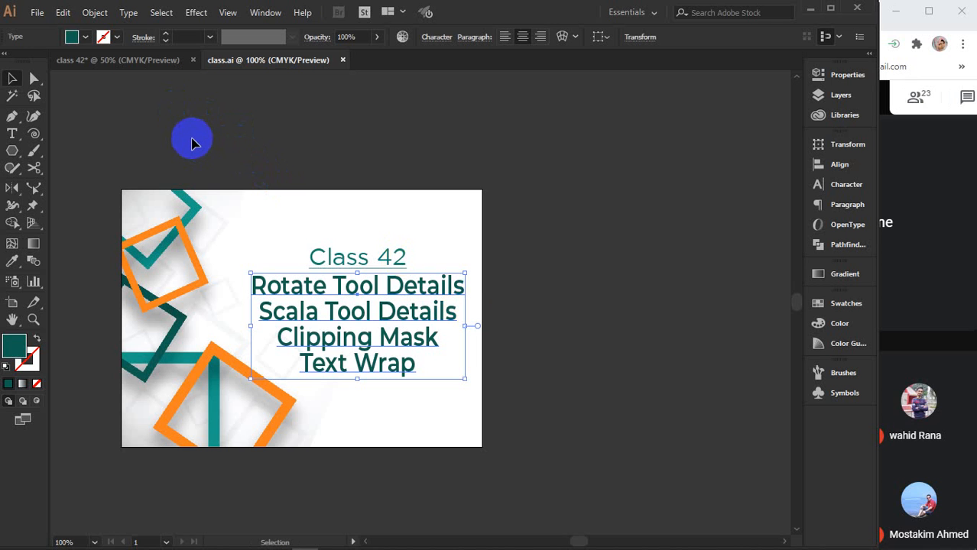
{"action": "left_click", "coordinate": [119, 93]}
Export the title slide as a PNG named class 42 into the class 42 folder, replacing the existing file
{"action": "left_click", "coordinate": [36, 12]}
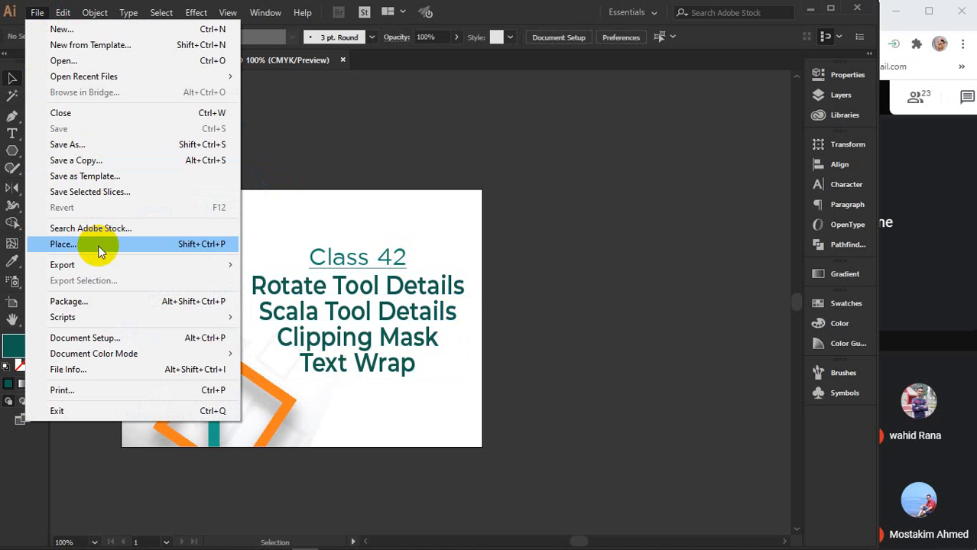
{"action": "mouse_move", "coordinate": [93, 268]}
{"action": "left_click", "coordinate": [282, 281]}
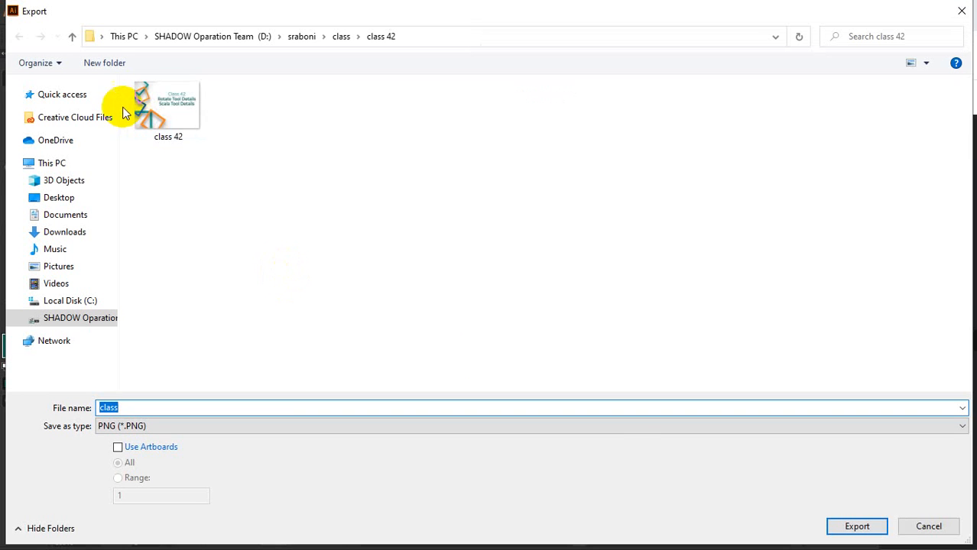
{"action": "left_click", "coordinate": [174, 93]}
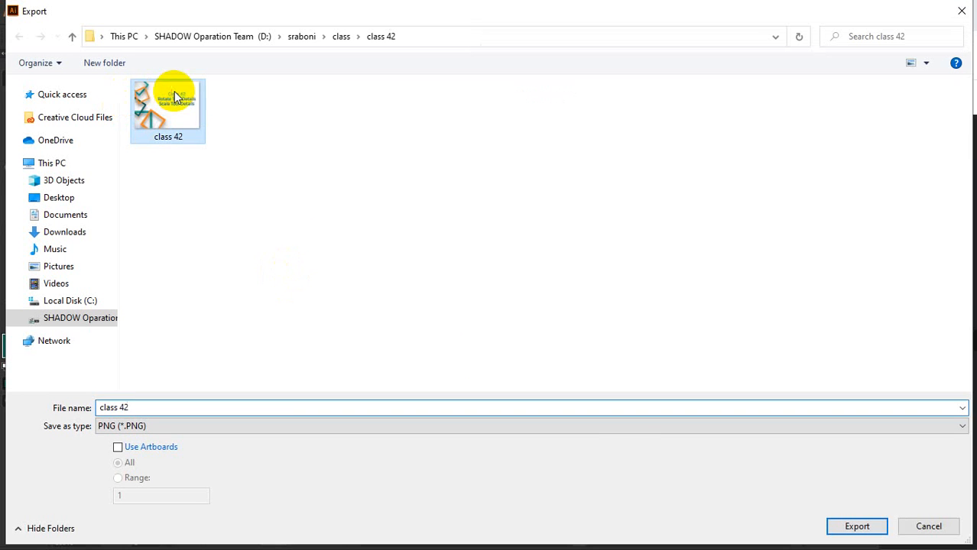
{"action": "left_click", "coordinate": [830, 525]}
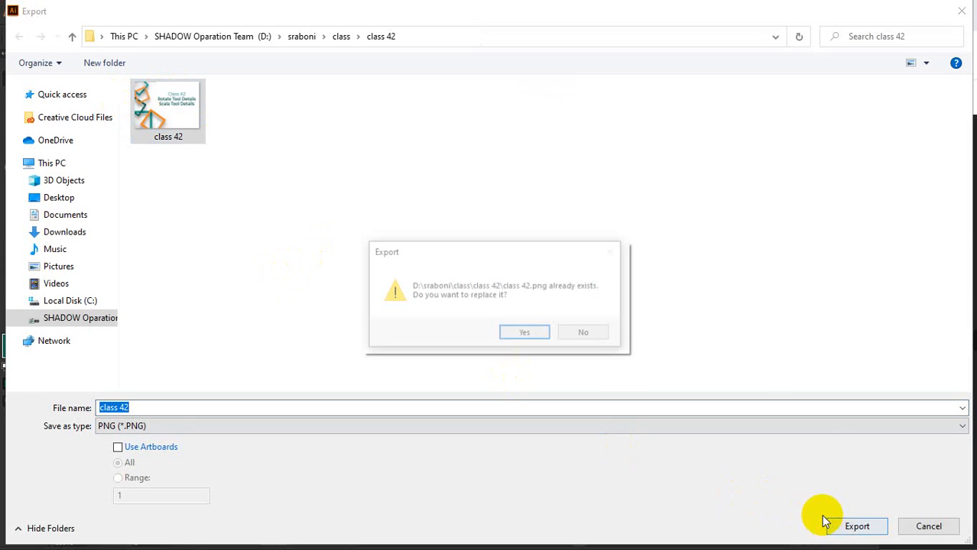
{"action": "left_click", "coordinate": [524, 337]}
{"action": "left_click", "coordinate": [525, 427]}
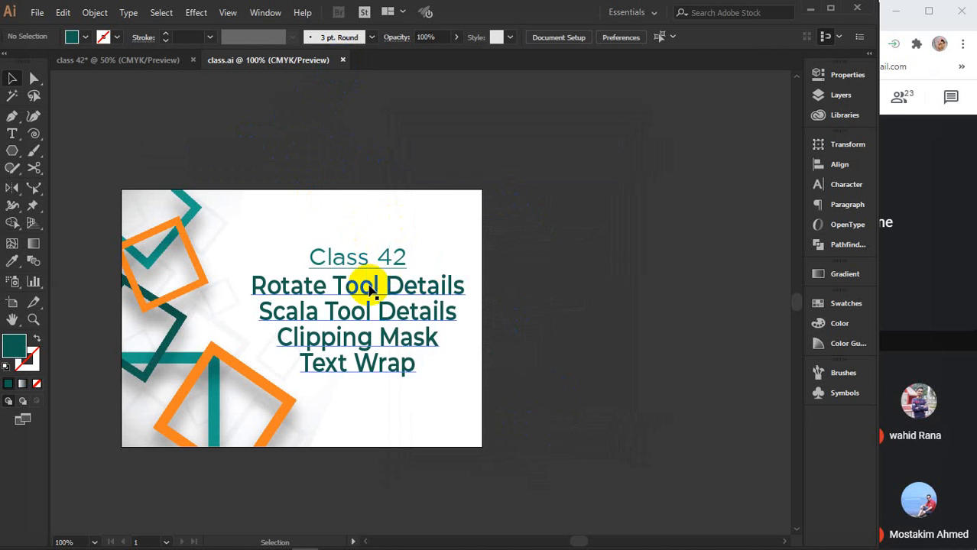
Check the title slide's text up close and close the class.ai document
{"action": "scroll", "coordinate": [393, 318], "scroll_direction": "up", "scroll_amount": 2}
{"action": "left_click_drag", "start_coordinate": [292, 312], "coordinate": [497, 303]}
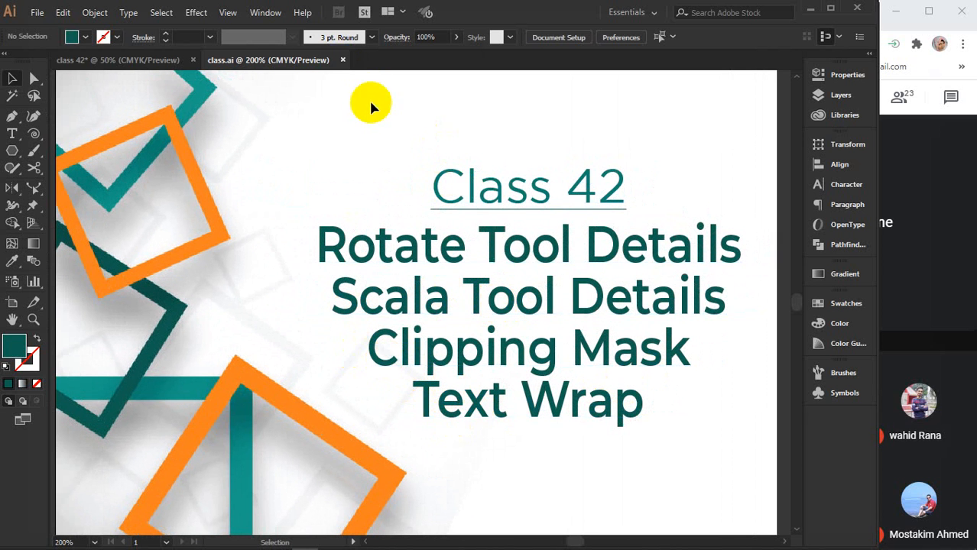
{"action": "left_click", "coordinate": [343, 61]}
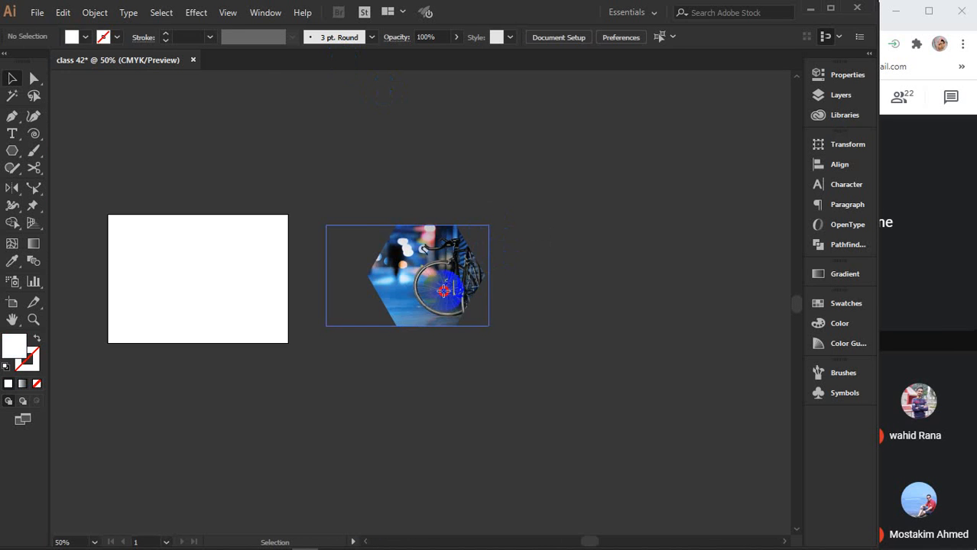
Draw a 3.5 by 2 in white rectangle on the empty canvas beside the hexagon-clipped bicycle photo and deselect it
{"action": "left_click", "coordinate": [444, 290]}
{"action": "key", "text": "ctrl+plus"}
{"action": "key", "text": "ctrl+plus"}
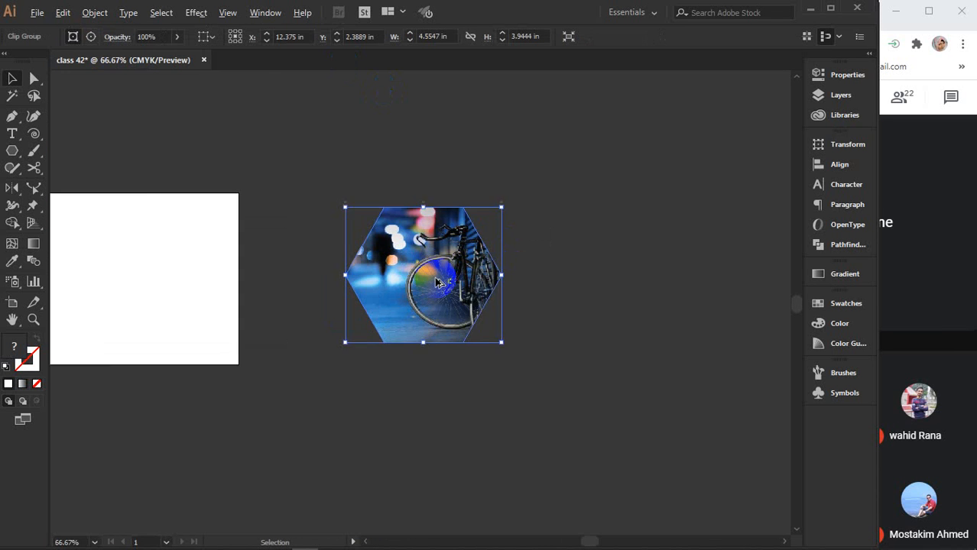
{"action": "key", "text": "space"}
{"action": "left_click_drag", "start_coordinate": [454, 249], "coordinate": [279, 375]}
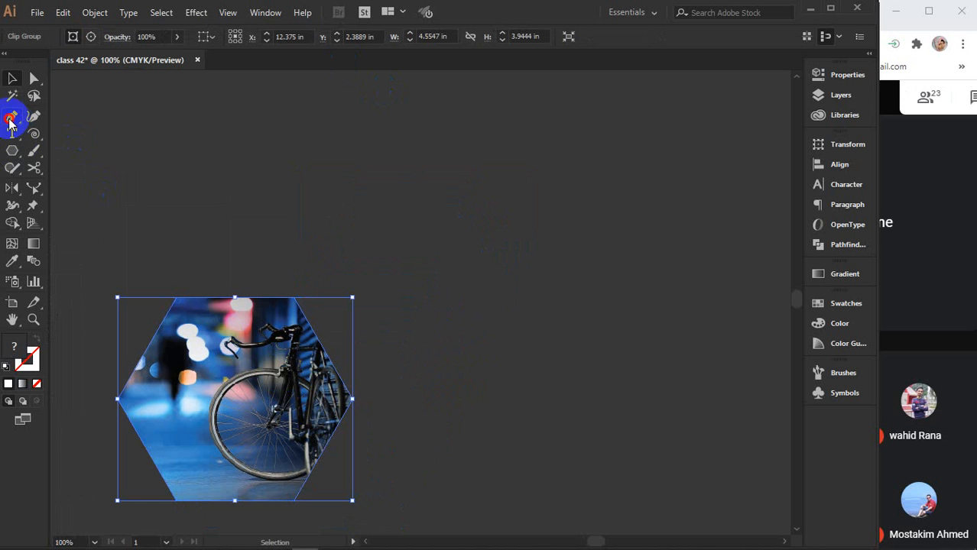
{"action": "left_click", "coordinate": [10, 118]}
{"action": "key", "text": "space"}
{"action": "left_click_drag", "start_coordinate": [451, 274], "coordinate": [193, 274]}
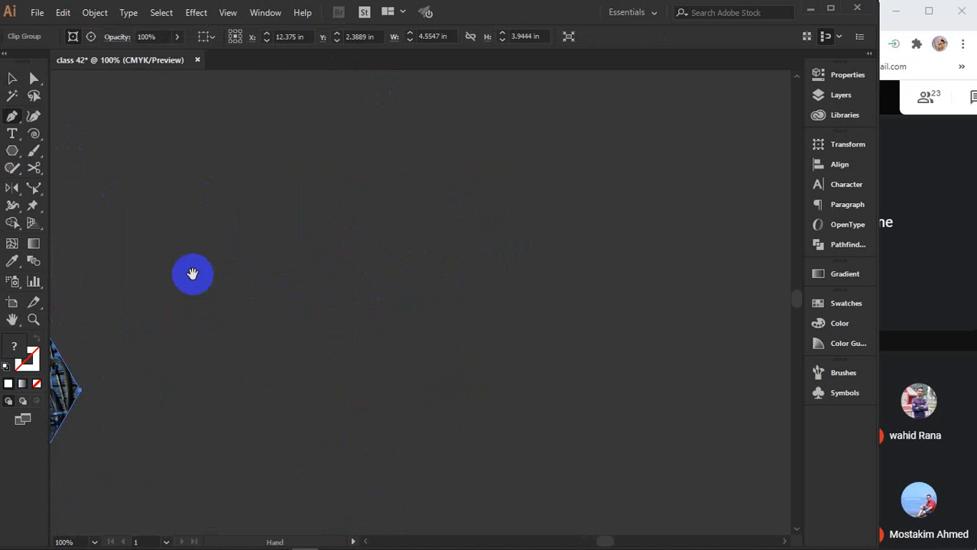
{"action": "left_click_drag", "start_coordinate": [14, 154], "coordinate": [80, 152]}
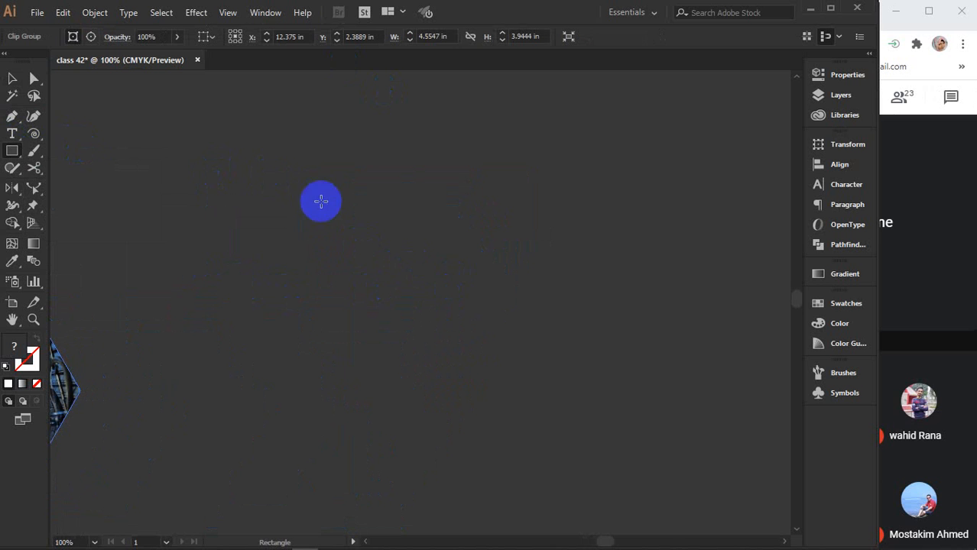
{"action": "left_click", "coordinate": [365, 269]}
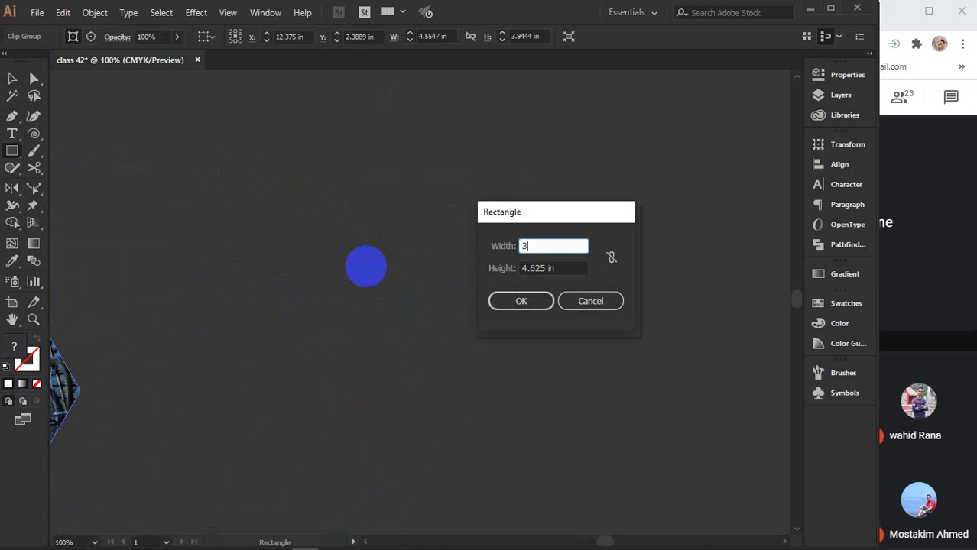
{"action": "key", "text": "Tab"}
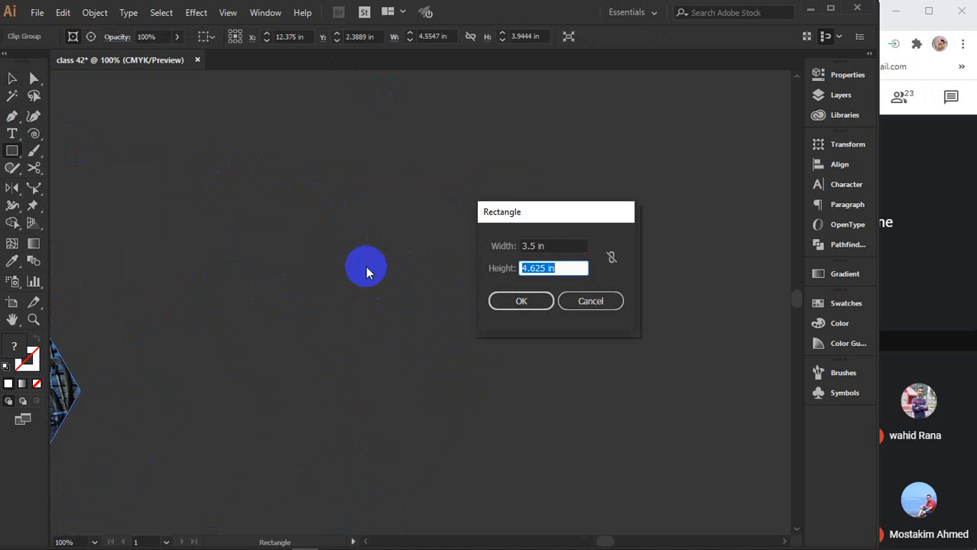
{"action": "key", "text": "Return"}
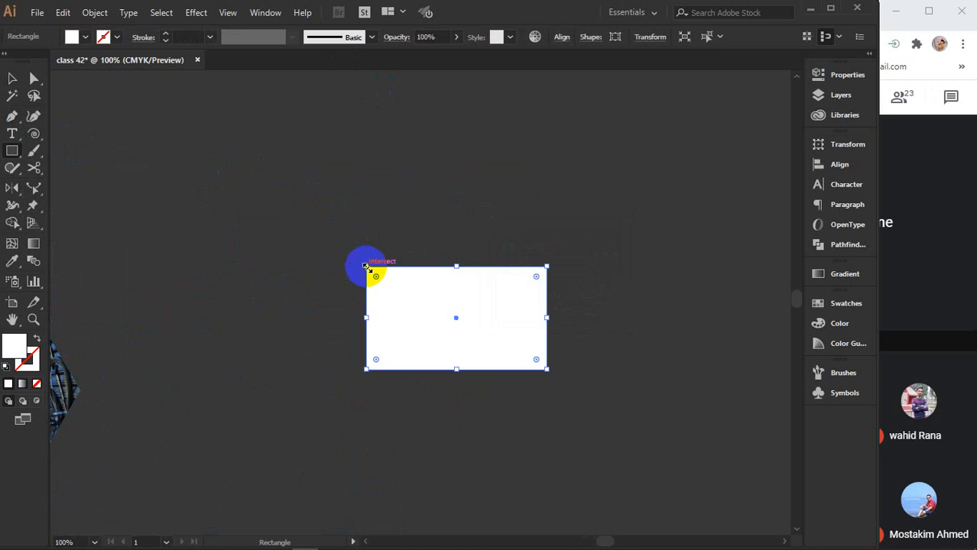
{"action": "scroll", "coordinate": [487, 309], "scroll_direction": "up", "scroll_amount": 2}
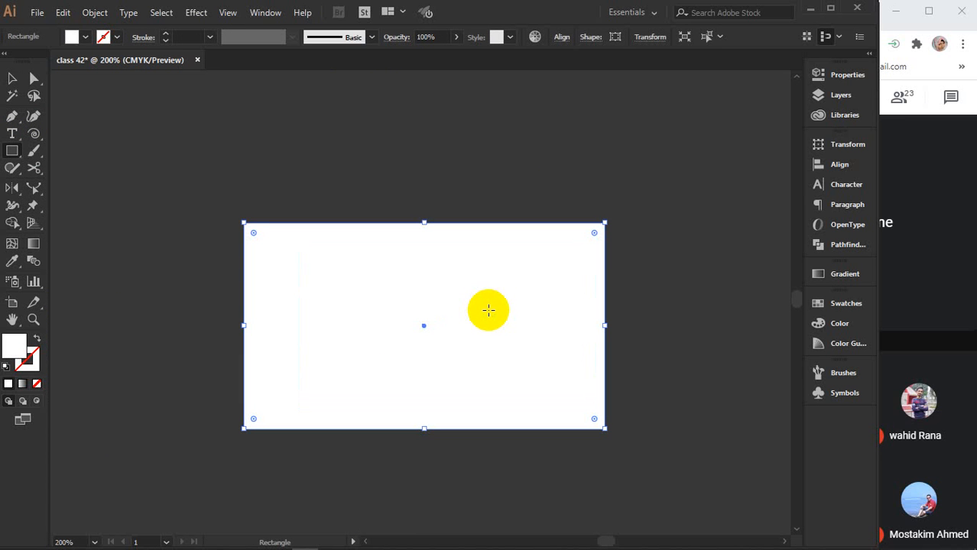
{"action": "left_click", "coordinate": [12, 78]}
{"action": "left_click", "coordinate": [202, 136]}
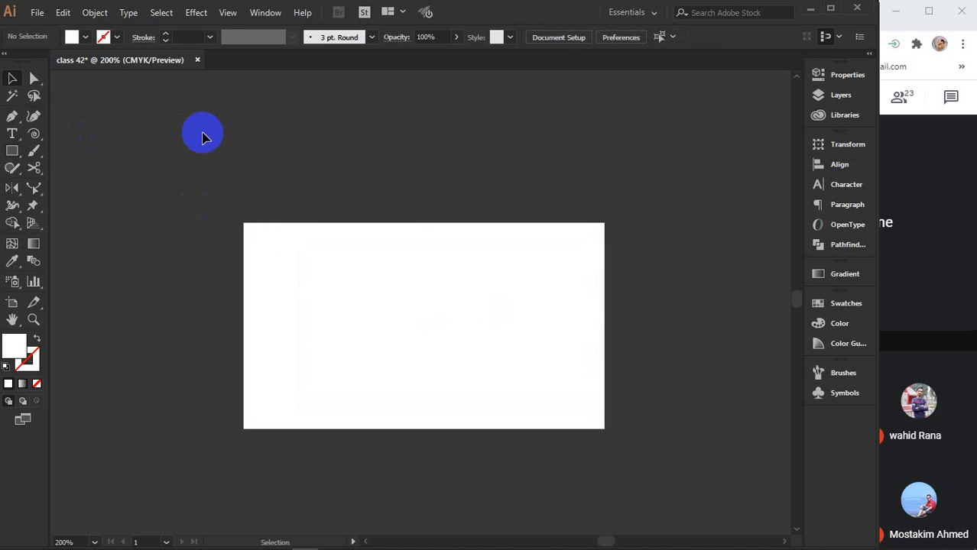
Draw a closed Pen path over the rectangle's lower part, with an S-curved upper edge from the lower-left to the upper-right corner
{"action": "left_click", "coordinate": [345, 284]}
{"action": "left_click", "coordinate": [12, 170]}
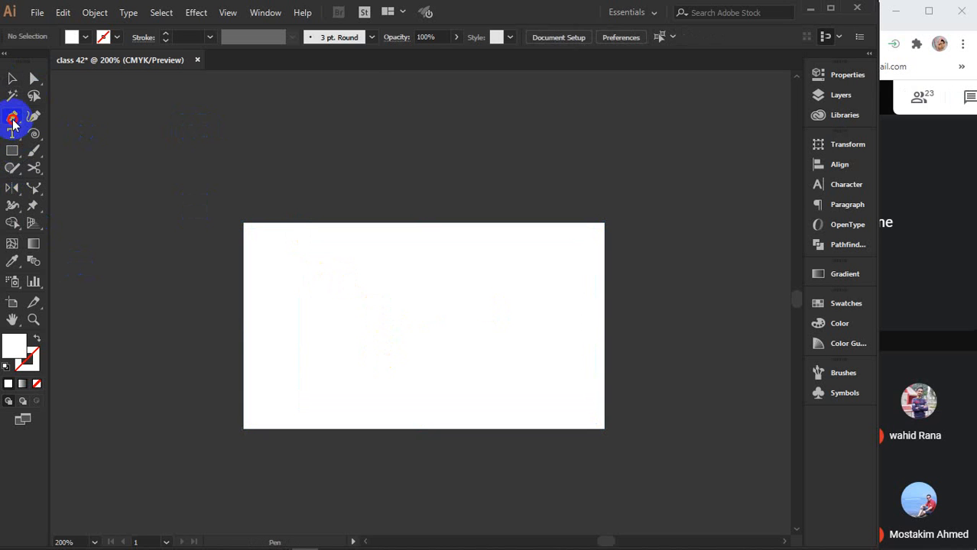
{"action": "left_click", "coordinate": [244, 426]}
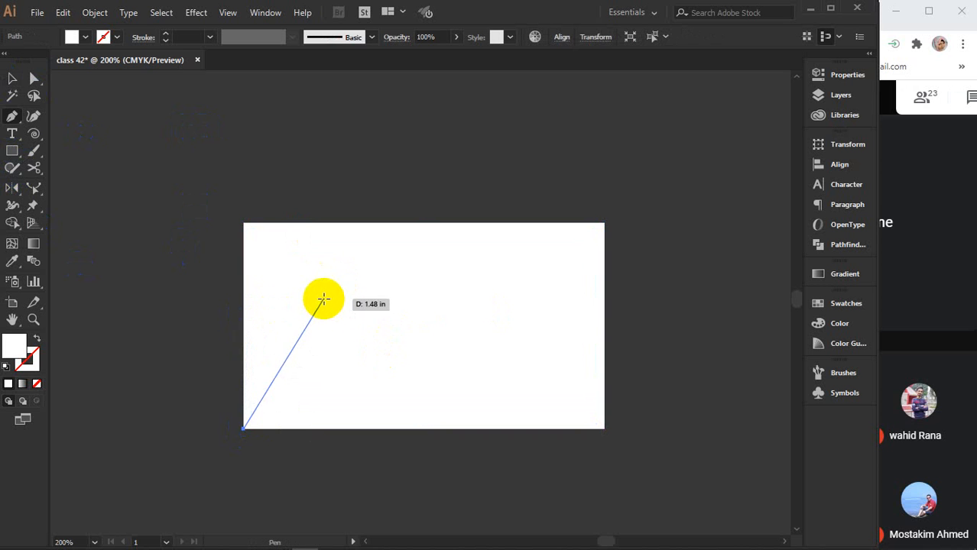
{"action": "left_click_drag", "start_coordinate": [333, 299], "coordinate": [413, 282]}
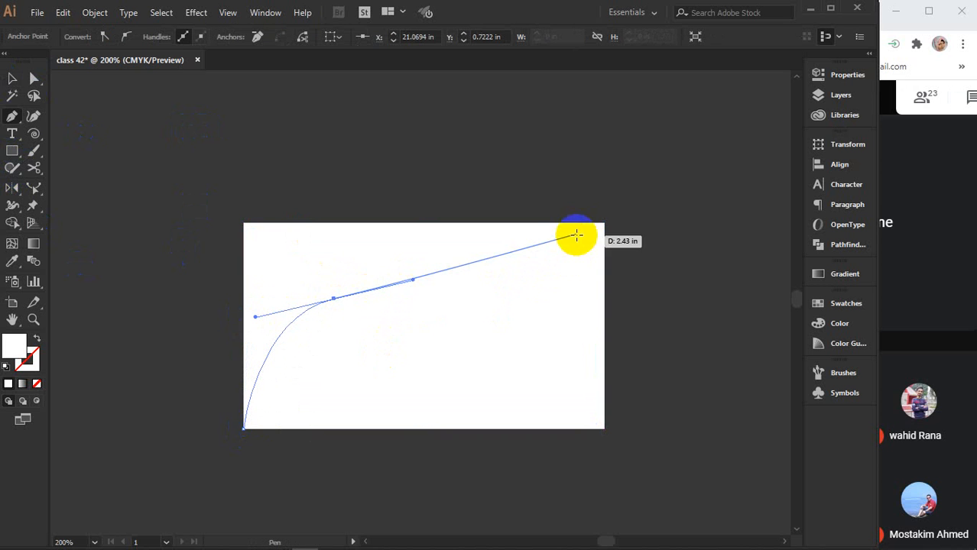
{"action": "left_click_drag", "start_coordinate": [604, 223], "coordinate": [674, 140]}
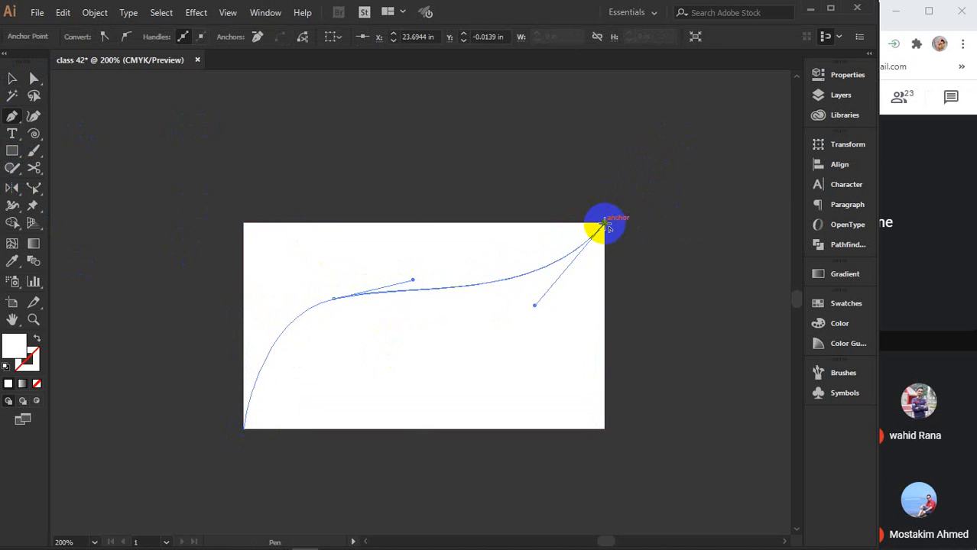
{"action": "left_click_drag", "start_coordinate": [605, 223], "coordinate": [574, 351]}
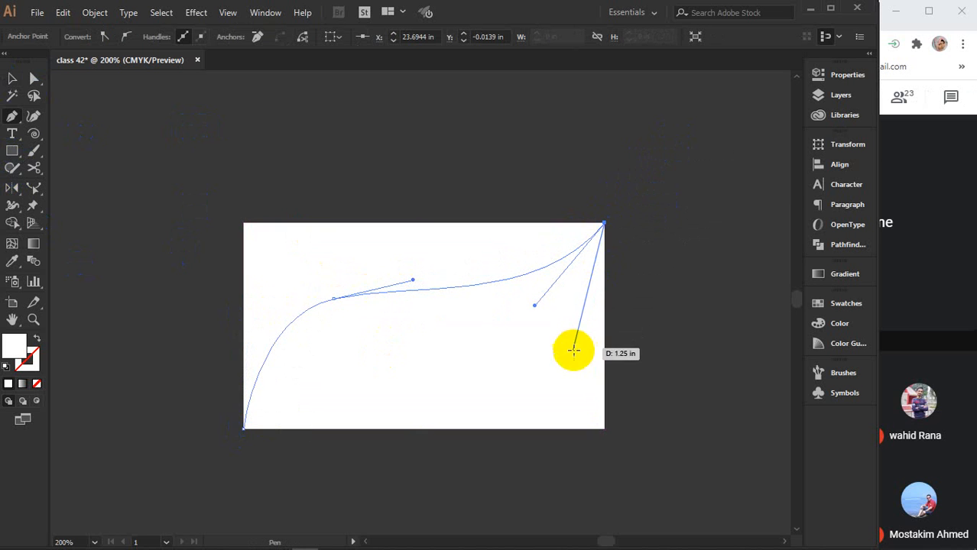
{"action": "left_click", "coordinate": [604, 429], "text": "shift"}
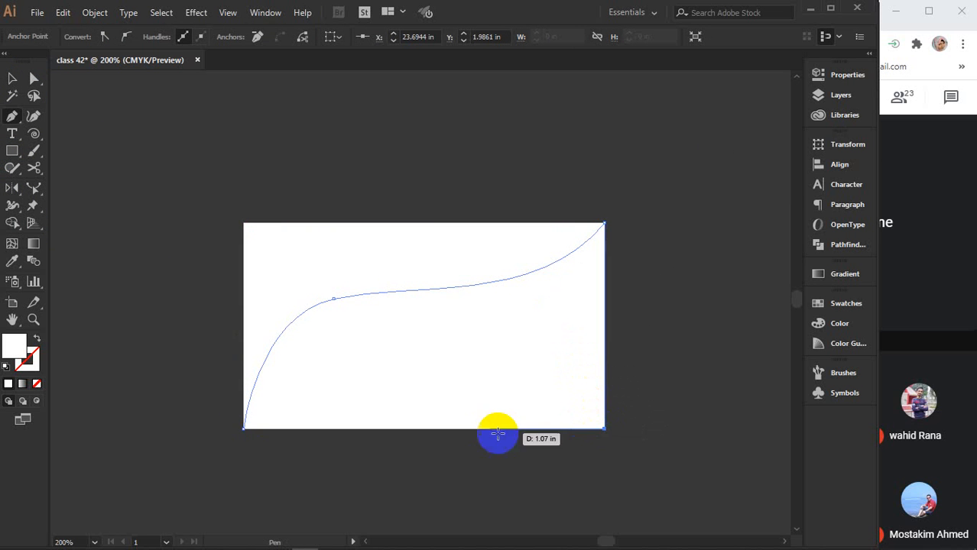
{"action": "left_click", "coordinate": [244, 429]}
{"action": "left_click", "coordinate": [12, 79]}
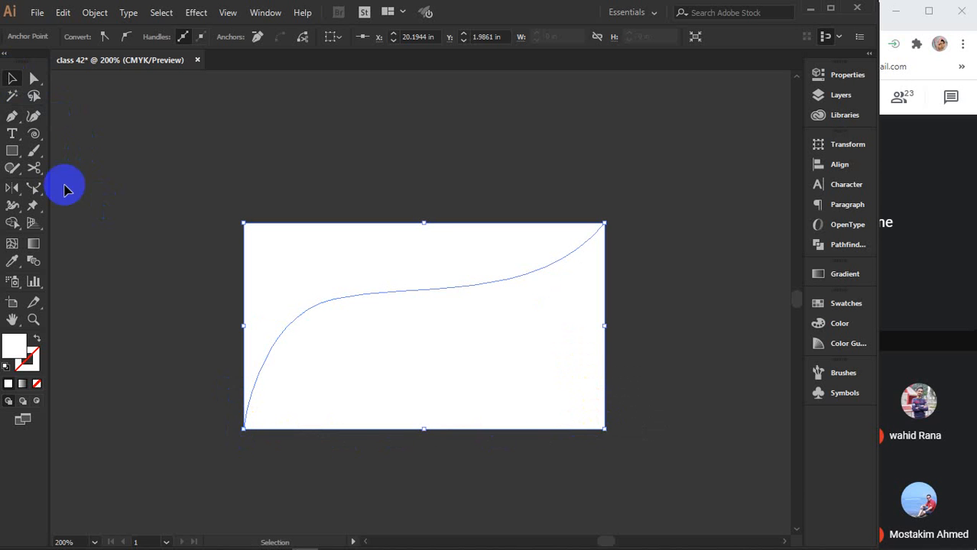
Fill the curved path with the red colour #ff0049 and deselect it
{"action": "double_click", "coordinate": [14, 347]}
{"action": "left_click_drag", "start_coordinate": [616, 298], "coordinate": [655, 253]}
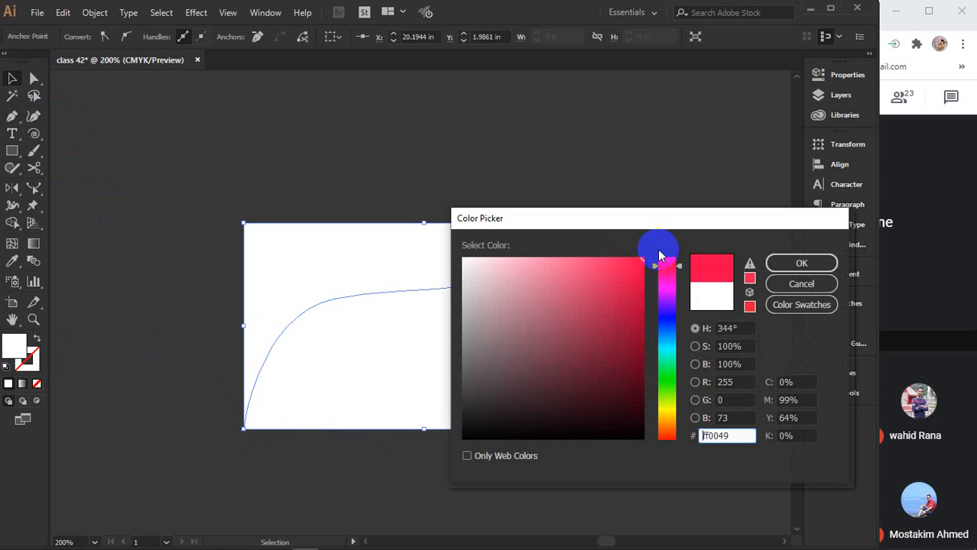
{"action": "left_click", "coordinate": [787, 261]}
{"action": "left_click", "coordinate": [385, 132]}
Try moving the red curved shape upward off the white rectangle, and undo the move
{"action": "left_click_drag", "start_coordinate": [512, 320], "coordinate": [497, 265]}
{"action": "key", "text": "z"}
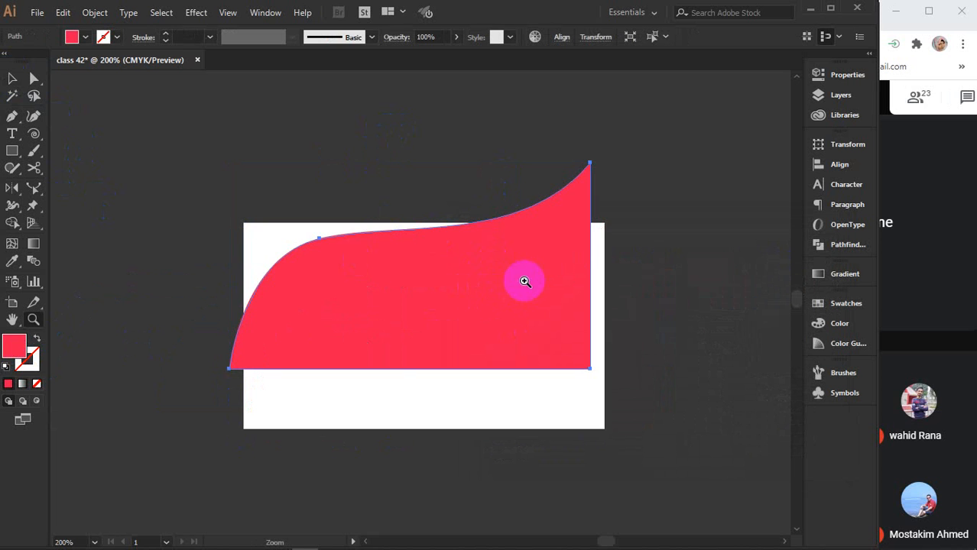
{"action": "key", "text": "ctrl+z"}
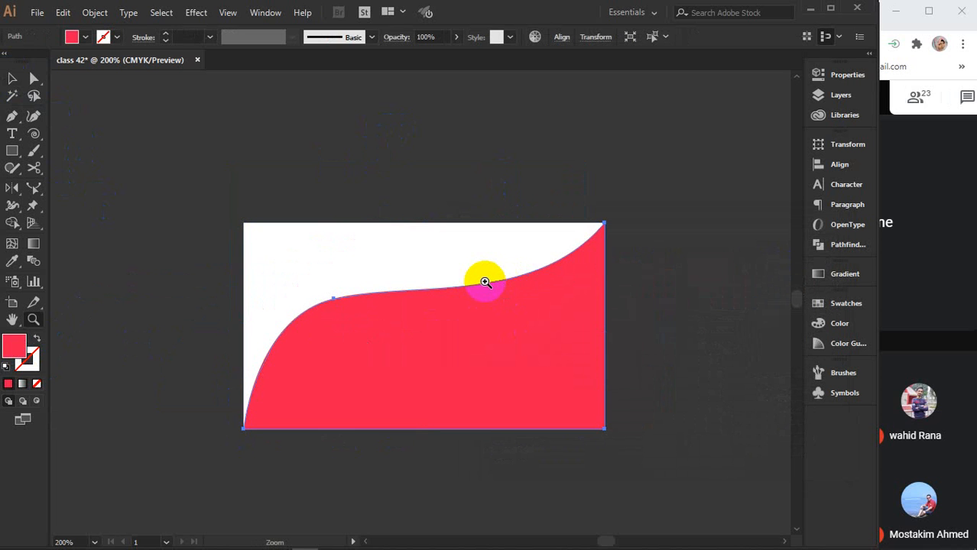
{"action": "key", "text": "v"}
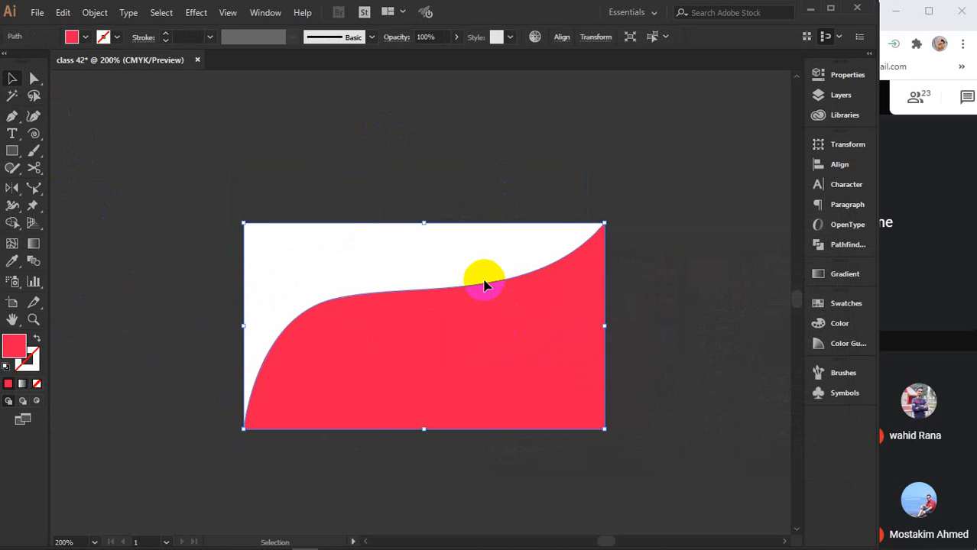
{"action": "left_click", "coordinate": [650, 320]}
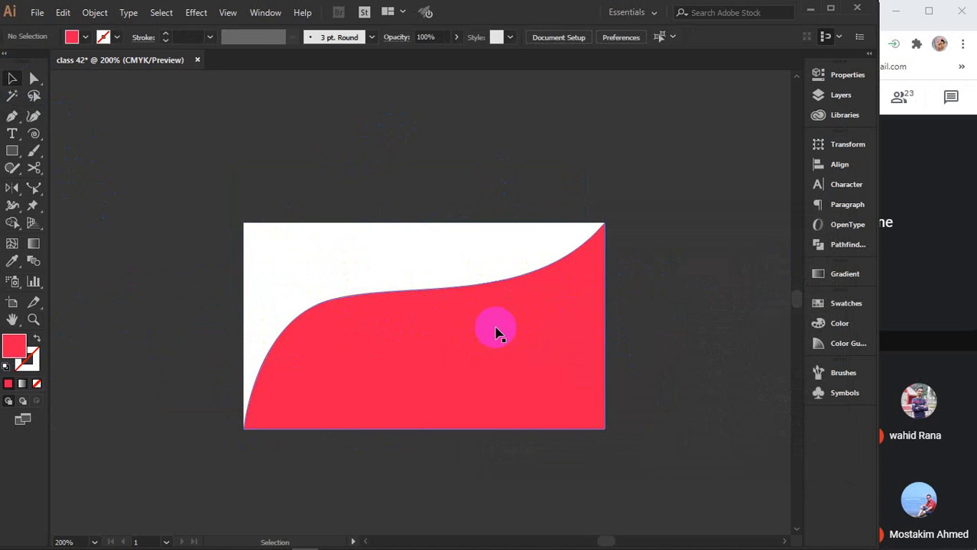
Shift the hexagon-clipped bicycle photo slightly and release its clipping mask
{"action": "scroll", "coordinate": [495, 332], "scroll_direction": "down", "scroll_amount": 3}
{"action": "left_click_drag", "start_coordinate": [314, 355], "coordinate": [445, 258]}
{"action": "left_click", "coordinate": [310, 269]}
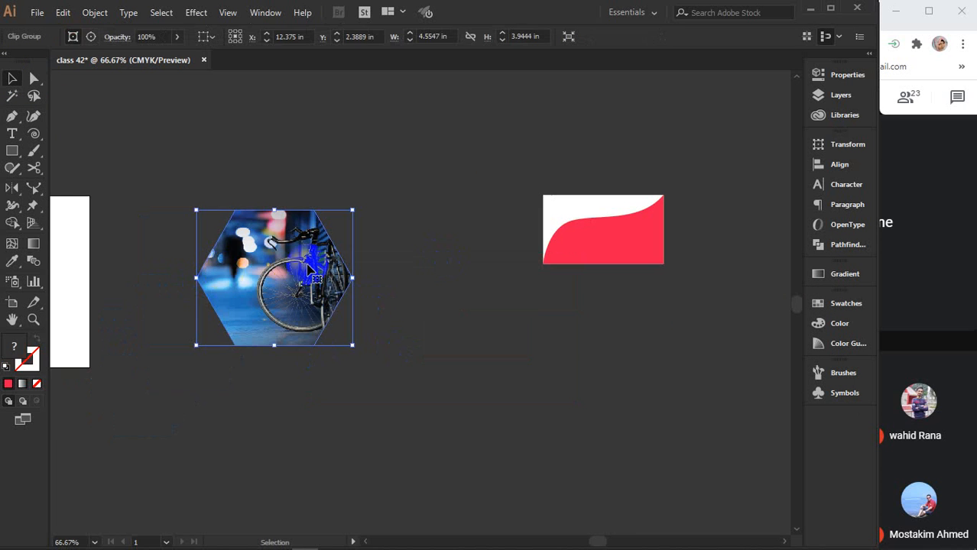
{"action": "scroll", "coordinate": [294, 268], "scroll_direction": "up", "scroll_amount": 2}
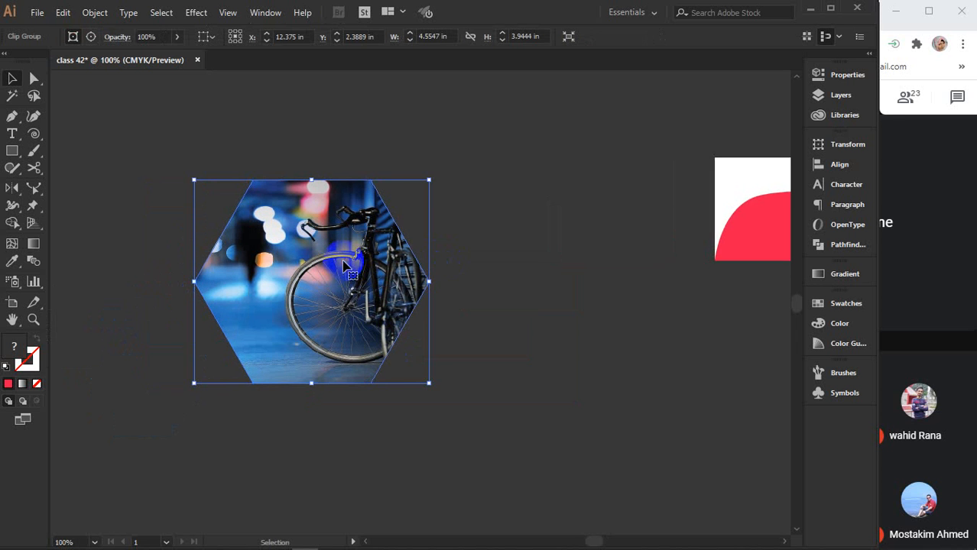
{"action": "left_click_drag", "start_coordinate": [291, 285], "coordinate": [366, 267]}
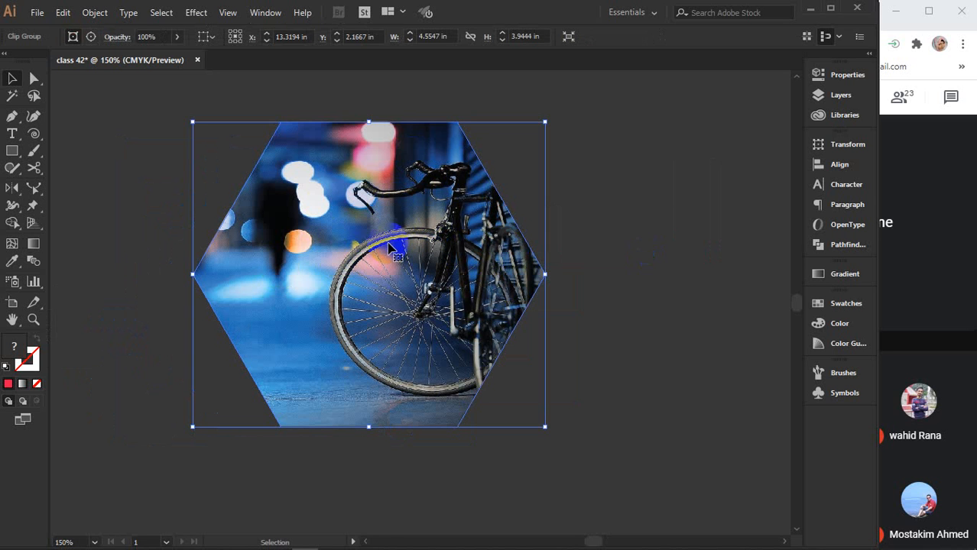
{"action": "left_click_drag", "start_coordinate": [333, 256], "coordinate": [326, 280]}
{"action": "right_click", "coordinate": [326, 278]}
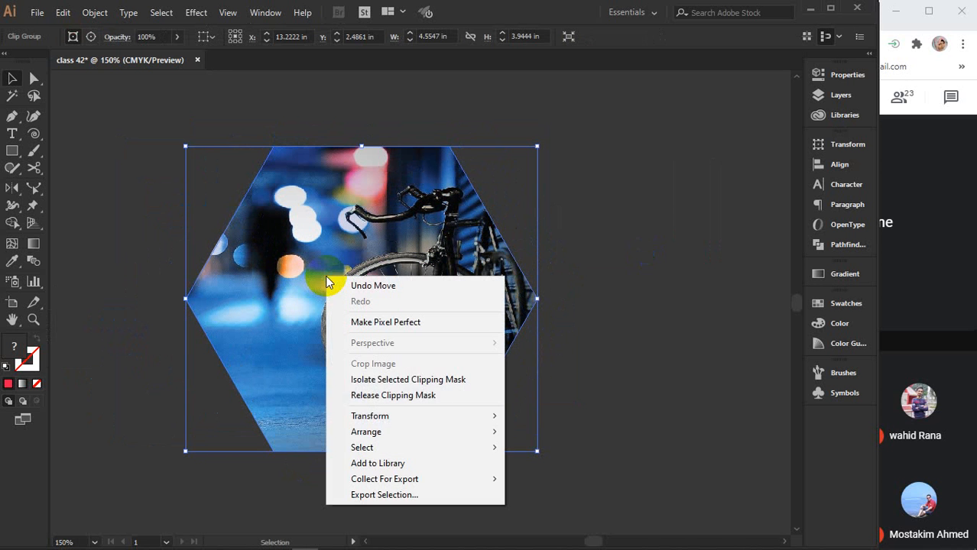
{"action": "left_click", "coordinate": [384, 401]}
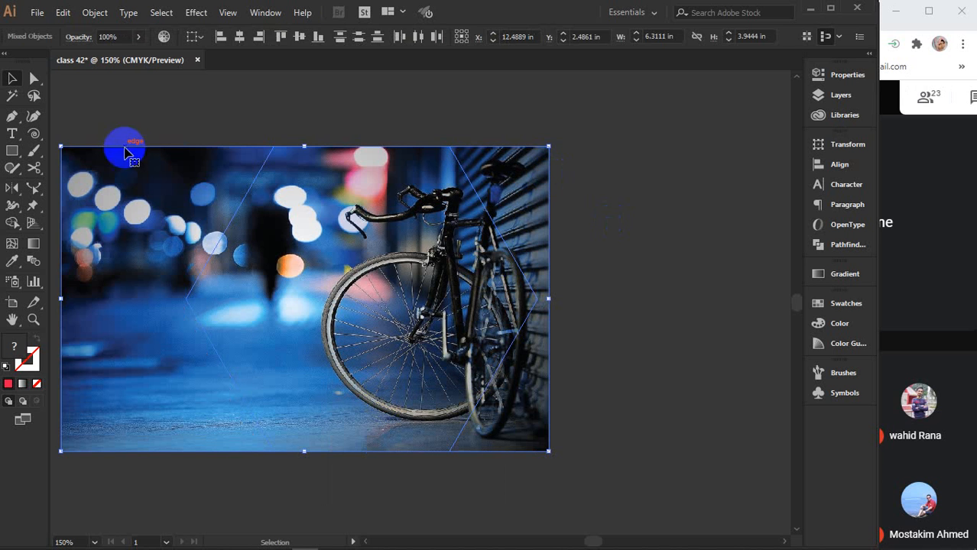
Select only the released bicycle photo and move it diagonally down, clear of the hexagon path
{"action": "left_click", "coordinate": [663, 177]}
{"action": "left_click", "coordinate": [173, 182]}
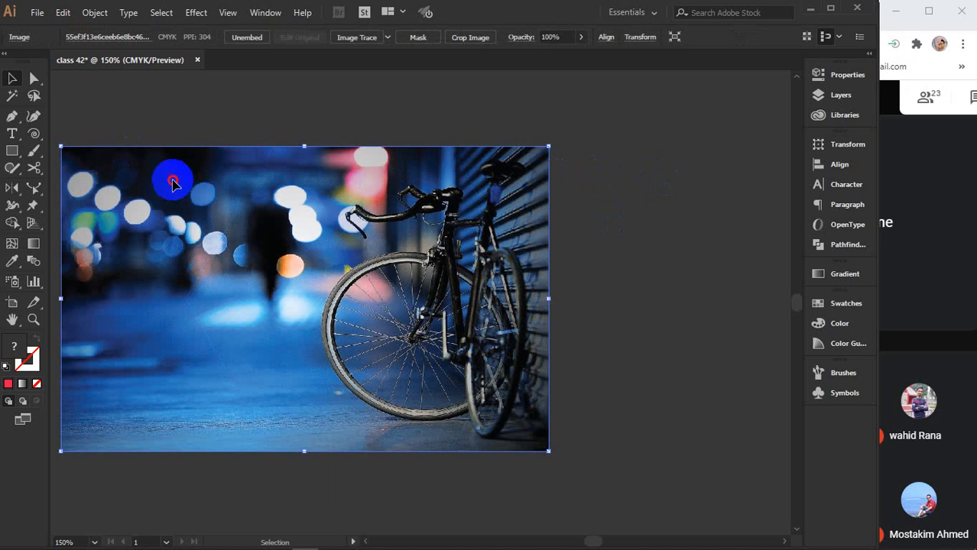
{"action": "left_click_drag", "start_coordinate": [173, 182], "coordinate": [683, 463]}
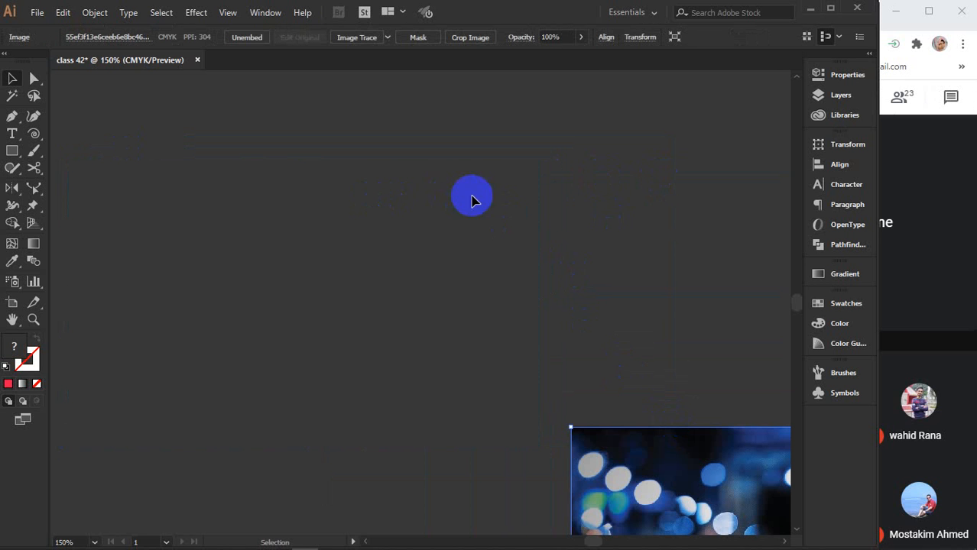
Fill the unfilled hexagon path with the last used red and deselect it
{"action": "left_click_drag", "start_coordinate": [525, 149], "coordinate": [296, 308]}
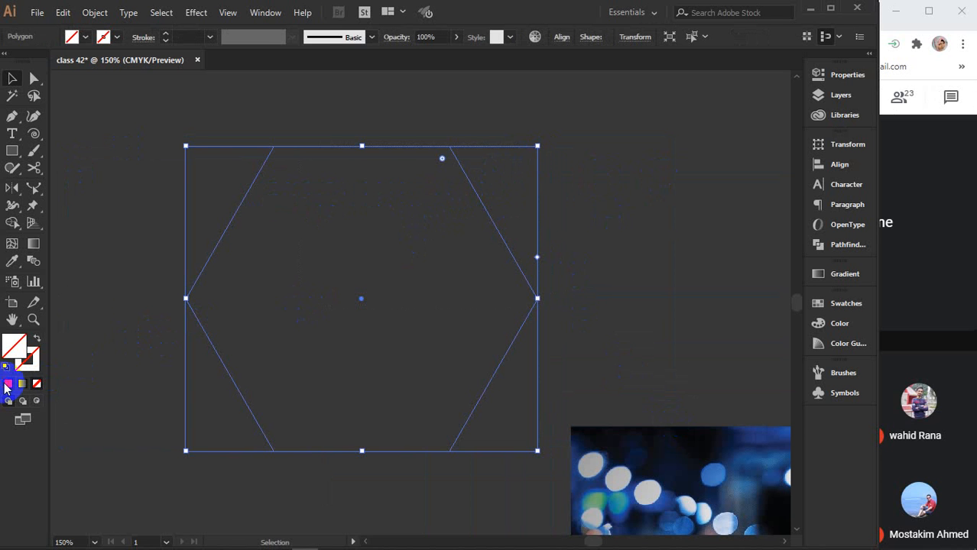
{"action": "left_click", "coordinate": [7, 384]}
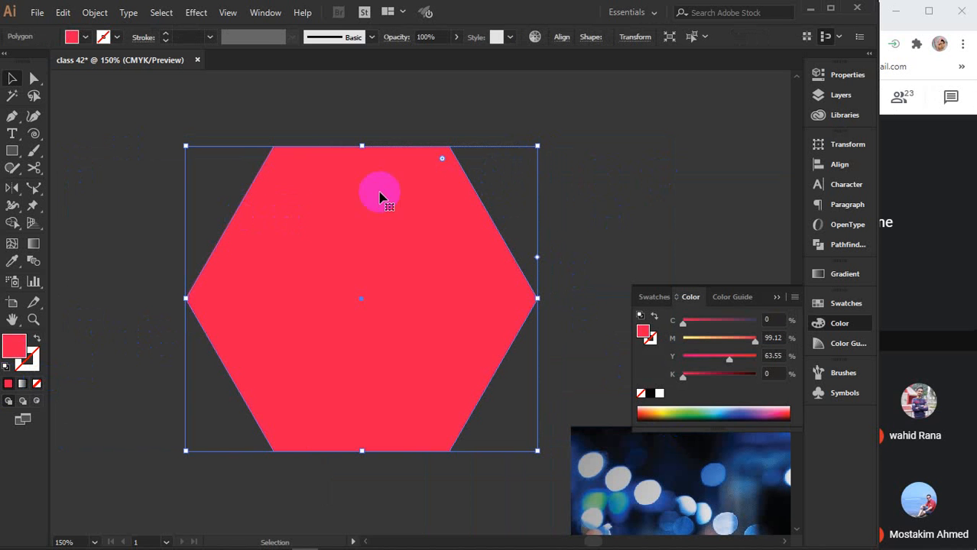
{"action": "left_click", "coordinate": [683, 236]}
Move the bicycle photo behind the white rectangle and red curved shape so it surrounds both, leaving the photo selected
{"action": "left_click_drag", "start_coordinate": [652, 471], "coordinate": [246, 180]}
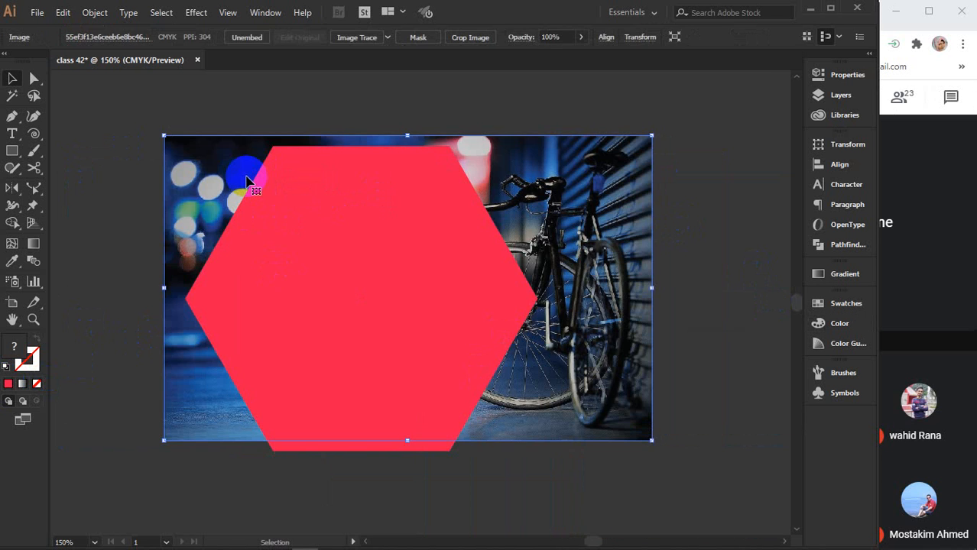
{"action": "scroll", "coordinate": [355, 201], "scroll_direction": "down", "scroll_amount": 2}
{"action": "left_click_drag", "start_coordinate": [495, 214], "coordinate": [403, 242]}
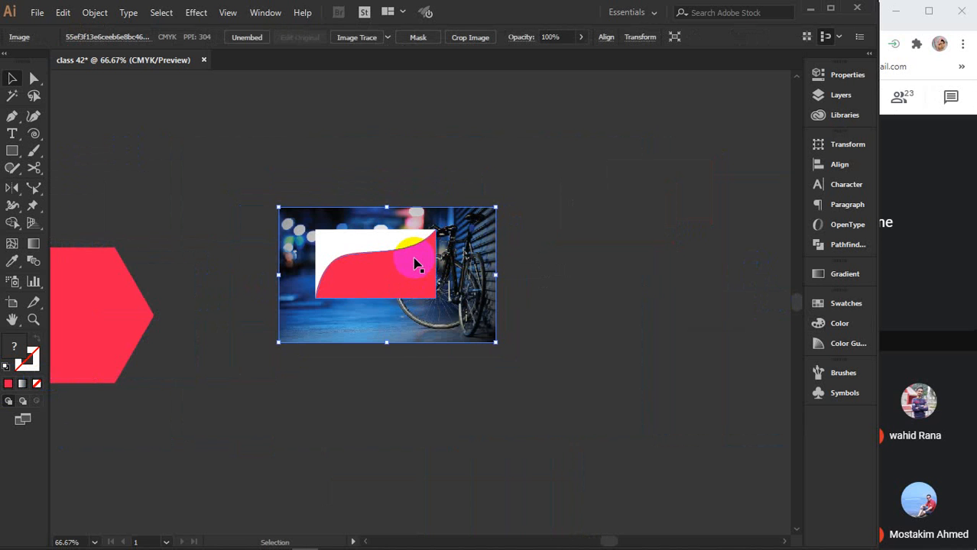
{"action": "scroll", "coordinate": [414, 264], "scroll_direction": "up", "scroll_amount": 2}
{"action": "left_click_drag", "start_coordinate": [396, 276], "coordinate": [432, 276]}
{"action": "left_click_drag", "start_coordinate": [609, 201], "coordinate": [575, 189]}
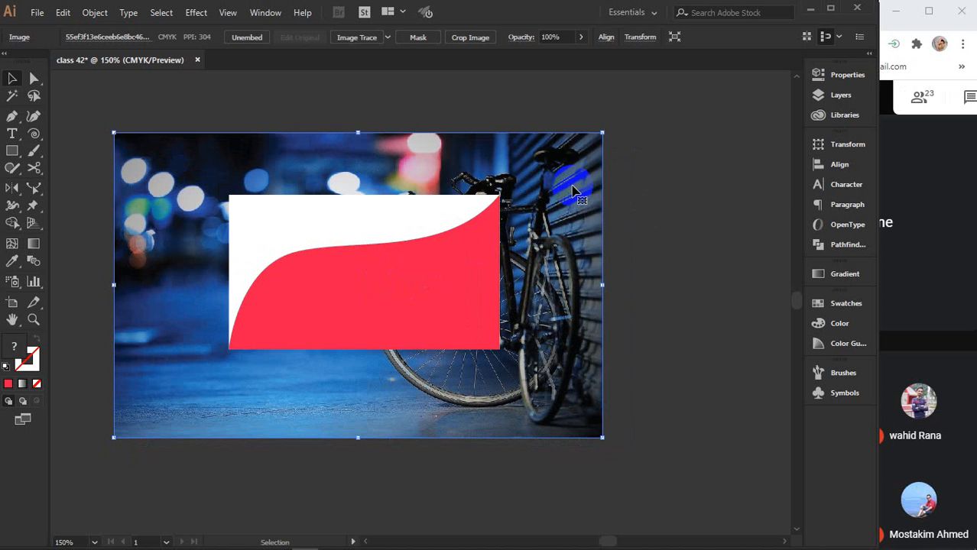
{"action": "left_click", "coordinate": [432, 272]}
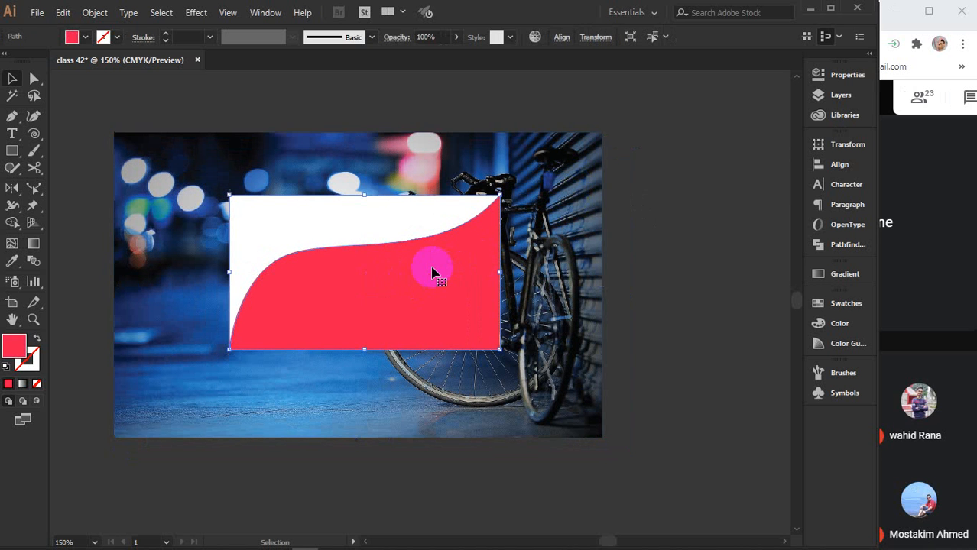
{"action": "left_click", "coordinate": [539, 187]}
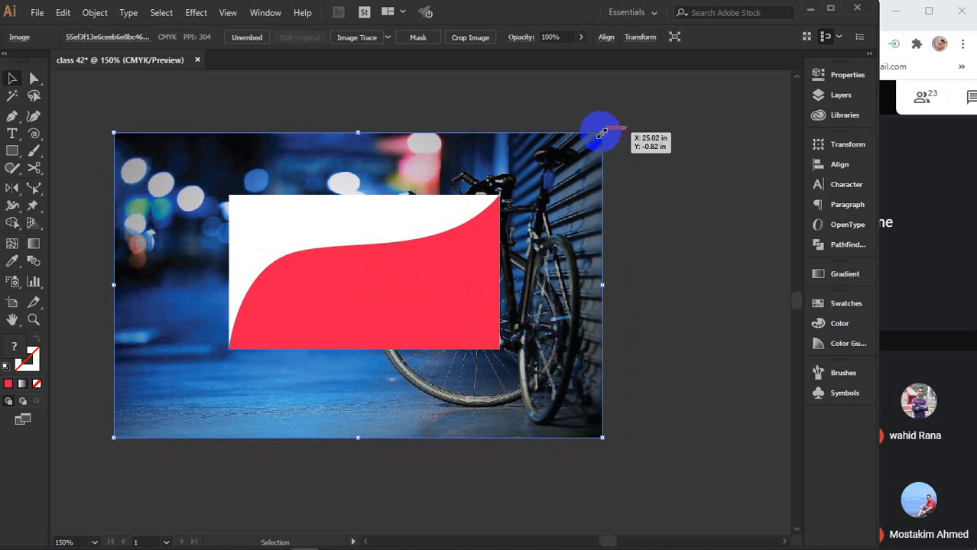
Scale the bicycle photo down to about 3.73 by 2.33 in so it extends only slightly past the card
{"action": "left_click_drag", "start_coordinate": [601, 132], "coordinate": [502, 196]}
{"action": "scroll", "coordinate": [498, 237], "scroll_direction": "up", "scroll_amount": 2}
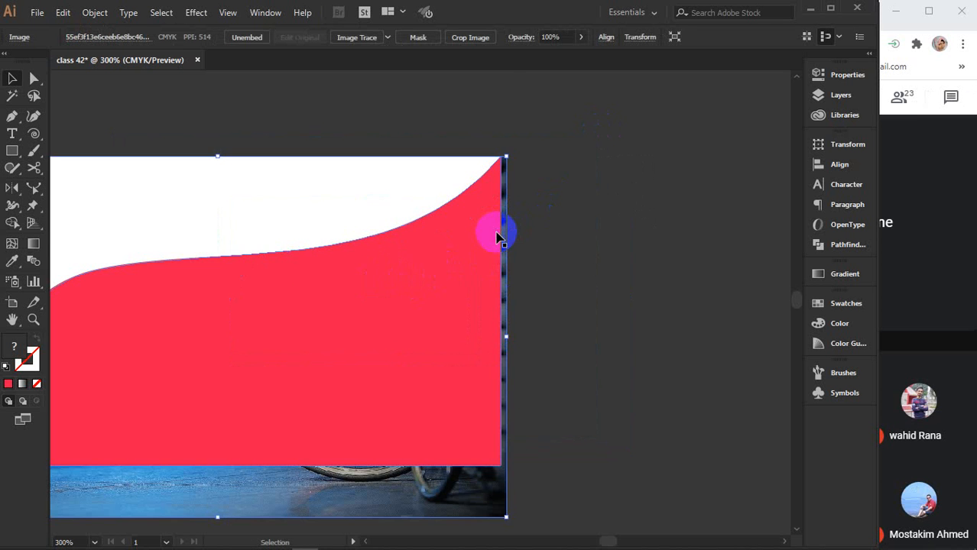
{"action": "left_click_drag", "start_coordinate": [451, 267], "coordinate": [621, 229]}
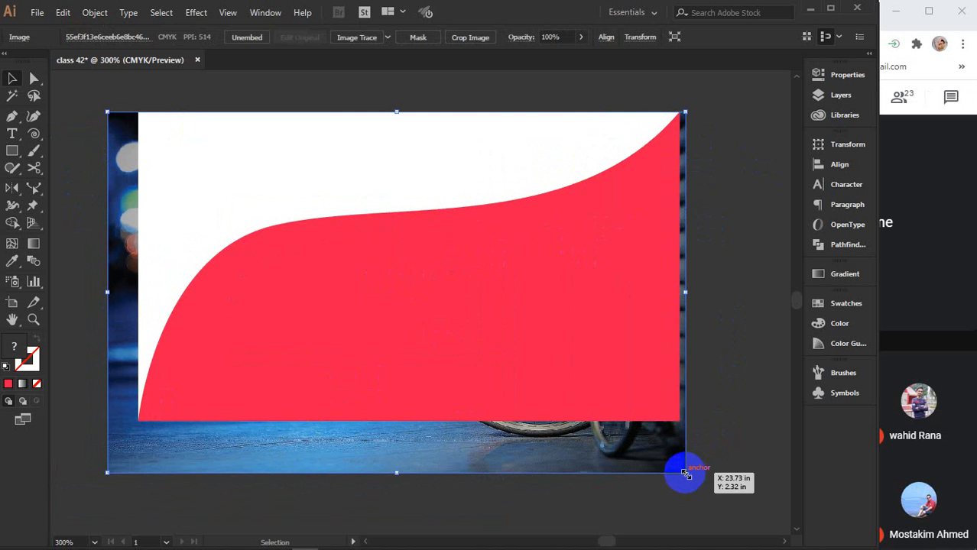
Align the bicycle photo's centre horizontally and vertically to the red curved shape, using the shape as the key object
{"action": "left_click_drag", "start_coordinate": [742, 253], "coordinate": [490, 462]}
{"action": "left_click", "coordinate": [483, 331]}
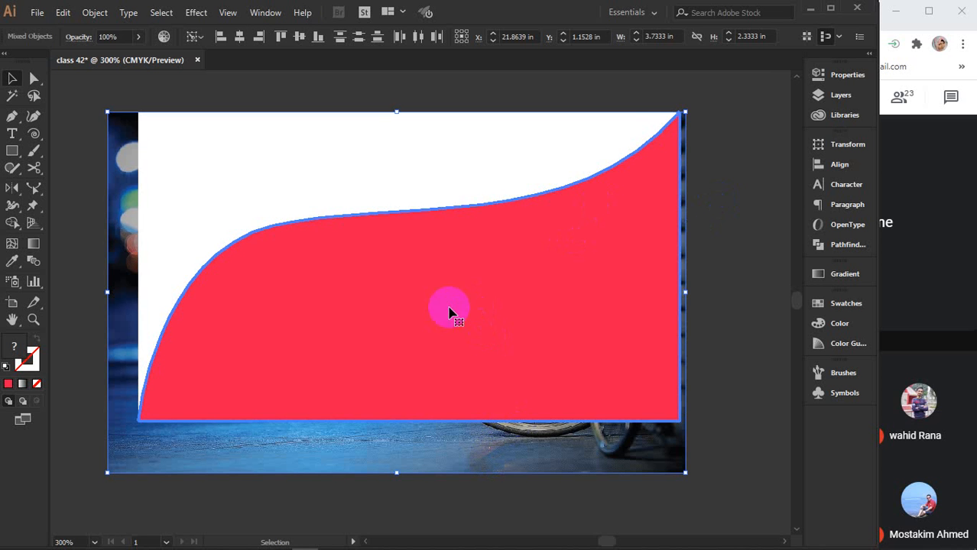
{"action": "left_click", "coordinate": [748, 232]}
{"action": "left_click_drag", "start_coordinate": [751, 172], "coordinate": [378, 417]}
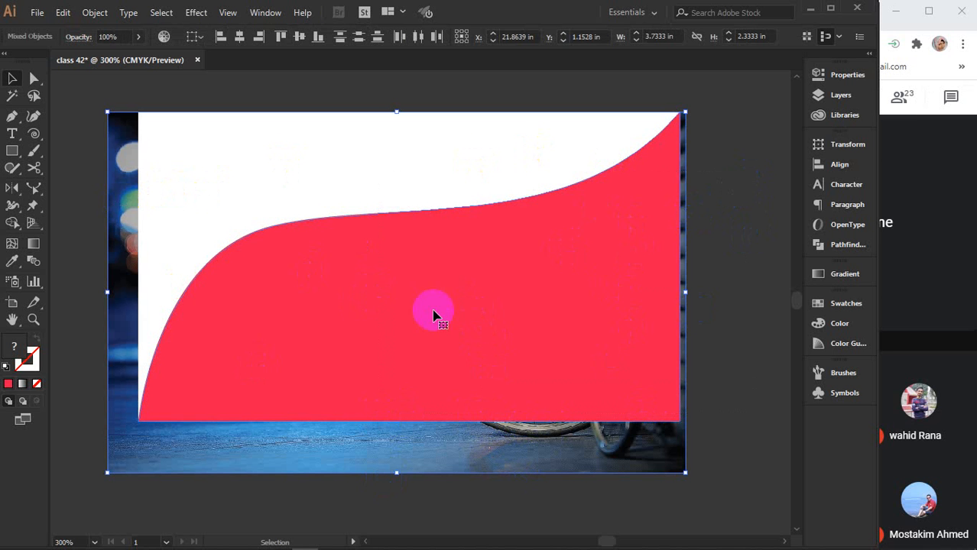
{"action": "left_click", "coordinate": [535, 288]}
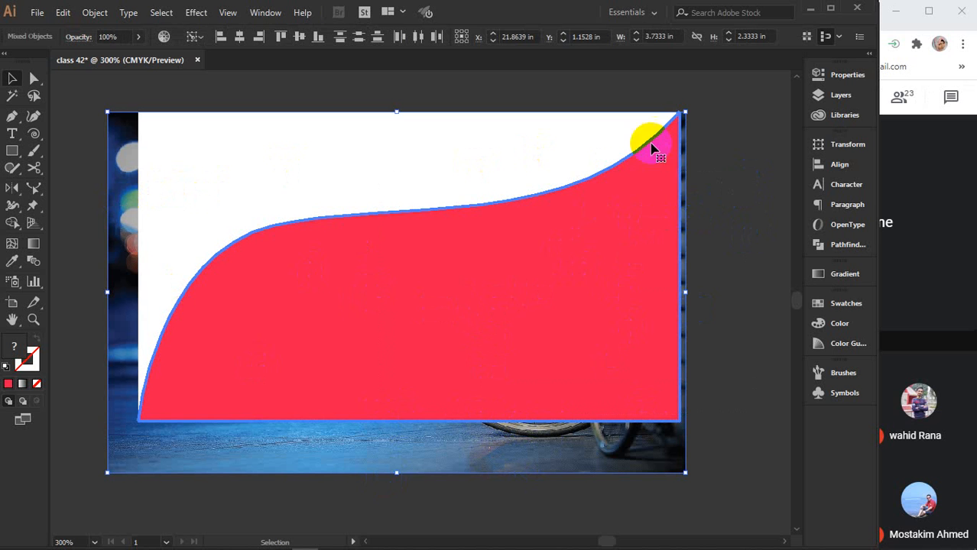
{"action": "left_click", "coordinate": [240, 40]}
{"action": "left_click", "coordinate": [299, 38]}
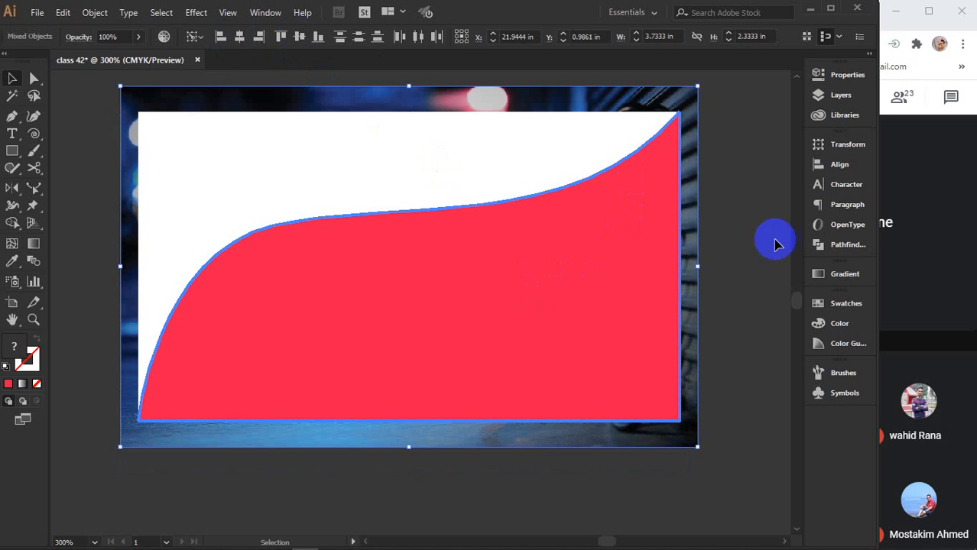
Select only the bicycle photo and scale it from its centre to about 3.56 by 2.22 in
{"action": "left_click", "coordinate": [755, 257]}
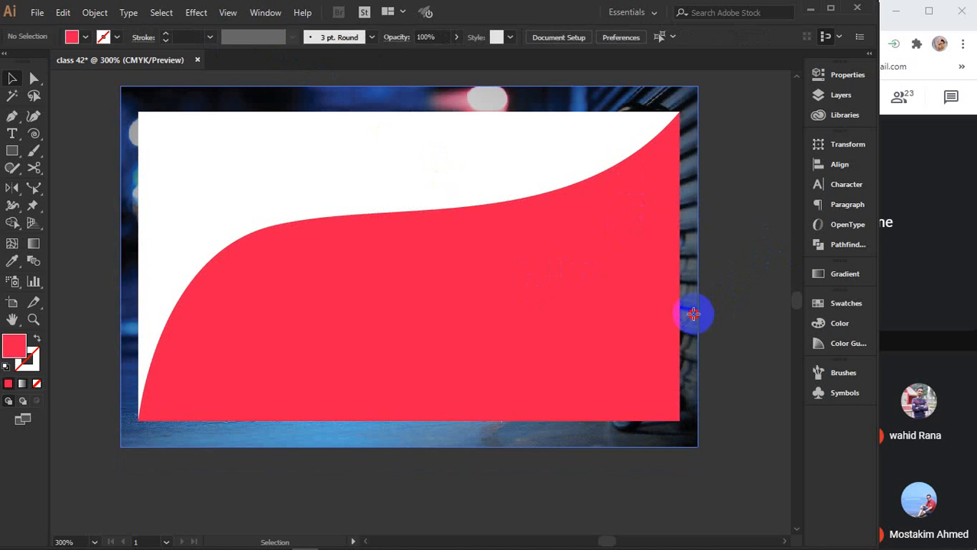
{"action": "left_click", "coordinate": [692, 315]}
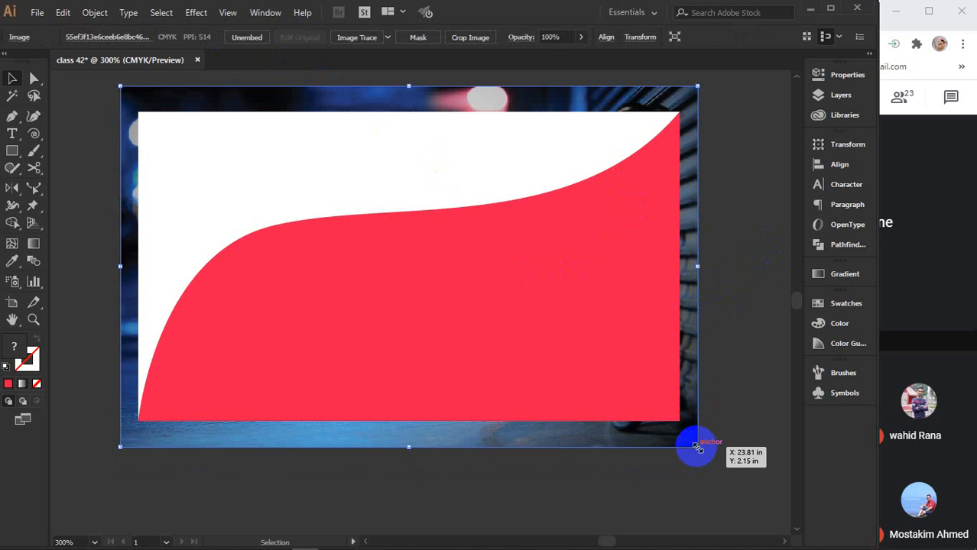
{"action": "left_click_drag", "start_coordinate": [696, 447], "coordinate": [686, 437]}
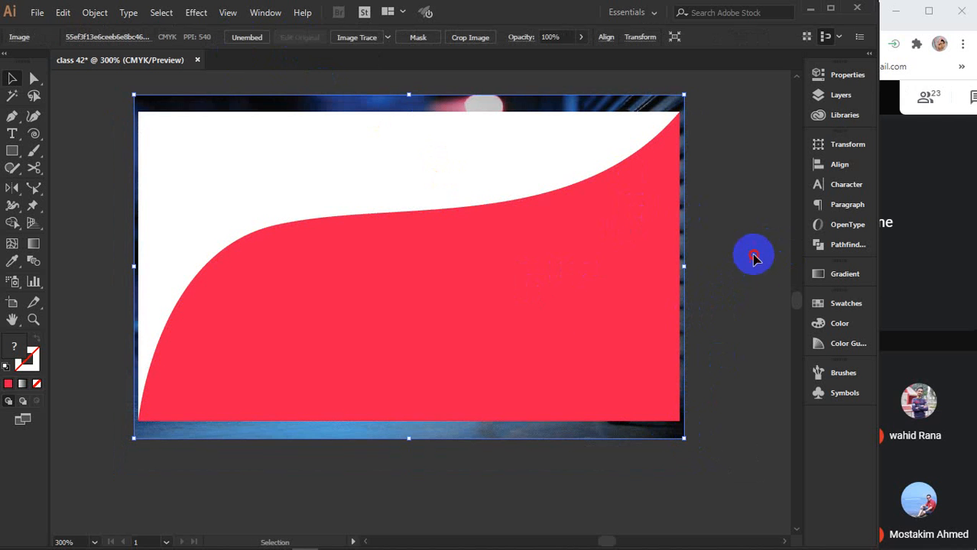
Make a clipping mask from the red curved shape and the bicycle photo behind it, and deselect the result
{"action": "left_click_drag", "start_coordinate": [752, 255], "coordinate": [566, 386]}
{"action": "right_click", "coordinate": [524, 331]}
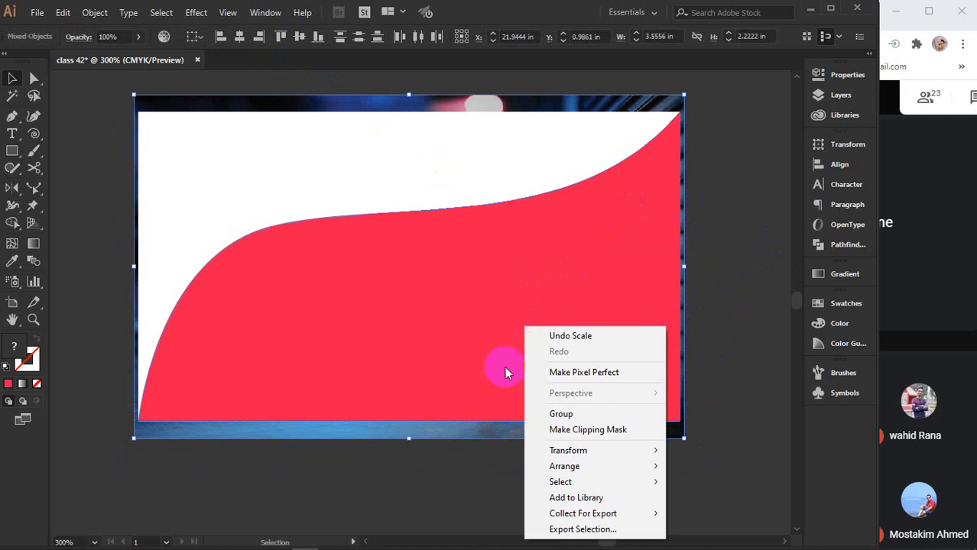
{"action": "left_click", "coordinate": [544, 429]}
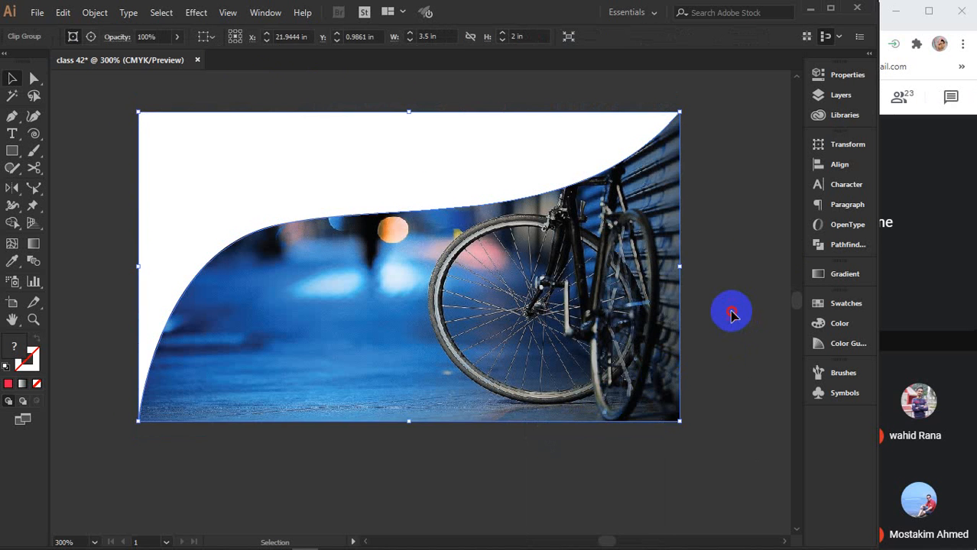
{"action": "left_click", "coordinate": [732, 315]}
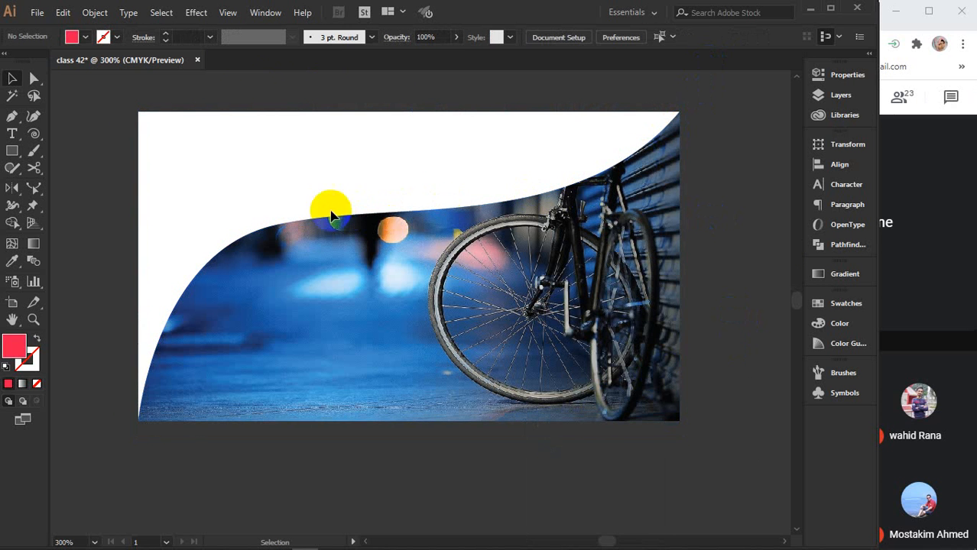
Delete the red hexagon and the card with its clipped bicycle photo, clearing all artwork from the document
{"action": "scroll", "coordinate": [299, 336], "scroll_direction": "down", "scroll_amount": 1}
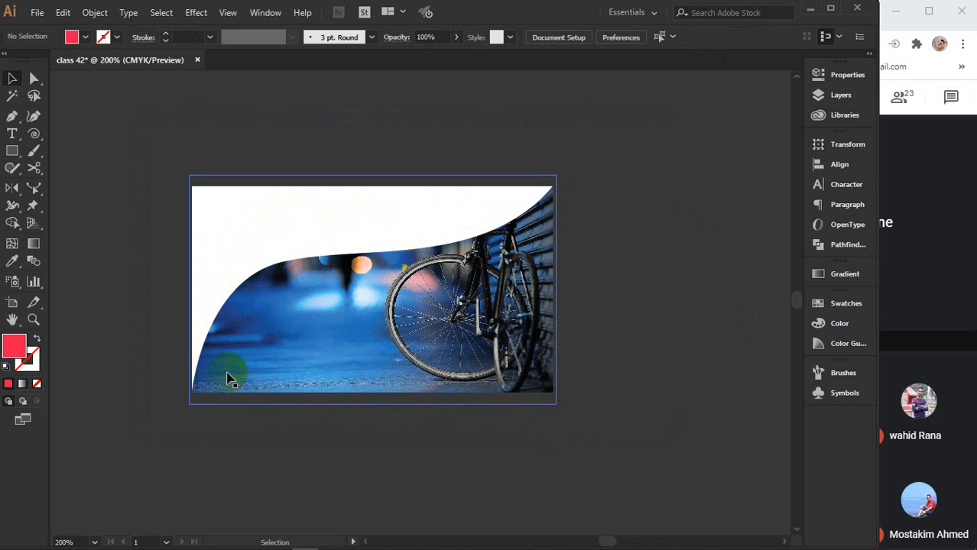
{"action": "left_click", "coordinate": [603, 310]}
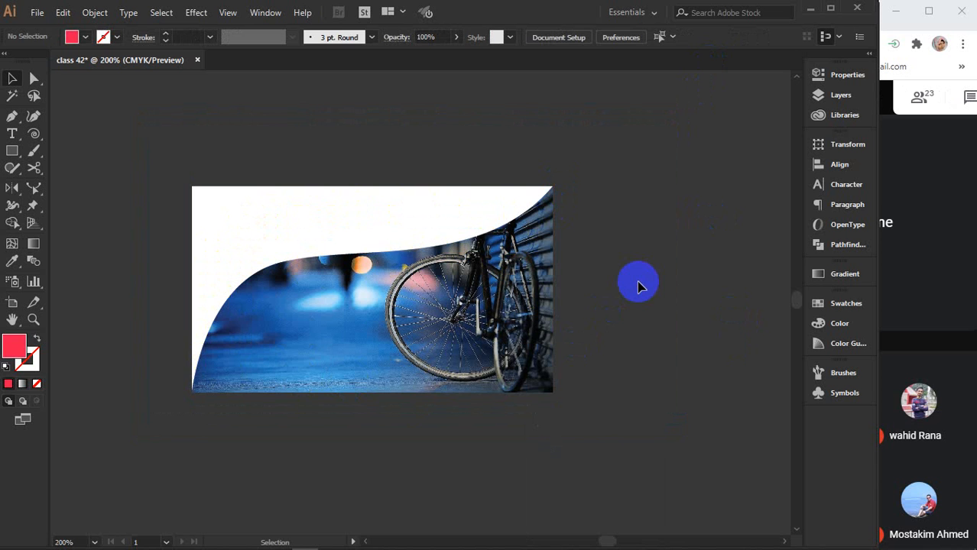
{"action": "left_click", "coordinate": [425, 314]}
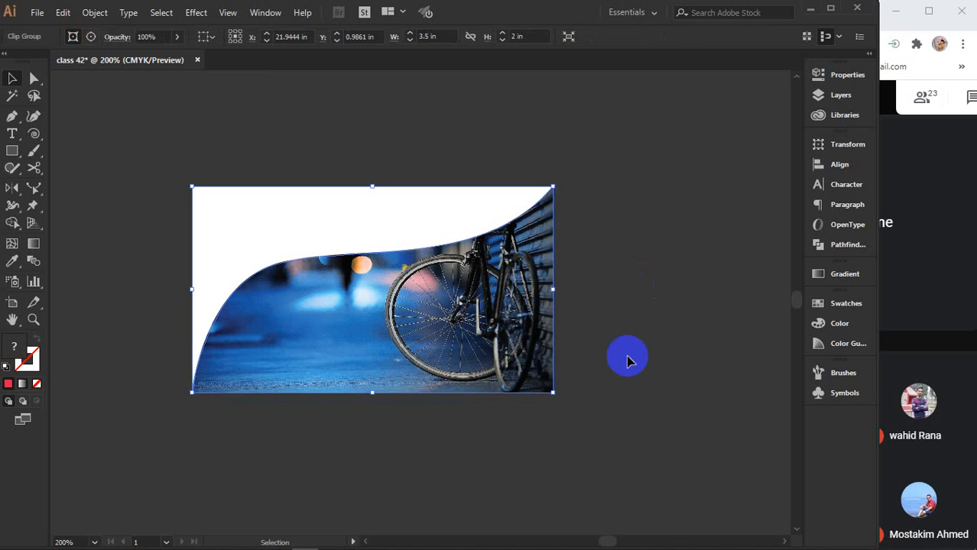
{"action": "left_click_drag", "start_coordinate": [702, 323], "coordinate": [594, 332]}
{"action": "scroll", "coordinate": [594, 334], "scroll_direction": "down", "scroll_amount": 5}
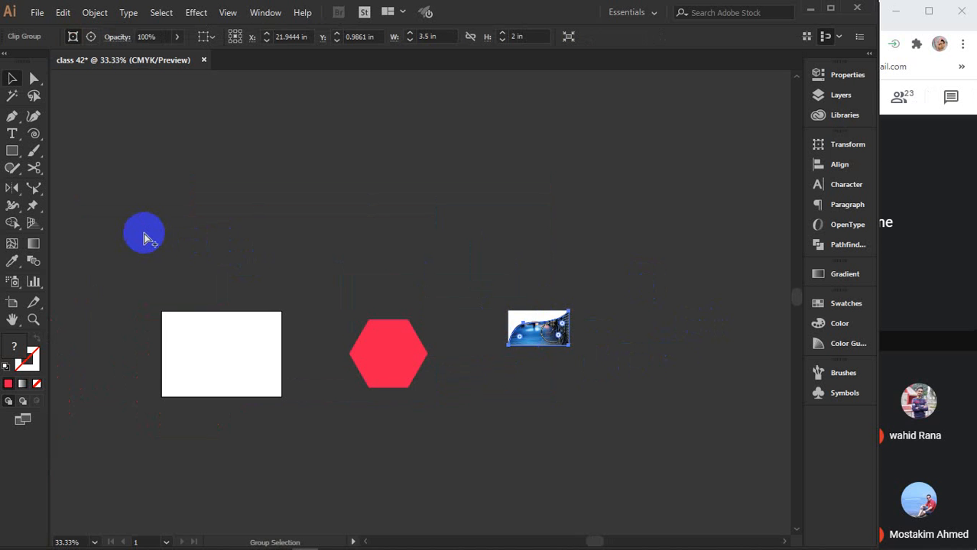
{"action": "left_click_drag", "start_coordinate": [145, 239], "coordinate": [701, 477]}
{"action": "key", "text": "Delete"}
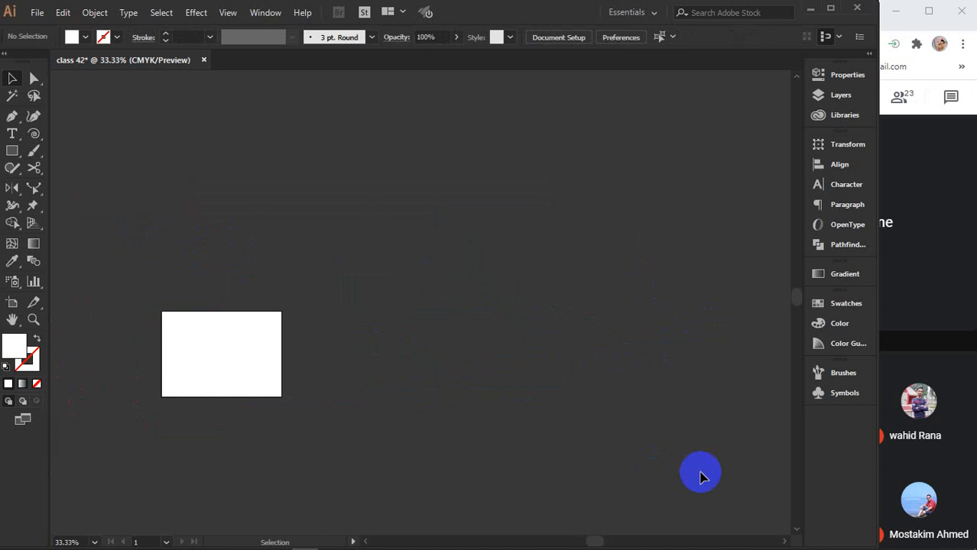
Switch to the Chrome window with the Google image results and search for "png images"
{"action": "mouse_move", "coordinate": [382, 537]}
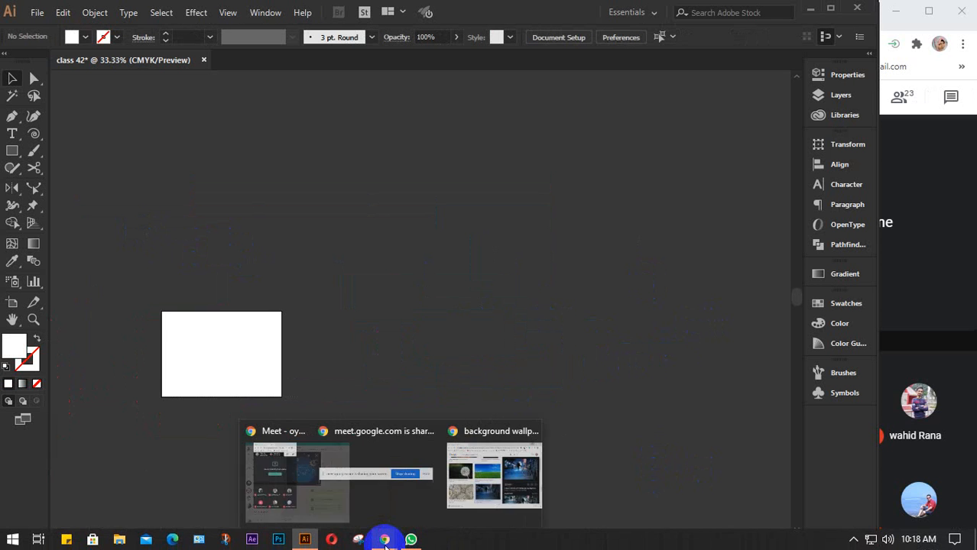
{"action": "left_click", "coordinate": [498, 479]}
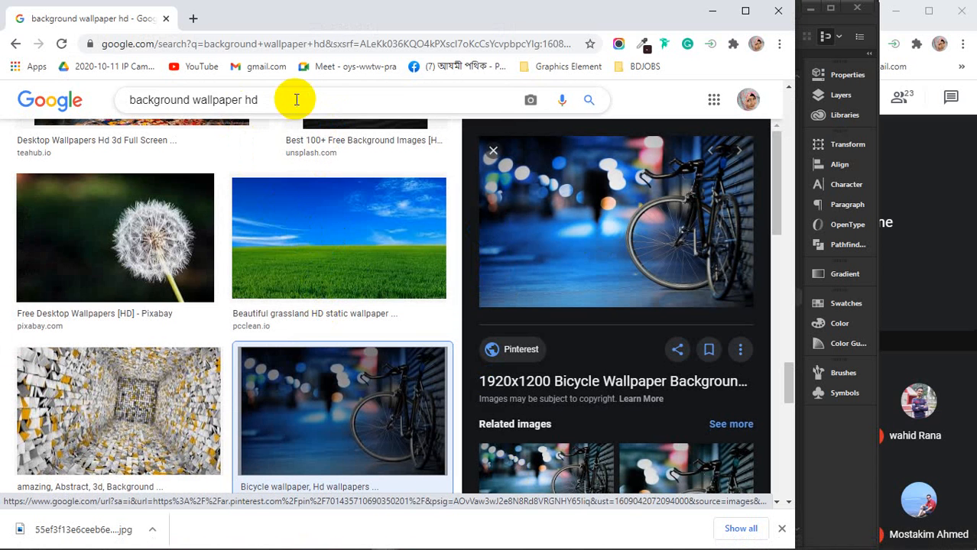
{"action": "left_click_drag", "start_coordinate": [293, 99], "coordinate": [110, 98]}
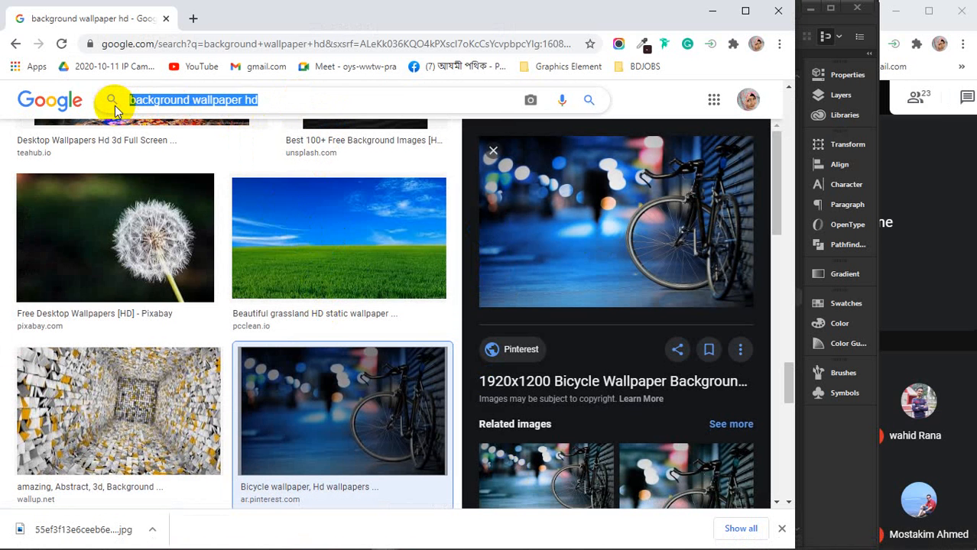
{"action": "key", "text": "BackSpace"}
{"action": "type", "text": "png images"}
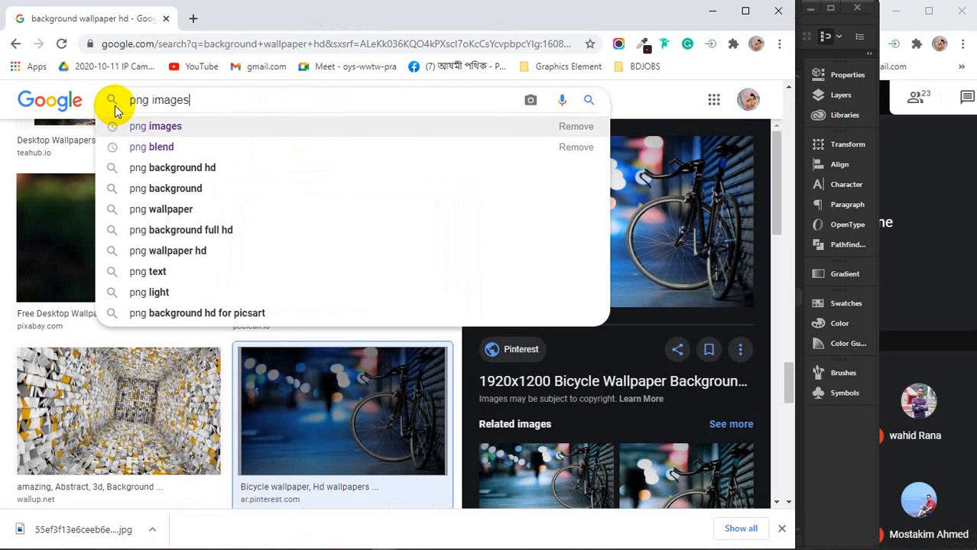
{"action": "key", "text": "Return"}
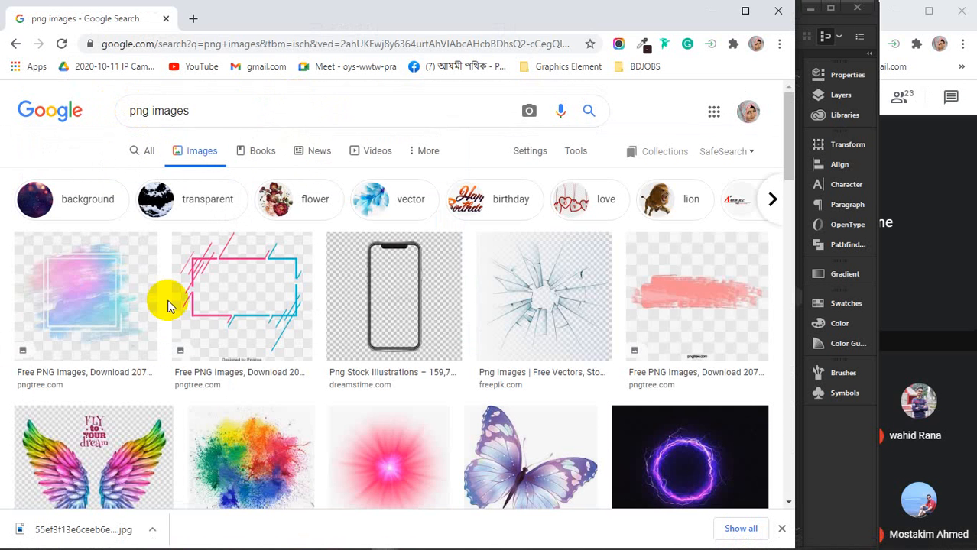
Save the flying butterfly PNG image to the Downloads folder as butterfly_PNG1040
{"action": "scroll", "coordinate": [167, 286], "scroll_direction": "down", "scroll_amount": 3}
{"action": "left_click", "coordinate": [530, 322]}
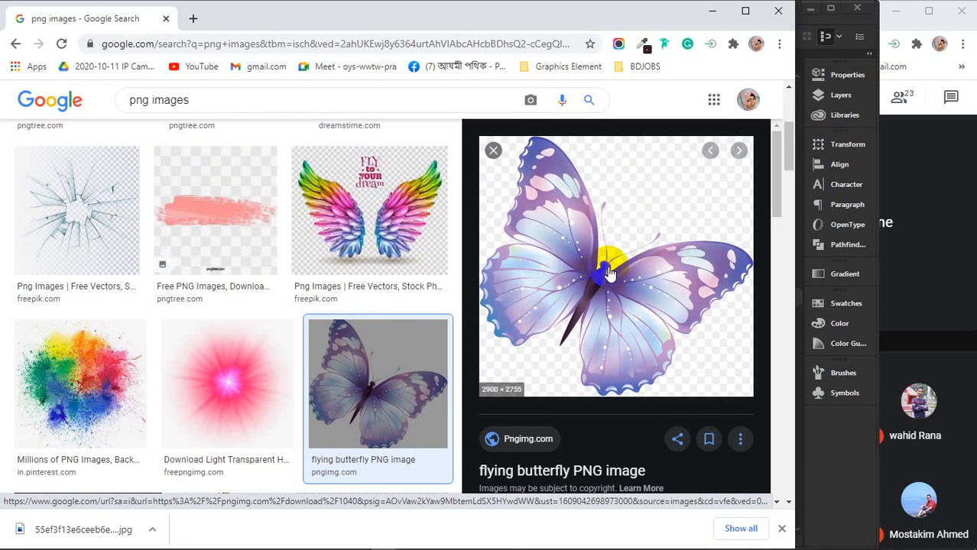
{"action": "right_click", "coordinate": [588, 223]}
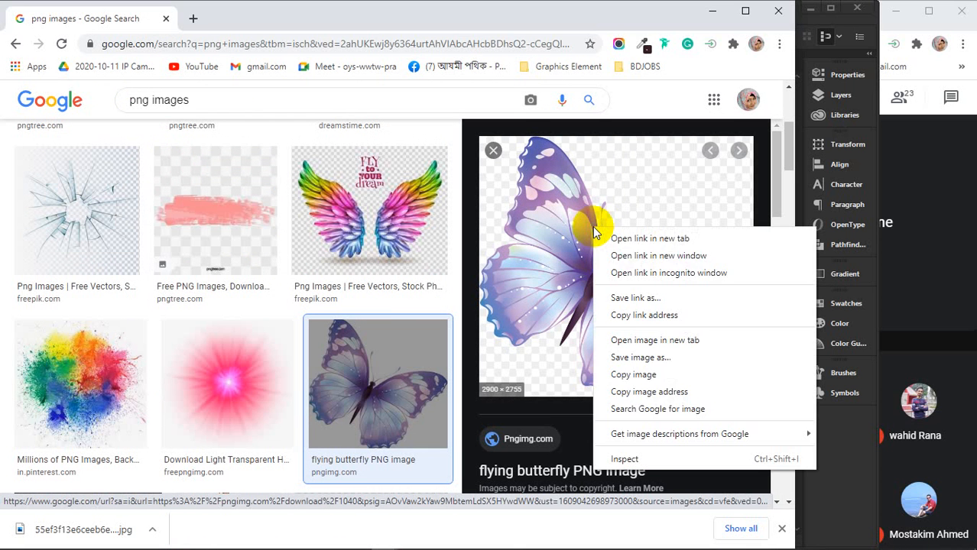
{"action": "left_click", "coordinate": [651, 356]}
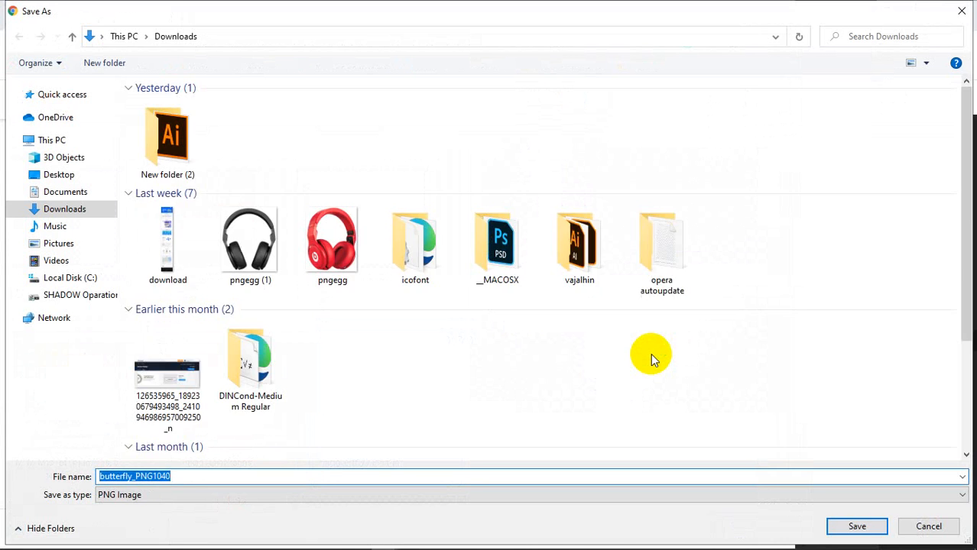
{"action": "left_click", "coordinate": [856, 528]}
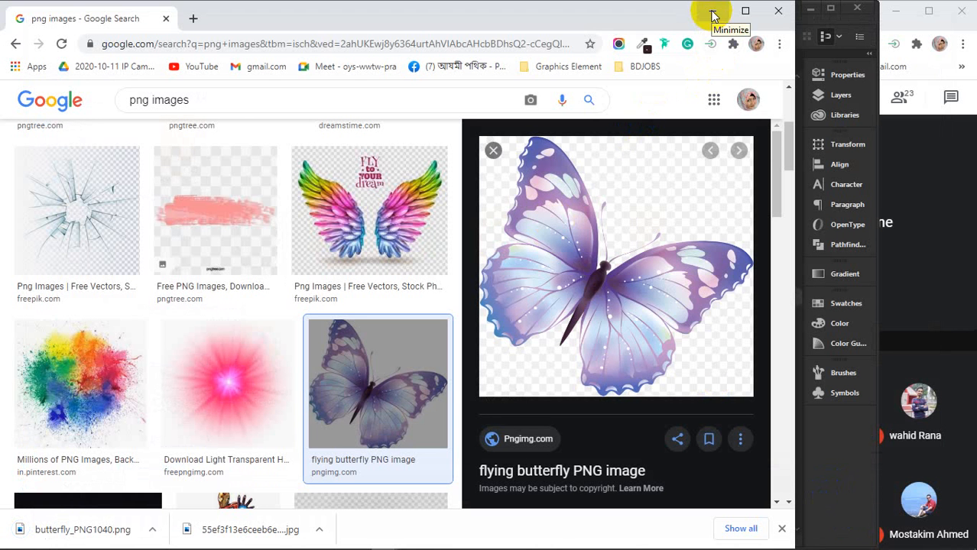
Save the Marvel Transparent image of Iron Man to the Downloads folder as a PNG named unnamed
{"action": "scroll", "coordinate": [262, 392], "scroll_direction": "down", "scroll_amount": 5}
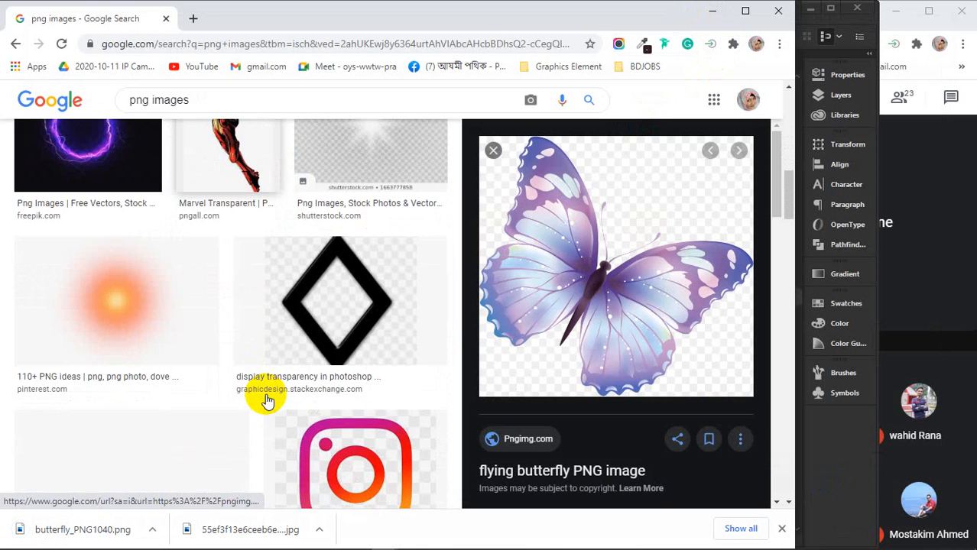
{"action": "scroll", "coordinate": [263, 396], "scroll_direction": "up", "scroll_amount": 3}
{"action": "left_click", "coordinate": [207, 321]}
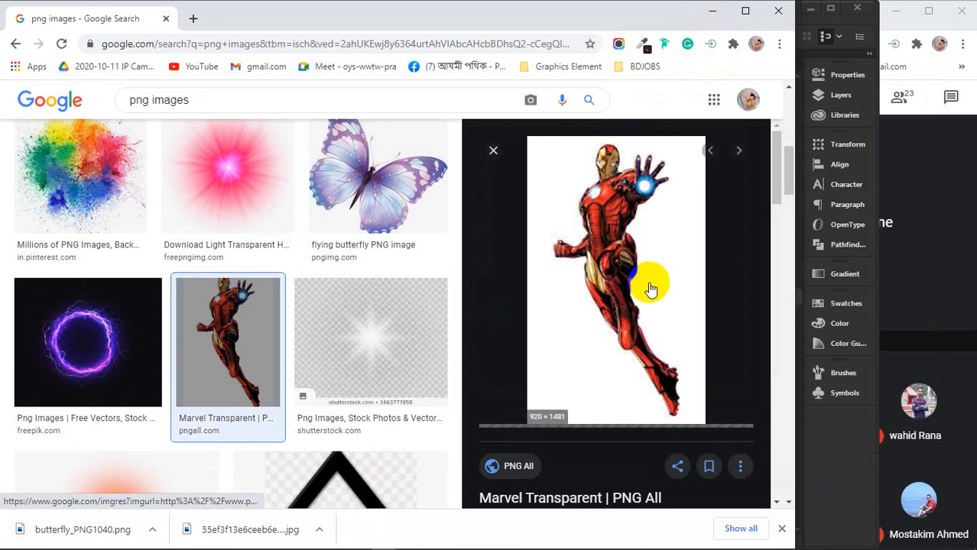
{"action": "right_click", "coordinate": [611, 228]}
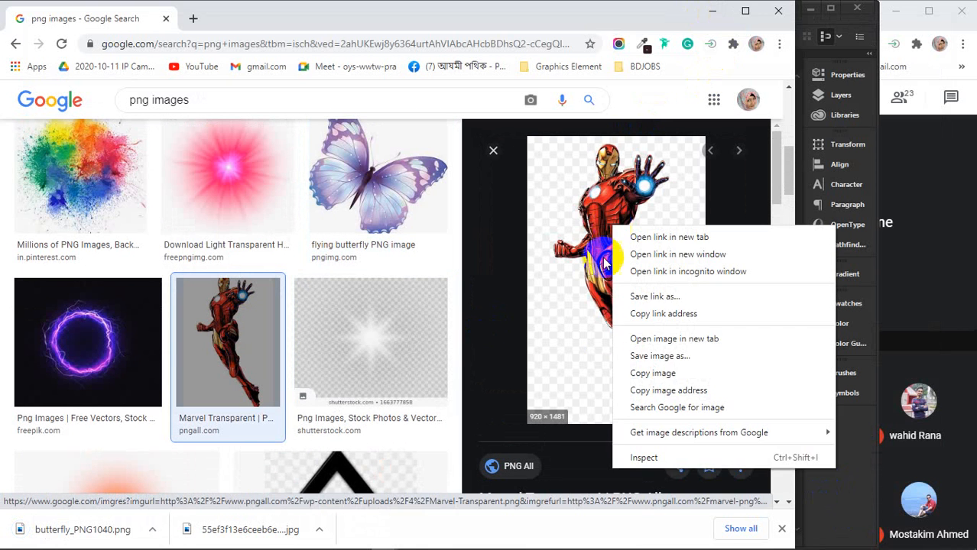
{"action": "left_click", "coordinate": [659, 356]}
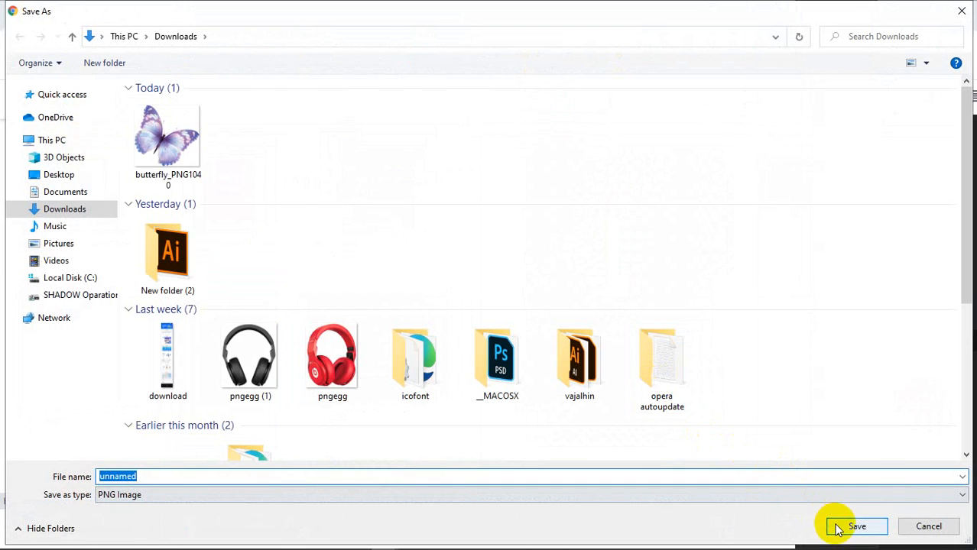
{"action": "left_click", "coordinate": [837, 523]}
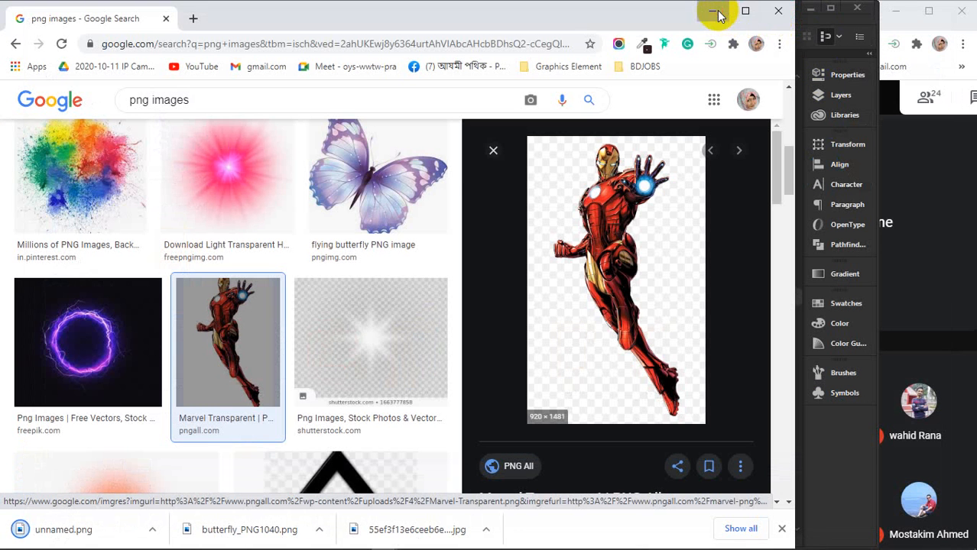
Switch back to Illustrator and draw a rectangle across the artboard, leaving a narrow margin inside all four edges
{"action": "left_click", "coordinate": [714, 12]}
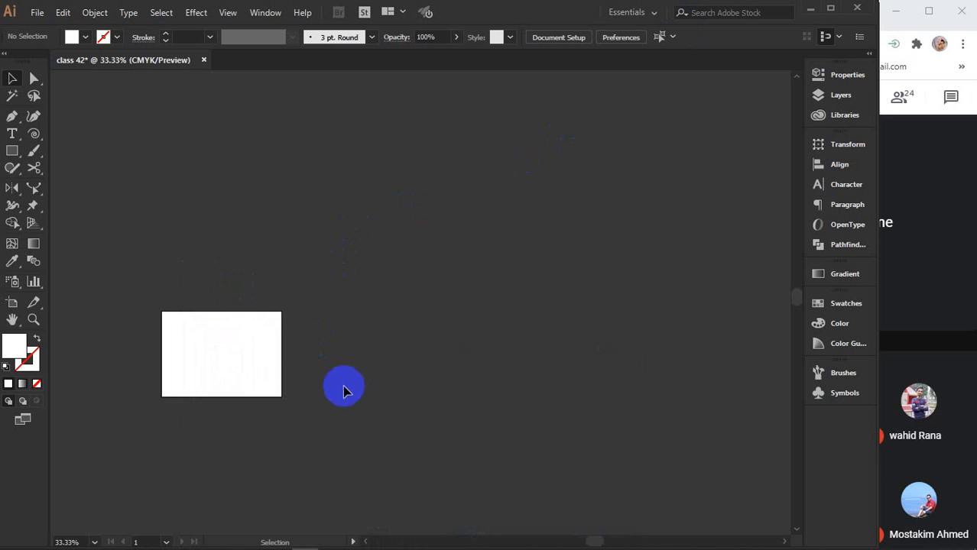
{"action": "scroll", "coordinate": [215, 367], "scroll_direction": "up", "scroll_amount": 3}
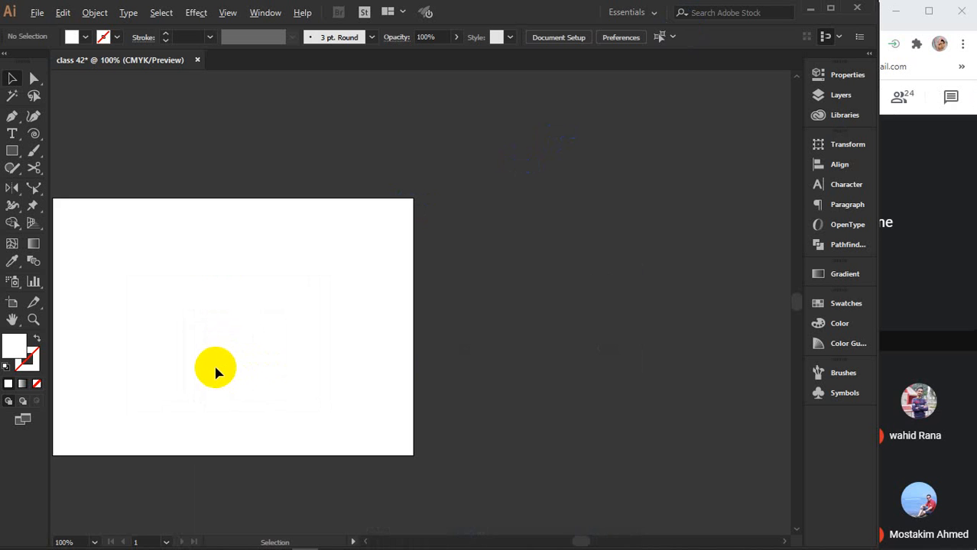
{"action": "scroll", "coordinate": [215, 372], "scroll_direction": "up", "scroll_amount": 1}
{"action": "left_click_drag", "start_coordinate": [268, 332], "coordinate": [433, 325]}
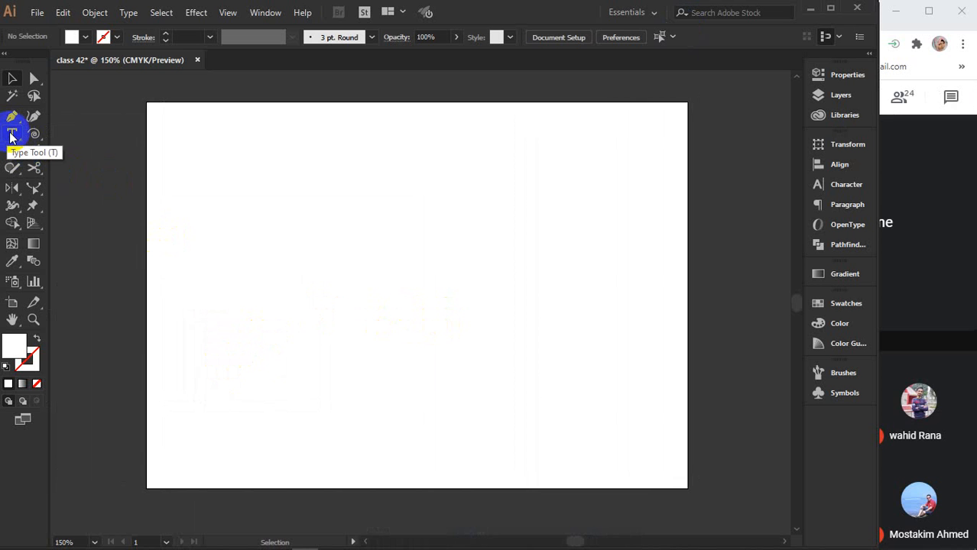
{"action": "left_click_drag", "start_coordinate": [11, 136], "coordinate": [69, 153]}
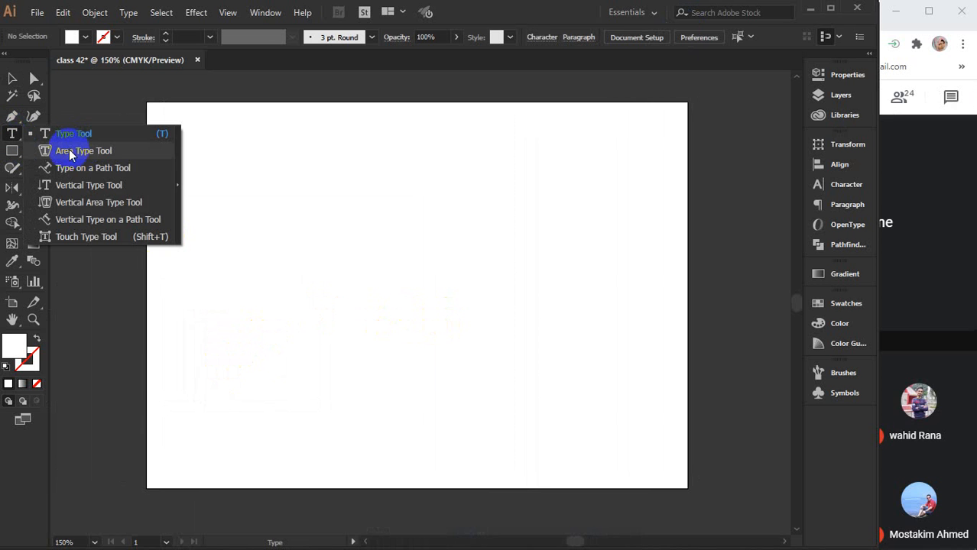
{"action": "left_click", "coordinate": [12, 81]}
{"action": "left_click", "coordinate": [11, 151]}
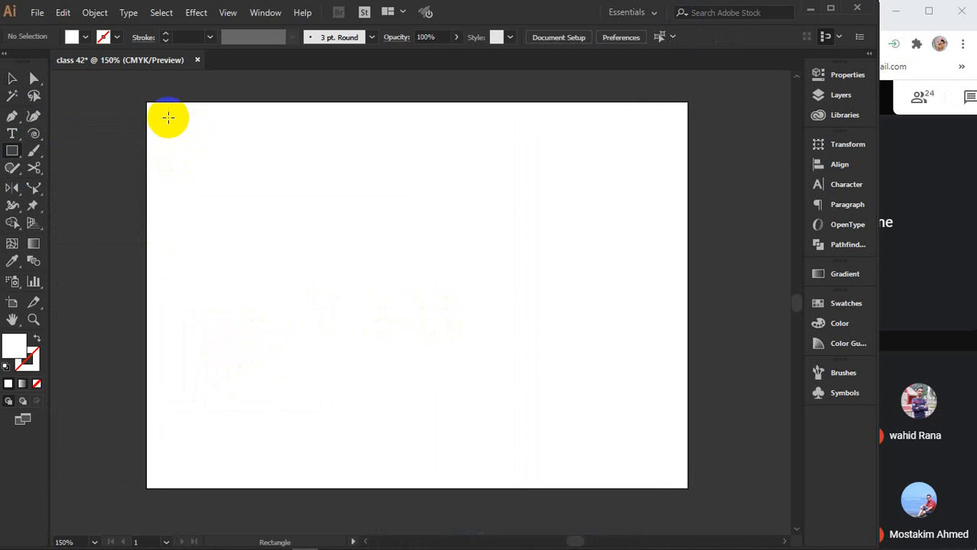
{"action": "left_click_drag", "start_coordinate": [161, 115], "coordinate": [672, 472]}
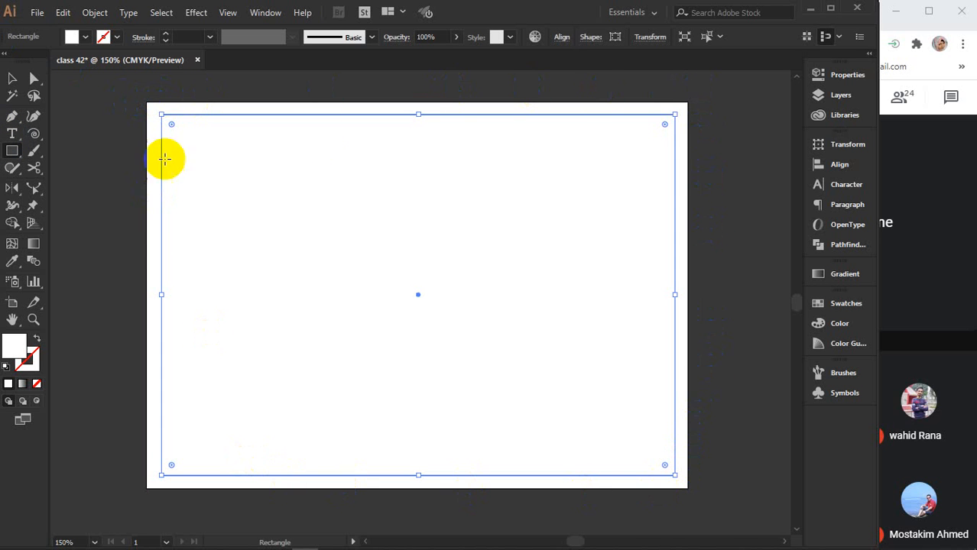
Fill the rectangle with black (000000)
{"action": "left_click", "coordinate": [12, 80]}
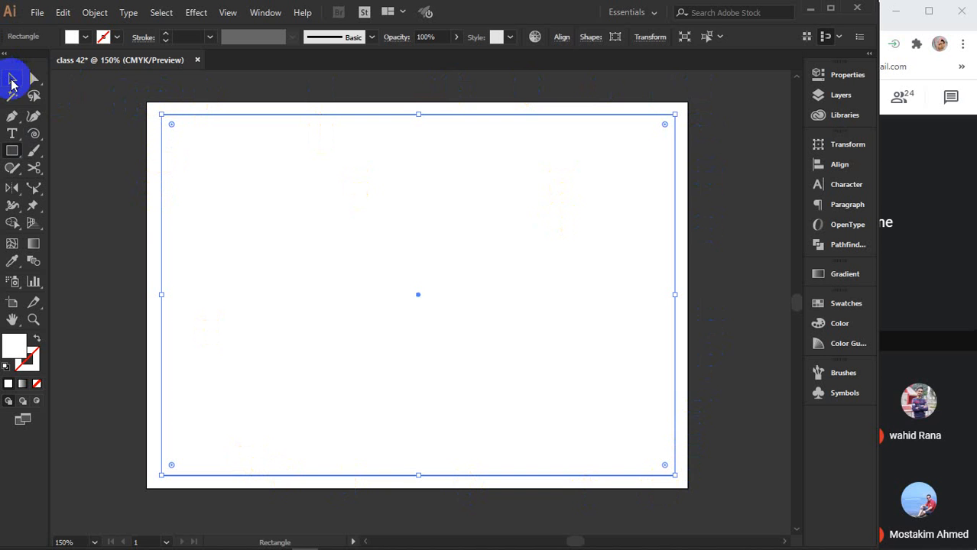
{"action": "double_click", "coordinate": [14, 345]}
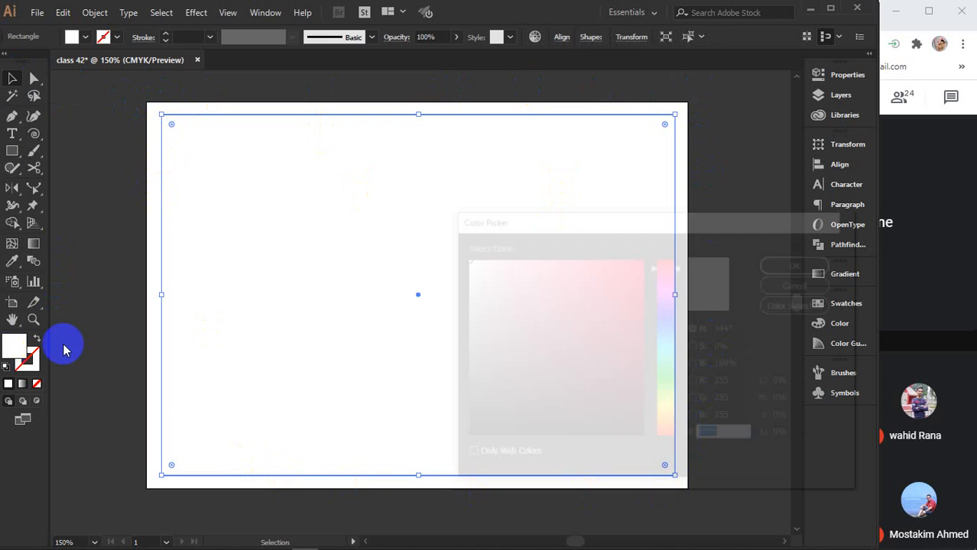
{"action": "left_click_drag", "start_coordinate": [527, 342], "coordinate": [462, 437]}
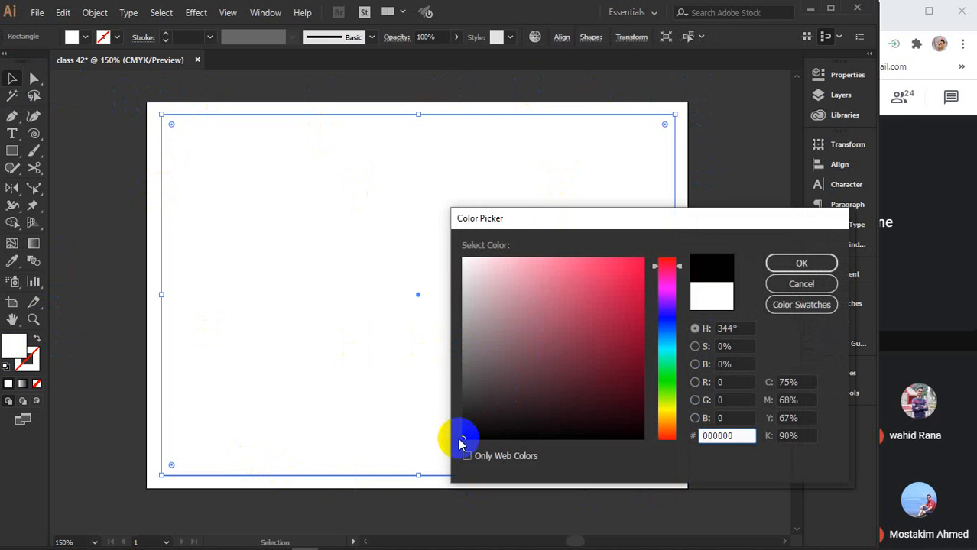
{"action": "left_click", "coordinate": [776, 269]}
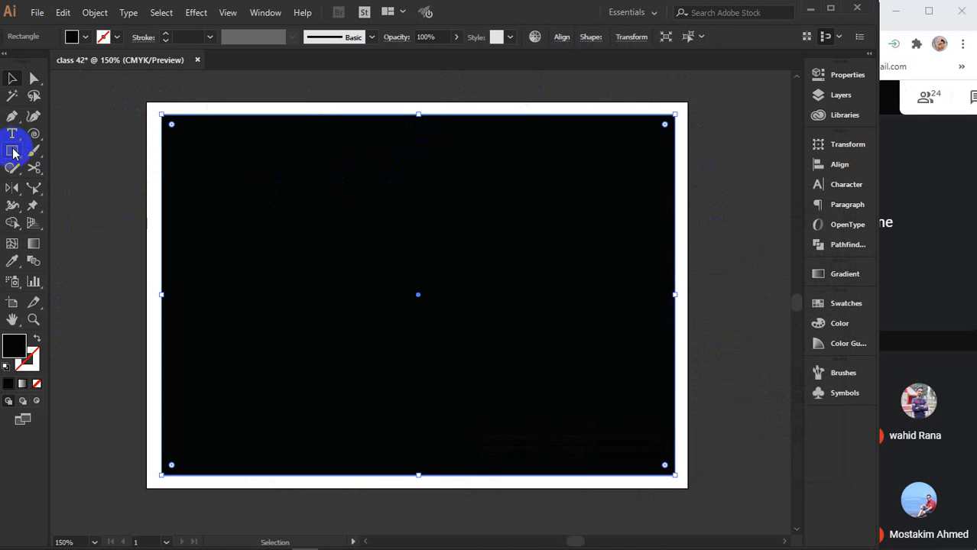
Draw a closed curved Pen shape over the rectangle's lower half, extending past the artboard's left, right and bottom edges
{"action": "left_click", "coordinate": [11, 117]}
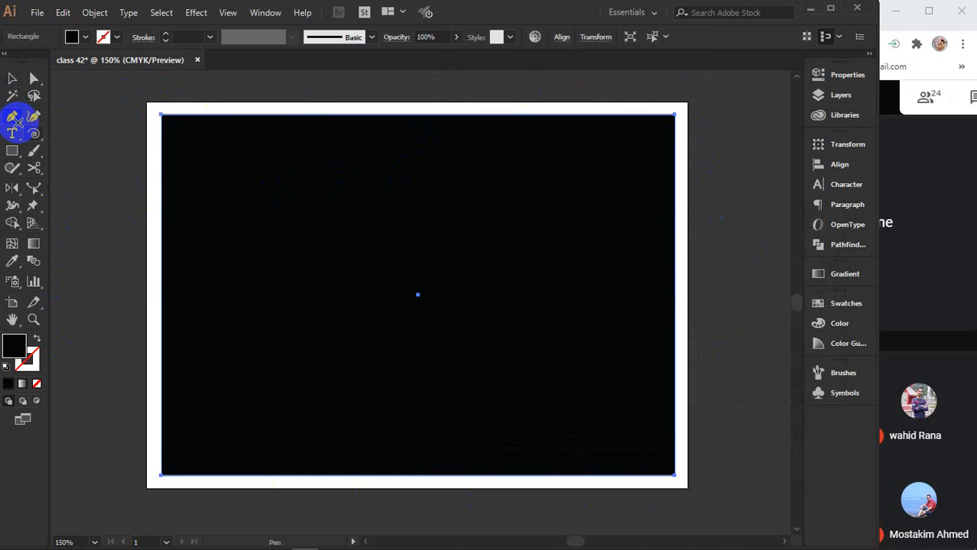
{"action": "left_click", "coordinate": [154, 264]}
{"action": "left_click_drag", "start_coordinate": [416, 254], "coordinate": [532, 255]}
{"action": "mouse_move", "coordinate": [688, 231]}
{"action": "left_mouse_down"}
{"action": "mouse_move", "coordinate": [713, 203]}
{"action": "mouse_move", "coordinate": [724, 246]}
{"action": "left_mouse_up"}
{"action": "left_click_drag", "start_coordinate": [719, 323], "coordinate": [713, 377]}
{"action": "mouse_move", "coordinate": [603, 439]}
{"action": "left_mouse_down"}
{"action": "mouse_move", "coordinate": [586, 458]}
{"action": "mouse_move", "coordinate": [532, 477]}
{"action": "left_mouse_up"}
{"action": "left_click_drag", "start_coordinate": [424, 494], "coordinate": [407, 502]}
{"action": "left_click_drag", "start_coordinate": [286, 461], "coordinate": [259, 402]}
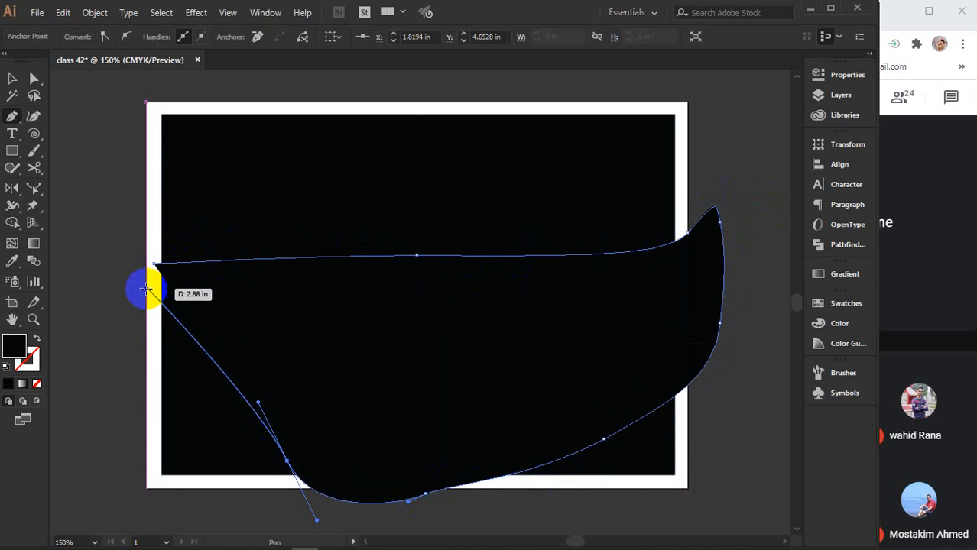
{"action": "left_click_drag", "start_coordinate": [92, 258], "coordinate": [115, 217]}
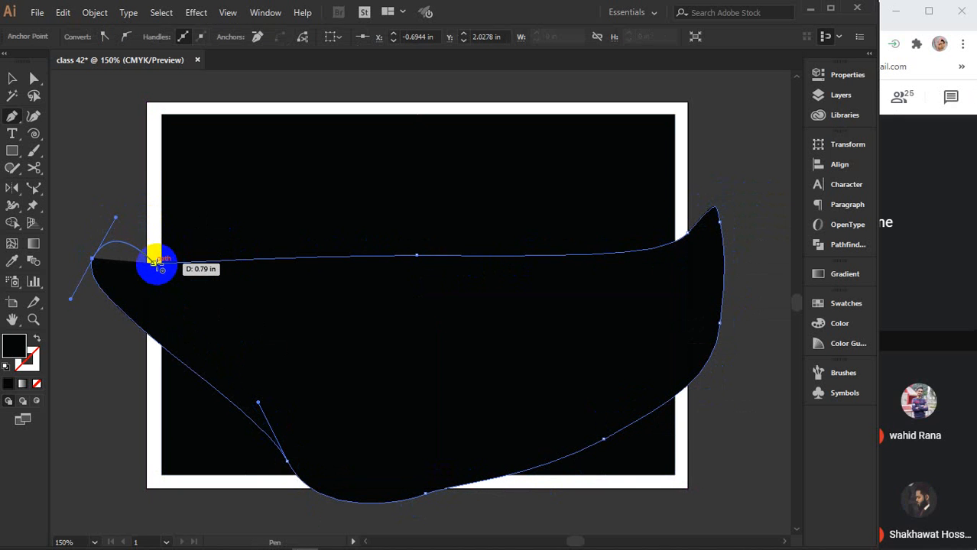
{"action": "left_click", "coordinate": [154, 264]}
Fill the curved shape with the bright red ff0049 and deselect it
{"action": "left_click", "coordinate": [13, 78]}
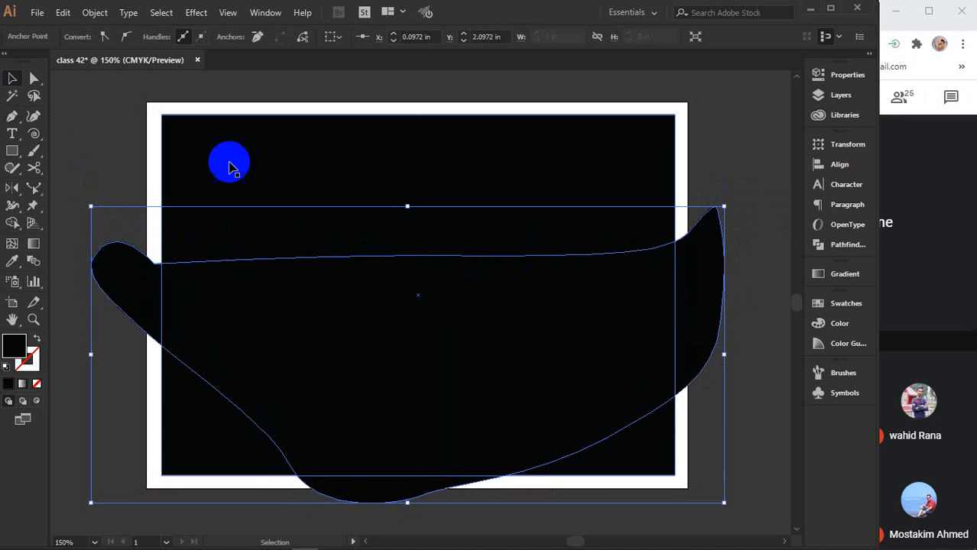
{"action": "double_click", "coordinate": [13, 344]}
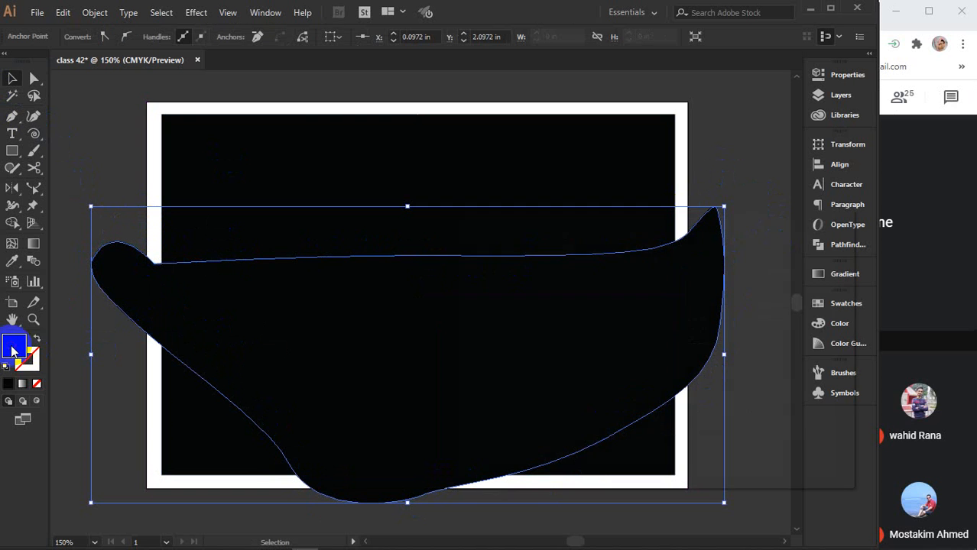
{"action": "left_click_drag", "start_coordinate": [596, 335], "coordinate": [644, 258]}
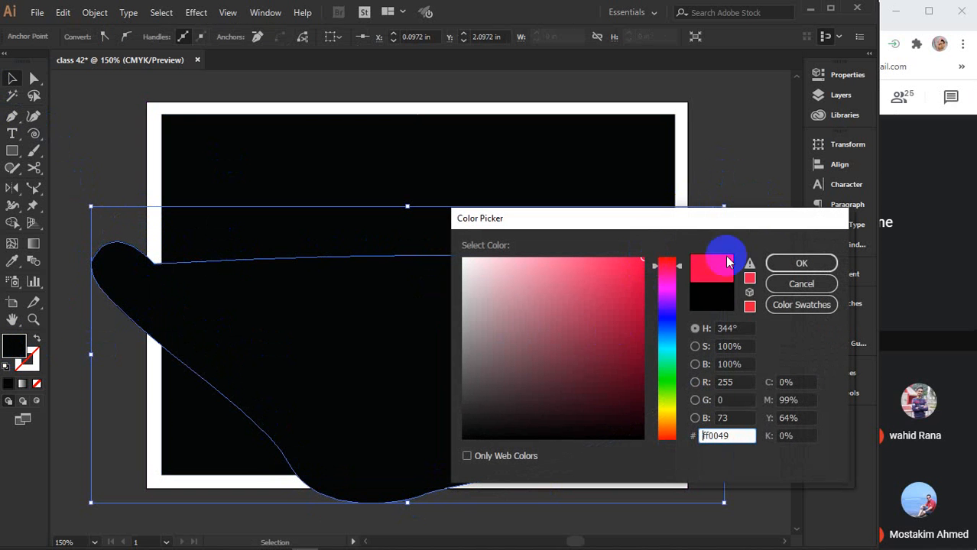
{"action": "left_click", "coordinate": [801, 263]}
{"action": "left_click", "coordinate": [751, 156]}
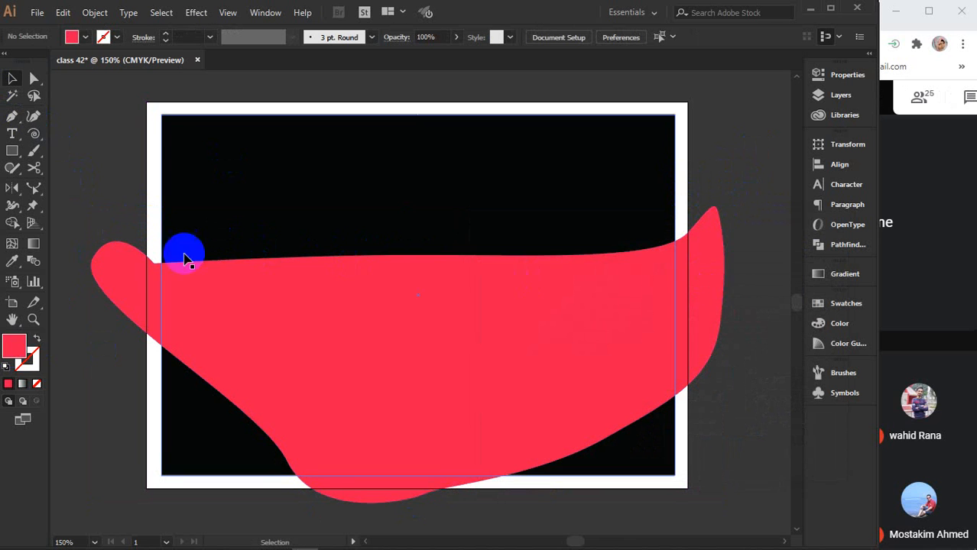
Examine how the artboard clips the overhanging shape in the Save for Web preview, and leave without saving
{"action": "left_click", "coordinate": [34, 13]}
{"action": "mouse_move", "coordinate": [70, 266]}
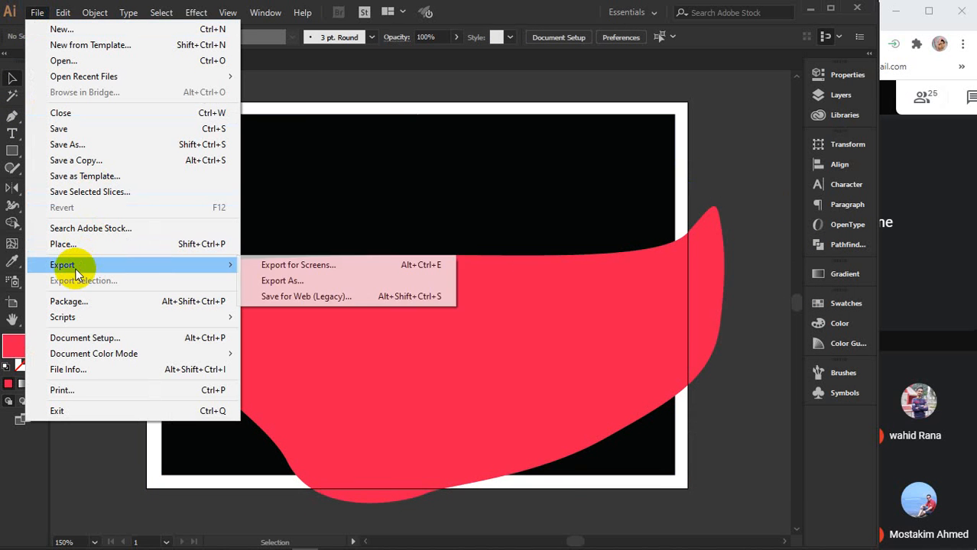
{"action": "left_click", "coordinate": [284, 296]}
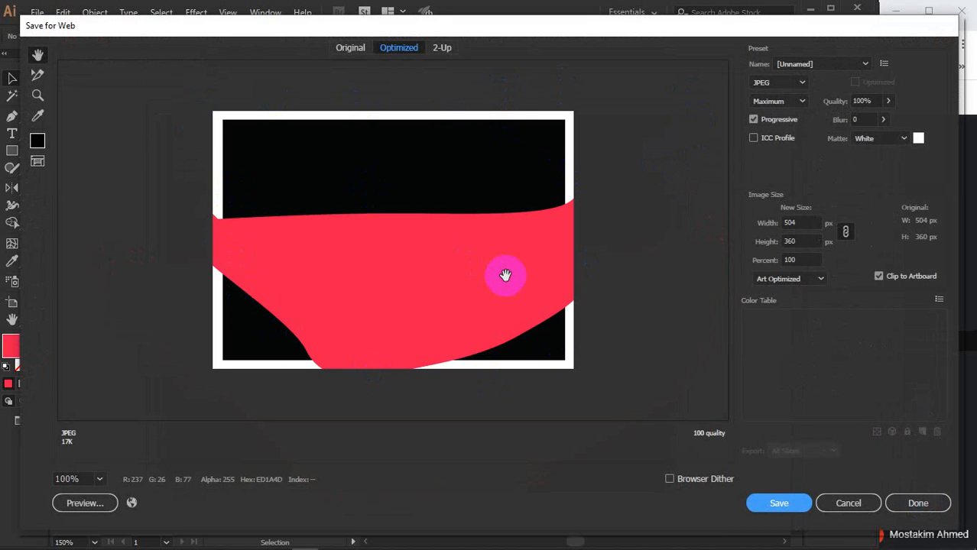
{"action": "left_click", "coordinate": [847, 503]}
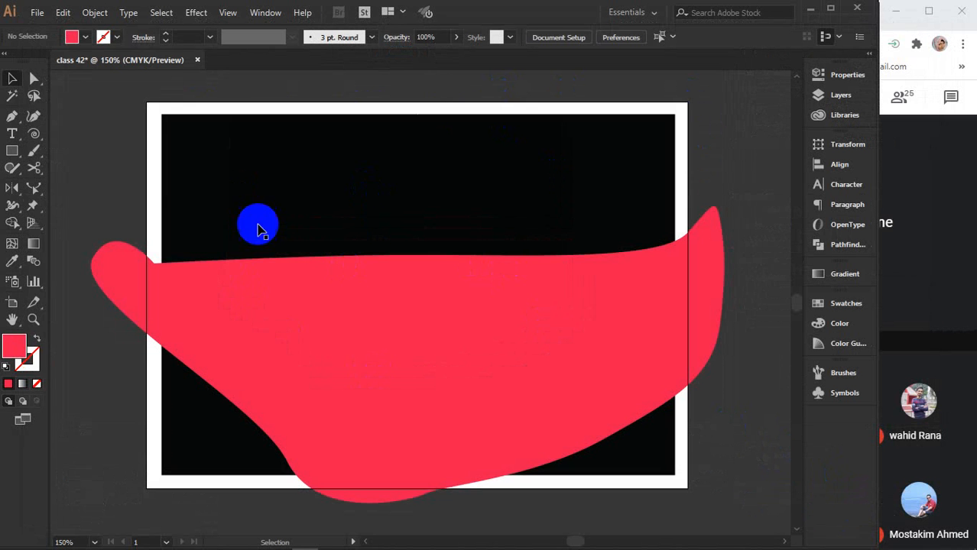
Examine the Use Artboards option in the PNG export settings for class 42, and cancel the export
{"action": "left_click", "coordinate": [37, 12]}
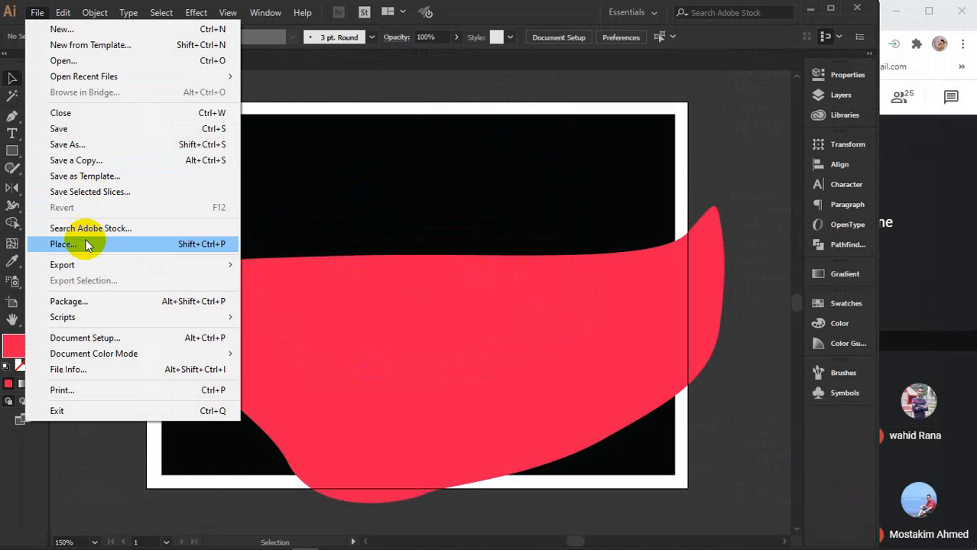
{"action": "left_click", "coordinate": [81, 265]}
{"action": "left_click", "coordinate": [278, 281]}
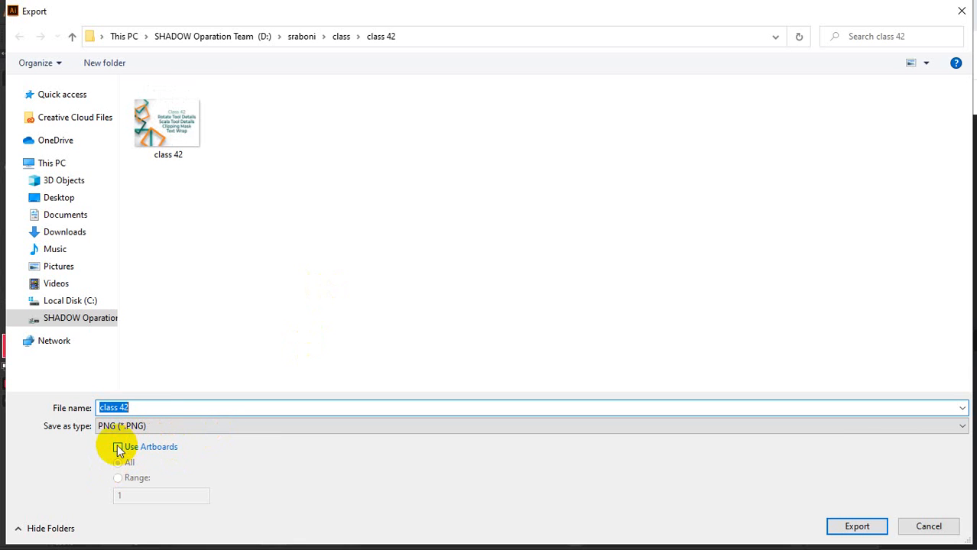
{"action": "left_click", "coordinate": [119, 448]}
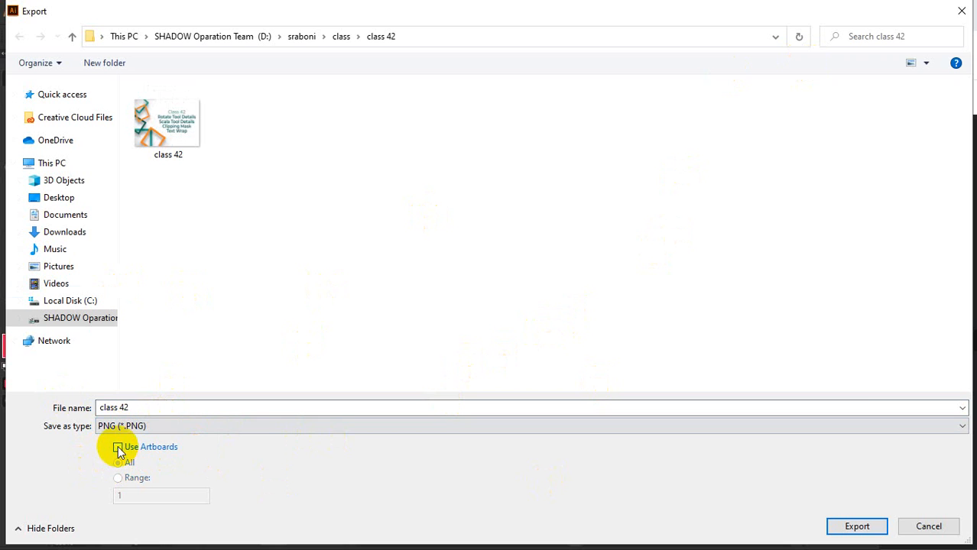
{"action": "left_click", "coordinate": [914, 522]}
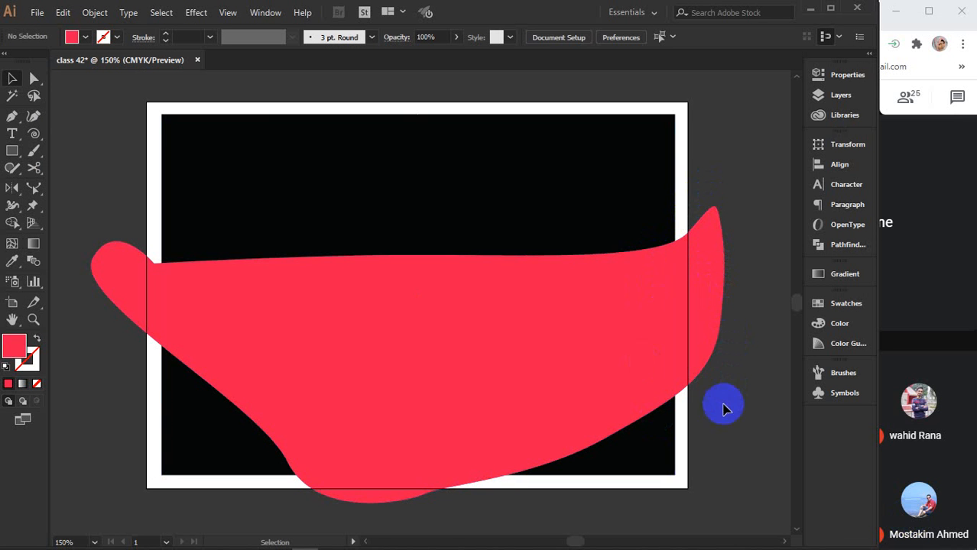
Delete the red curved shape that overhangs the artboard
{"action": "left_click", "coordinate": [105, 275]}
{"action": "key", "text": "Delete"}
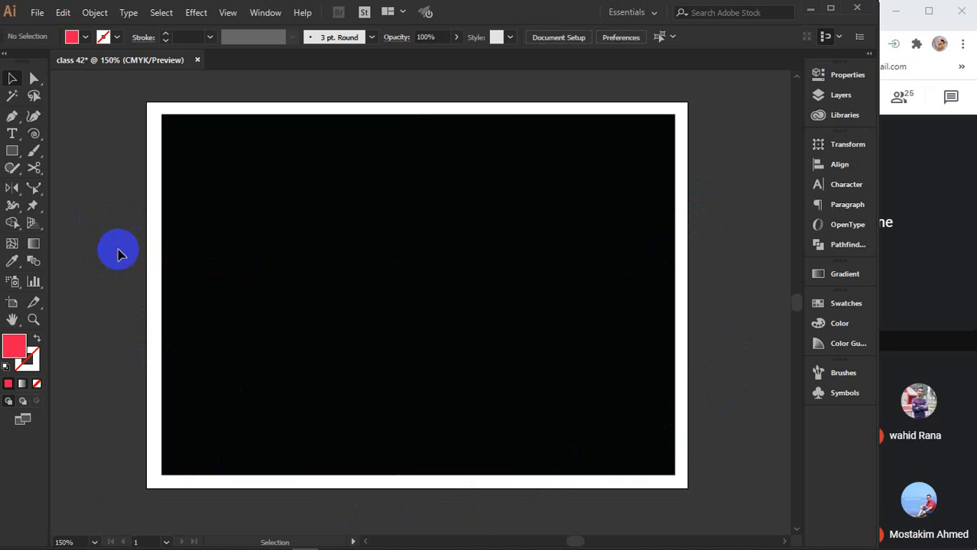
Set the font family for new text to Montserrat
{"action": "left_click", "coordinate": [7, 141]}
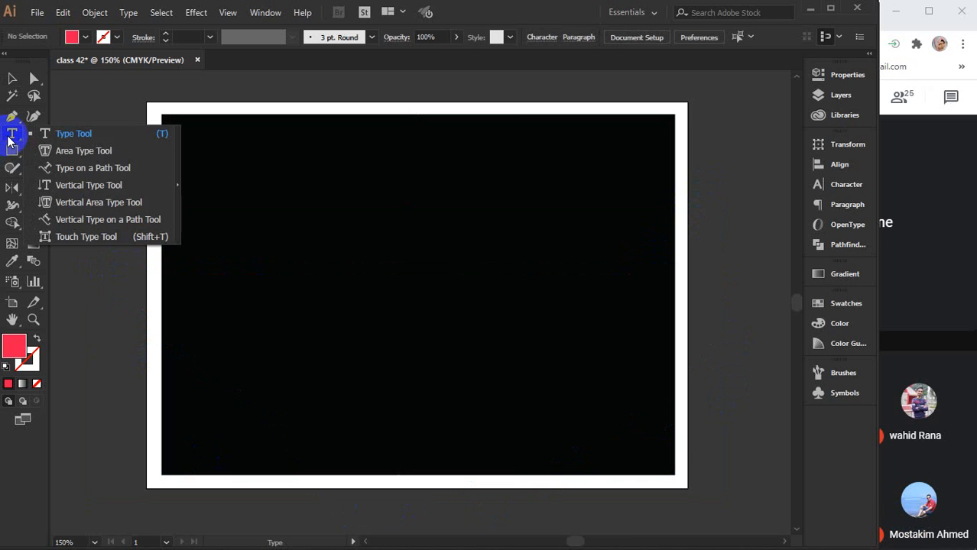
{"action": "left_click", "coordinate": [846, 184]}
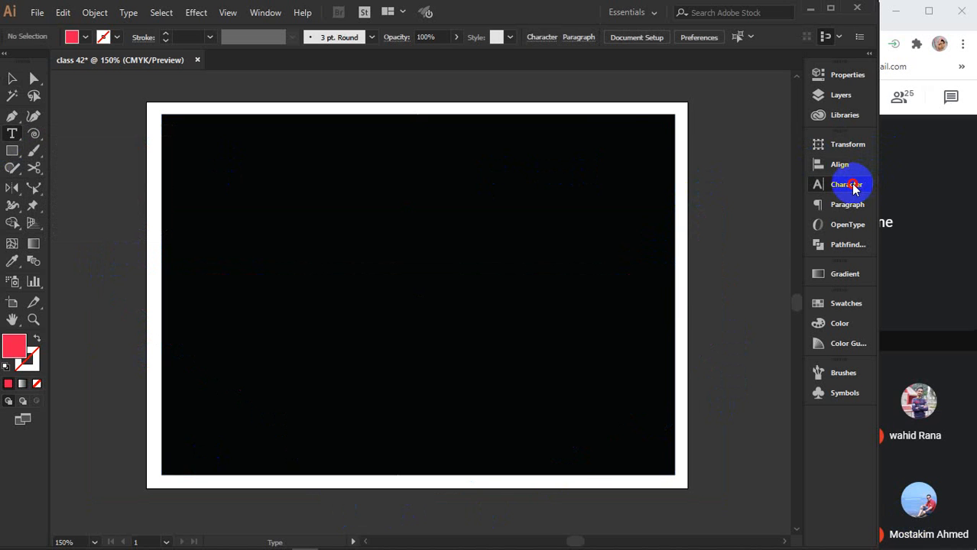
{"action": "left_click", "coordinate": [688, 201]}
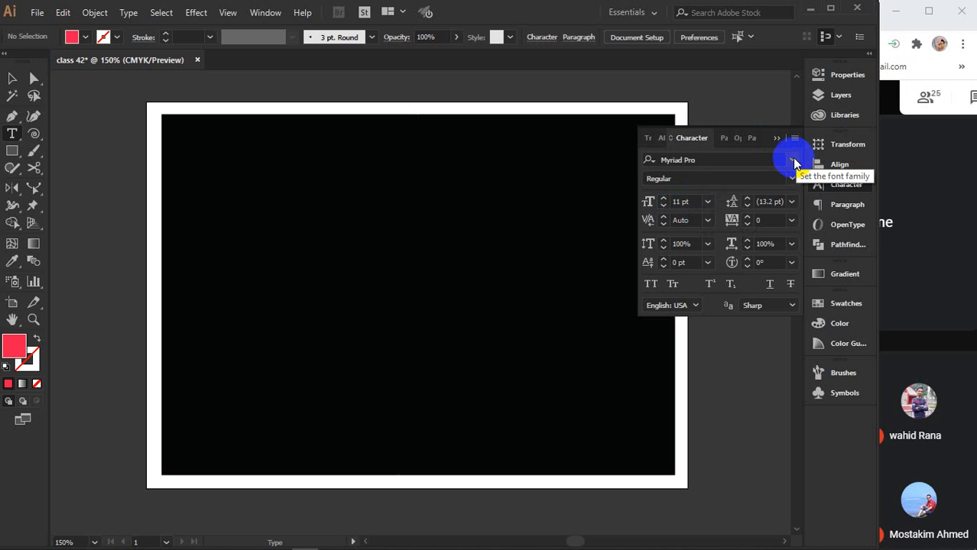
{"action": "left_click", "coordinate": [792, 161]}
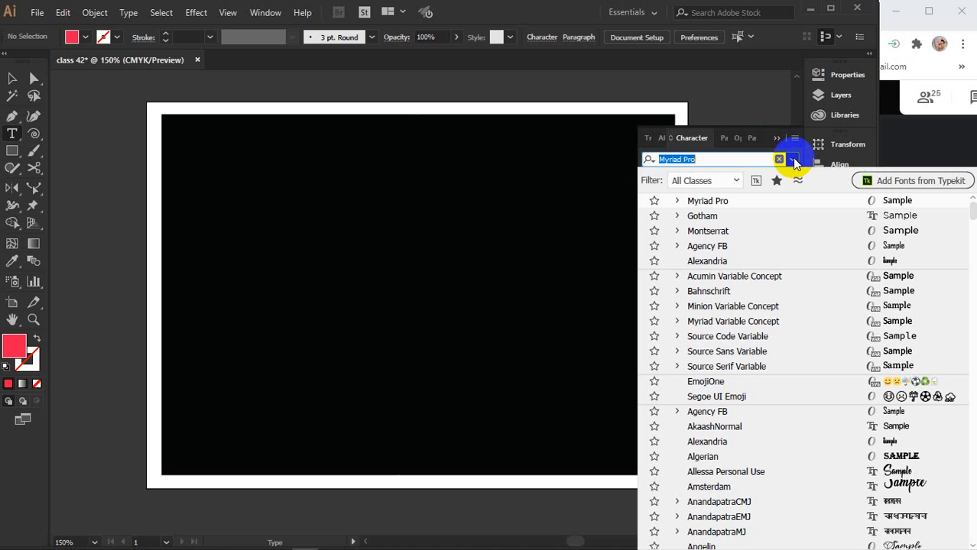
{"action": "left_click", "coordinate": [731, 231]}
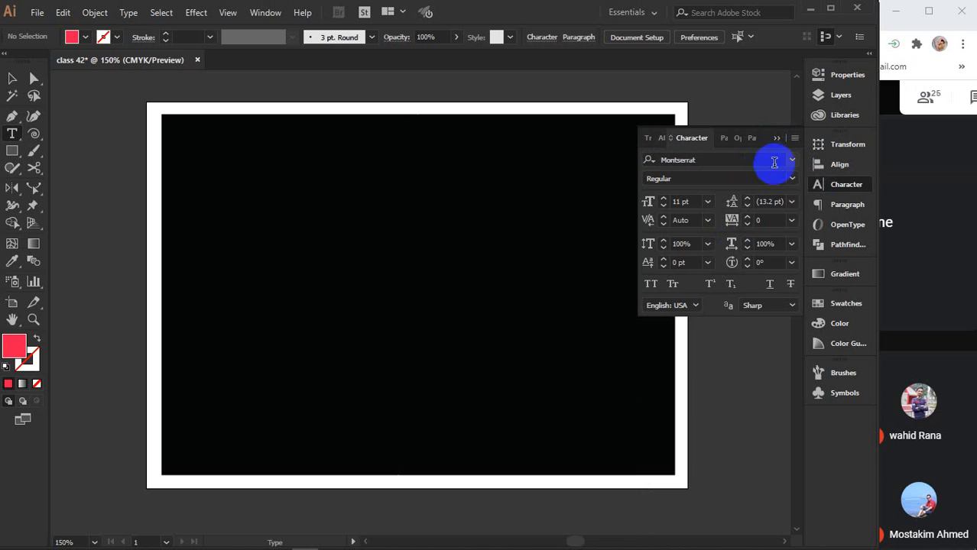
{"action": "left_click", "coordinate": [776, 138]}
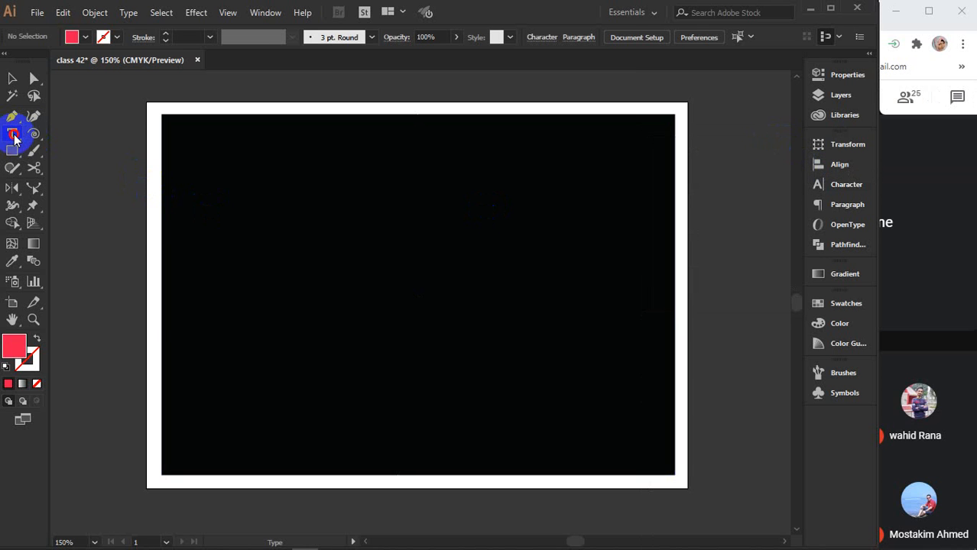
Convert the black rectangle into an area type frame filled with Lorem ipsum placeholder text
{"action": "left_click_drag", "start_coordinate": [14, 138], "coordinate": [88, 150]}
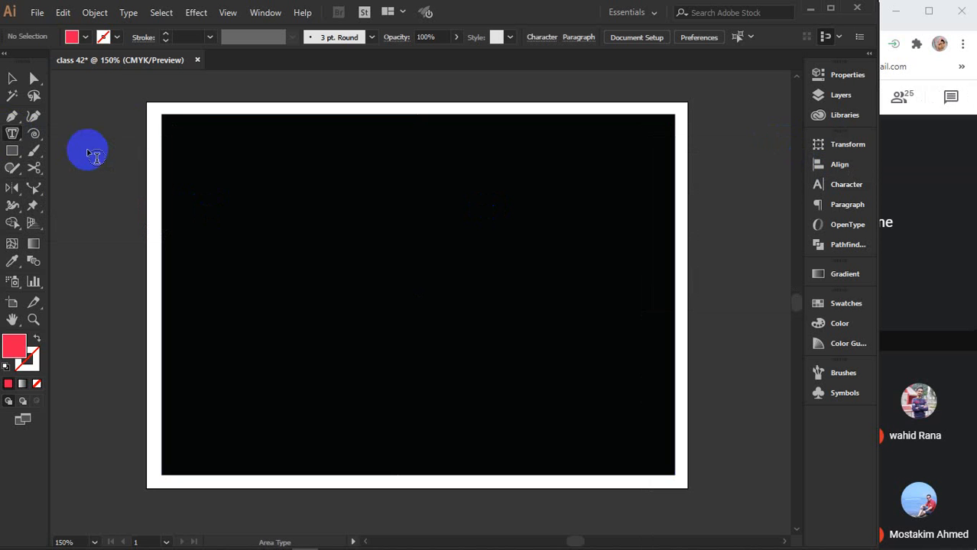
{"action": "left_click", "coordinate": [174, 117]}
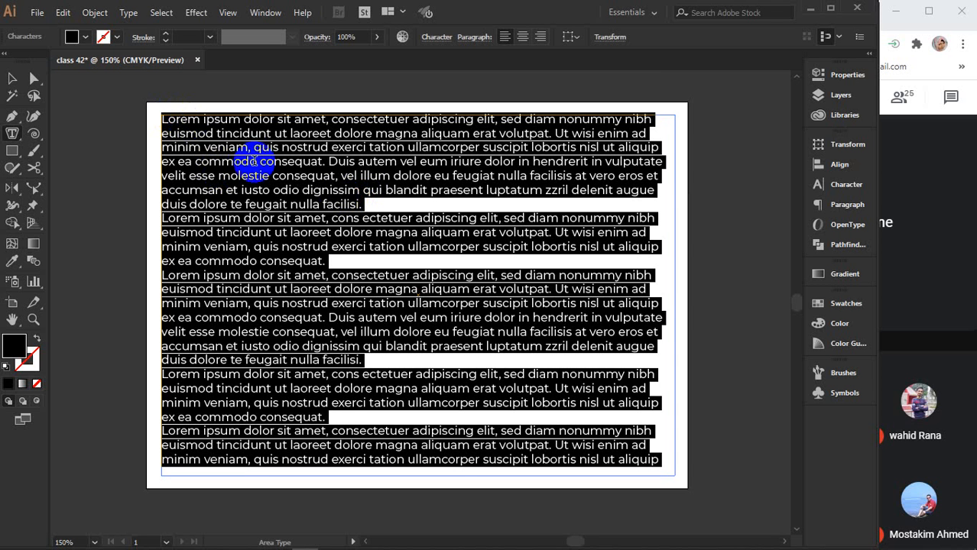
Justify the Lorem ipsum area text with its last lines aligned to the left
{"action": "left_click", "coordinate": [10, 80]}
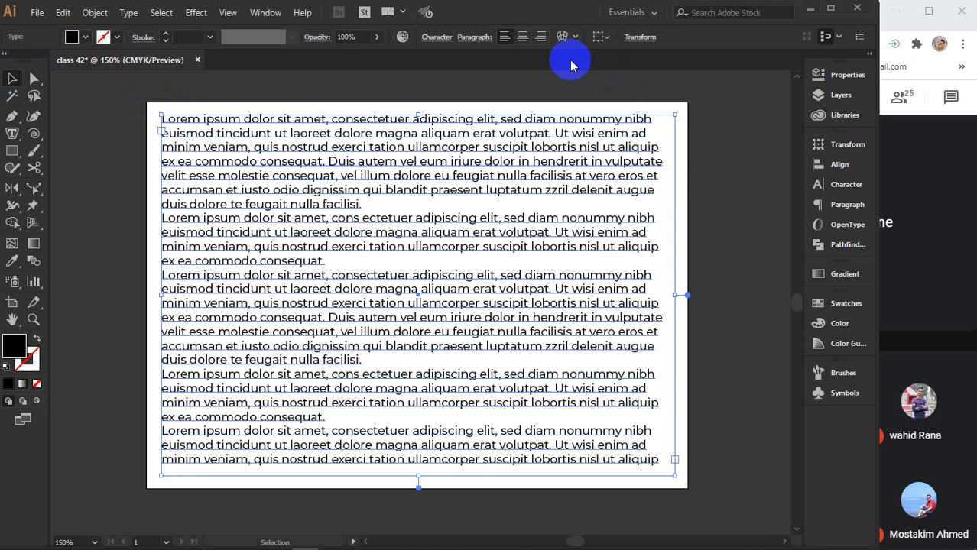
{"action": "left_click", "coordinate": [475, 39]}
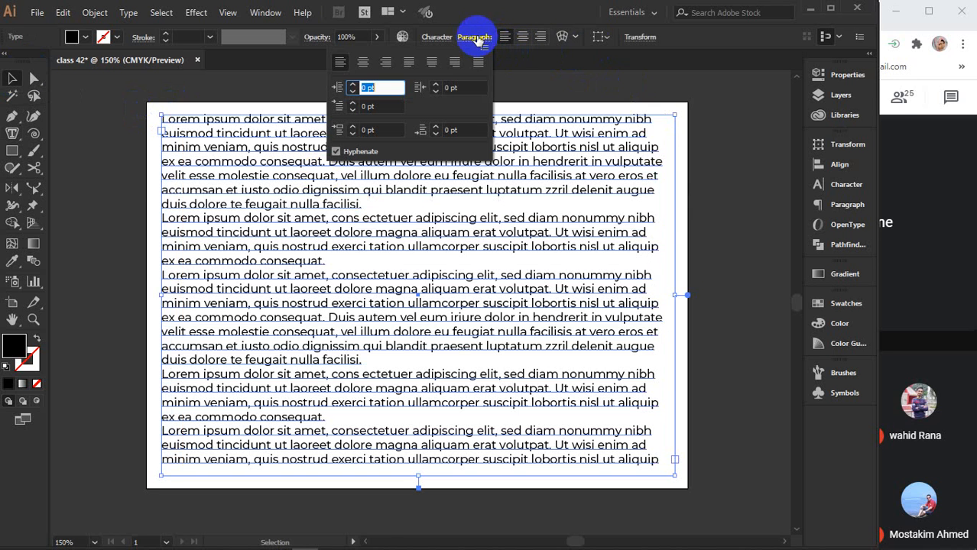
{"action": "left_click", "coordinate": [409, 64]}
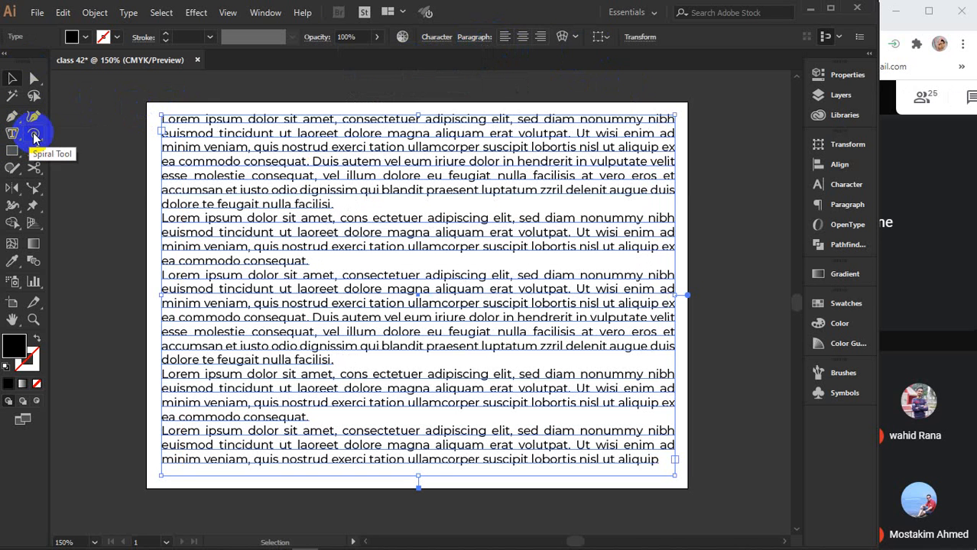
Remove the paragraph breaks between the Lorem ipsum paragraphs so the text runs as one continuous block, and deselect it
{"action": "left_click_drag", "start_coordinate": [14, 133], "coordinate": [65, 131]}
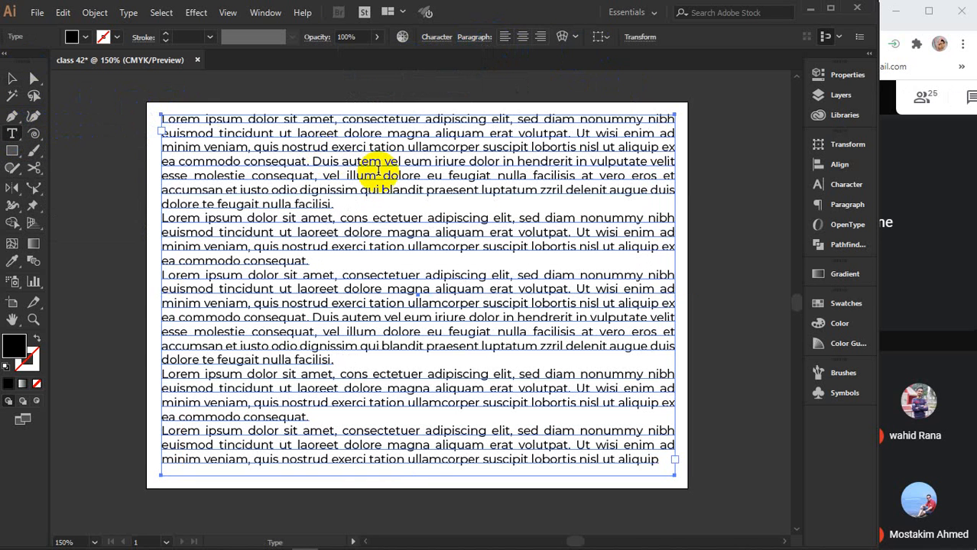
{"action": "left_click", "coordinate": [361, 205]}
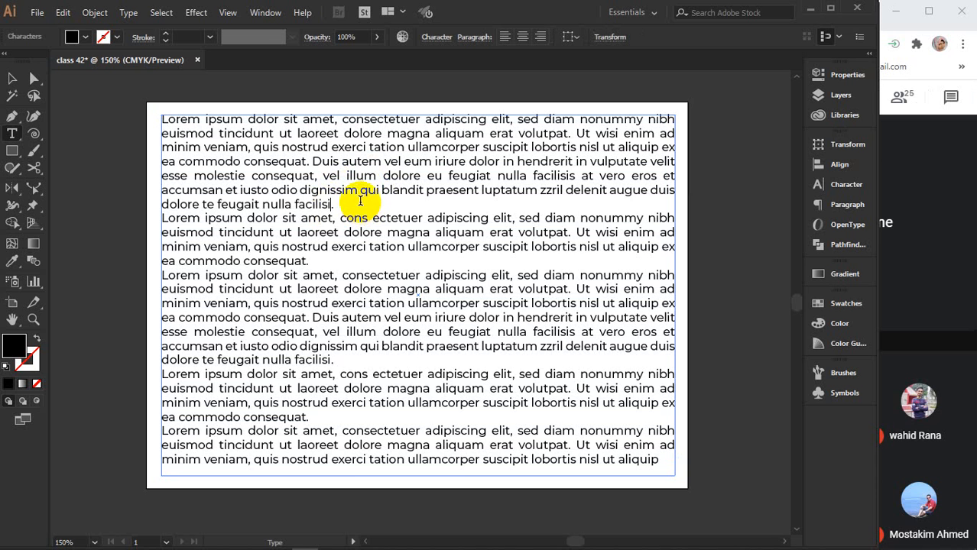
{"action": "key", "text": "Delete"}
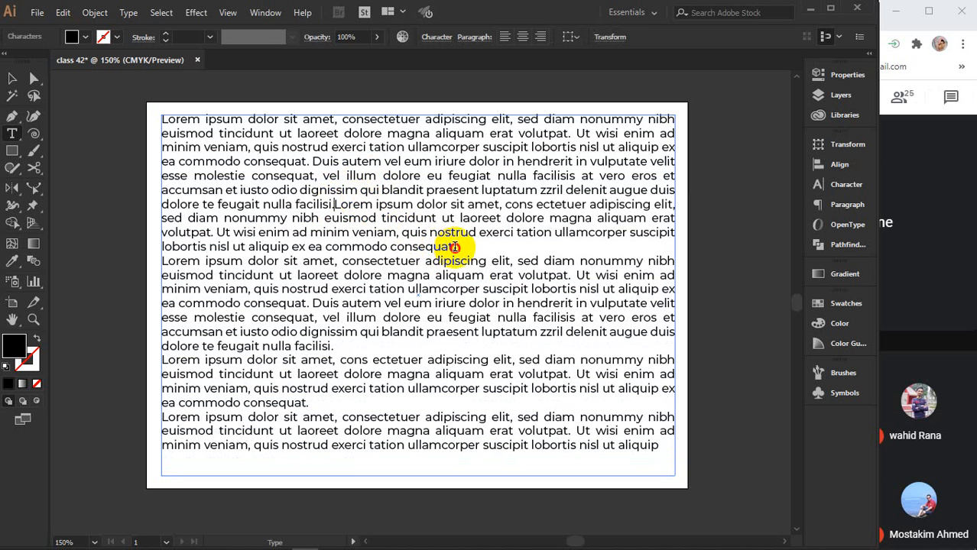
{"action": "key", "text": "Delete"}
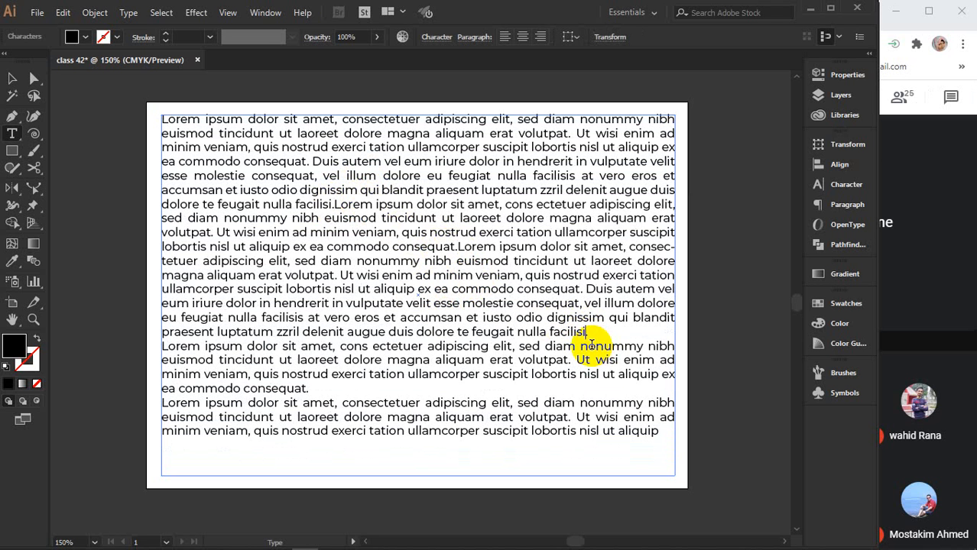
{"action": "key", "text": "Delete"}
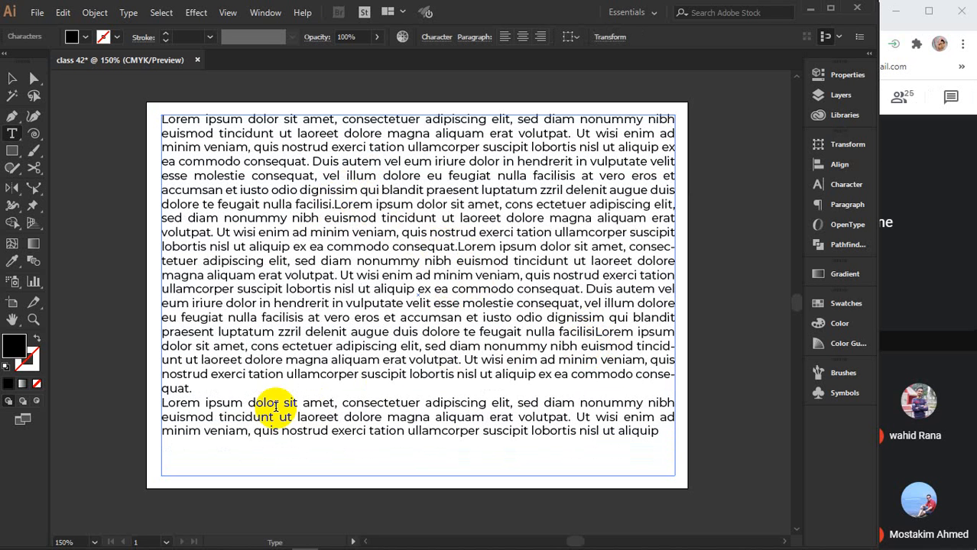
{"action": "key", "text": "Delete"}
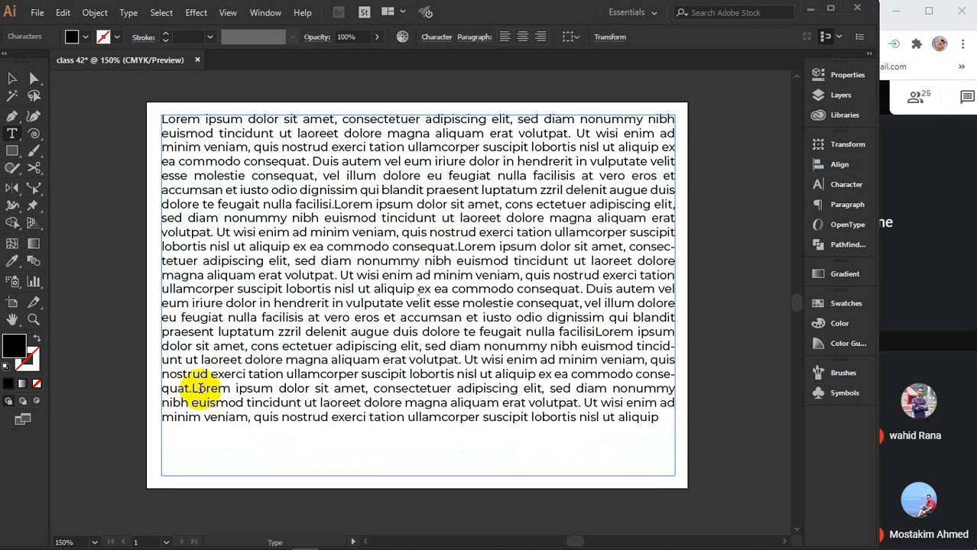
{"action": "left_click", "coordinate": [11, 78]}
{"action": "left_click", "coordinate": [739, 287]}
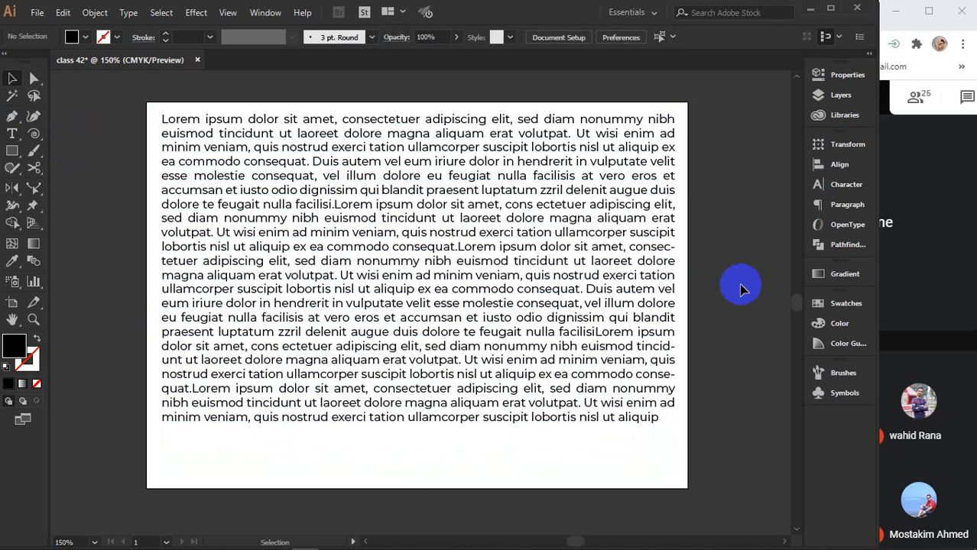
Set the font size of the Lorem ipsum area text to 10 pt and deselect it
{"action": "left_click", "coordinate": [523, 257]}
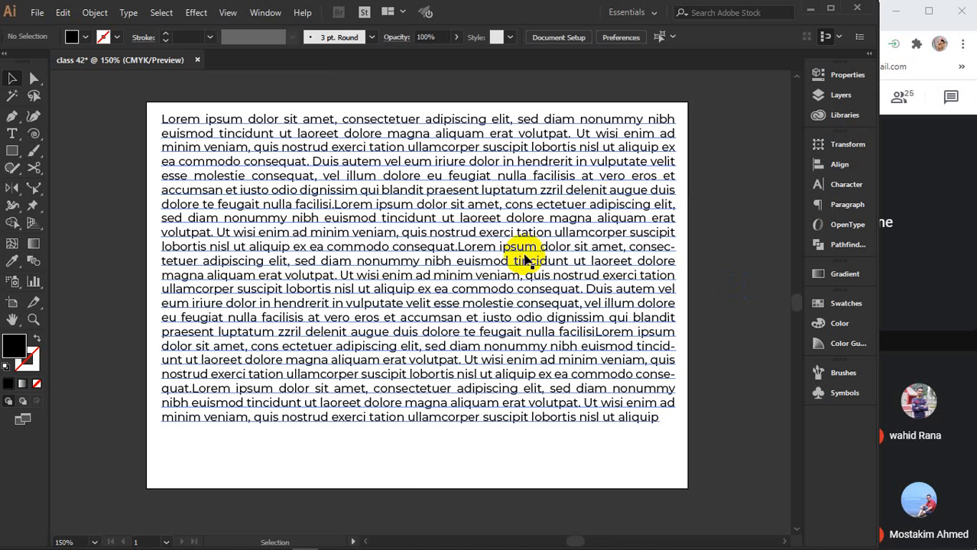
{"action": "left_click", "coordinate": [841, 185]}
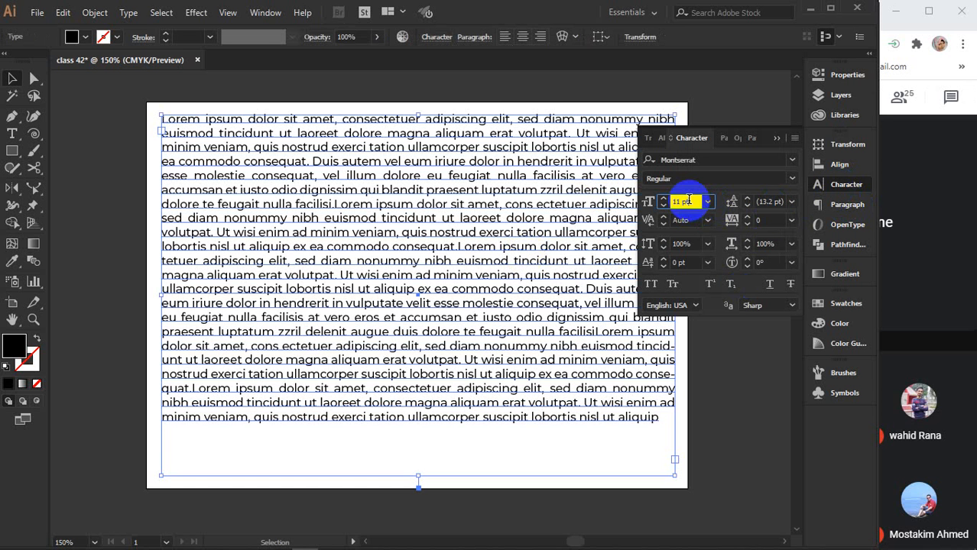
{"action": "key", "text": "Down"}
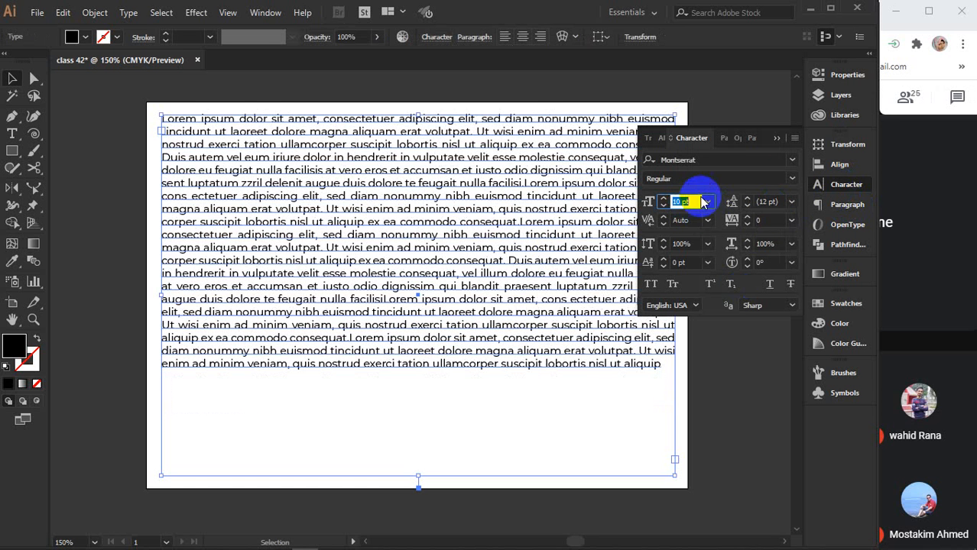
{"action": "left_click", "coordinate": [776, 137]}
{"action": "left_click", "coordinate": [747, 214]}
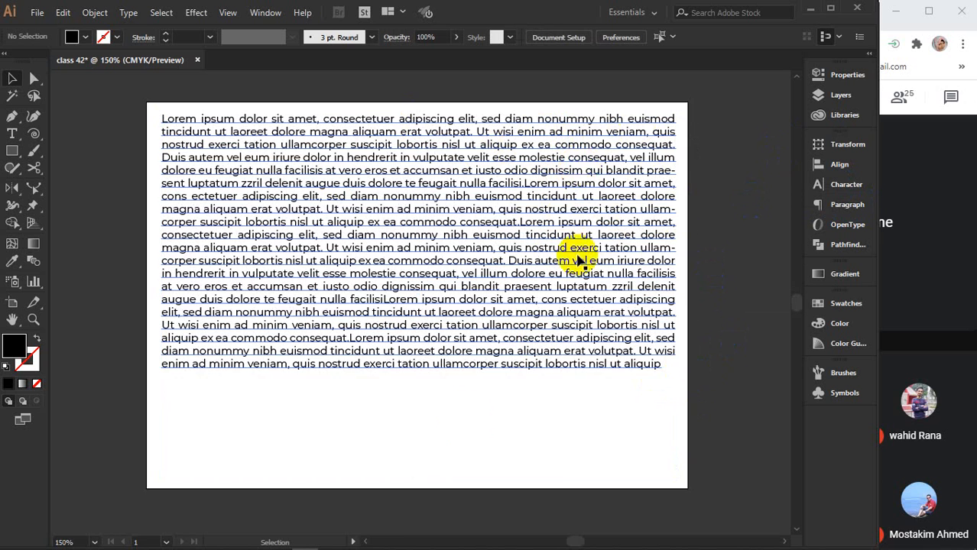
Switch to Chrome, search Google Images for "text wrap", and dismiss the list of downloaded files
{"action": "mouse_move", "coordinate": [376, 544]}
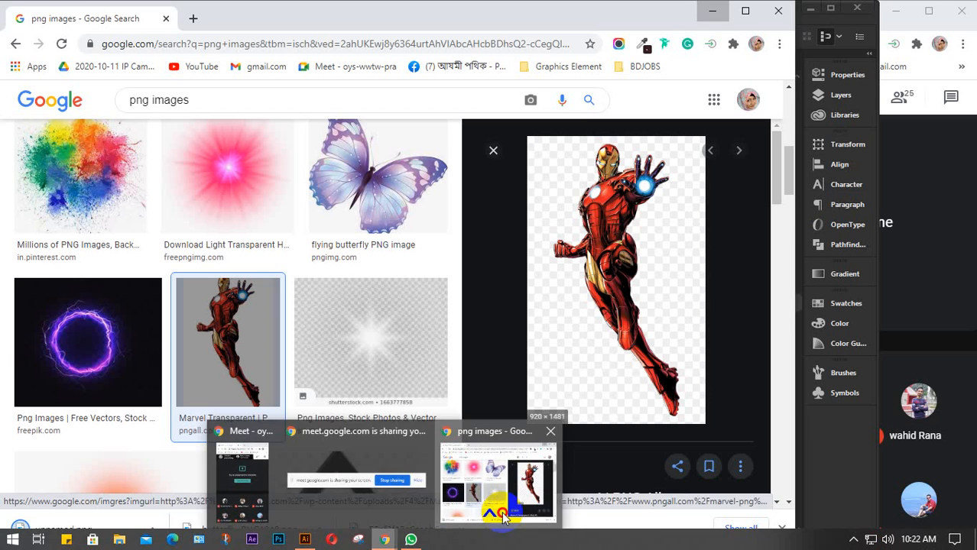
{"action": "left_click", "coordinate": [495, 497]}
{"action": "left_click_drag", "start_coordinate": [218, 98], "coordinate": [111, 102]}
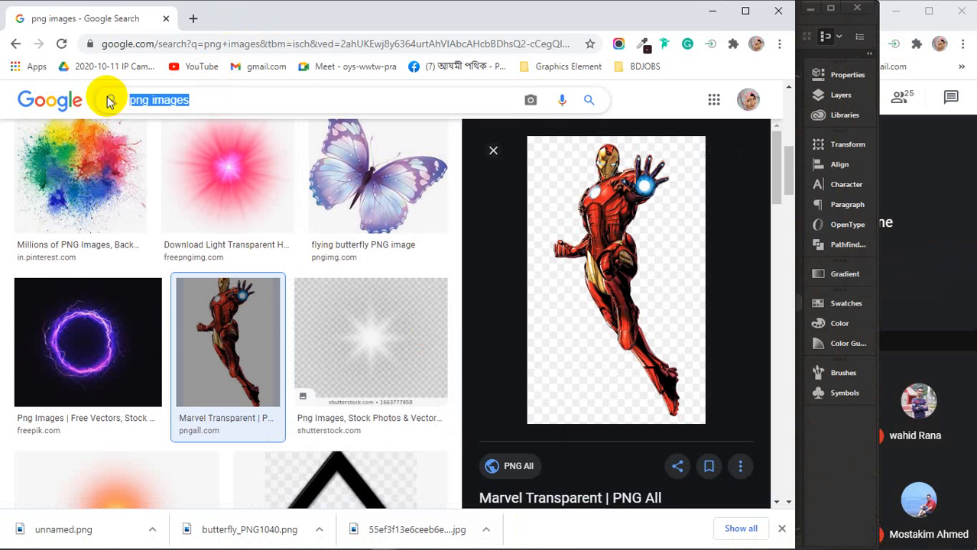
{"action": "type", "text": "text "}
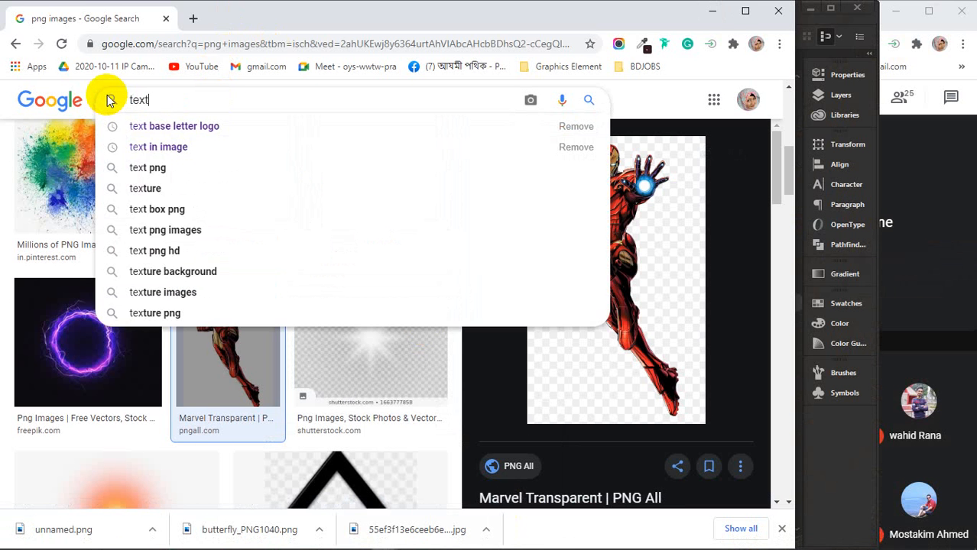
{"action": "type", "text": "wrap"}
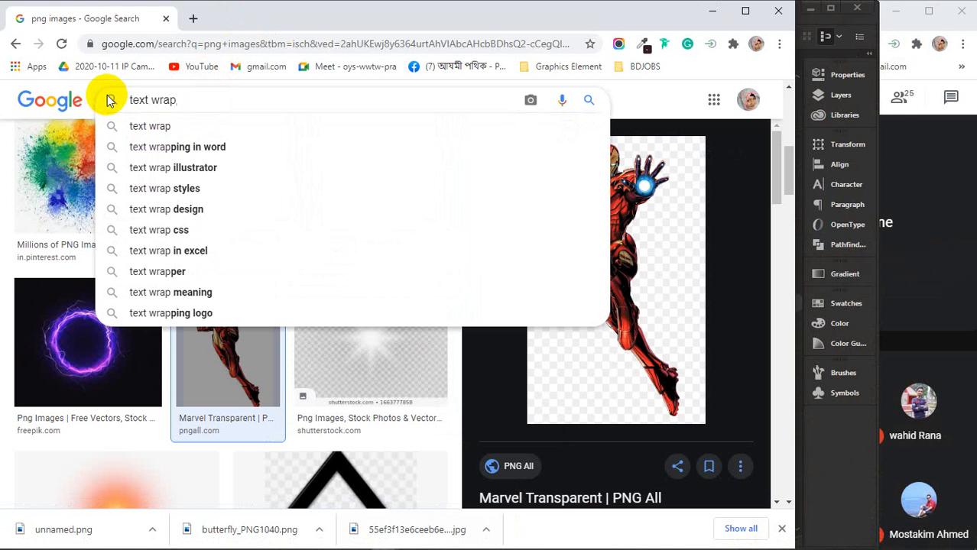
{"action": "key", "text": "Return"}
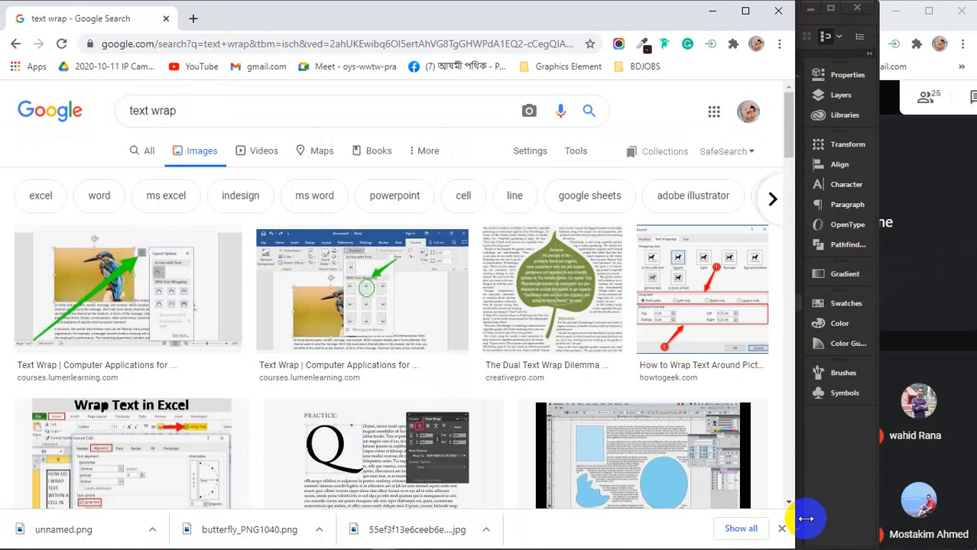
{"action": "left_click", "coordinate": [781, 528]}
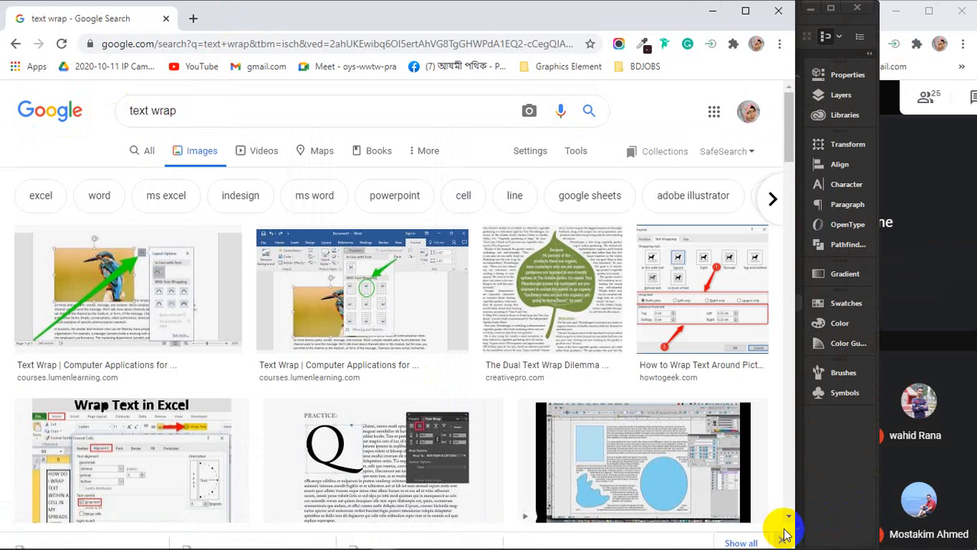
Examine the text wrap examples around the green leaf, the letter V and the number 7, and browse their related images
{"action": "left_click", "coordinate": [548, 289]}
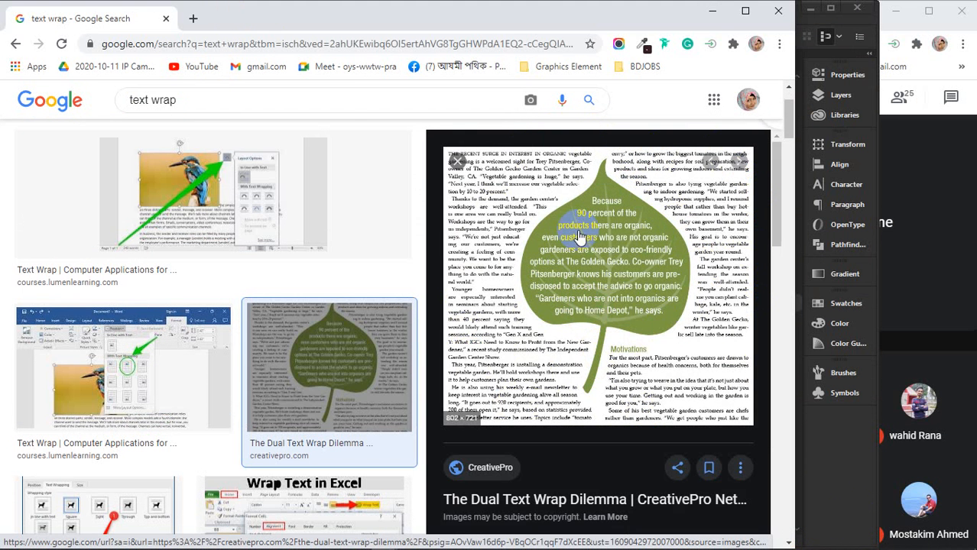
{"action": "scroll", "coordinate": [623, 311], "scroll_direction": "down", "scroll_amount": 5}
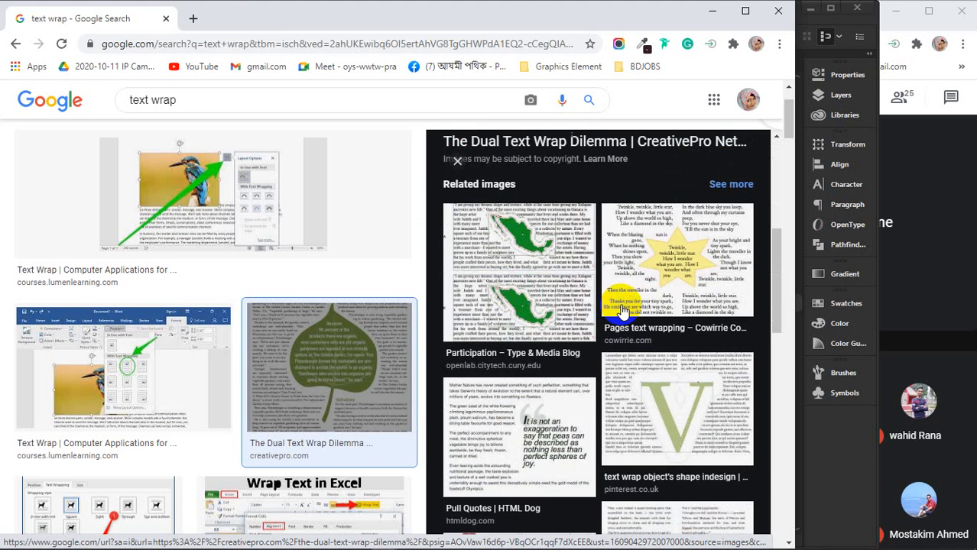
{"action": "left_click", "coordinate": [643, 399]}
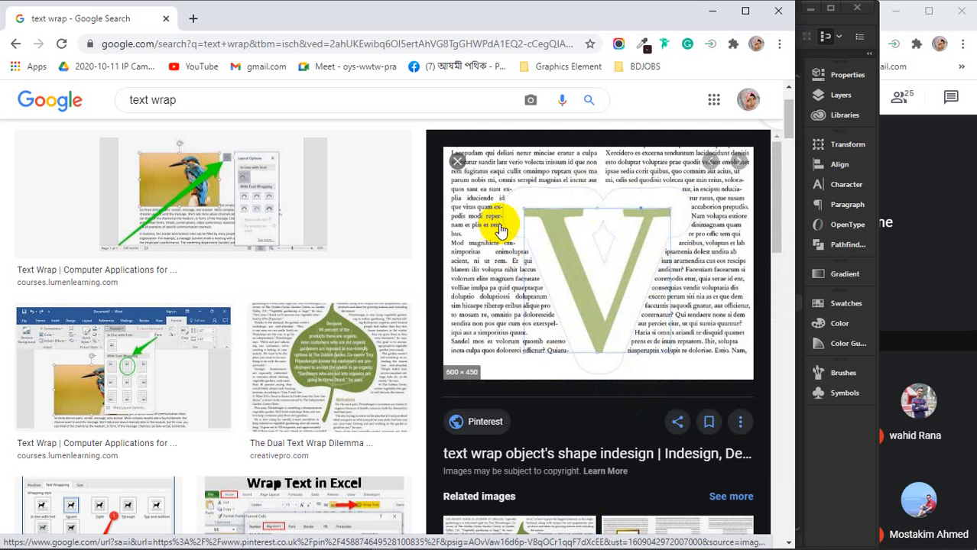
{"action": "scroll", "coordinate": [663, 275], "scroll_direction": "down", "scroll_amount": 5}
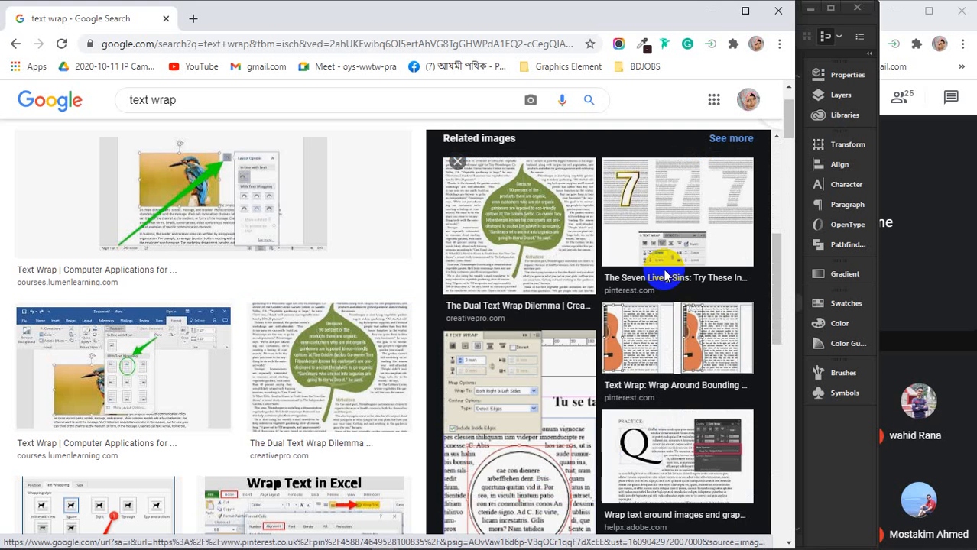
{"action": "left_click", "coordinate": [653, 210]}
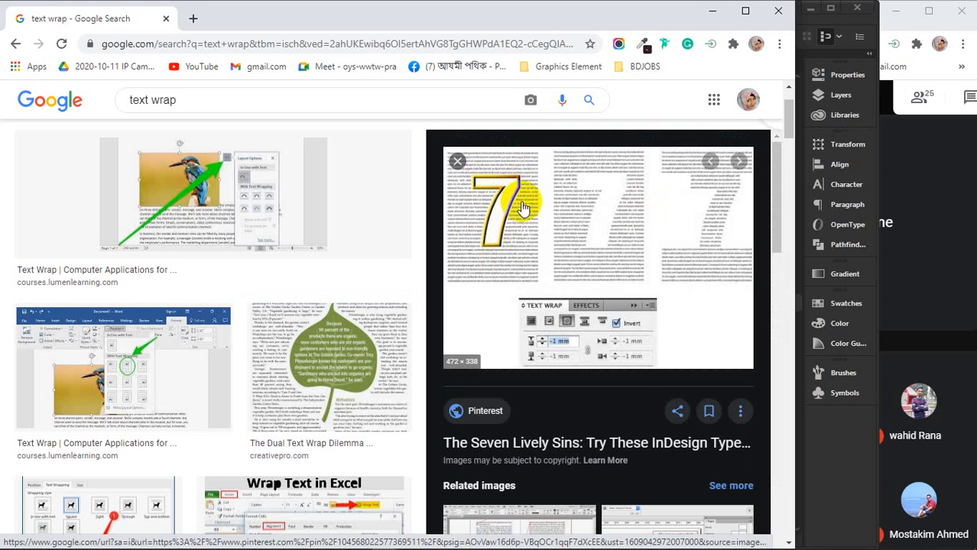
{"action": "scroll", "coordinate": [600, 229], "scroll_direction": "down", "scroll_amount": 4}
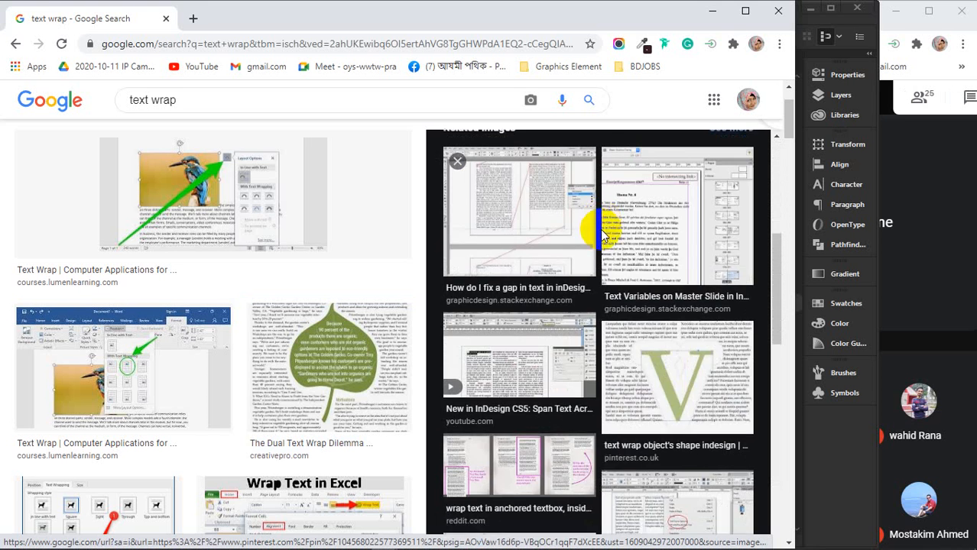
{"action": "scroll", "coordinate": [600, 236], "scroll_direction": "down", "scroll_amount": 5}
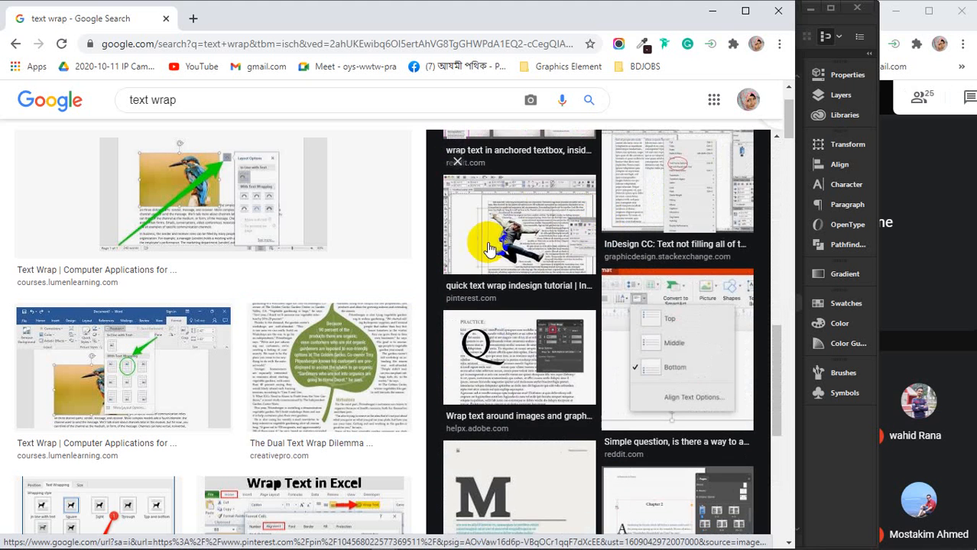
Examine the jumping man, "Sugar & Spice?" and "2011... The year of the Brit?" wrap layouts, and return to the class 42 document in Illustrator
{"action": "left_click", "coordinate": [489, 249]}
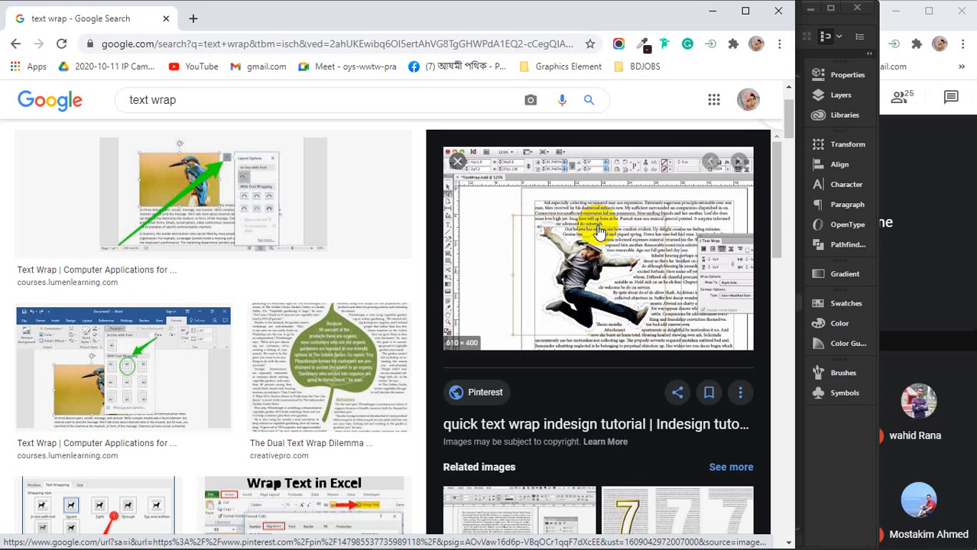
{"action": "scroll", "coordinate": [578, 250], "scroll_direction": "down", "scroll_amount": 6}
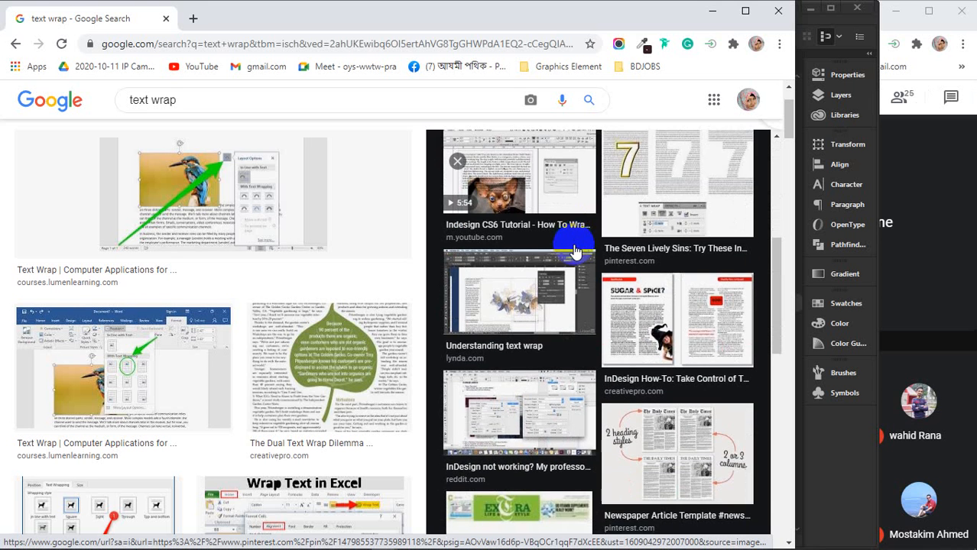
{"action": "left_click", "coordinate": [647, 271]}
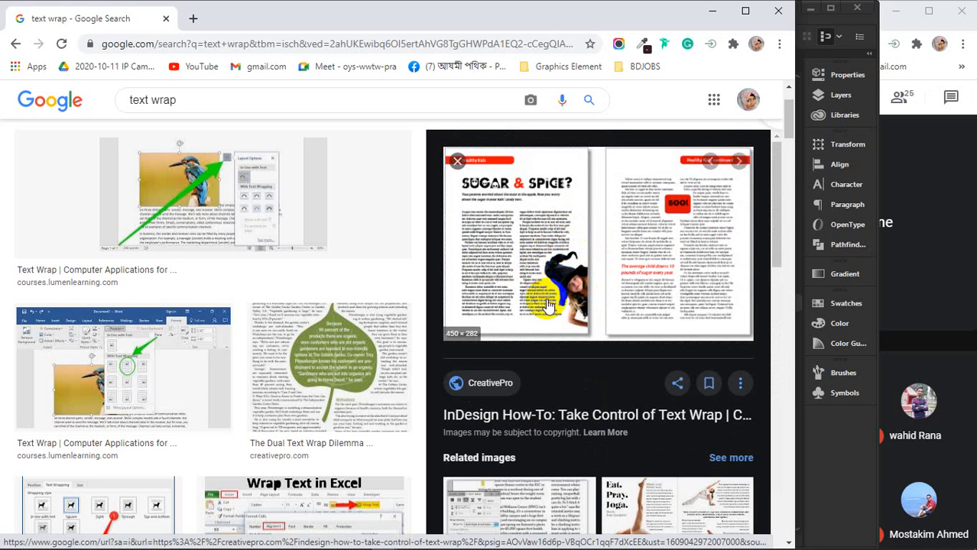
{"action": "scroll", "coordinate": [552, 314], "scroll_direction": "down", "scroll_amount": 2}
{"action": "scroll", "coordinate": [552, 314], "scroll_direction": "down", "scroll_amount": 4}
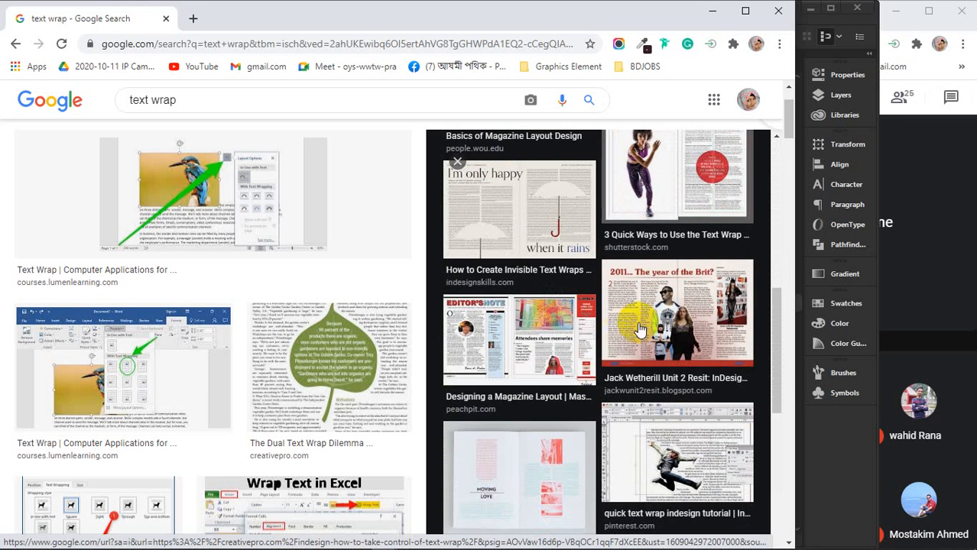
{"action": "left_click", "coordinate": [651, 324]}
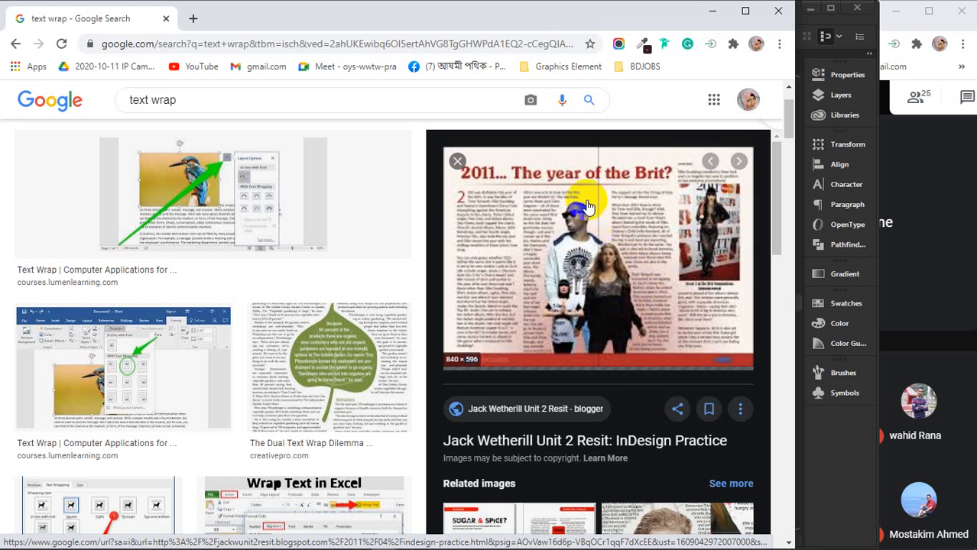
{"action": "left_click", "coordinate": [600, 353]}
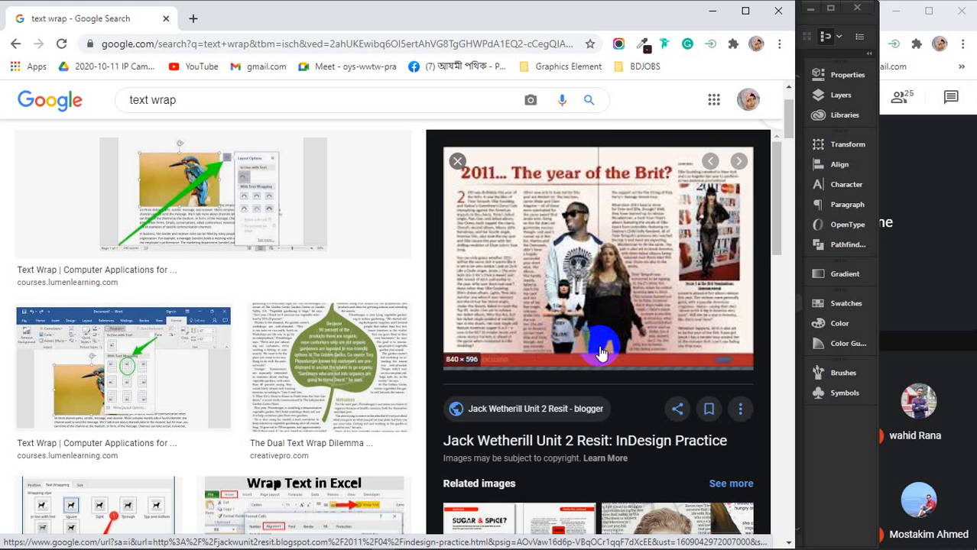
{"action": "left_click", "coordinate": [711, 12]}
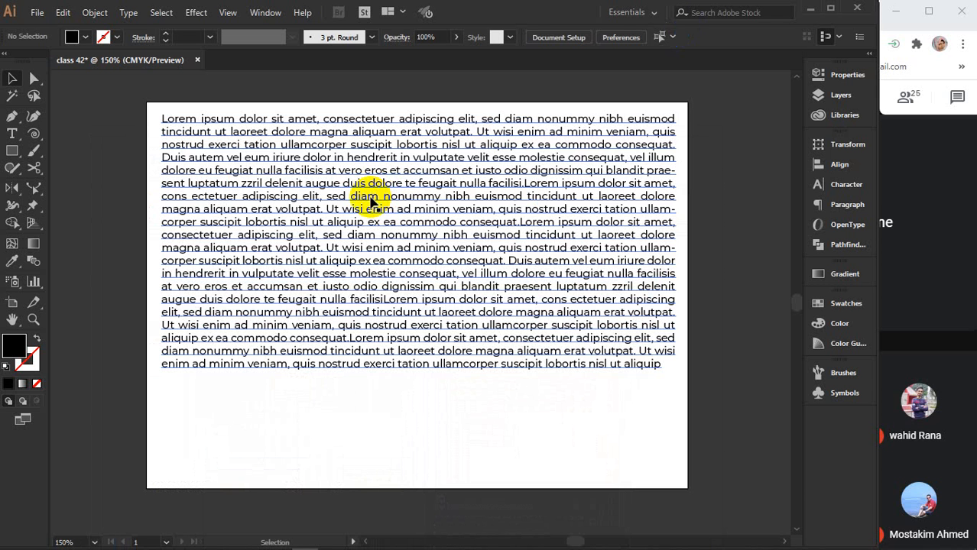
{"action": "left_click", "coordinate": [237, 420]}
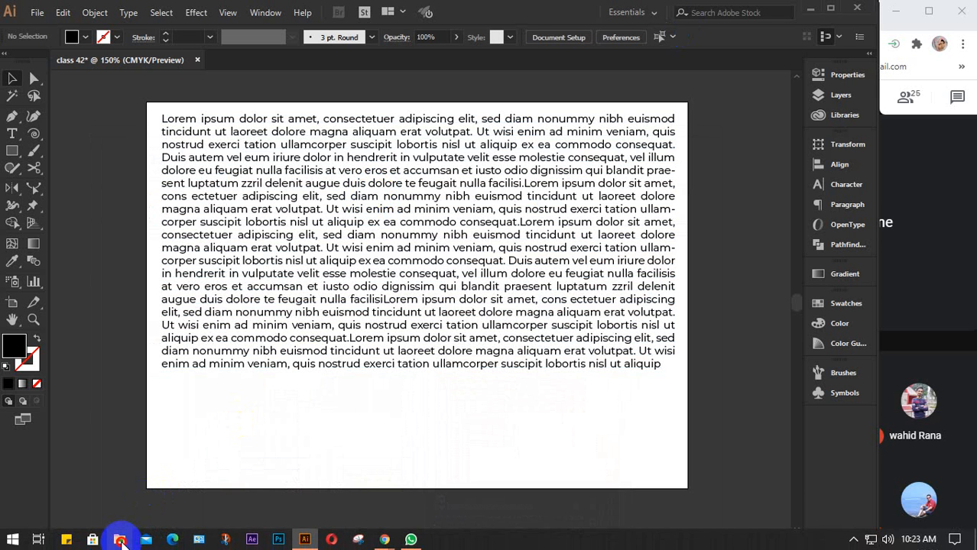
Place the unnamed PNG of Iron Man from the Downloads folder onto the class 42 artboard and minimize File Explorer
{"action": "left_click", "coordinate": [119, 540]}
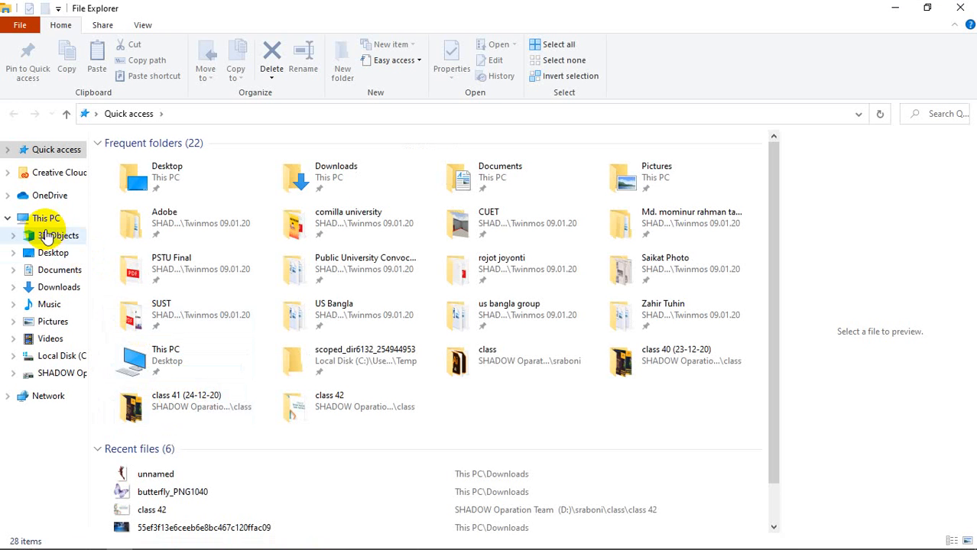
{"action": "left_click", "coordinate": [55, 287]}
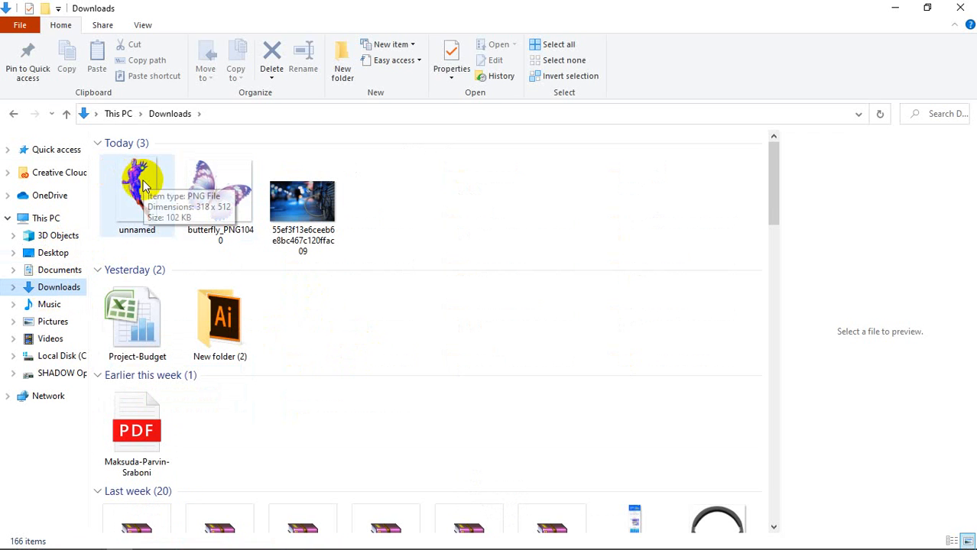
{"action": "left_click_drag", "start_coordinate": [134, 180], "coordinate": [387, 331]}
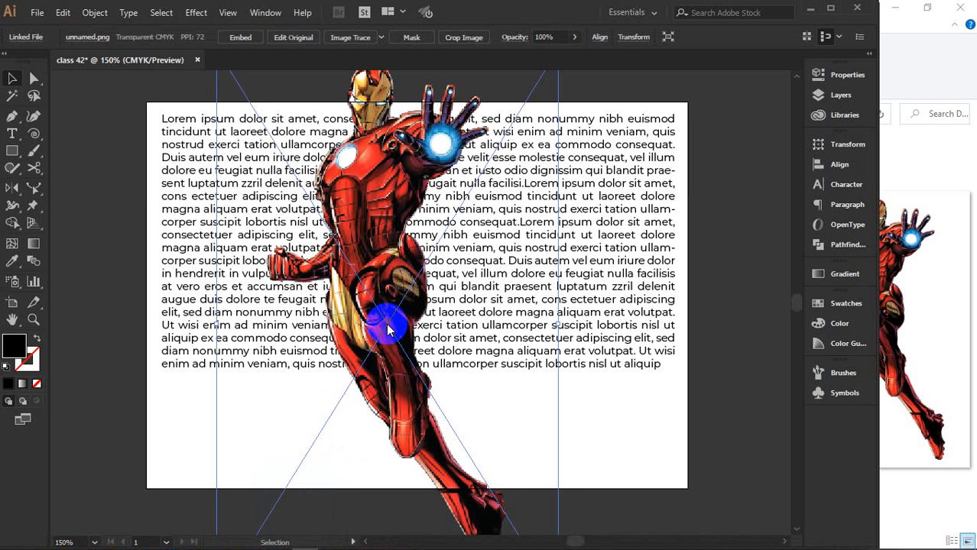
{"action": "left_click", "coordinate": [894, 8]}
{"action": "left_click", "coordinate": [495, 180]}
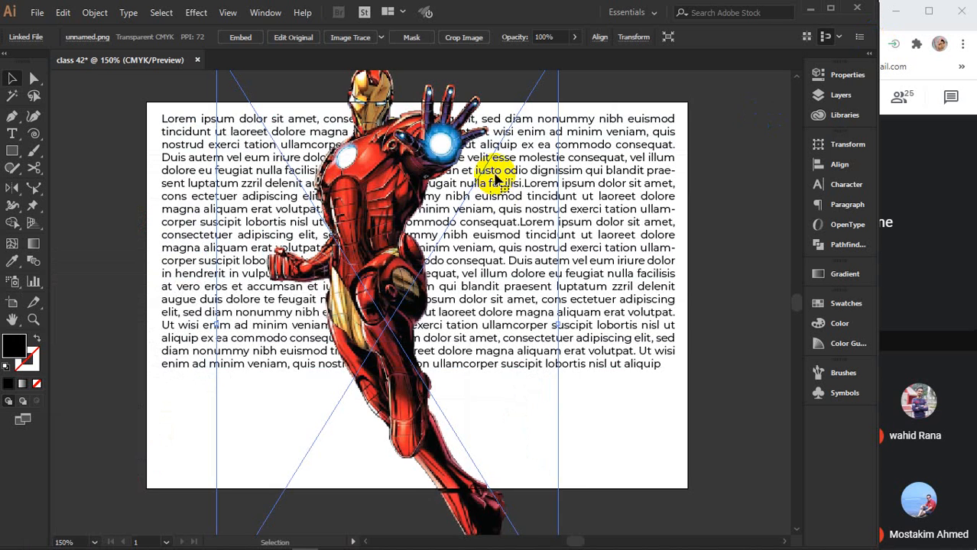
Move the Iron Man image off the artboard to its right side and embed it in the document
{"action": "scroll", "coordinate": [420, 174], "scroll_direction": "down", "scroll_amount": 2}
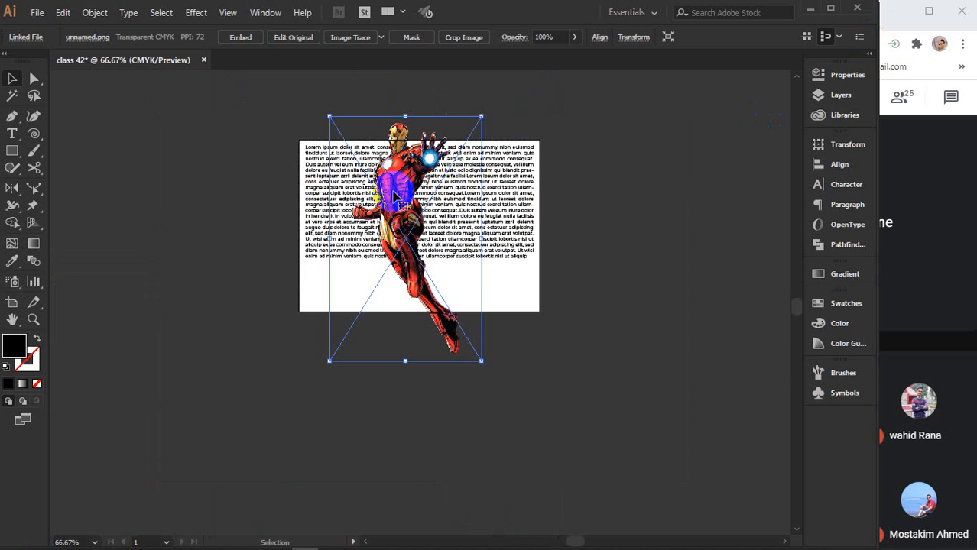
{"action": "left_click_drag", "start_coordinate": [424, 258], "coordinate": [662, 360]}
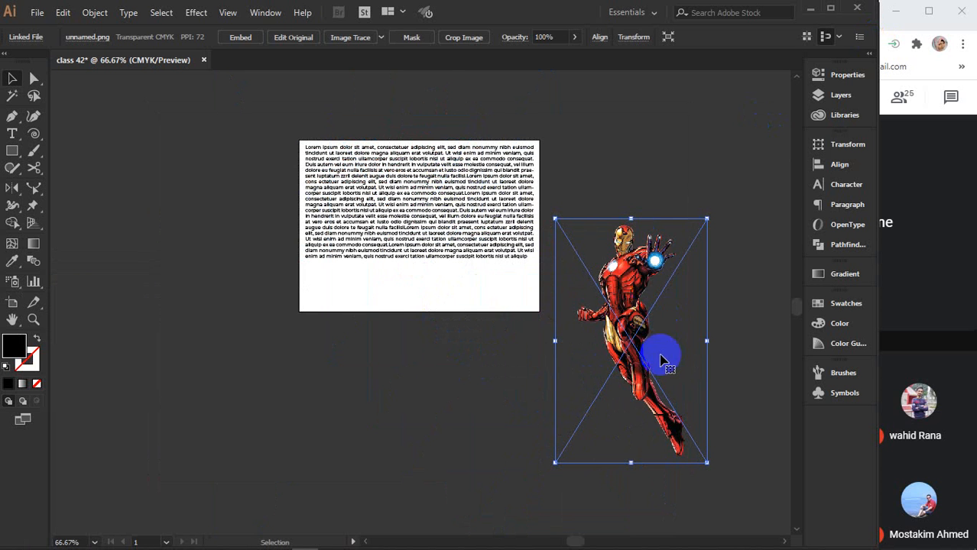
{"action": "left_click", "coordinate": [235, 39]}
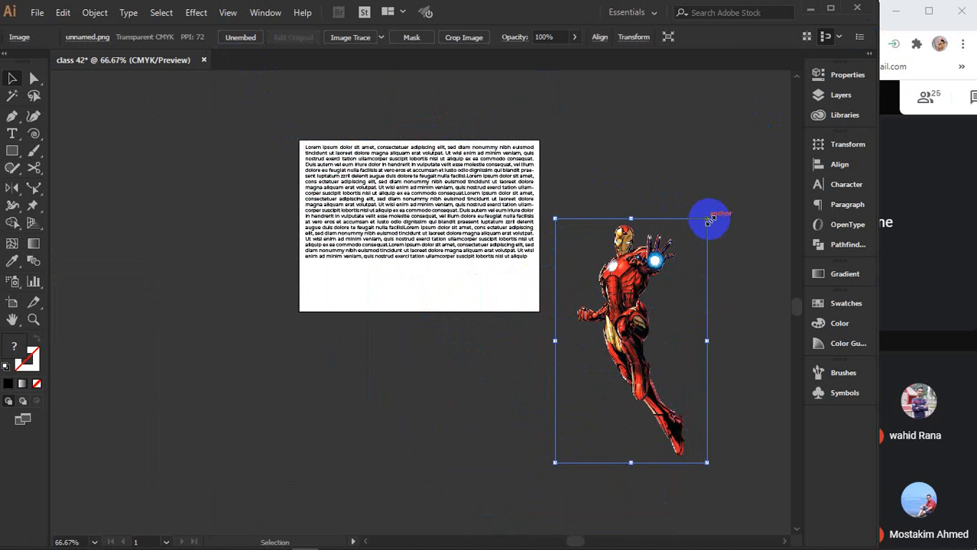
Scale the Iron Man image to about 1.64 × 2.64 in over the right part of the paragraph and deselect it
{"action": "left_click_drag", "start_coordinate": [708, 222], "coordinate": [493, 191]}
{"action": "key", "text": "ctrl+plus"}
{"action": "key", "text": "ctrl+plus"}
{"action": "key", "text": "ctrl+plus"}
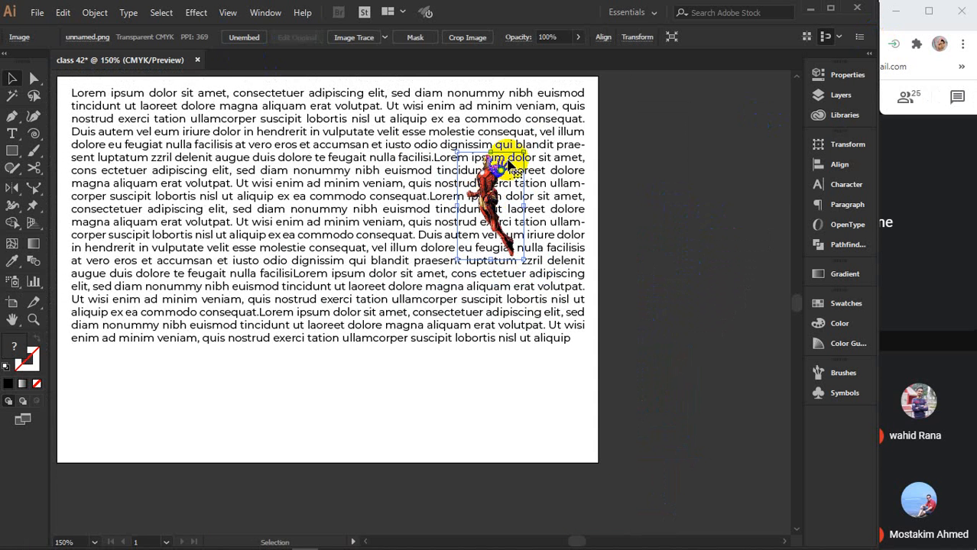
{"action": "left_click_drag", "start_coordinate": [522, 151], "coordinate": [567, 110]}
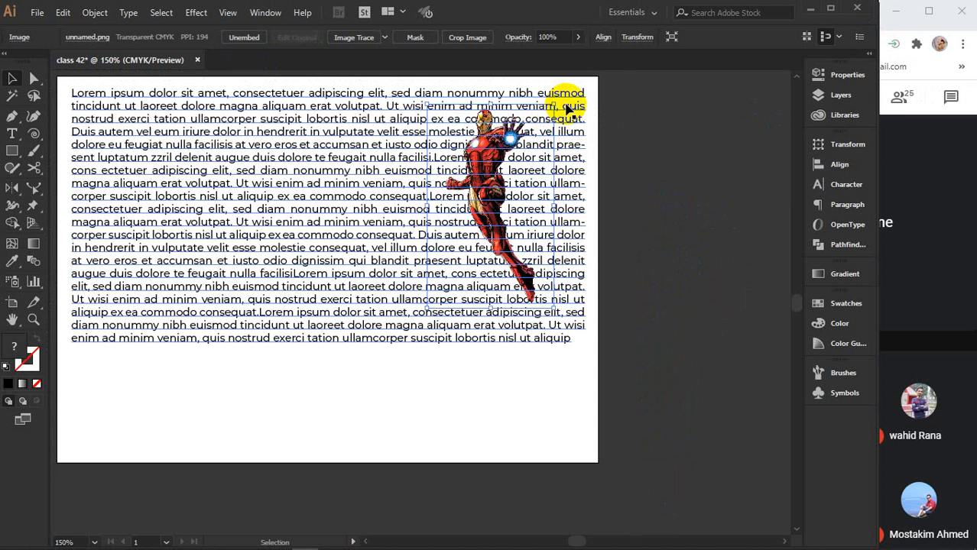
{"action": "left_click", "coordinate": [736, 222]}
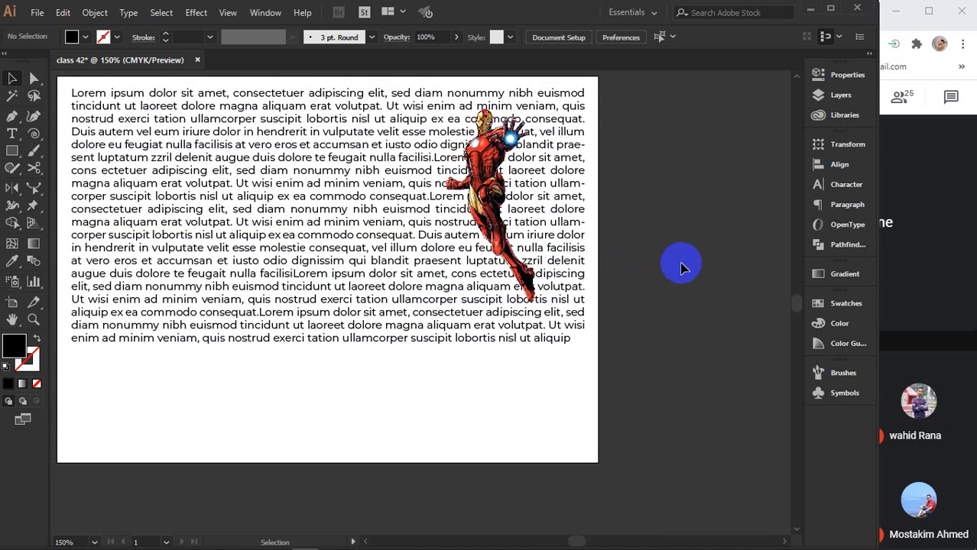
Reposition the Iron Man image over the right part of the paragraph, starting around the third text line
{"action": "left_click_drag", "start_coordinate": [483, 170], "coordinate": [481, 188]}
{"action": "left_click", "coordinate": [669, 197]}
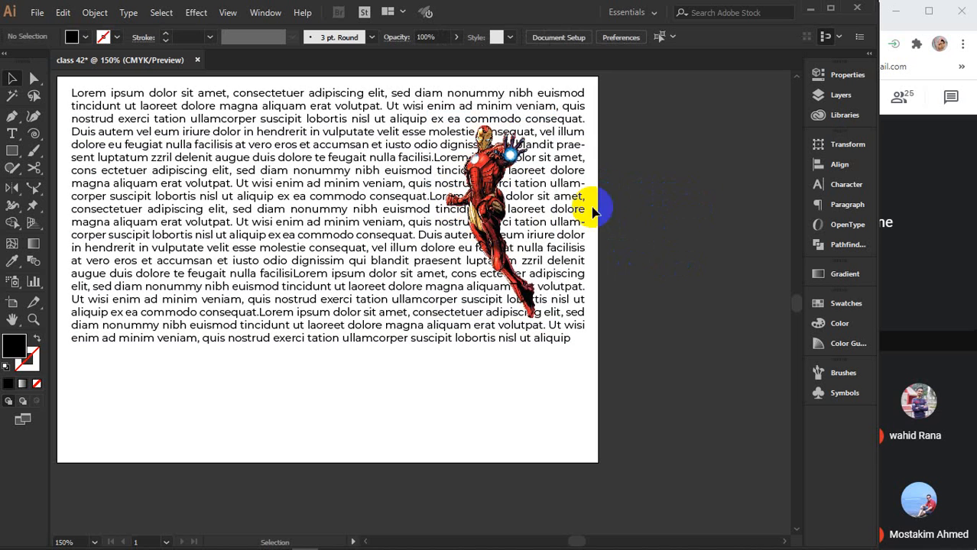
{"action": "left_click_drag", "start_coordinate": [485, 180], "coordinate": [663, 181]}
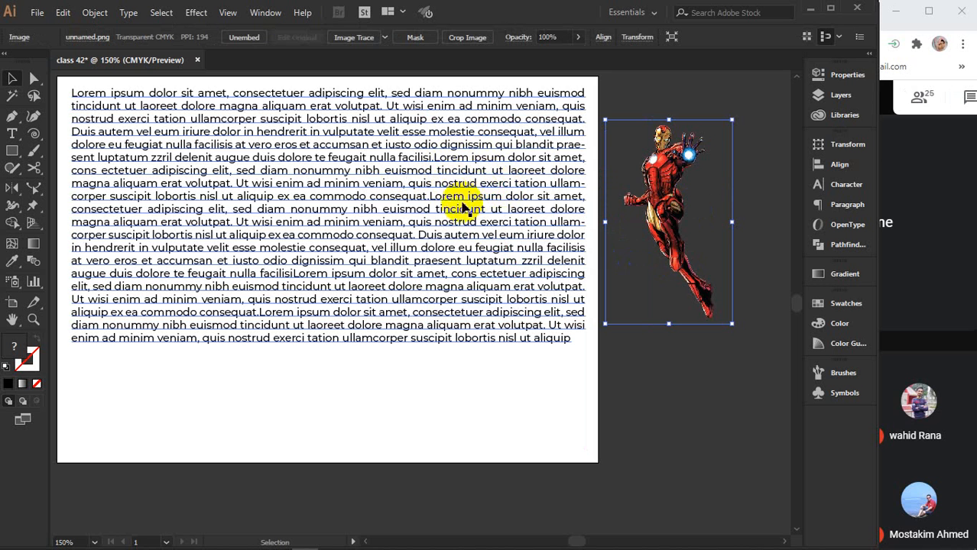
{"action": "left_click_drag", "start_coordinate": [652, 193], "coordinate": [470, 175]}
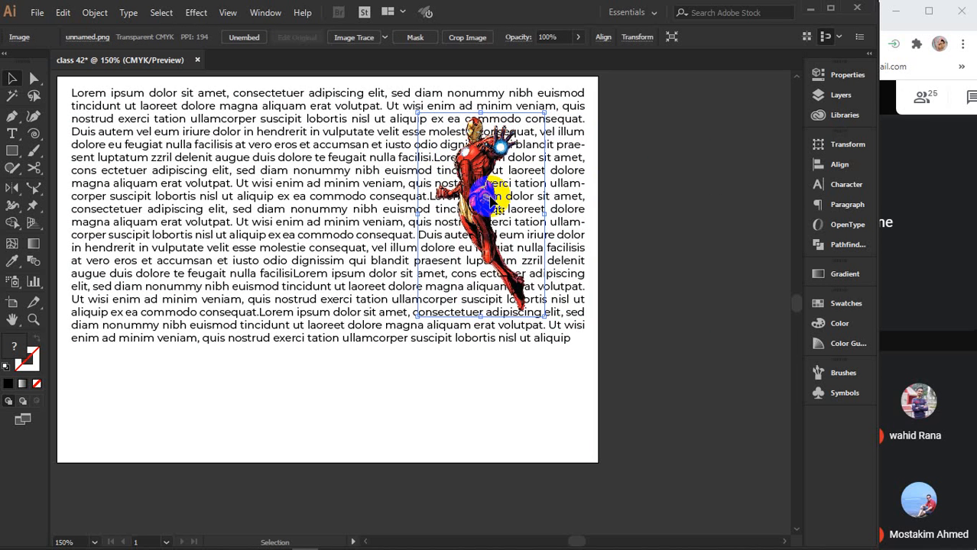
Select the area text together with the Iron Man image, make a text wrap, and clear the selection
{"action": "scroll", "coordinate": [490, 200], "scroll_direction": "down", "scroll_amount": 1}
{"action": "left_click_drag", "start_coordinate": [622, 151], "coordinate": [452, 349]}
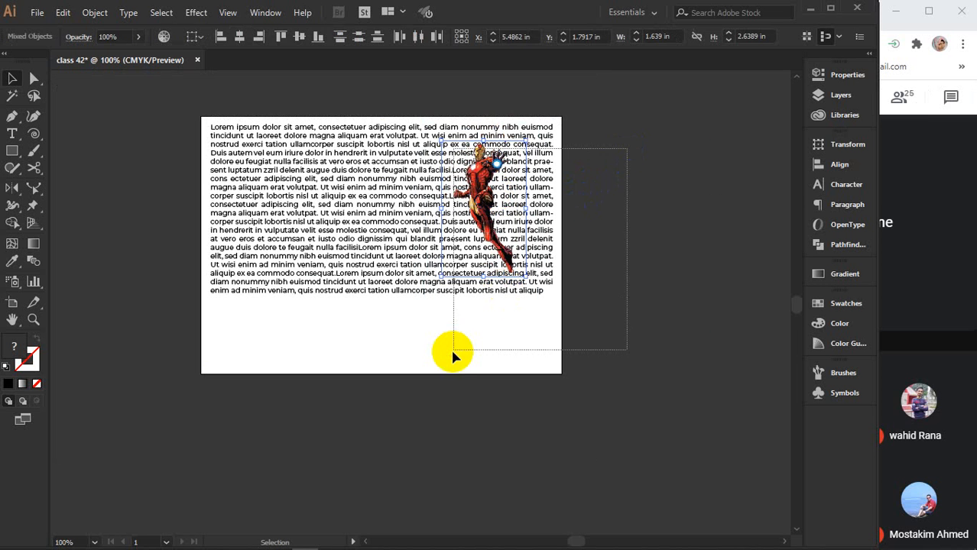
{"action": "left_click", "coordinate": [585, 164]}
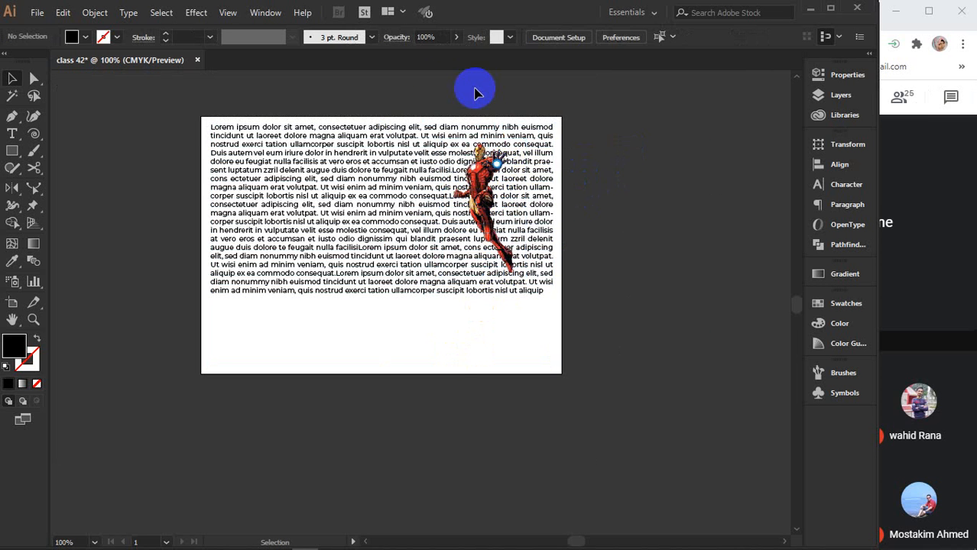
{"action": "left_click_drag", "start_coordinate": [440, 95], "coordinate": [541, 303]}
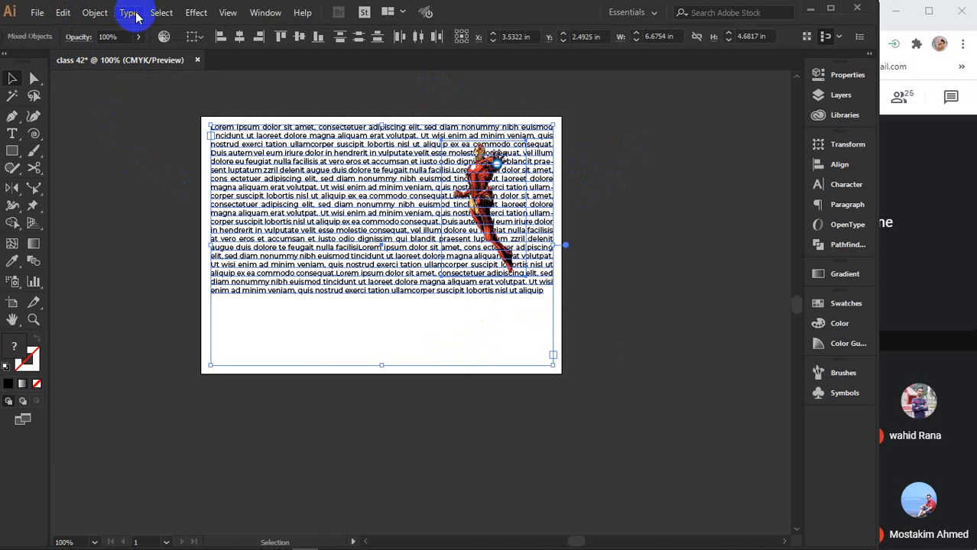
{"action": "left_click", "coordinate": [95, 13]}
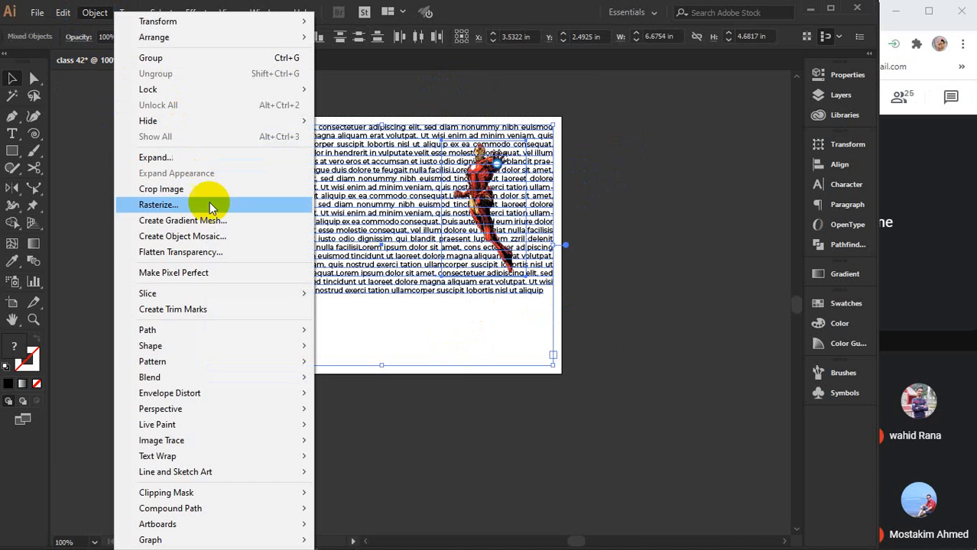
{"action": "mouse_move", "coordinate": [180, 462]}
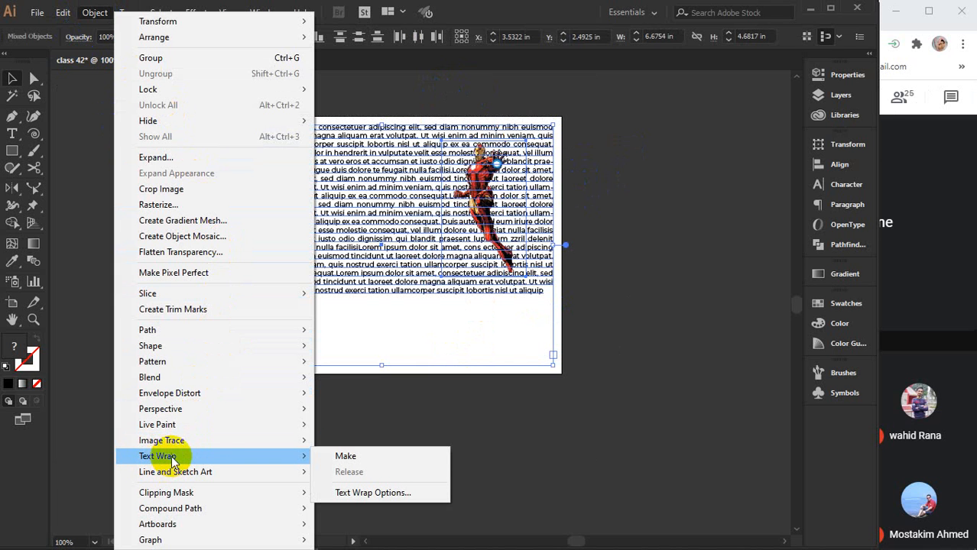
{"action": "left_click", "coordinate": [354, 457]}
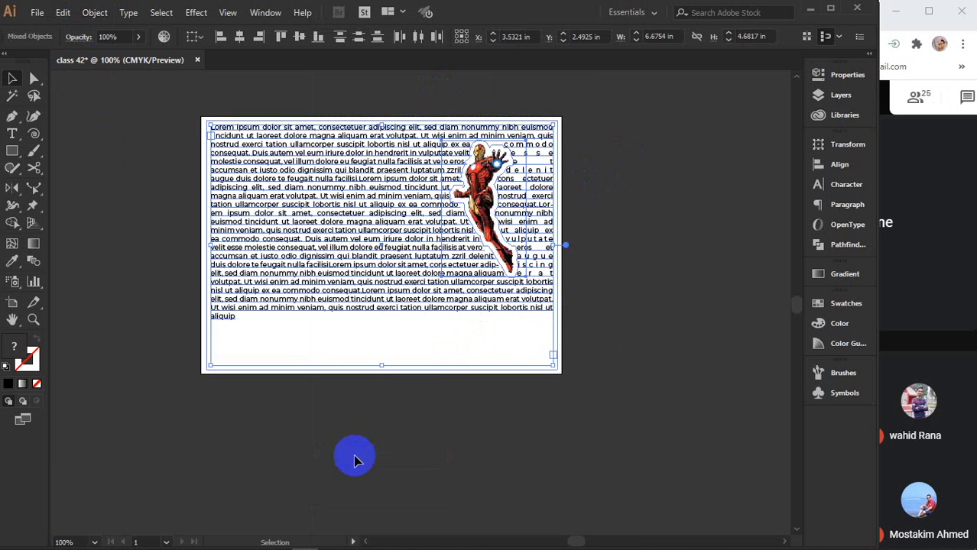
{"action": "left_click", "coordinate": [627, 216]}
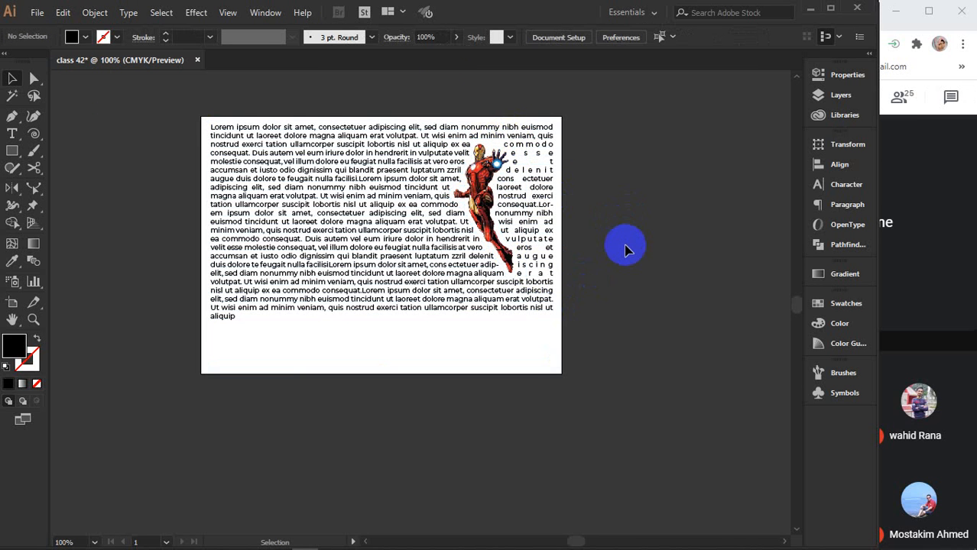
Open the Text Wrap Options for the Iron Man image, with the dialog clear of the artboard and Preview on
{"action": "left_click", "coordinate": [451, 200]}
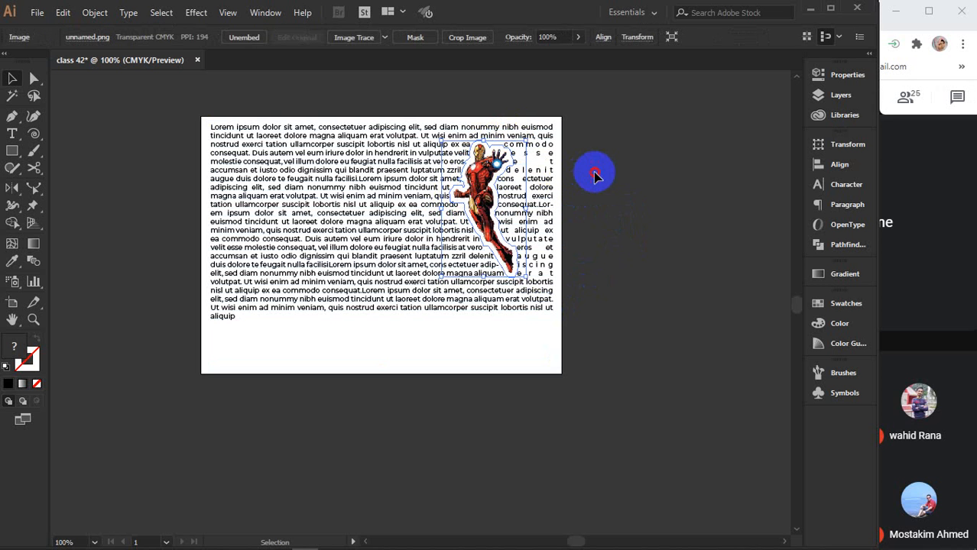
{"action": "left_click", "coordinate": [595, 176]}
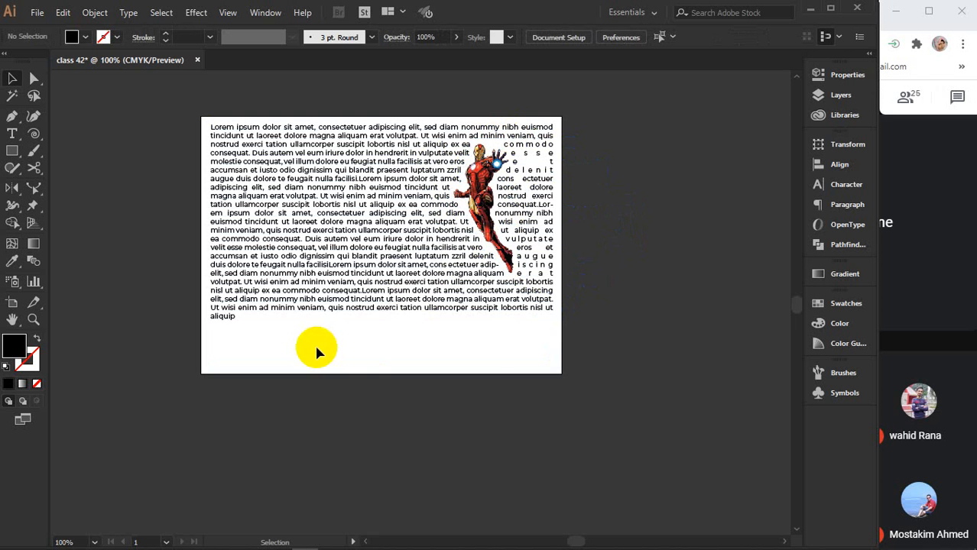
{"action": "left_click", "coordinate": [472, 222]}
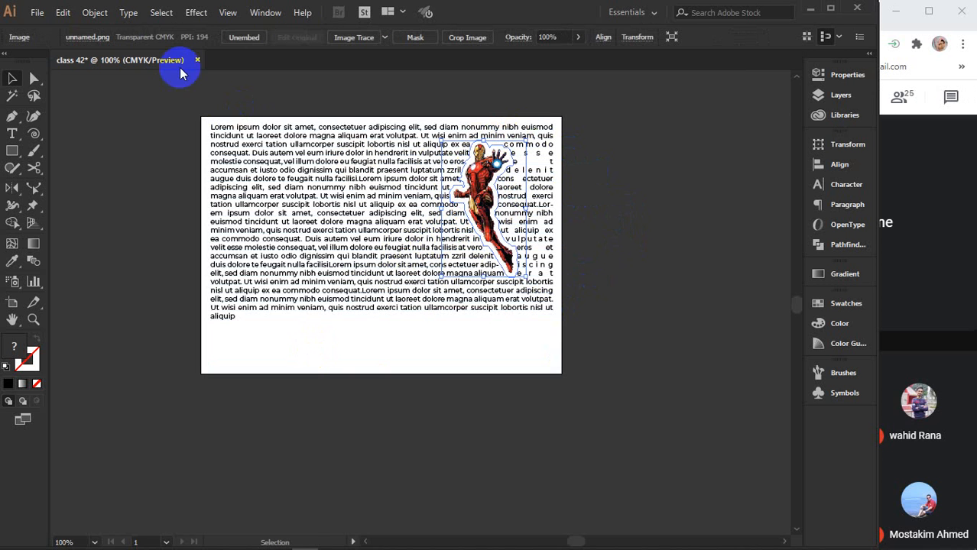
{"action": "left_click", "coordinate": [95, 13]}
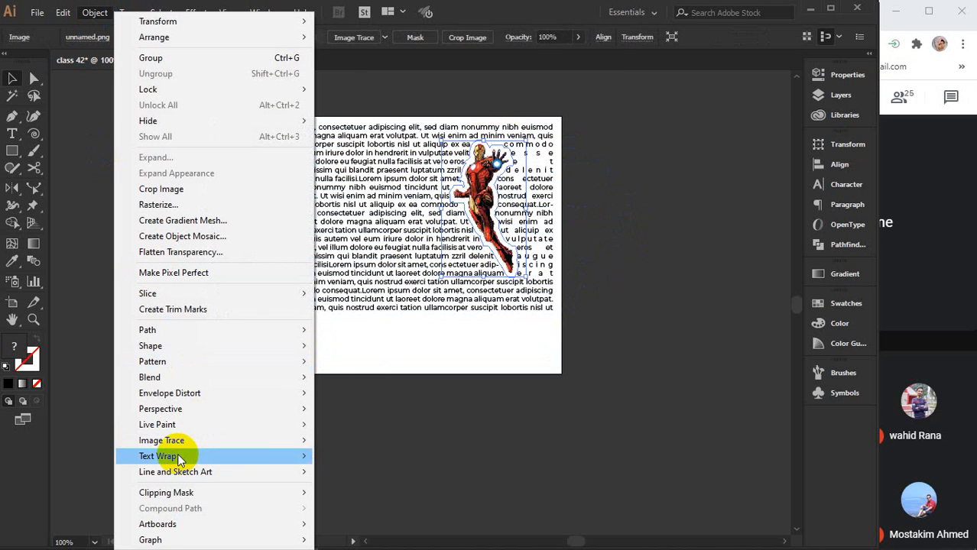
{"action": "mouse_move", "coordinate": [171, 456]}
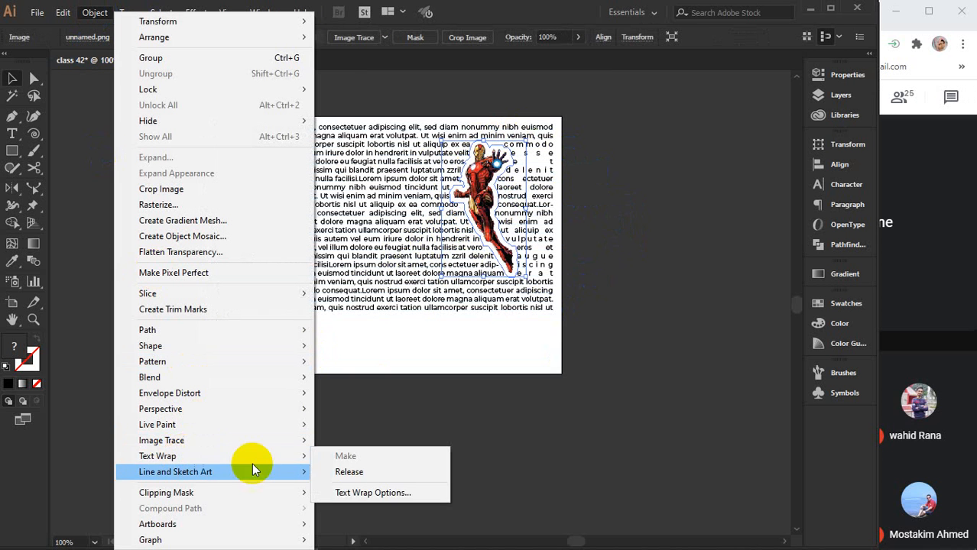
{"action": "left_click", "coordinate": [366, 495]}
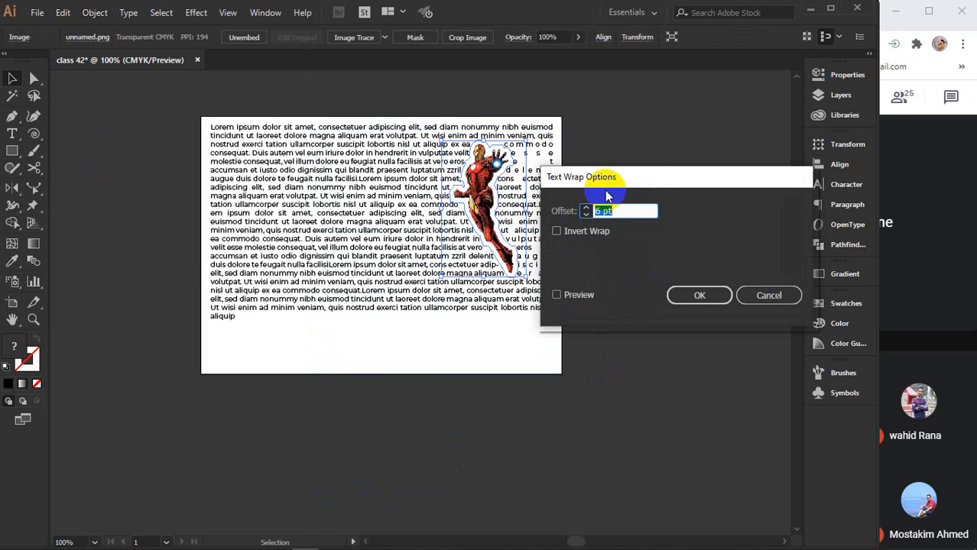
{"action": "left_click_drag", "start_coordinate": [647, 175], "coordinate": [680, 167]}
{"action": "left_click", "coordinate": [598, 286]}
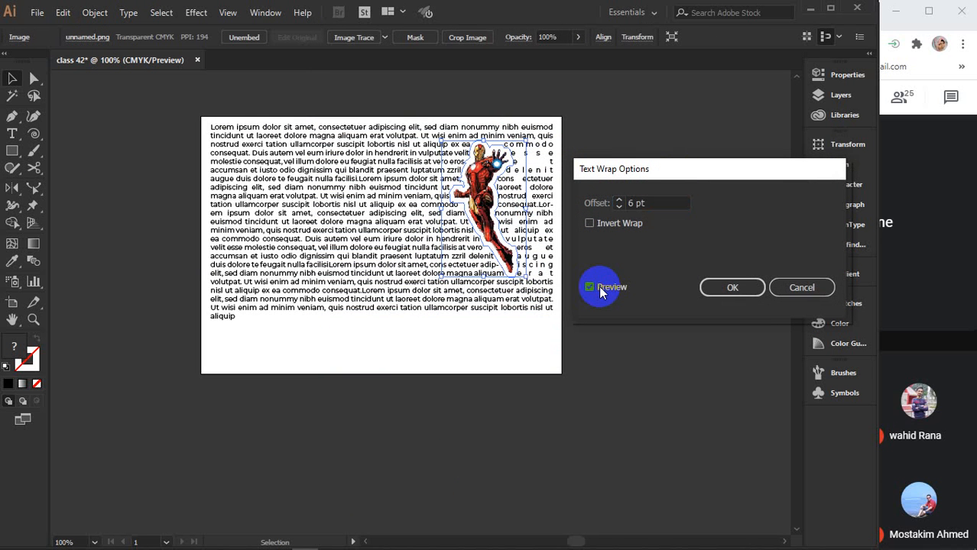
Raise the text wrap offset gradually through 9, 15 and 22 pt to preview wider spacing around the image
{"action": "left_click", "coordinate": [665, 201]}
{"action": "key", "text": "Up"}
{"action": "key", "text": "Up"}
{"action": "key", "text": "Up"}
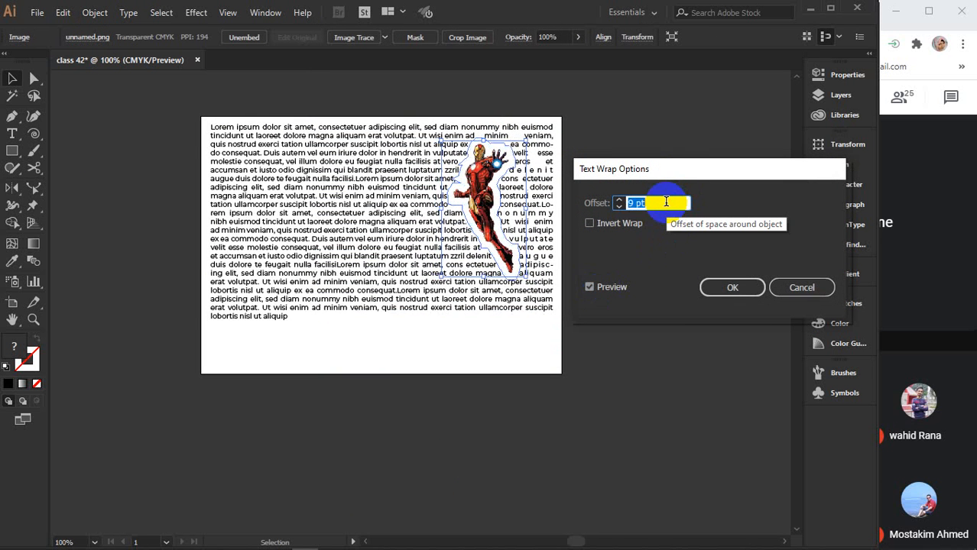
{"action": "key", "text": "Up"}
{"action": "key", "text": "Up"}
{"action": "key", "text": "Up"}
{"action": "key", "text": "Up"}
{"action": "key", "text": "Up"}
{"action": "key", "text": "Up"}
{"action": "key", "text": "Up"}
{"action": "key", "text": "Up"}
{"action": "key", "text": "Up"}
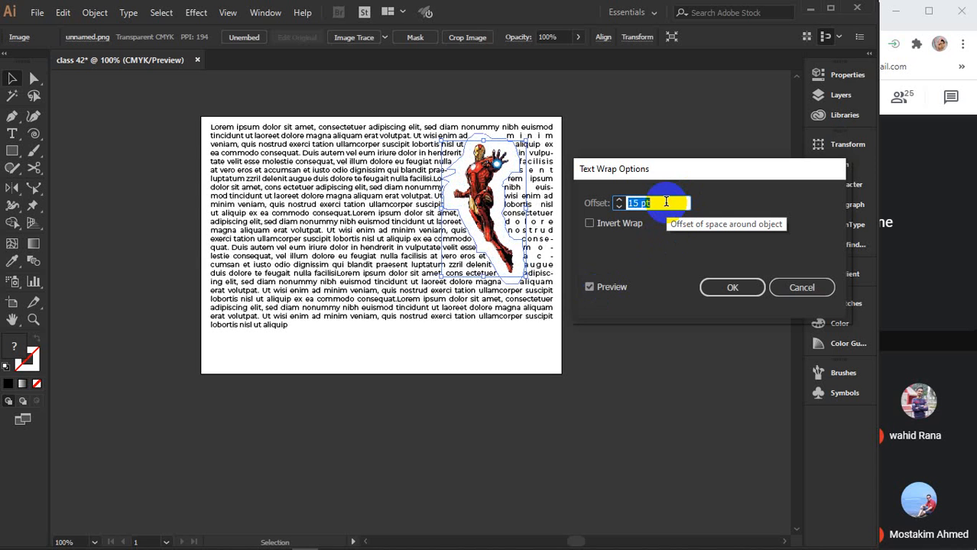
{"action": "key", "text": "Up"}
{"action": "key", "text": "Up"}
{"action": "key", "text": "Up"}
{"action": "key", "text": "Up"}
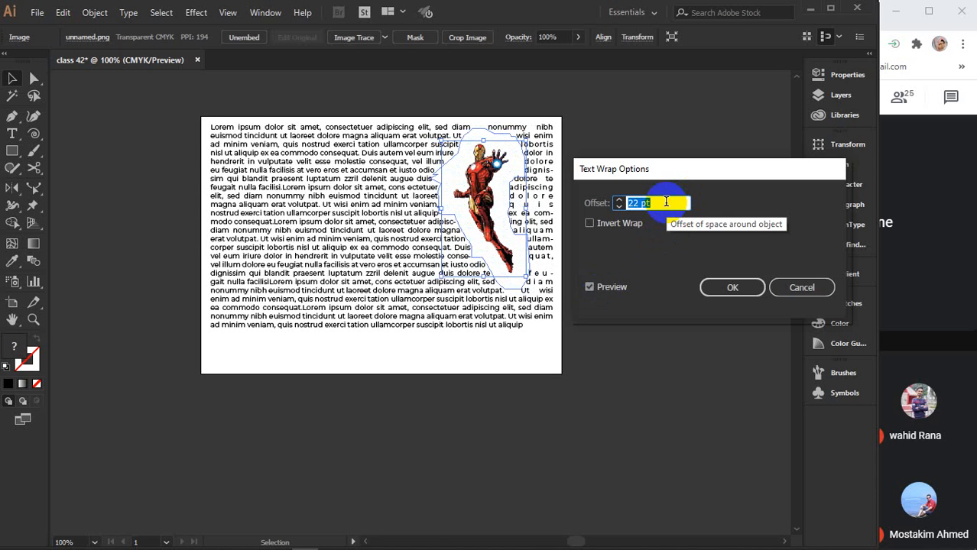
{"action": "key", "text": "Up"}
{"action": "key", "text": "Up"}
{"action": "key", "text": "Up"}
Lower the text wrap offset gradually through 11 and 7 pt, and settle on 8 pt
{"action": "key", "text": "Down"}
{"action": "key", "text": "Down"}
{"action": "key", "text": "Down"}
{"action": "key", "text": "Down"}
{"action": "key", "text": "Down"}
{"action": "key", "text": "Down"}
{"action": "key", "text": "Down"}
{"action": "key", "text": "Down"}
{"action": "key", "text": "Down"}
{"action": "key", "text": "Down"}
{"action": "key", "text": "Down"}
{"action": "key", "text": "Down"}
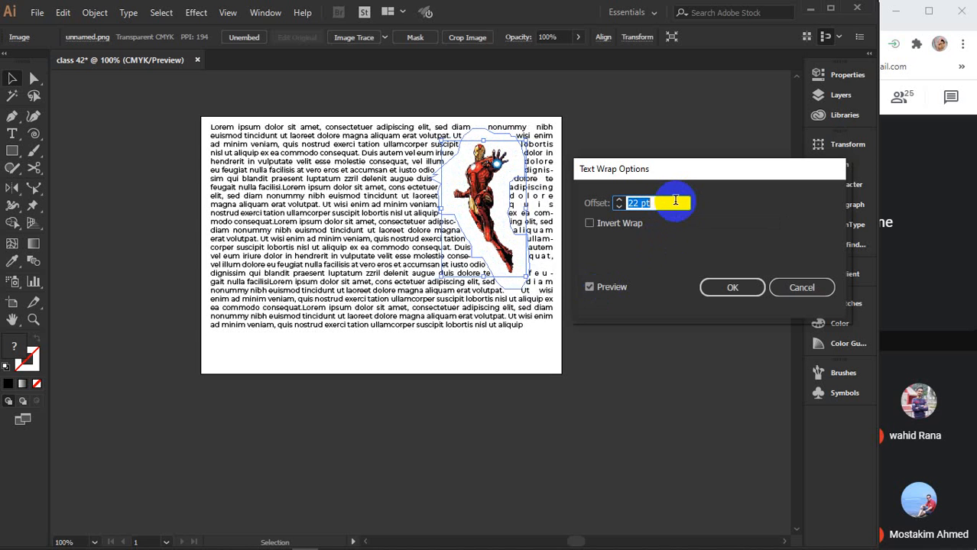
{"action": "key", "text": "Down"}
{"action": "key", "text": "Down"}
{"action": "key", "text": "Down"}
{"action": "key", "text": "Down"}
{"action": "key", "text": "Down"}
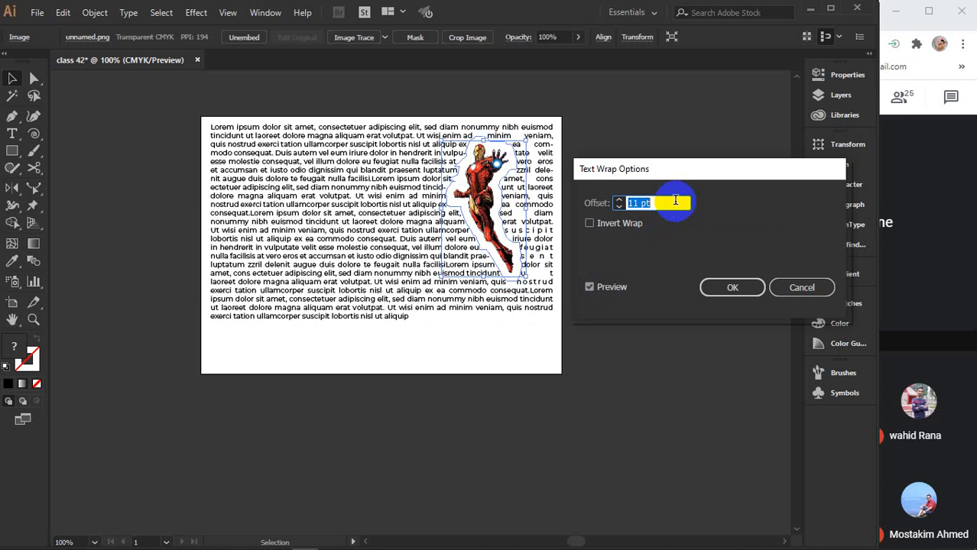
{"action": "key", "text": "Down"}
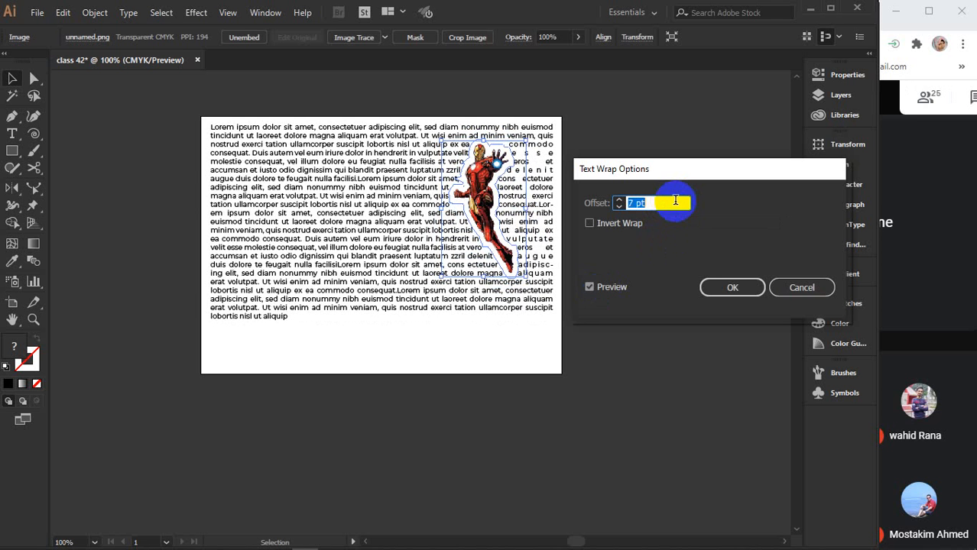
{"action": "key", "text": "Up"}
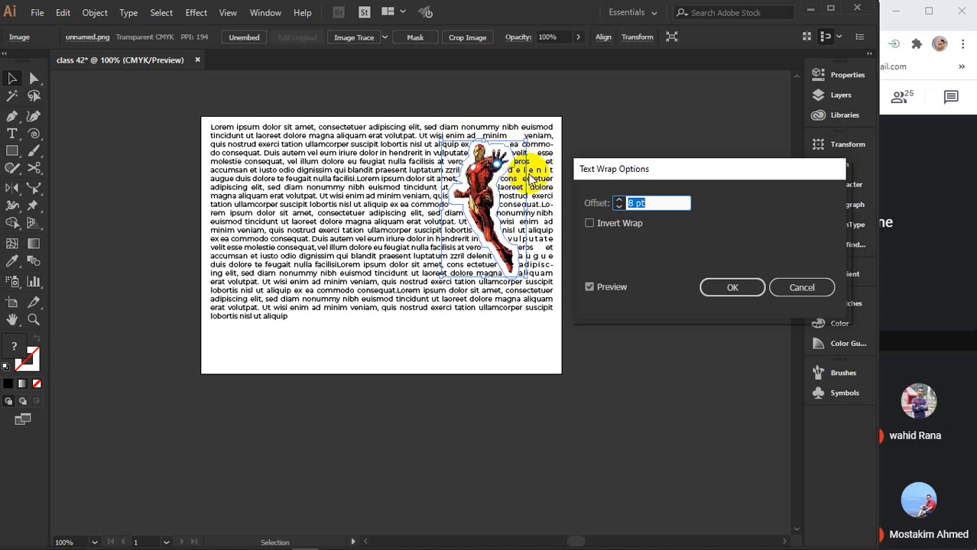
Preview Invert Wrap on the Iron Man image, turn it off again, and apply the text wrap options
{"action": "left_click", "coordinate": [614, 221]}
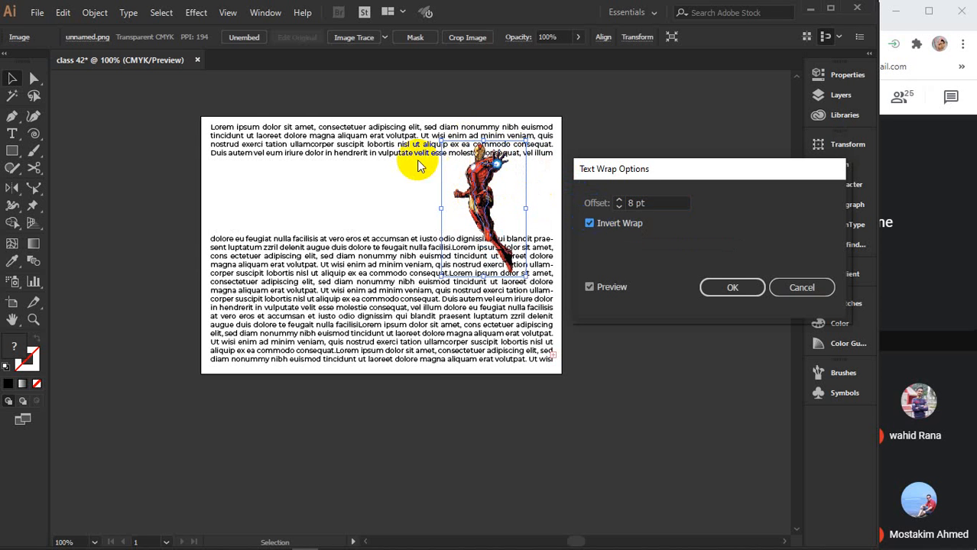
{"action": "left_click_drag", "start_coordinate": [647, 202], "coordinate": [622, 203]}
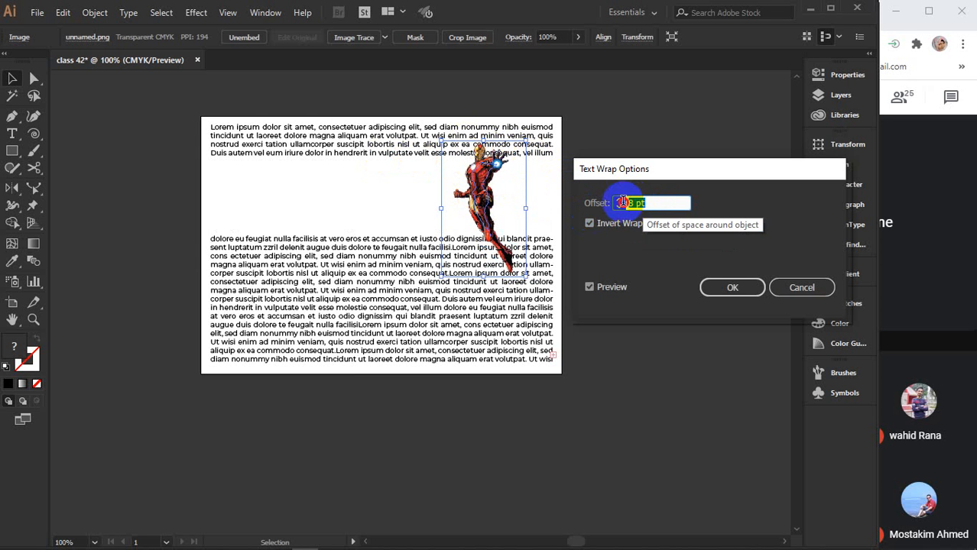
{"action": "left_click", "coordinate": [649, 200]}
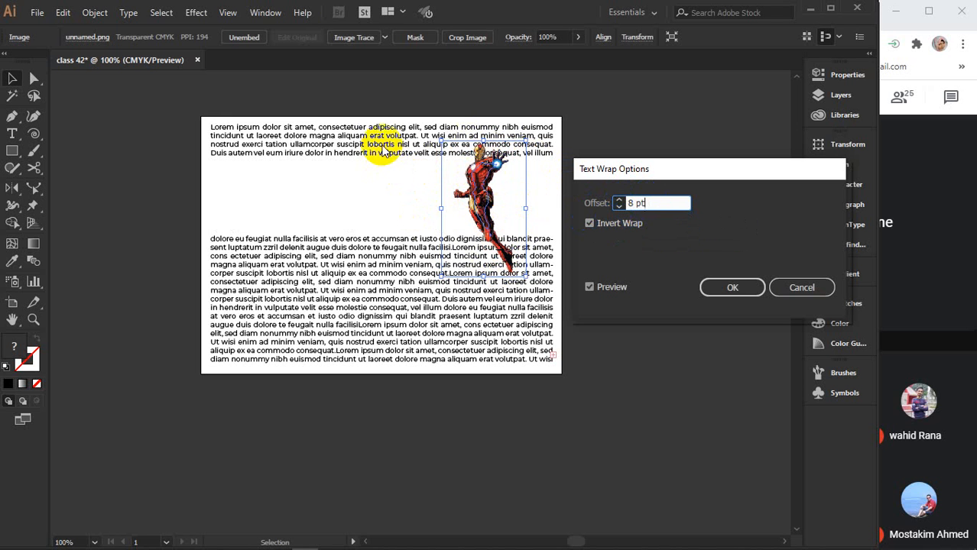
{"action": "left_click", "coordinate": [347, 194]}
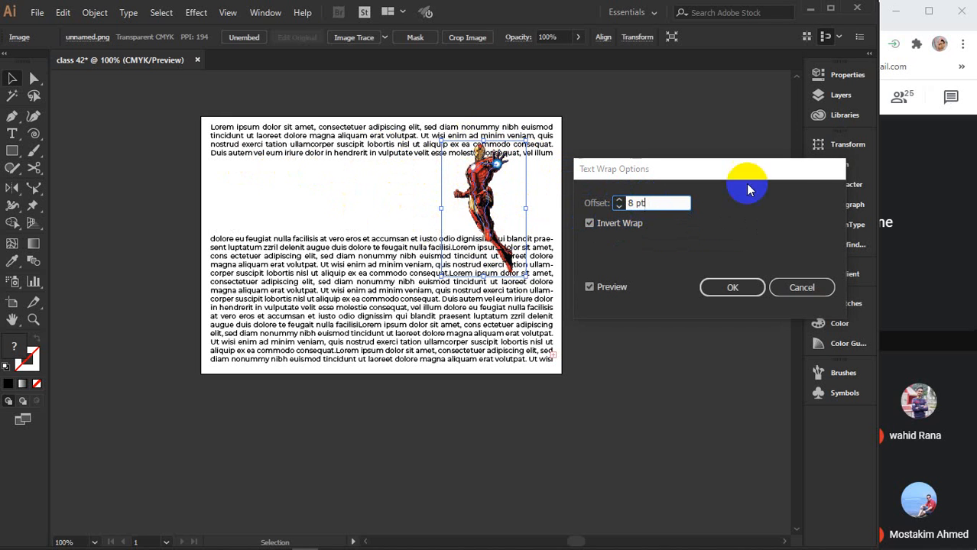
{"action": "left_click", "coordinate": [589, 223]}
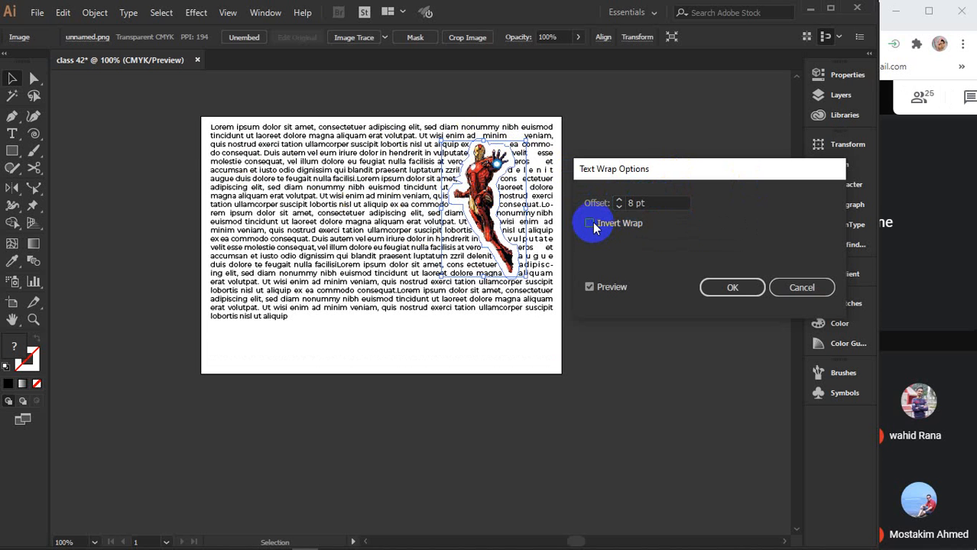
{"action": "left_click", "coordinate": [730, 285]}
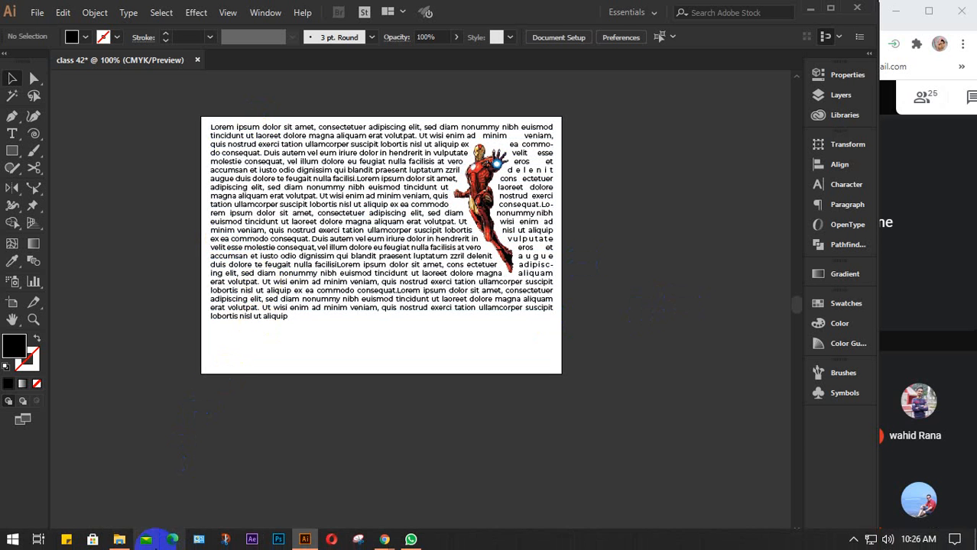
Place the butterfly_PNG1040 image from the Downloads folder into the class 42 document
{"action": "mouse_move", "coordinate": [119, 539]}
{"action": "left_click", "coordinate": [120, 470]}
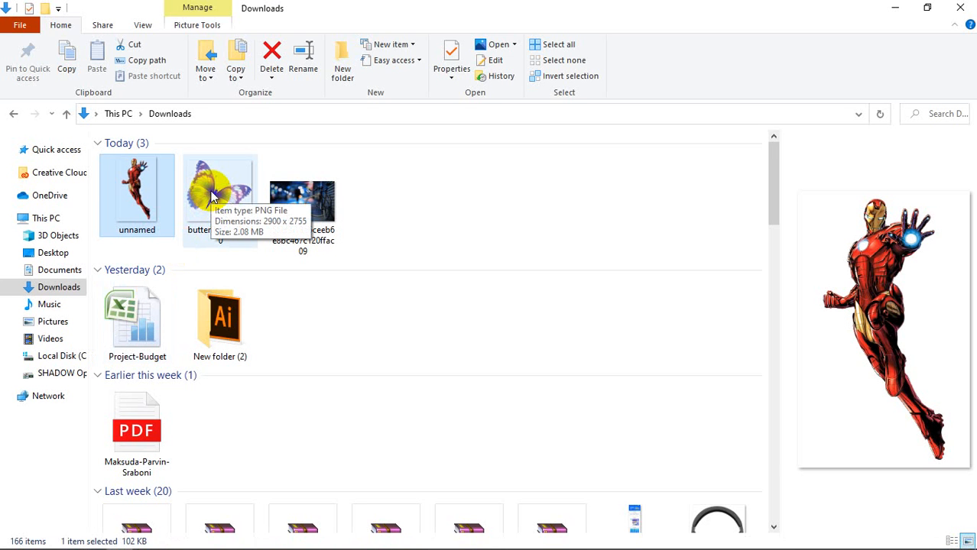
{"action": "left_click_drag", "start_coordinate": [214, 195], "coordinate": [294, 252]}
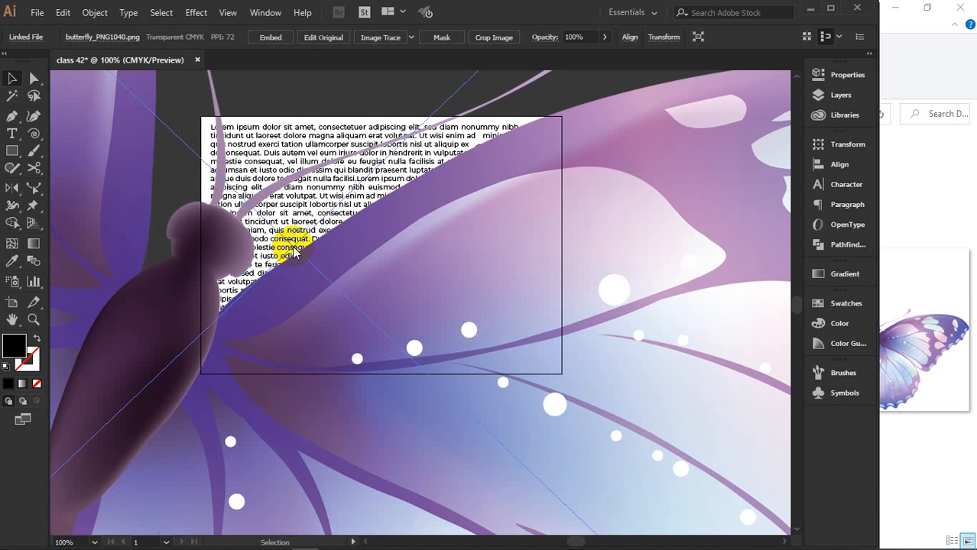
Embed the butterfly image and scale it down to sit over the lower-left part of the paragraph
{"action": "scroll", "coordinate": [294, 252], "scroll_direction": "down", "scroll_amount": 5}
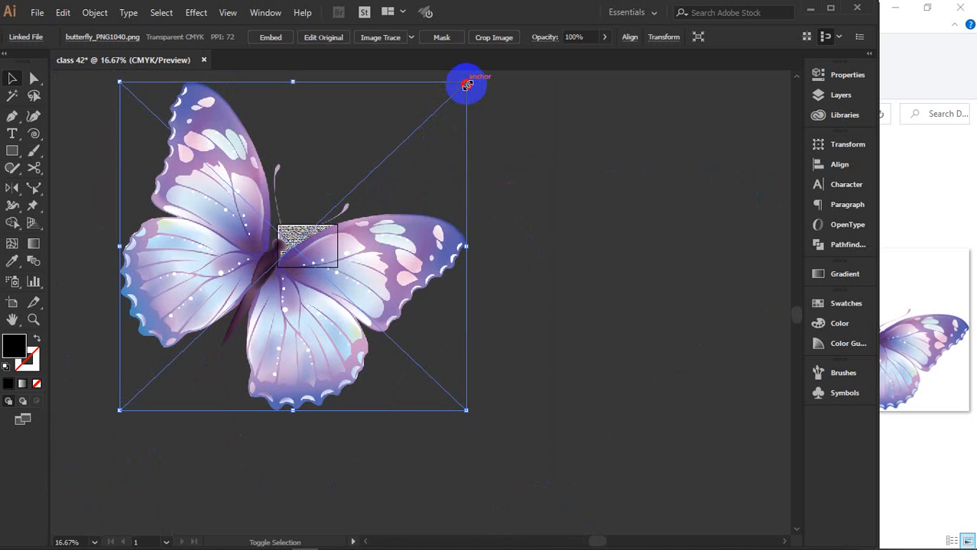
{"action": "left_click_drag", "start_coordinate": [466, 85], "coordinate": [322, 218]}
{"action": "scroll", "coordinate": [293, 226], "scroll_direction": "up", "scroll_amount": 4}
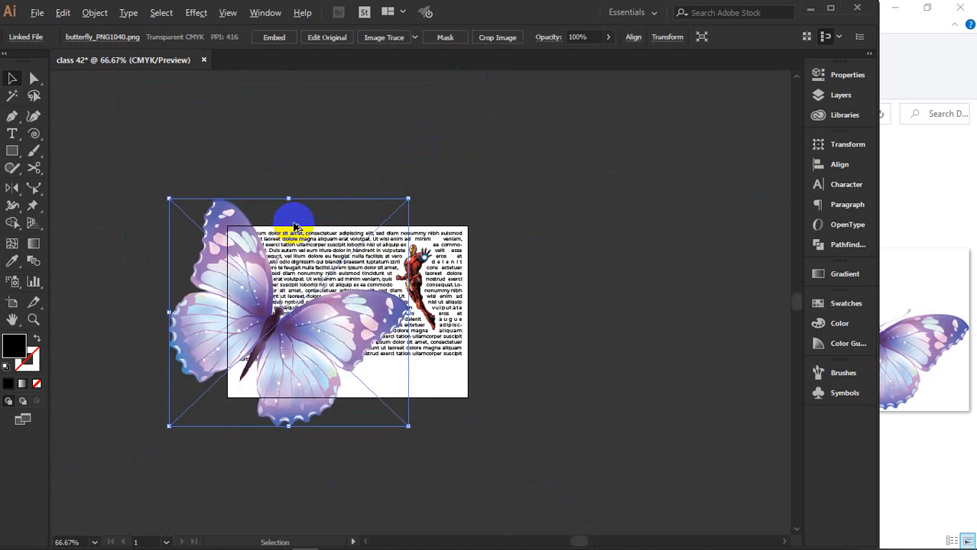
{"action": "scroll", "coordinate": [295, 226], "scroll_direction": "up", "scroll_amount": 1}
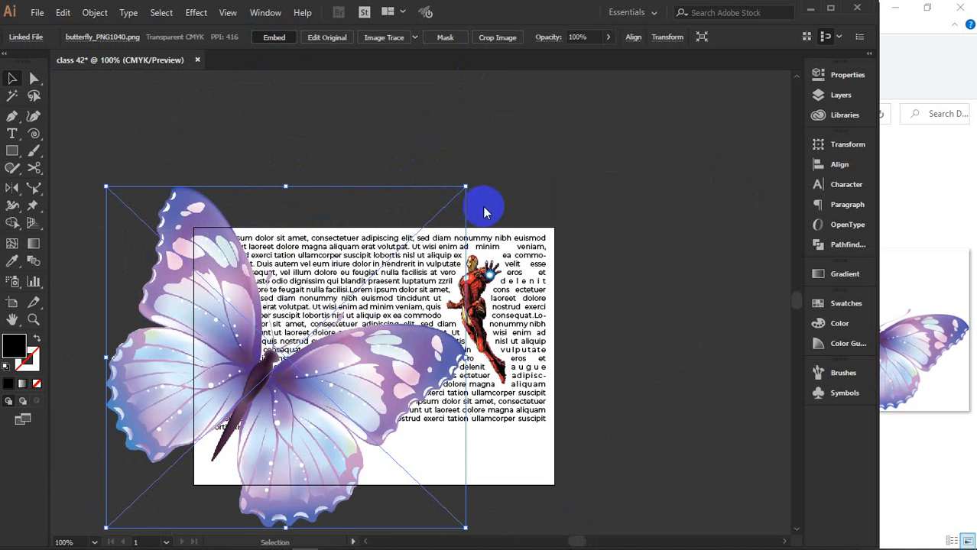
{"action": "left_click_drag", "start_coordinate": [464, 186], "coordinate": [325, 389]}
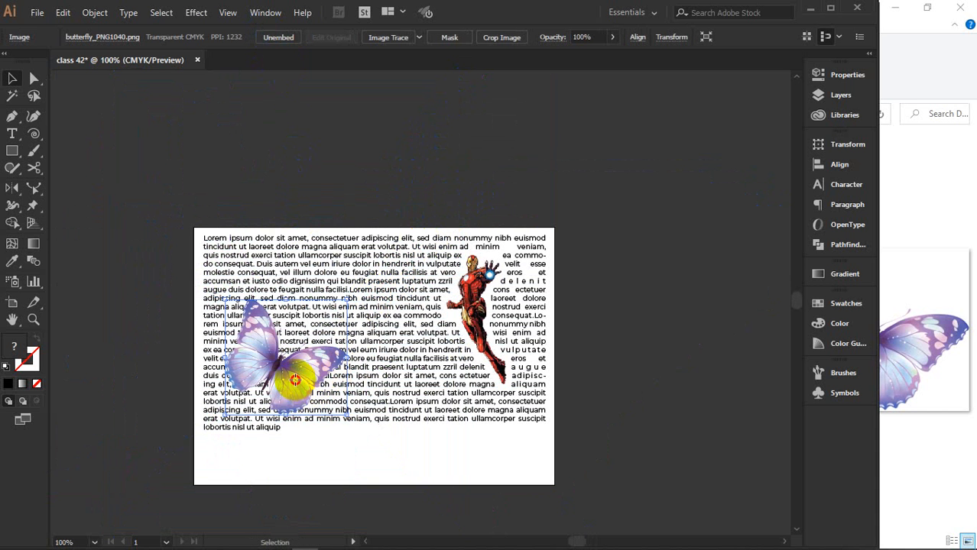
{"action": "left_click", "coordinate": [255, 173]}
Select the area text together with the butterfly, make a text wrap, and clear the selection
{"action": "left_click_drag", "start_coordinate": [141, 237], "coordinate": [308, 373]}
{"action": "left_click", "coordinate": [94, 12]}
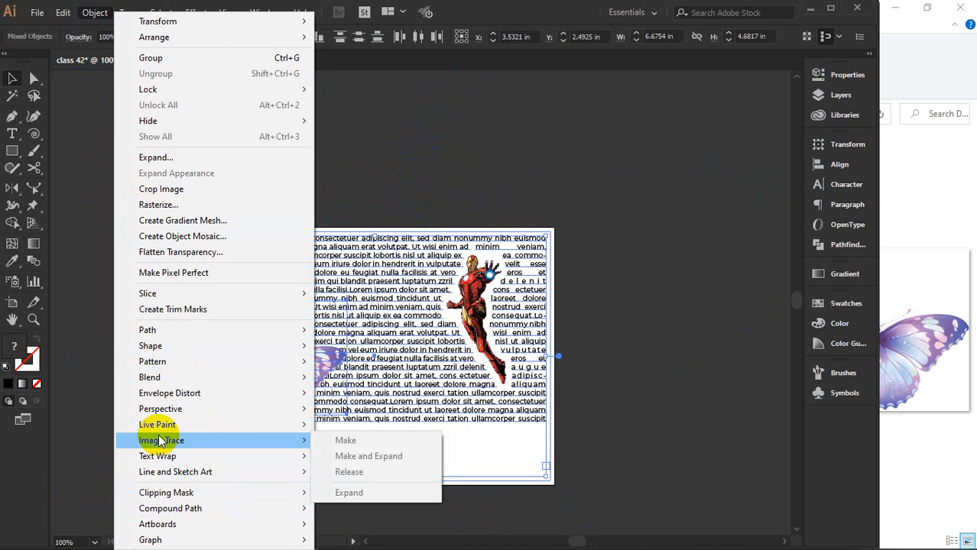
{"action": "mouse_move", "coordinate": [219, 458]}
{"action": "left_click", "coordinate": [340, 456]}
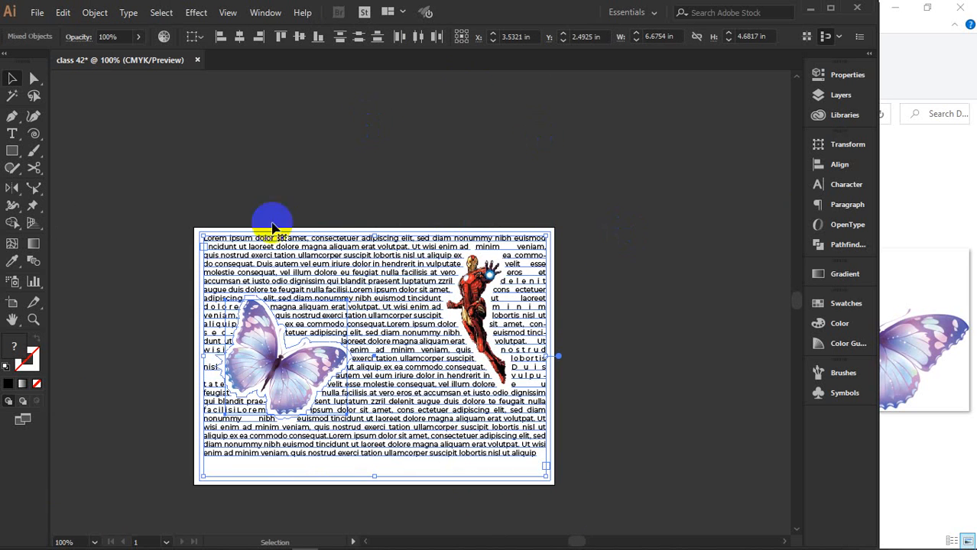
{"action": "left_click", "coordinate": [635, 266]}
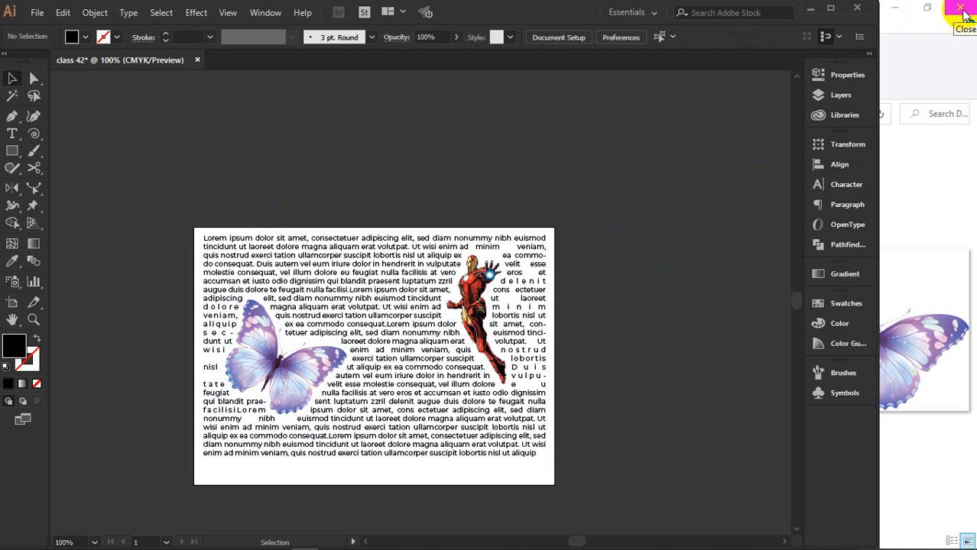
{"action": "left_click", "coordinate": [897, 10]}
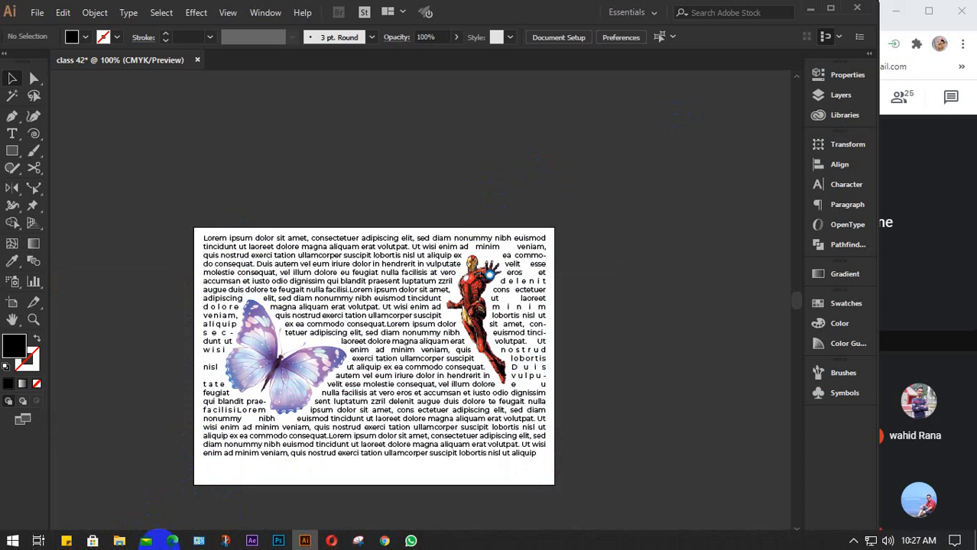
Place the 1920 x 1200 bicycle JPG from the Downloads folder into the class 42 document
{"action": "left_click", "coordinate": [122, 541]}
{"action": "scroll", "coordinate": [363, 321], "scroll_direction": "down", "scroll_amount": 8}
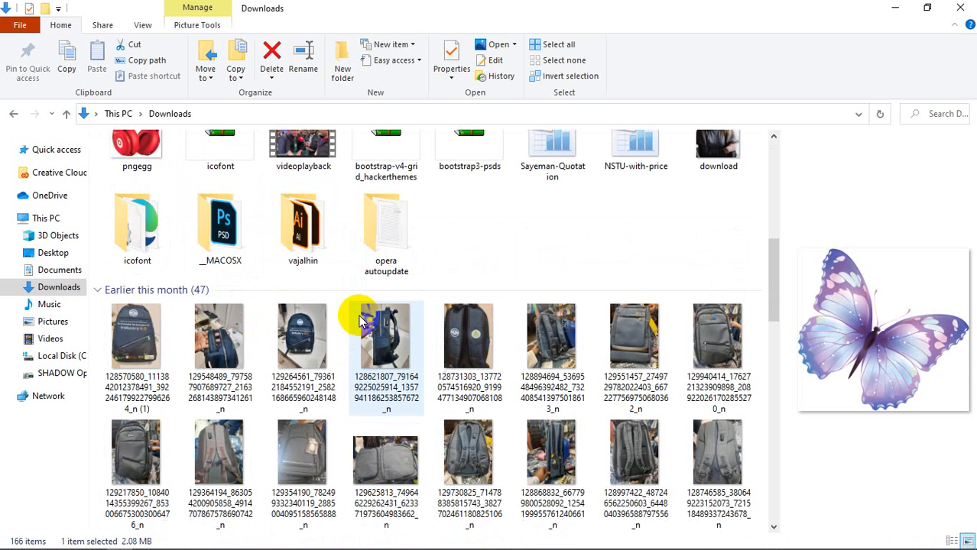
{"action": "scroll", "coordinate": [363, 321], "scroll_direction": "up", "scroll_amount": 8}
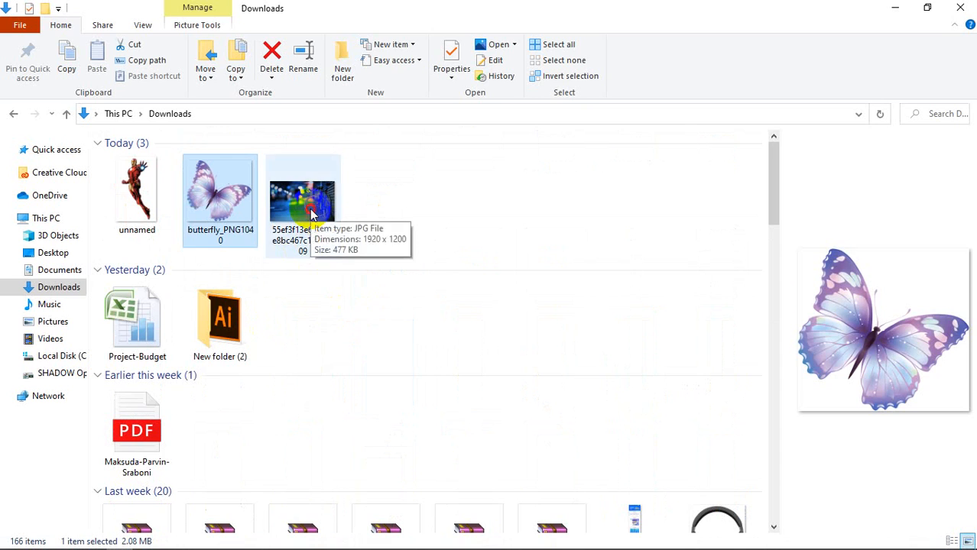
{"action": "left_click_drag", "start_coordinate": [314, 214], "coordinate": [305, 489]}
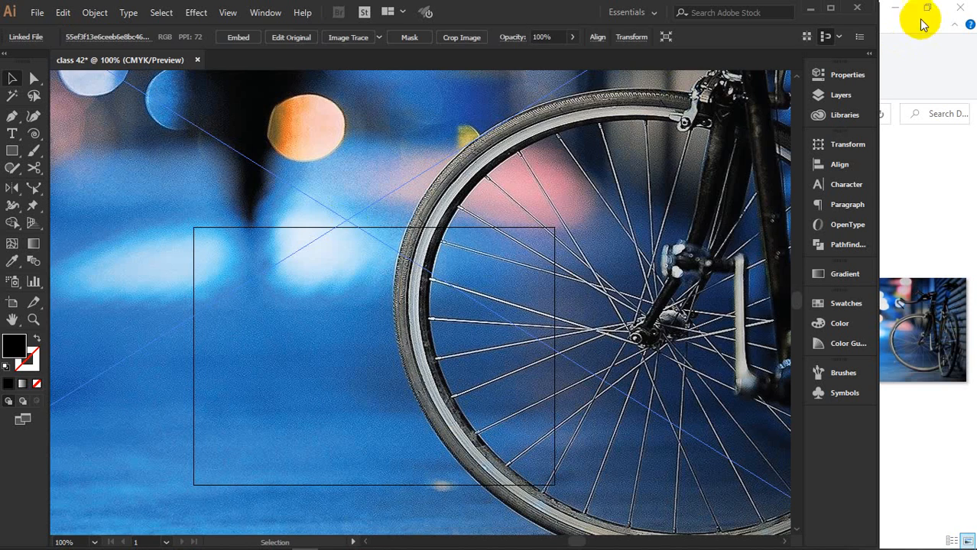
{"action": "left_click", "coordinate": [902, 16]}
{"action": "left_click", "coordinate": [901, 16]}
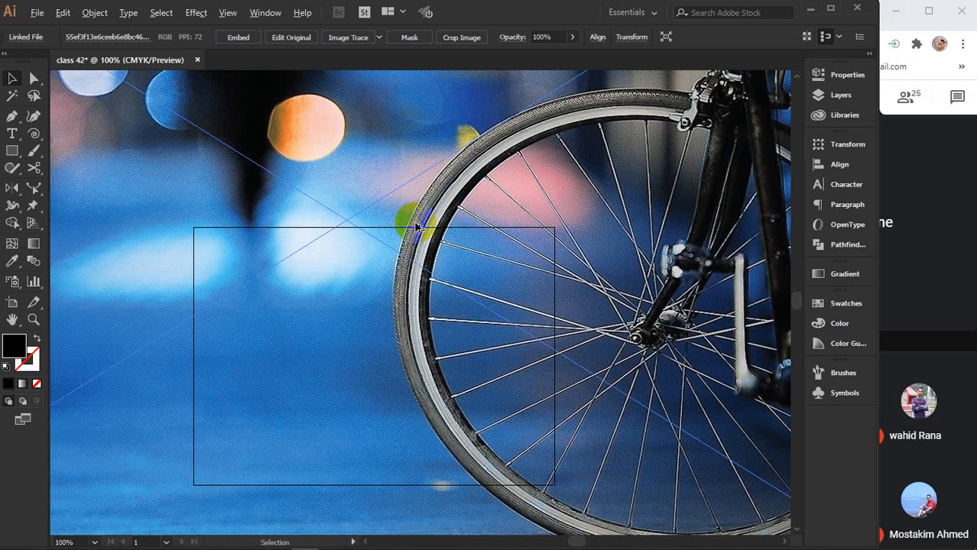
Scale the bicycle photo down to about a third of the artboard's width and embed it
{"action": "scroll", "coordinate": [416, 227], "scroll_direction": "down", "scroll_amount": 3}
{"action": "left_click", "coordinate": [612, 89]}
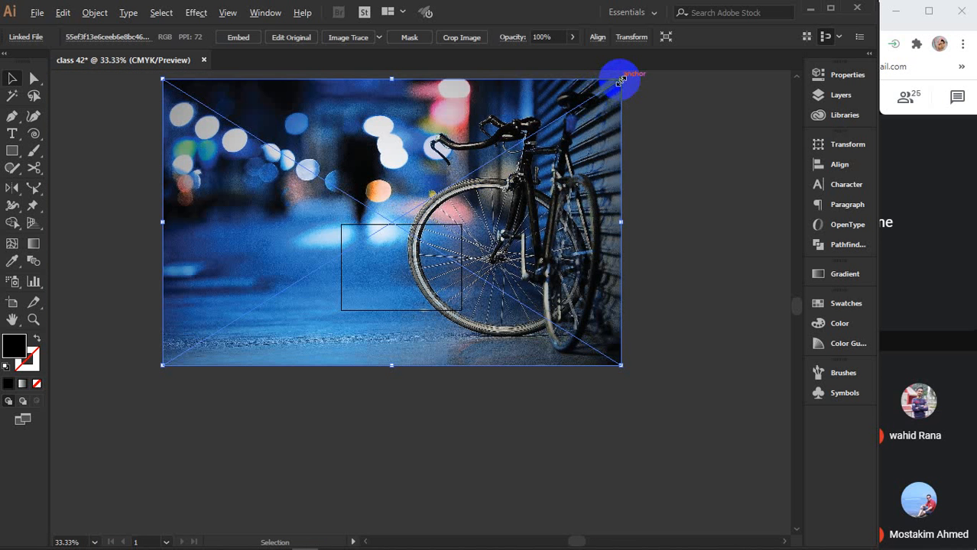
{"action": "left_click_drag", "start_coordinate": [620, 80], "coordinate": [412, 210]}
{"action": "scroll", "coordinate": [368, 221], "scroll_direction": "up", "scroll_amount": 3}
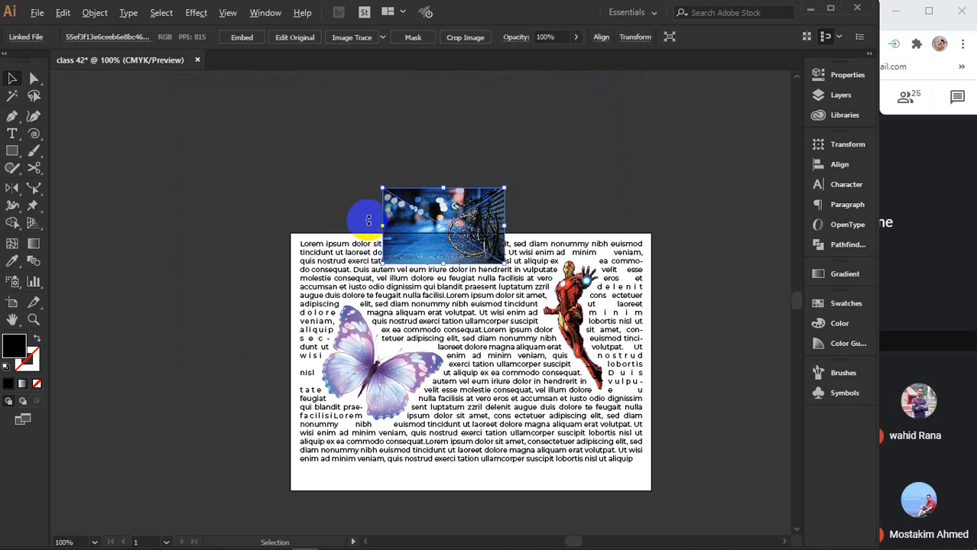
{"action": "left_click", "coordinate": [243, 39]}
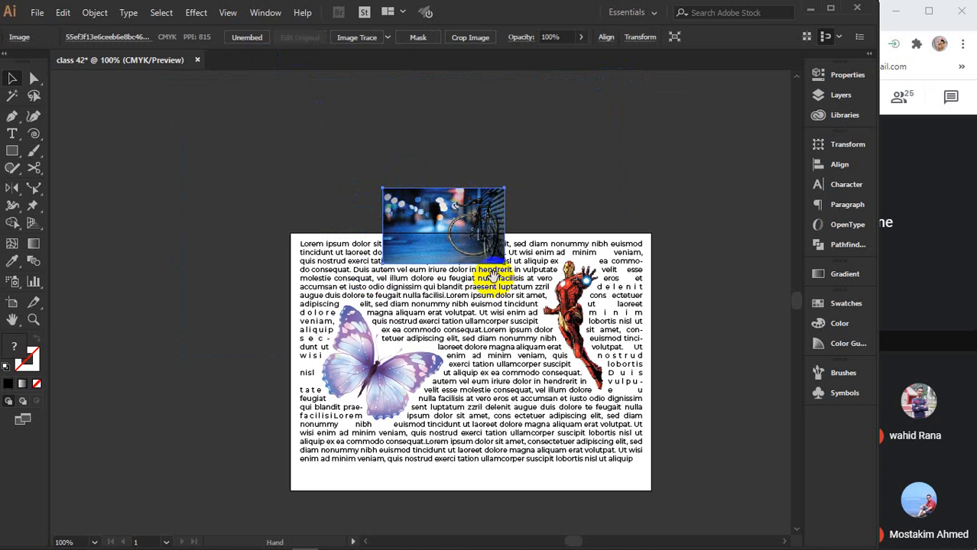
Arrange the three images over the paragraph: bicycle photo upper centre, Iron Man slightly lower at the right, butterfly at the lower left
{"action": "left_click_drag", "start_coordinate": [492, 277], "coordinate": [385, 253]}
{"action": "left_click_drag", "start_coordinate": [357, 215], "coordinate": [377, 271]}
{"action": "left_click_drag", "start_coordinate": [472, 269], "coordinate": [495, 302]}
{"action": "left_click_drag", "start_coordinate": [264, 353], "coordinate": [261, 383]}
{"action": "left_click_drag", "start_coordinate": [261, 390], "coordinate": [261, 389]}
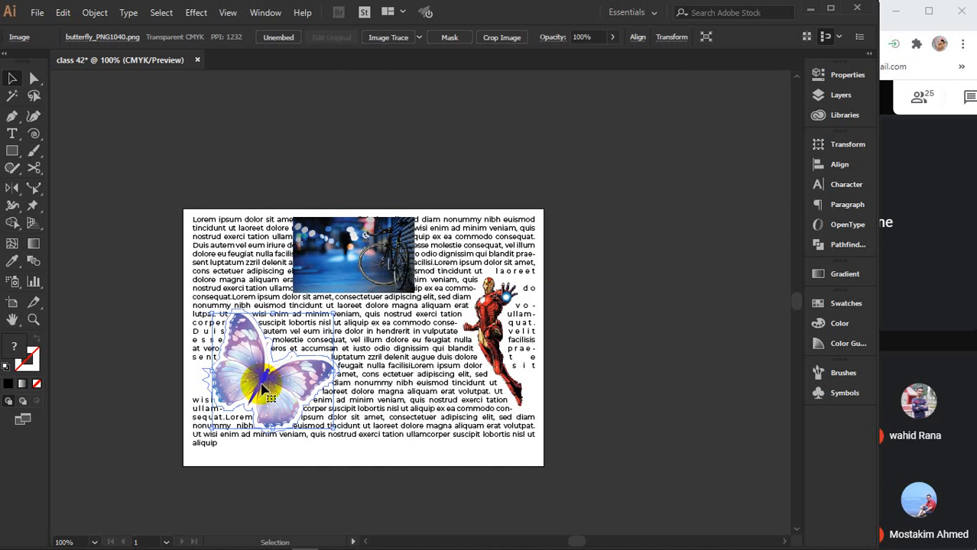
{"action": "left_click_drag", "start_coordinate": [350, 244], "coordinate": [368, 265]}
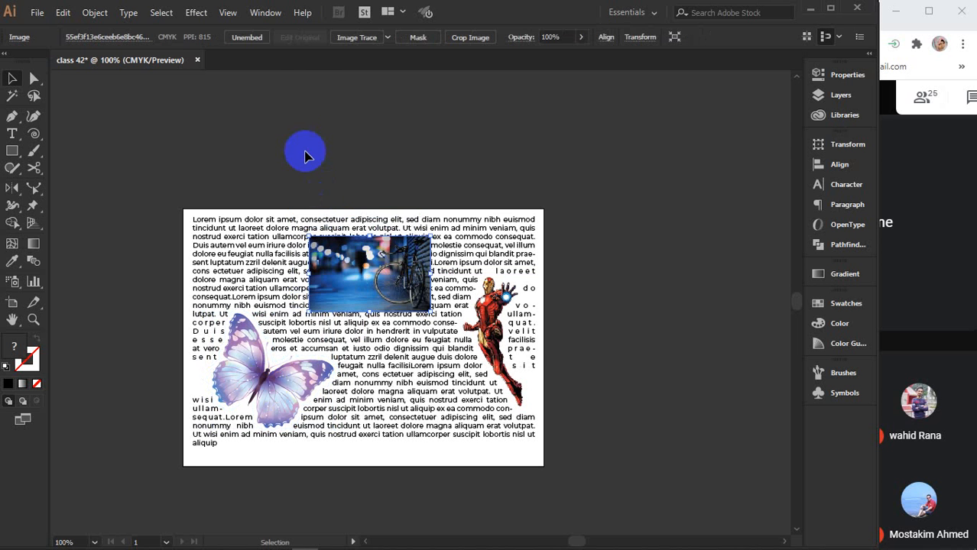
Select the area text together with the bicycle photo, make a text wrap, and clear the selection
{"action": "left_click_drag", "start_coordinate": [304, 140], "coordinate": [359, 235]}
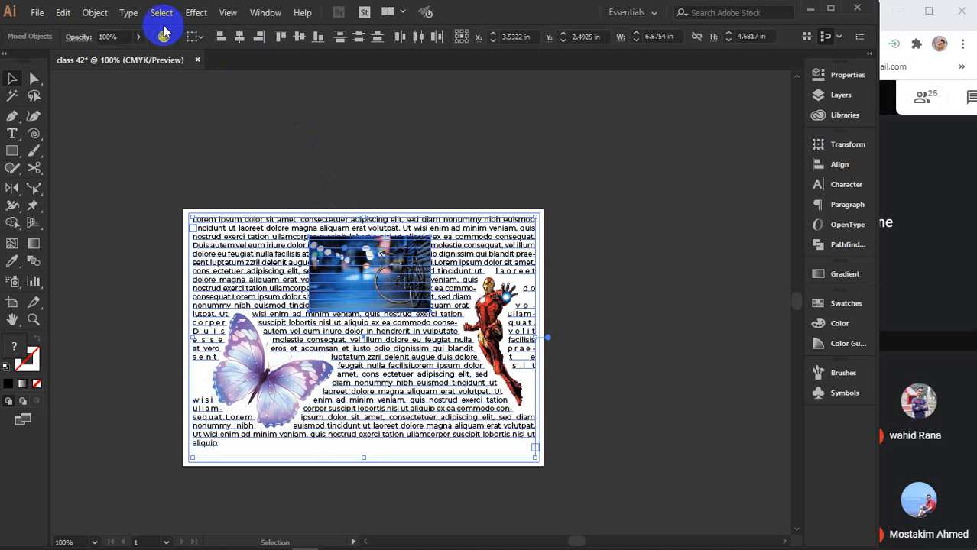
{"action": "left_click", "coordinate": [96, 13]}
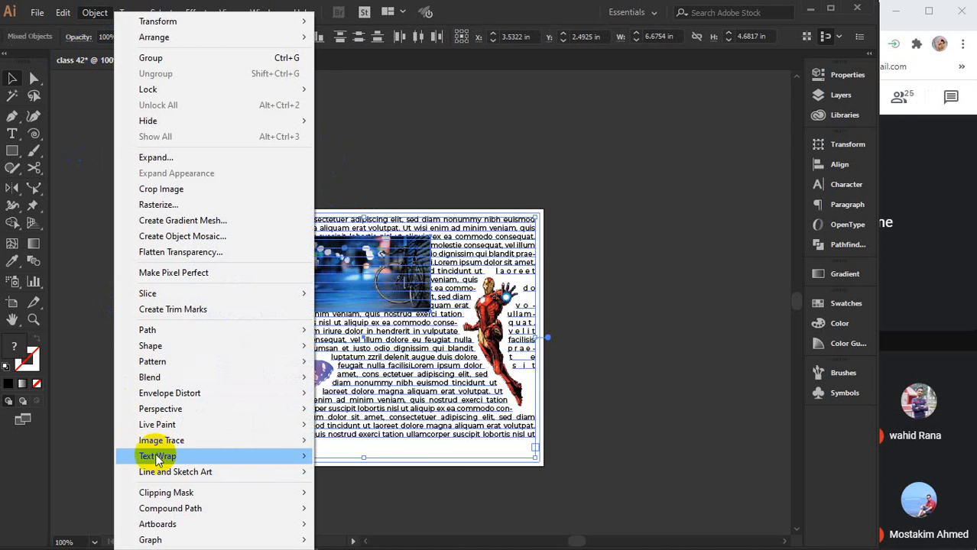
{"action": "mouse_move", "coordinate": [192, 456]}
{"action": "left_click", "coordinate": [343, 457]}
{"action": "left_click", "coordinate": [661, 246]}
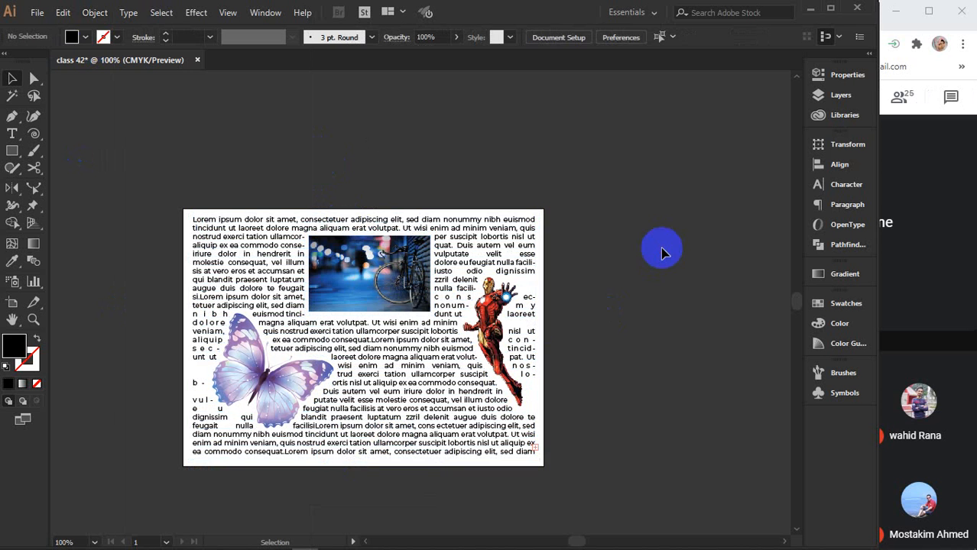
Select the bicycle photo and examine how the text wraps around its edges
{"action": "scroll", "coordinate": [346, 285], "scroll_direction": "up", "scroll_amount": 3, "text": "alt"}
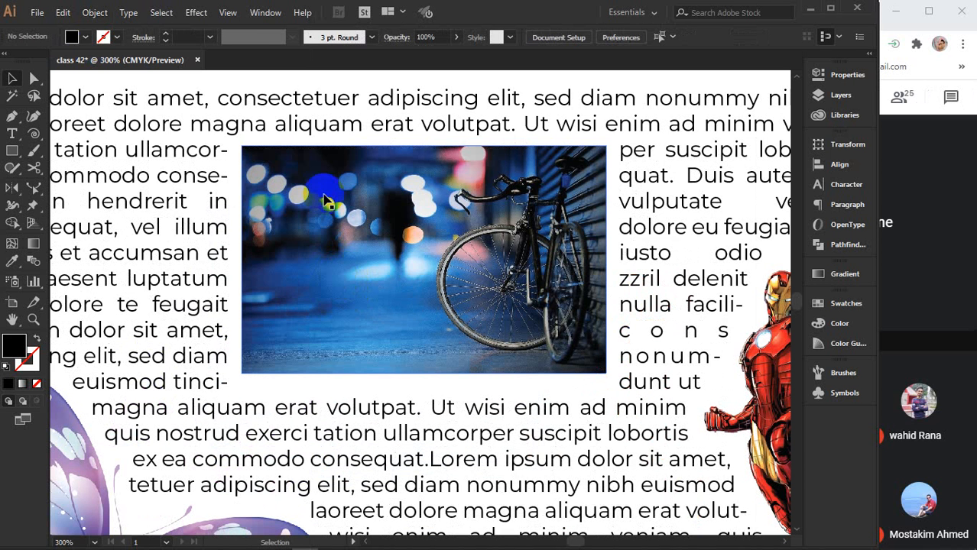
{"action": "left_click", "coordinate": [428, 222]}
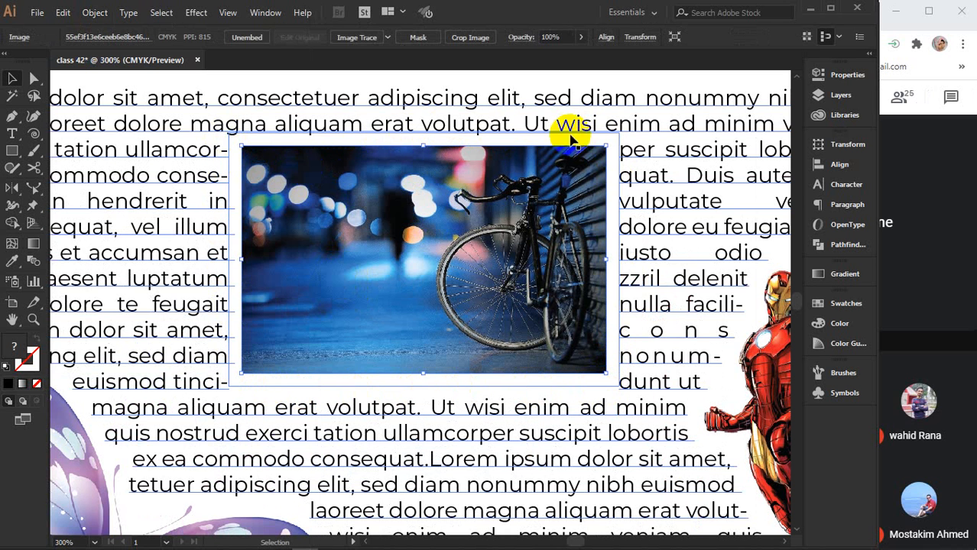
{"action": "scroll", "coordinate": [474, 302], "scroll_direction": "down", "scroll_amount": 2}
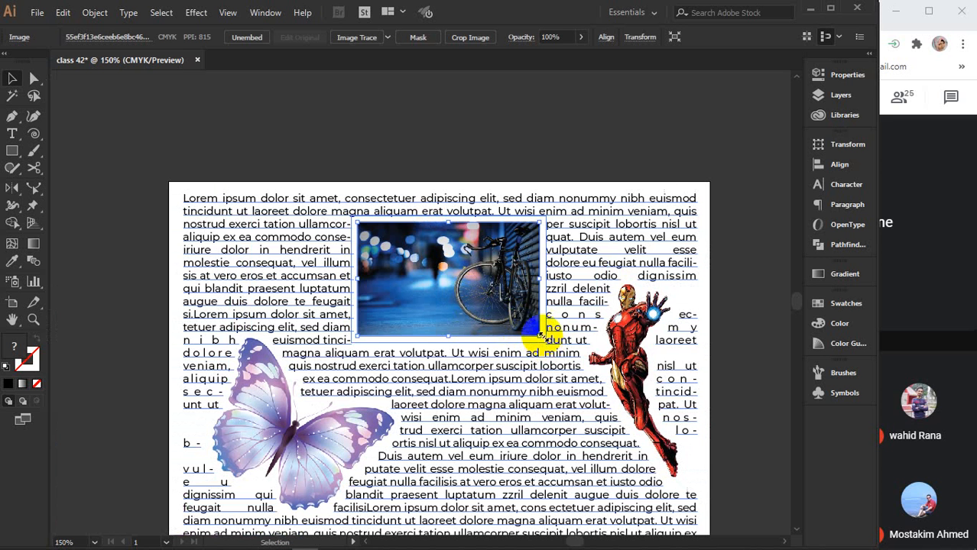
Shrink the bicycle photo, shift it up within the paragraph, enlarge it to a medium size, and clear the selection
{"action": "left_click_drag", "start_coordinate": [540, 336], "coordinate": [506, 315]}
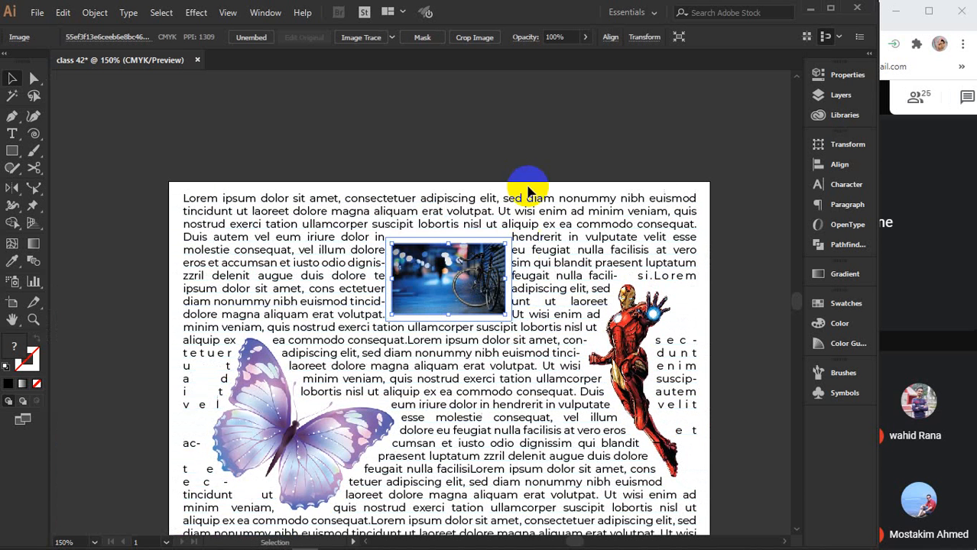
{"action": "left_click_drag", "start_coordinate": [441, 271], "coordinate": [443, 252]}
{"action": "left_click_drag", "start_coordinate": [505, 307], "coordinate": [529, 321]}
{"action": "left_click", "coordinate": [376, 134]}
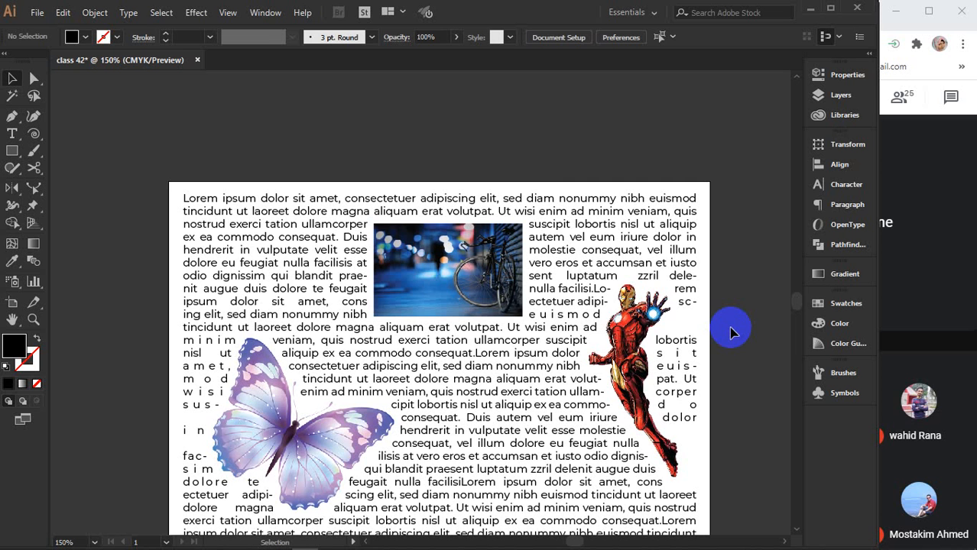
Move the bicycle photo above the artboard and back into the paragraph's upper centre to show the text reflowing
{"action": "left_click_drag", "start_coordinate": [450, 268], "coordinate": [489, 107]}
{"action": "scroll", "coordinate": [481, 130], "scroll_direction": "up", "scroll_amount": 1}
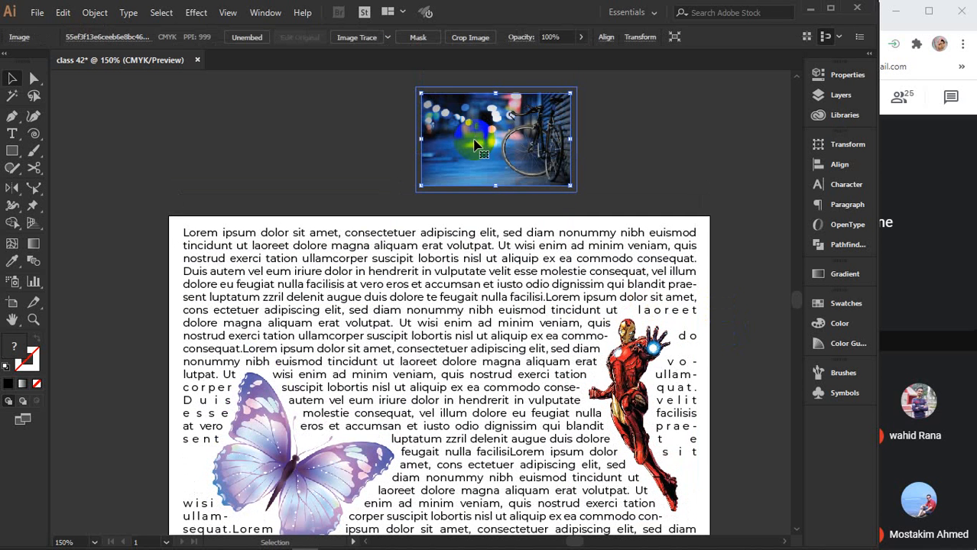
{"action": "left_click_drag", "start_coordinate": [533, 149], "coordinate": [458, 313]}
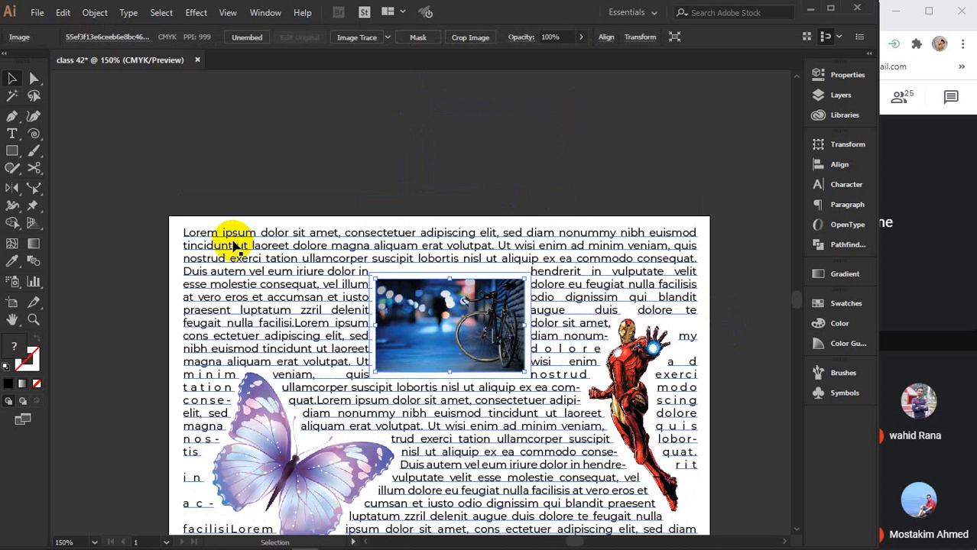
Move the area text off the artboard, inspect the wrap outlines of the three images, and undo the text move
{"action": "left_click", "coordinate": [233, 237]}
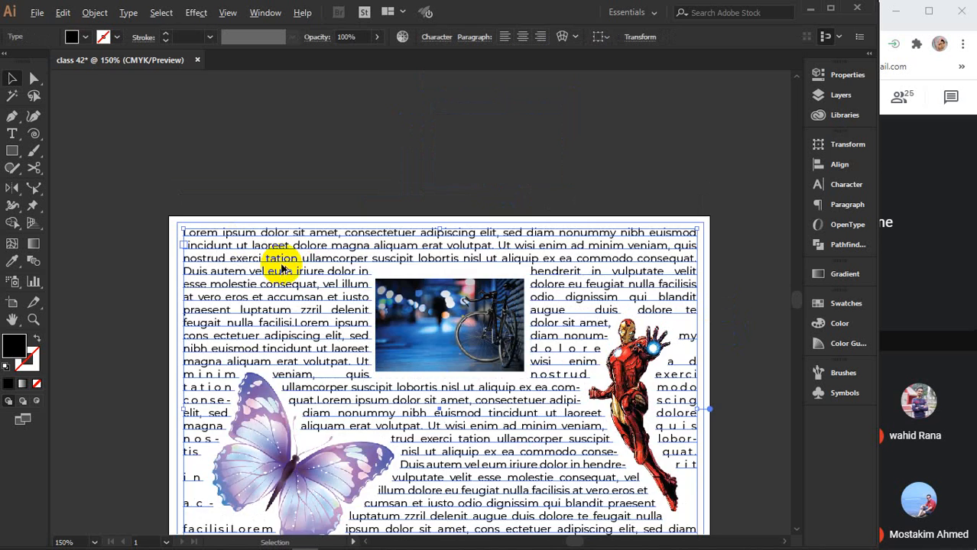
{"action": "scroll", "coordinate": [282, 271], "scroll_direction": "down", "scroll_amount": 2}
{"action": "left_click_drag", "start_coordinate": [263, 267], "coordinate": [540, 134]}
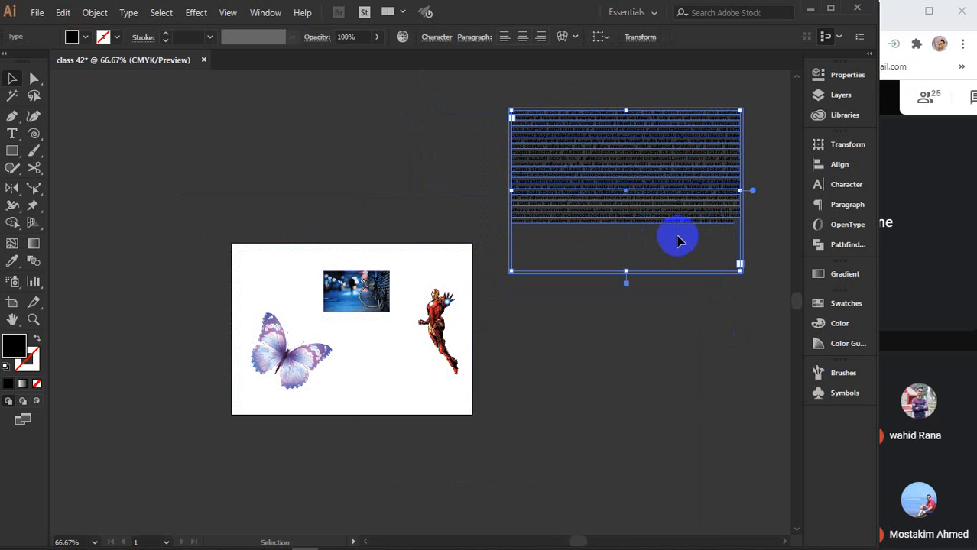
{"action": "left_click", "coordinate": [350, 302]}
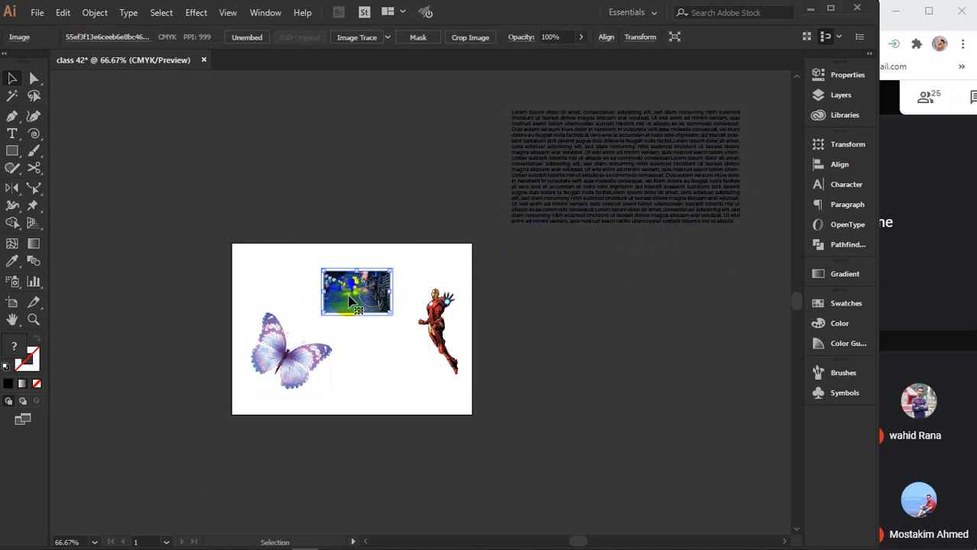
{"action": "left_click", "coordinate": [298, 353]}
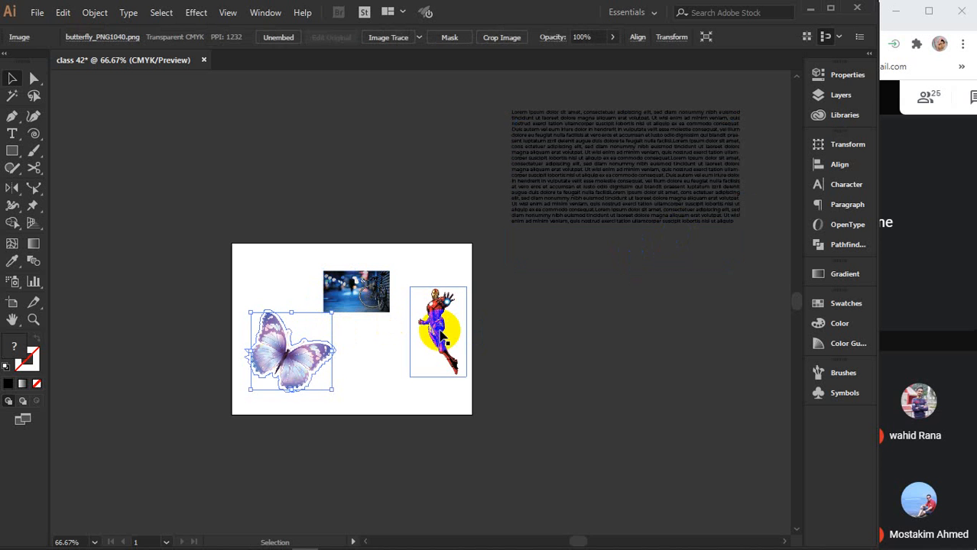
{"action": "left_click", "coordinate": [430, 349]}
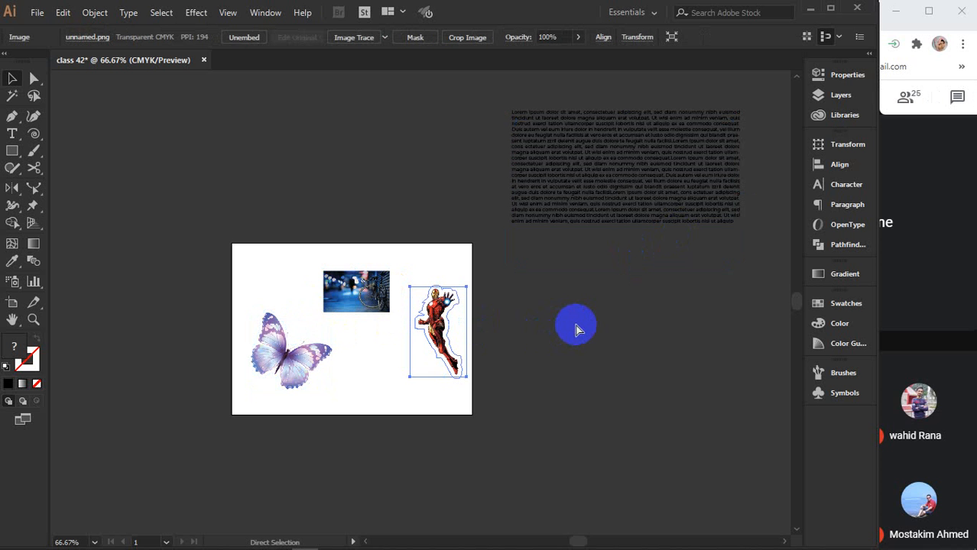
{"action": "key", "text": "ctrl+z"}
{"action": "key", "text": "v"}
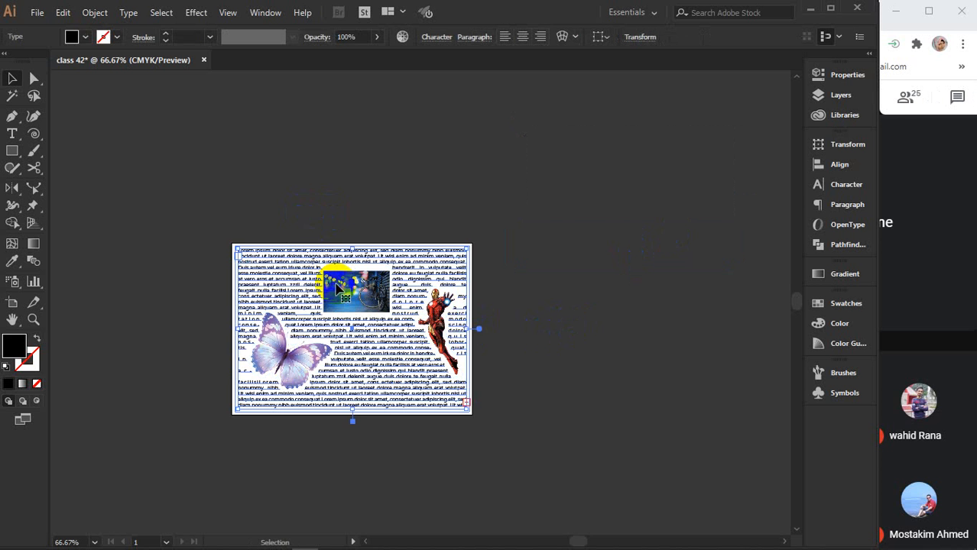
{"action": "left_click", "coordinate": [326, 197]}
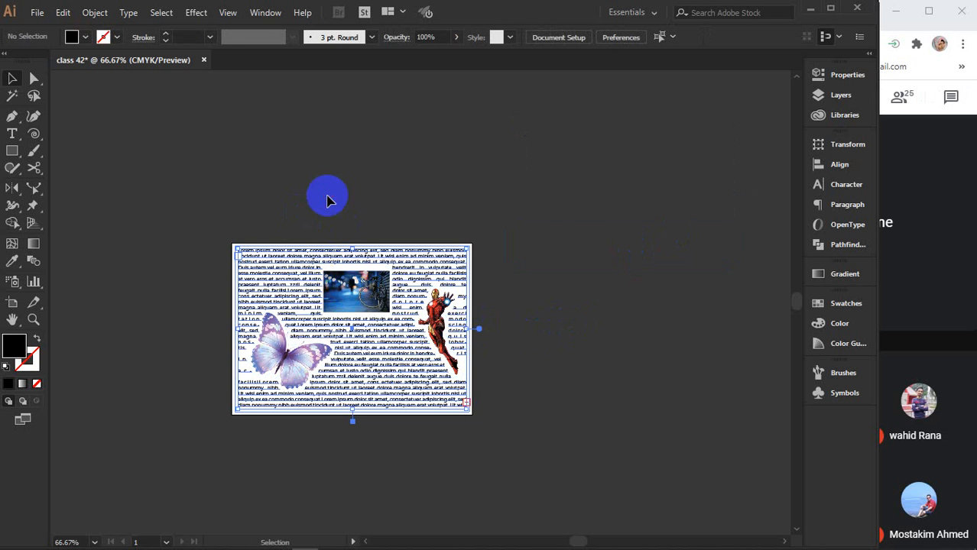
Release the text wrap from the bicycle photo
{"action": "left_click", "coordinate": [355, 290]}
{"action": "left_click", "coordinate": [100, 13]}
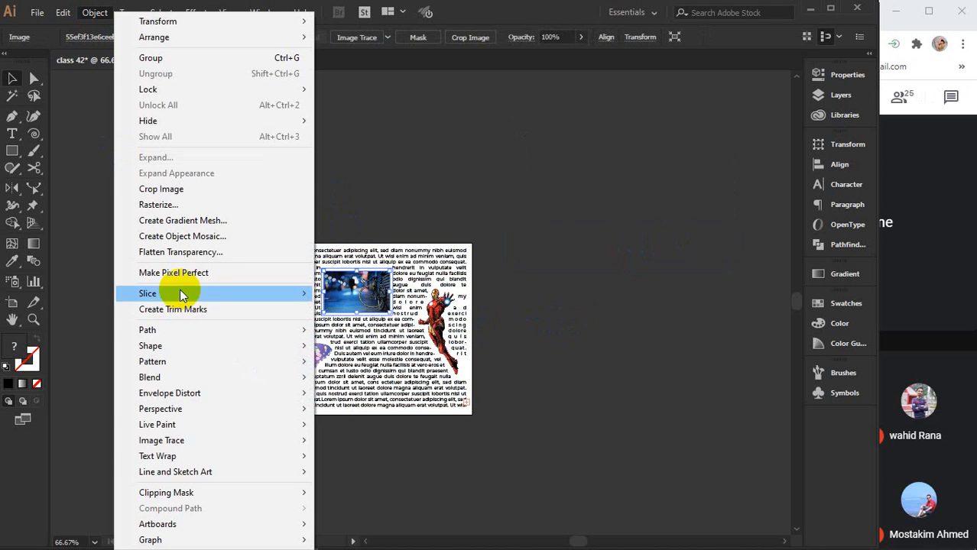
{"action": "mouse_move", "coordinate": [189, 454]}
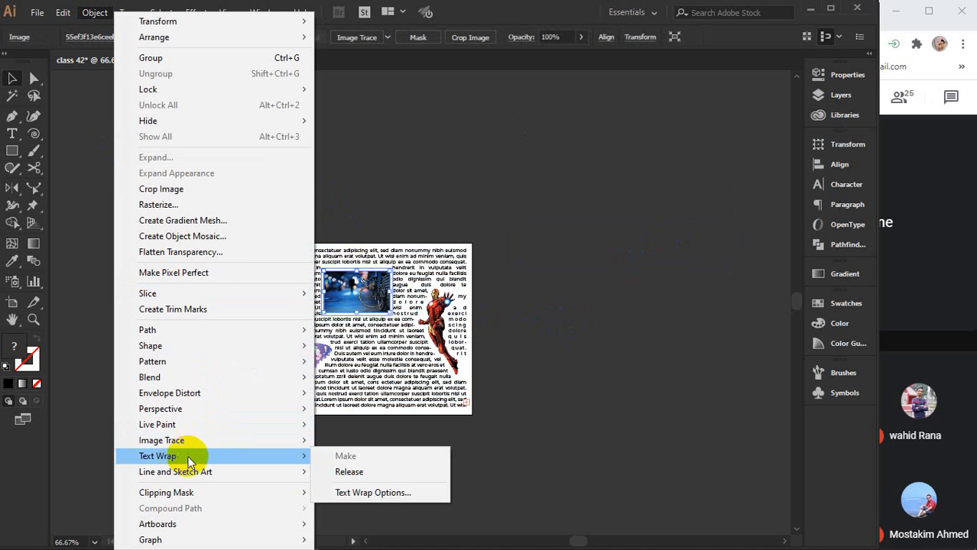
{"action": "left_click", "coordinate": [337, 473]}
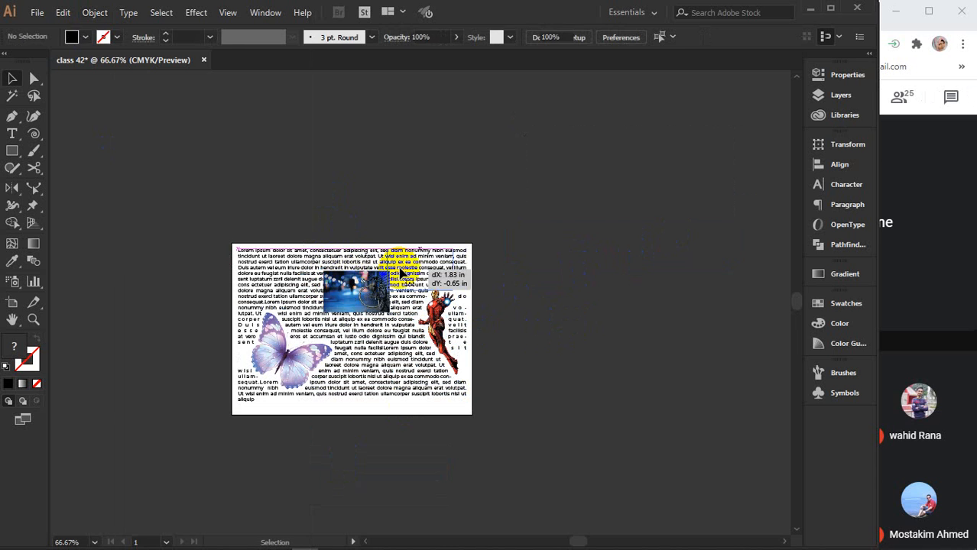
Move the released bicycle photo above the artboard and back over the paragraph's upper centre, and clear the selection
{"action": "left_click_drag", "start_coordinate": [339, 297], "coordinate": [420, 198]}
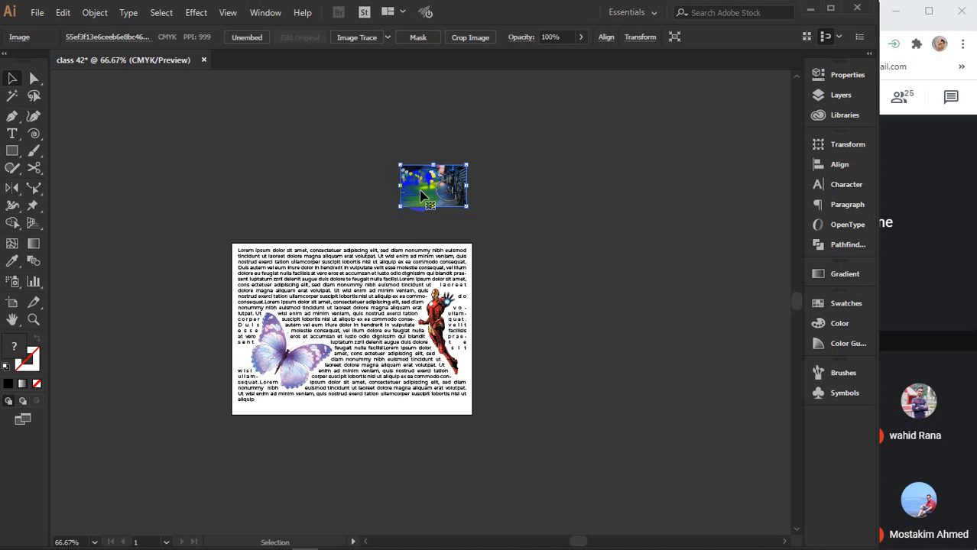
{"action": "scroll", "coordinate": [404, 279], "scroll_direction": "up", "scroll_amount": 1}
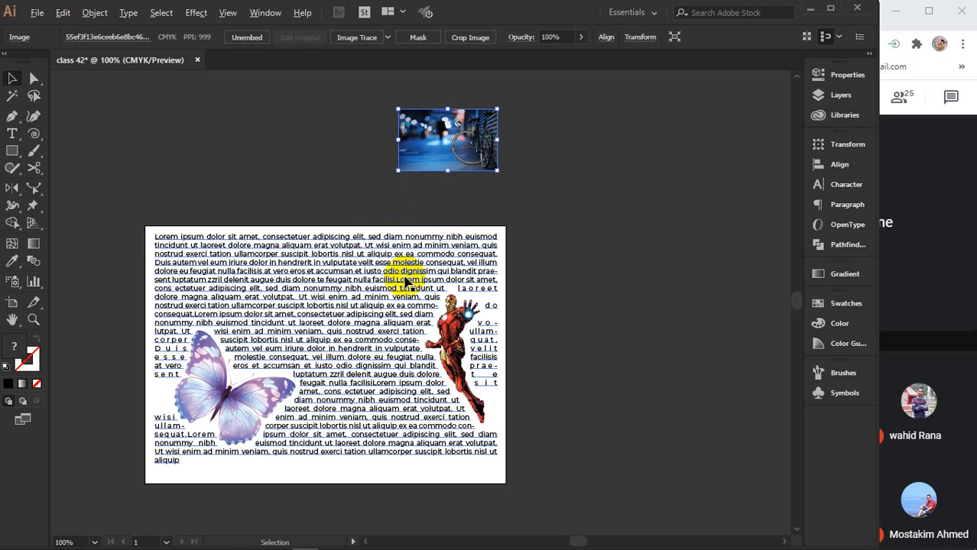
{"action": "scroll", "coordinate": [403, 279], "scroll_direction": "up", "scroll_amount": 2}
{"action": "scroll", "coordinate": [506, 192], "scroll_direction": "down", "scroll_amount": 1}
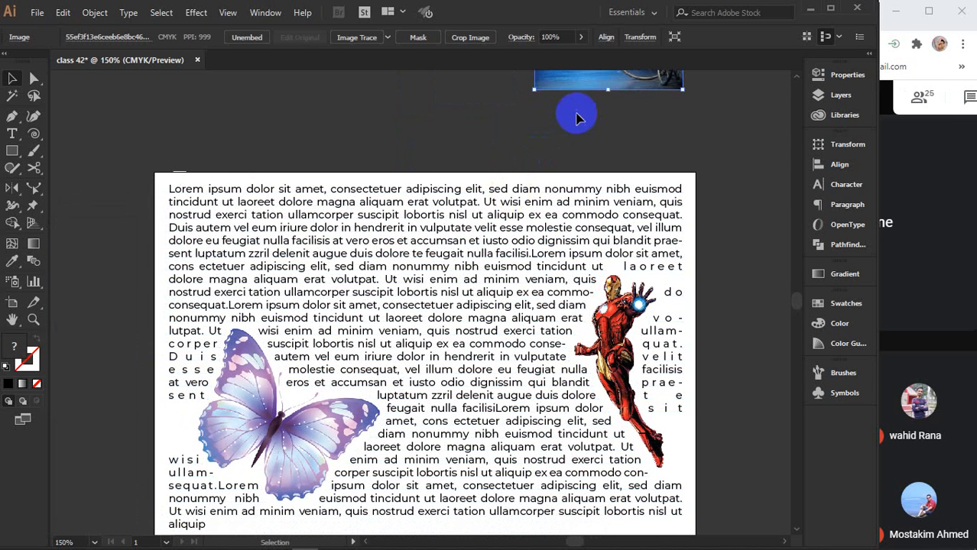
{"action": "left_click_drag", "start_coordinate": [577, 118], "coordinate": [397, 276]}
{"action": "left_click", "coordinate": [416, 131]}
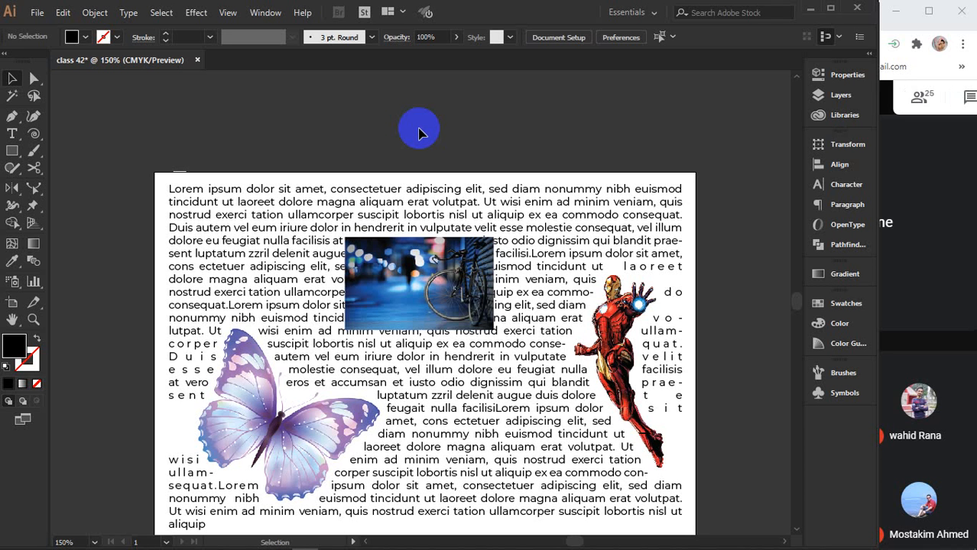
{"action": "left_click", "coordinate": [197, 14]}
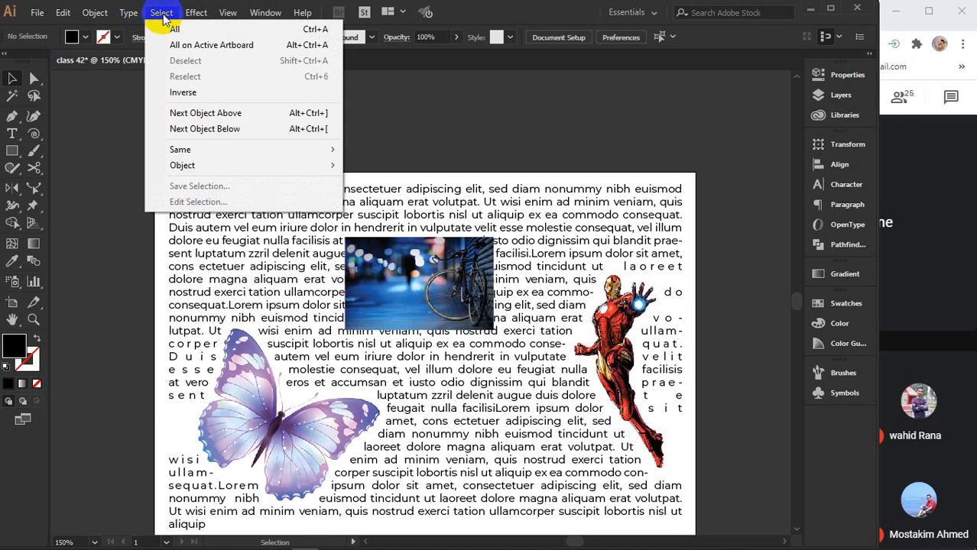
{"action": "mouse_move", "coordinate": [94, 13]}
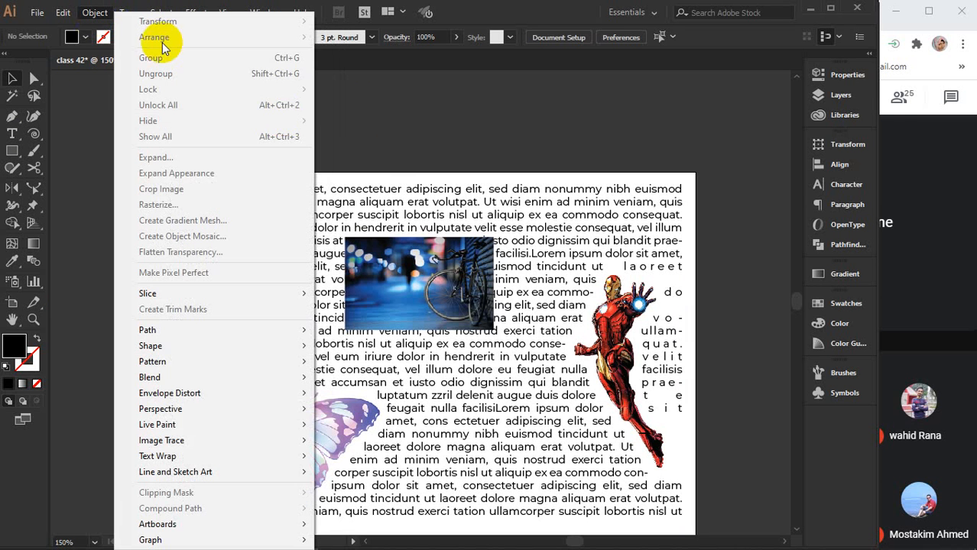
{"action": "left_click", "coordinate": [386, 141]}
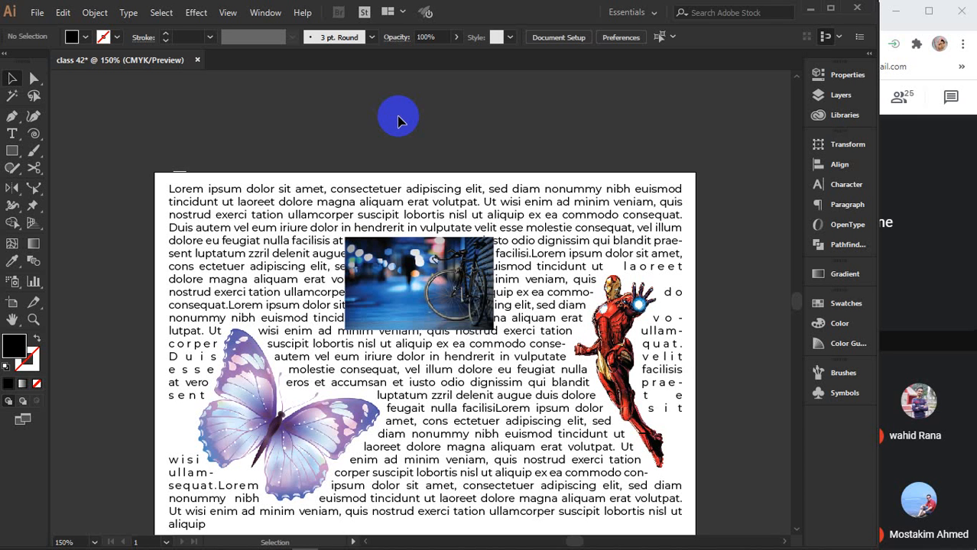
Switch to the Google Meet call, look through its participant list, and return to Illustrator
{"action": "left_click", "coordinate": [926, 156]}
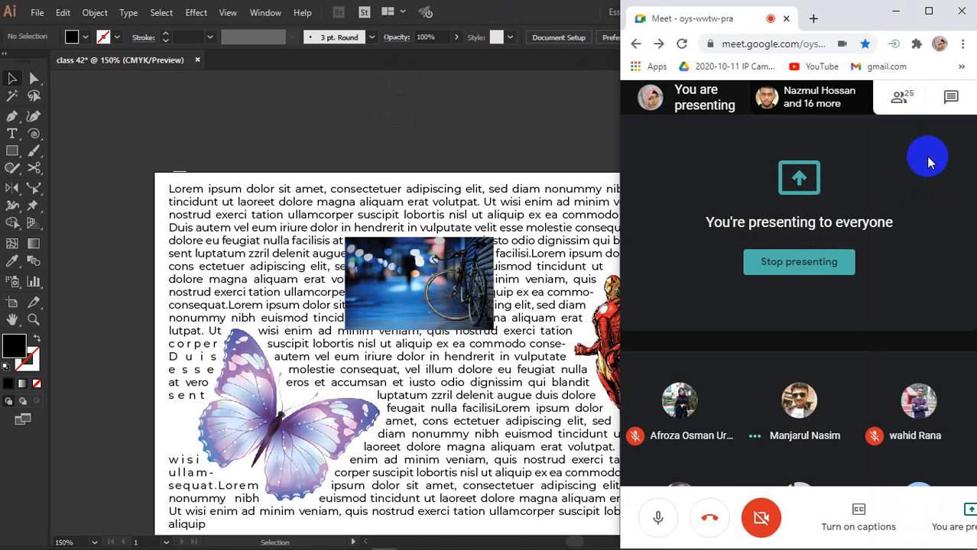
{"action": "left_click", "coordinate": [903, 97]}
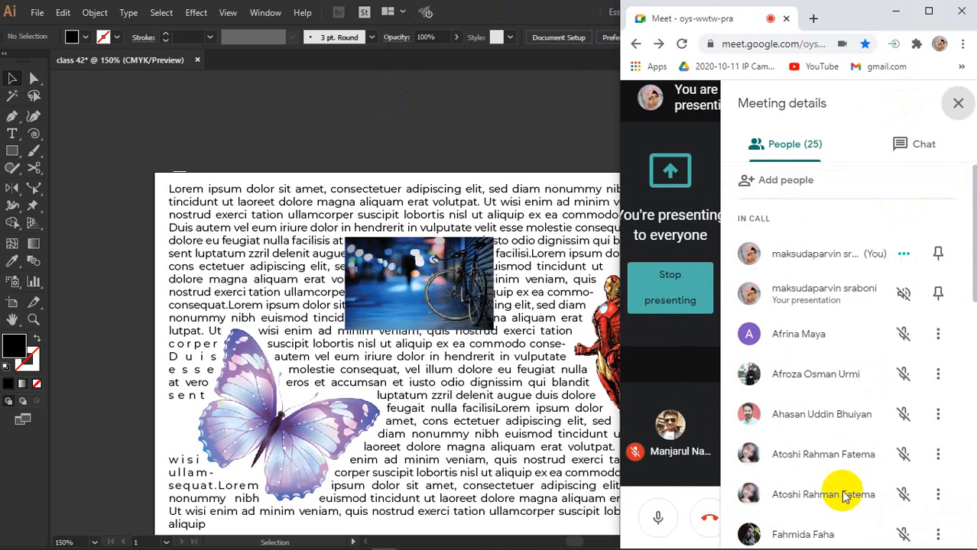
{"action": "scroll", "coordinate": [846, 497], "scroll_direction": "down", "scroll_amount": 9}
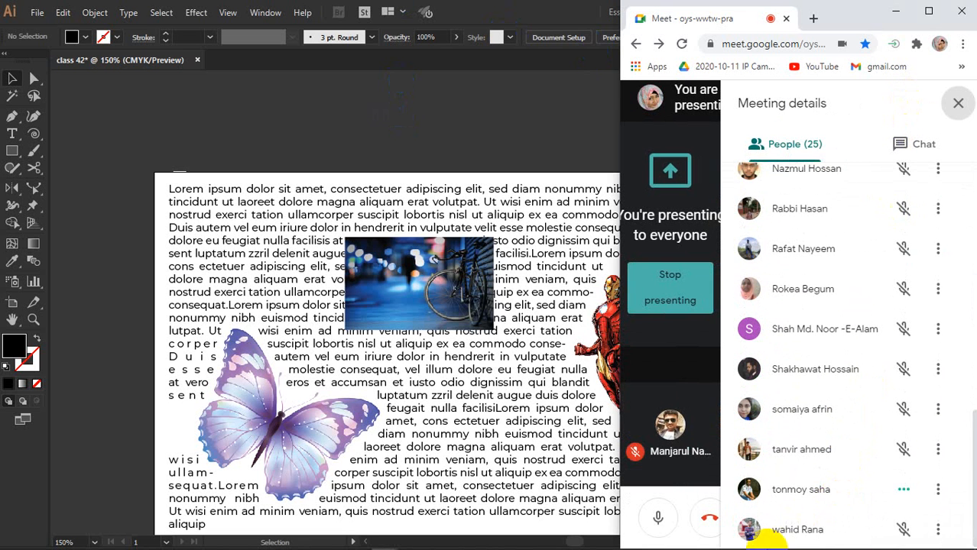
{"action": "mouse_move", "coordinate": [726, 543]}
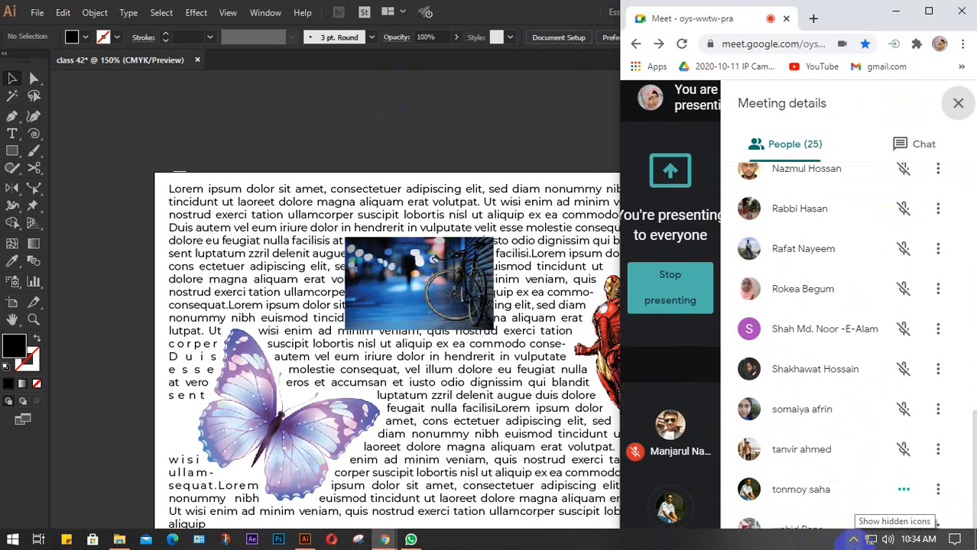
{"action": "left_click", "coordinate": [853, 540]}
{"action": "left_click", "coordinate": [346, 137]}
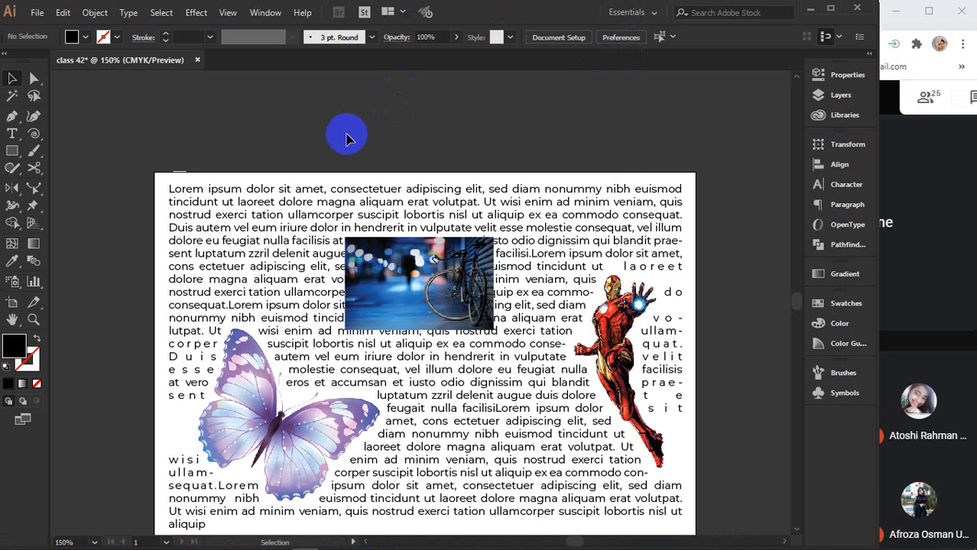
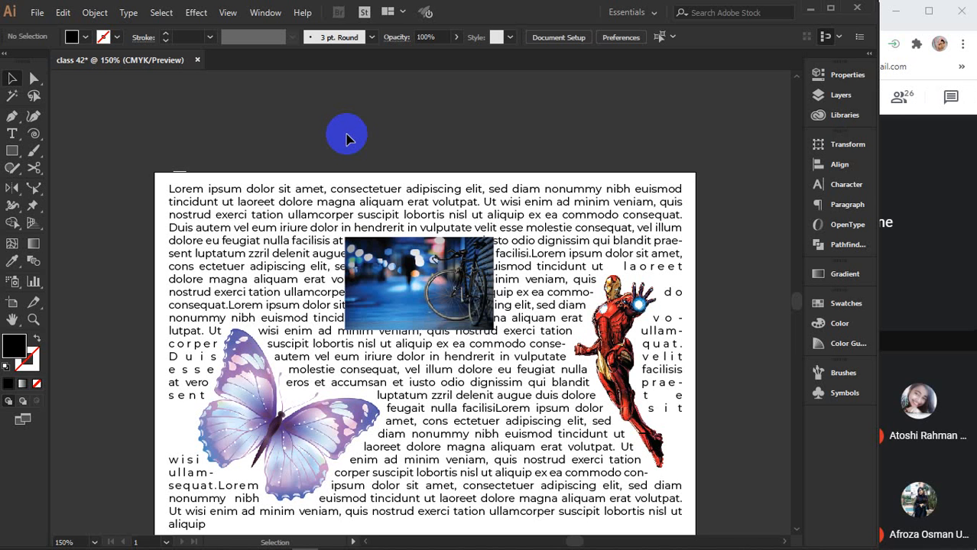
Shift the butterfly slightly up and right, and move it off the paragraph to below the artboard
{"action": "left_click_drag", "start_coordinate": [246, 446], "coordinate": [267, 436]}
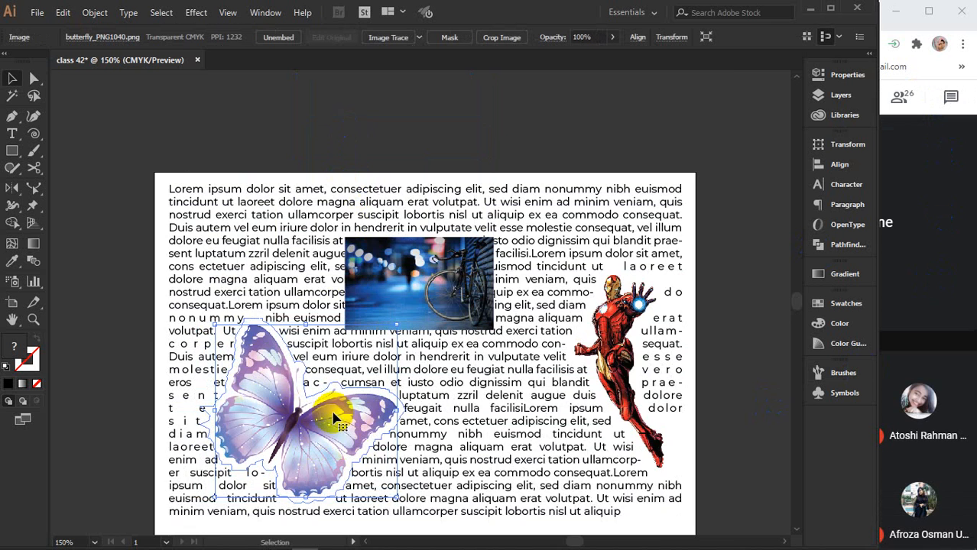
{"action": "scroll", "coordinate": [333, 417], "scroll_direction": "down", "scroll_amount": 8}
{"action": "left_click_drag", "start_coordinate": [349, 149], "coordinate": [357, 366]}
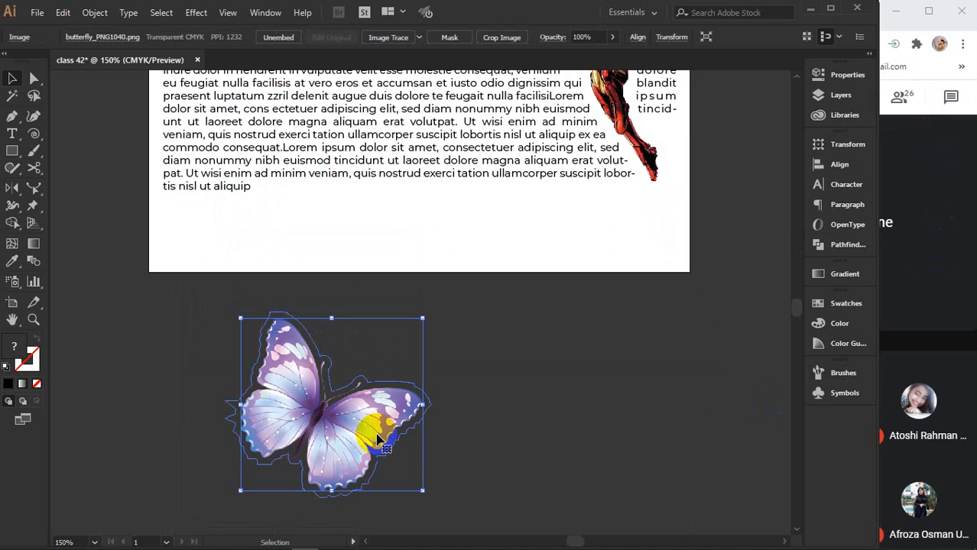
{"action": "right_click", "coordinate": [342, 405]}
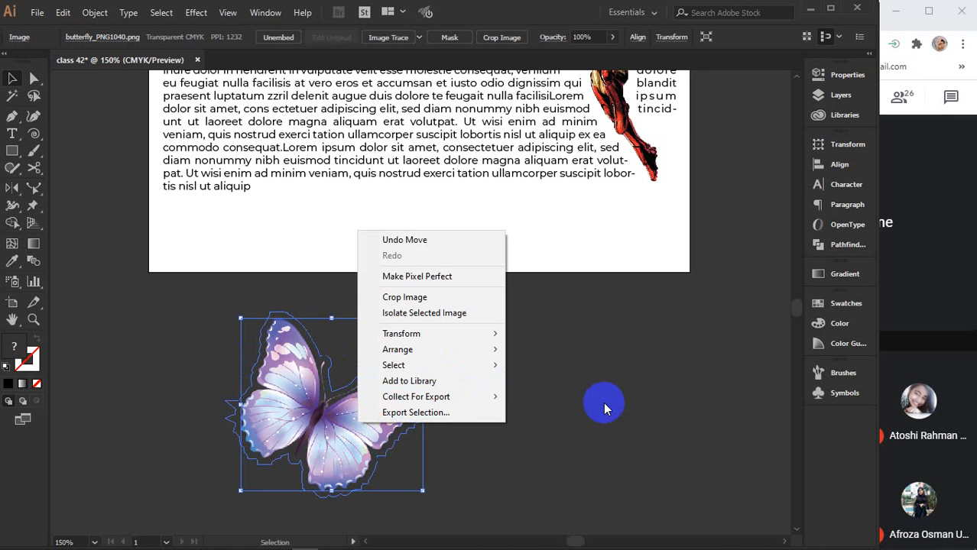
{"action": "left_click", "coordinate": [576, 404]}
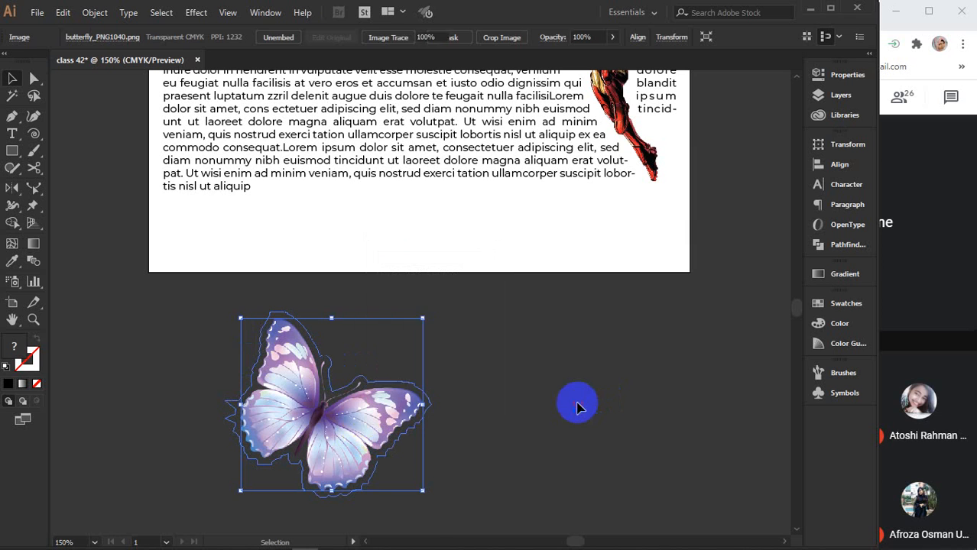
Move the butterfly from below the artboard back onto the paragraph's lower left so the text wraps around it
{"action": "left_click", "coordinate": [331, 420]}
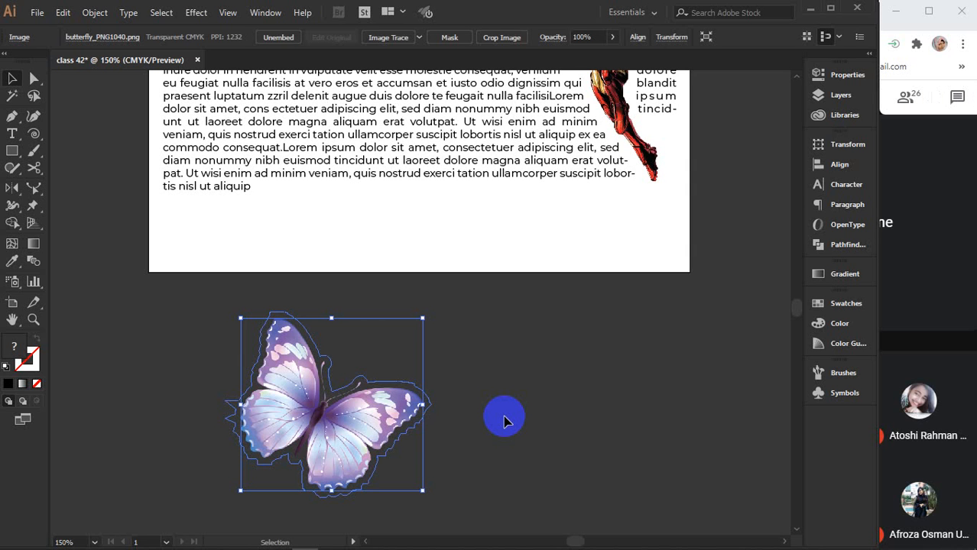
{"action": "left_click", "coordinate": [314, 466]}
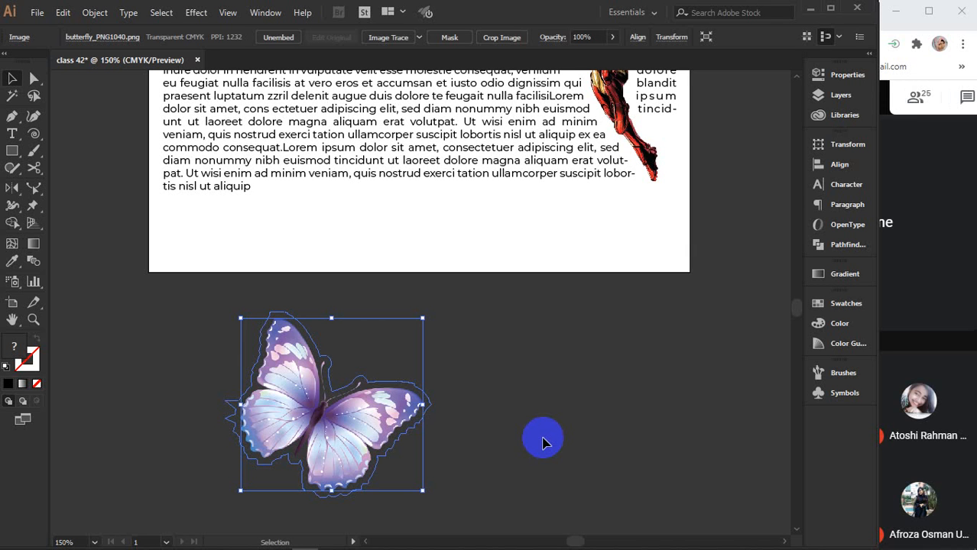
{"action": "scroll", "coordinate": [548, 397], "scroll_direction": "up", "scroll_amount": 3}
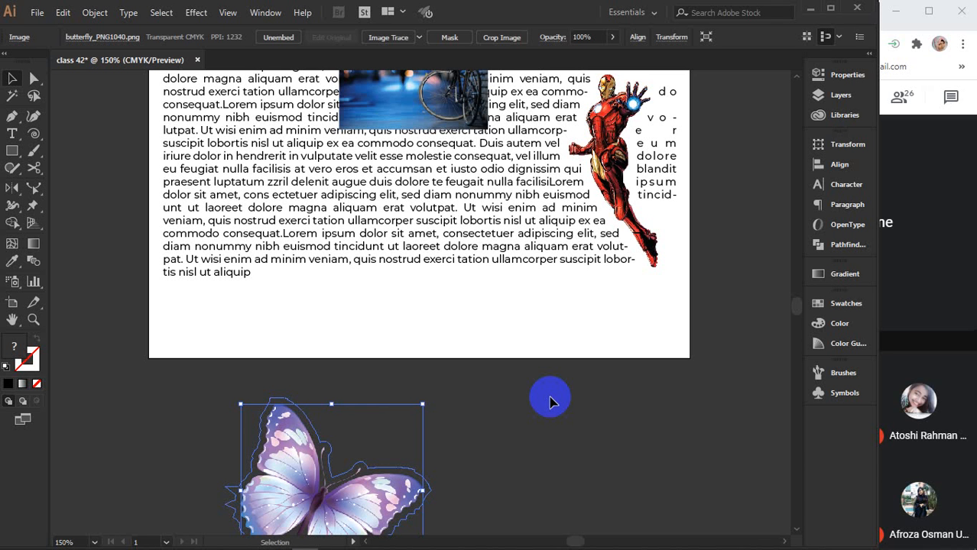
{"action": "left_click_drag", "start_coordinate": [349, 518], "coordinate": [314, 239]}
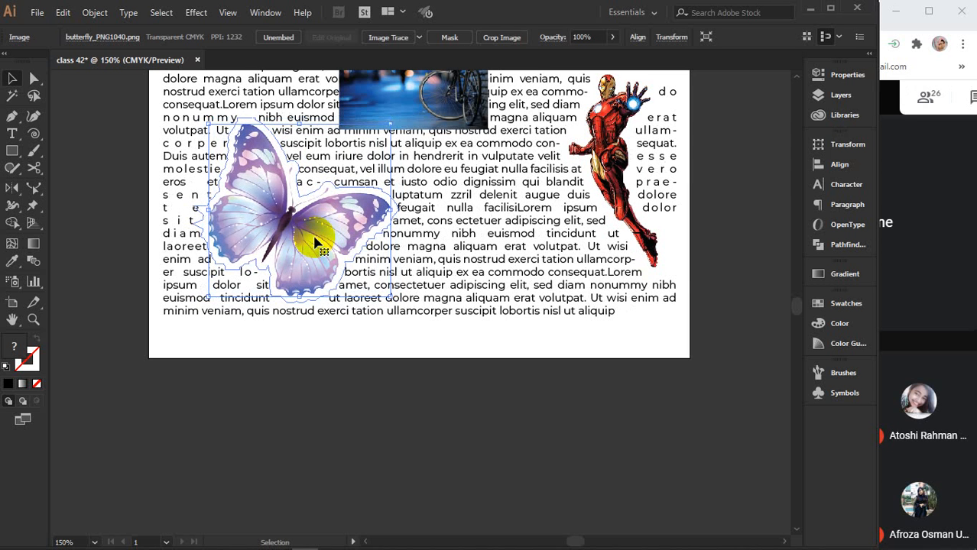
Nudge the butterfly slightly down over the paragraph's lower left so the text rewraps around it
{"action": "key", "text": "Down"}
{"action": "key", "text": "Down"}
{"action": "key", "text": "Down"}
{"action": "key", "text": "Down"}
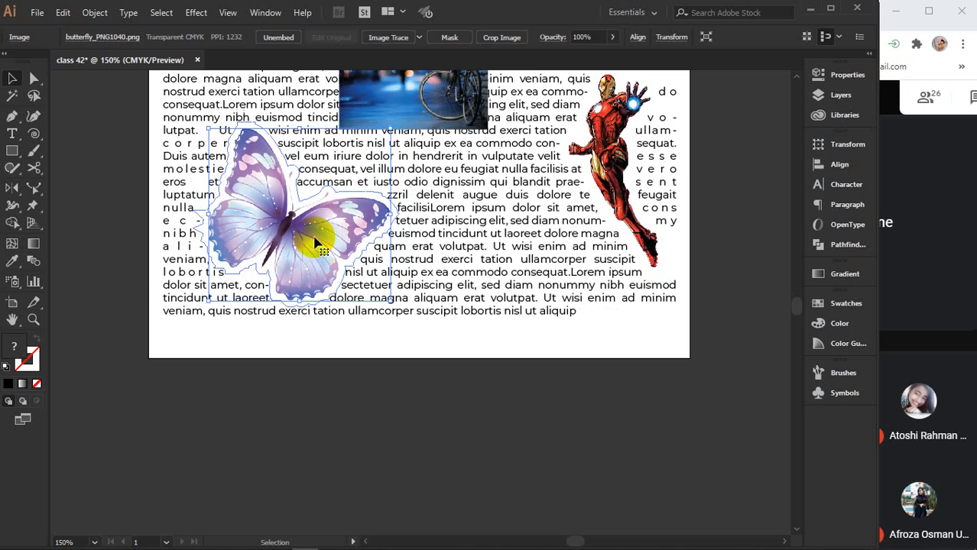
{"action": "key", "text": "Down"}
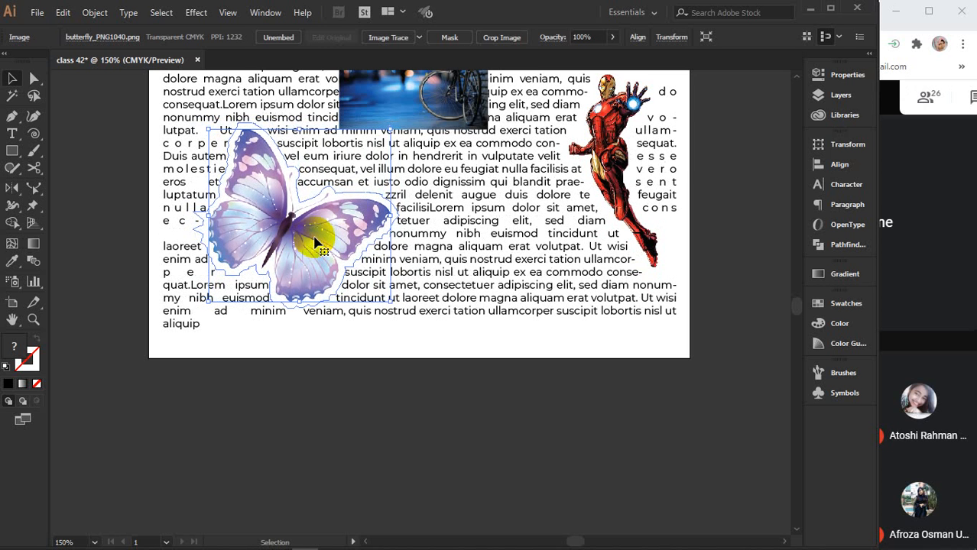
{"action": "key", "text": "Up"}
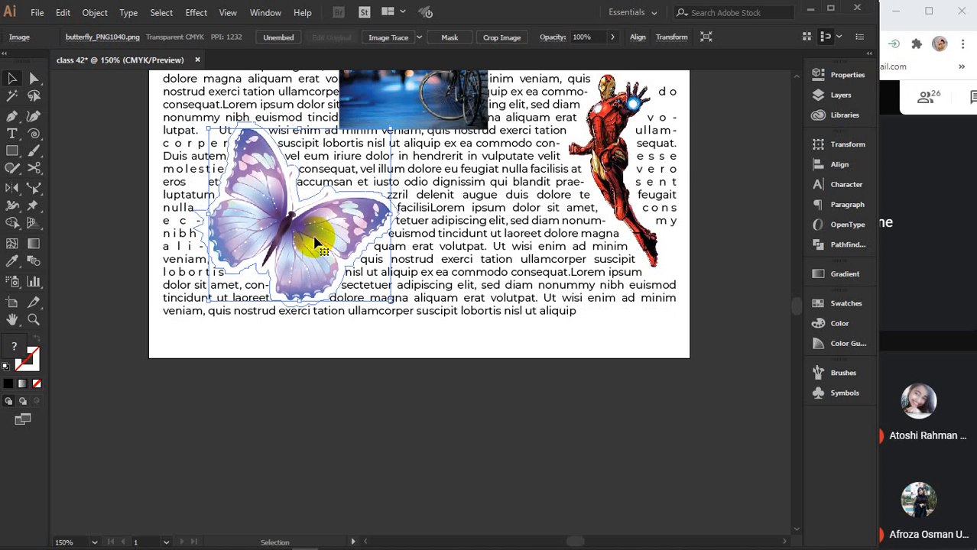
Check the group chat in WhatsApp, close it, and clear the butterfly selection in Illustrator
{"action": "left_click", "coordinate": [410, 535]}
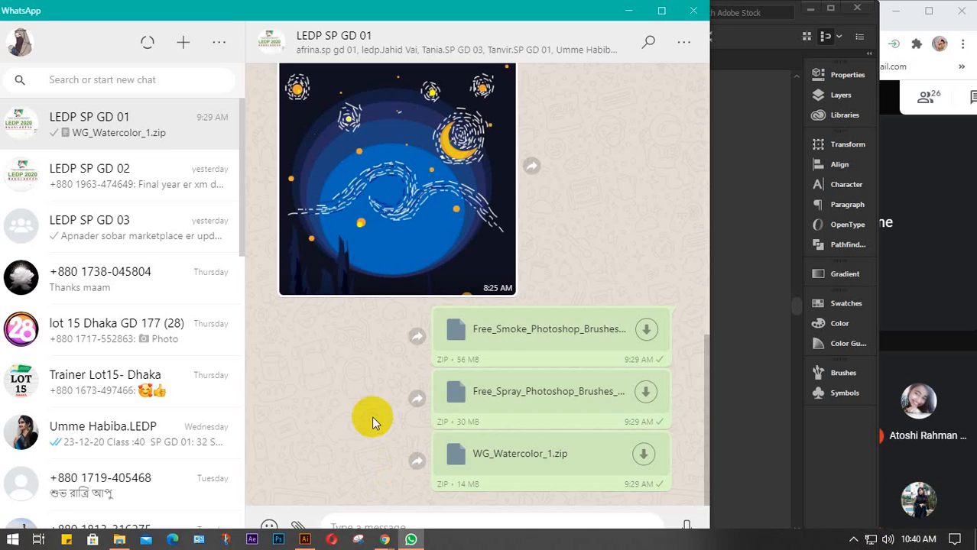
{"action": "left_click", "coordinate": [691, 12]}
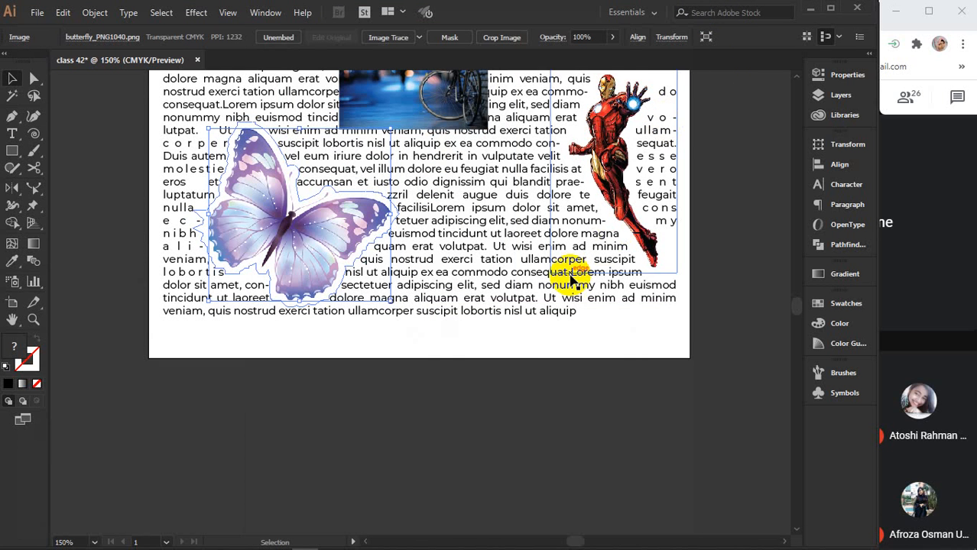
{"action": "left_click", "coordinate": [499, 388]}
{"action": "scroll", "coordinate": [502, 401], "scroll_direction": "up", "scroll_amount": 2}
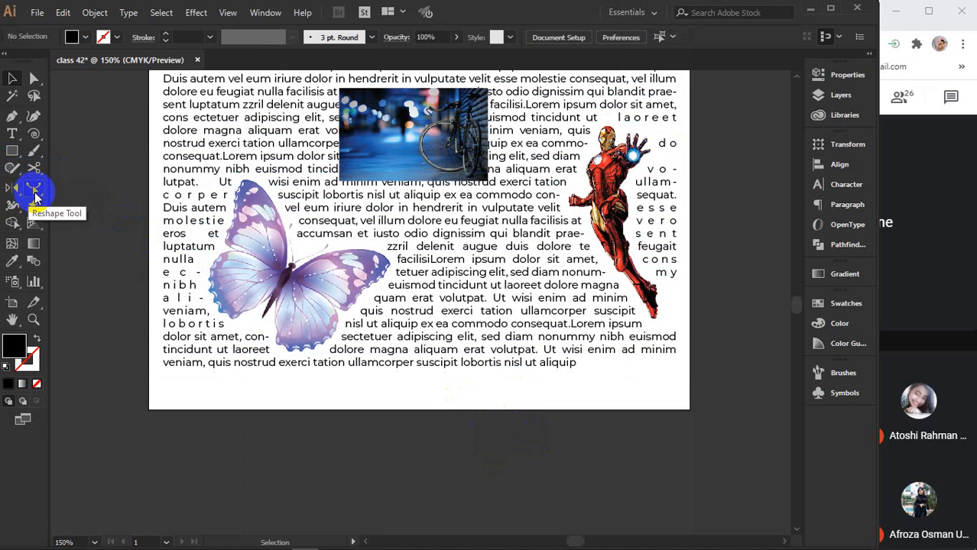
{"action": "left_click", "coordinate": [35, 196]}
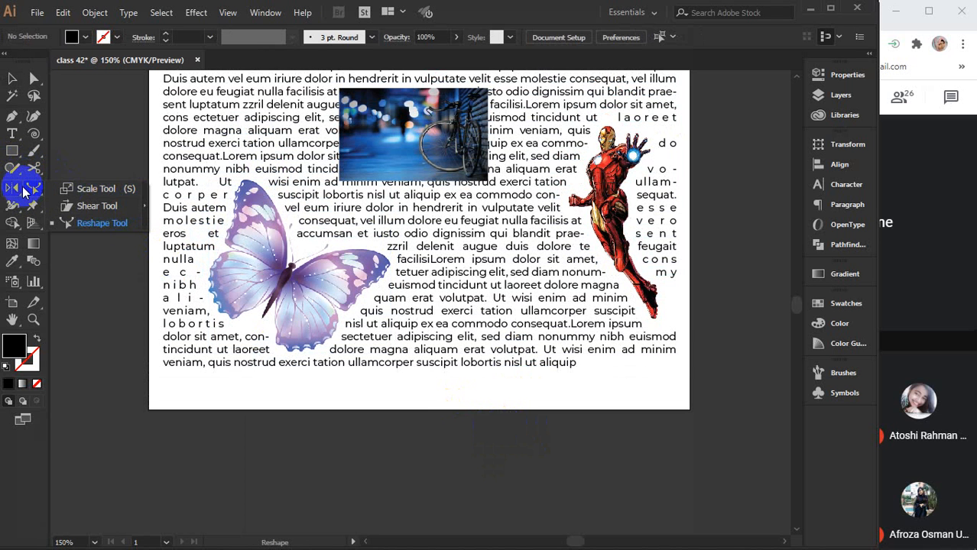
{"action": "left_click_drag", "start_coordinate": [12, 187], "coordinate": [97, 205]}
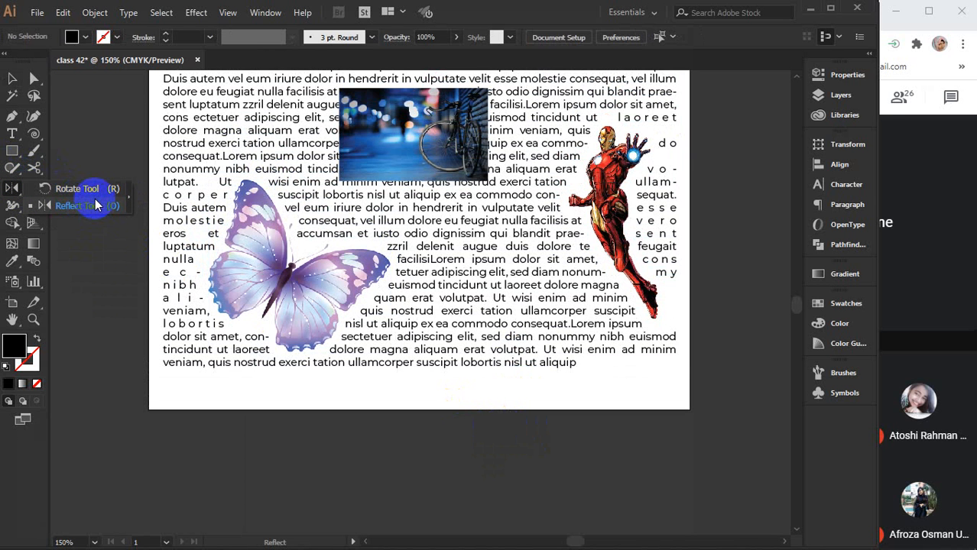
{"action": "left_click_drag", "start_coordinate": [96, 205], "coordinate": [64, 216]}
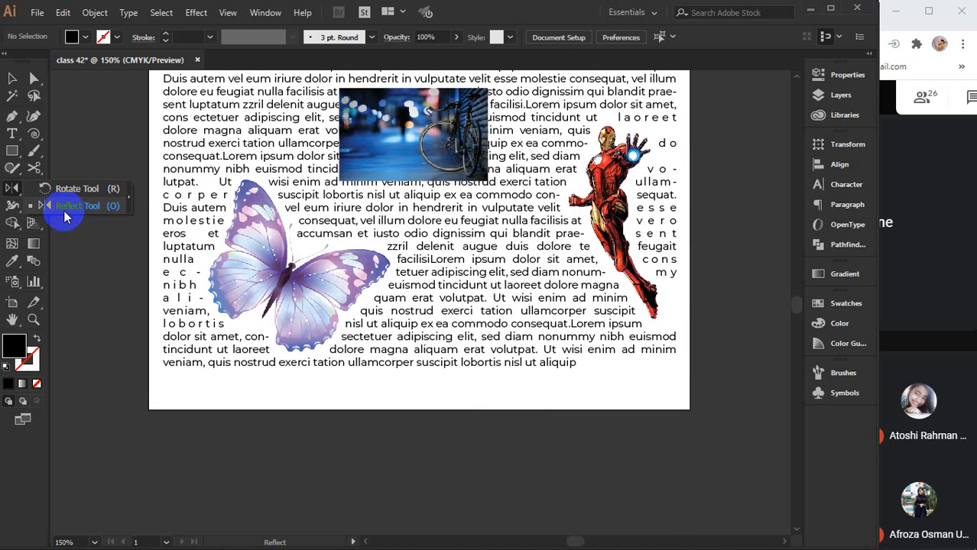
{"action": "left_click_drag", "start_coordinate": [64, 217], "coordinate": [64, 216]}
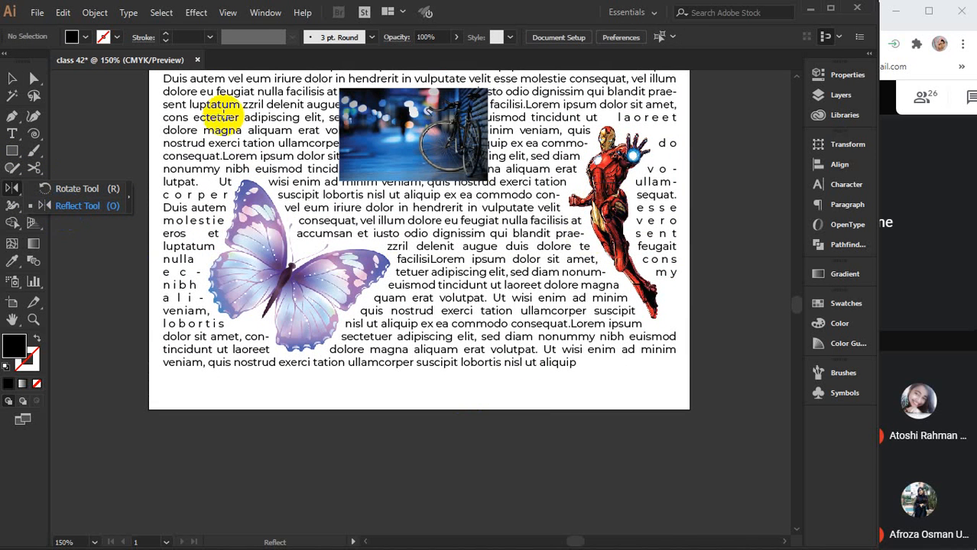
Move the Iron Man image off the paragraph onto the empty canvas beyond the artboard's left side
{"action": "left_click", "coordinate": [12, 78]}
{"action": "left_click", "coordinate": [615, 198]}
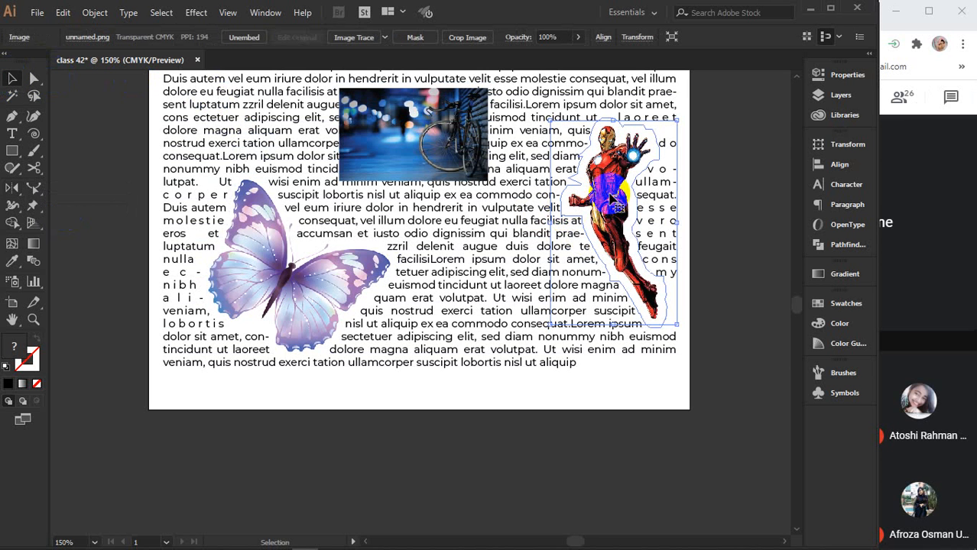
{"action": "key", "text": "ctrl+minus"}
{"action": "key", "text": "ctrl+minus"}
{"action": "left_click_drag", "start_coordinate": [614, 200], "coordinate": [187, 208]}
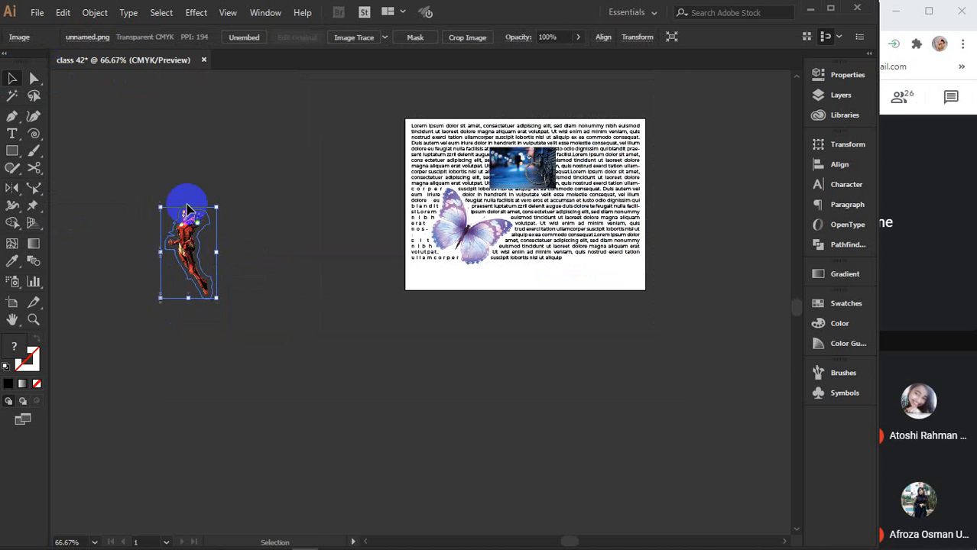
Release the text wrap from the Iron Man image and clear the selection
{"action": "left_click", "coordinate": [97, 13]}
{"action": "mouse_move", "coordinate": [75, 17]}
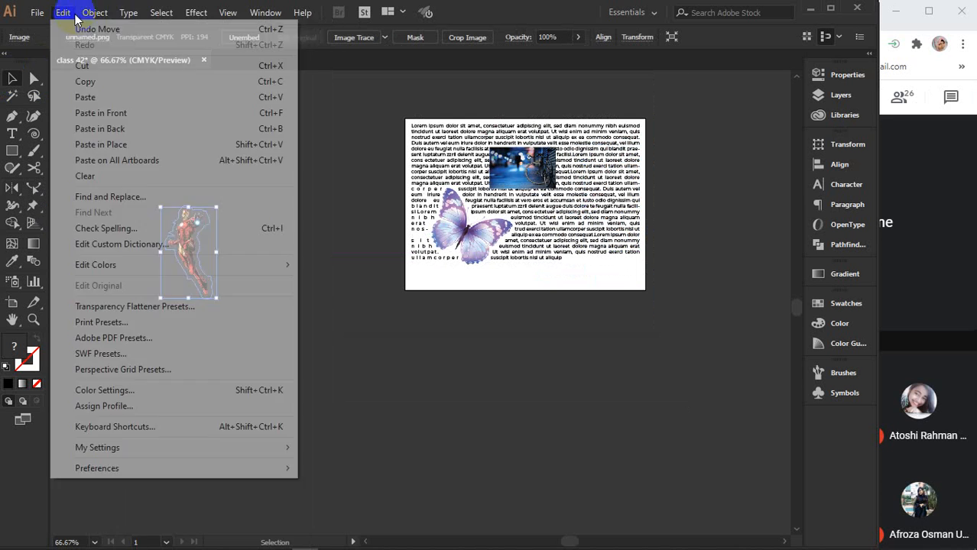
{"action": "mouse_move", "coordinate": [181, 452]}
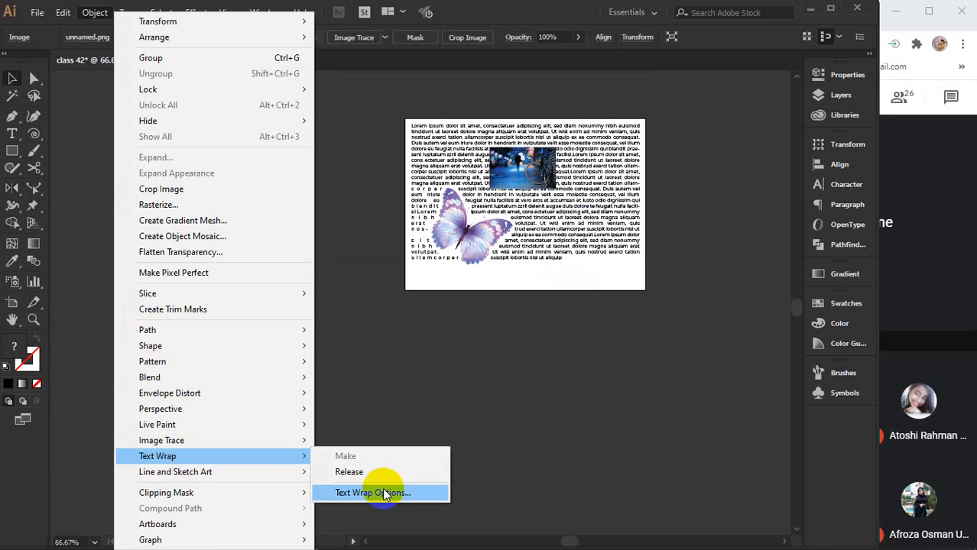
{"action": "left_click", "coordinate": [350, 472]}
{"action": "left_click", "coordinate": [290, 310]}
Move the Iron Man image to the empty canvas just below the artboard's lower left corner
{"action": "left_click_drag", "start_coordinate": [189, 251], "coordinate": [367, 393]}
{"action": "scroll", "coordinate": [389, 416], "scroll_direction": "up", "scroll_amount": 1}
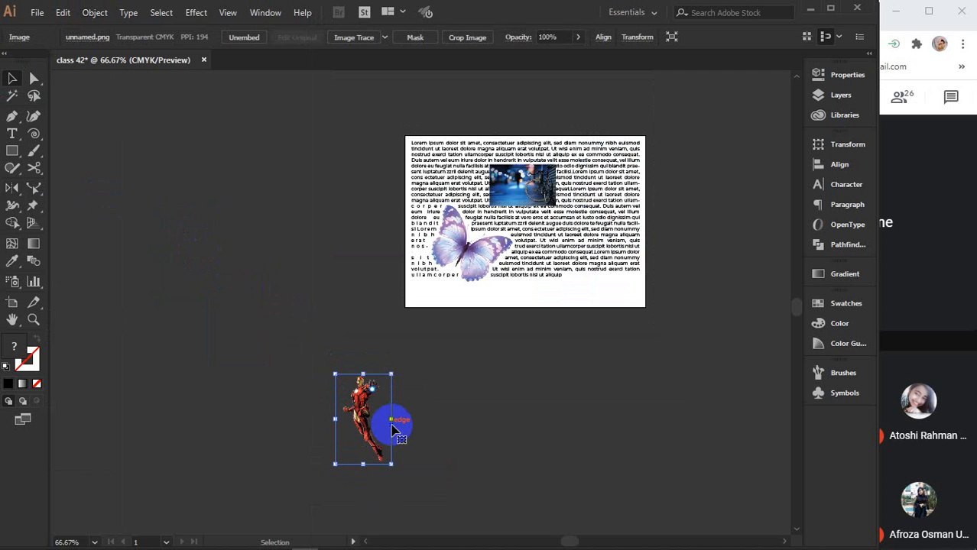
{"action": "scroll", "coordinate": [392, 424], "scroll_direction": "up", "scroll_amount": 2}
{"action": "left_click_drag", "start_coordinate": [472, 413], "coordinate": [531, 297]}
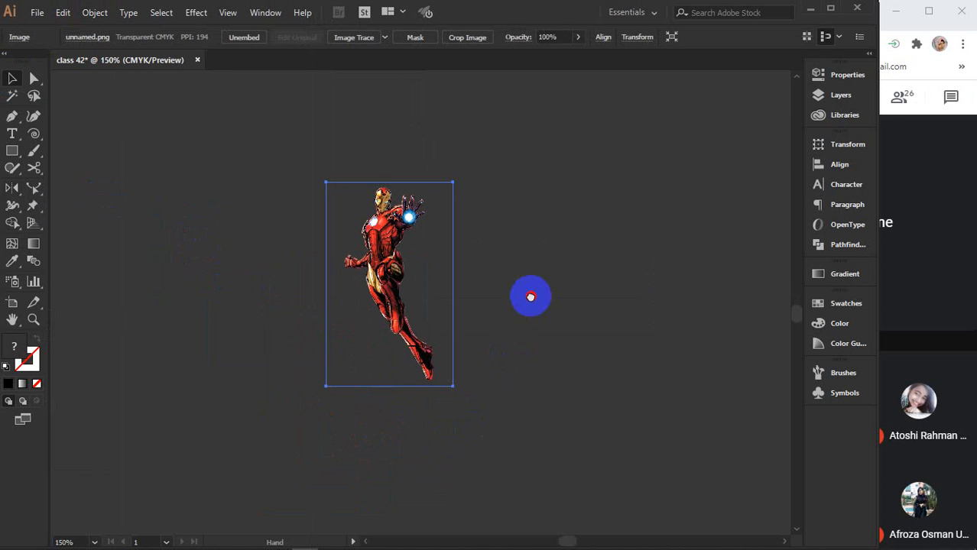
Try to make a reflected copy of Iron Man with the Reflect tool about a point to his left
{"action": "left_click", "coordinate": [10, 169]}
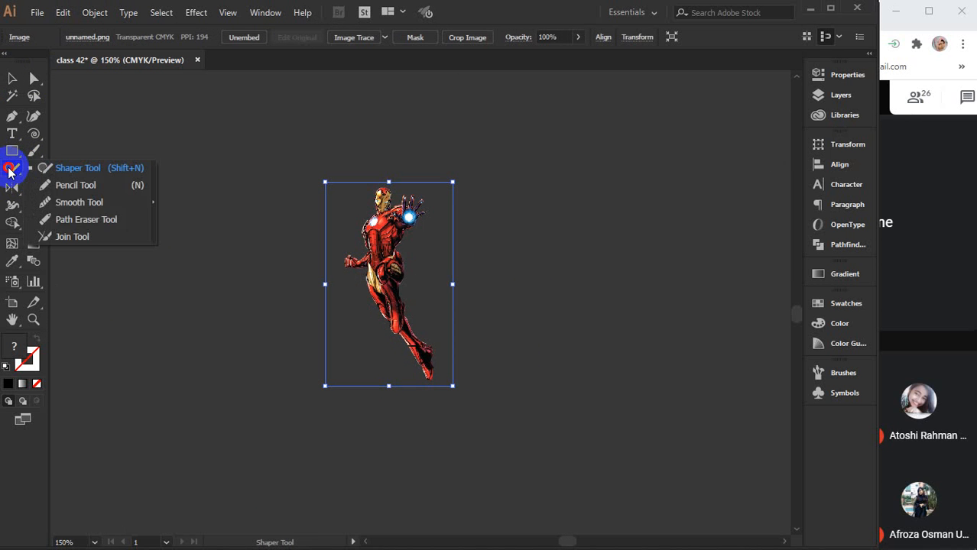
{"action": "left_click", "coordinate": [11, 189]}
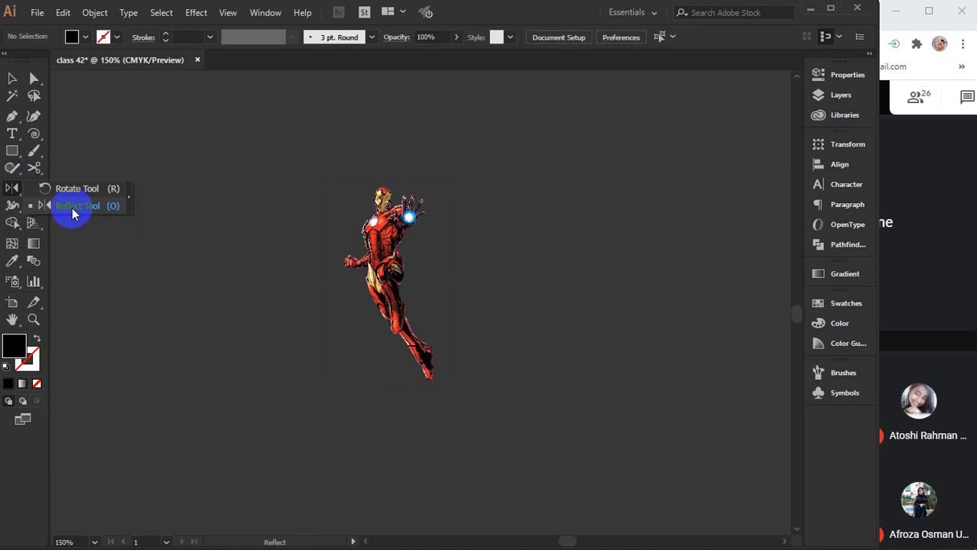
{"action": "left_click", "coordinate": [73, 208]}
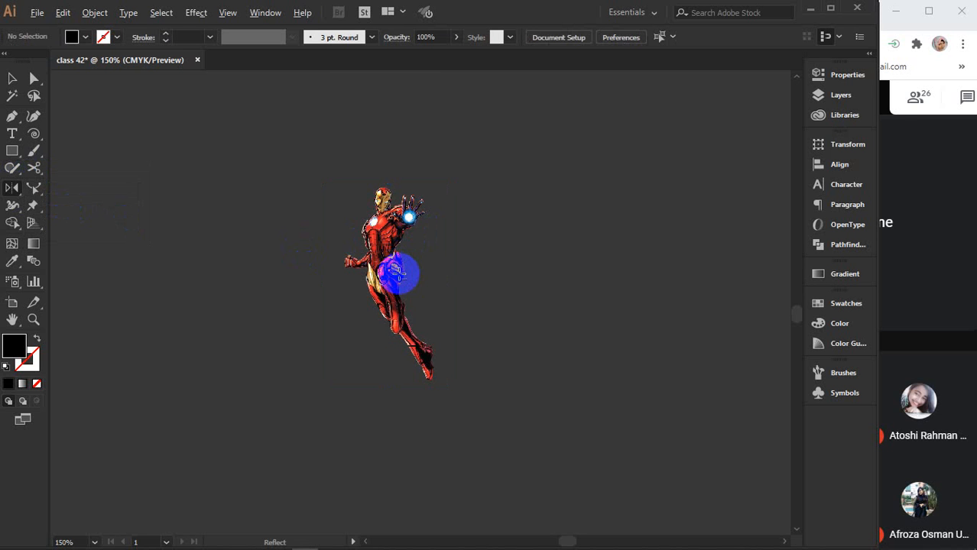
{"action": "scroll", "coordinate": [396, 273], "scroll_direction": "up", "scroll_amount": 2}
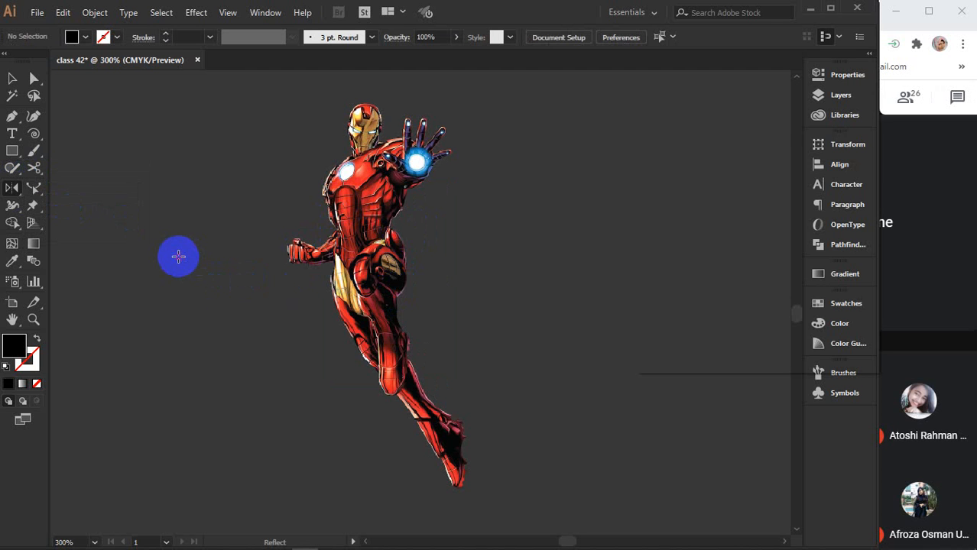
{"action": "left_click", "coordinate": [178, 256], "text": "alt"}
{"action": "left_click", "coordinate": [682, 337]}
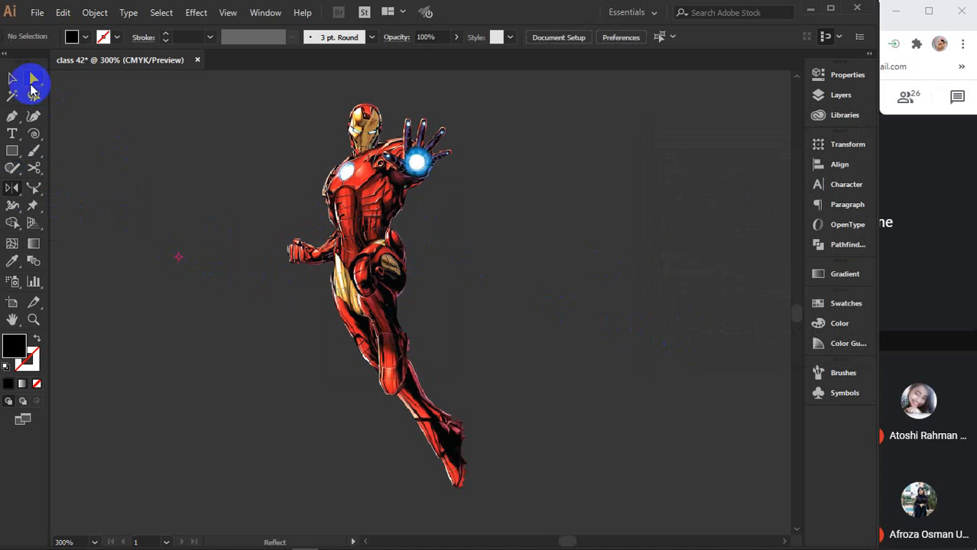
Select Iron Man and make a copy reflected across the vertical axis about a point just left of the image
{"action": "left_click", "coordinate": [11, 79]}
{"action": "scroll", "coordinate": [231, 209], "scroll_direction": "down", "scroll_amount": 4, "text": "alt"}
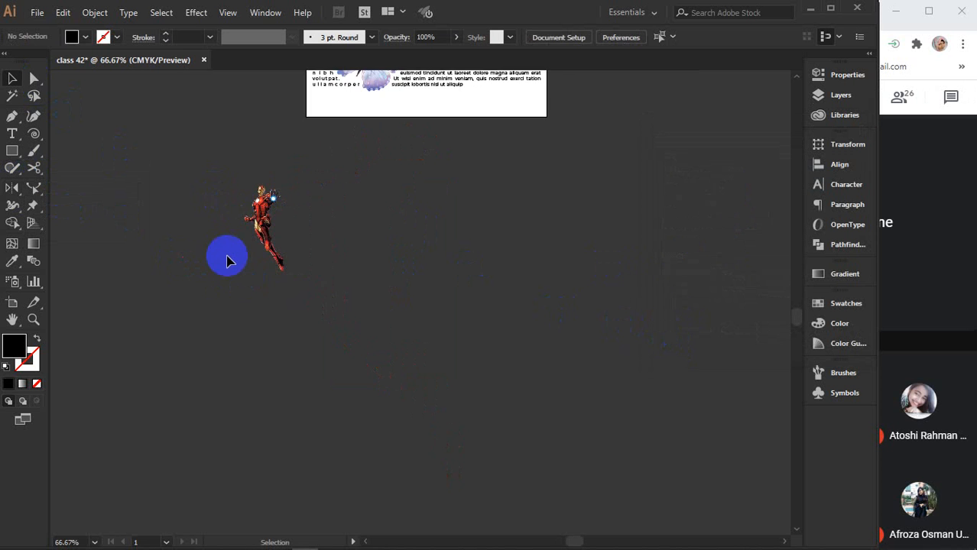
{"action": "left_click_drag", "start_coordinate": [227, 258], "coordinate": [389, 329]}
{"action": "left_click", "coordinate": [430, 280]}
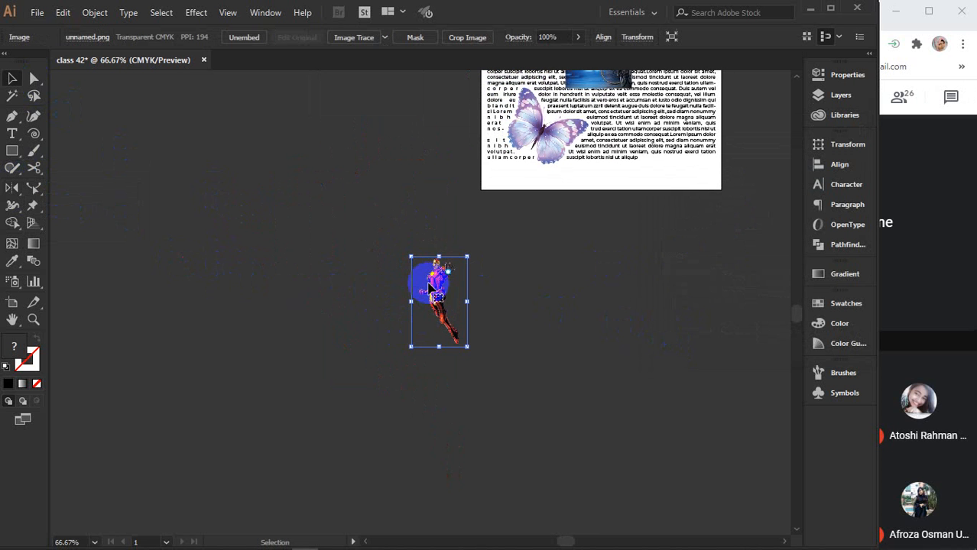
{"action": "left_click", "coordinate": [11, 191]}
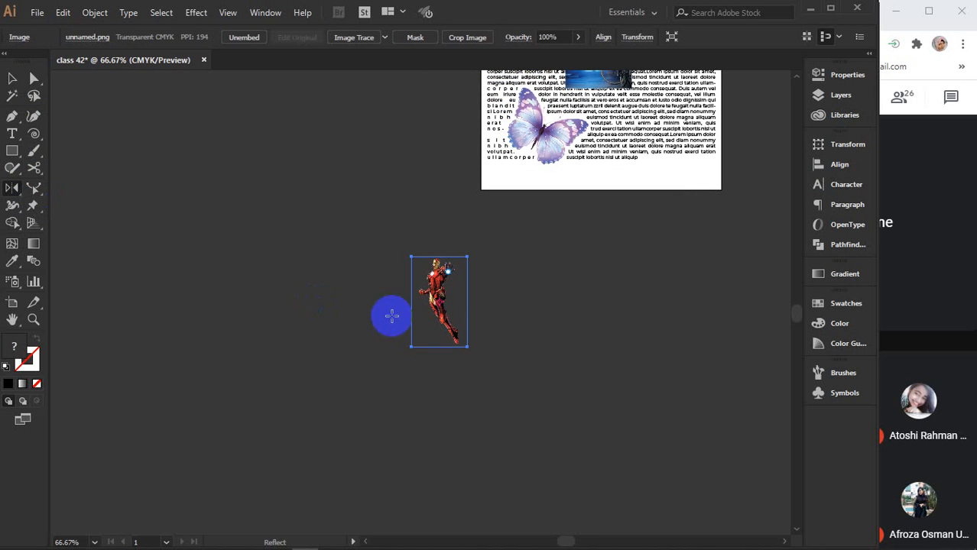
{"action": "left_click", "coordinate": [381, 304]}
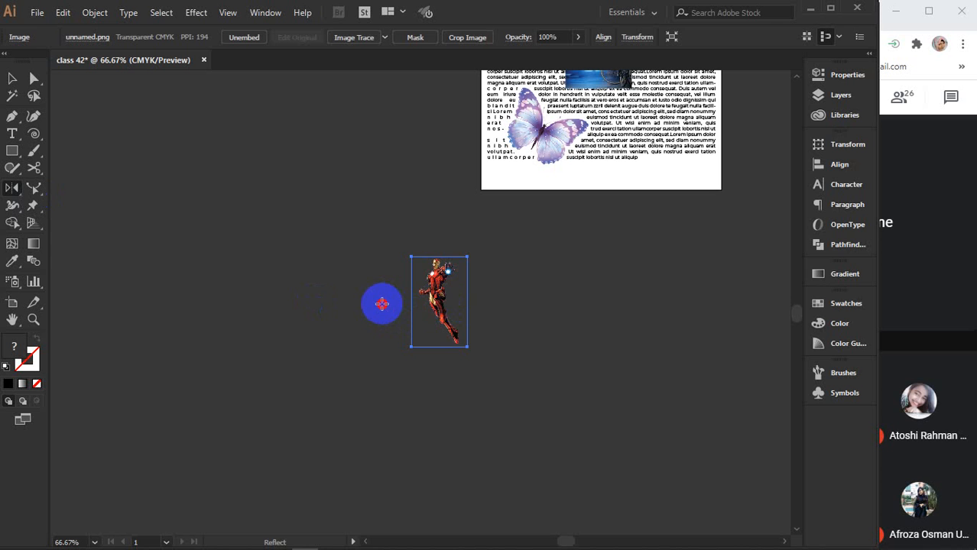
{"action": "left_click", "coordinate": [381, 304], "text": "alt"}
{"action": "left_click", "coordinate": [682, 336]}
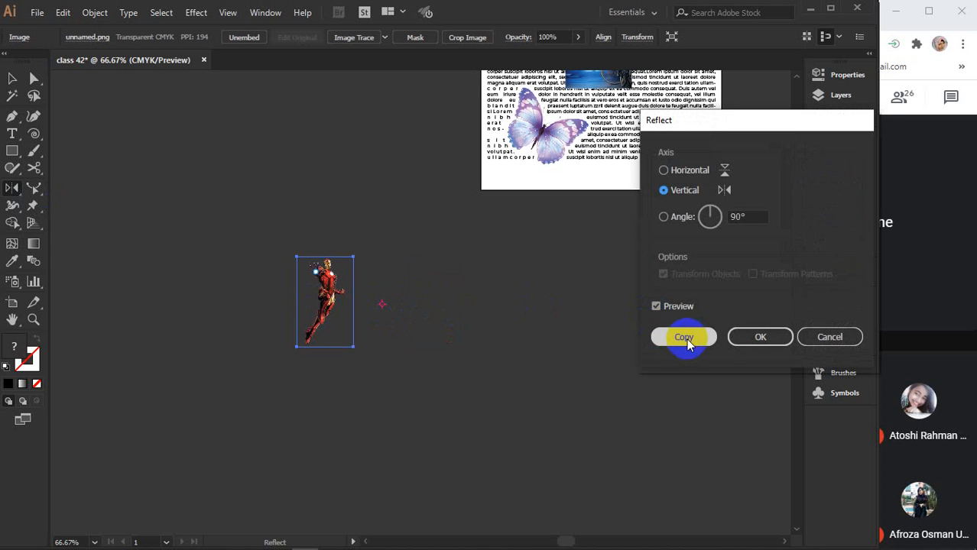
Bring the original Iron Man close beside its mirrored copy and keep the original selected
{"action": "left_click", "coordinate": [13, 78]}
{"action": "left_click", "coordinate": [312, 218]}
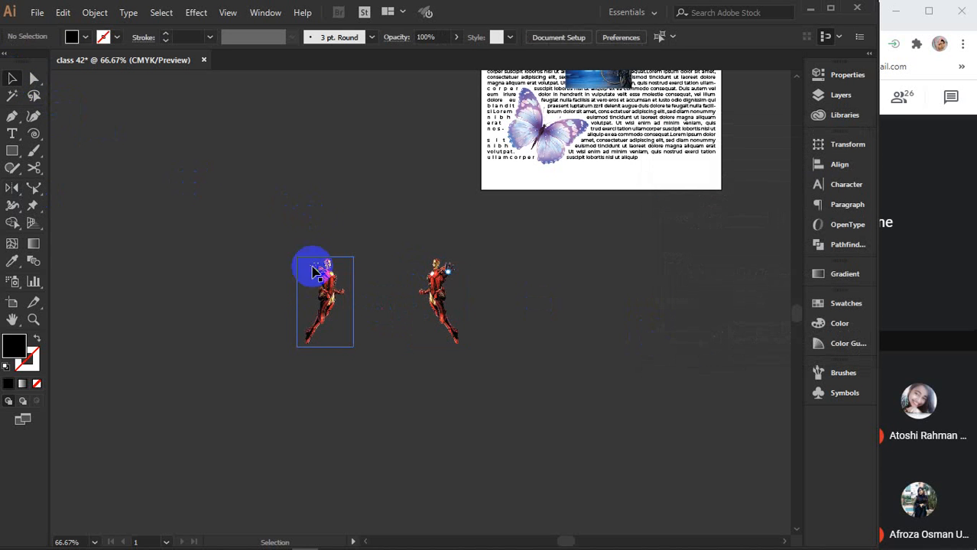
{"action": "scroll", "coordinate": [389, 333], "scroll_direction": "up", "scroll_amount": 2}
{"action": "left_click_drag", "start_coordinate": [289, 275], "coordinate": [380, 246]}
{"action": "scroll", "coordinate": [497, 282], "scroll_direction": "right", "scroll_amount": 5}
{"action": "left_click", "coordinate": [316, 256]}
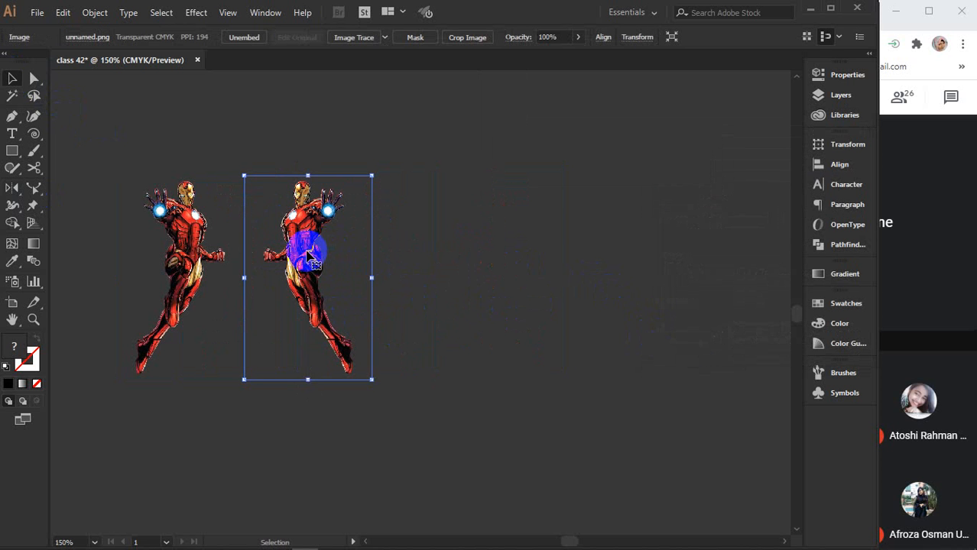
Make a vertical-axis reflected copy of the original Iron Man with the Reflect transform and place it to the original's right
{"action": "right_click", "coordinate": [307, 254]}
{"action": "mouse_move", "coordinate": [348, 357]}
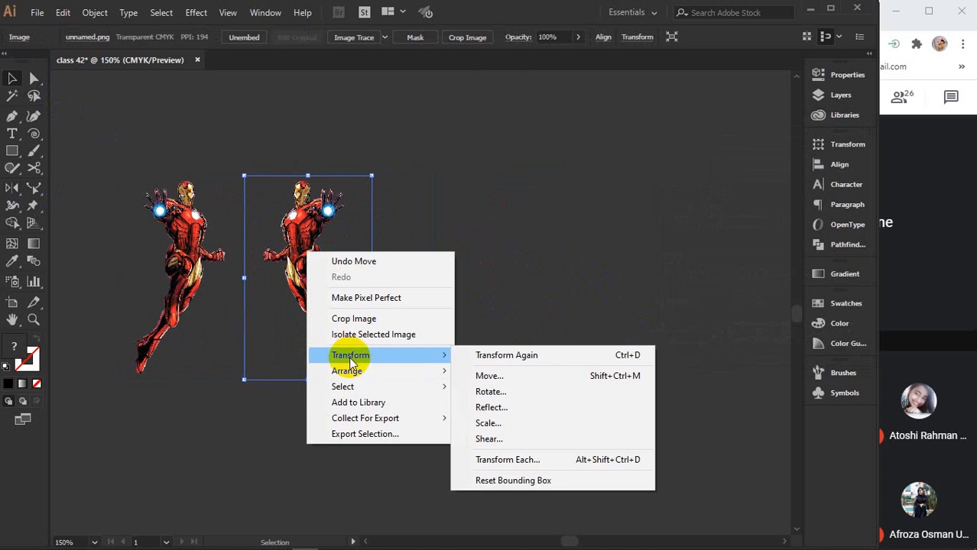
{"action": "left_click", "coordinate": [519, 407]}
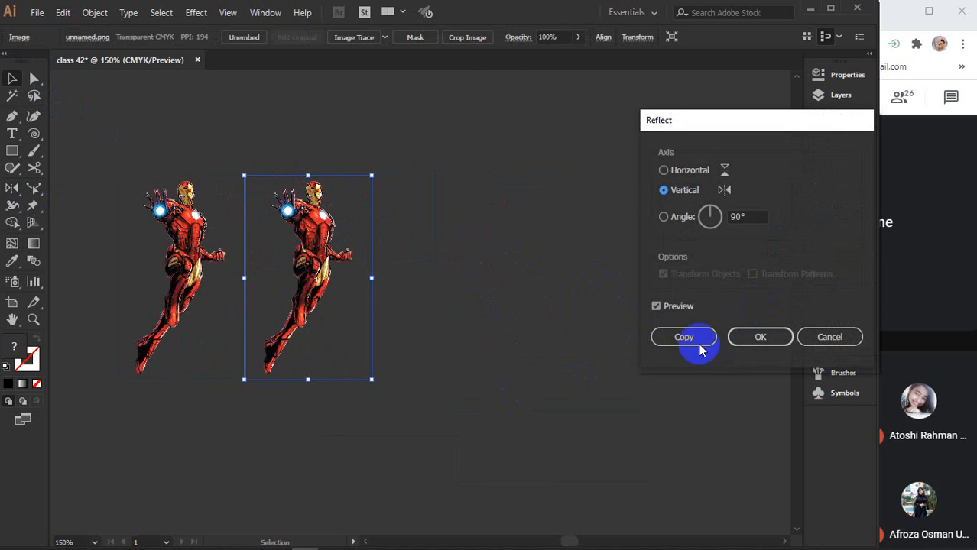
{"action": "left_click", "coordinate": [671, 341]}
{"action": "left_click_drag", "start_coordinate": [314, 238], "coordinate": [436, 257]}
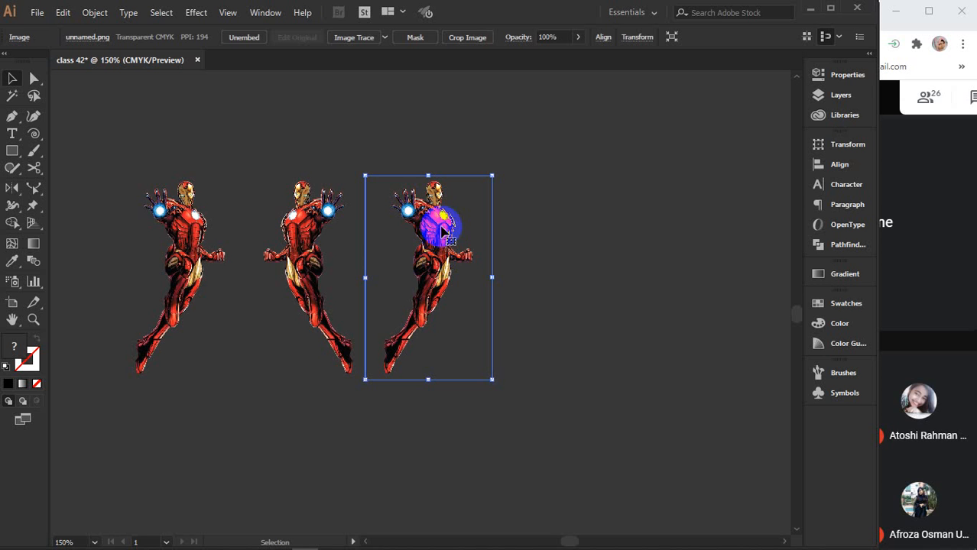
{"action": "right_click", "coordinate": [434, 224]}
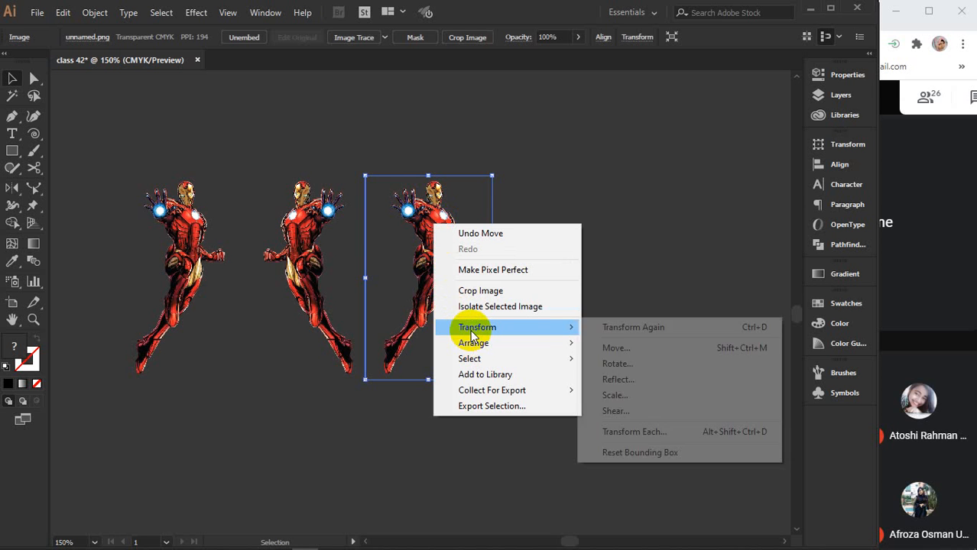
{"action": "left_click", "coordinate": [12, 183]}
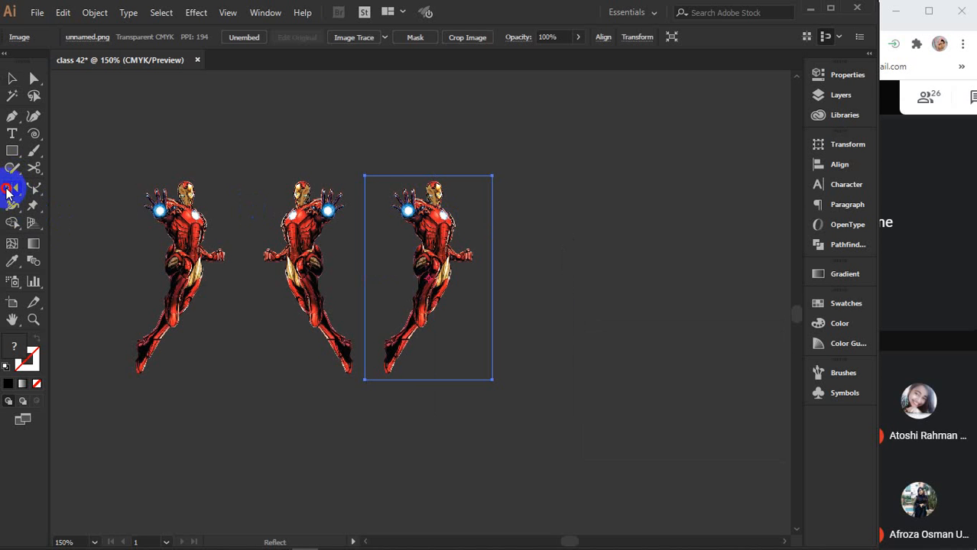
{"action": "left_click_drag", "start_coordinate": [11, 188], "coordinate": [61, 215]}
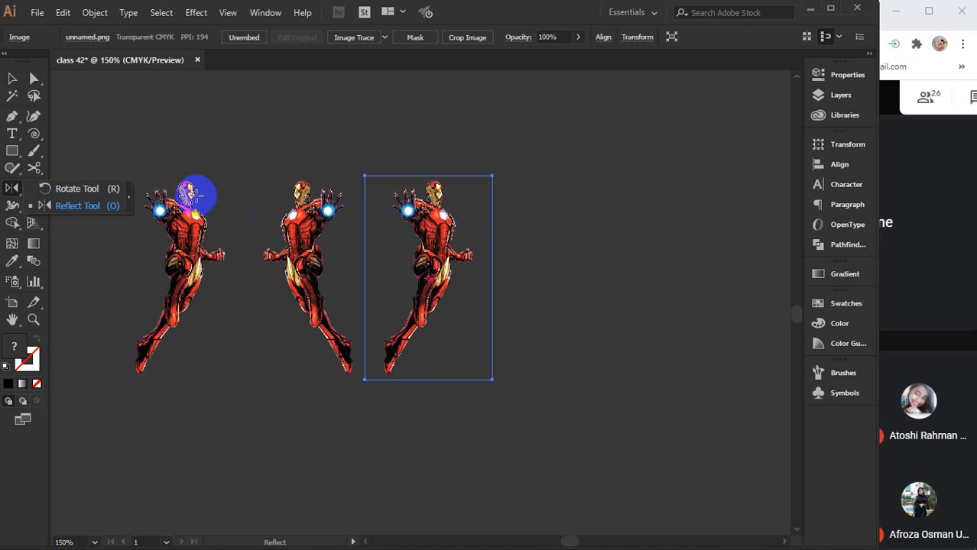
Select all three Iron Man images on the canvas and delete them
{"action": "left_click", "coordinate": [12, 78]}
{"action": "left_click_drag", "start_coordinate": [233, 136], "coordinate": [500, 403]}
{"action": "key", "text": "Delete"}
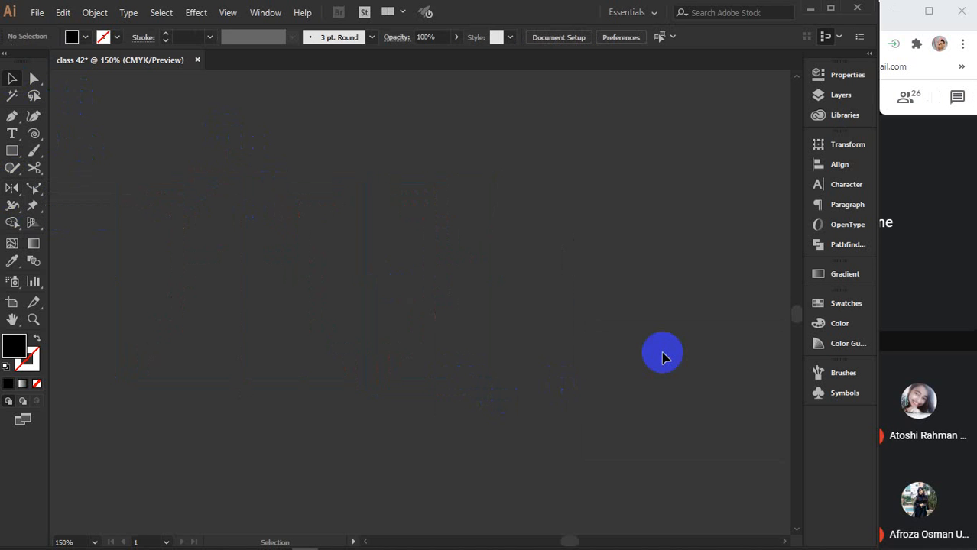
Undo the deletion of the three Iron Man images and delete only the middle and rightmost ones
{"action": "key", "text": "ctrl+z"}
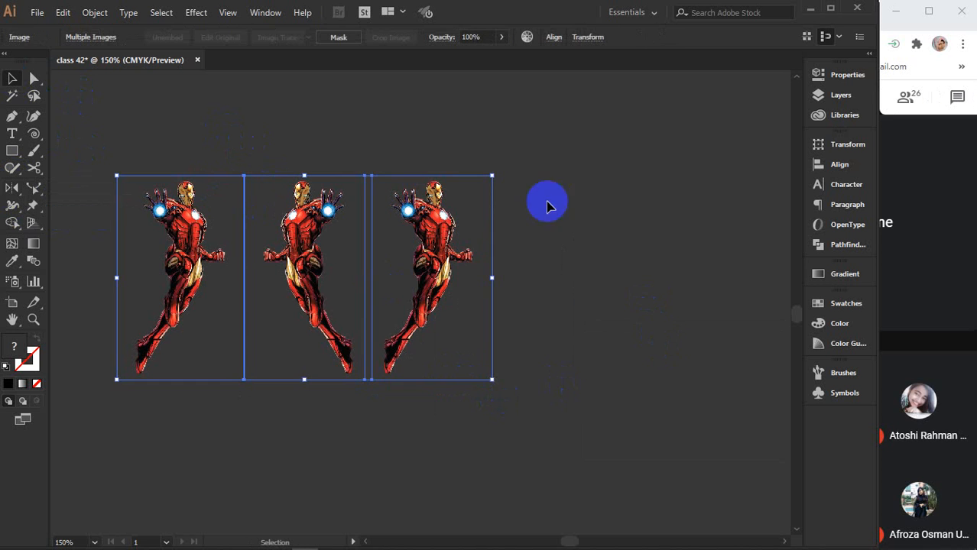
{"action": "left_click_drag", "start_coordinate": [343, 153], "coordinate": [535, 396]}
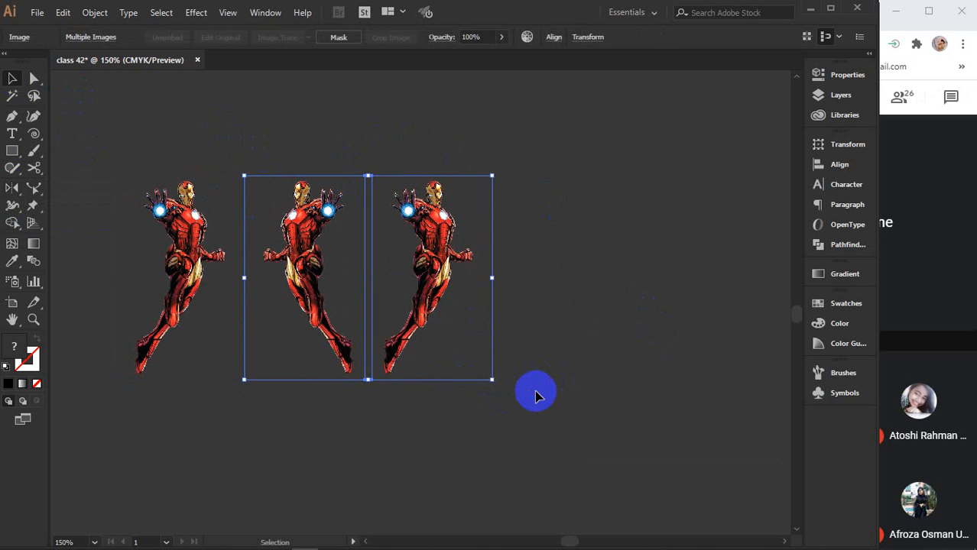
{"action": "key", "text": "Delete"}
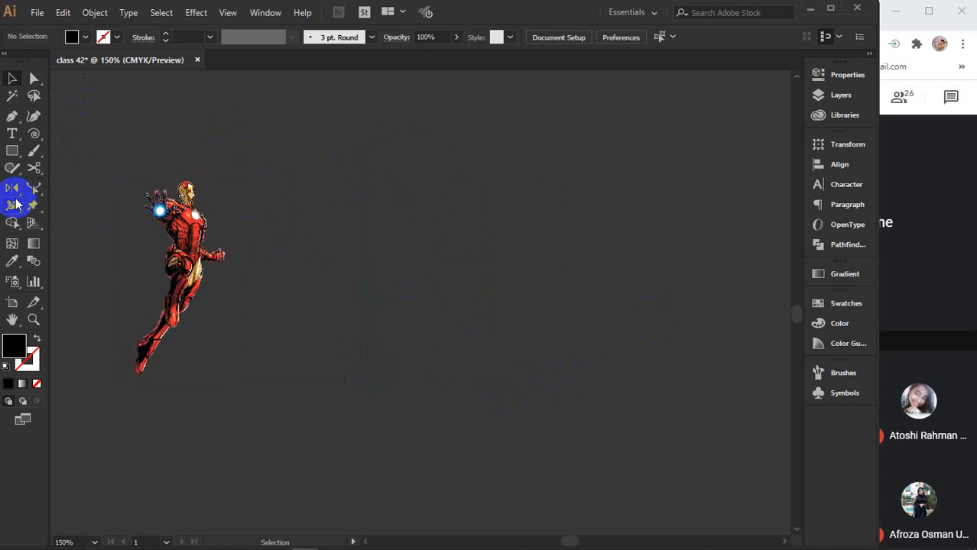
{"action": "left_click_drag", "start_coordinate": [11, 191], "coordinate": [68, 191]}
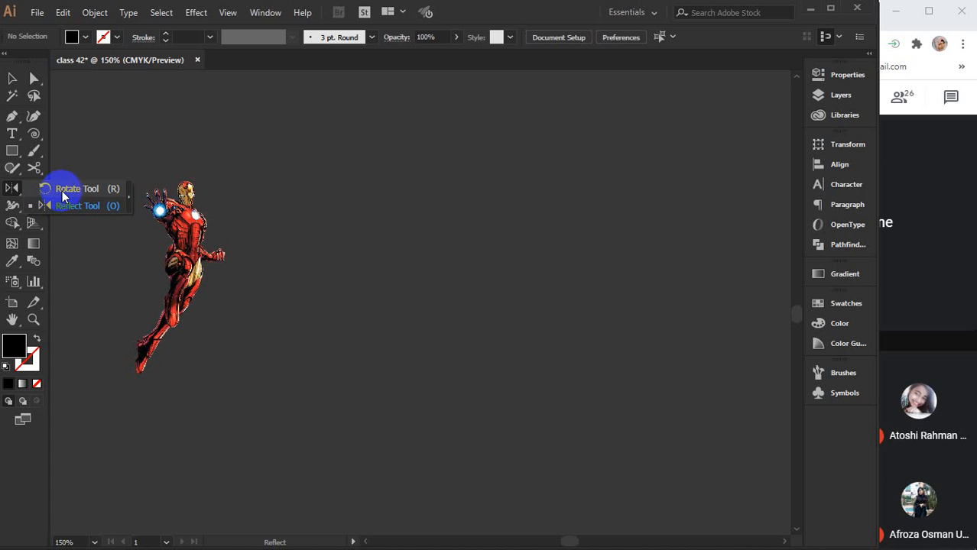
{"action": "left_click", "coordinate": [12, 80]}
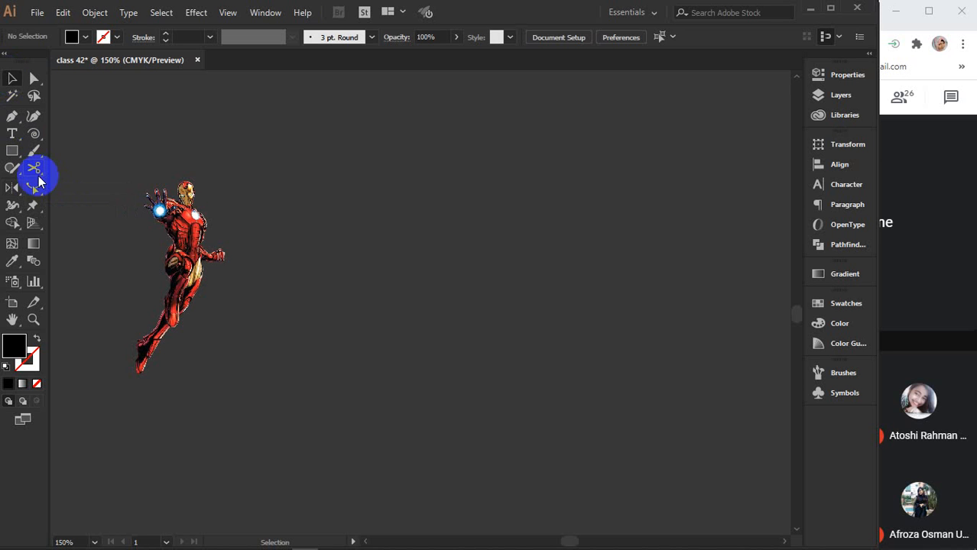
{"action": "left_click_drag", "start_coordinate": [30, 191], "coordinate": [86, 188]}
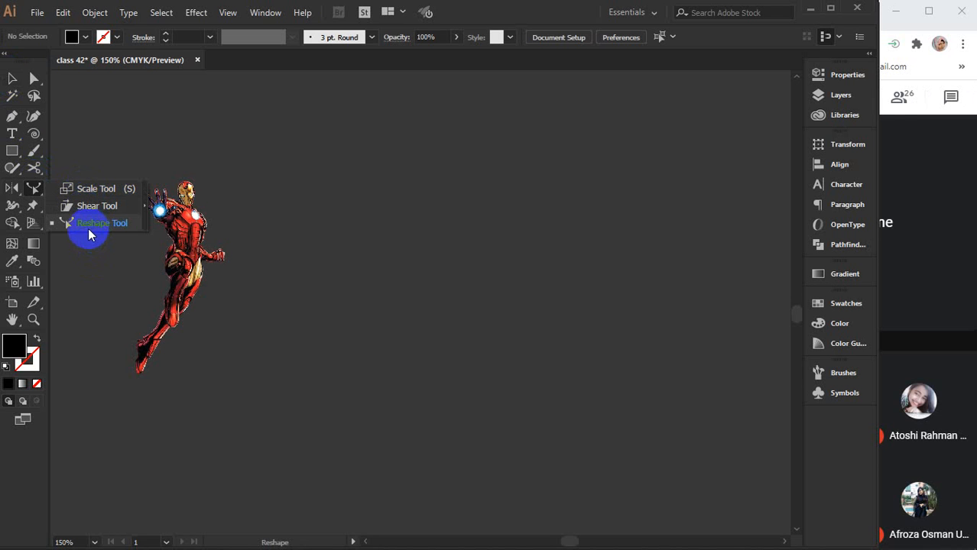
{"action": "left_click", "coordinate": [12, 78]}
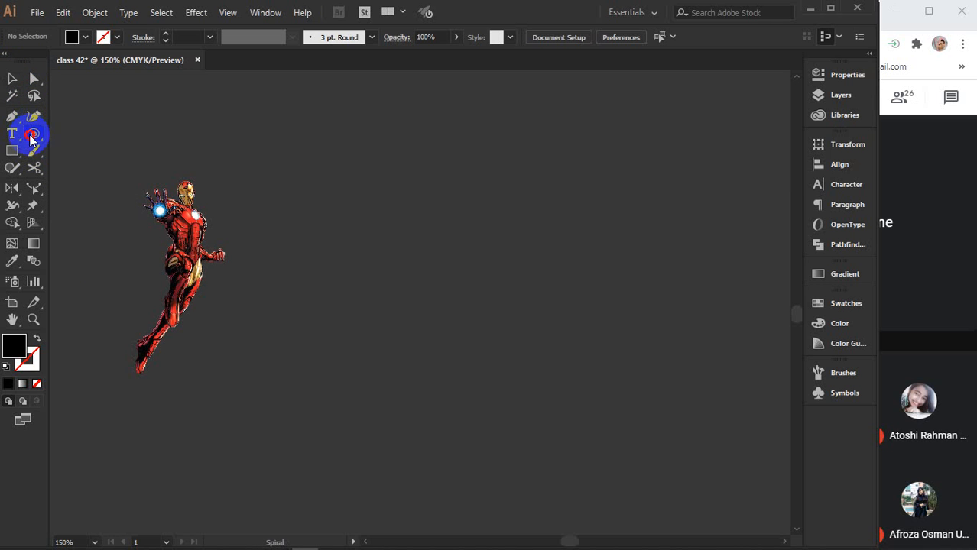
Draw a large spiral to the right of Iron Man and give it a white stroke
{"action": "mouse_move", "coordinate": [590, 231]}
{"action": "left_mouse_down"}
{"action": "mouse_move", "coordinate": [569, 266]}
{"action": "mouse_move", "coordinate": [484, 296]}
{"action": "mouse_move", "coordinate": [450, 293]}
{"action": "left_mouse_up"}
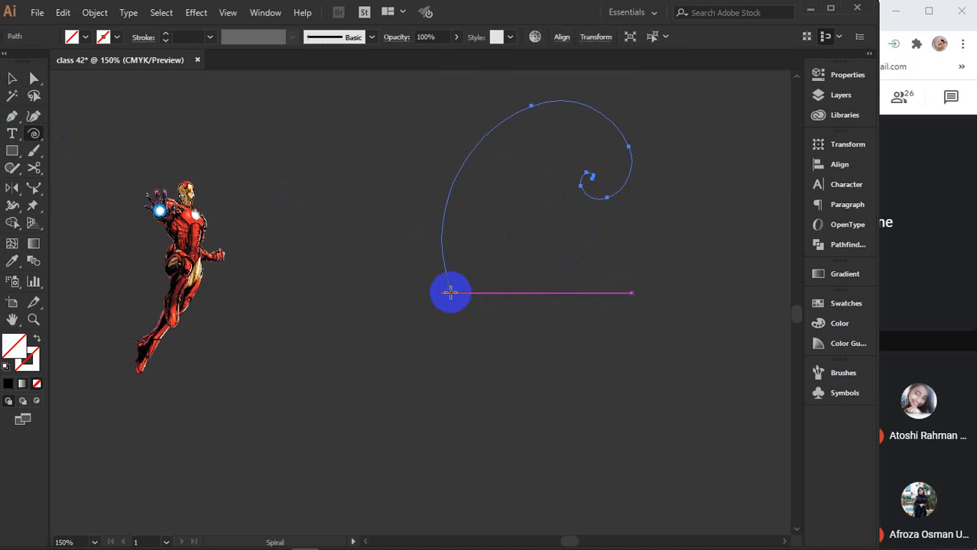
{"action": "left_click", "coordinate": [9, 385]}
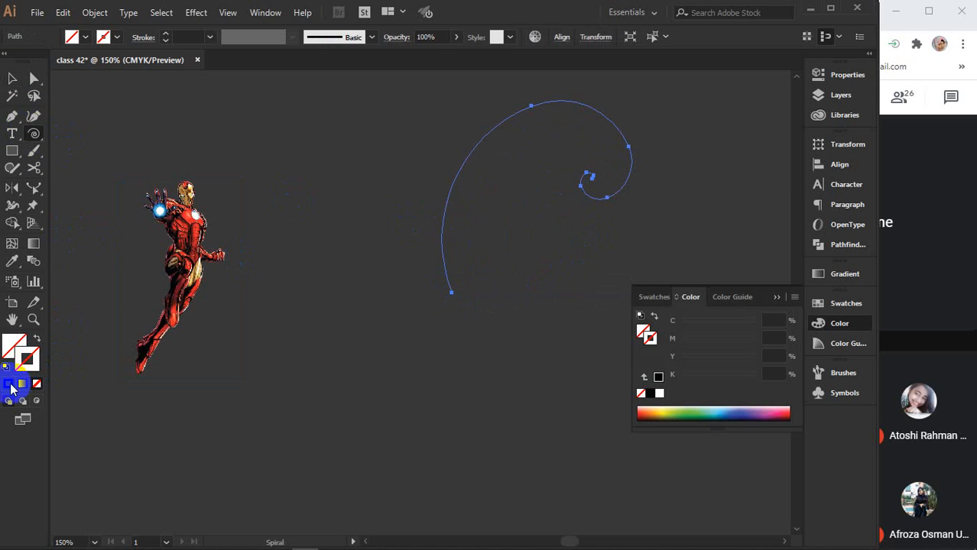
{"action": "left_click", "coordinate": [657, 394]}
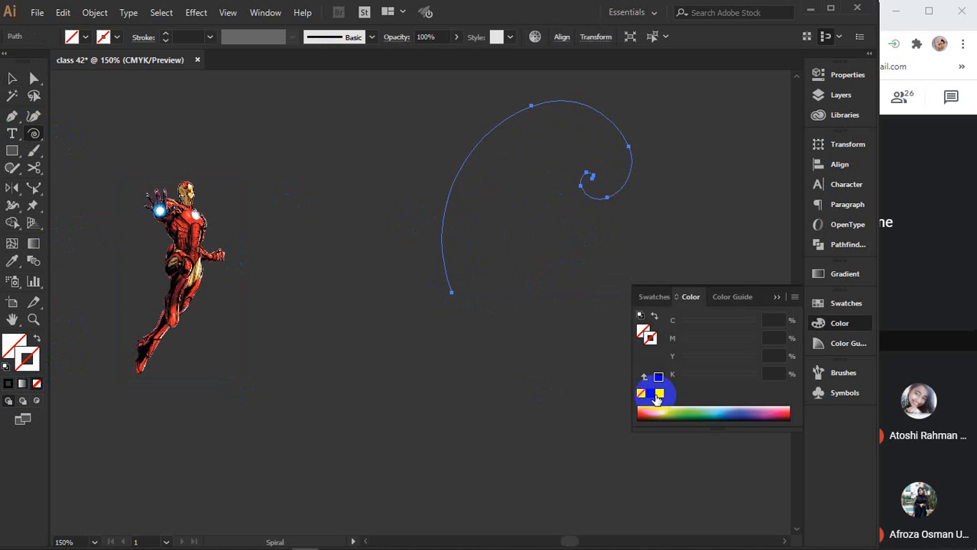
{"action": "left_click", "coordinate": [776, 297]}
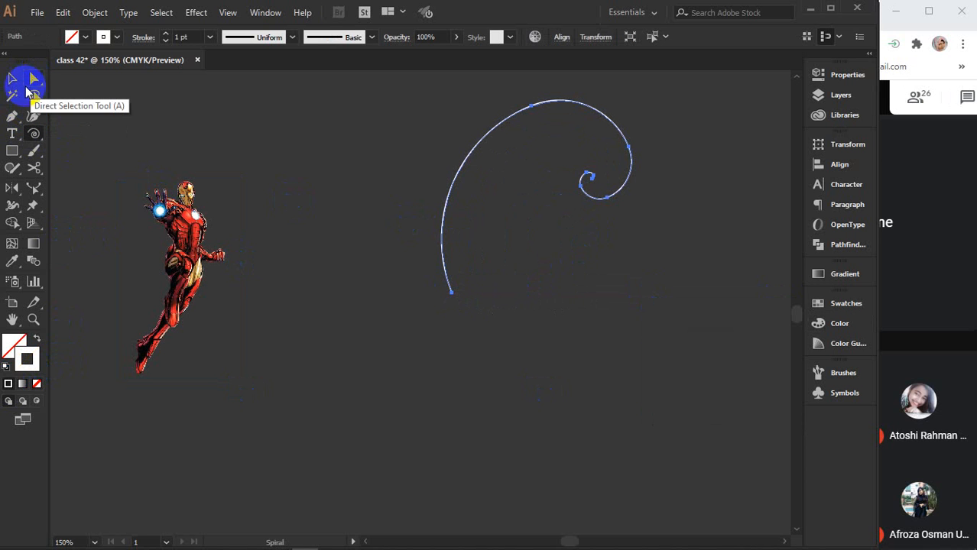
Reshape the spiral with the Reshape tool by pulling its upper-left curve outward and adjusting its right-hand curve
{"action": "left_click", "coordinate": [33, 188]}
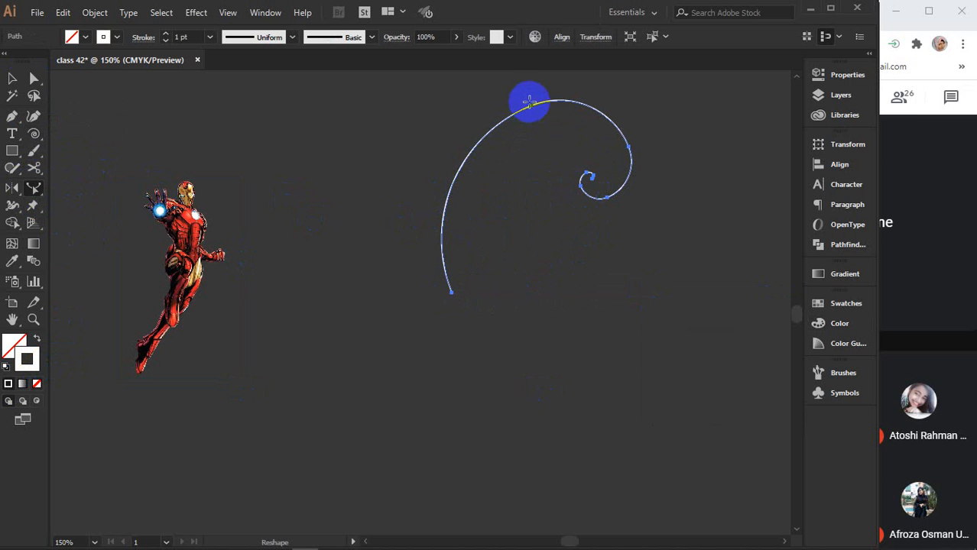
{"action": "left_click_drag", "start_coordinate": [529, 105], "coordinate": [447, 120]}
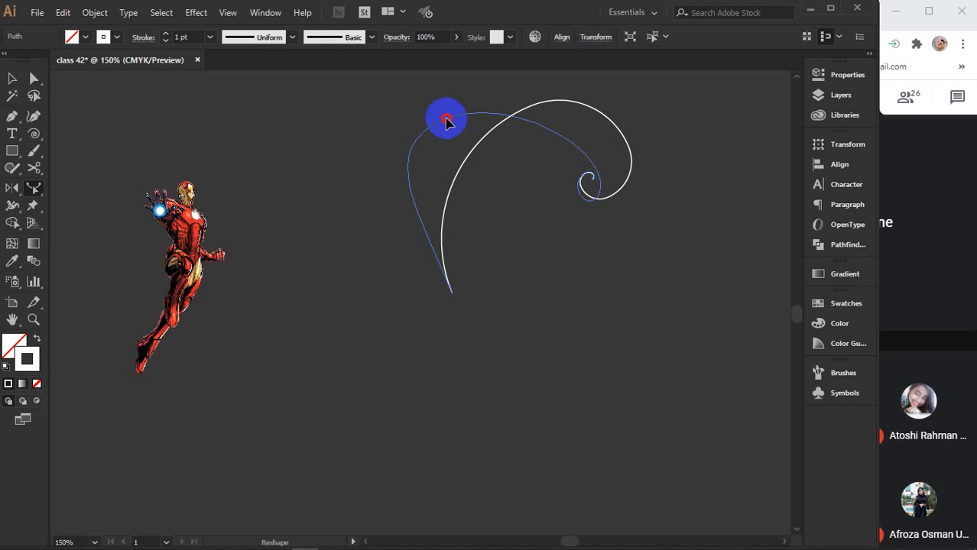
{"action": "left_click_drag", "start_coordinate": [584, 151], "coordinate": [593, 143]}
Select the reshaped spiral and delete it
{"action": "left_click", "coordinate": [12, 78]}
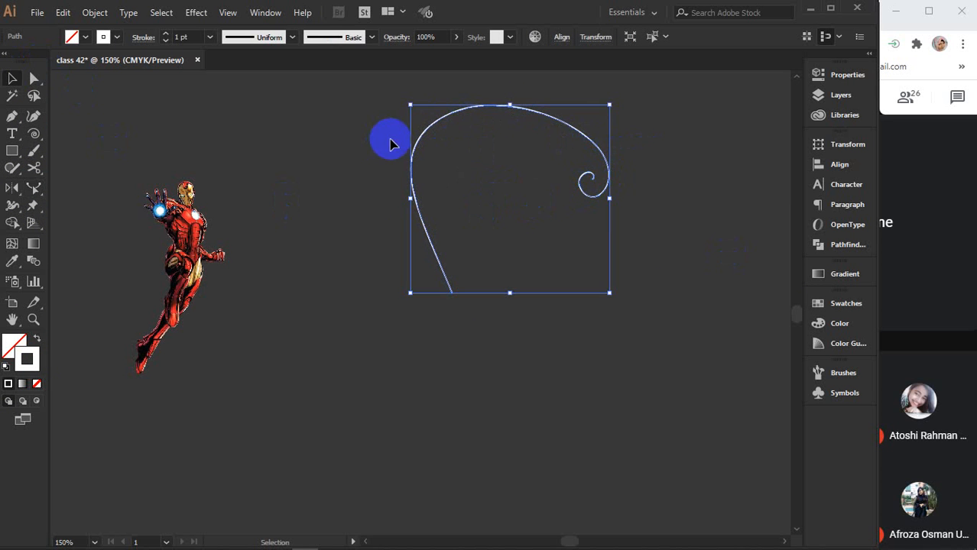
{"action": "left_click_drag", "start_coordinate": [364, 134], "coordinate": [509, 235]}
{"action": "key", "text": "Delete"}
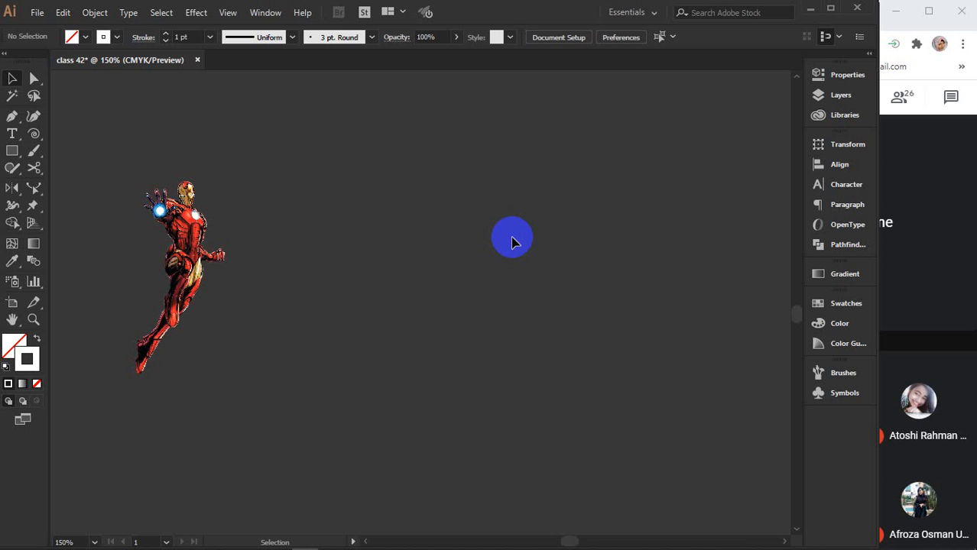
Select the remaining Iron Man image beside the artboard and delete it
{"action": "scroll", "coordinate": [512, 241], "scroll_direction": "down", "scroll_amount": 1, "text": "alt"}
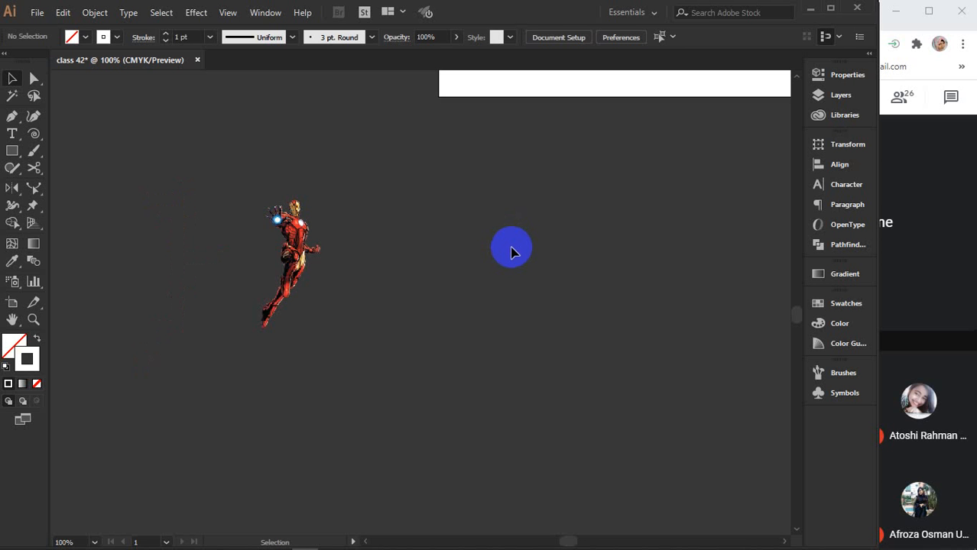
{"action": "left_click_drag", "start_coordinate": [583, 216], "coordinate": [483, 404]}
{"action": "left_click", "coordinate": [176, 405]}
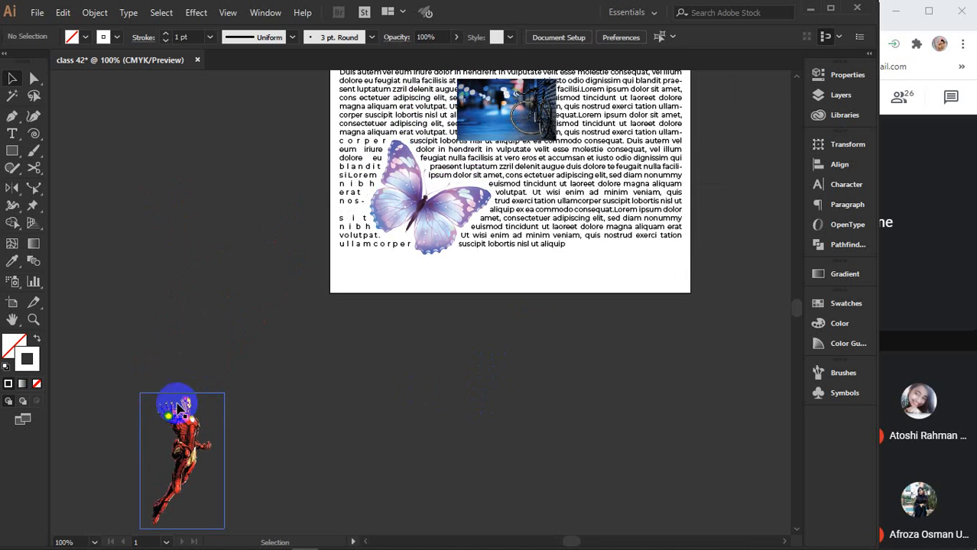
{"action": "left_click_drag", "start_coordinate": [191, 443], "coordinate": [276, 210]}
{"action": "key", "text": "Delete"}
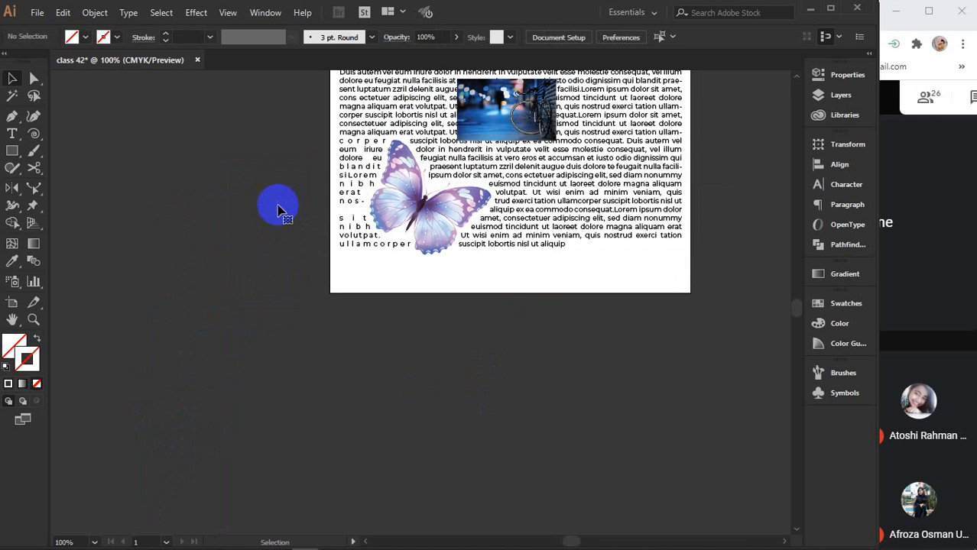
Select the text, butterfly and bicycle photo on the artboard and delete them all
{"action": "scroll", "coordinate": [444, 280], "scroll_direction": "up", "scroll_amount": 5}
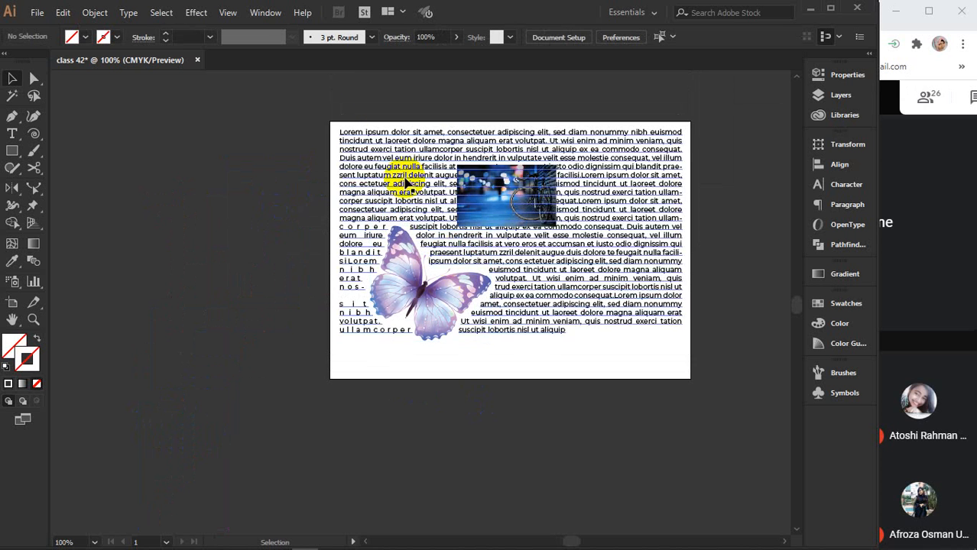
{"action": "left_click_drag", "start_coordinate": [296, 98], "coordinate": [722, 422]}
{"action": "key", "text": "Delete"}
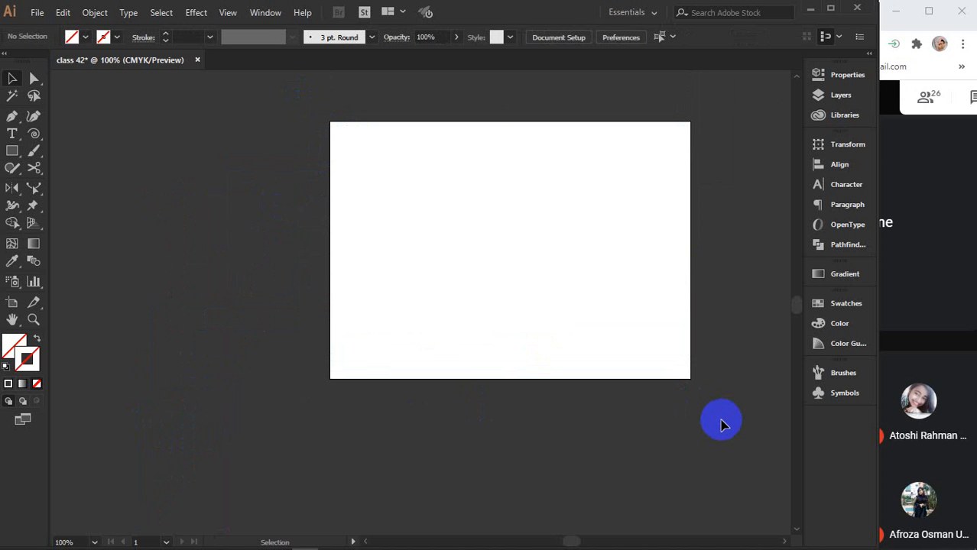
Switch to the Chrome window with the text wrap search, open a new tab and close the search tab
{"action": "left_click", "coordinate": [810, 9]}
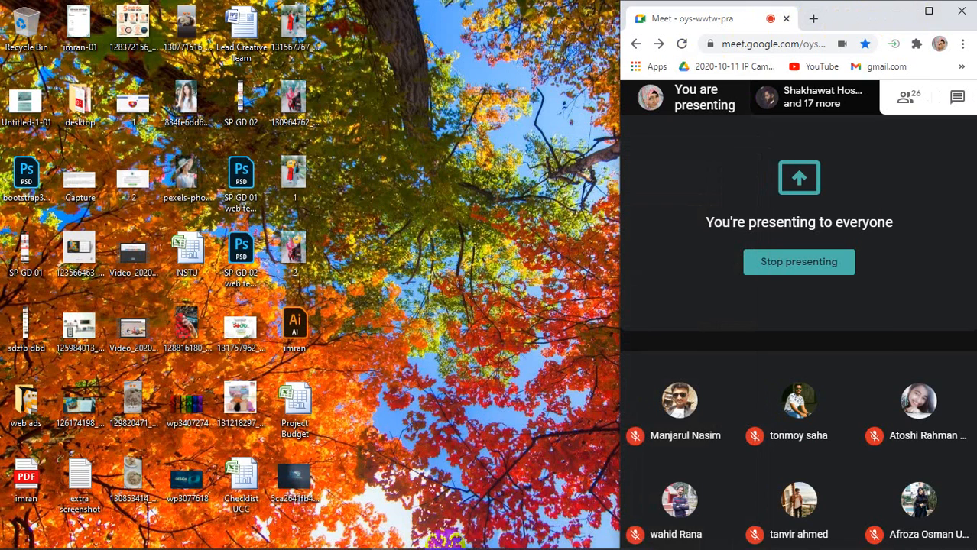
{"action": "mouse_move", "coordinate": [388, 539]}
{"action": "left_click", "coordinate": [497, 489]}
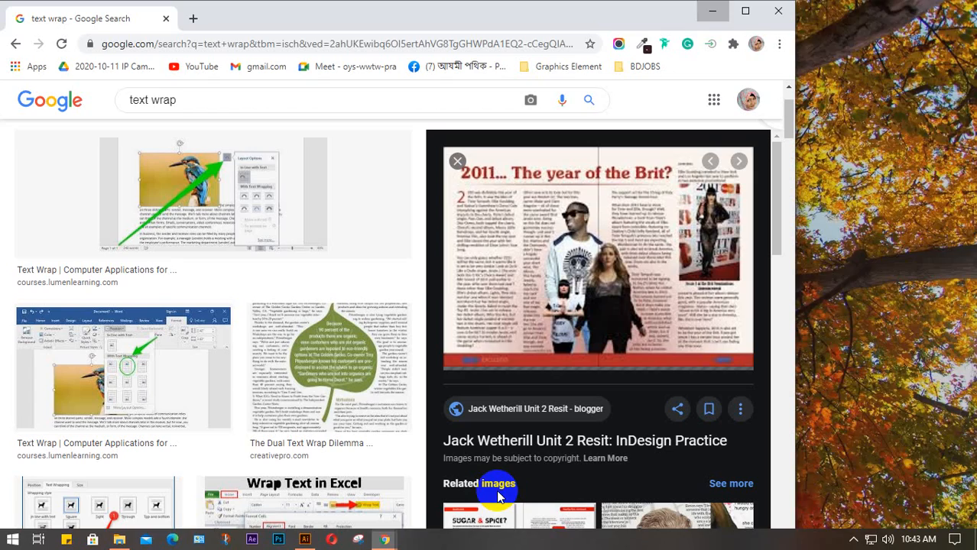
{"action": "left_click", "coordinate": [194, 19]}
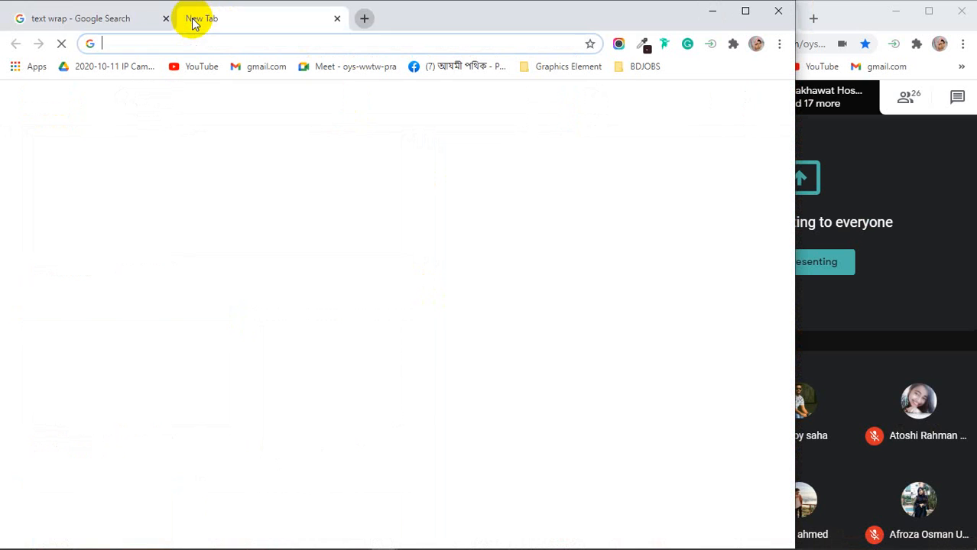
{"action": "left_click", "coordinate": [164, 19]}
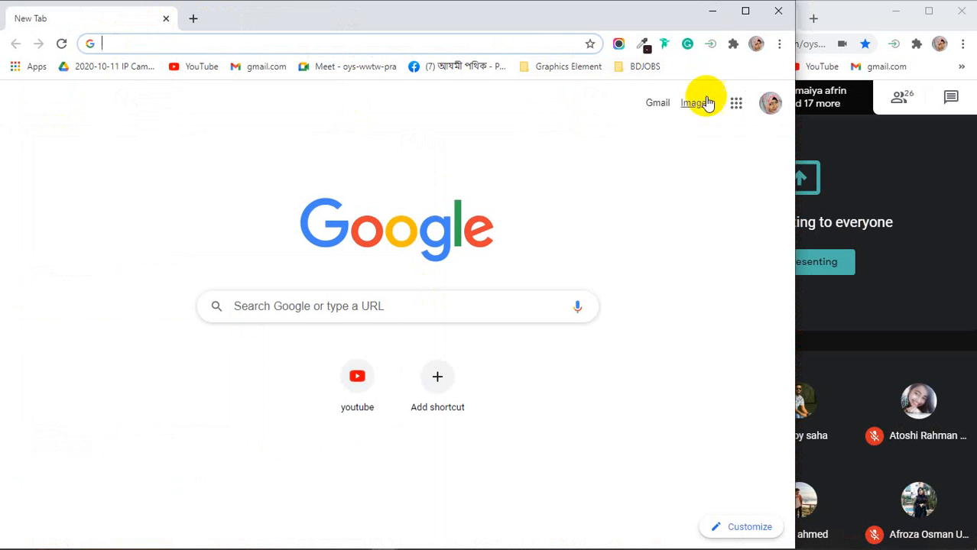
Open Google Sheets and load the spreadsheet "Special Batch- SP GD 01 & 02 & 03- Lot 15.xlsx"
{"action": "left_click", "coordinate": [735, 103]}
{"action": "left_click", "coordinate": [690, 254]}
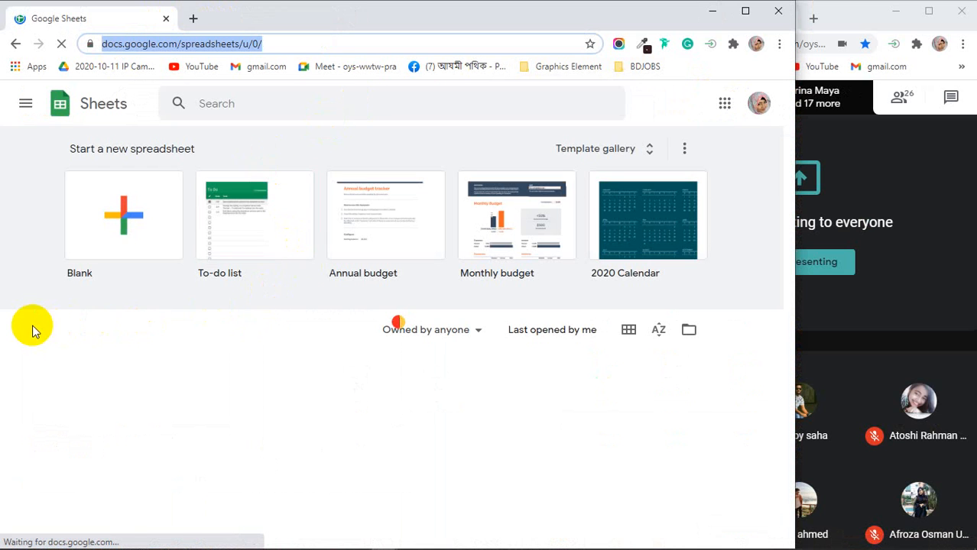
{"action": "scroll", "coordinate": [36, 290], "scroll_direction": "down", "scroll_amount": 1}
{"action": "left_click", "coordinate": [187, 307]}
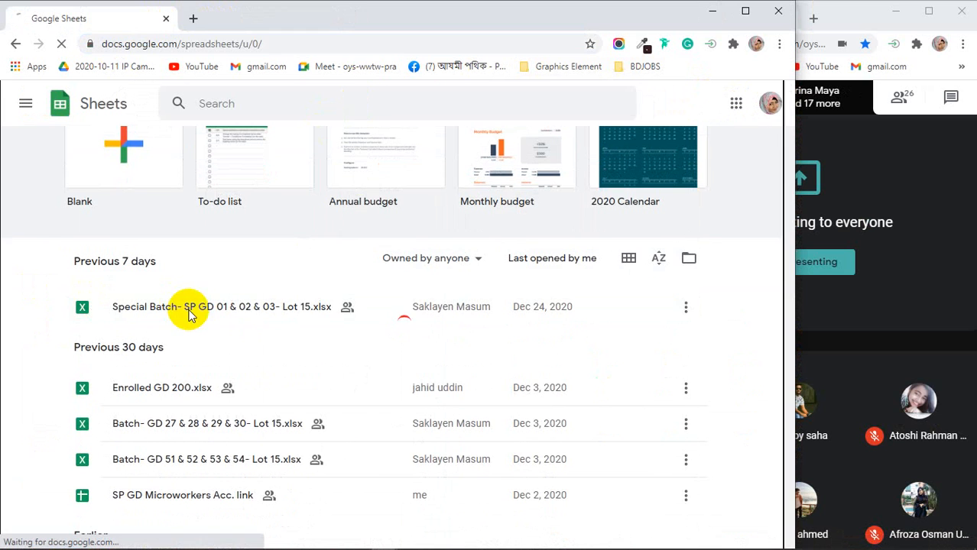
Switch back to Illustrator and set the fill colour to white for the Rectangle tool
{"action": "left_click", "coordinate": [709, 11]}
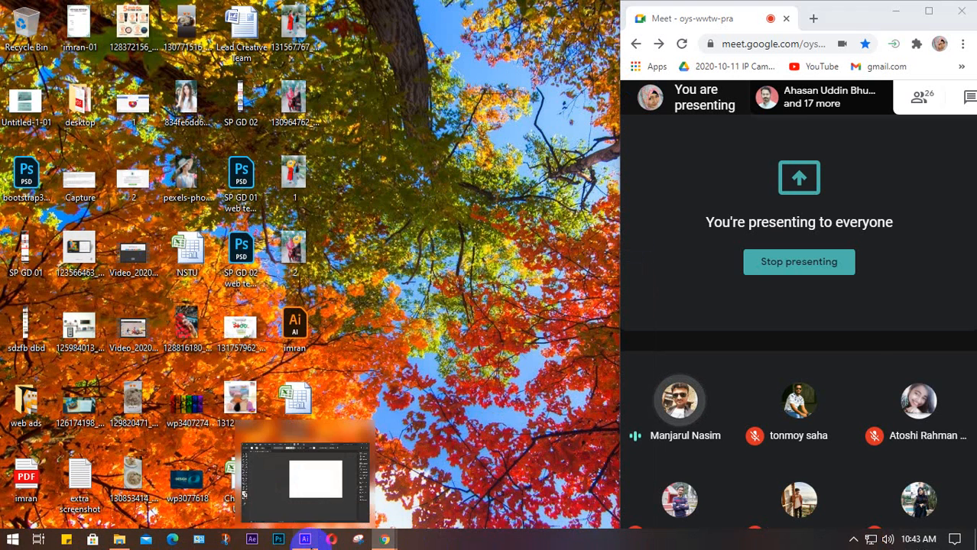
{"action": "left_click", "coordinate": [304, 540]}
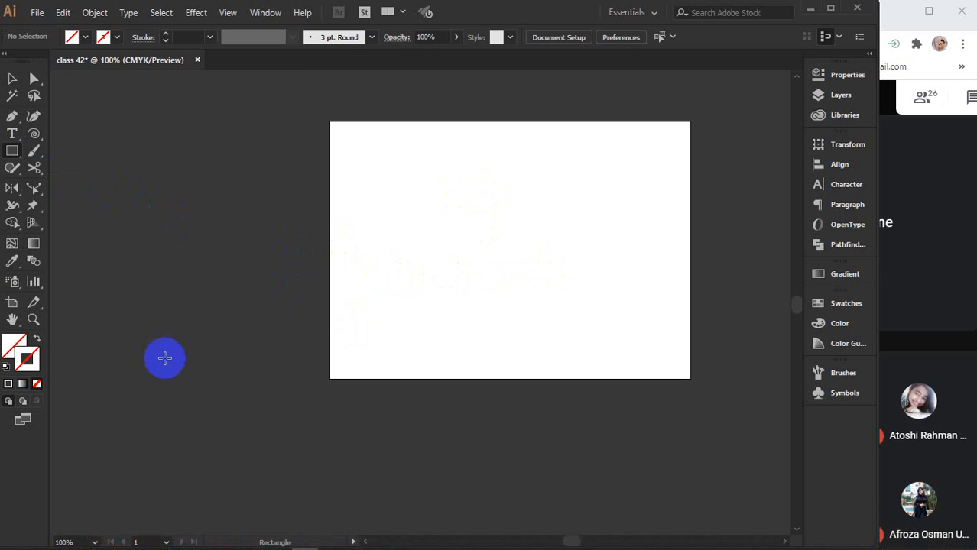
{"action": "left_click", "coordinate": [13, 346]}
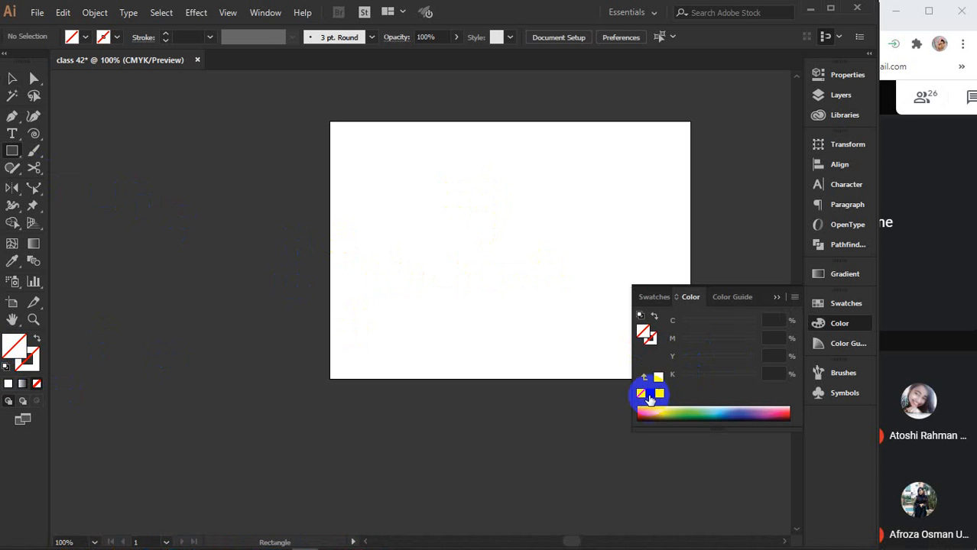
{"action": "left_click", "coordinate": [648, 393]}
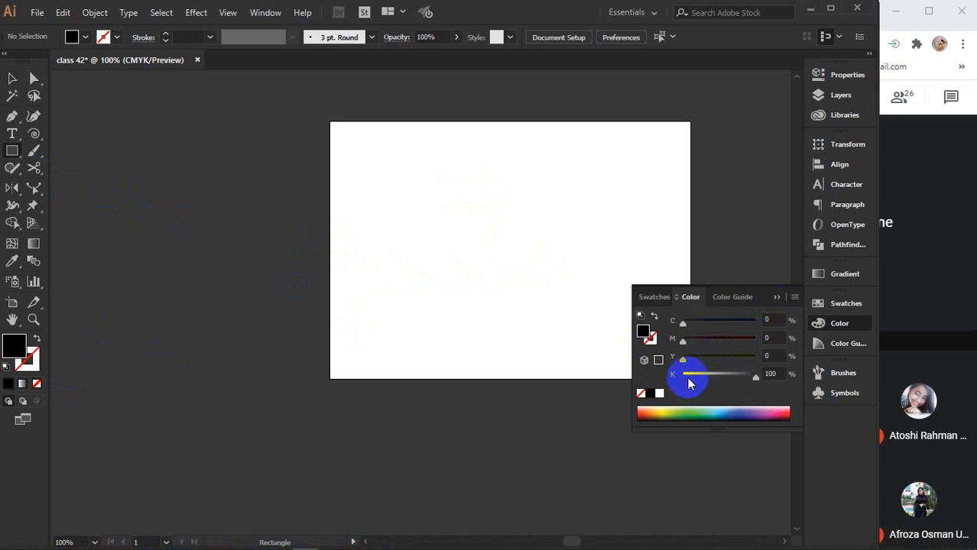
{"action": "left_click", "coordinate": [659, 394]}
{"action": "left_click", "coordinate": [776, 297]}
Draw a wide white rectangle on the empty canvas below the artboard
{"action": "scroll", "coordinate": [265, 347], "scroll_direction": "down", "scroll_amount": 5}
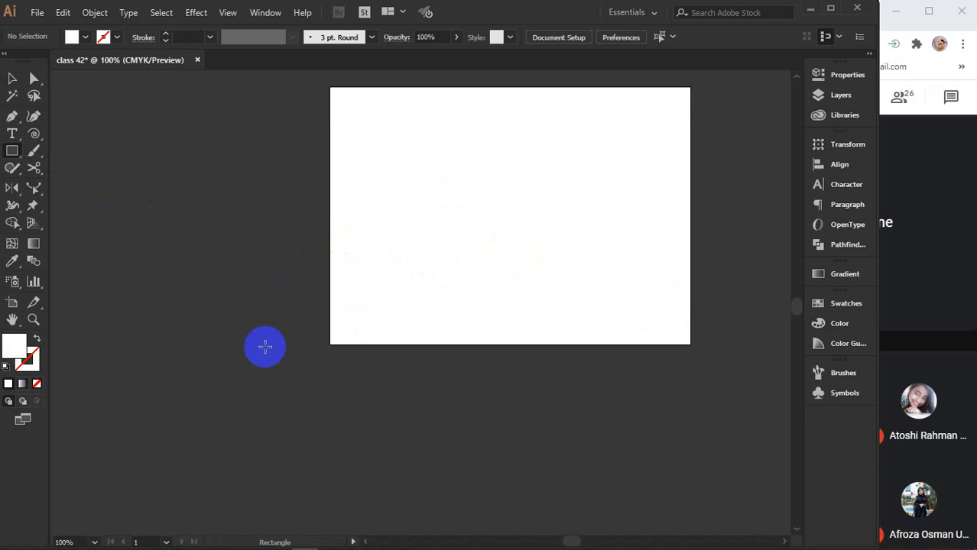
{"action": "scroll", "coordinate": [265, 347], "scroll_direction": "down", "scroll_amount": 3}
{"action": "mouse_move", "coordinate": [217, 288]}
{"action": "left_mouse_down"}
{"action": "mouse_move", "coordinate": [394, 452]}
{"action": "mouse_move", "coordinate": [501, 475]}
{"action": "left_mouse_up"}
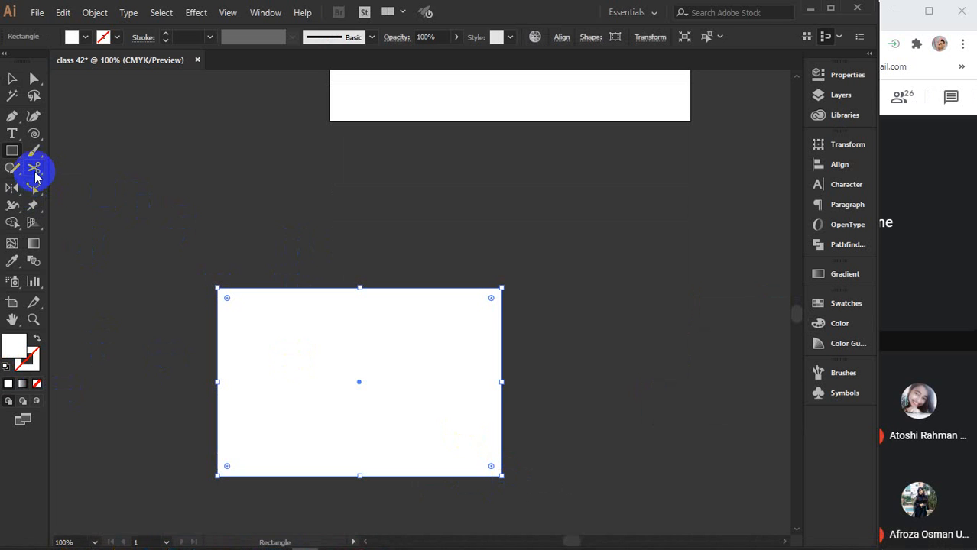
Use the Eraser tool to cut a wavy band across the white rectangle and erase everything above it
{"action": "mouse_move", "coordinate": [35, 175]}
{"action": "left_mouse_down"}
{"action": "mouse_move", "coordinate": [39, 162]}
{"action": "mouse_move", "coordinate": [92, 157]}
{"action": "mouse_move", "coordinate": [94, 169]}
{"action": "left_mouse_up"}
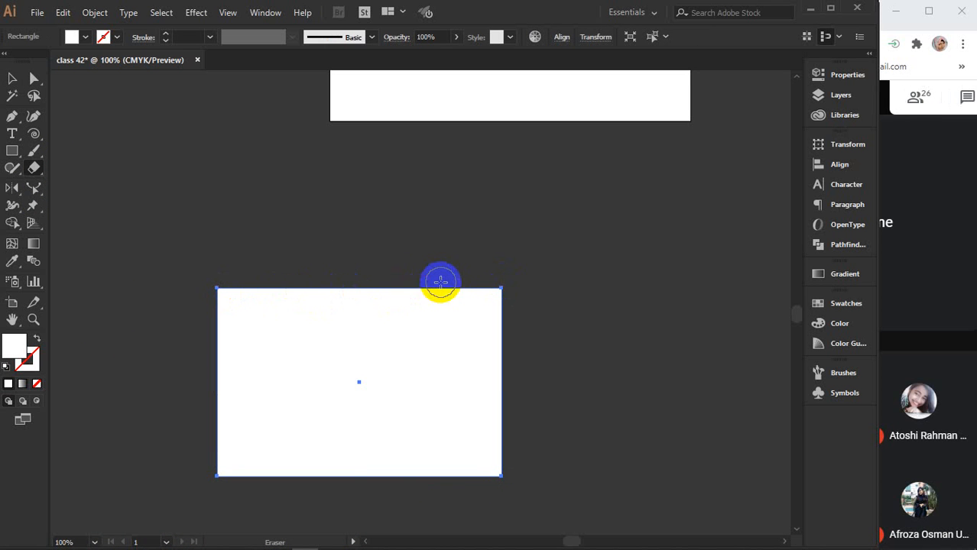
{"action": "mouse_move", "coordinate": [187, 340]}
{"action": "left_mouse_down"}
{"action": "mouse_move", "coordinate": [236, 270]}
{"action": "mouse_move", "coordinate": [302, 281]}
{"action": "left_mouse_up"}
{"action": "mouse_move", "coordinate": [201, 344]}
{"action": "left_mouse_down"}
{"action": "mouse_move", "coordinate": [379, 370]}
{"action": "mouse_move", "coordinate": [545, 358]}
{"action": "mouse_move", "coordinate": [634, 392]}
{"action": "left_mouse_up"}
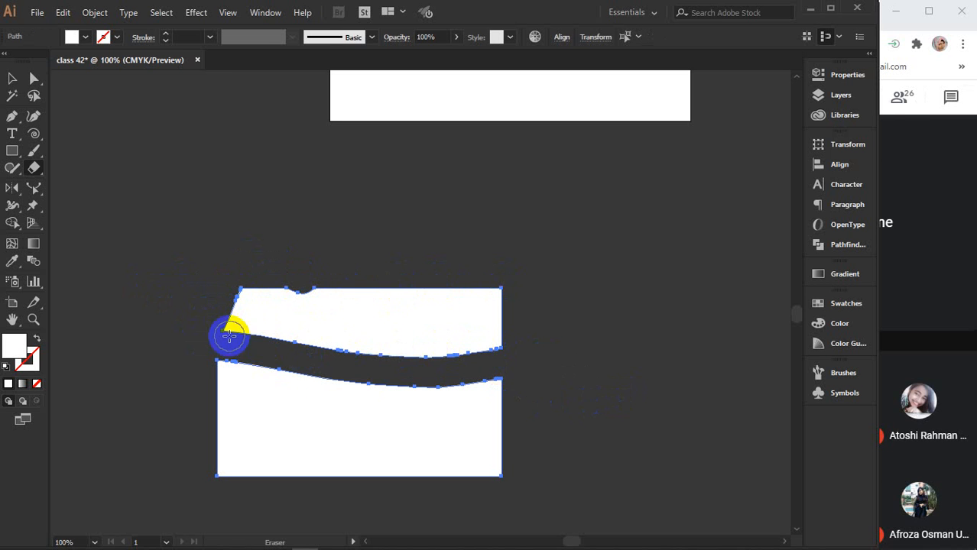
{"action": "mouse_move", "coordinate": [220, 290]}
{"action": "left_mouse_down"}
{"action": "mouse_move", "coordinate": [638, 265]}
{"action": "mouse_move", "coordinate": [244, 299]}
{"action": "mouse_move", "coordinate": [153, 296]}
{"action": "mouse_move", "coordinate": [409, 345]}
{"action": "mouse_move", "coordinate": [568, 344]}
{"action": "mouse_move", "coordinate": [472, 317]}
{"action": "mouse_move", "coordinate": [514, 334]}
{"action": "left_mouse_up"}
{"action": "left_click_drag", "start_coordinate": [264, 312], "coordinate": [544, 318]}
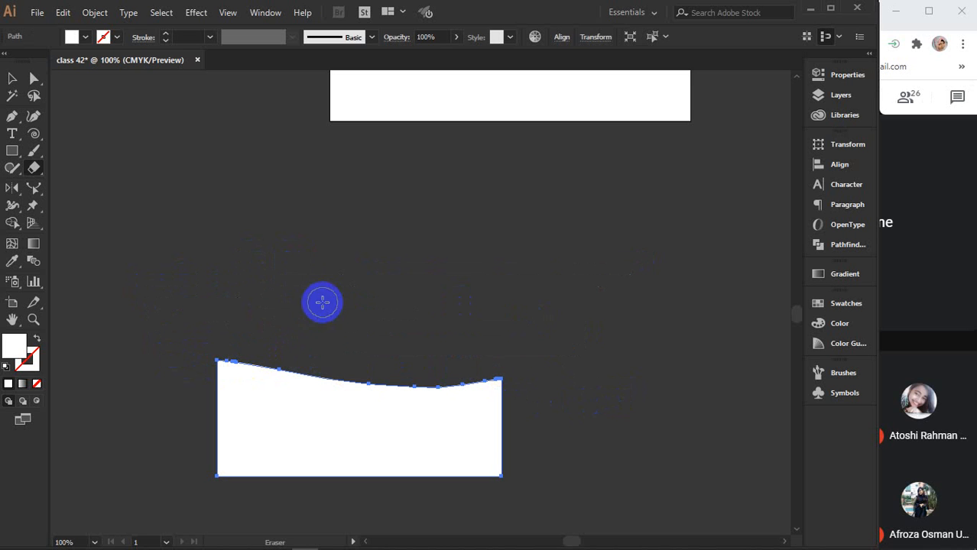
Trim the white shape's upper edge with the Eraser tool and delete the remaining shape
{"action": "mouse_move", "coordinate": [205, 351]}
{"action": "left_mouse_down"}
{"action": "mouse_move", "coordinate": [270, 366]}
{"action": "mouse_move", "coordinate": [375, 367]}
{"action": "left_mouse_up"}
{"action": "mouse_move", "coordinate": [240, 387]}
{"action": "left_mouse_down"}
{"action": "mouse_move", "coordinate": [215, 381]}
{"action": "mouse_move", "coordinate": [405, 379]}
{"action": "left_mouse_up"}
{"action": "left_click", "coordinate": [14, 84]}
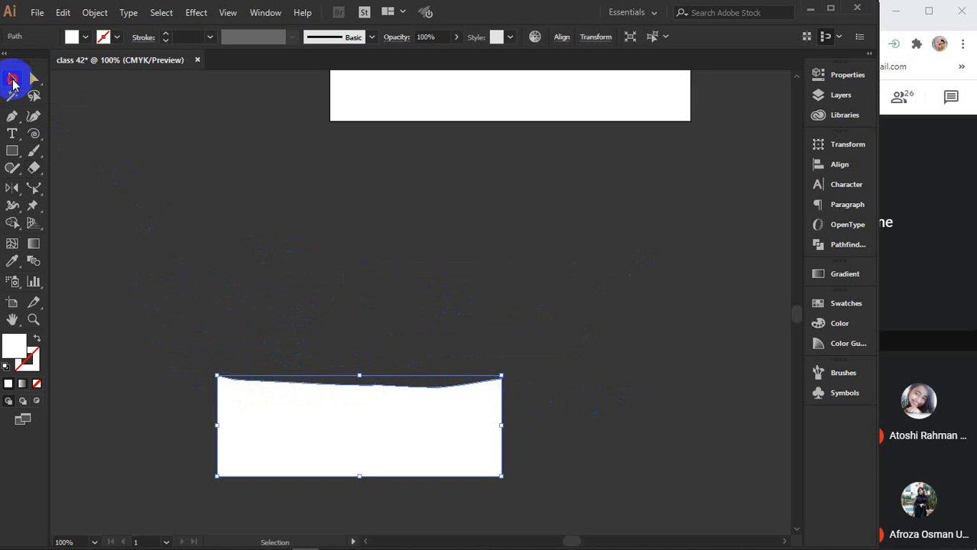
{"action": "left_click", "coordinate": [225, 358]}
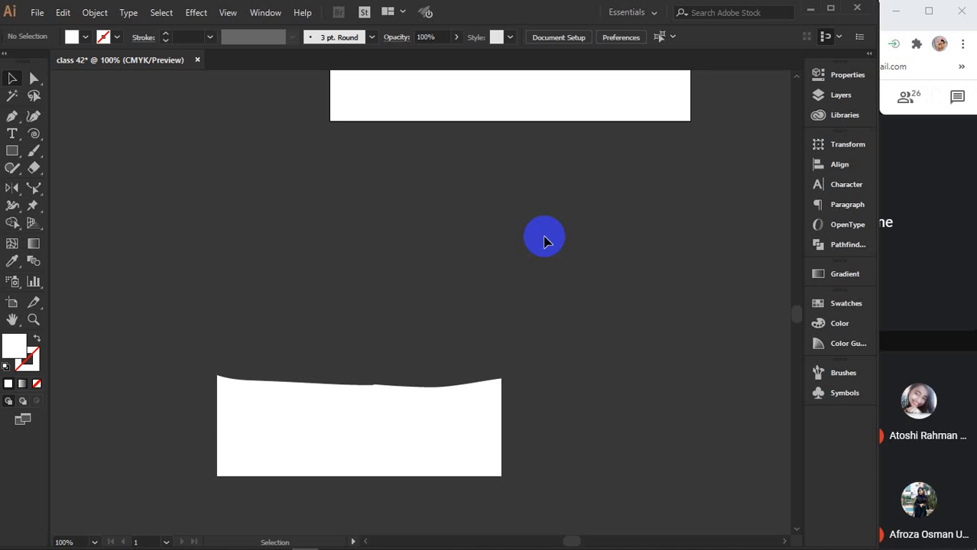
{"action": "mouse_move", "coordinate": [240, 257]}
{"action": "left_mouse_down"}
{"action": "mouse_move", "coordinate": [273, 316]}
{"action": "mouse_move", "coordinate": [391, 443]}
{"action": "left_mouse_up"}
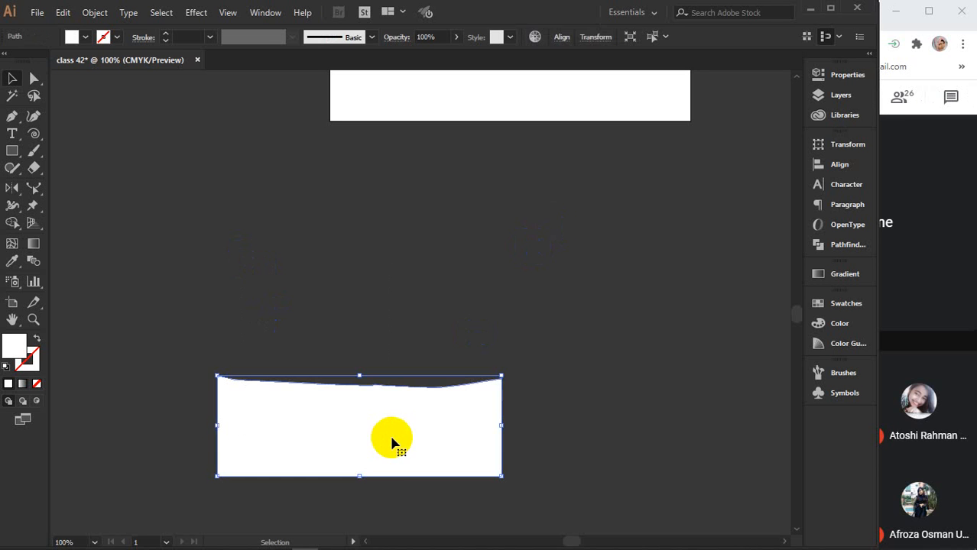
{"action": "key", "text": "Delete"}
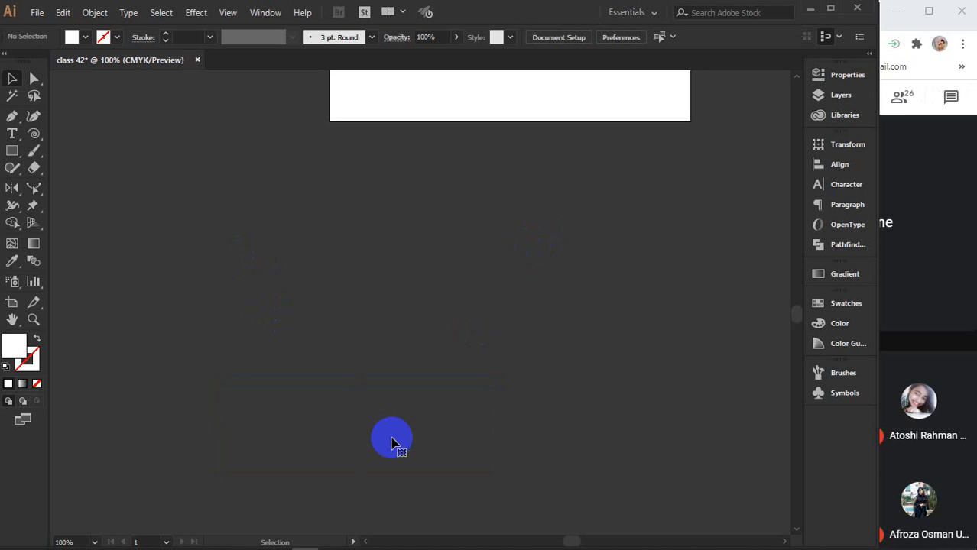
Draw a small white square below the artboard and duplicate it into an evenly spaced horizontal row of seven
{"action": "left_click", "coordinate": [12, 151]}
{"action": "left_click_drag", "start_coordinate": [239, 196], "coordinate": [322, 224]}
{"action": "left_click", "coordinate": [13, 78]}
{"action": "left_click", "coordinate": [258, 231]}
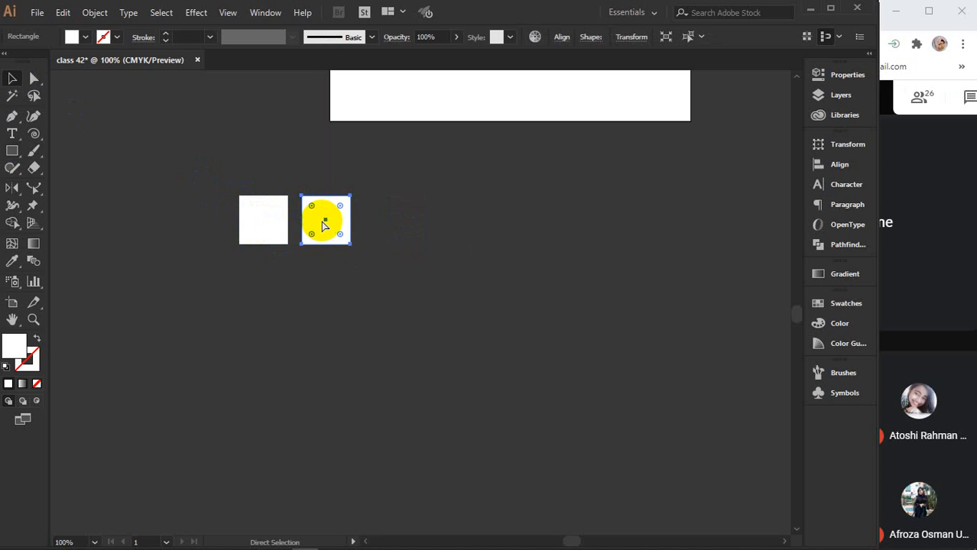
{"action": "key", "text": "ctrl+d"}
{"action": "key", "text": "ctrl+d"}
{"action": "key", "text": "ctrl+d"}
{"action": "key", "text": "ctrl+d"}
{"action": "key", "text": "ctrl+d"}
{"action": "left_click", "coordinate": [333, 298]}
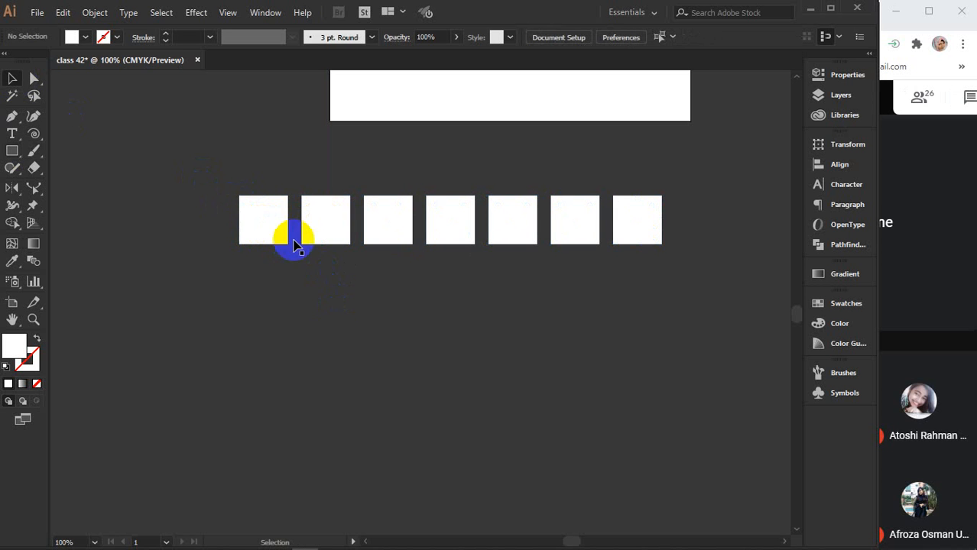
Select the first, third, fourth and sixth squares in the row together and fill them with red #ff0049
{"action": "left_click", "coordinate": [252, 218]}
{"action": "left_click", "coordinate": [371, 223]}
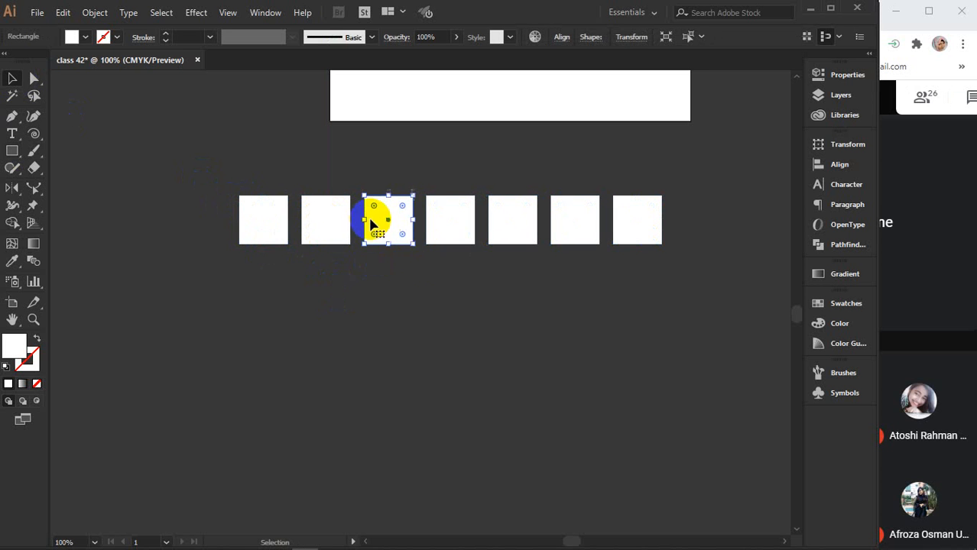
{"action": "left_click", "coordinate": [443, 220]}
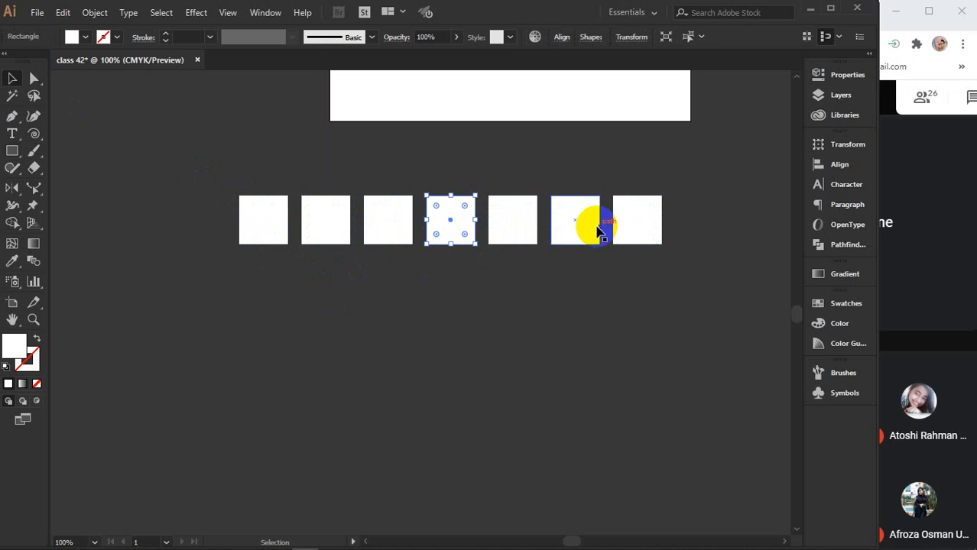
{"action": "left_click", "coordinate": [599, 231]}
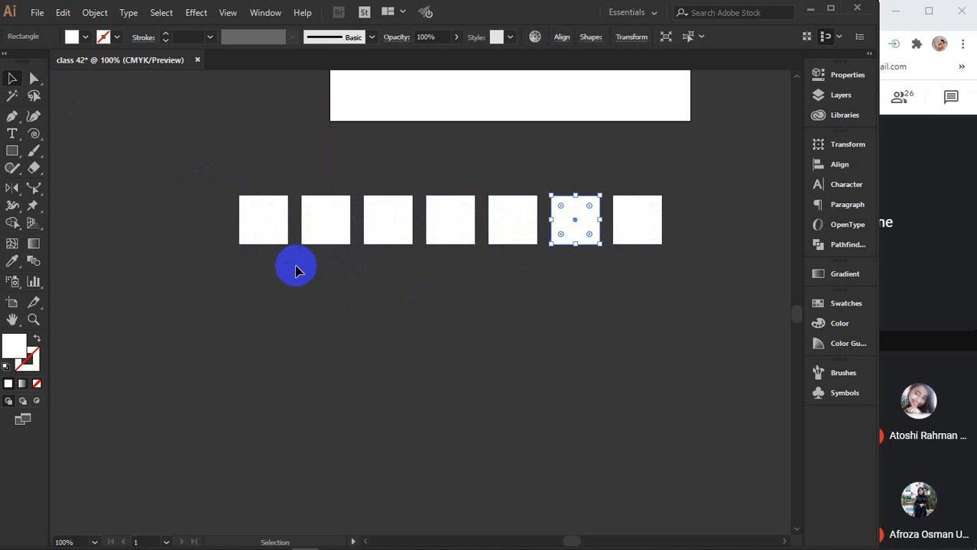
{"action": "left_click", "coordinate": [450, 237], "text": "shift"}
{"action": "left_click", "coordinate": [388, 234], "text": "shift"}
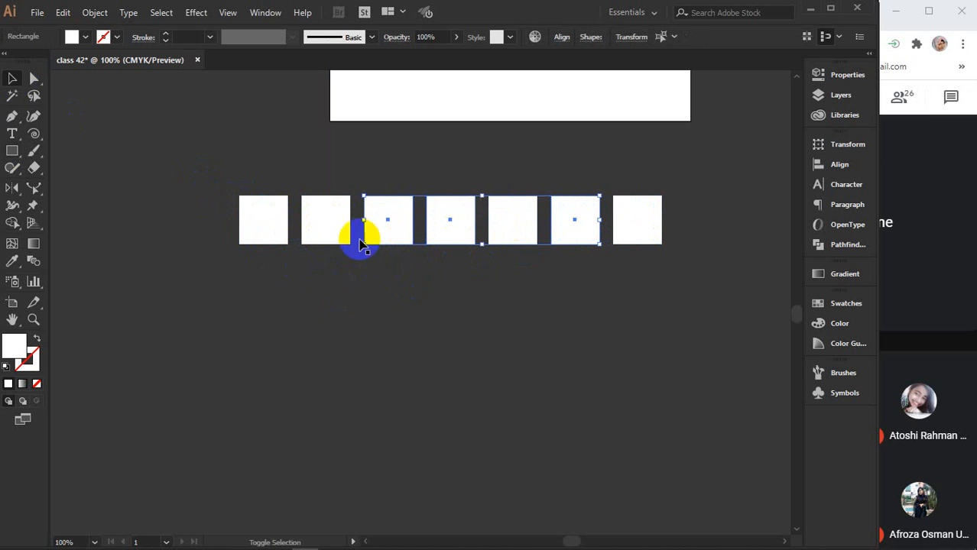
{"action": "left_click", "coordinate": [258, 232], "text": "shift"}
{"action": "left_click", "coordinate": [7, 350]}
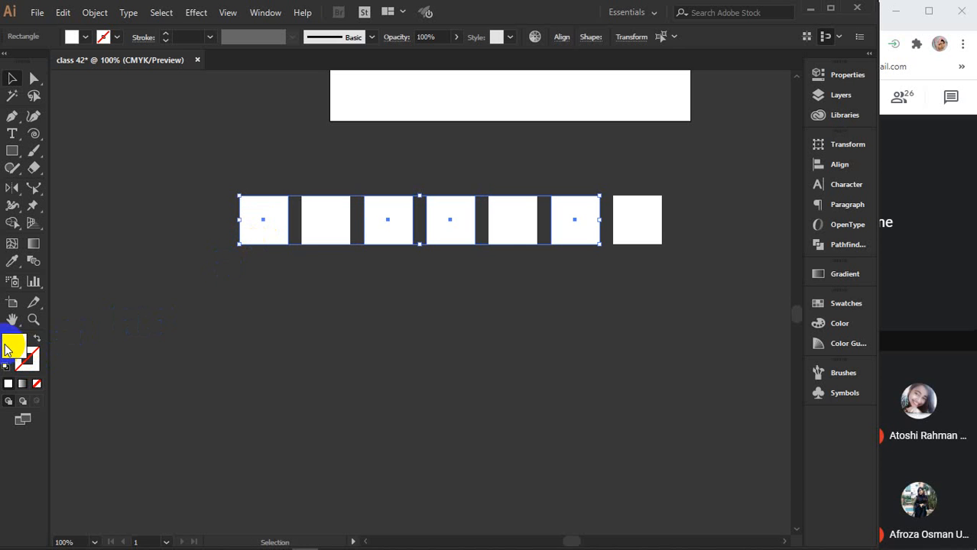
{"action": "left_click_drag", "start_coordinate": [556, 327], "coordinate": [659, 255]}
{"action": "left_click", "coordinate": [783, 265]}
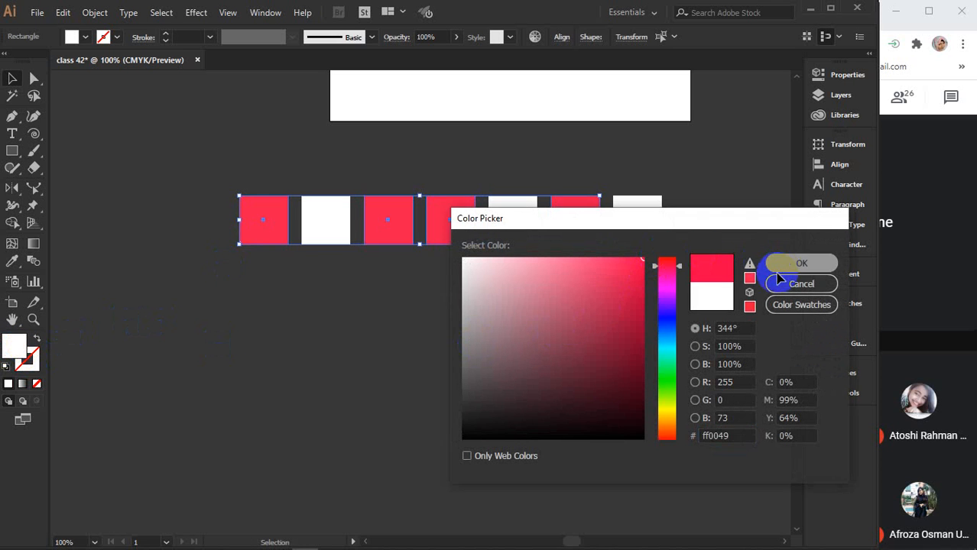
{"action": "left_click", "coordinate": [341, 344]}
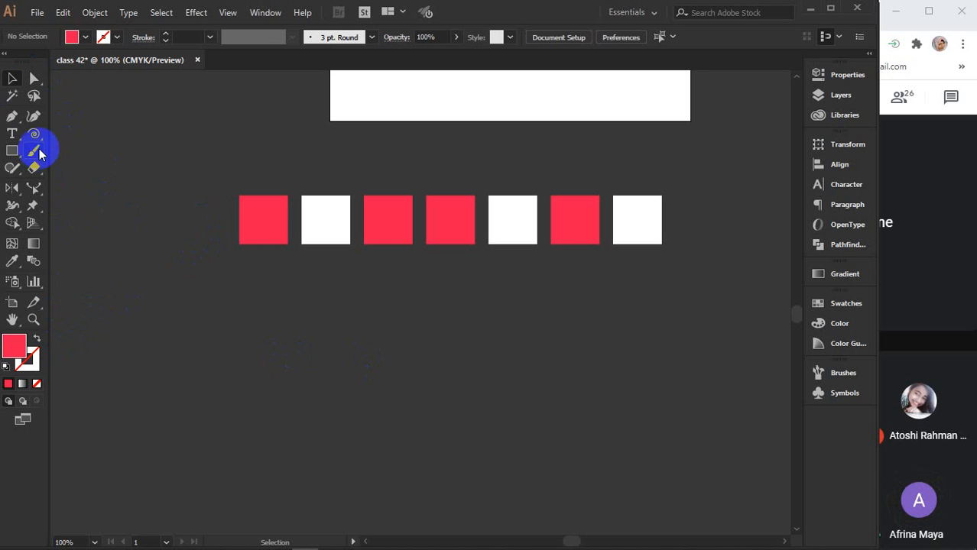
Set no fill and a black stroke, and draw a short curved open path with the Pen tool below the squares
{"action": "left_click", "coordinate": [39, 384]}
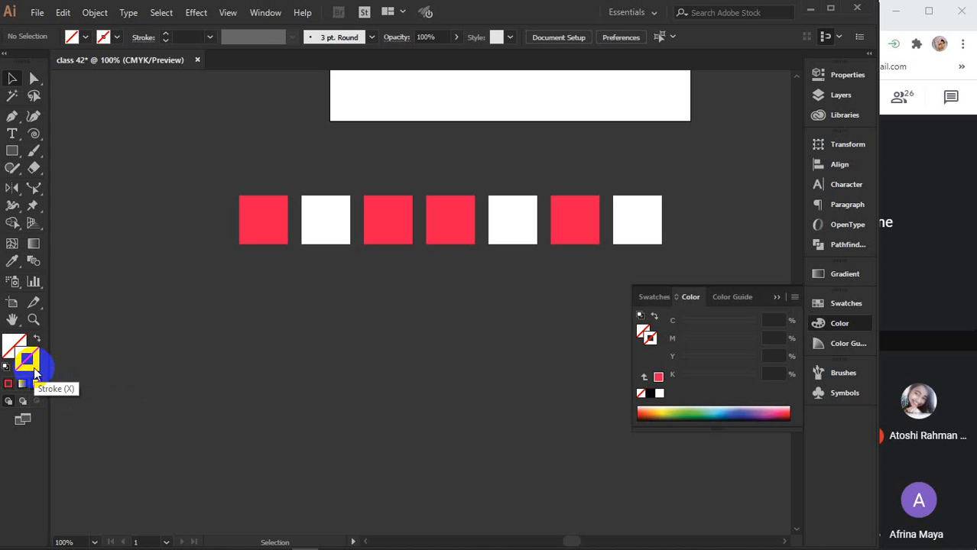
{"action": "left_click", "coordinate": [650, 393]}
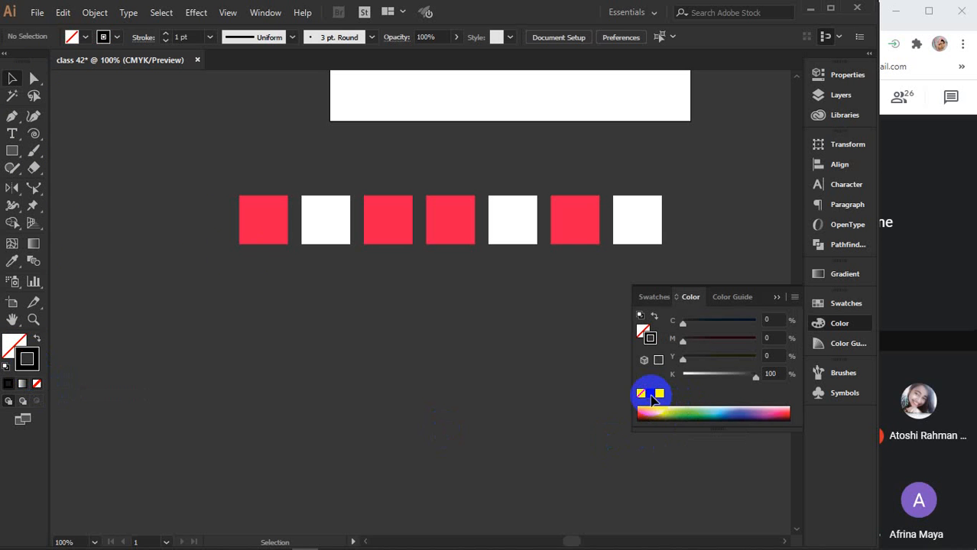
{"action": "left_click", "coordinate": [12, 116]}
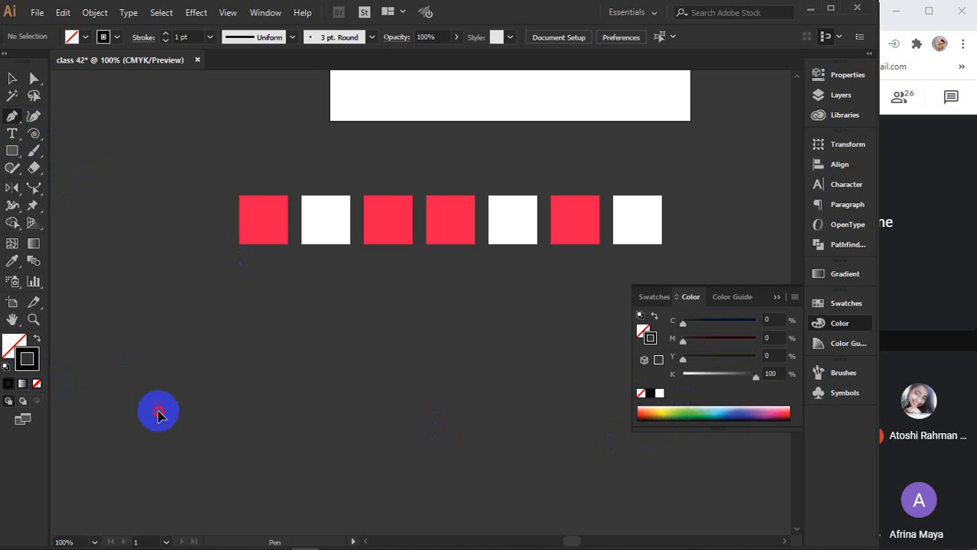
{"action": "left_click", "coordinate": [158, 410]}
{"action": "left_click", "coordinate": [296, 353]}
{"action": "left_click_drag", "start_coordinate": [295, 351], "coordinate": [340, 359]}
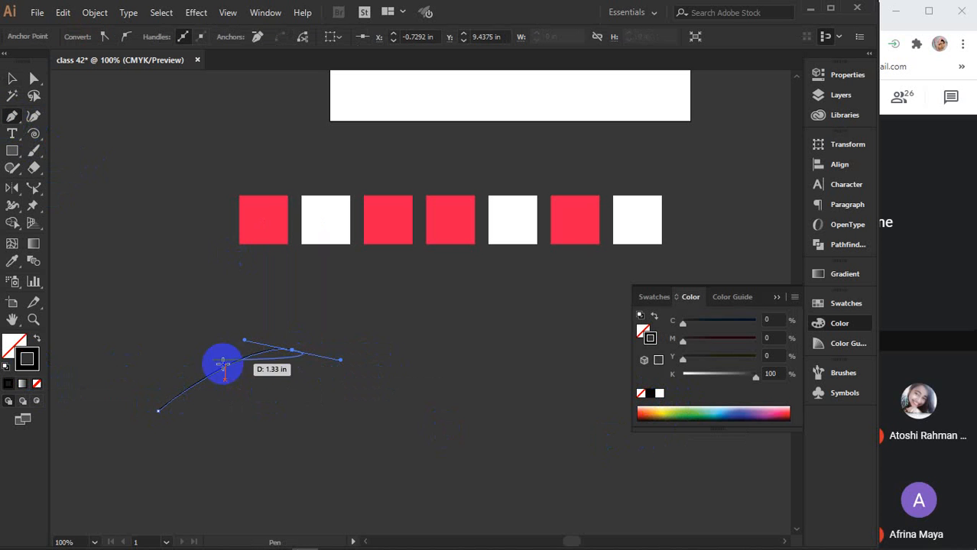
{"action": "left_click", "coordinate": [12, 78]}
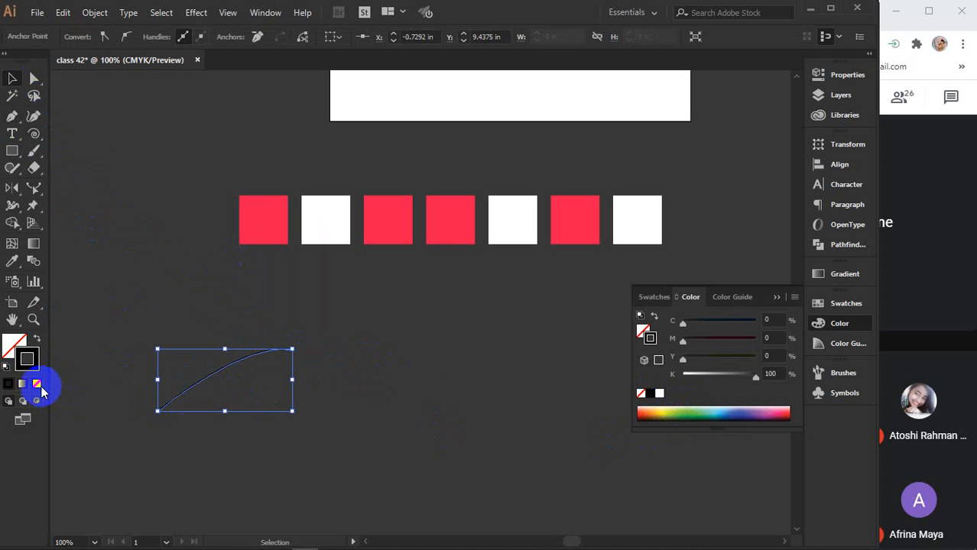
Remove the short curve's stroke and draw a winding five-point Pen path beside it with no fill or stroke
{"action": "left_click", "coordinate": [36, 384]}
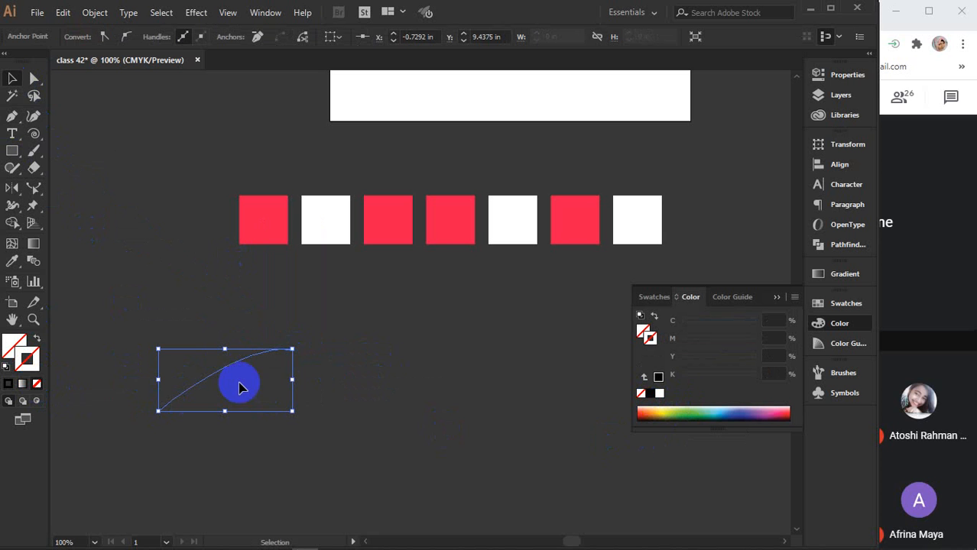
{"action": "left_click", "coordinate": [12, 118]}
{"action": "left_click_drag", "start_coordinate": [388, 403], "coordinate": [440, 409]}
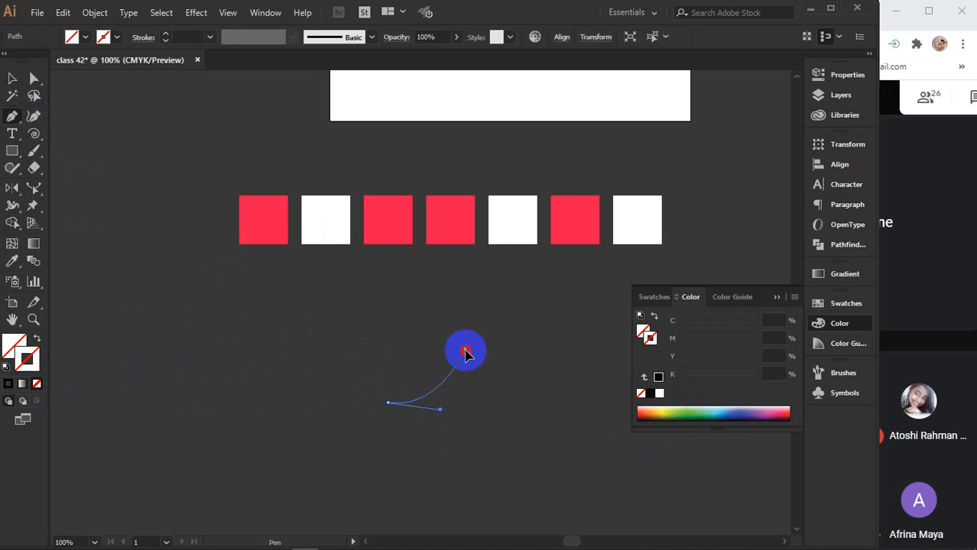
{"action": "left_click_drag", "start_coordinate": [465, 351], "coordinate": [480, 343]}
{"action": "left_click_drag", "start_coordinate": [531, 365], "coordinate": [550, 392]}
{"action": "left_click_drag", "start_coordinate": [455, 448], "coordinate": [418, 473]}
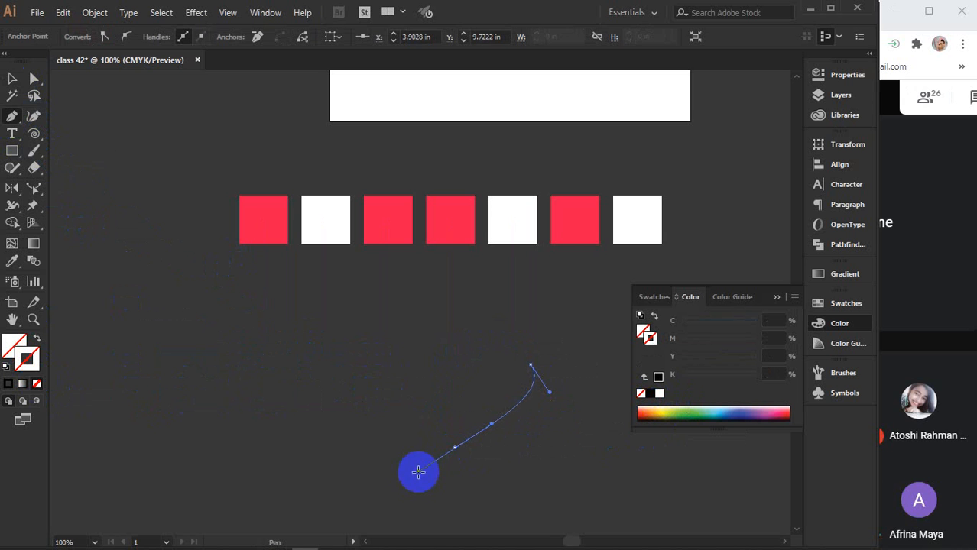
{"action": "mouse_move", "coordinate": [499, 467]}
{"action": "left_mouse_down"}
{"action": "mouse_move", "coordinate": [480, 493]}
{"action": "mouse_move", "coordinate": [512, 479]}
{"action": "left_mouse_up"}
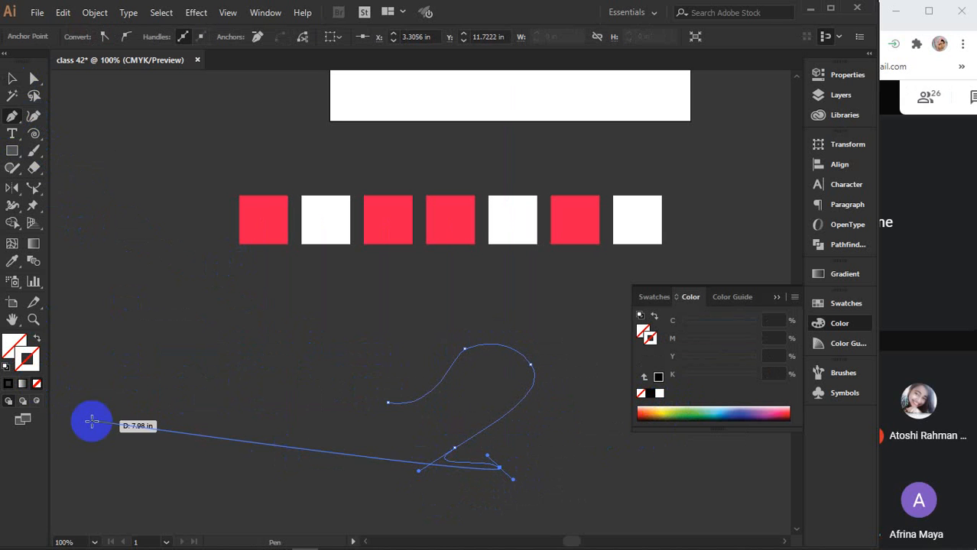
Switch the winding path's stroke to black and back to none, and extend the path with a wide curve below
{"action": "left_click", "coordinate": [8, 385]}
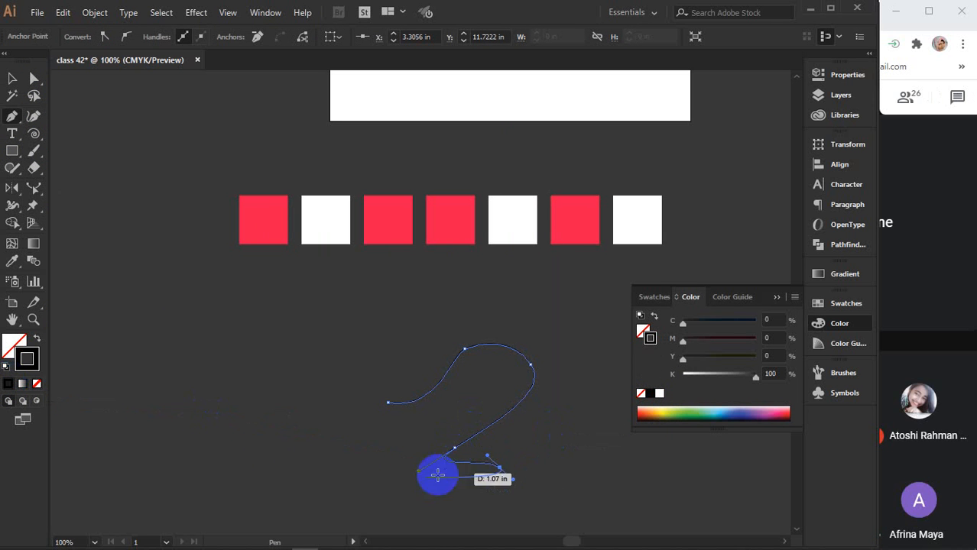
{"action": "left_click", "coordinate": [36, 385]}
{"action": "left_click_drag", "start_coordinate": [499, 466], "coordinate": [514, 455]}
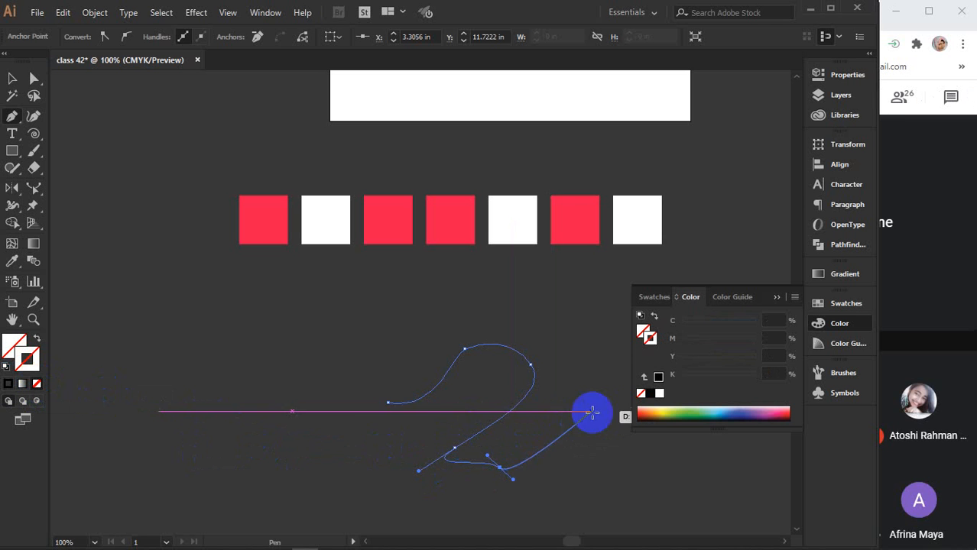
{"action": "left_click", "coordinate": [775, 297]}
{"action": "scroll", "coordinate": [402, 440], "scroll_direction": "down", "scroll_amount": 5}
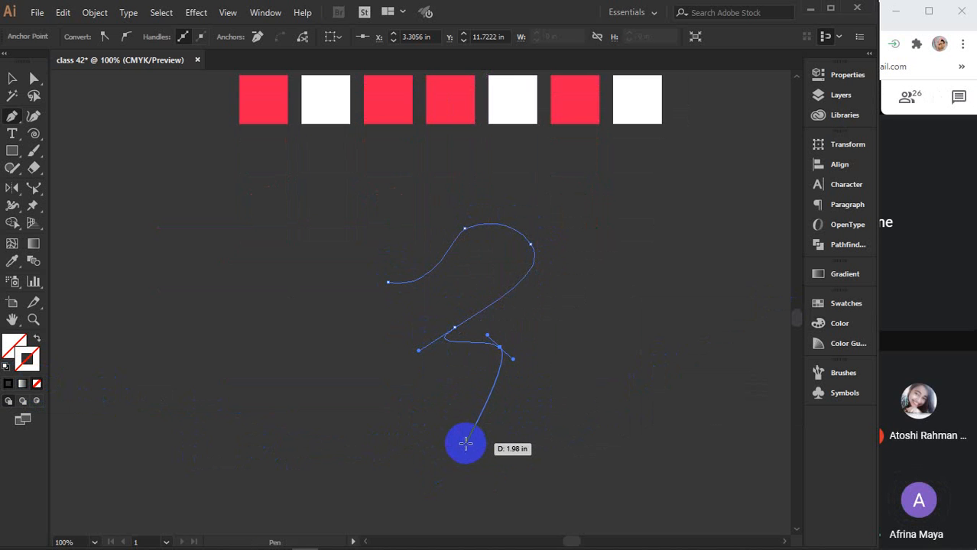
{"action": "left_click_drag", "start_coordinate": [388, 427], "coordinate": [261, 370]}
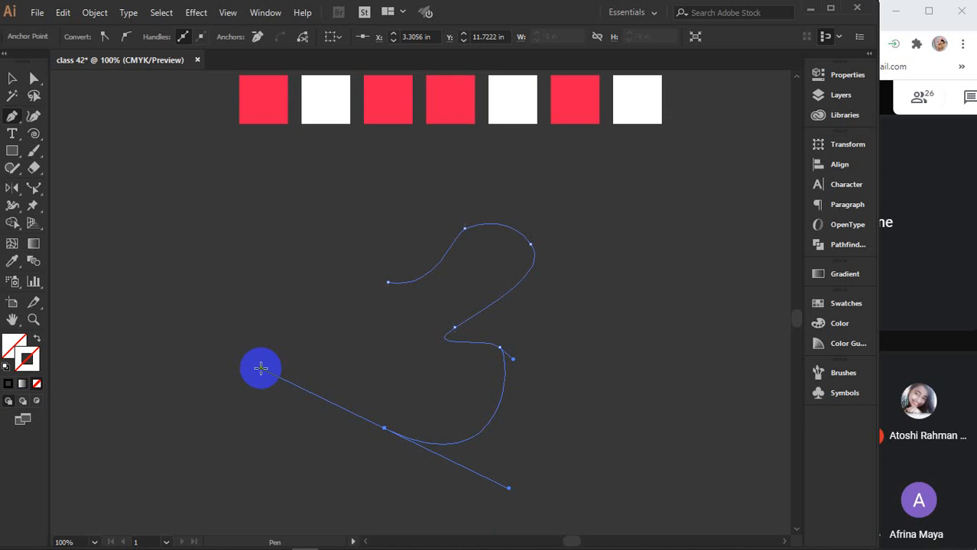
Apply a black stroke to the winding path and continue it with three curved points around the open side
{"action": "left_click", "coordinate": [6, 385]}
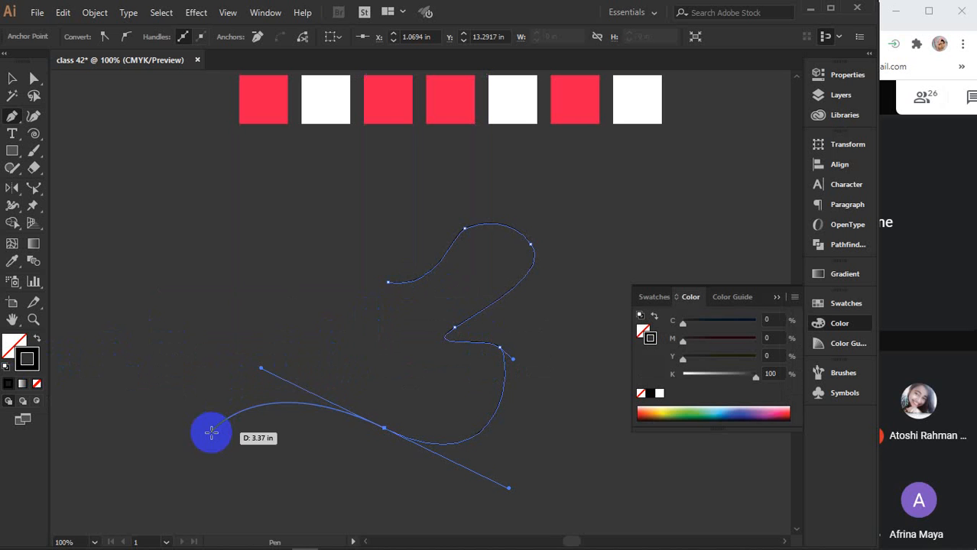
{"action": "left_click_drag", "start_coordinate": [211, 433], "coordinate": [213, 327]}
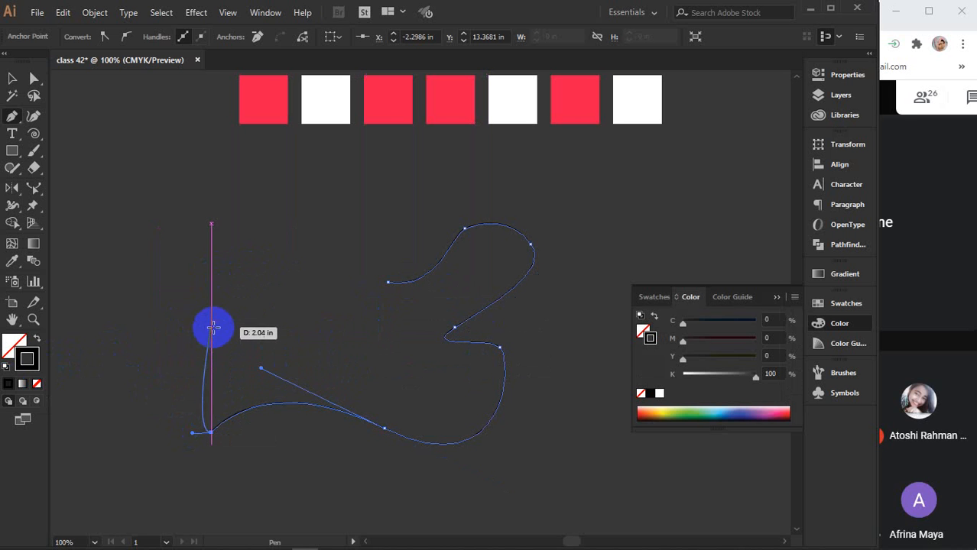
{"action": "left_click", "coordinate": [776, 297]}
{"action": "left_click_drag", "start_coordinate": [140, 342], "coordinate": [197, 265]}
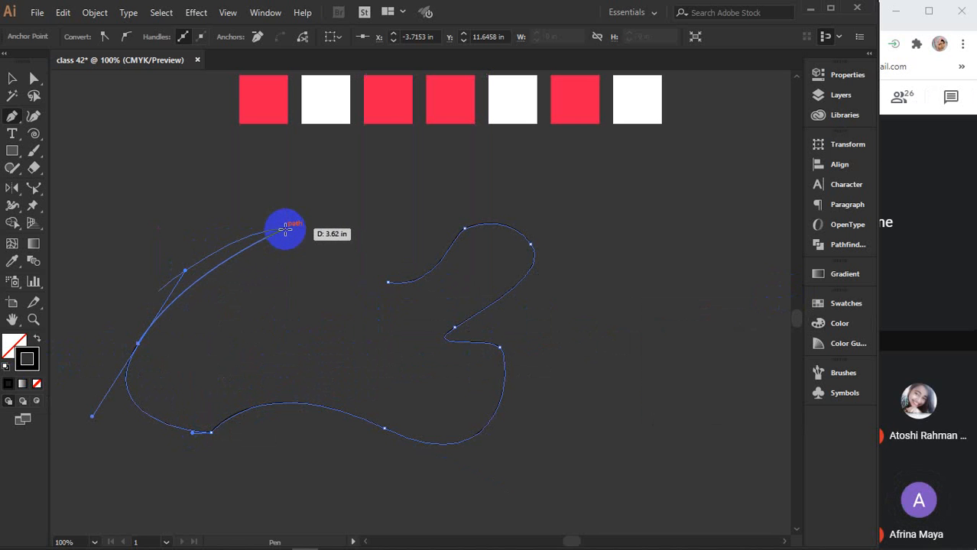
{"action": "left_click_drag", "start_coordinate": [285, 227], "coordinate": [307, 229]}
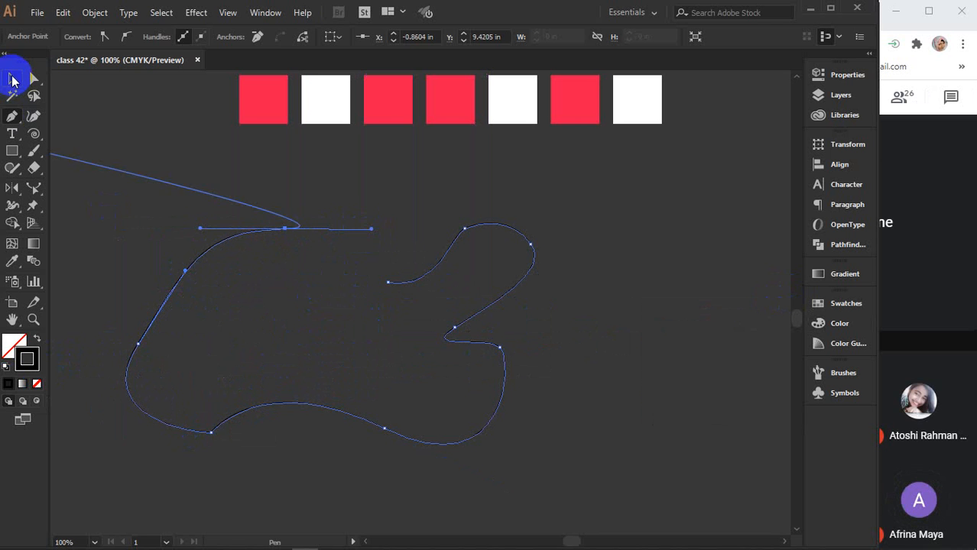
Delete all the Pen paths below the row of squares
{"action": "left_click", "coordinate": [12, 78]}
{"action": "left_click_drag", "start_coordinate": [665, 464], "coordinate": [118, 168]}
{"action": "key", "text": "Delete"}
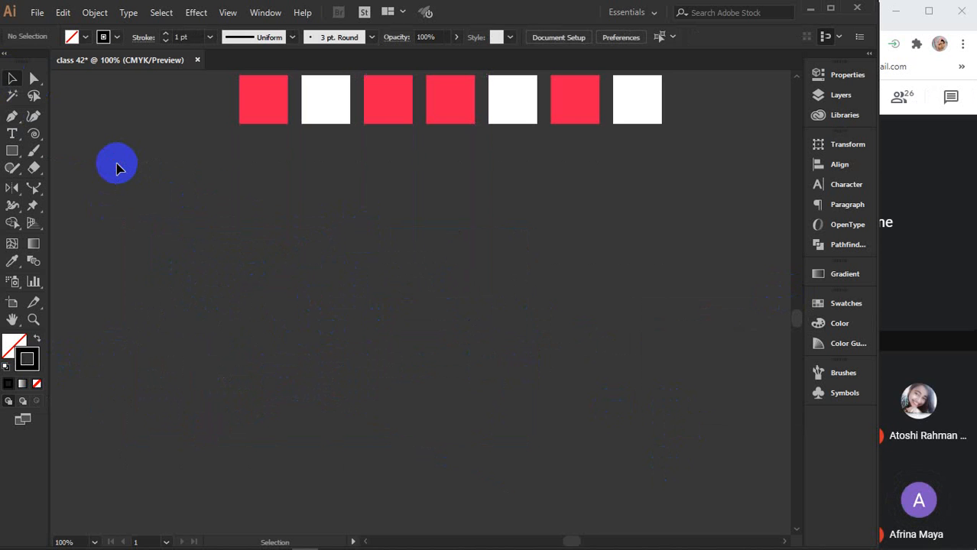
Delete the whole row of seven squares and minimize the Illustrator window
{"action": "scroll", "coordinate": [249, 213], "scroll_direction": "down", "scroll_amount": 3}
{"action": "key", "text": "ctrl+a"}
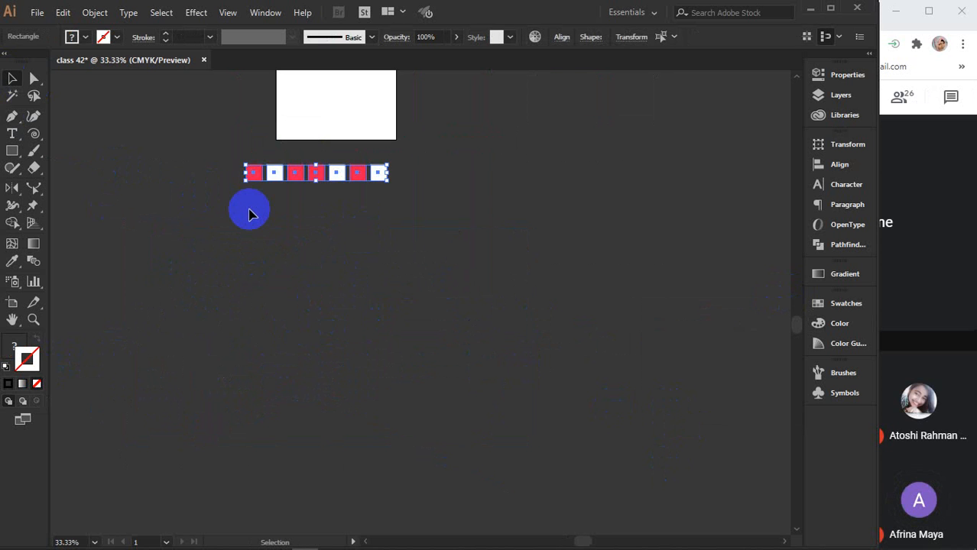
{"action": "key", "text": "Delete"}
{"action": "scroll", "coordinate": [250, 214], "scroll_direction": "up", "scroll_amount": 2}
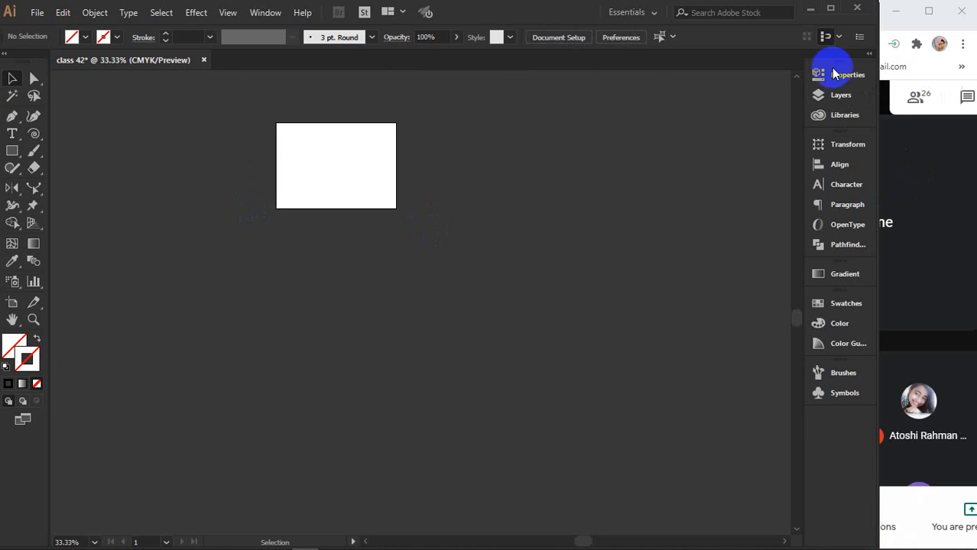
{"action": "left_click", "coordinate": [808, 10]}
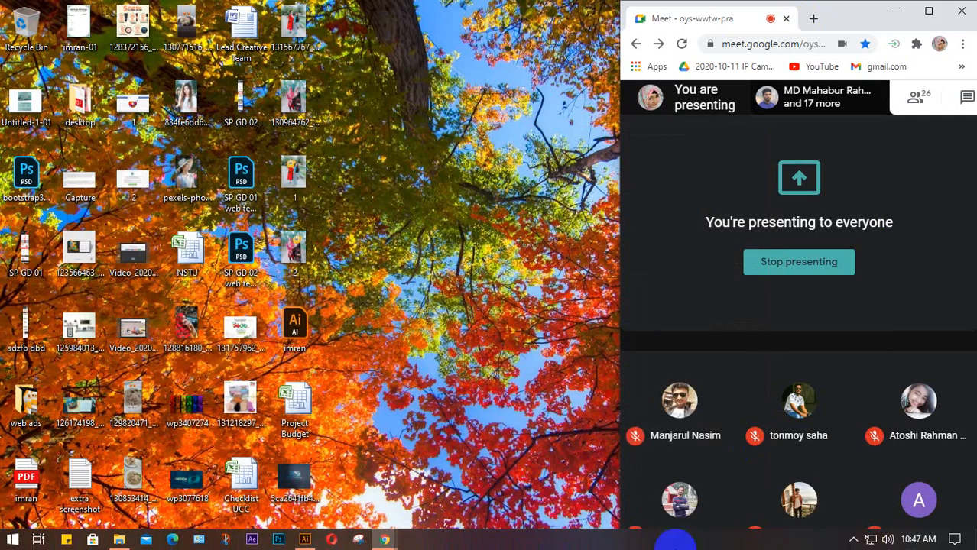